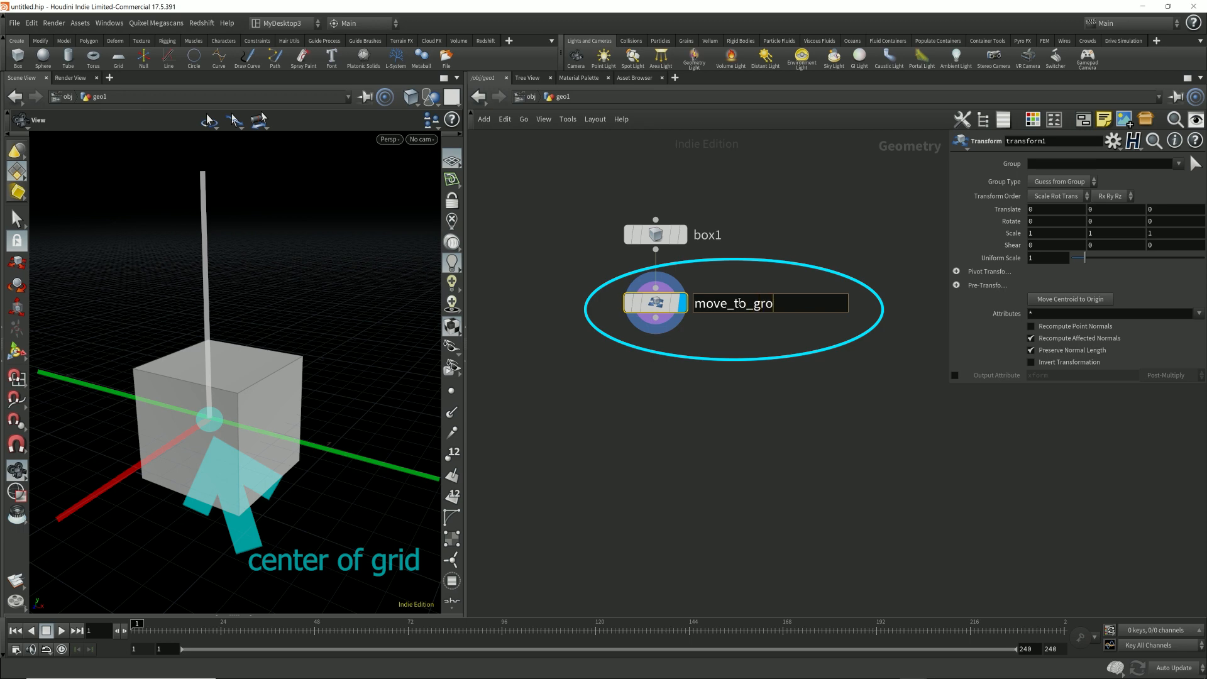
Name the Transform node below box1 move_to_ground_plane and set its Y translate to 0.5.
key(Return)
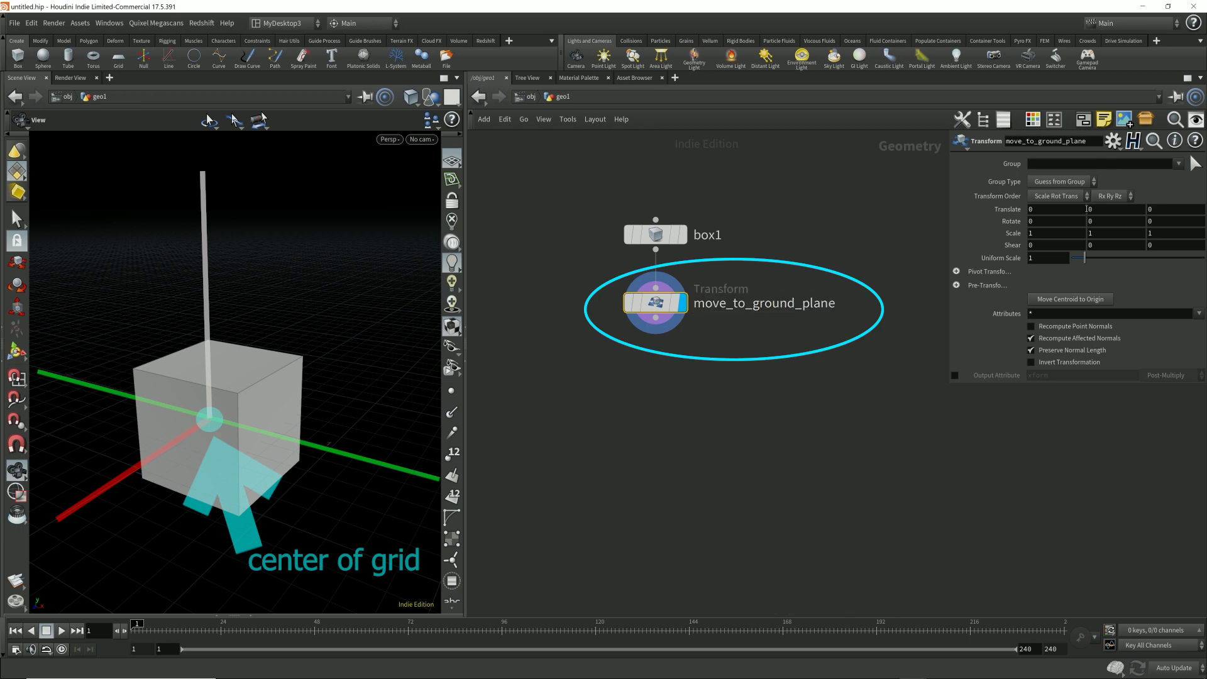
click(1087, 209)
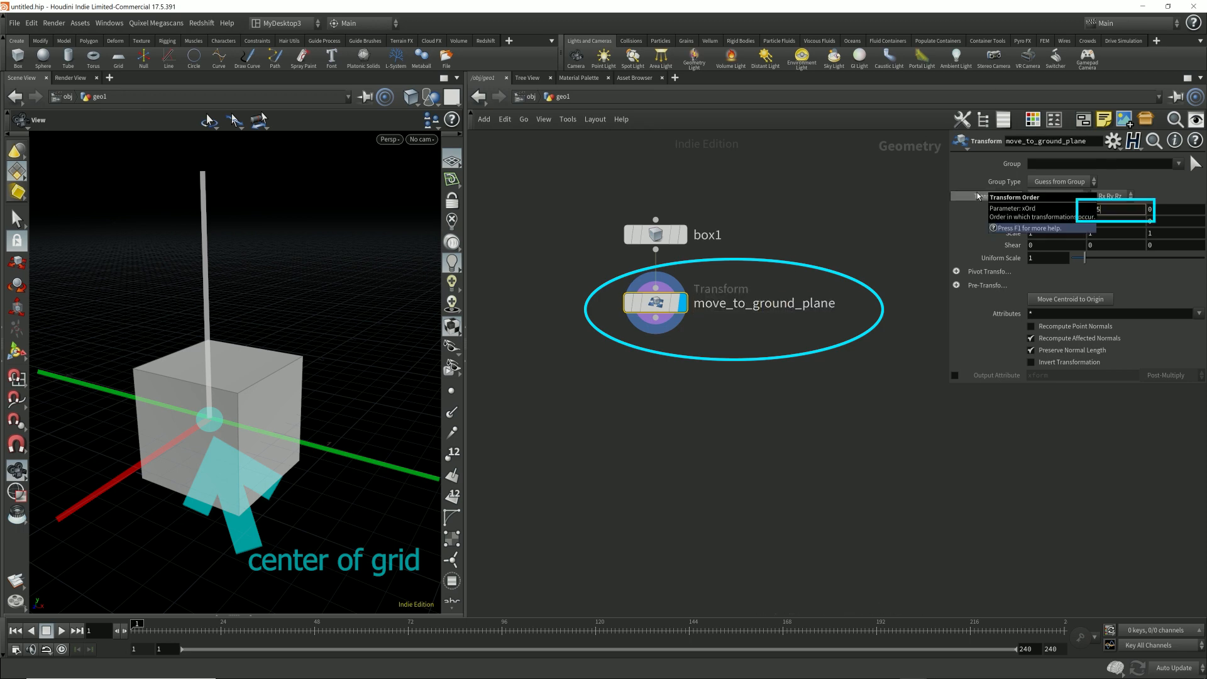
key(Return)
mouse_move(264, 408)
mouse_down()
mouse_move(275, 358)
mouse_move(284, 366)
mouse_up()
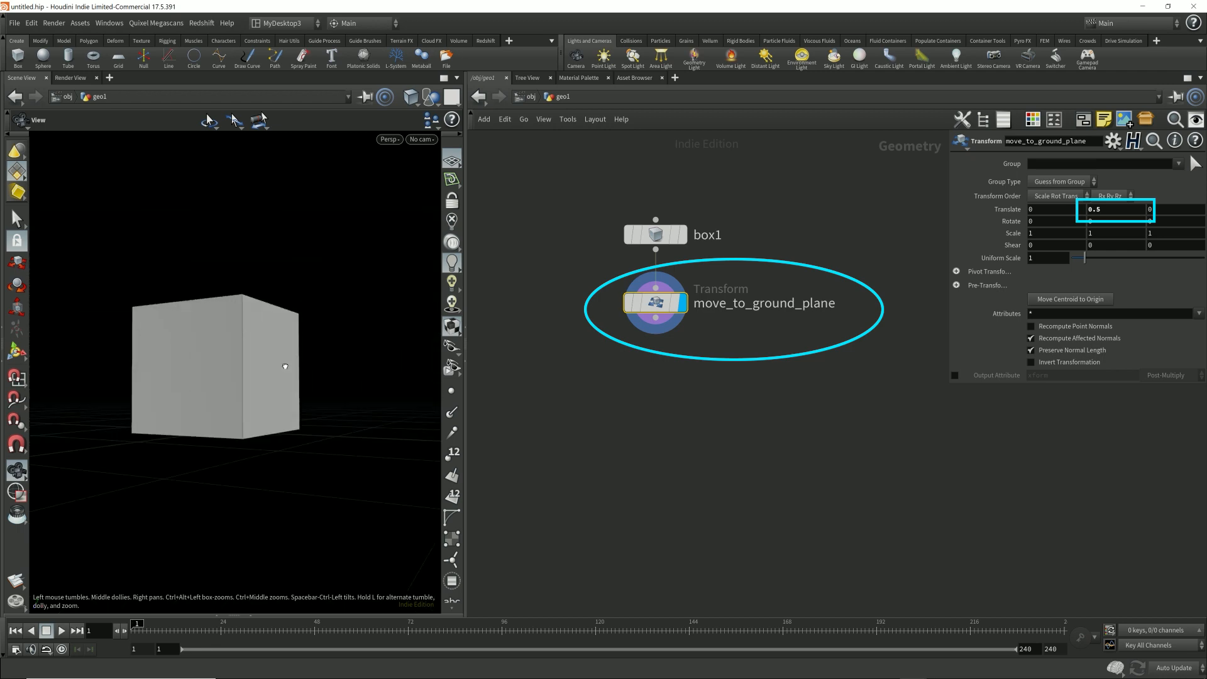
Compare the box before and after the ground-plane move by displaying box1, then move_to_ground_plane, and check their parameters.
click(685, 237)
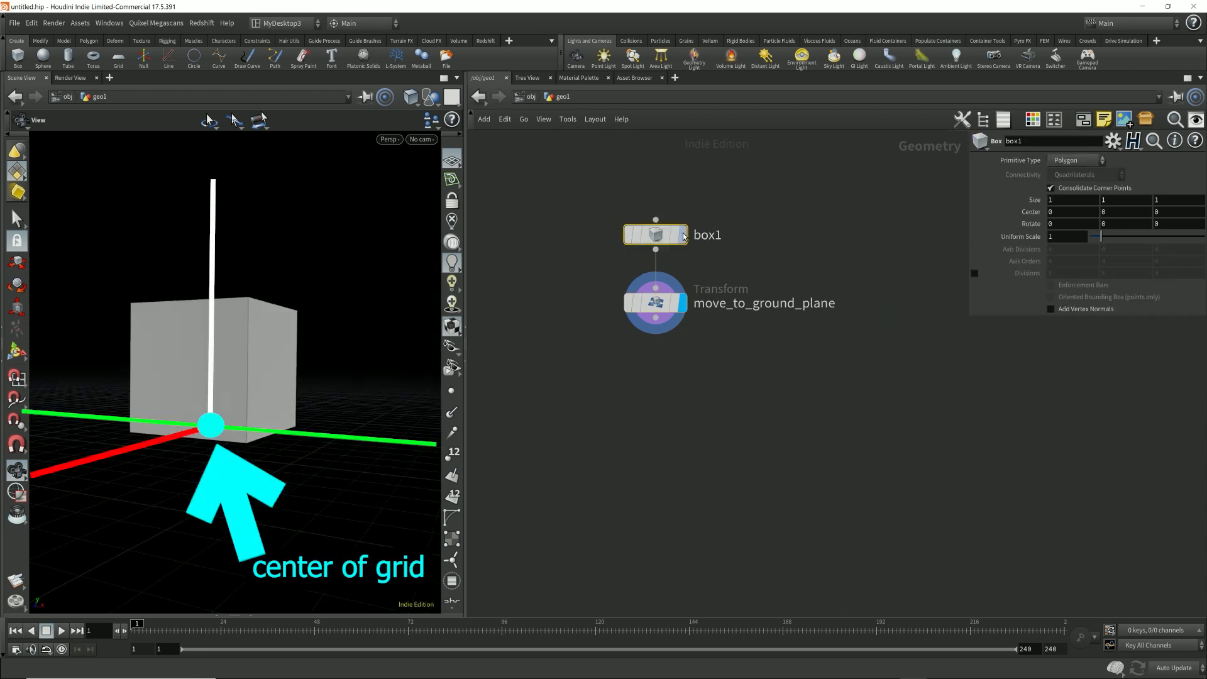
click(683, 236)
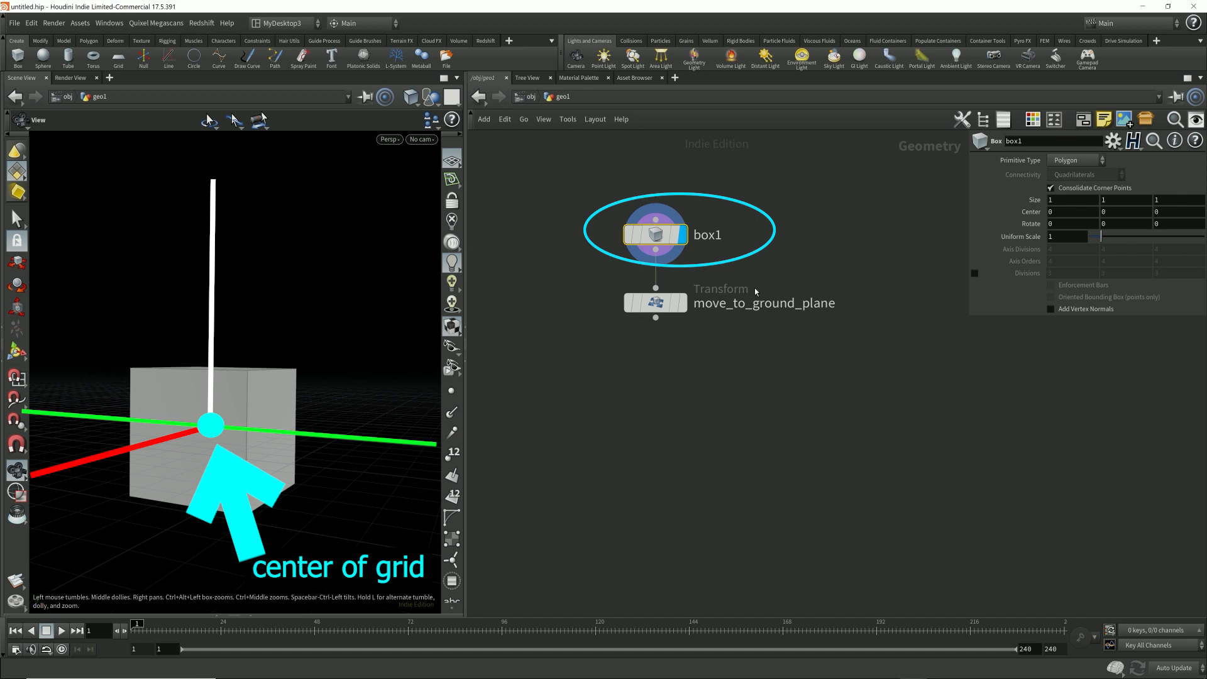
drag(542, 258, 737, 206)
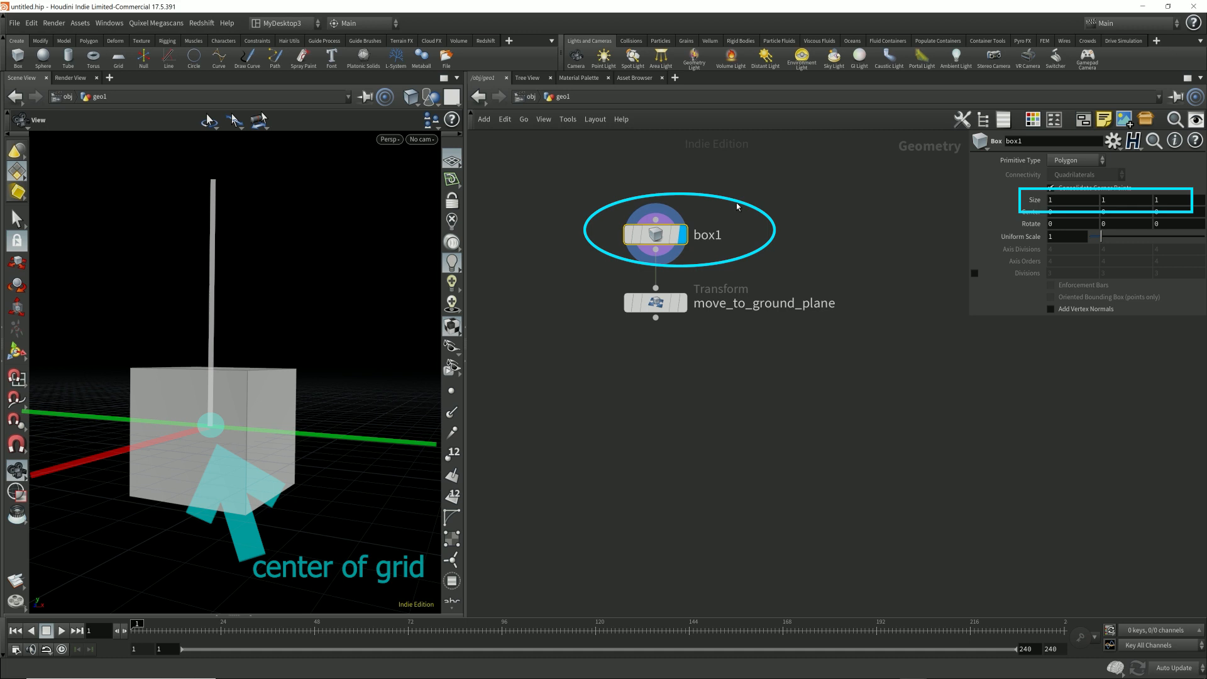
click(660, 303)
click(683, 303)
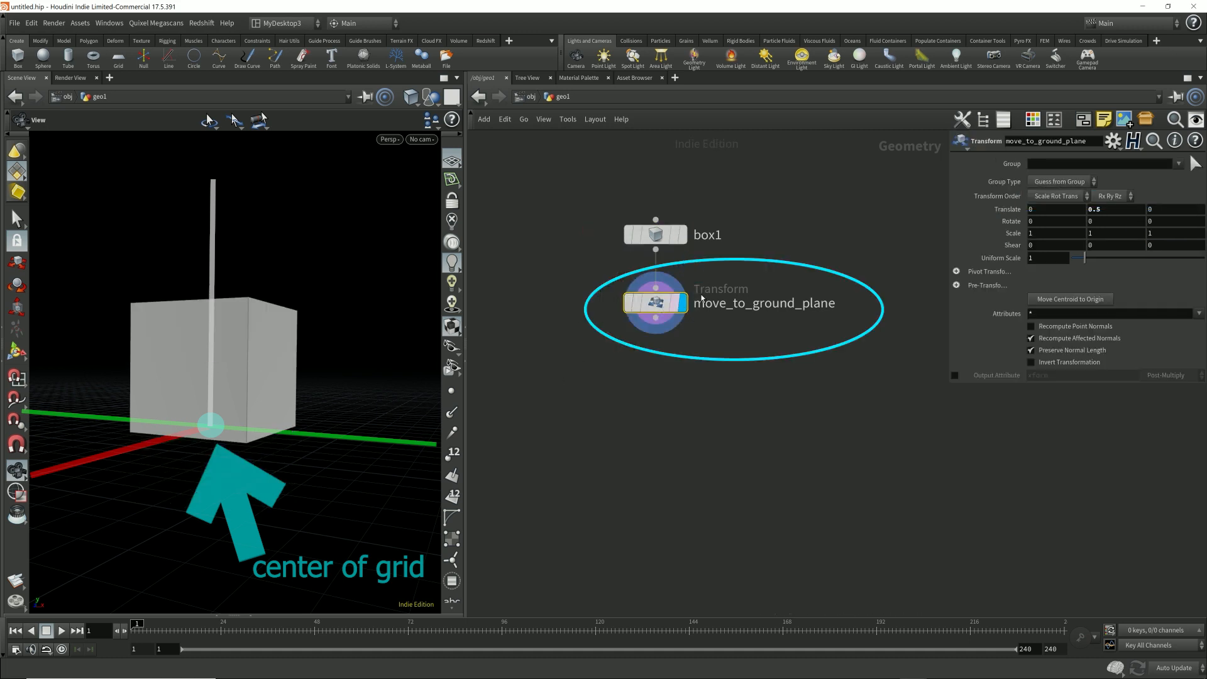
drag(1121, 211, 1052, 210)
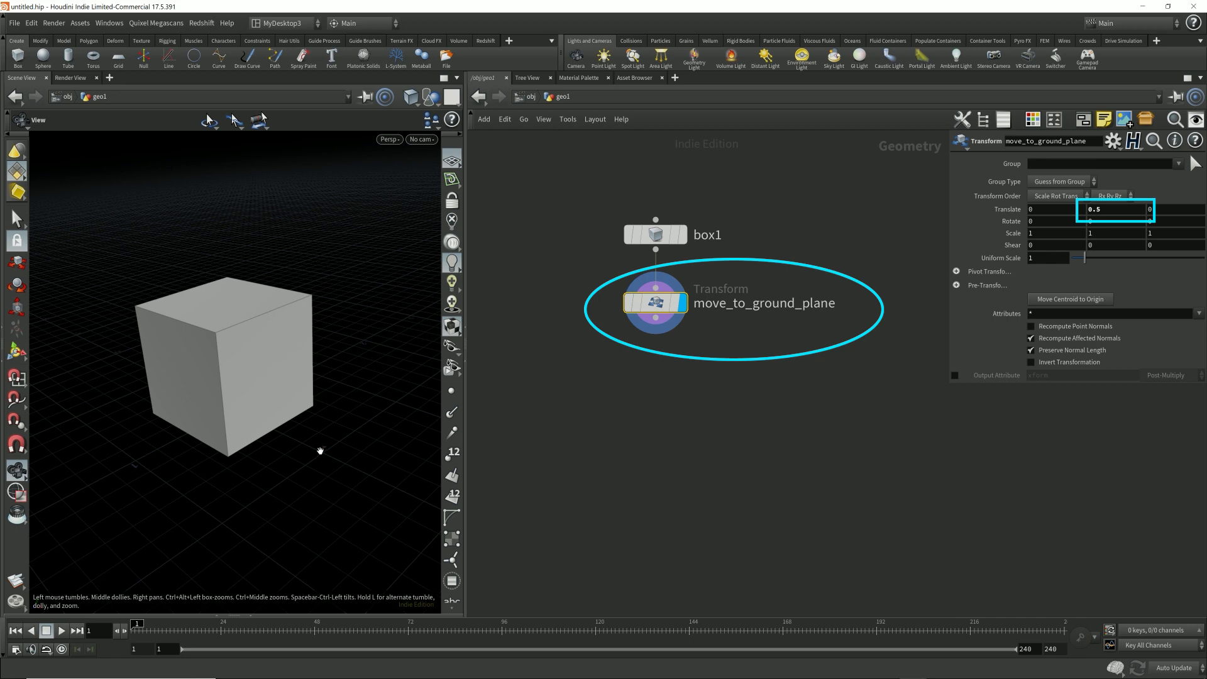
Append a displayed Transform node after move_to_ground_plane and name it wall_shape.
click(656, 318)
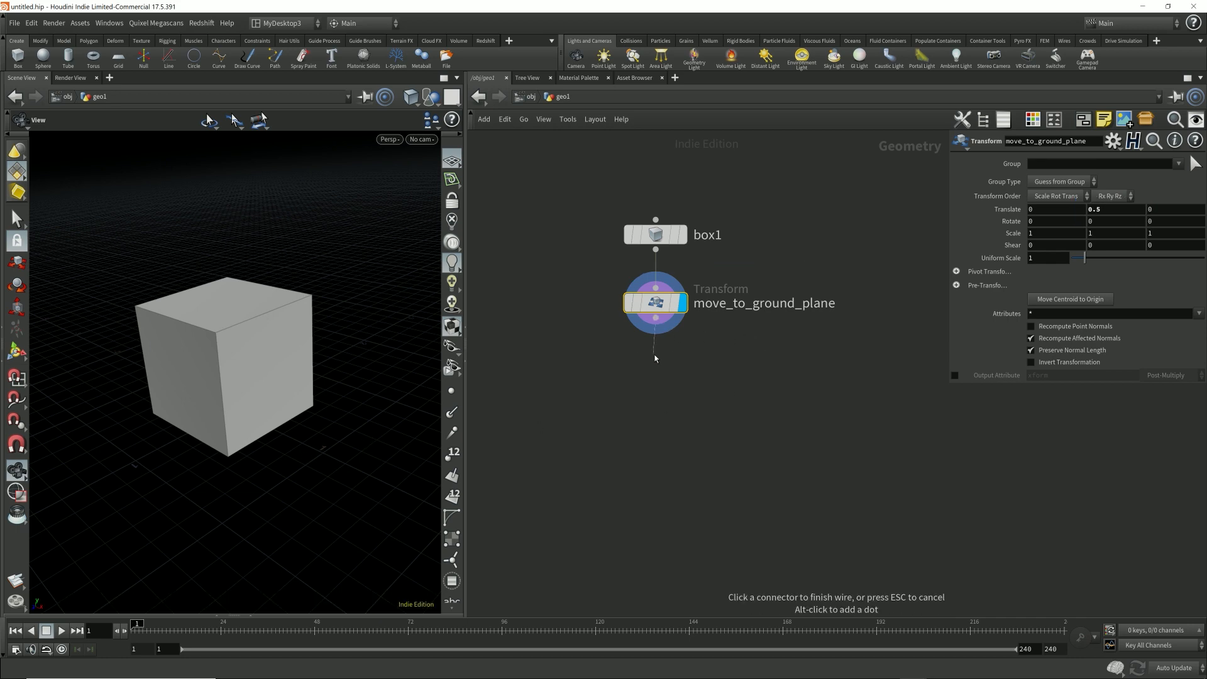
key(Tab)
text(tran)
key(Return)
click(654, 363)
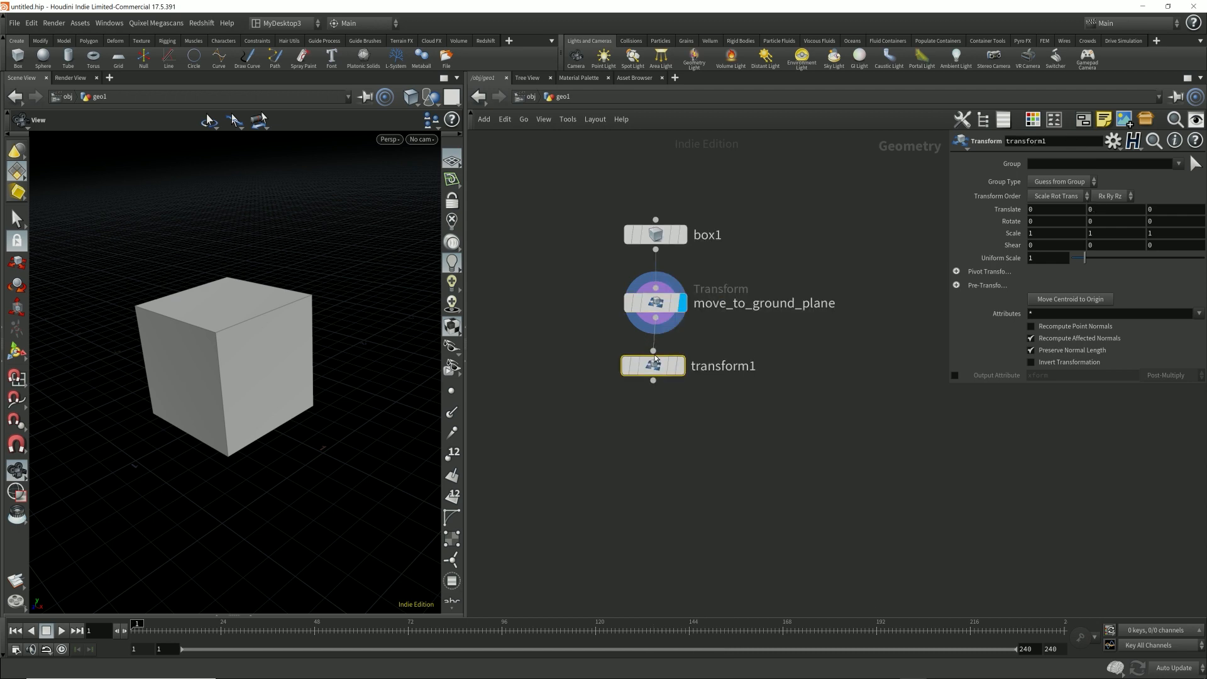
click(682, 366)
drag(651, 373, 651, 375)
double_click(739, 367)
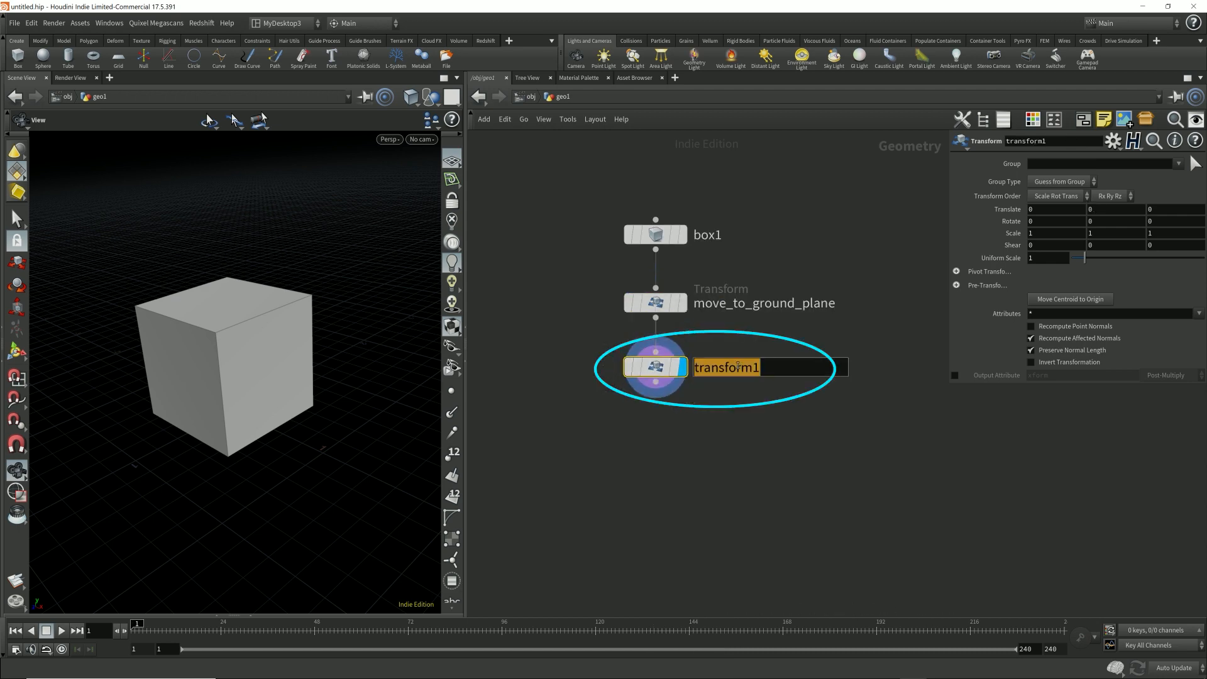
text(wall_shape)
key(Return)
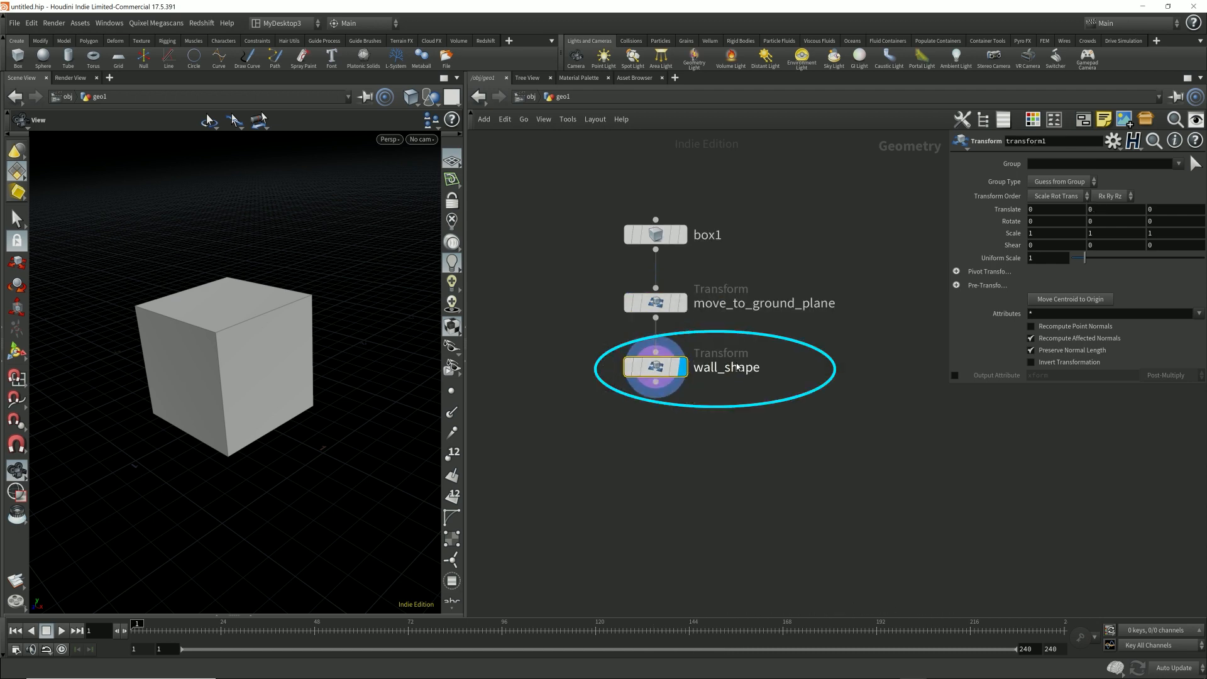
Stretch the box by raising the wall_shape node's X scale to 2.7.
drag(301, 352, 269, 342)
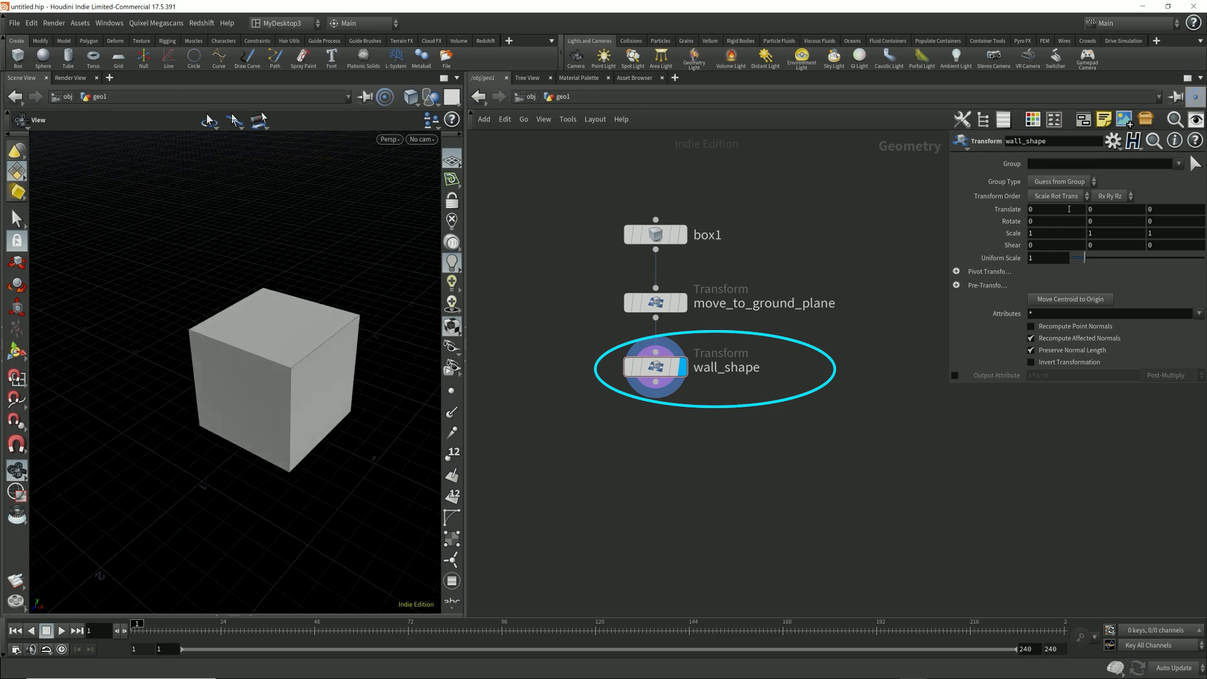
click(1066, 234)
scroll(1065, 233, up, 17)
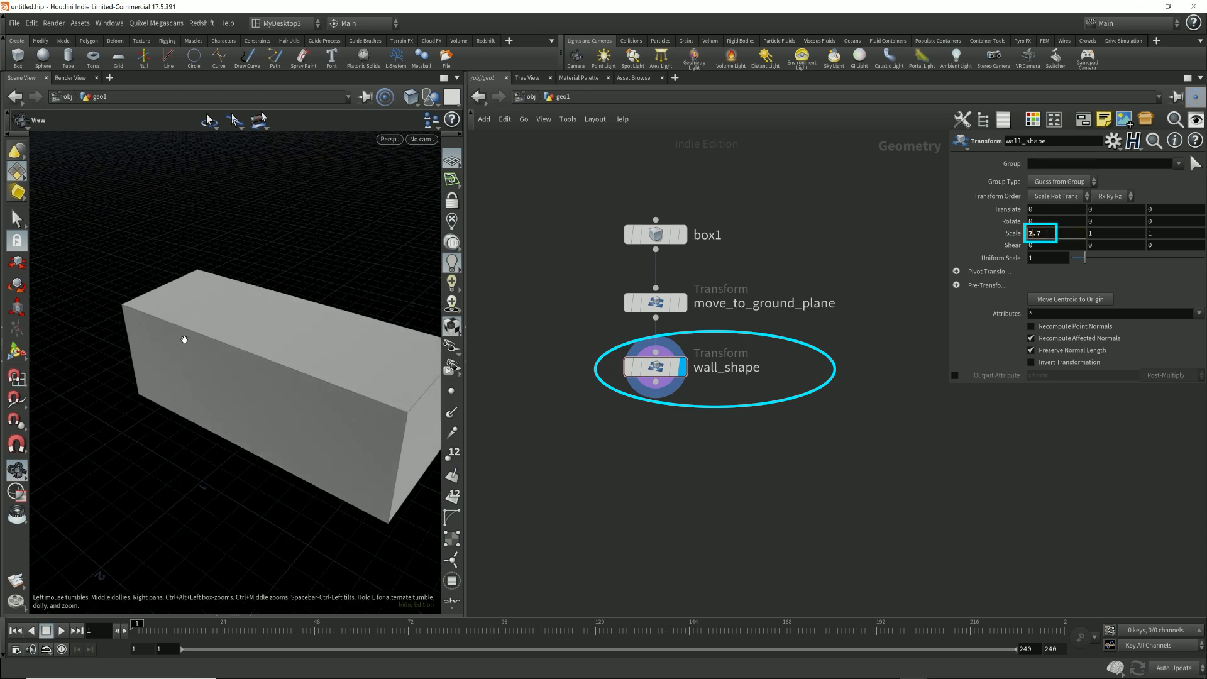
right_drag(370, 329, 342, 329)
middle_drag(343, 331, 251, 334)
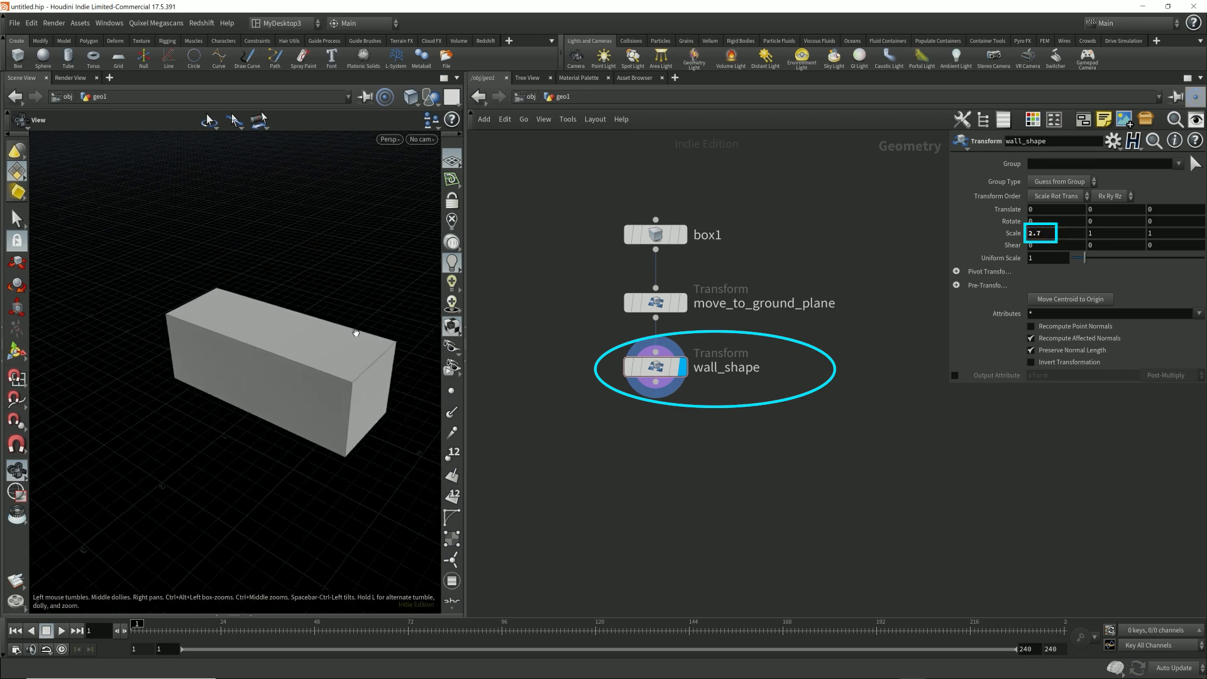
drag(356, 333, 372, 304)
drag(229, 261, 222, 281)
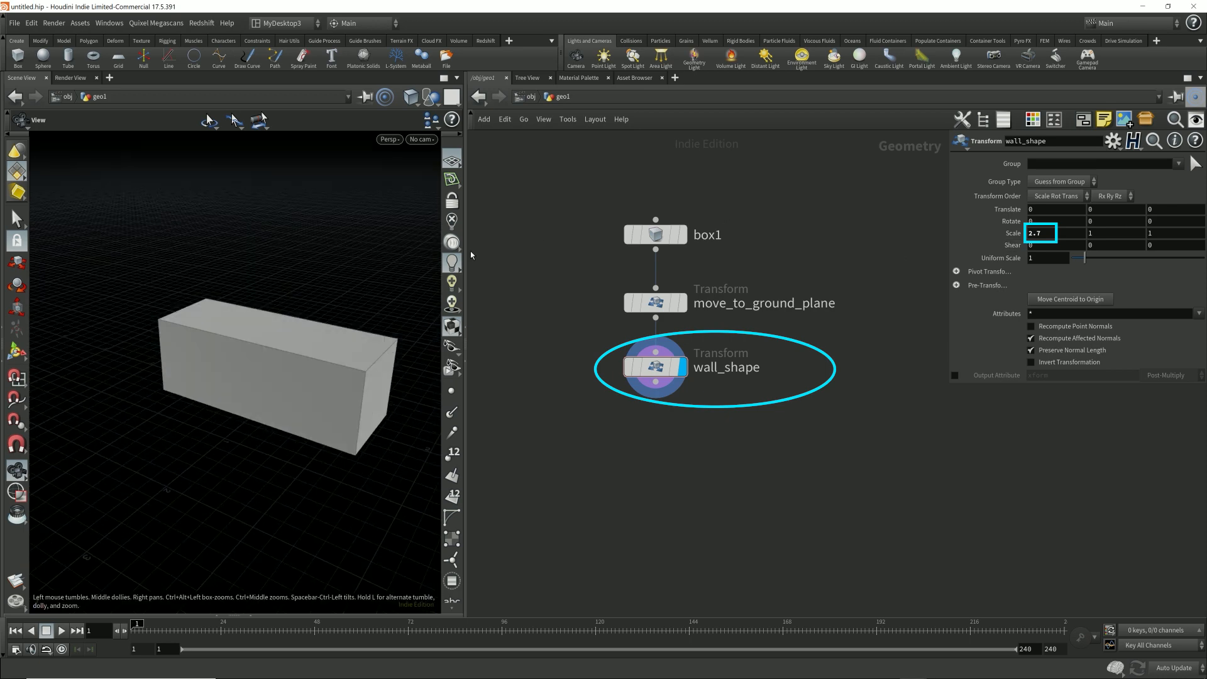
Raise the wall_shape node's Y scale to 1.9 and its X scale to 4.5.
click(1168, 233)
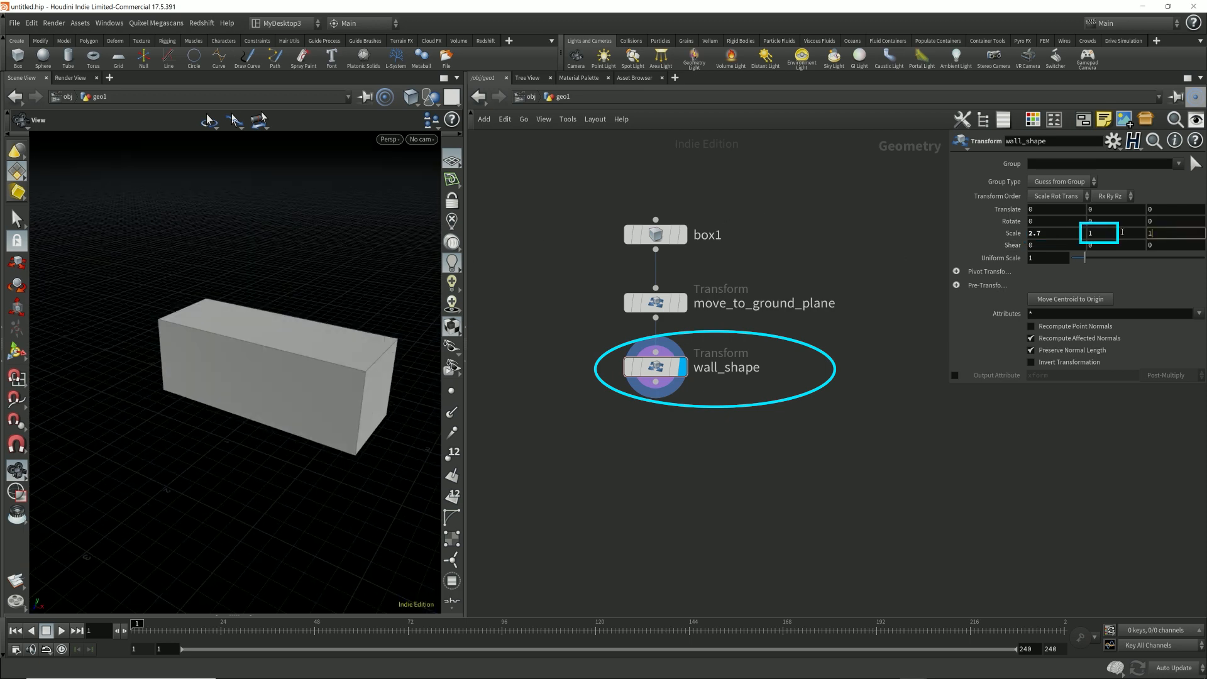
click(1098, 233)
scroll(1098, 233, up, 9)
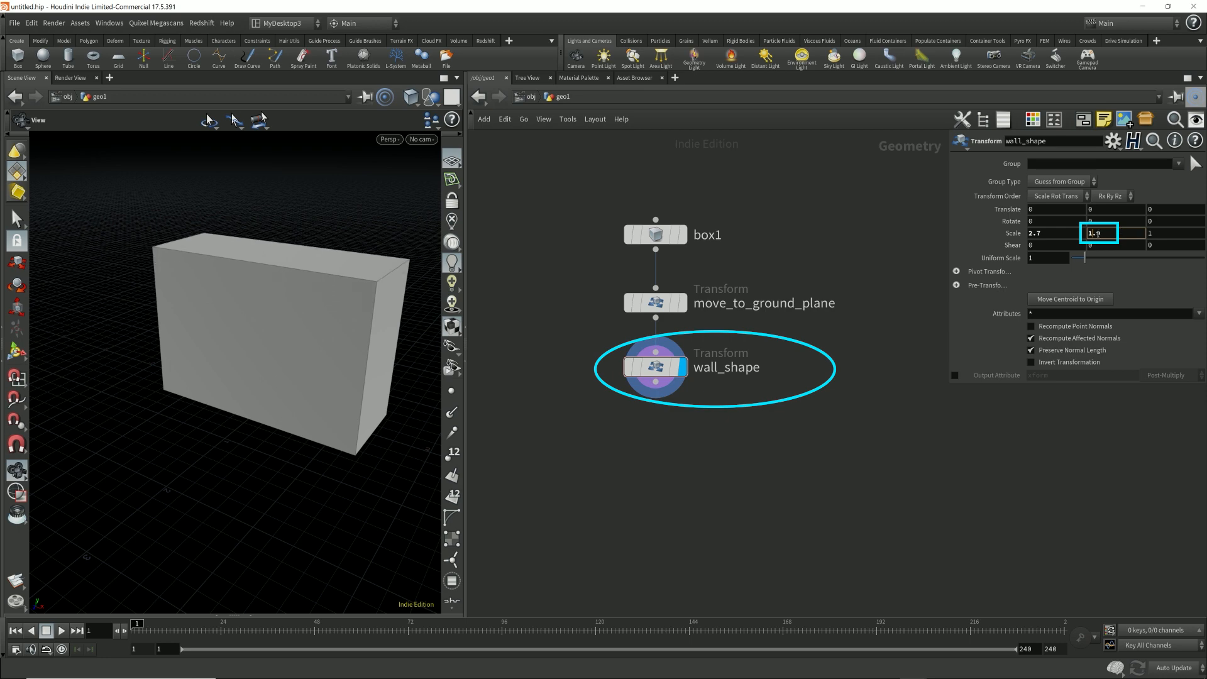
mouse_move(251, 301)
mouse_down()
mouse_move(310, 333)
mouse_move(283, 321)
mouse_up()
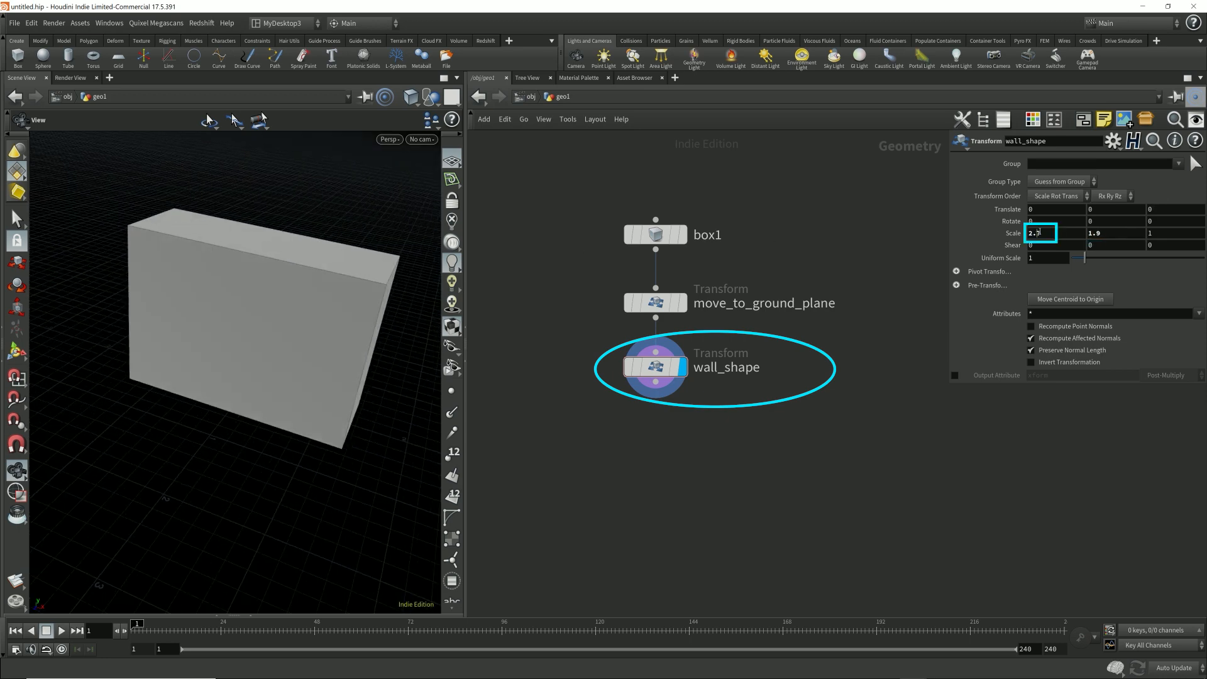
scroll(1039, 232, up, 20)
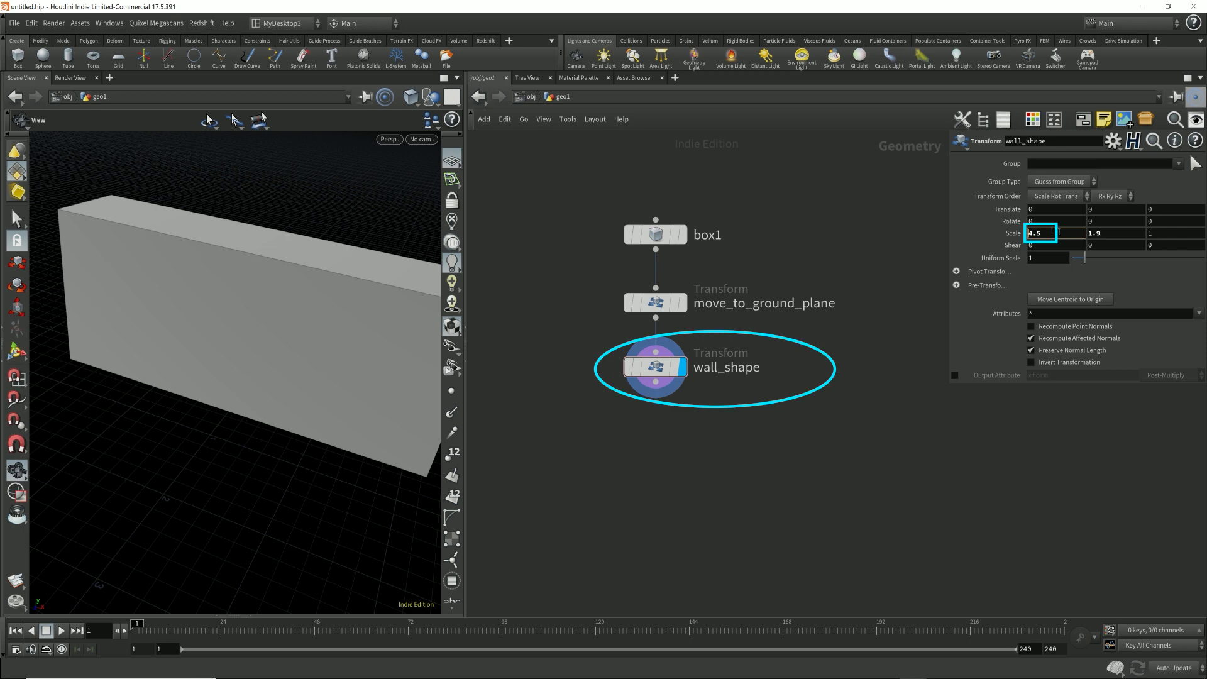
Set the wall_shape node's X scale to 4 and its Y scale to 2.
drag(1058, 233, 962, 221)
text(4)
key(Tab)
text(2)
key(Return)
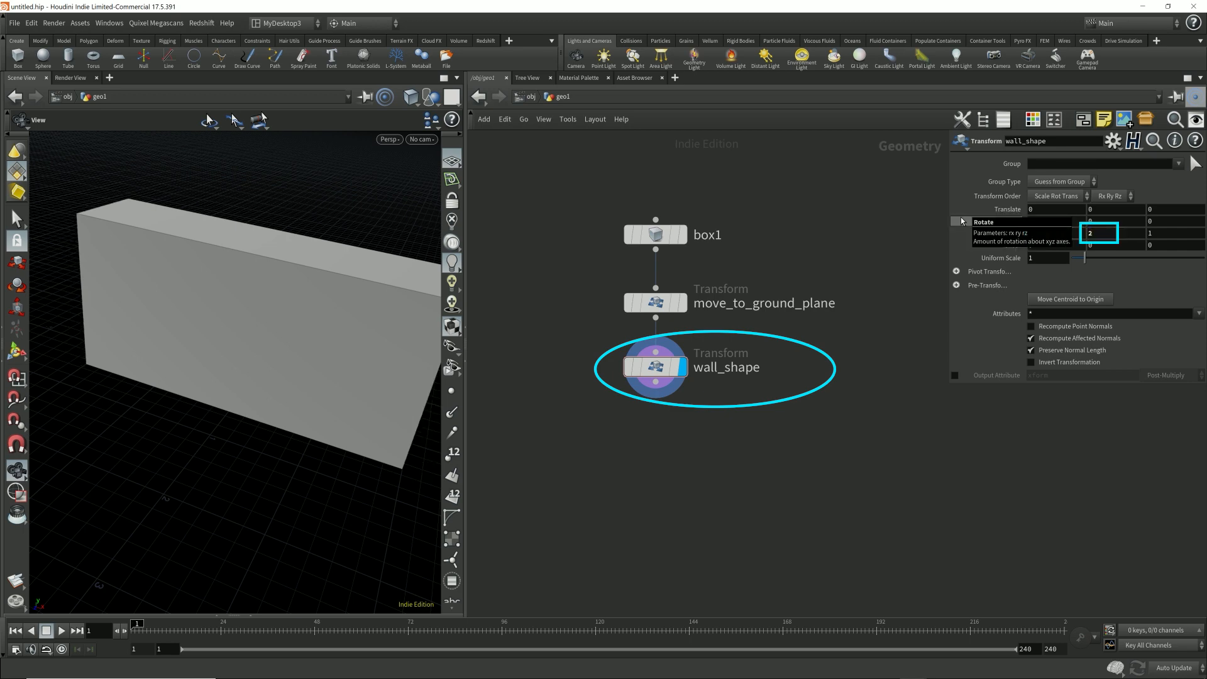
Thin the wall by setting the wall_shape node's Z scale to 0.5.
drag(207, 365, 352, 250)
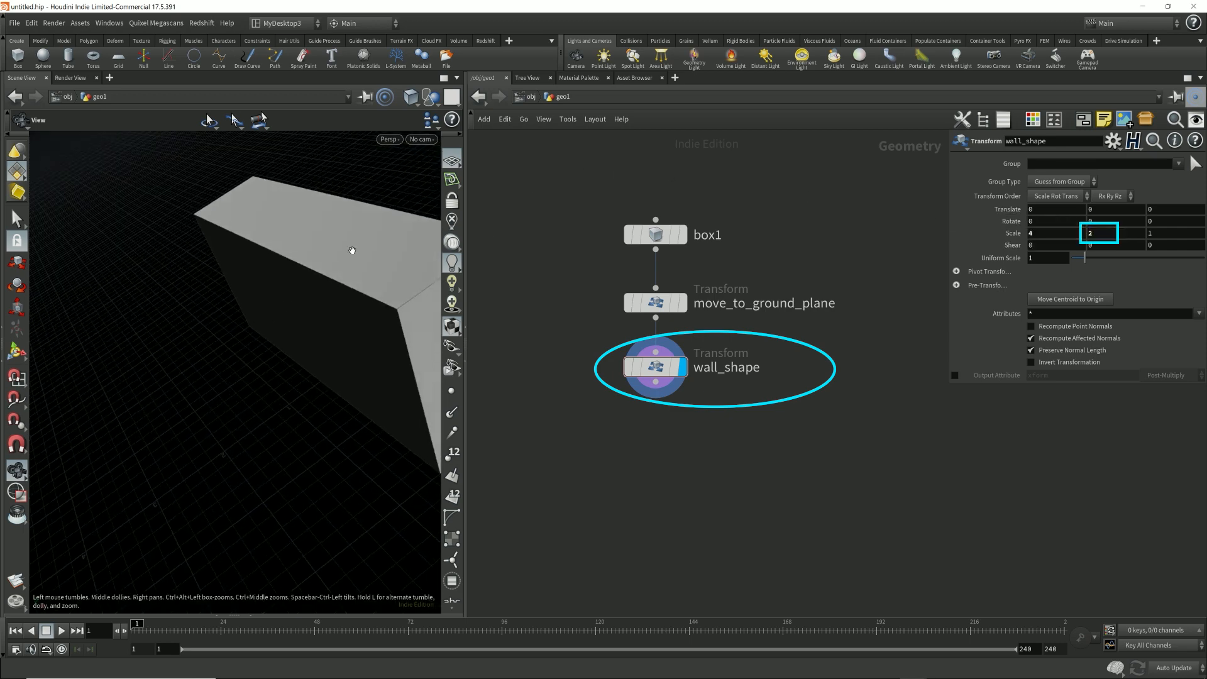
right_drag(350, 271, 228, 338)
click(1094, 236)
key(Tab)
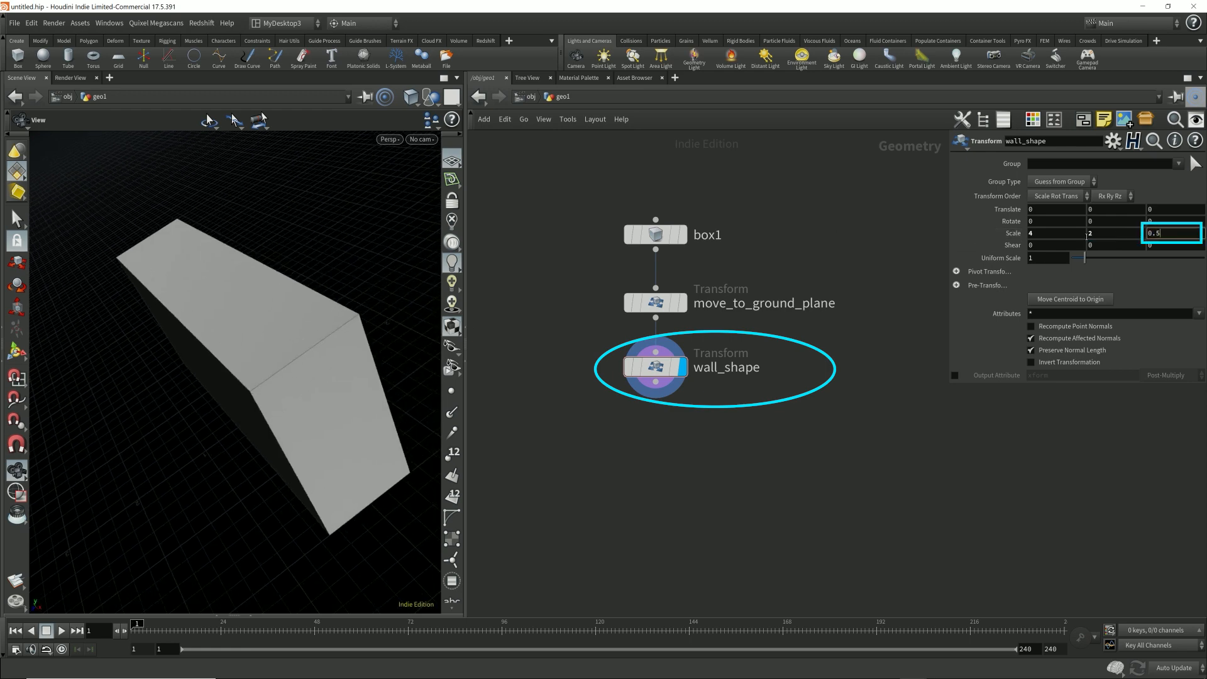
text(0.5)
key(Return)
drag(282, 345, 302, 328)
Reduce the wall's thickness further by setting the wall_shape node's Z scale to 0.25.
click(1163, 232)
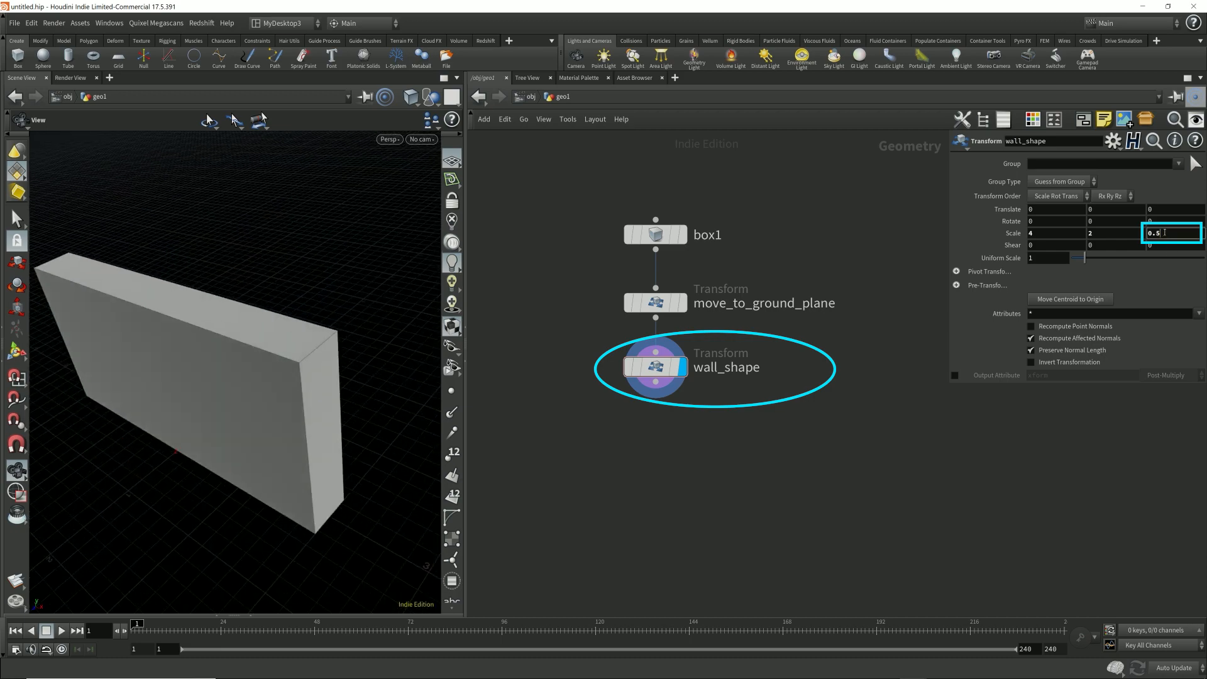
key(BackSpace)
text(25)
key(Return)
drag(391, 357, 361, 377)
Set the wall_shape node's Z scale to 0.35.
drag(1179, 236, 1055, 231)
text(0.35)
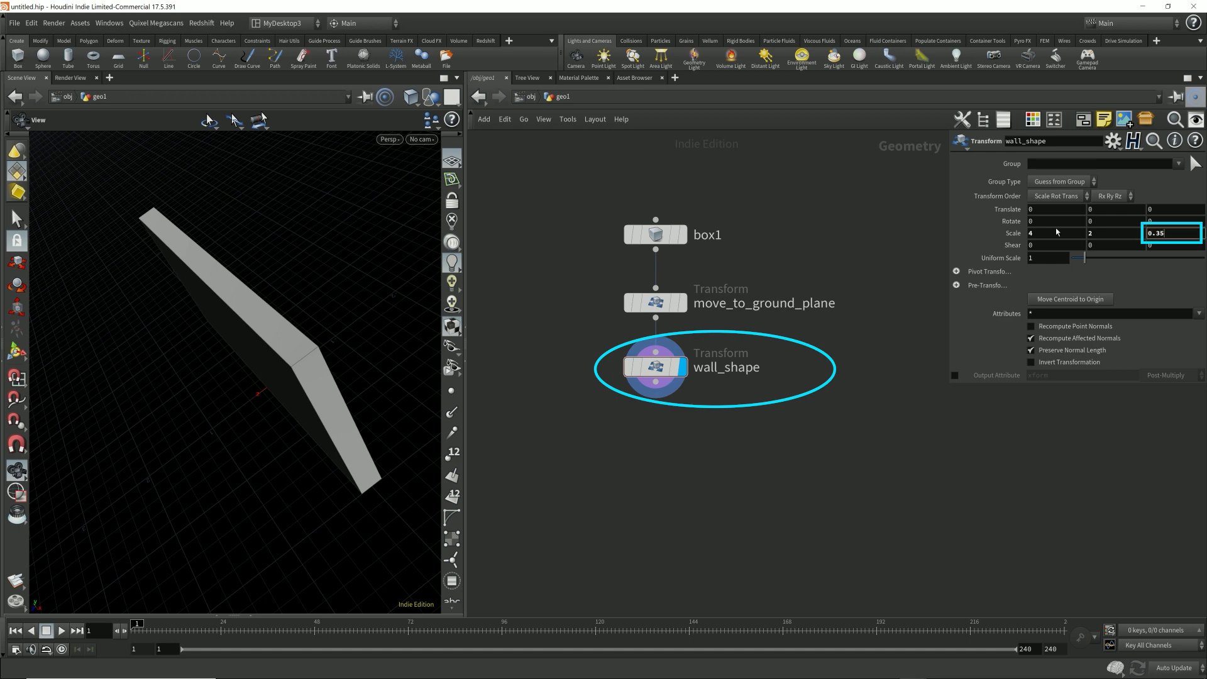
key(Return)
drag(402, 352, 371, 429)
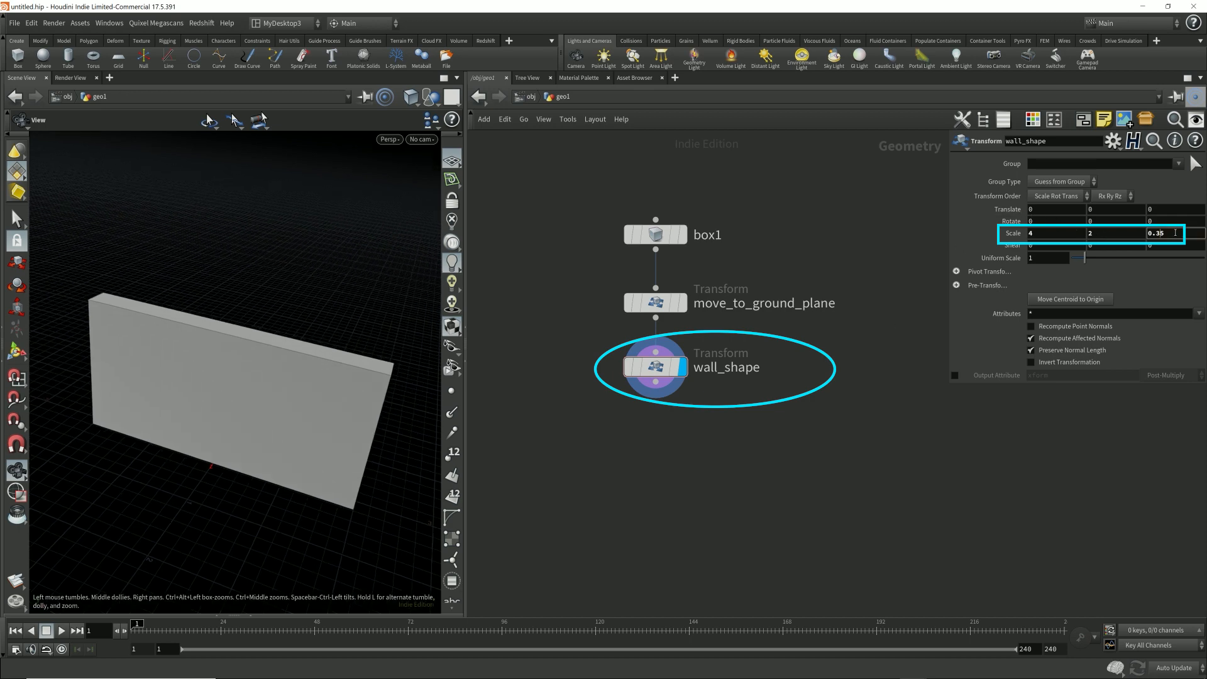
drag(217, 284, 287, 360)
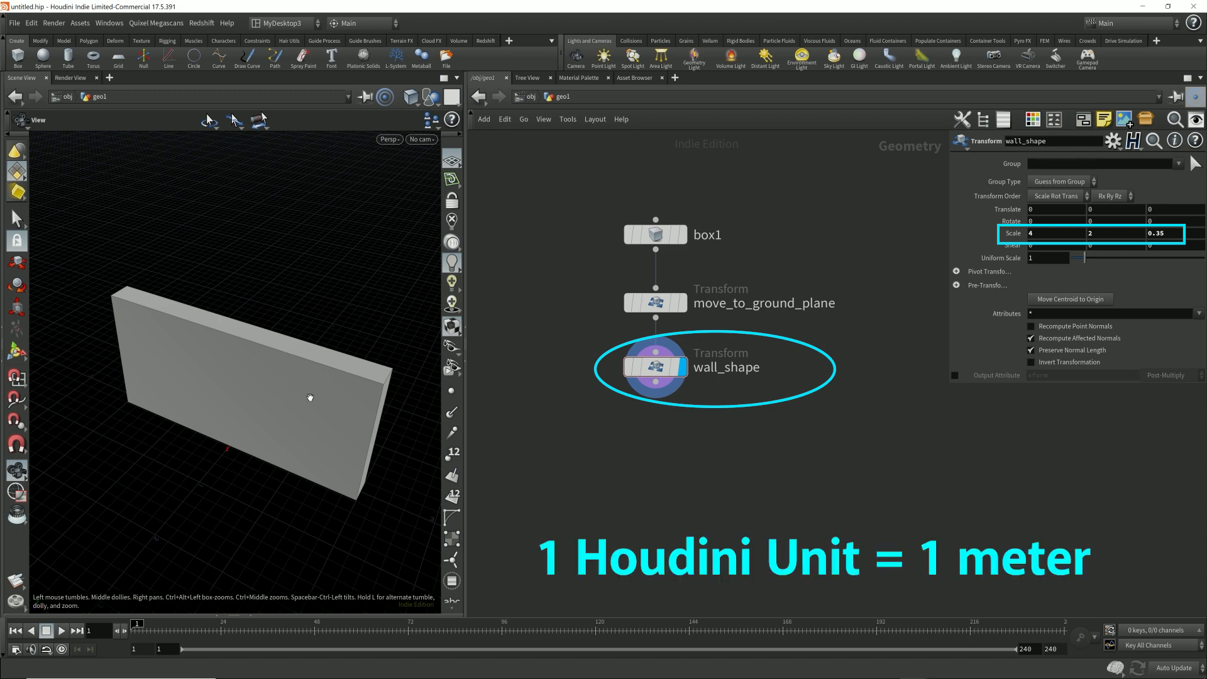
drag(310, 398, 334, 436)
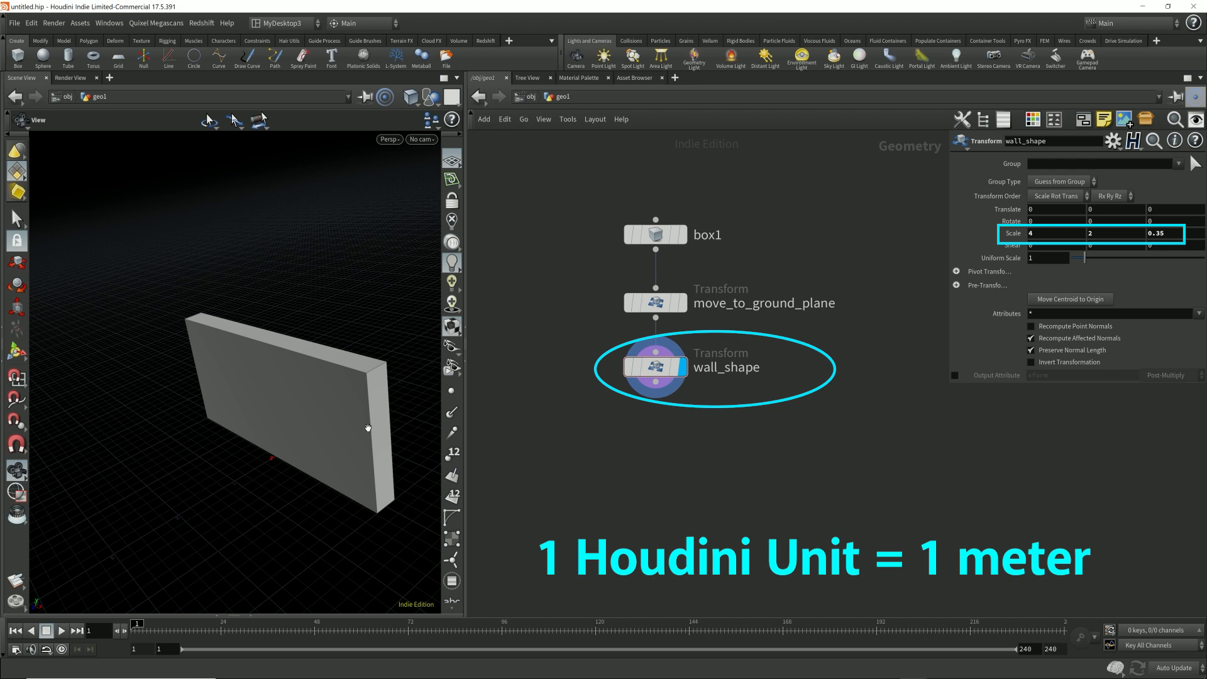
mouse_move(367, 428)
mouse_down()
mouse_move(395, 445)
mouse_move(382, 442)
mouse_up()
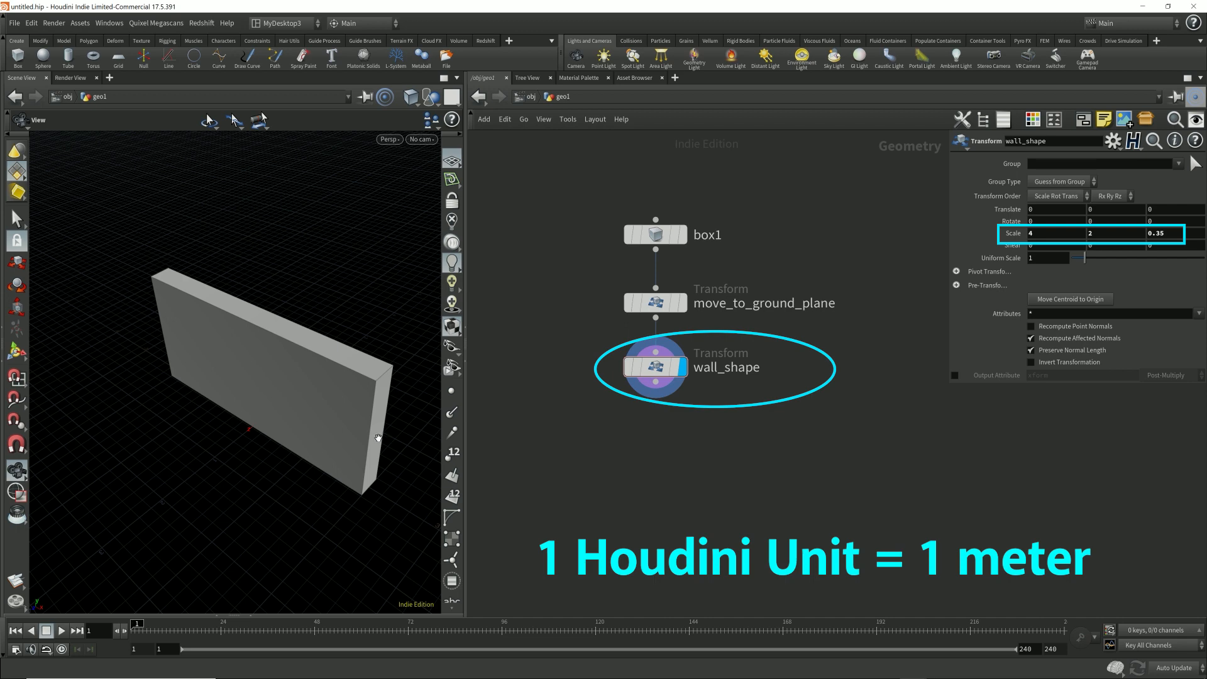
drag(378, 435, 356, 412)
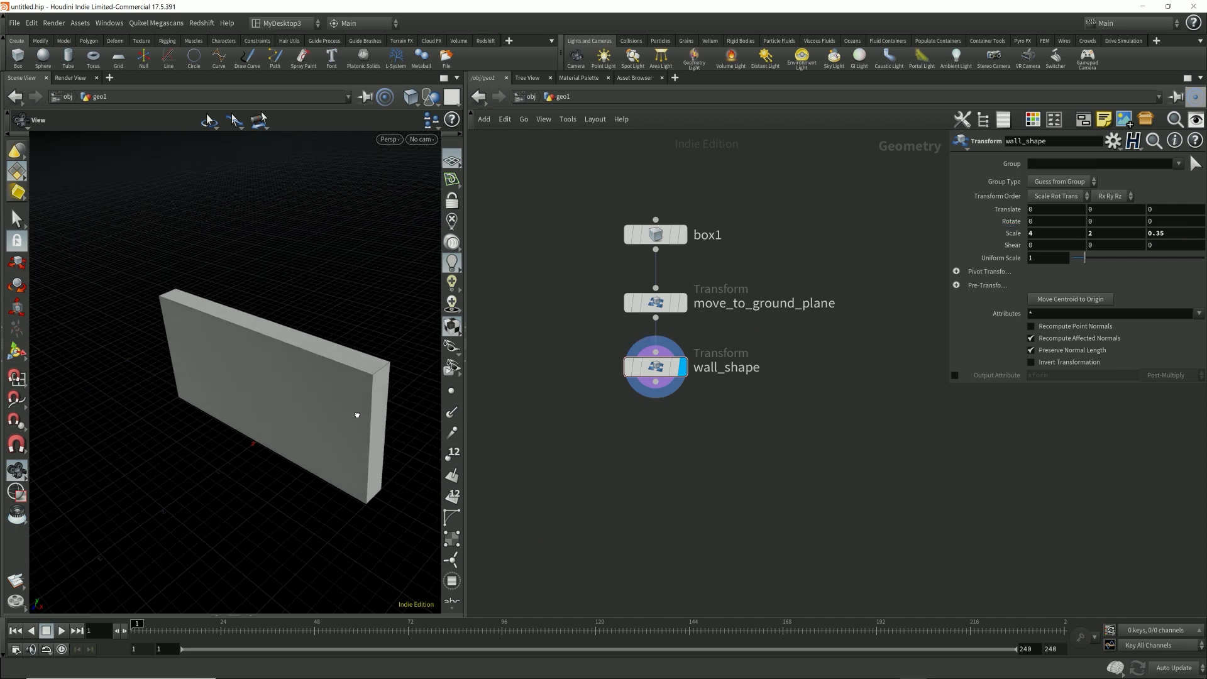
Append a displayed Transform node after wall_shape and name it size.
click(655, 382)
key(Tab)
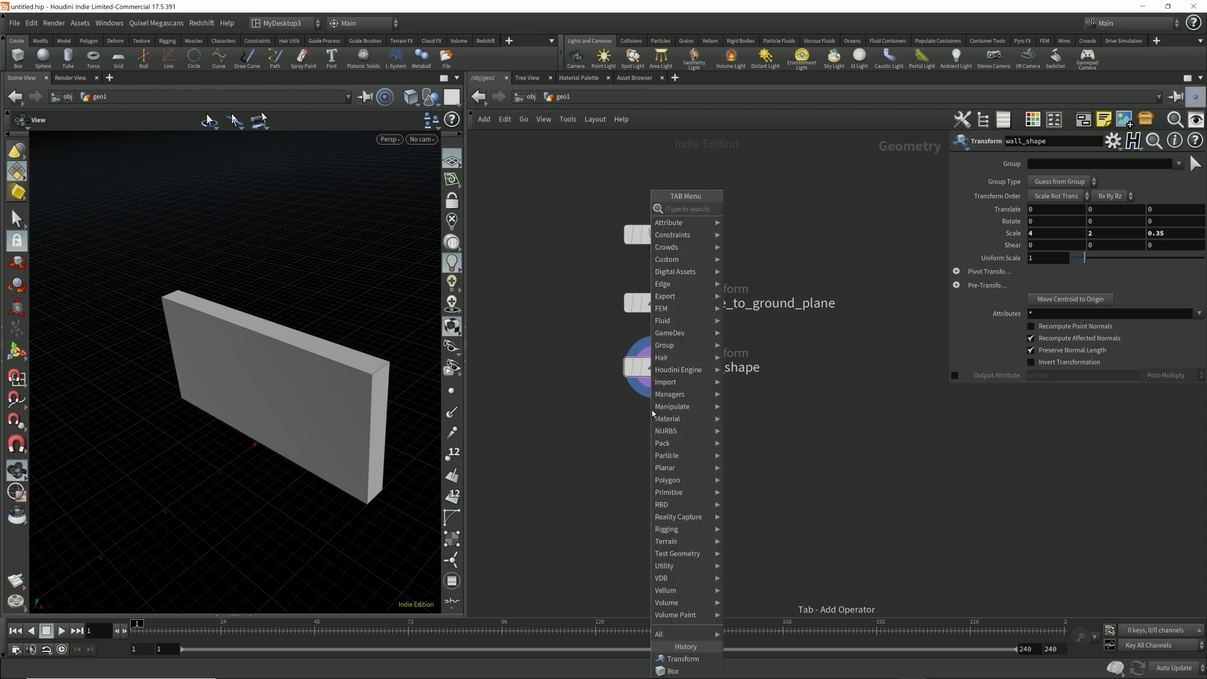
text(tran)
key(Return)
click(651, 431)
drag(657, 434, 663, 438)
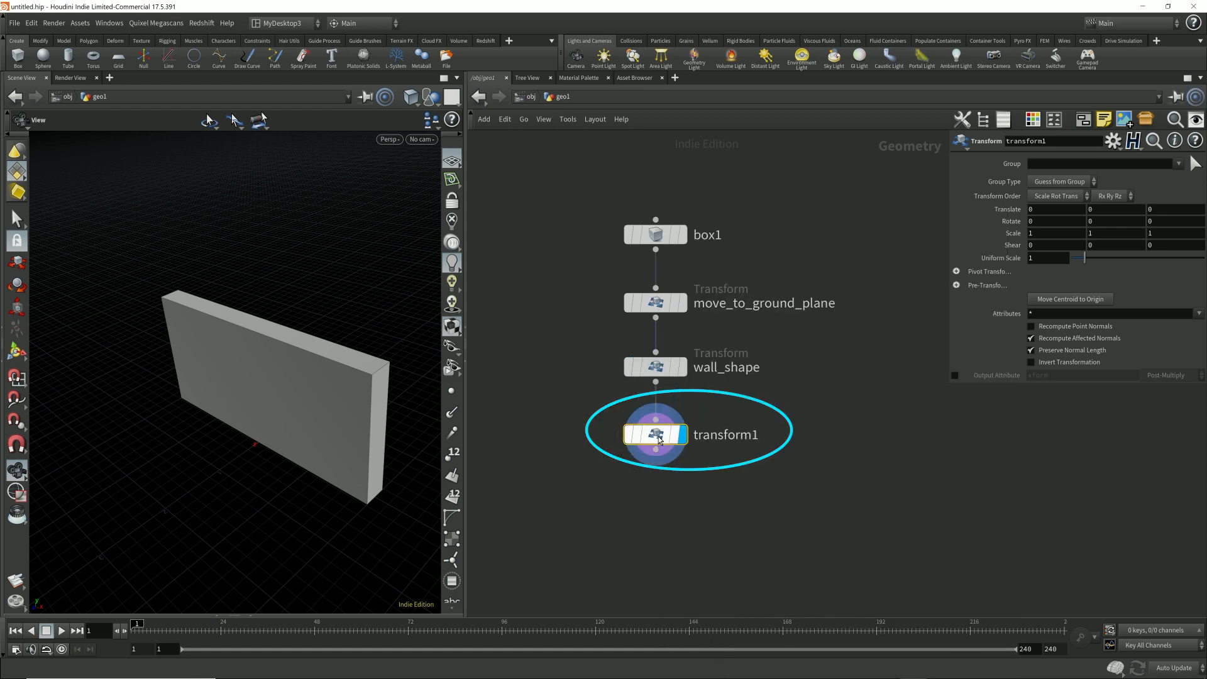
key(F2)
text(size)
key(Return)
Set the size node's Uniform Scale to 2 and frame the enlarged wall in the viewport.
drag(1042, 257, 958, 258)
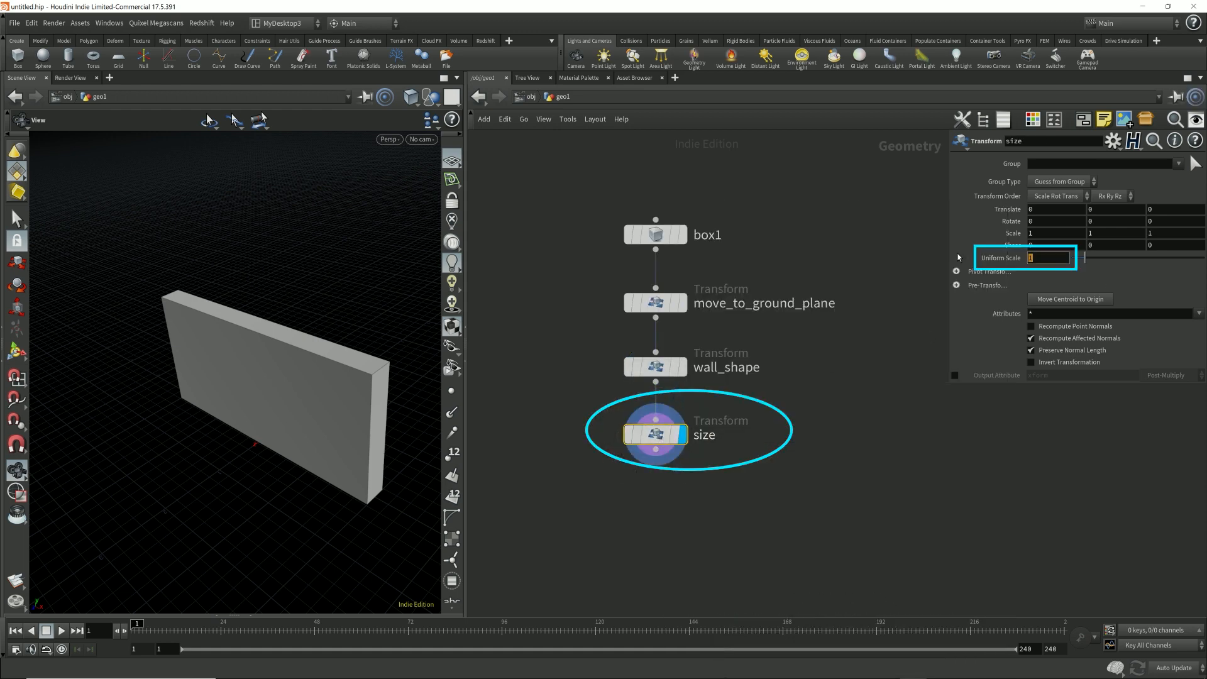
text(2)
key(Return)
key(f)
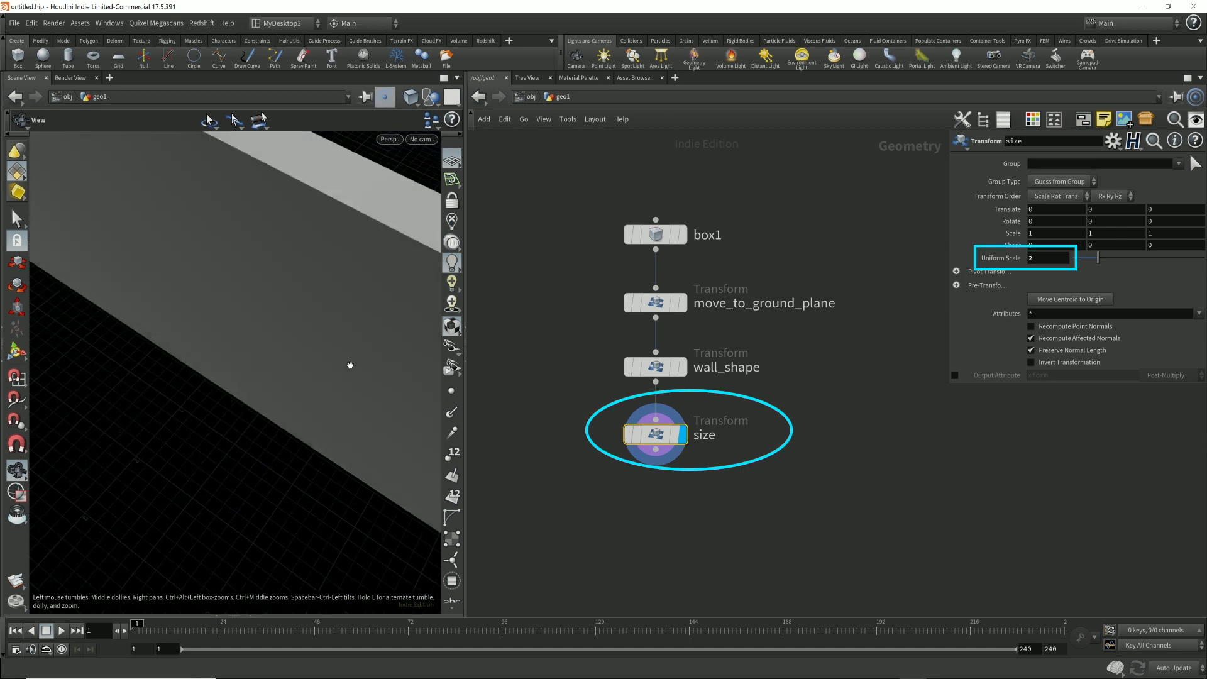
drag(342, 396, 340, 371)
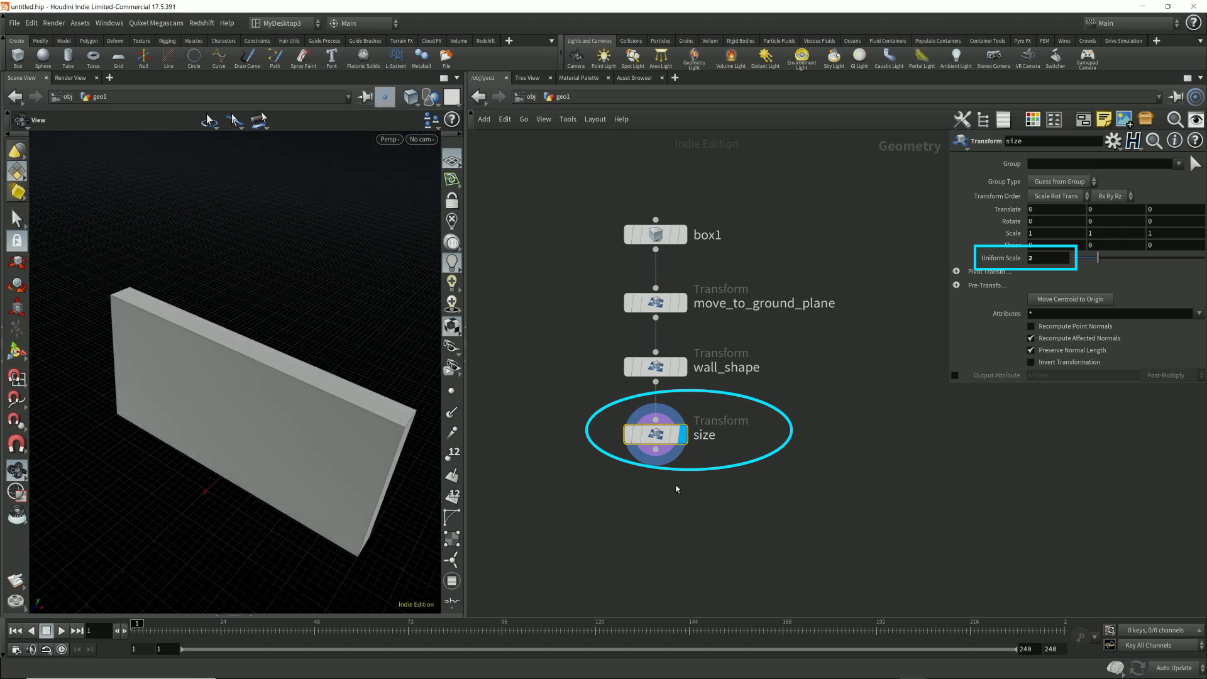
click(655, 449)
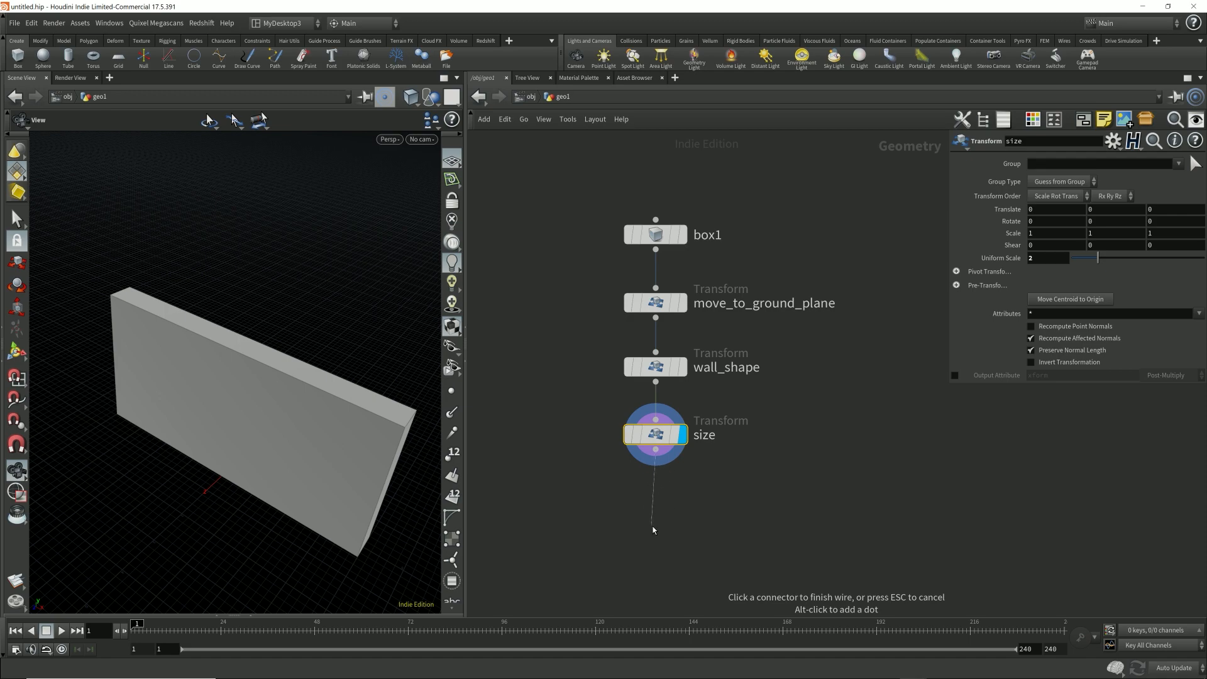
key(Escape)
drag(214, 402, 273, 258)
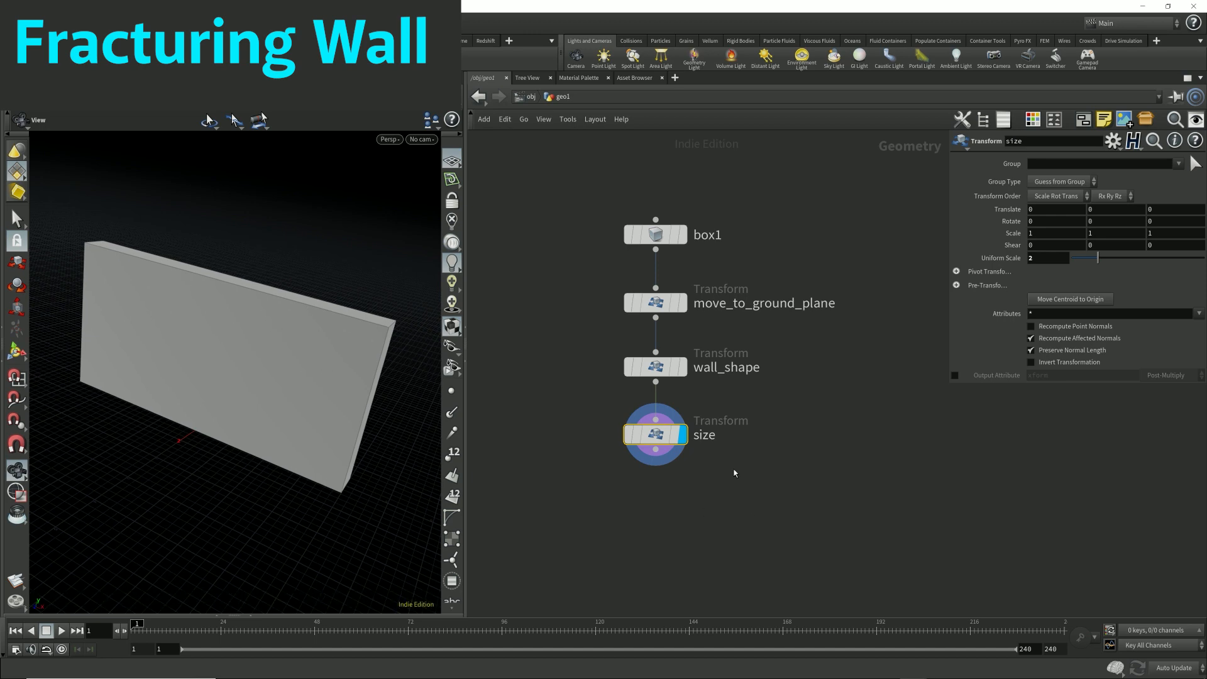
Append an IsoOffset node to the size node and place it in a side branch below the Transform chain.
click(656, 481)
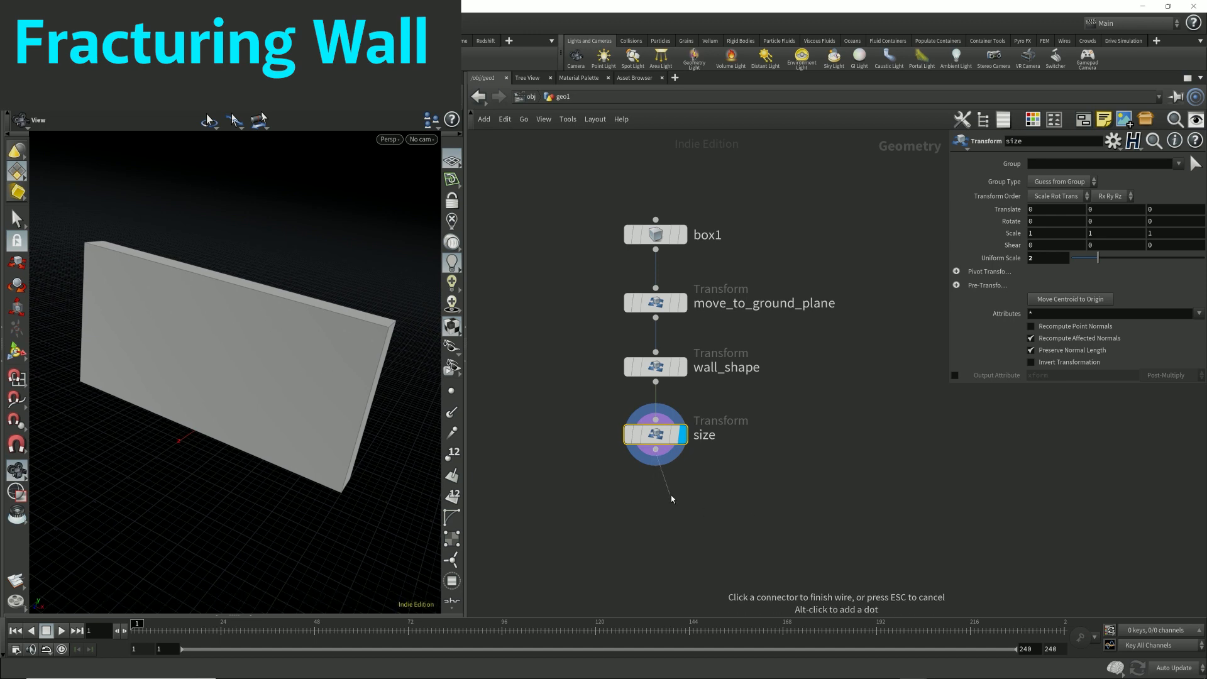
key(Tab)
text(iso)
key(Return)
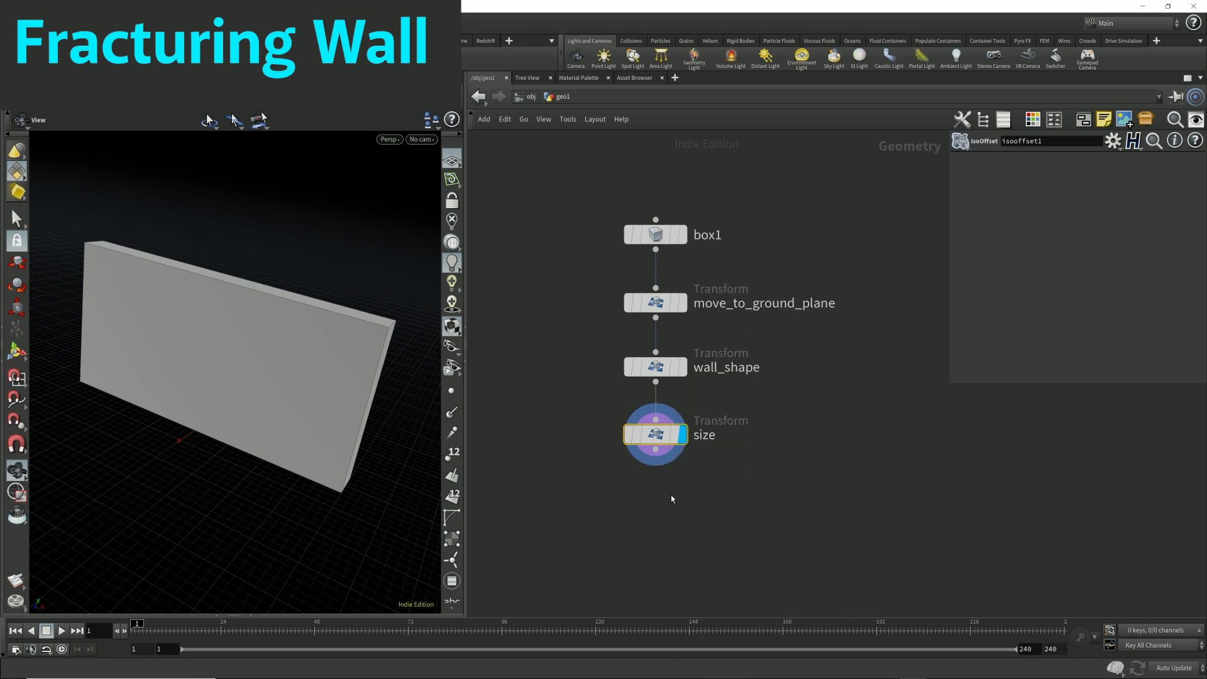
click(666, 501)
drag(666, 501, 754, 516)
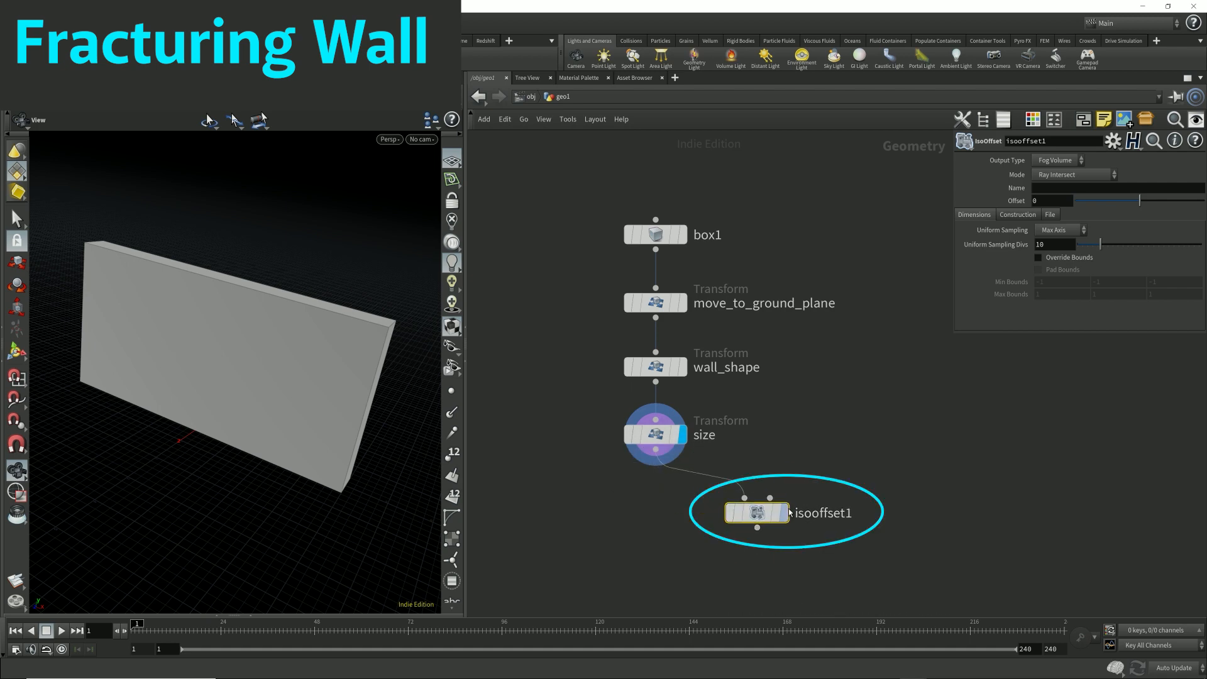
Display the IsoOffset node's fog volume and check its voxel count and voxel size in the node info.
click(784, 514)
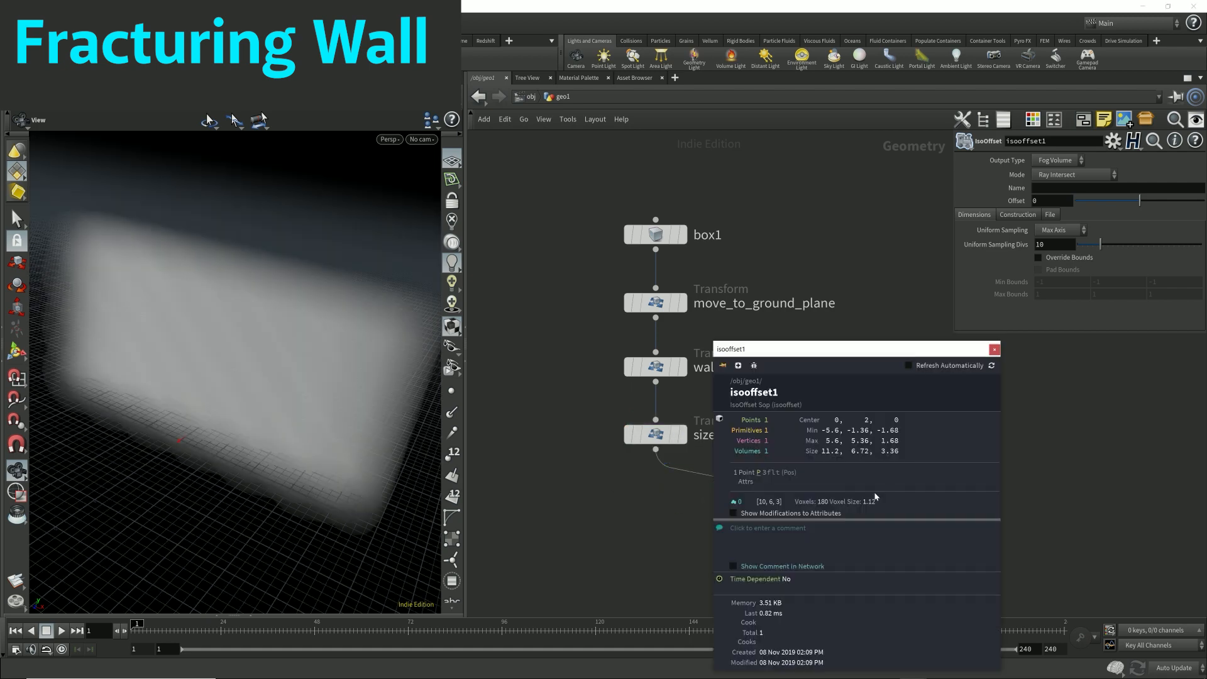
drag(825, 348, 969, 337)
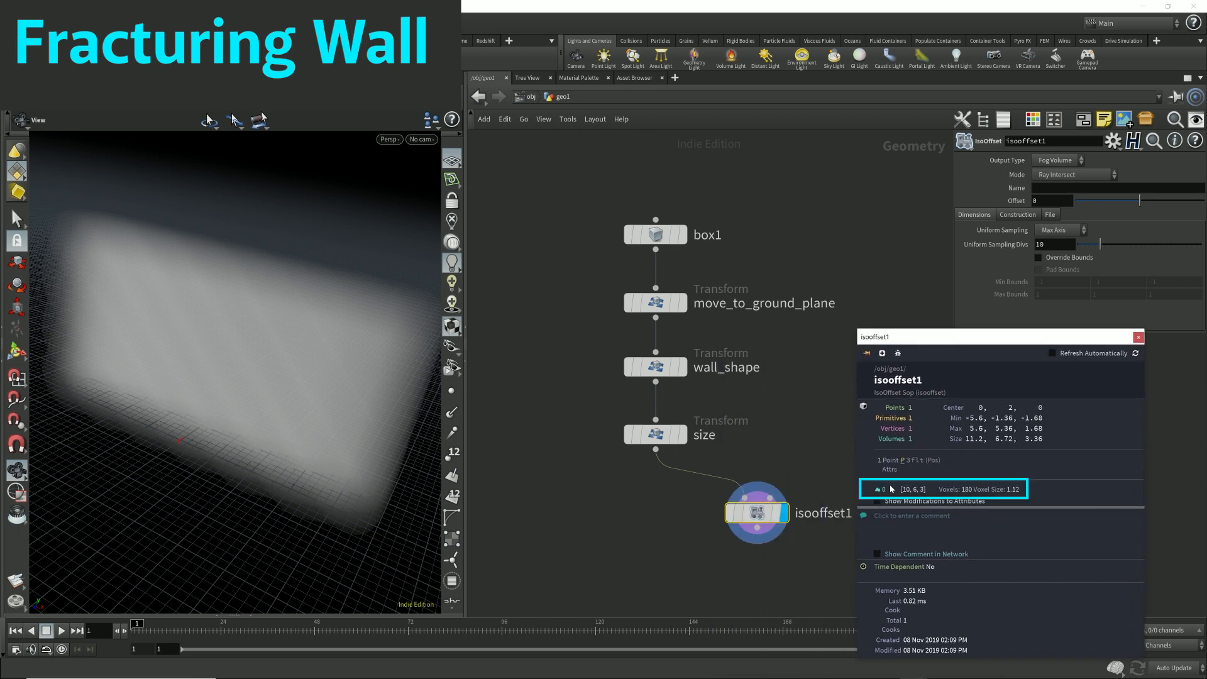
click(1138, 336)
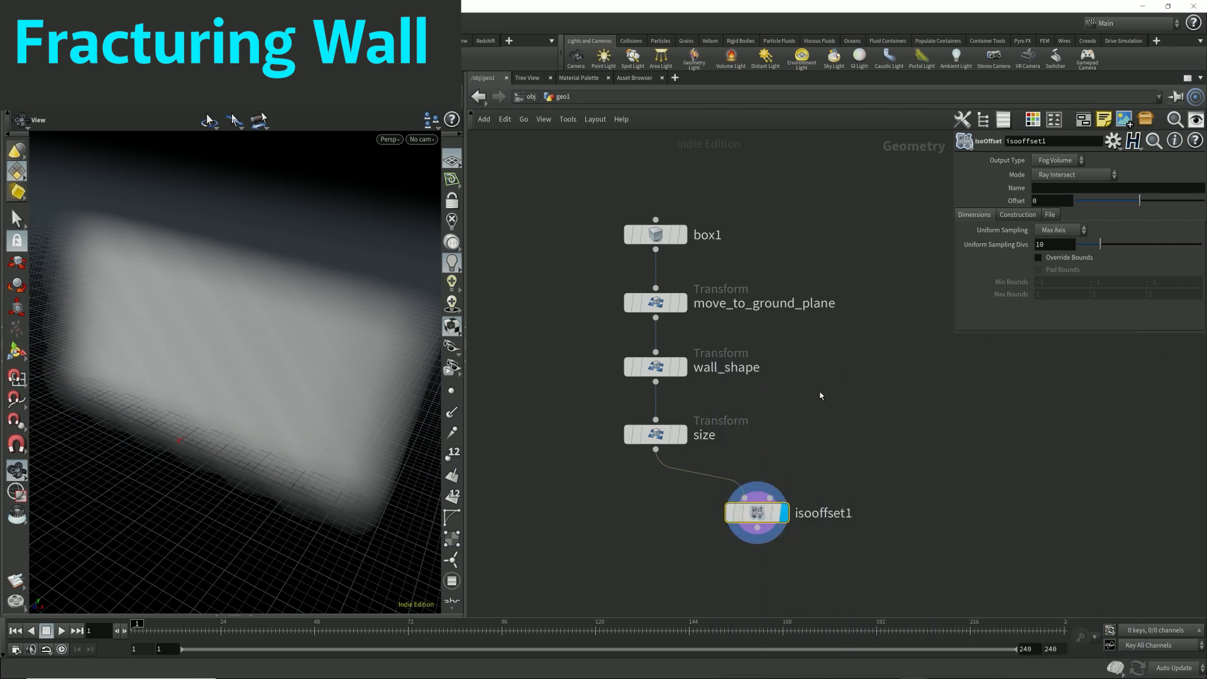
Append a Scatter node to isooffset1 and display its points.
middle_drag(838, 505, 836, 435)
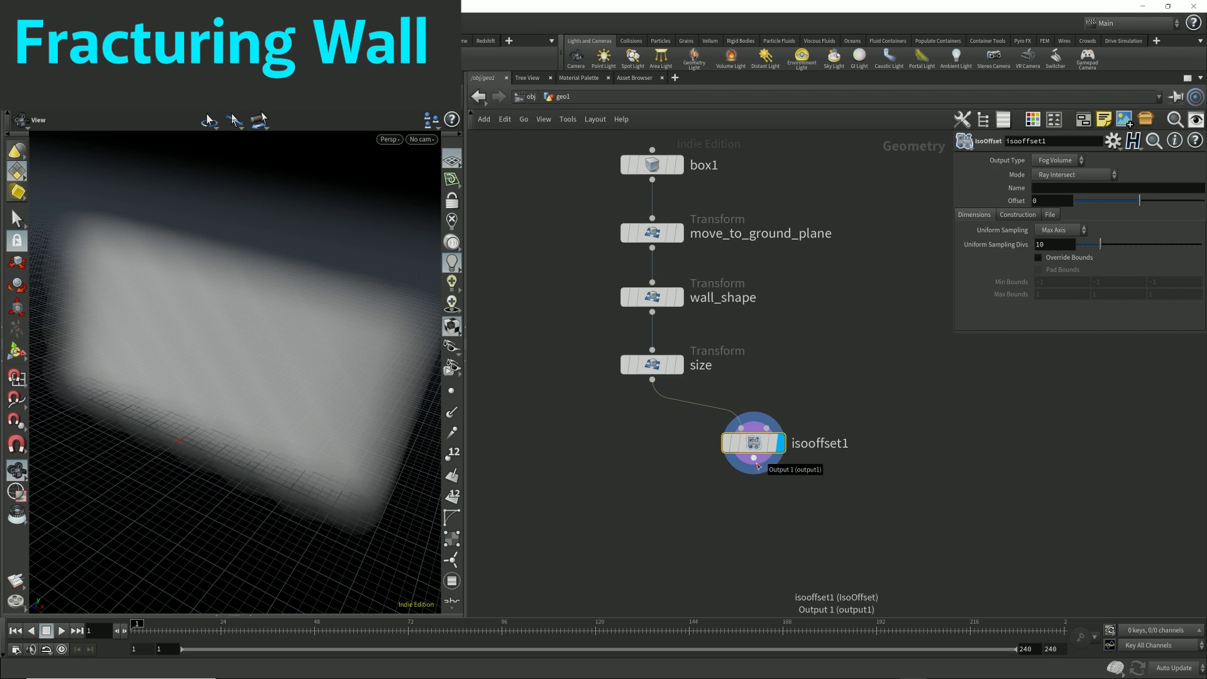
drag(757, 465, 763, 492)
key(Tab)
text(sca)
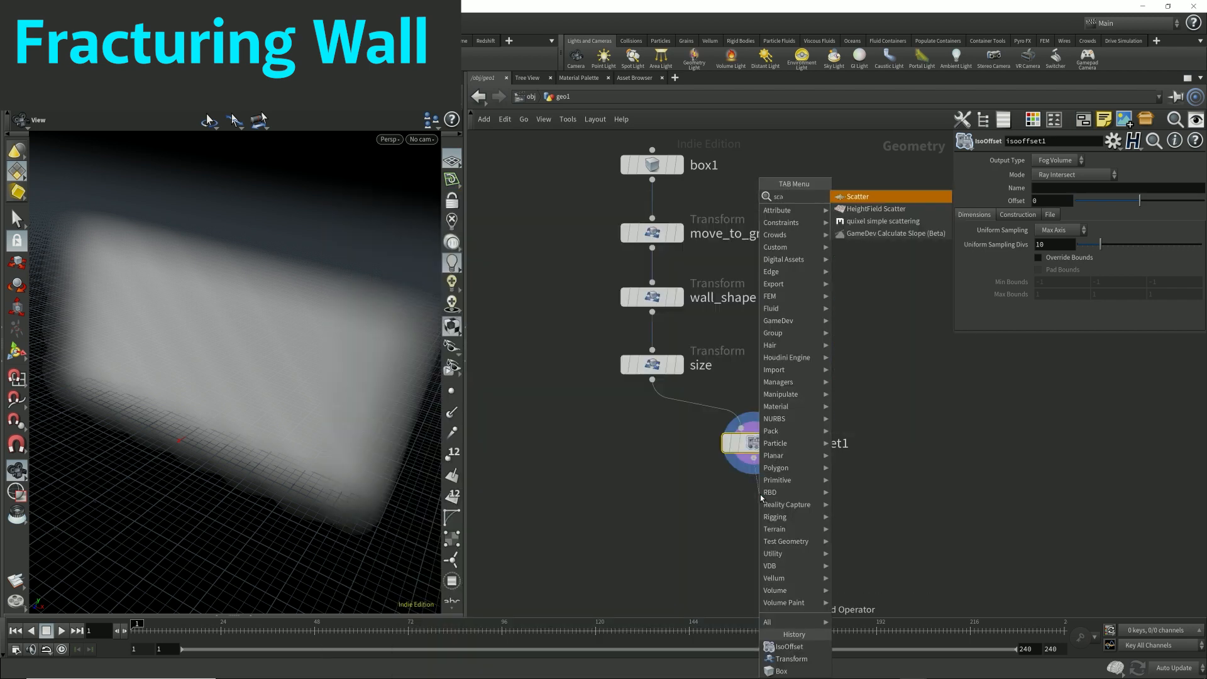
key(Return)
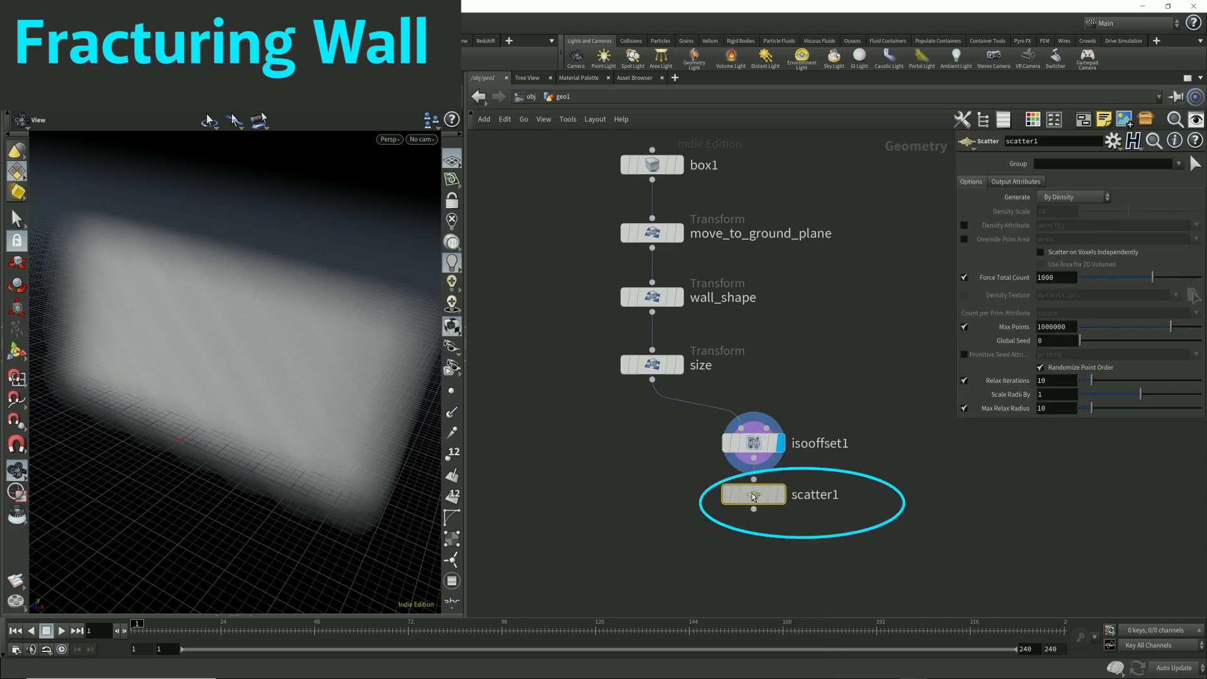
click(781, 494)
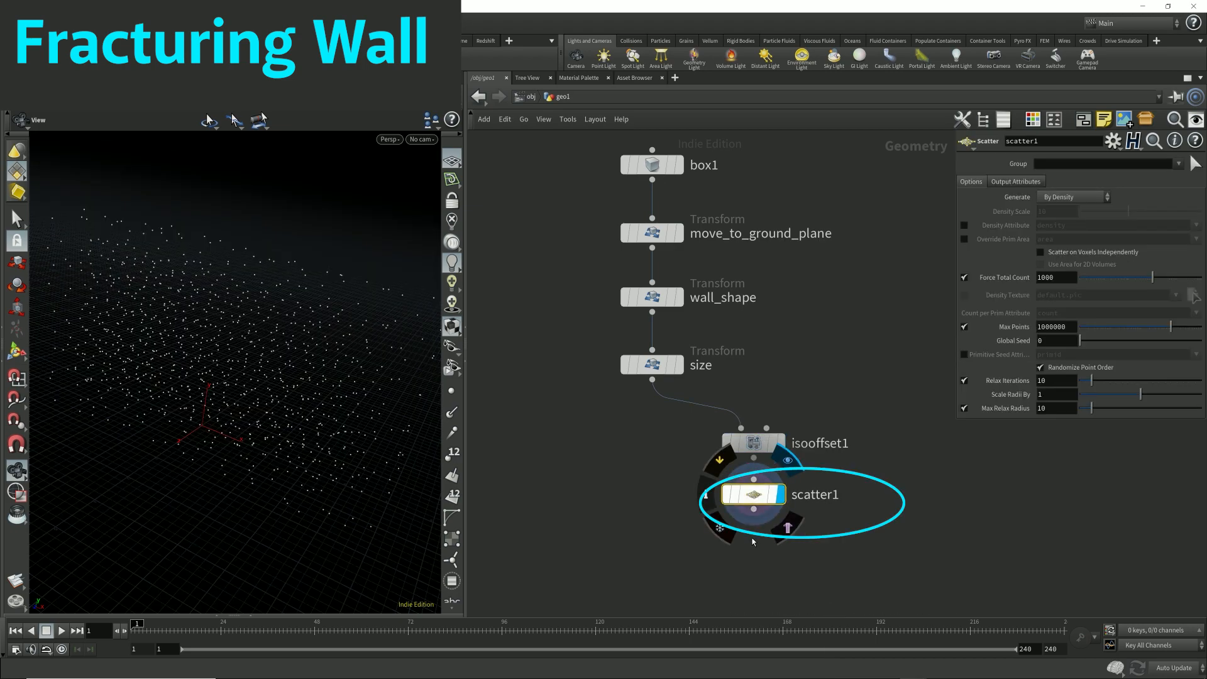
Set the Scatter node's Force Total Count to 100.
mouse_move(234, 296)
alt+mouse_down()
mouse_move(204, 309)
mouse_move(228, 300)
alt+mouse_up()
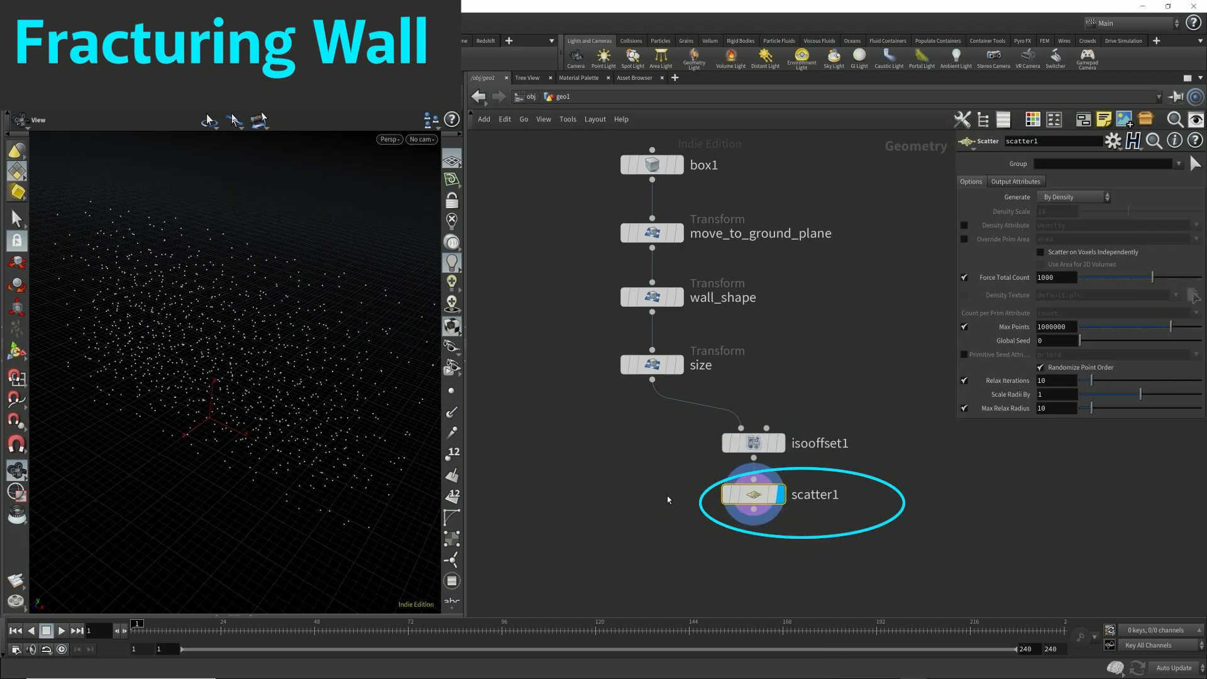
click(1058, 279)
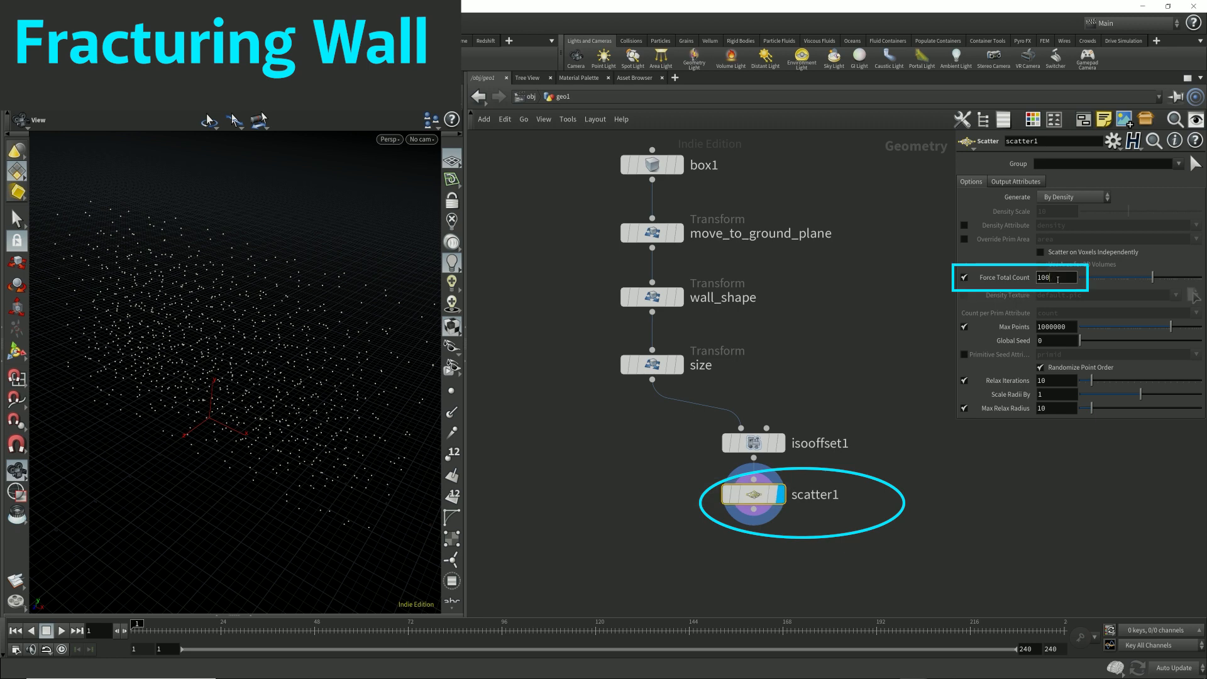
key(Return)
Add a Voronoi Fracture node below the main chain with the size node wired into its first input.
scroll(654, 443, down, 2)
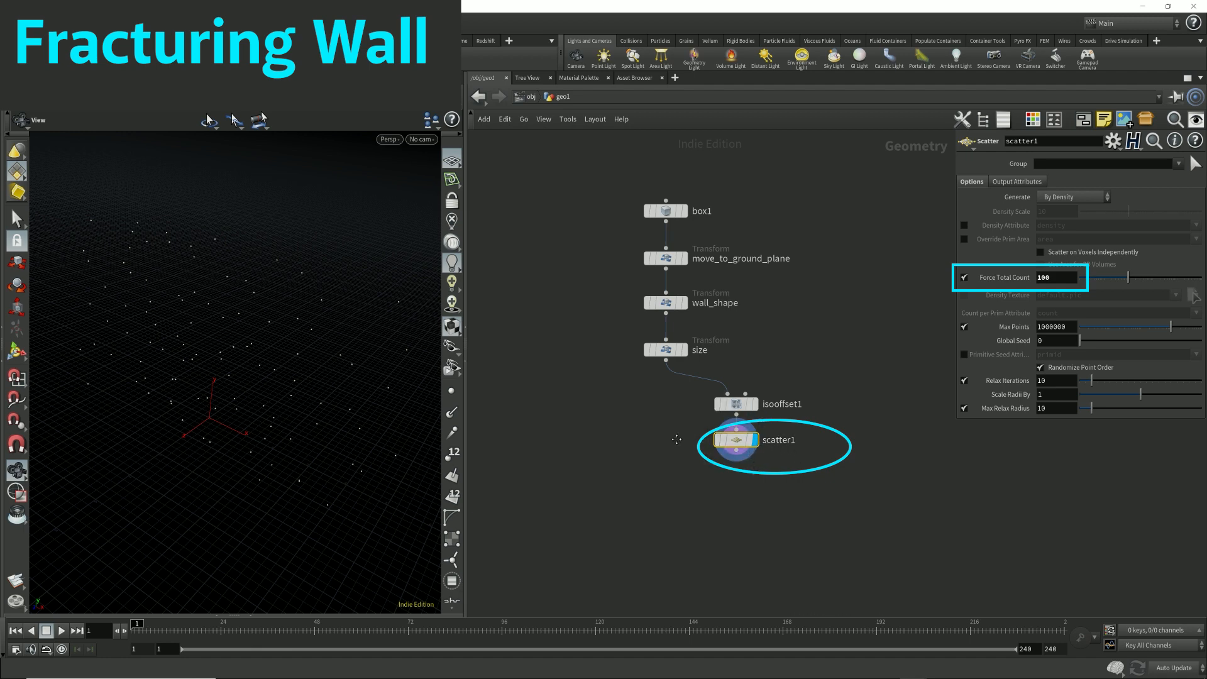
middle_drag(677, 440, 692, 415)
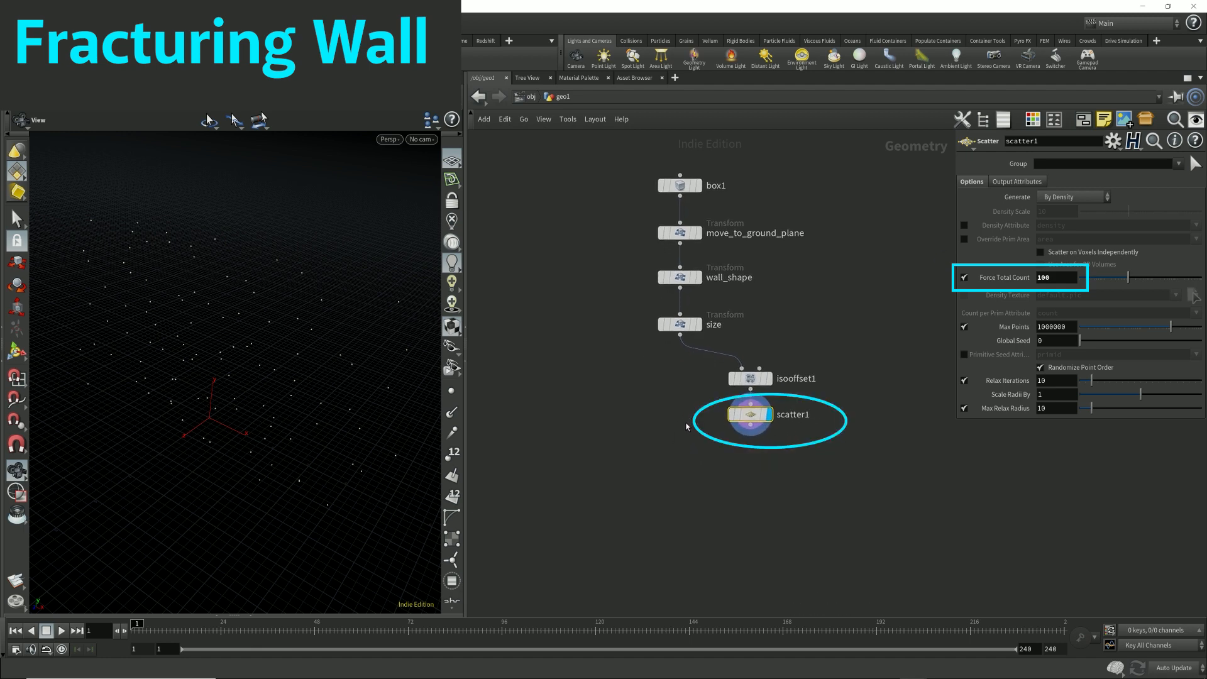
click(749, 424)
key(Tab)
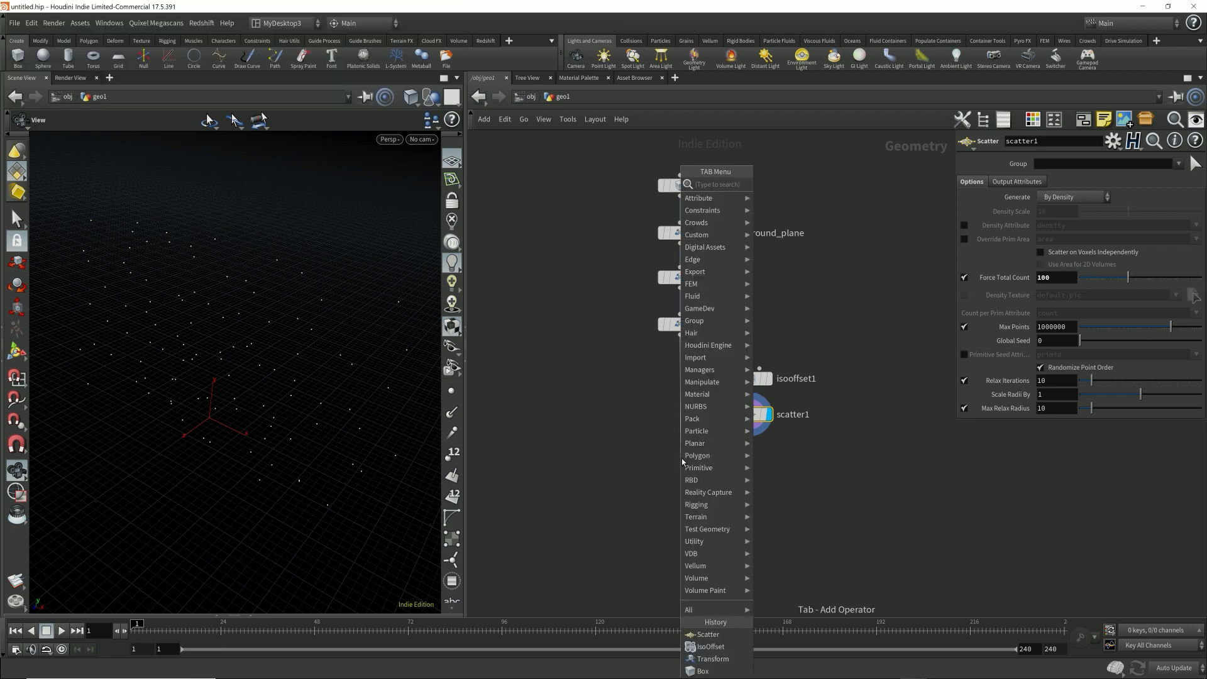
text(voron)
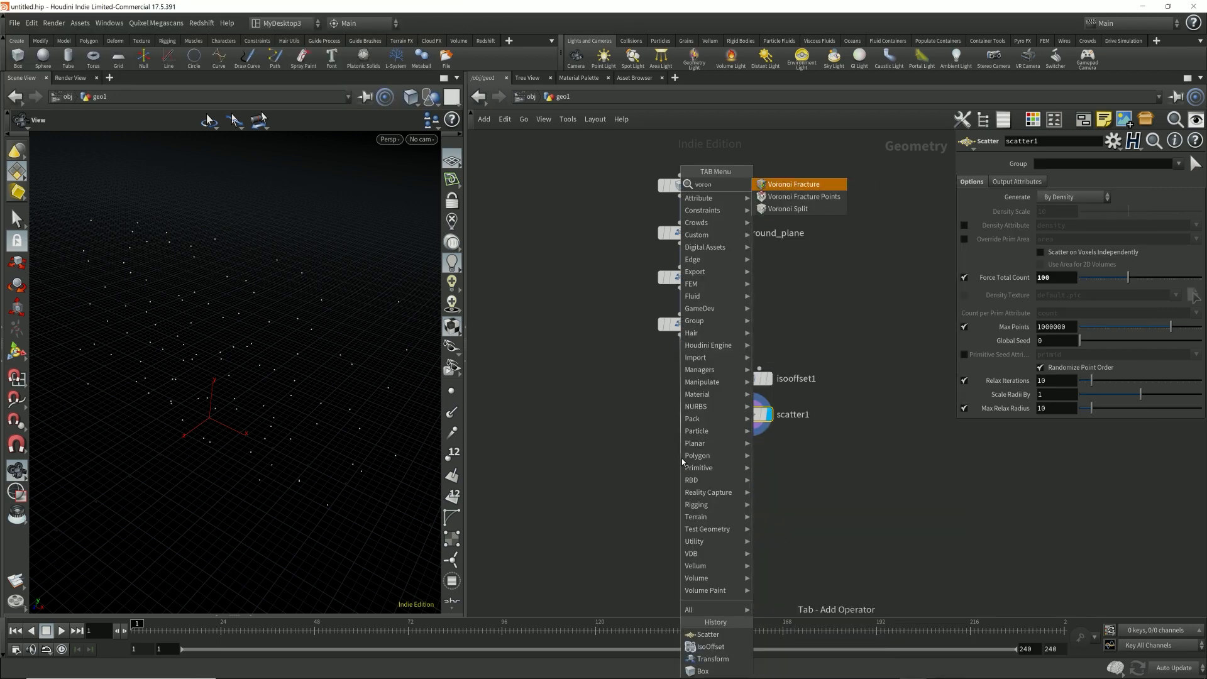
key(Return)
click(679, 492)
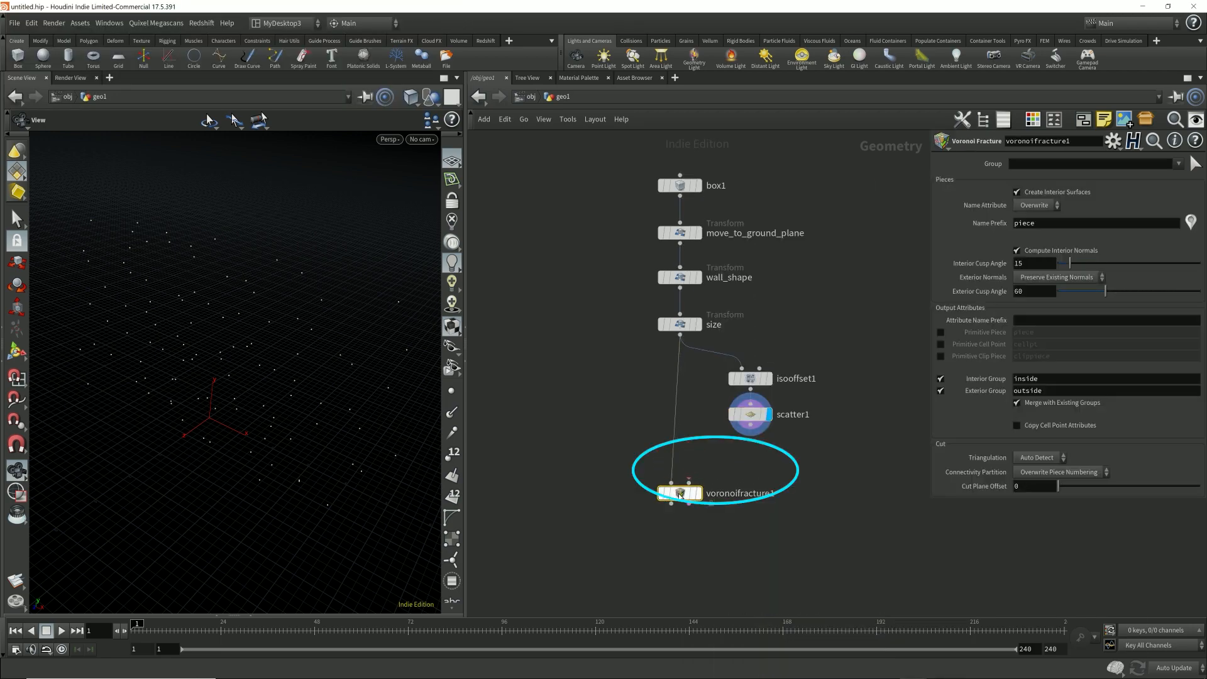
drag(679, 494, 679, 470)
Compare the two fracture sources by displaying the size node's wall and the scatter1 points.
click(698, 324)
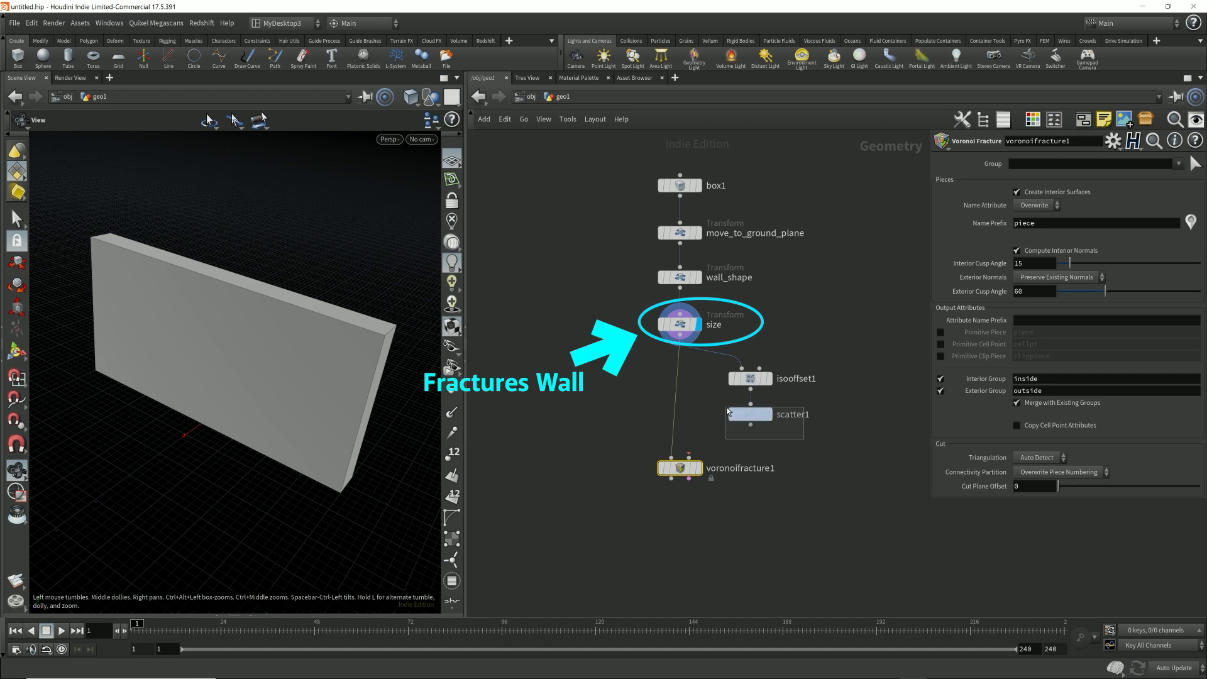
click(764, 416)
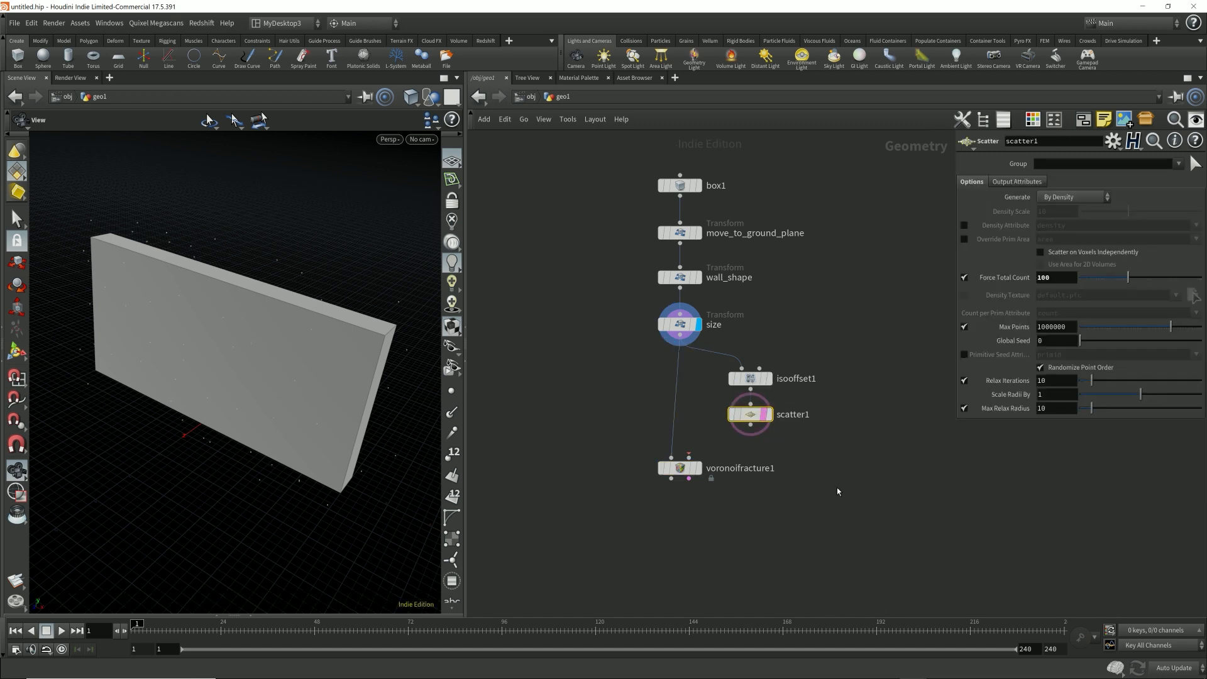
click(769, 415)
click(769, 415)
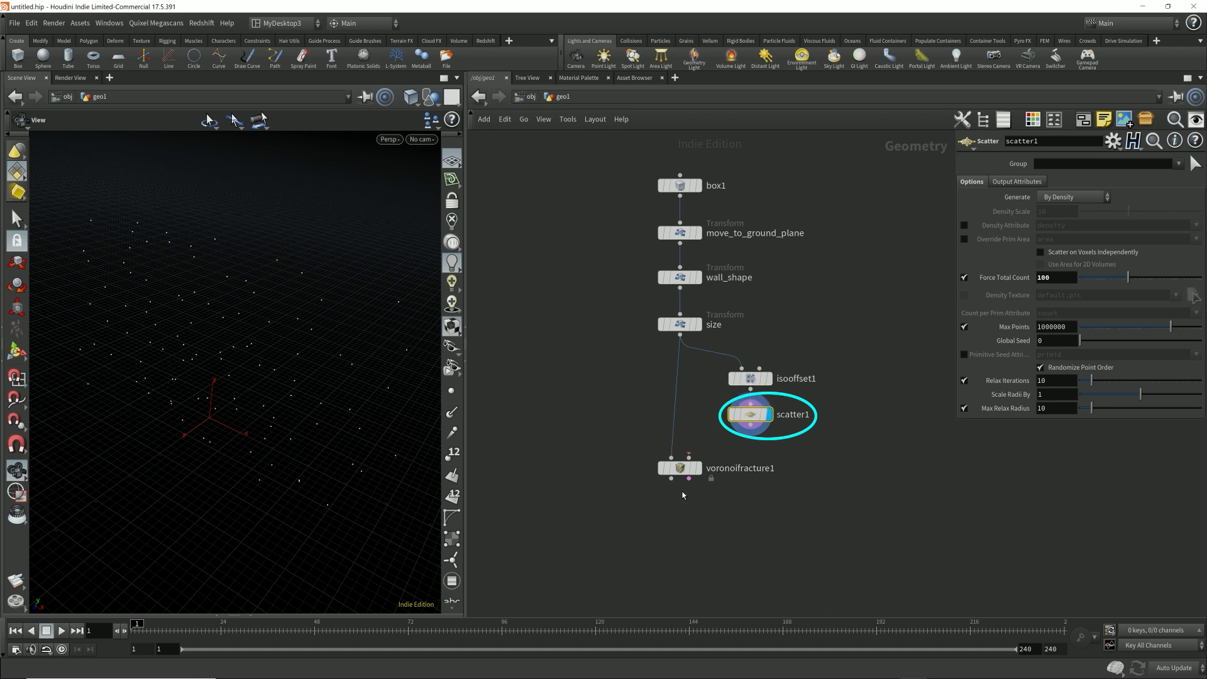
Connect scatter1 to the second input of voronoifracture1, display the fractured wall and view it from several angles.
drag(750, 428, 688, 459)
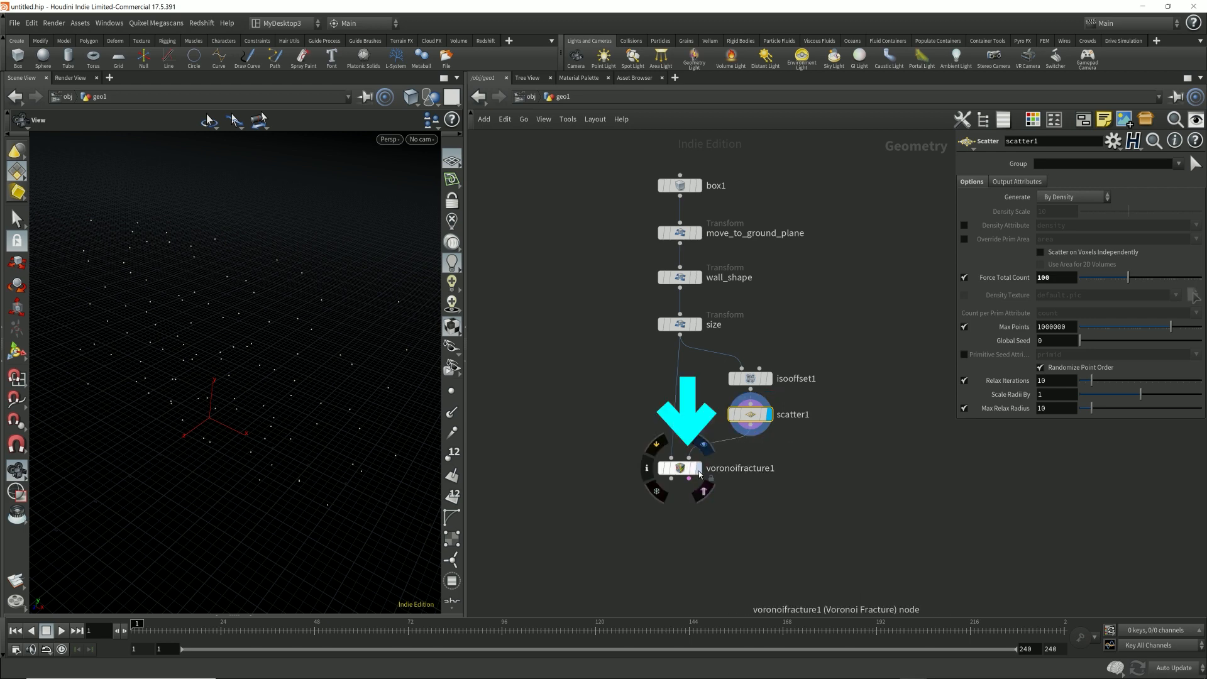
click(681, 470)
drag(210, 345, 251, 314)
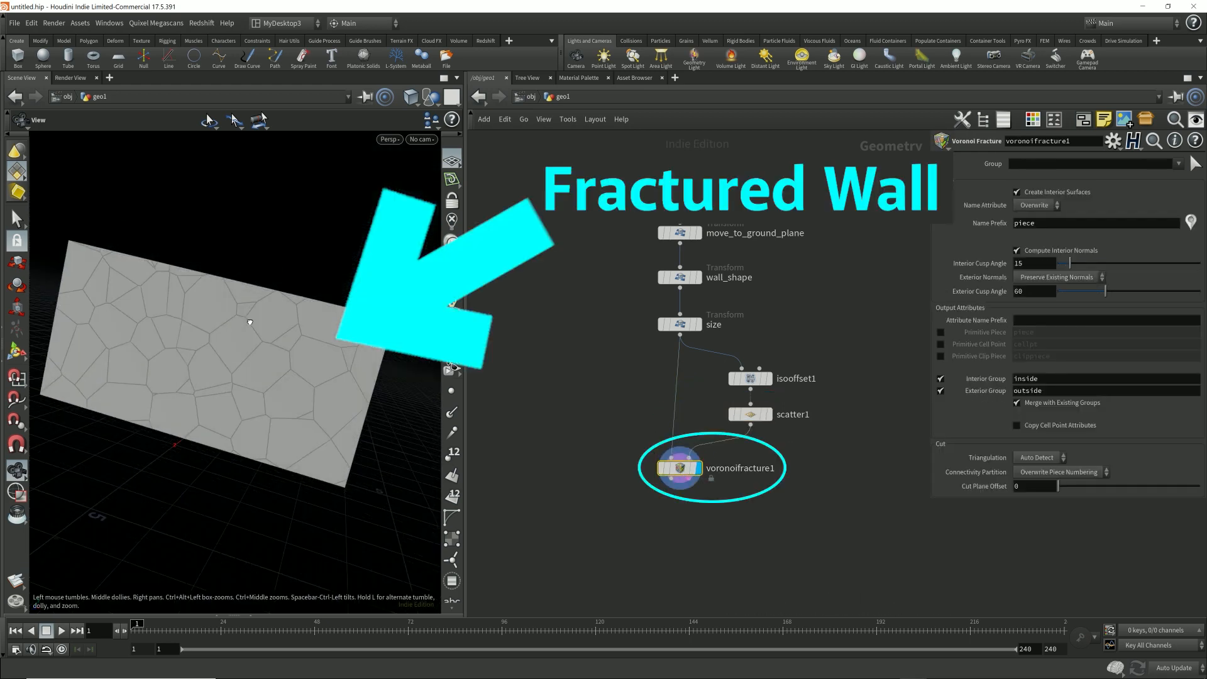
drag(306, 352, 394, 479)
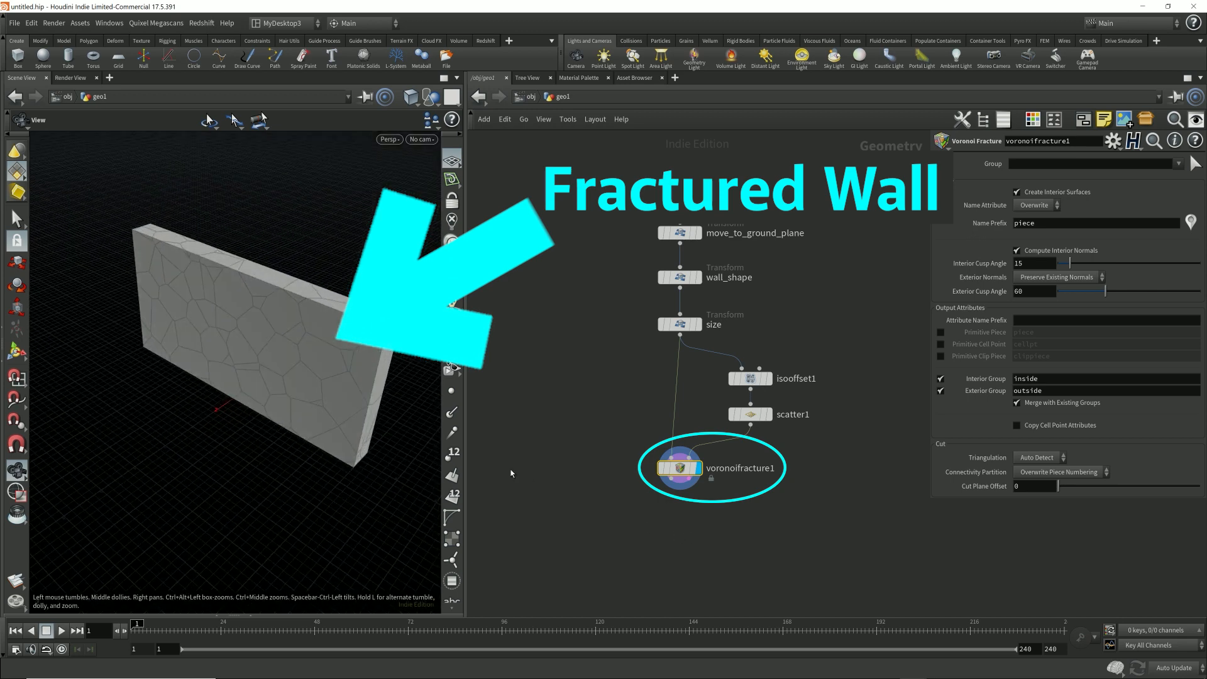
Append an Exploded View node to voronoifracture1's first output and place it in a side branch below.
click(671, 478)
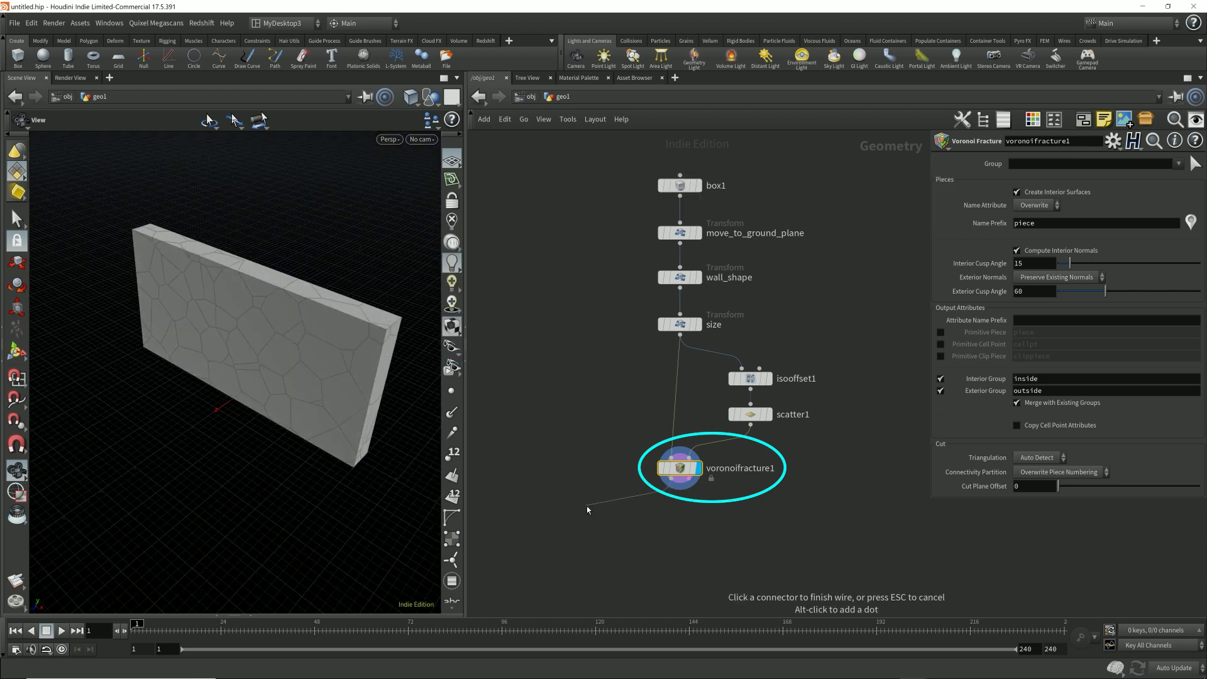
key(Tab)
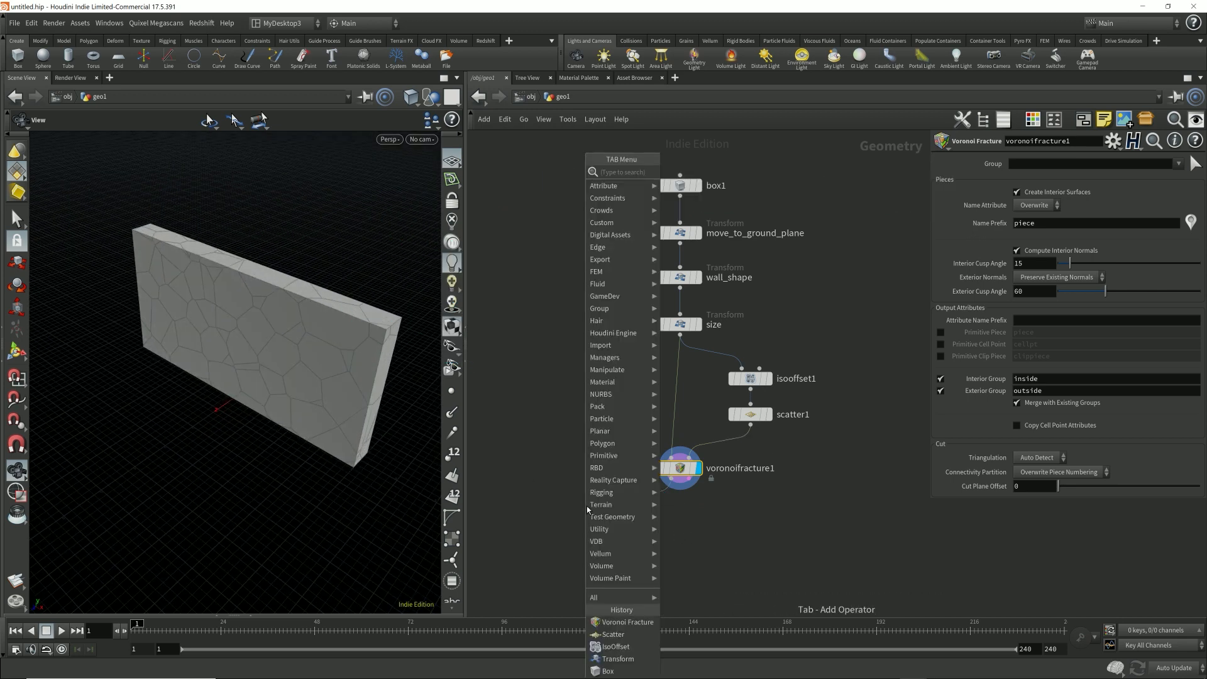
text(exploded)
key(Return)
click(586, 509)
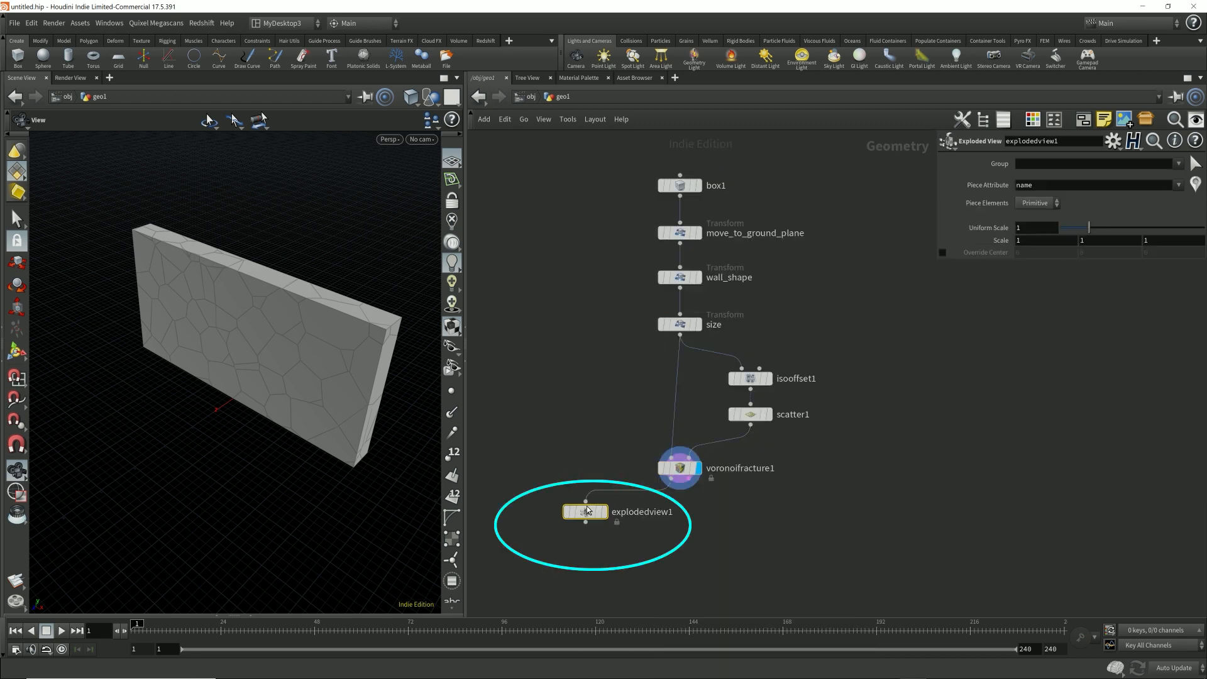
drag(579, 515, 549, 528)
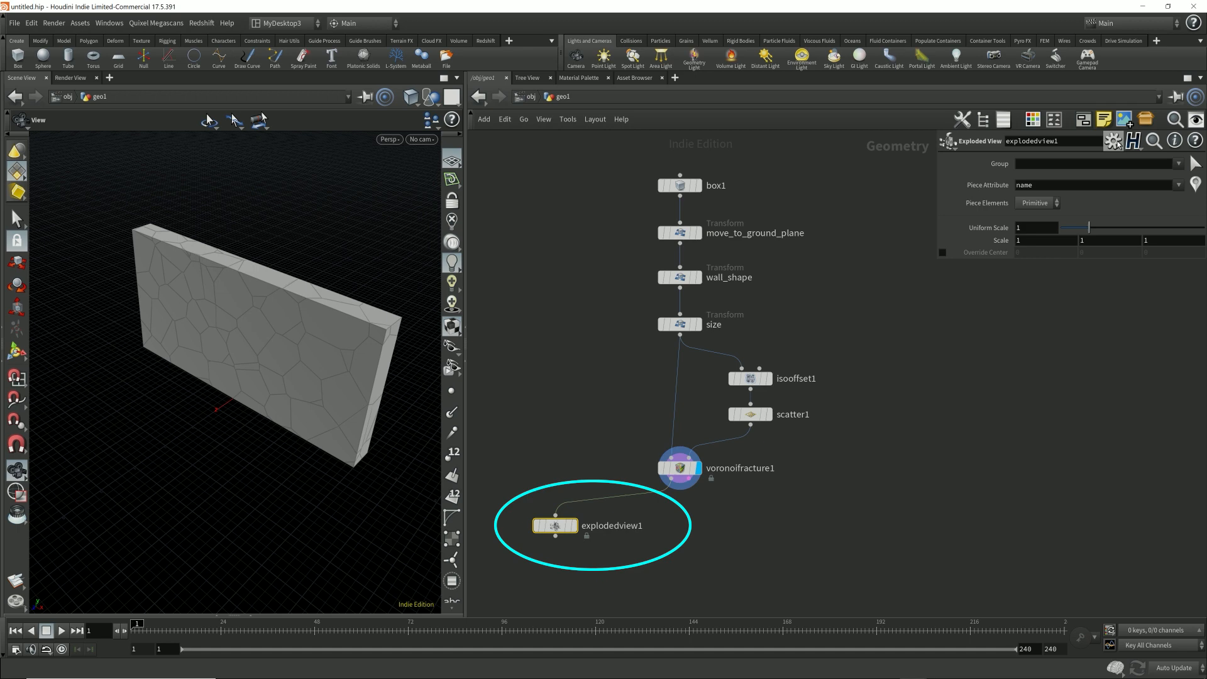
Color the explodedview1 node black in the network.
click(1031, 119)
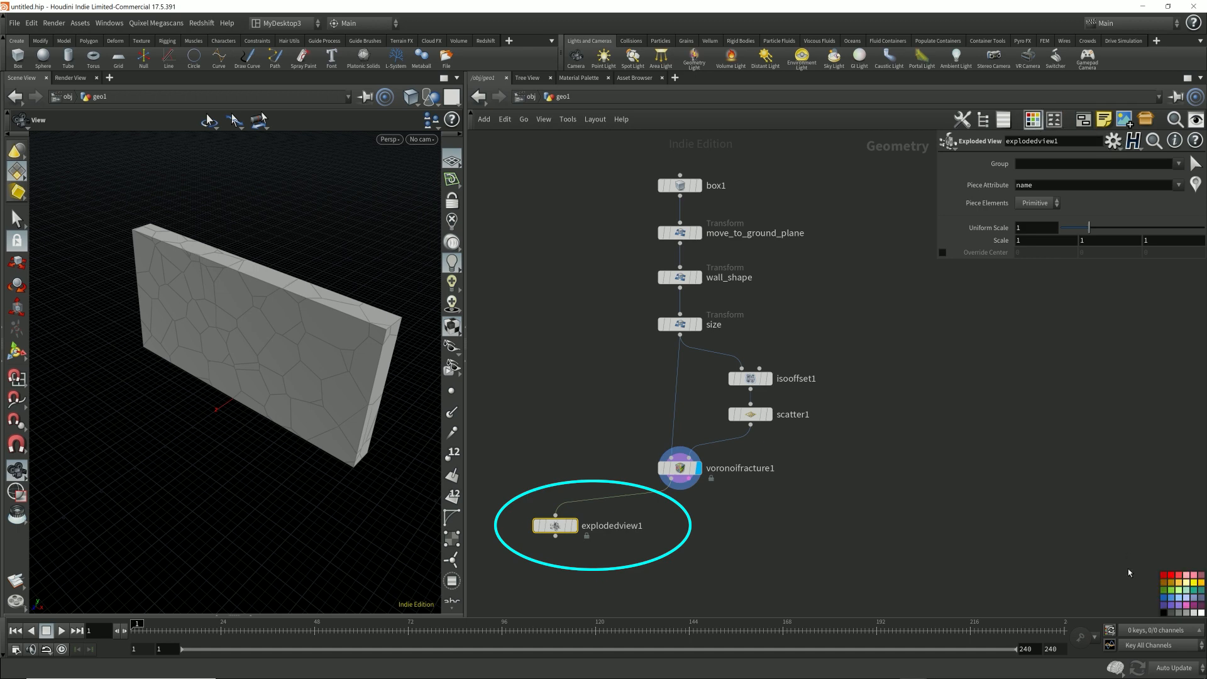
click(1163, 613)
click(1032, 119)
Display the explodedview1 node and inspect the separated wall pieces from several angles.
click(572, 525)
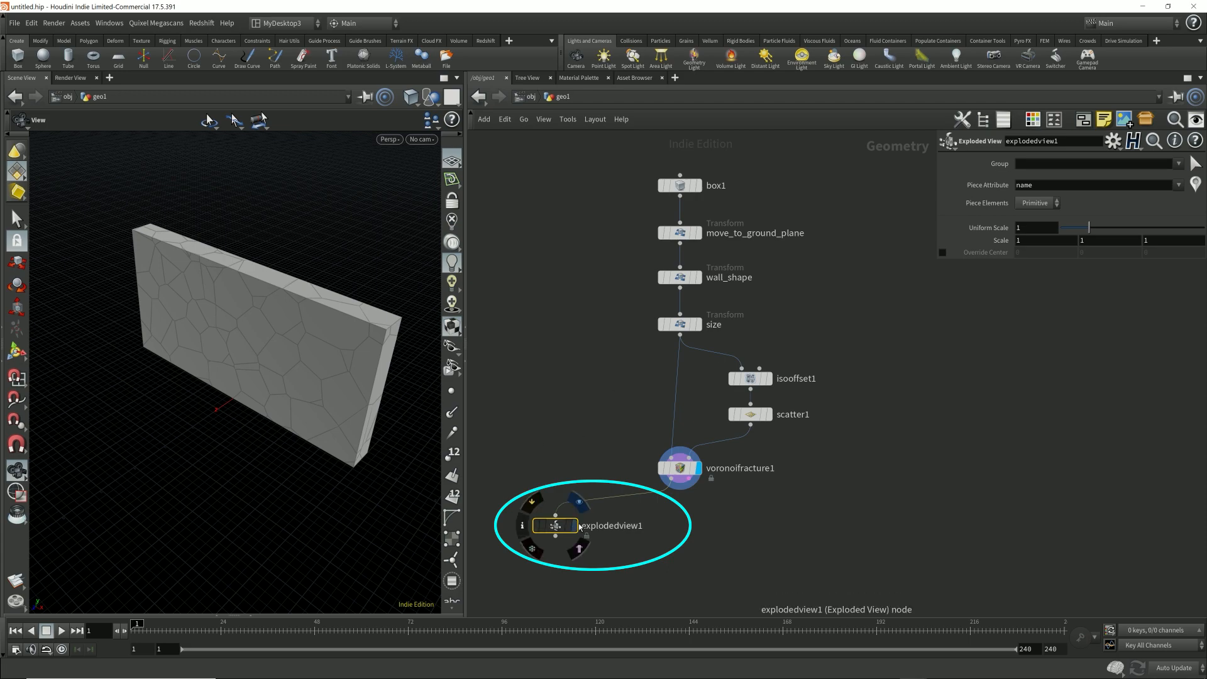
drag(361, 390, 372, 310)
middle_drag(372, 310, 186, 302)
right_drag(186, 302, 118, 310)
drag(251, 352, 319, 371)
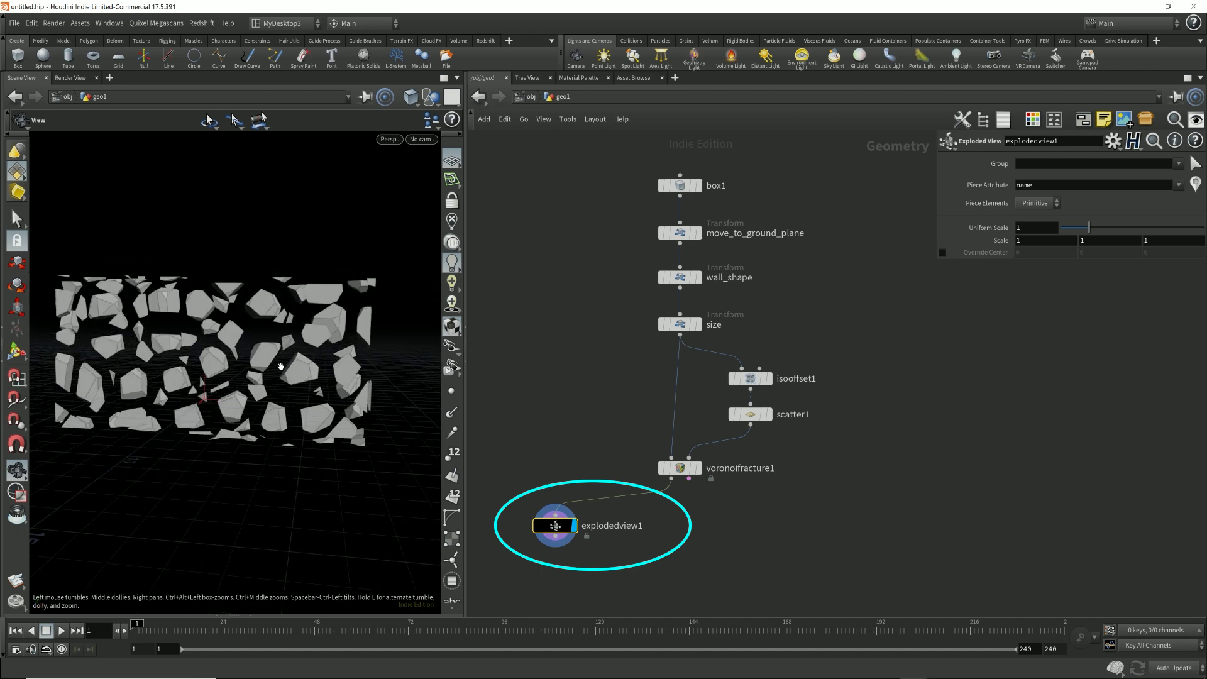
right_drag(271, 372, 317, 370)
mouse_move(317, 370)
mouse_down()
mouse_move(242, 391)
mouse_move(160, 353)
mouse_move(295, 365)
mouse_up()
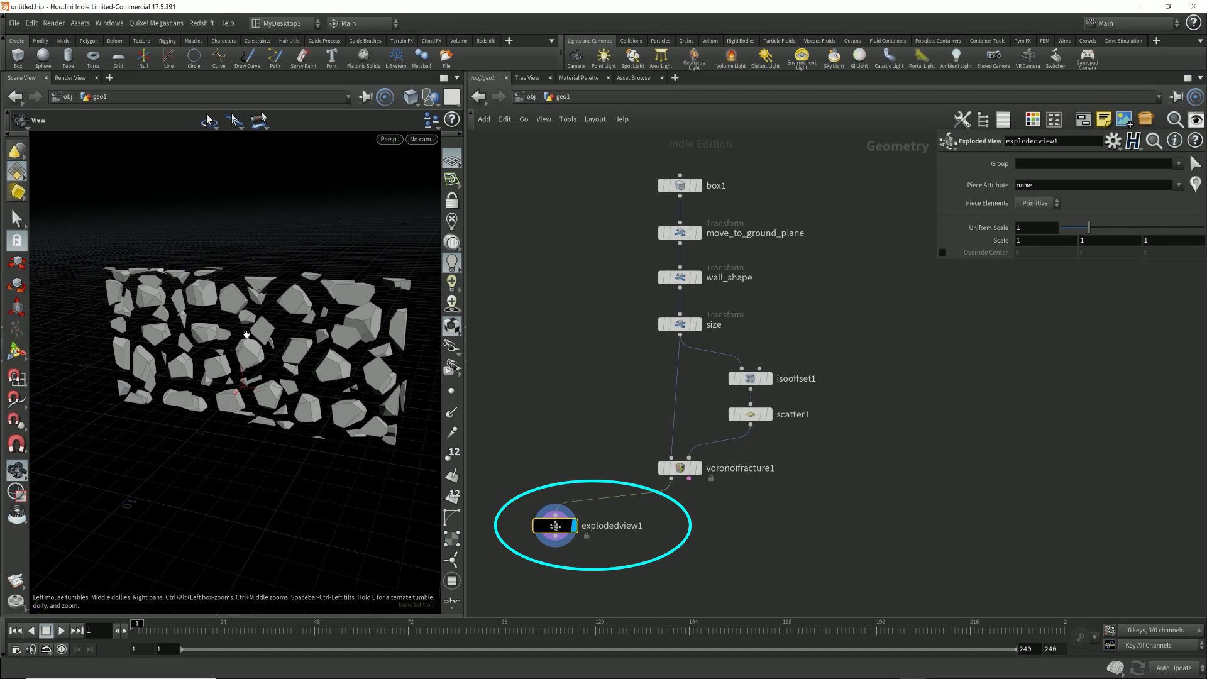
Set the Exploded View node's Uniform Scale to 0.7.
click(1040, 229)
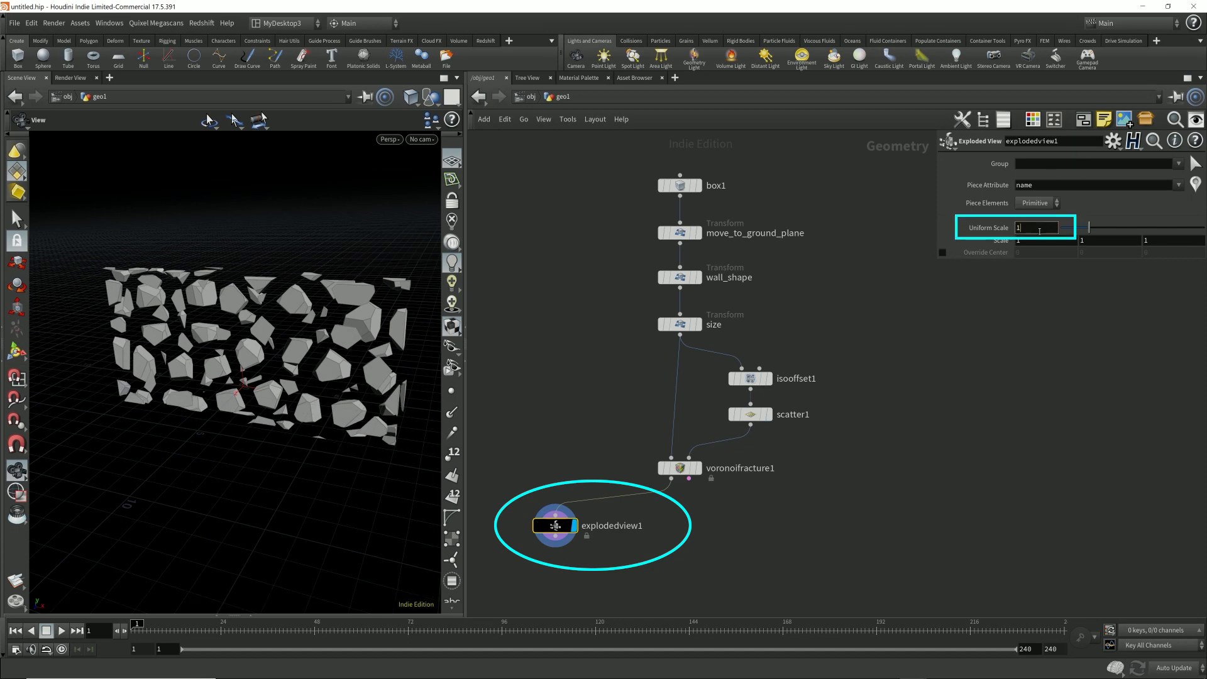
scroll(1040, 231, down, 5)
scroll(1040, 232, up, 2)
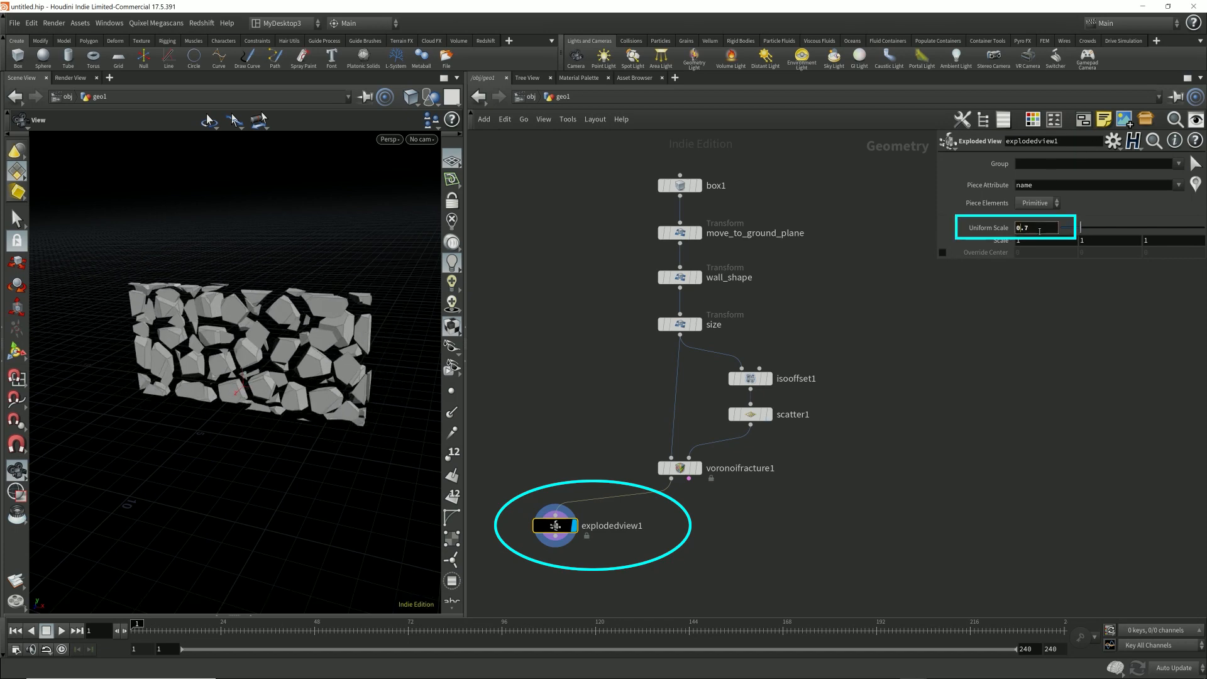
Set the Exploded View node's Uniform Scale to 0.2 and view the wall pieces close up.
scroll(1039, 231, down, 4)
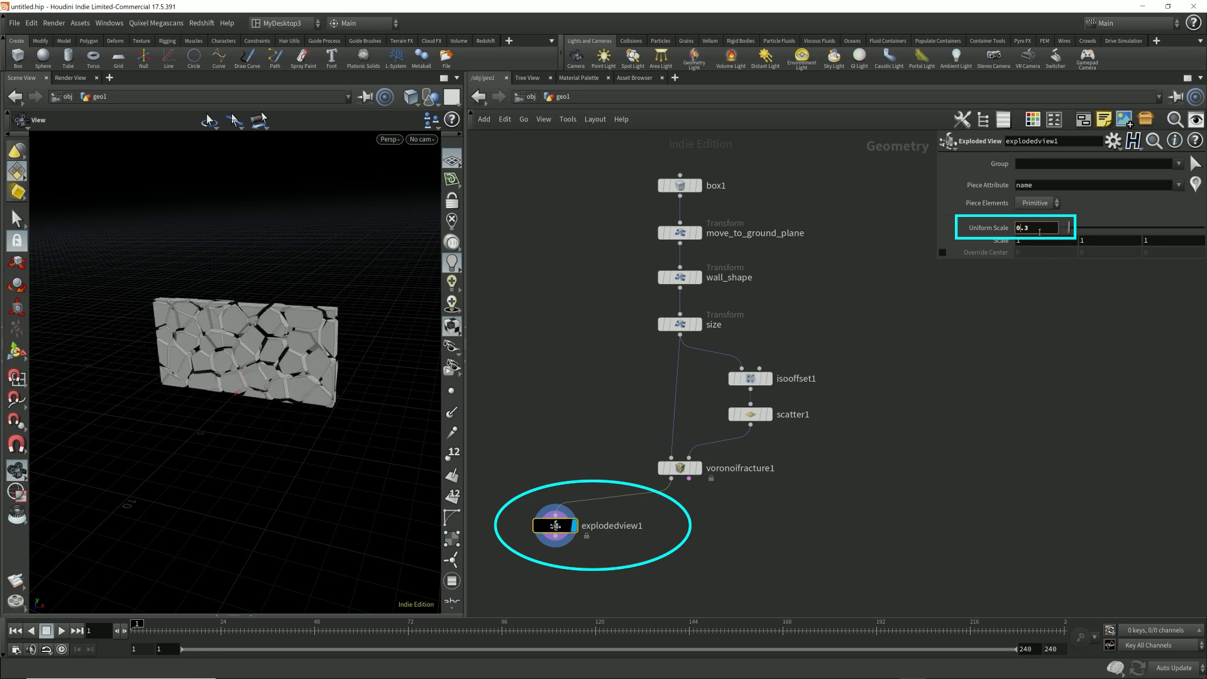
scroll(1039, 232, down, 1)
drag(270, 339, 211, 365)
scroll(263, 337, up, 6)
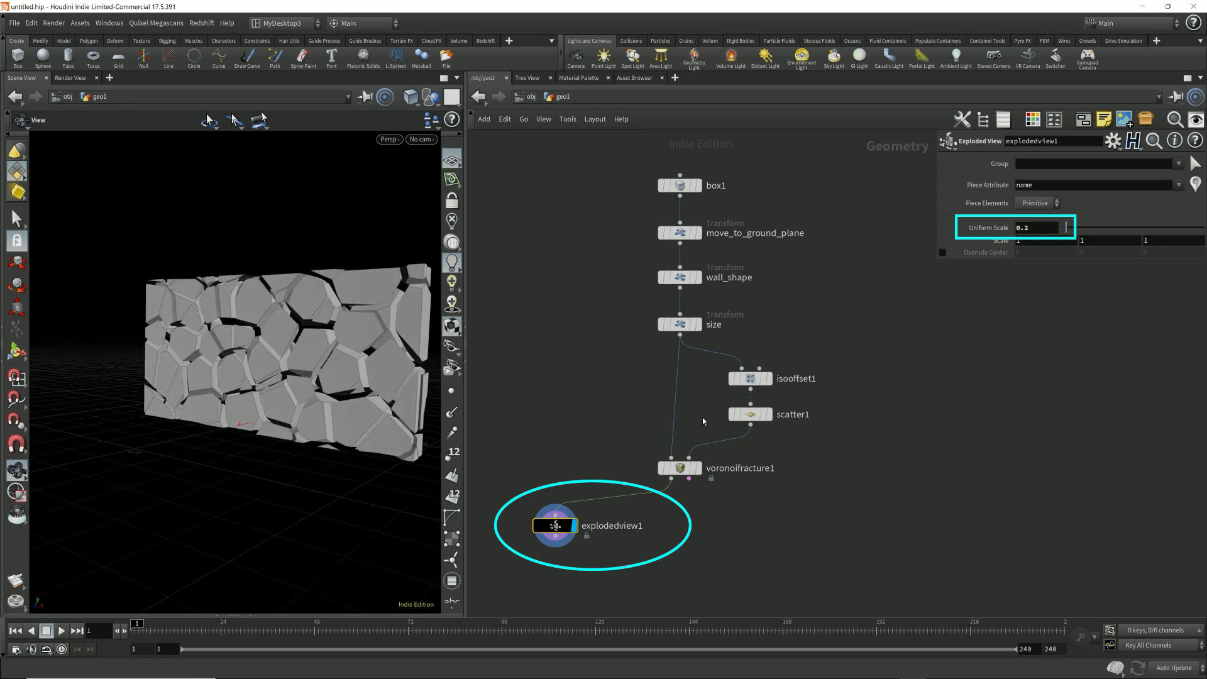
Display the voronoifracture1 node and open its parameters.
click(698, 467)
middle_drag(756, 506, 729, 330)
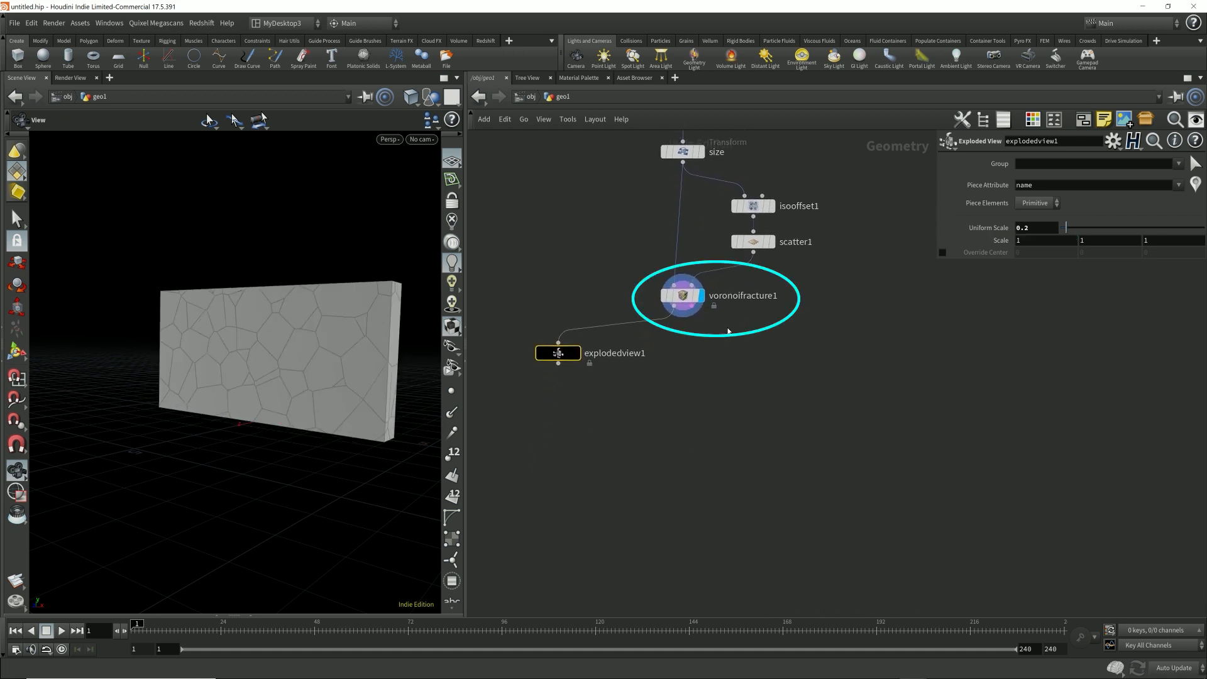
click(683, 295)
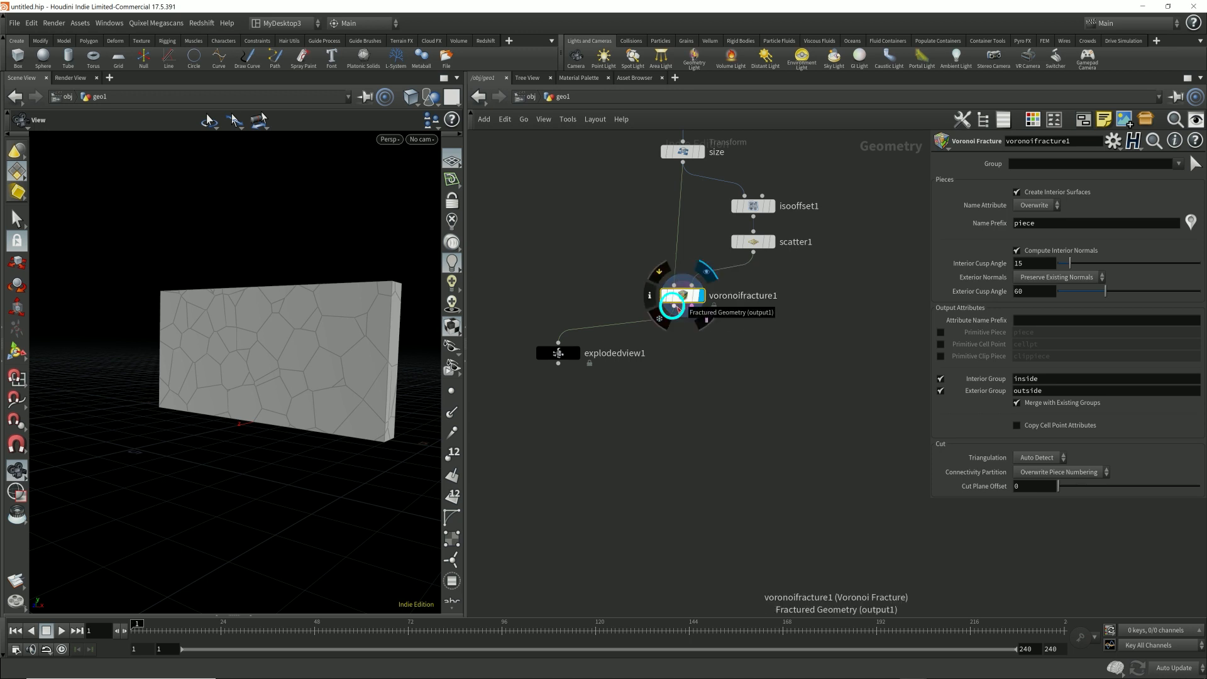
Append a Null to voronoifracture1's Fractured Geometry output, place it below, and rename it OUT_Fractured_Geo.
click(676, 307)
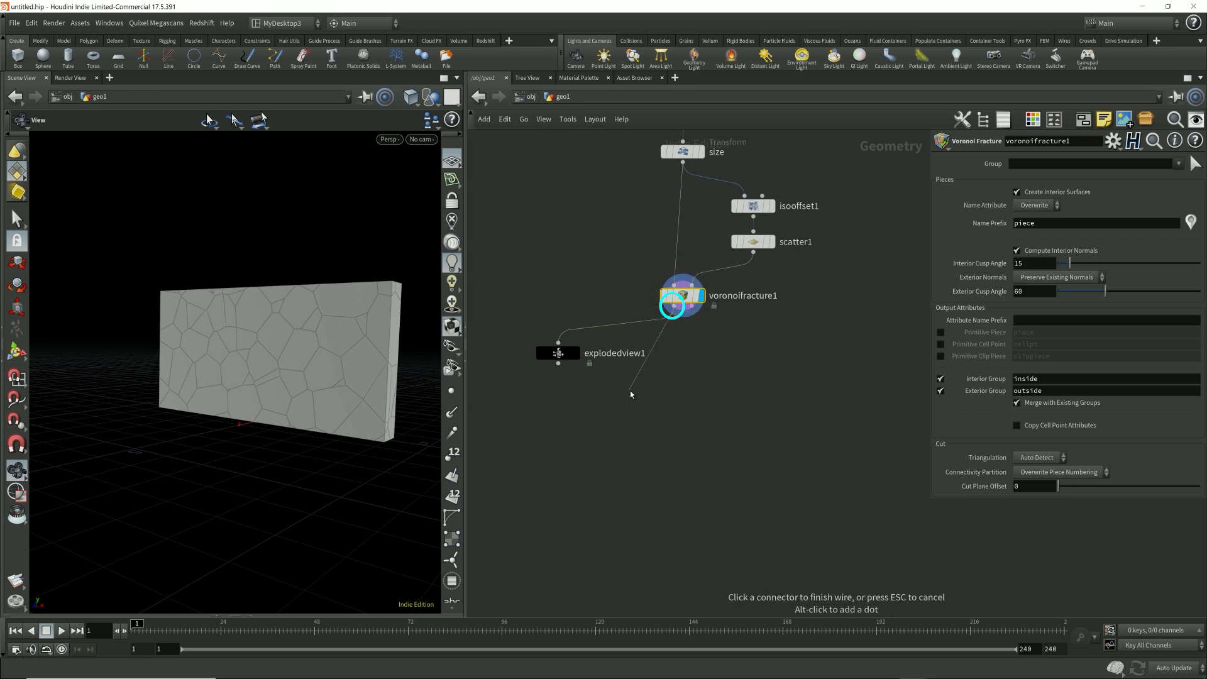
key(Tab)
text(null)
key(Return)
click(630, 391)
drag(629, 390, 667, 407)
double_click(691, 406)
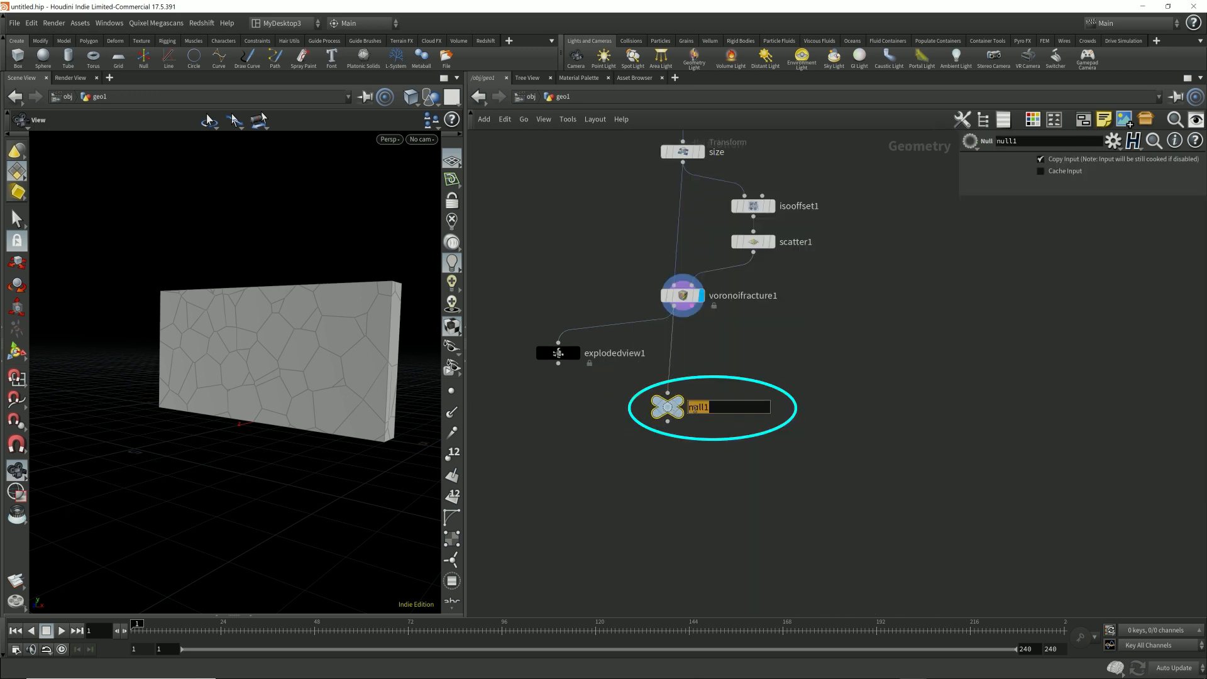
text(OUT_Fractured_Geo)
key(Return)
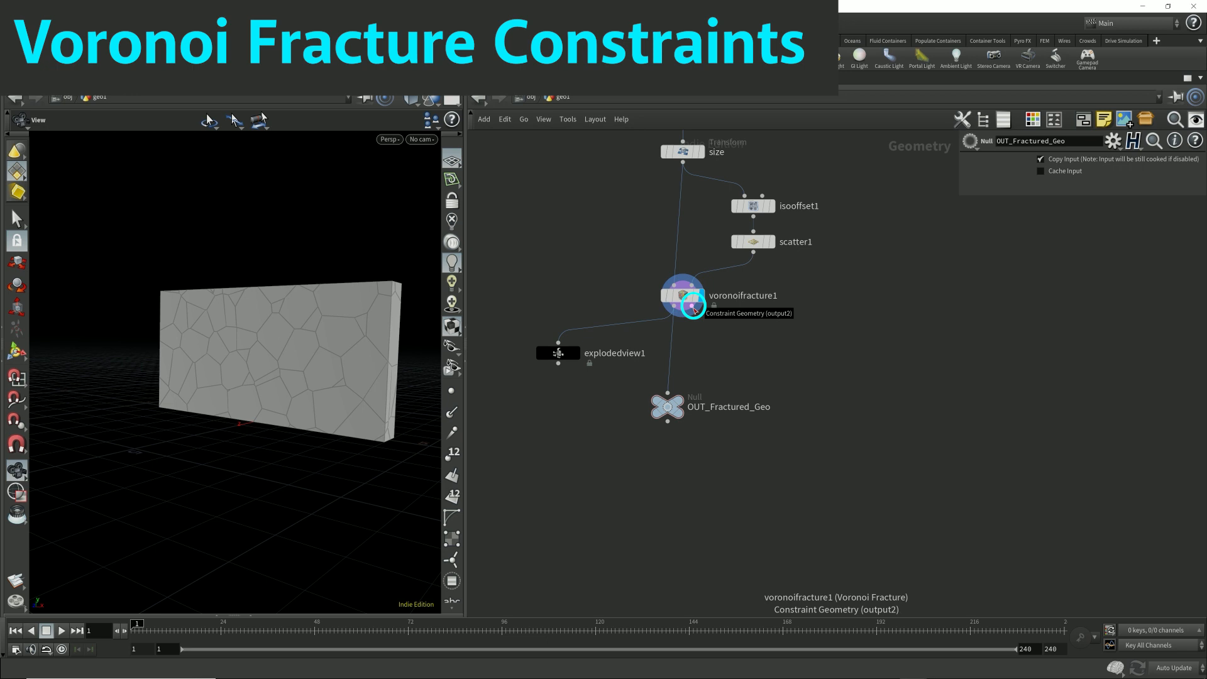
Append a Null to voronoifracture1's Constraint Geometry output beside OUT_Fractured_Geo and rename it OUT_Fractured_Constraints.
click(693, 309)
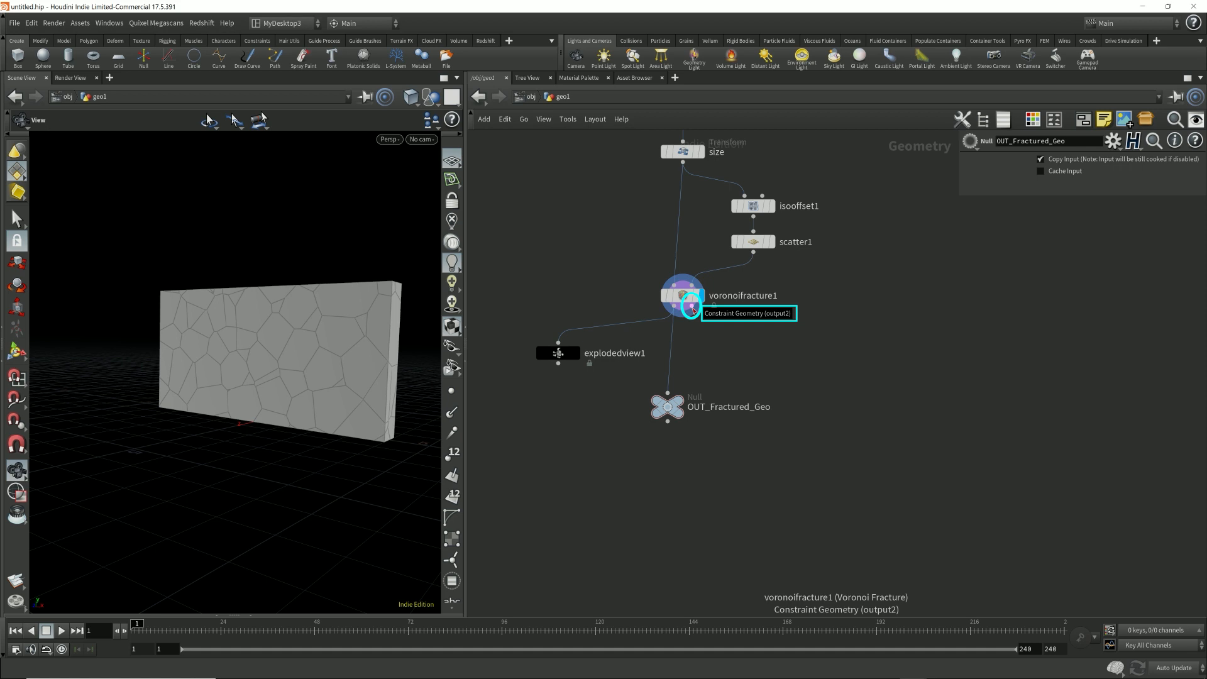
click(692, 307)
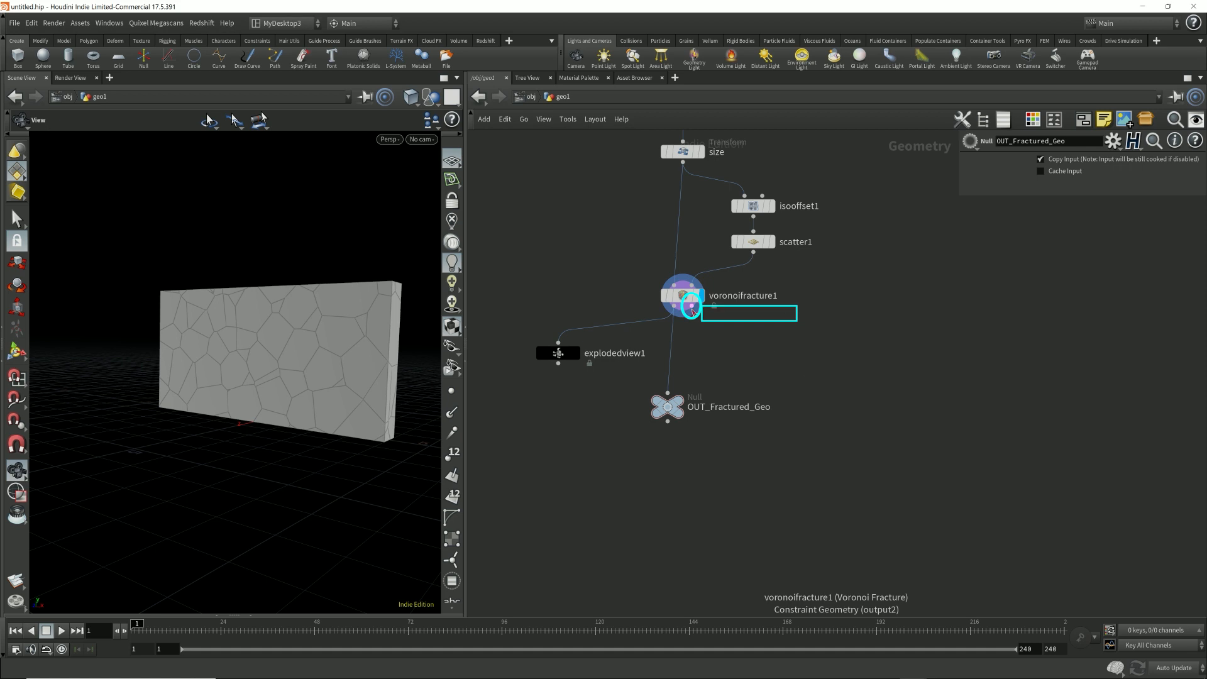
key(Tab)
text(null)
key(Return)
click(799, 367)
drag(800, 367, 808, 406)
double_click(834, 406)
text(OUT_Fractured_Constraints)
key(Return)
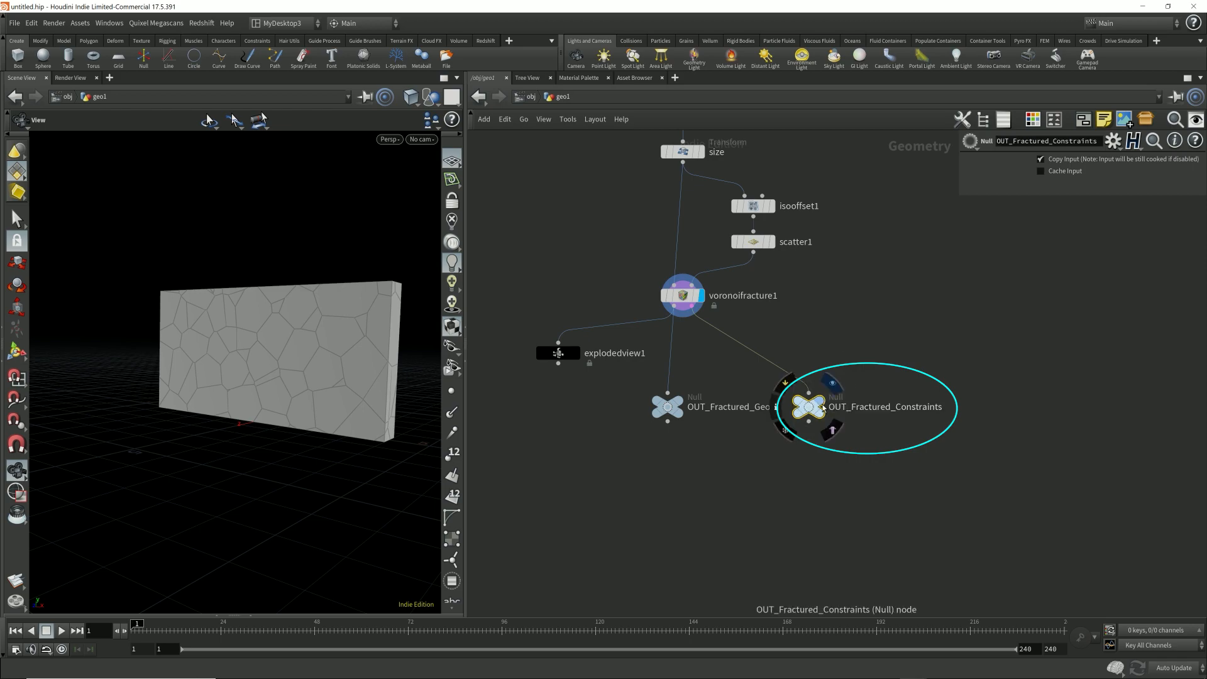
Display OUT_Fractured_Constraints and reveal the Geometry Spreadsheet beneath the 3D view.
click(824, 406)
drag(215, 305, 342, 330)
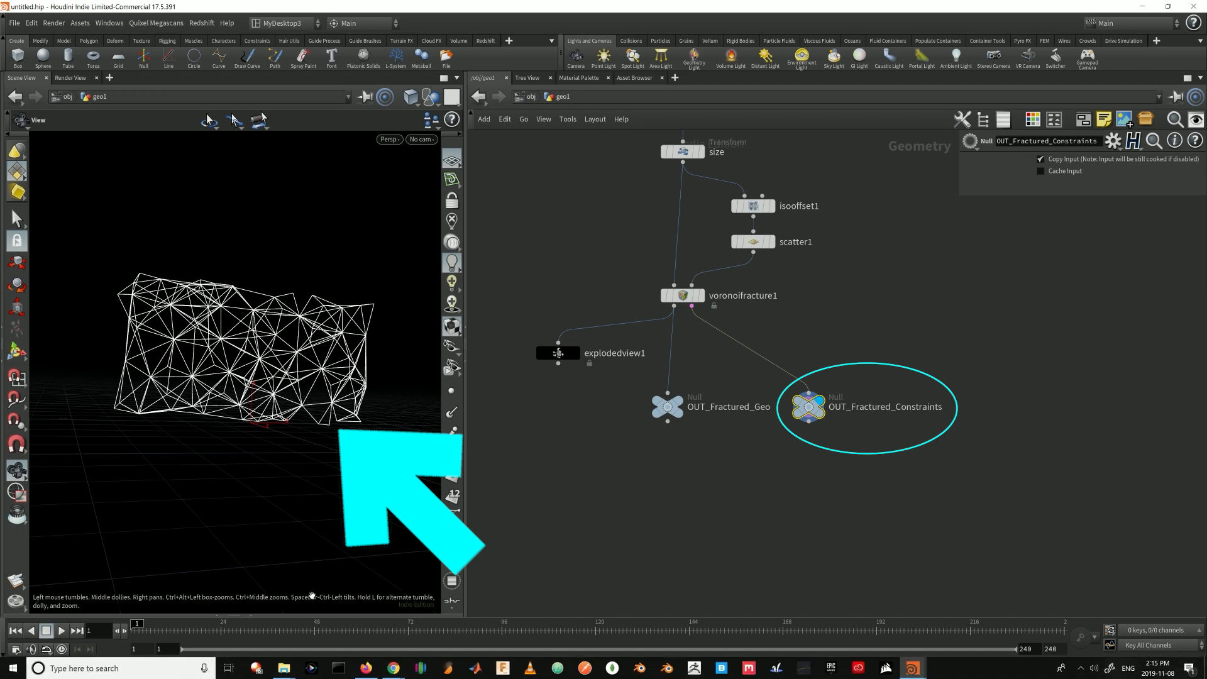
click(251, 614)
drag(295, 474, 296, 404)
mouse_move(314, 242)
mouse_down()
mouse_move(289, 255)
mouse_move(305, 263)
mouse_up()
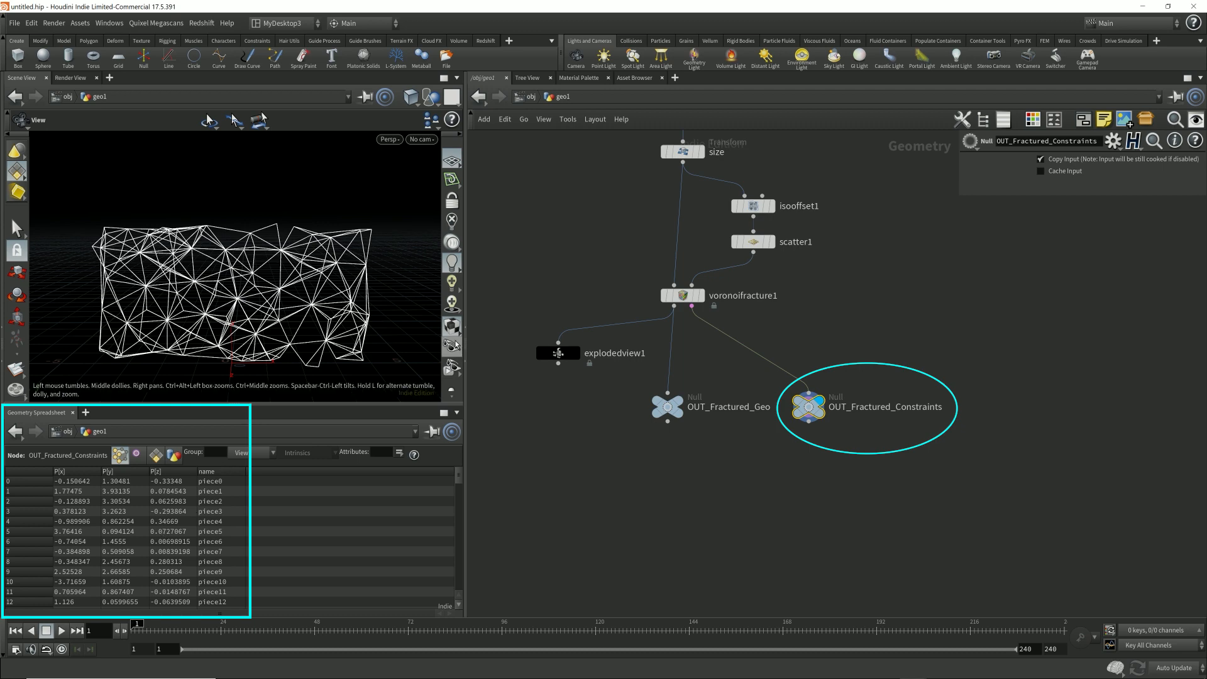
Examine the constraint network's primitive attributes and point attributes in the Geometry Spreadsheet.
scroll(451, 345, down, 3)
drag(346, 256, 371, 258)
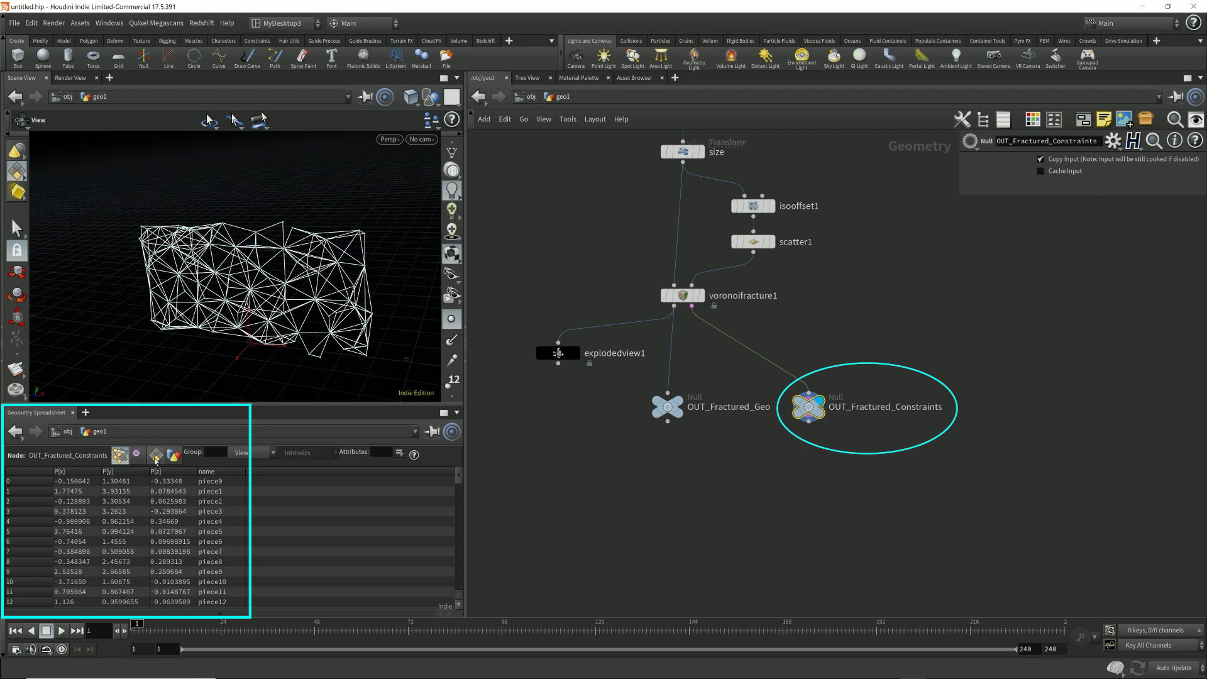
click(156, 454)
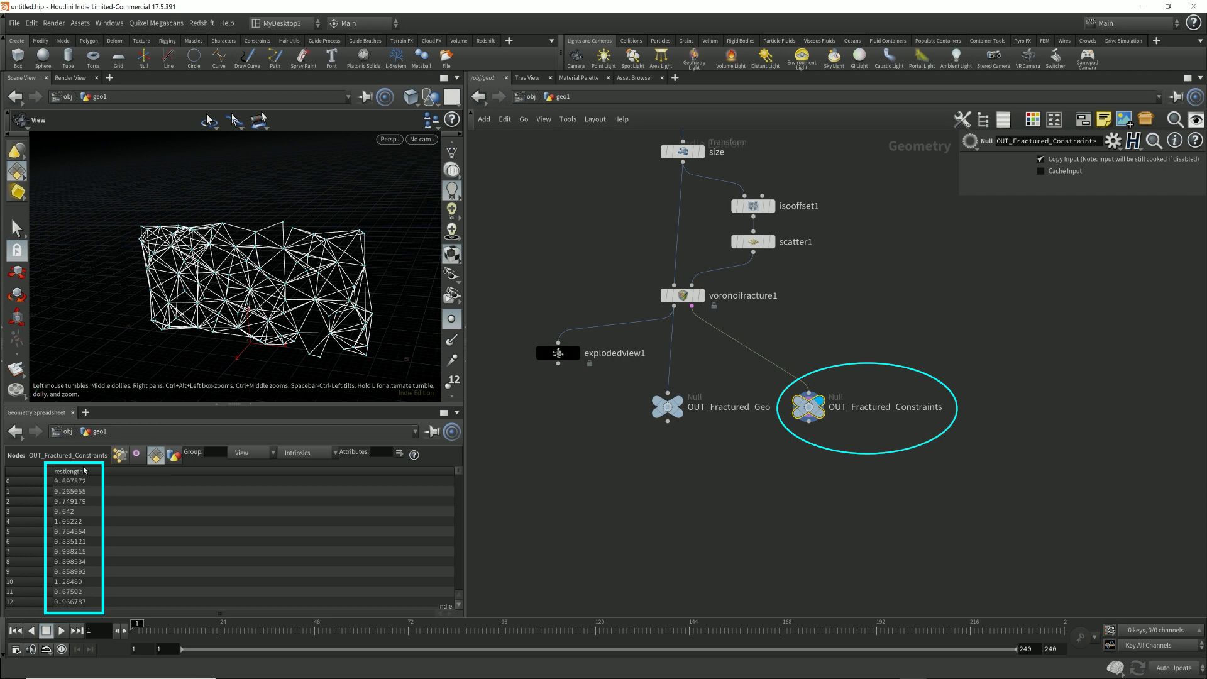
click(120, 453)
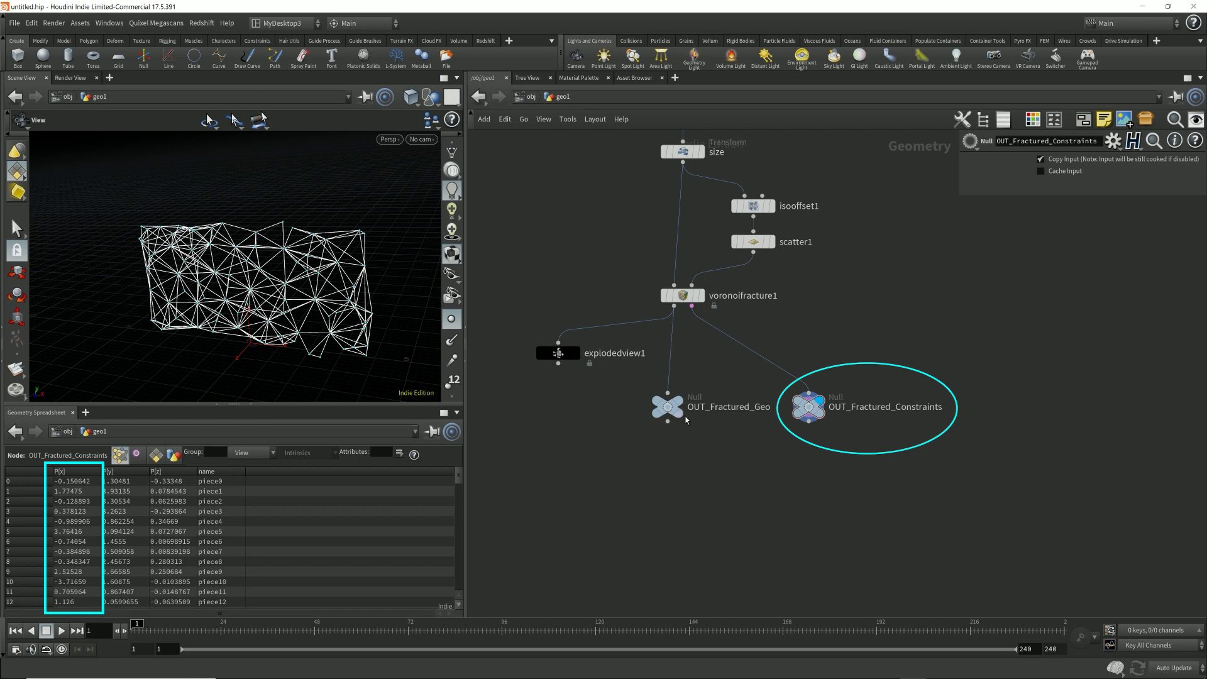
Template OUT_Fractured_Geo over the constraints, select that node, and enlarge the 3D view around the wall's upper corner.
click(691, 433)
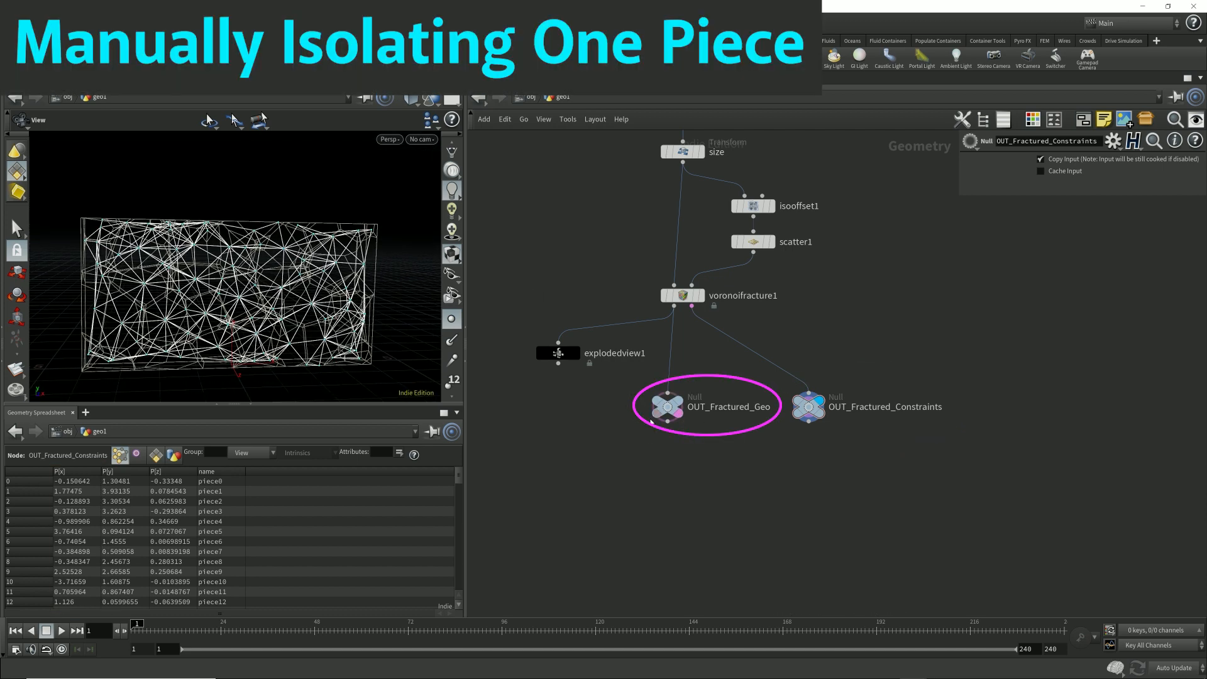
click(676, 409)
drag(274, 402, 275, 473)
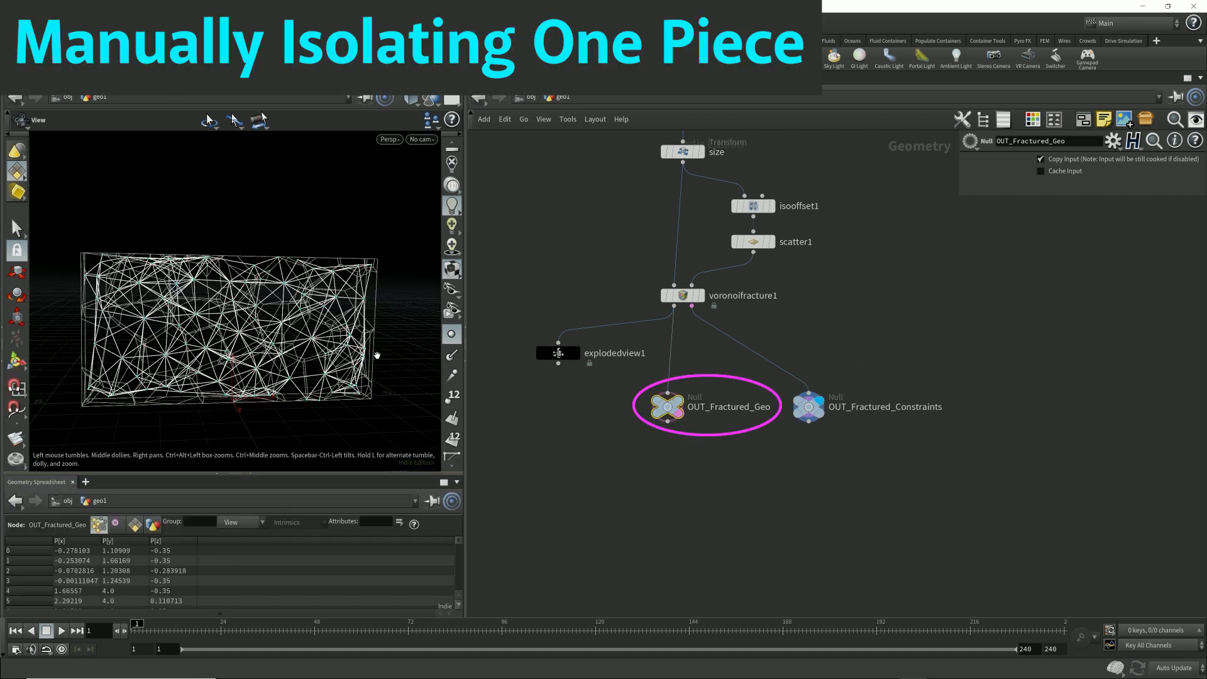
drag(340, 321, 314, 342)
right_drag(314, 342, 275, 370)
middle_drag(274, 370, 756, 338)
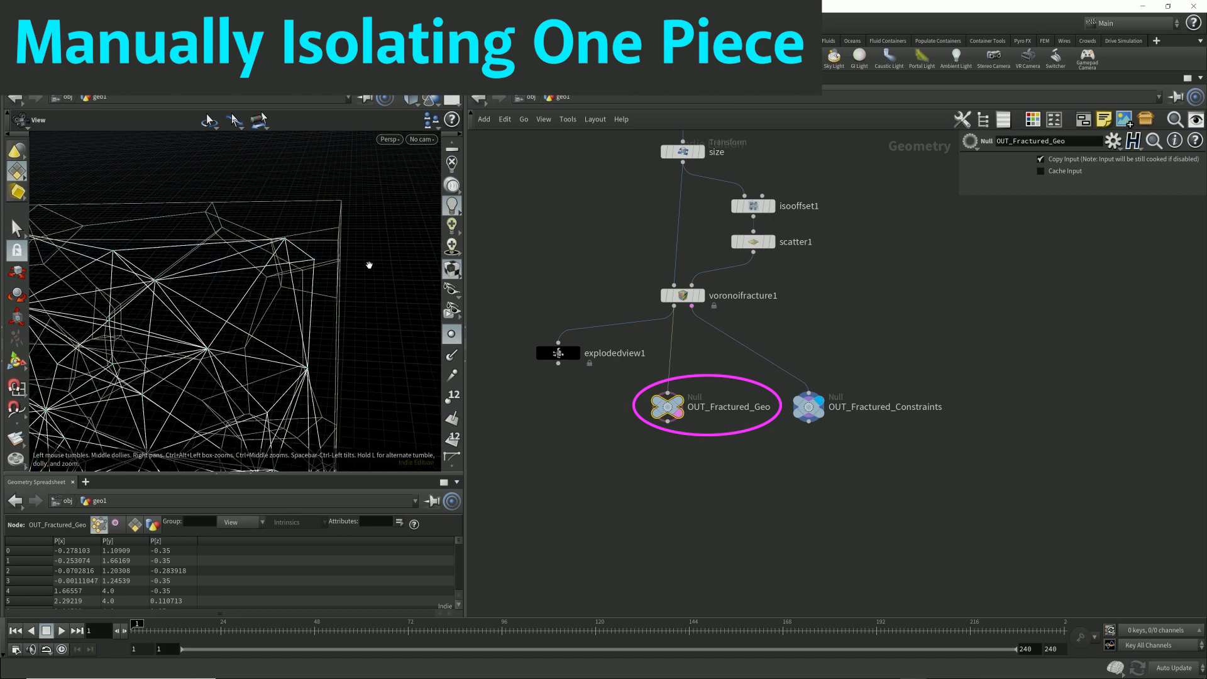
drag(369, 264, 352, 286)
key(Tab)
text(bl)
key(Escape)
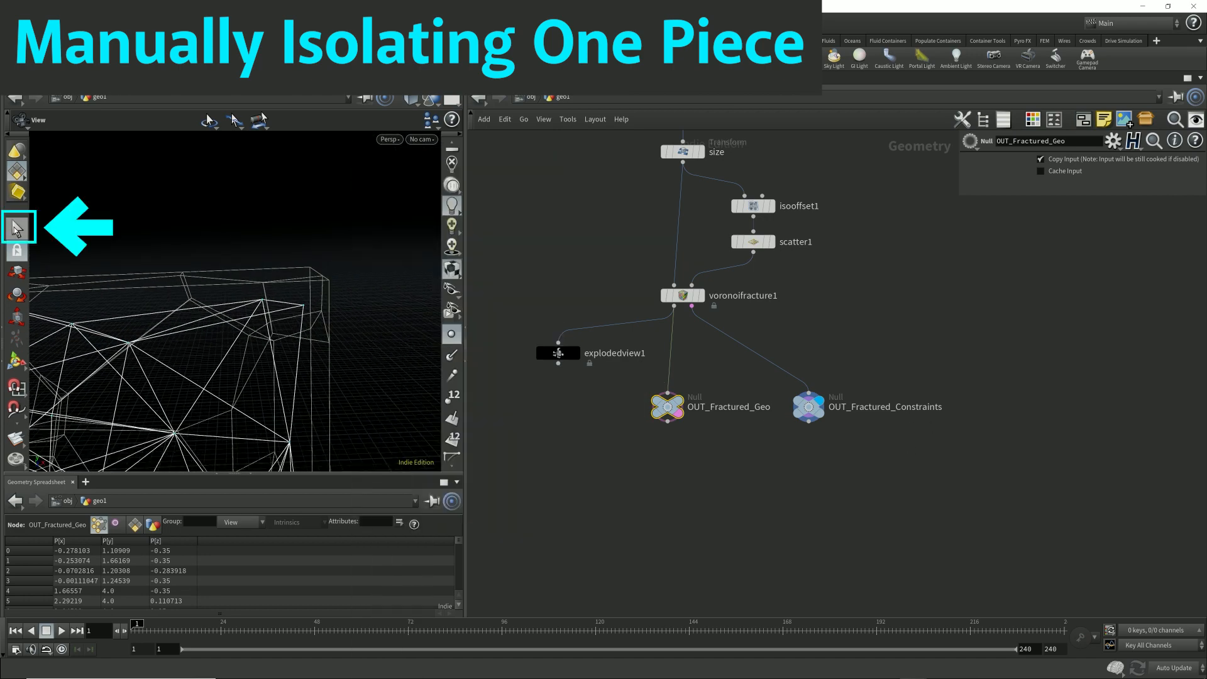
Activate the Select tool with 3D Connected Geometry group selection so whole fracture pieces can be picked.
click(17, 230)
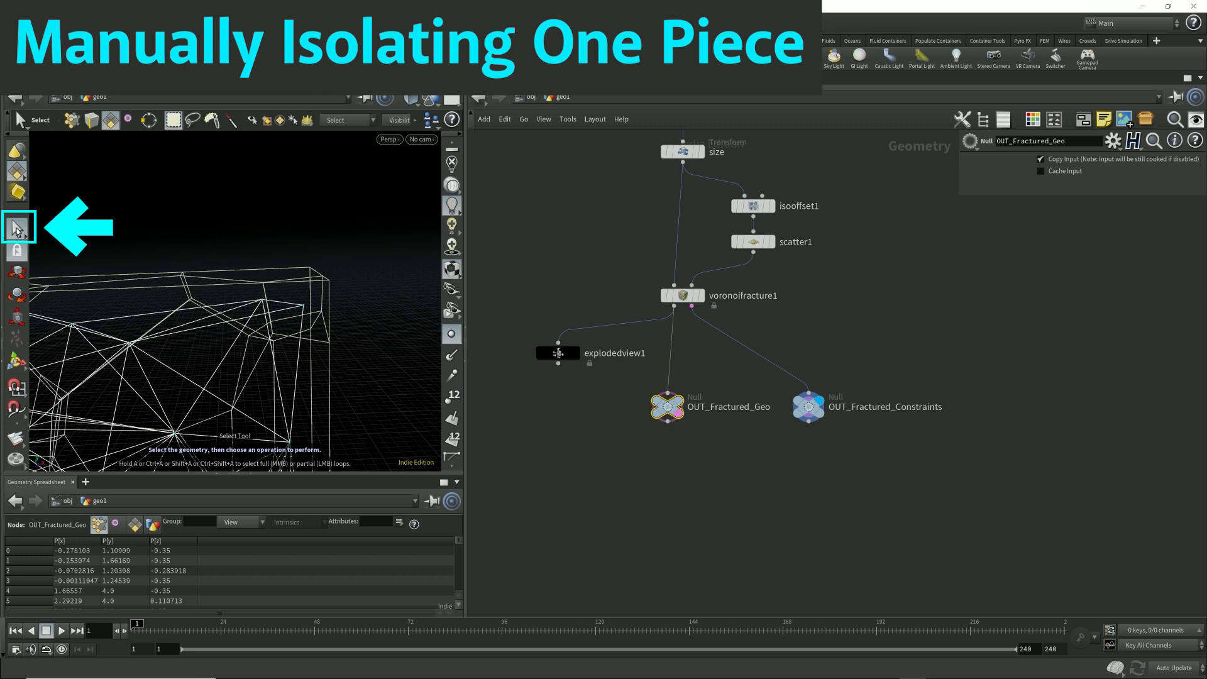
click(353, 120)
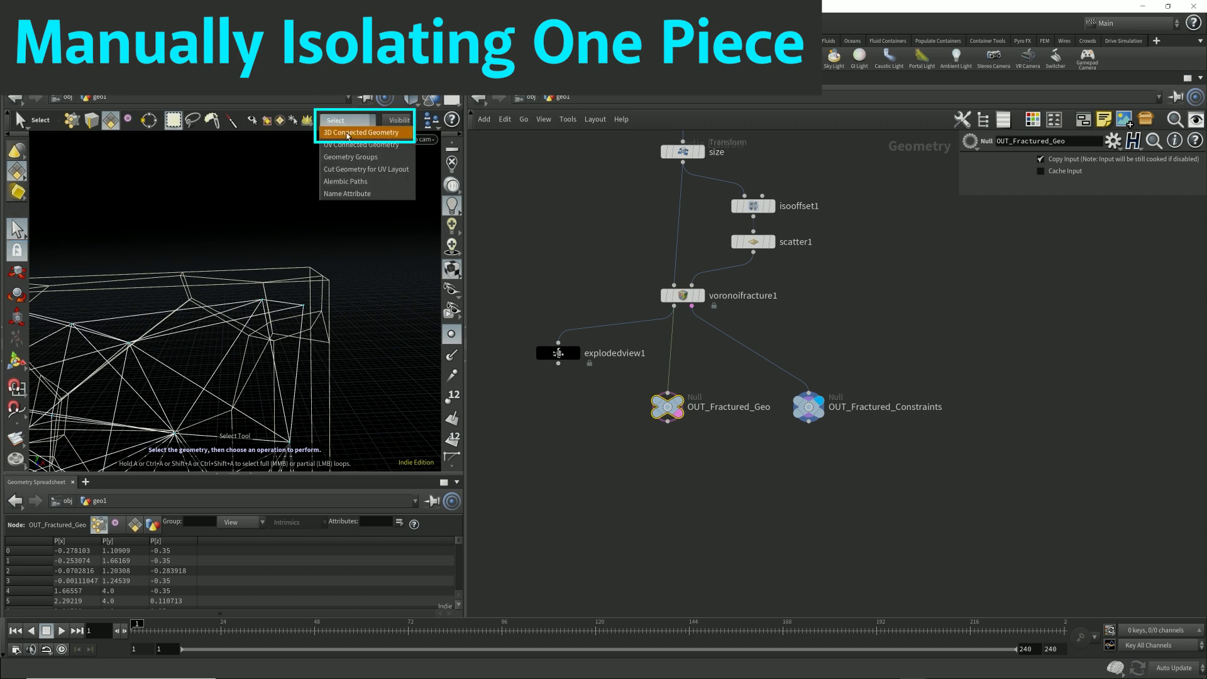
click(347, 133)
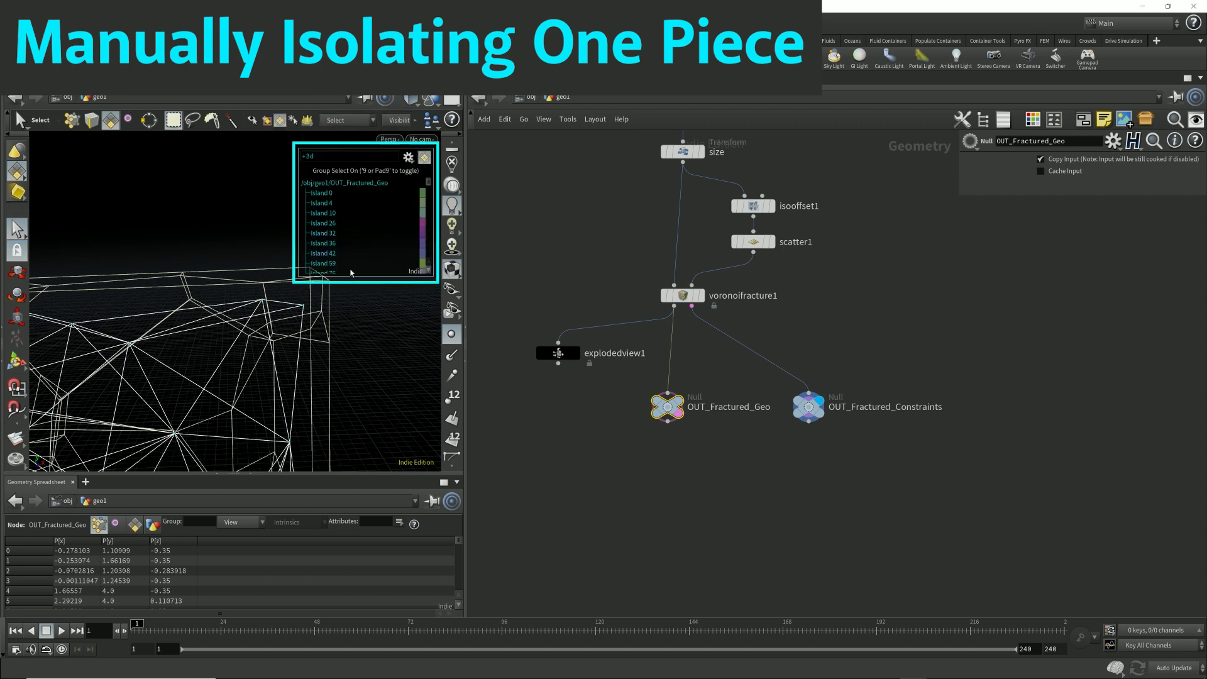
key(Escape)
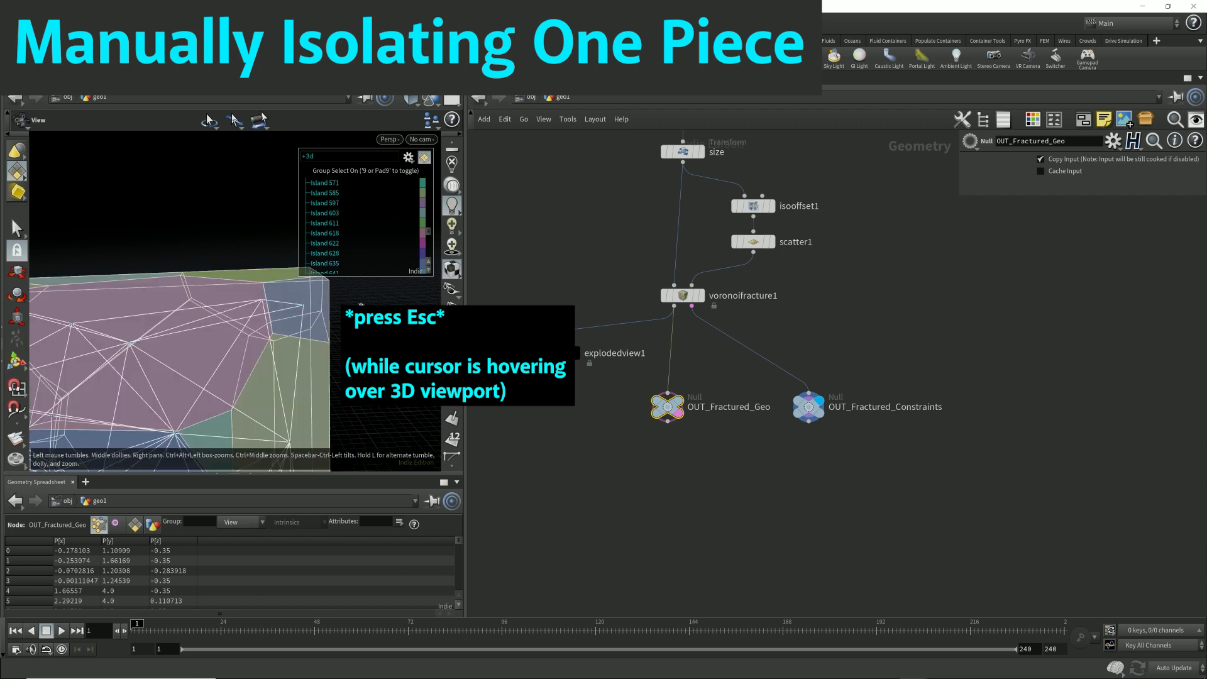
drag(380, 302, 334, 354)
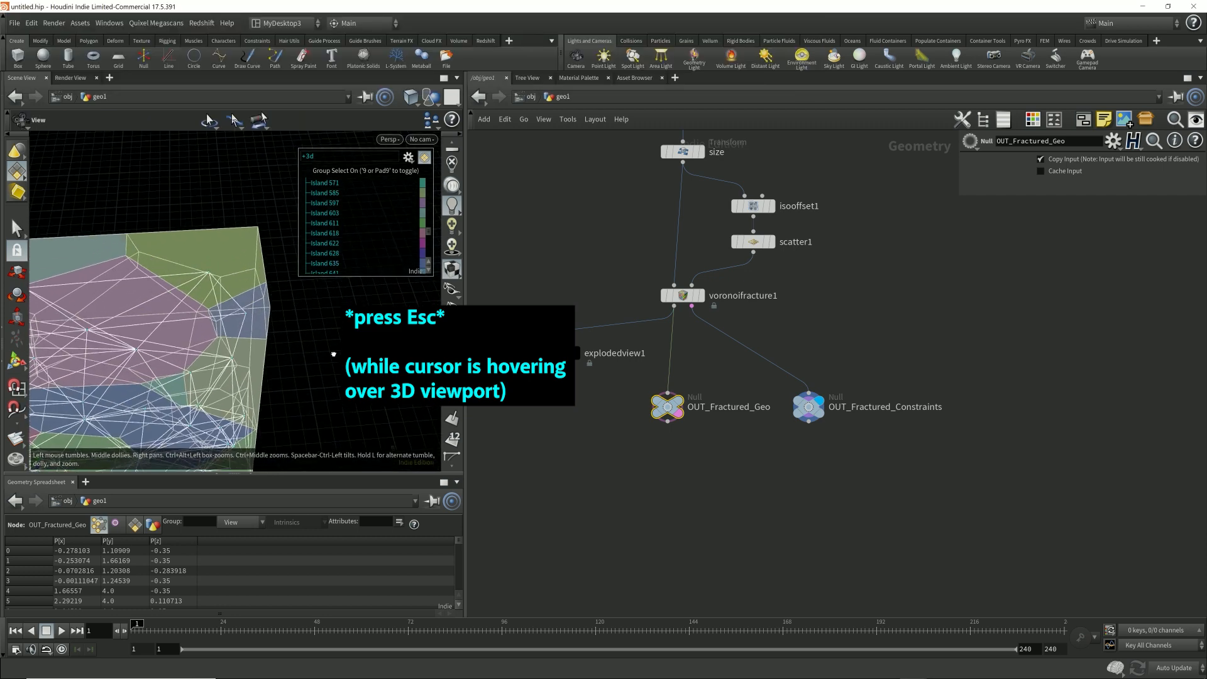
key(Escape)
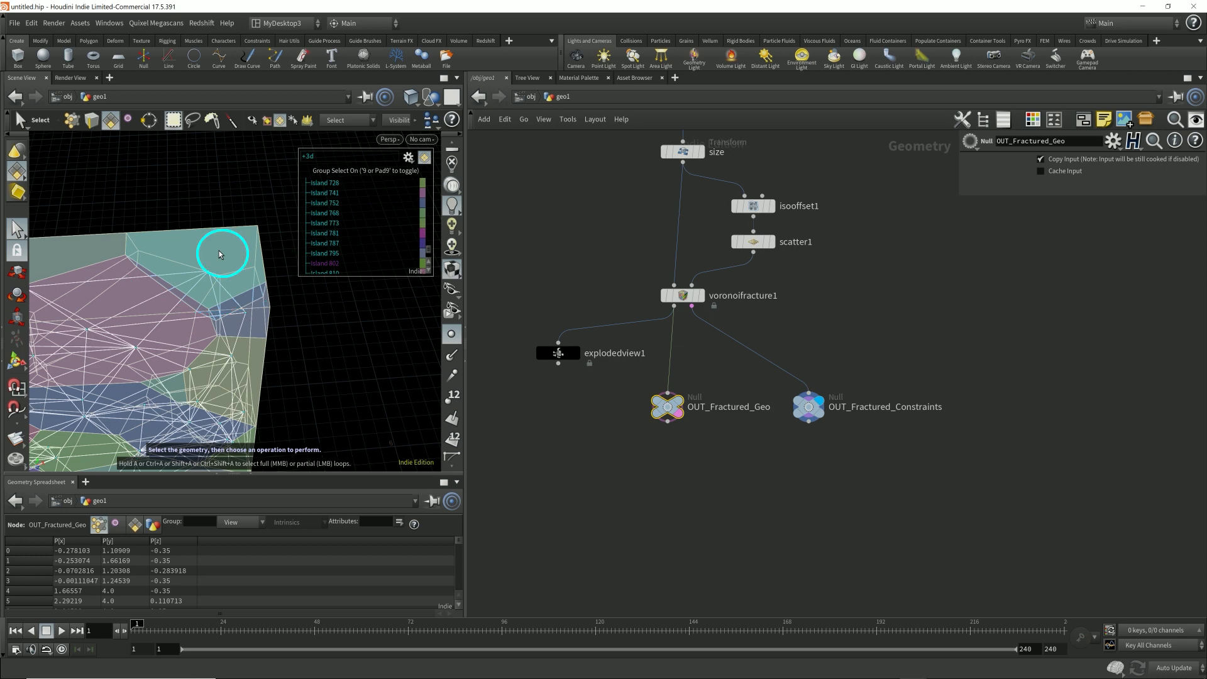
Apply a Blast to the wall's upper corner piece, primitives 802-809, and place the displayed node below OUT_Fractured_Geo.
key(Tab)
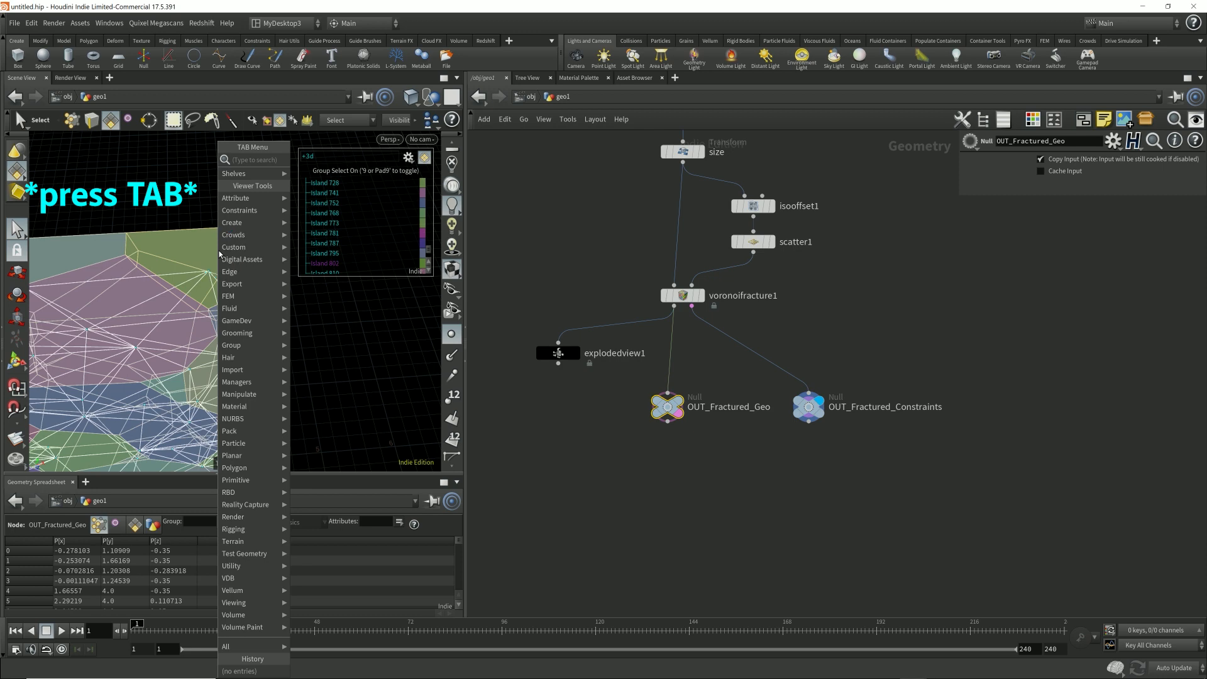
text(blast)
key(Return)
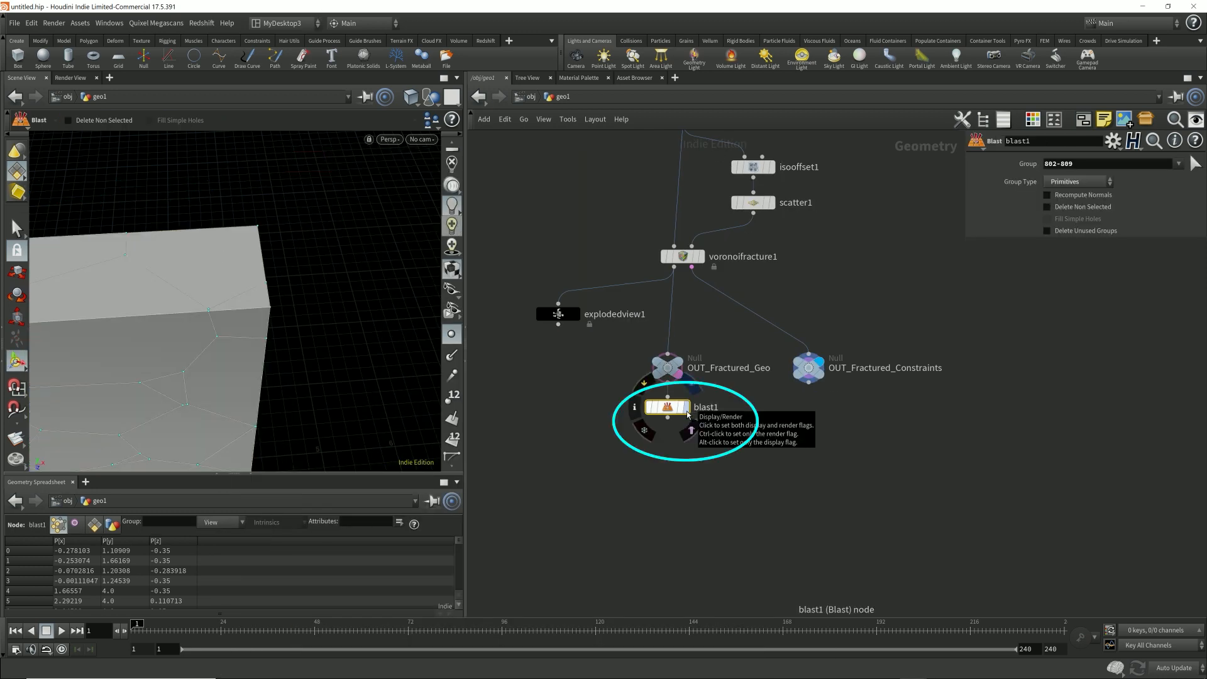
drag(669, 409, 675, 419)
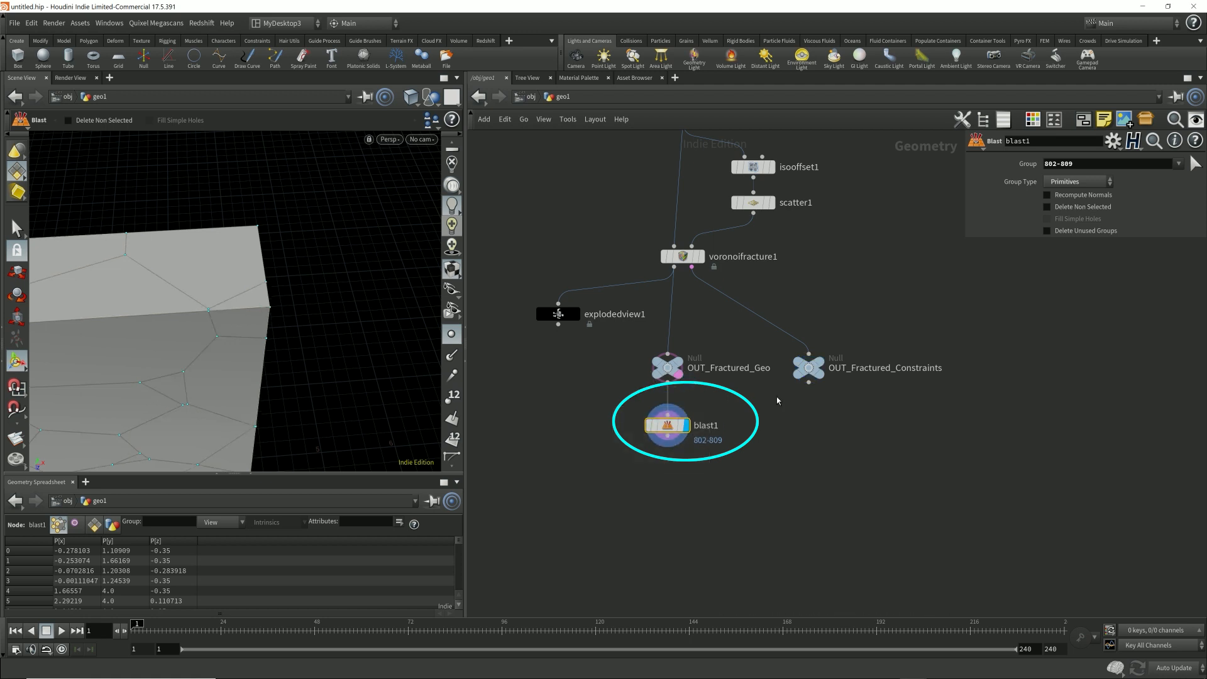
Isolate the corner piece by enabling Delete Non Selected on blast1 and turning off OUT_Fractured_Geo's template flag.
click(1047, 207)
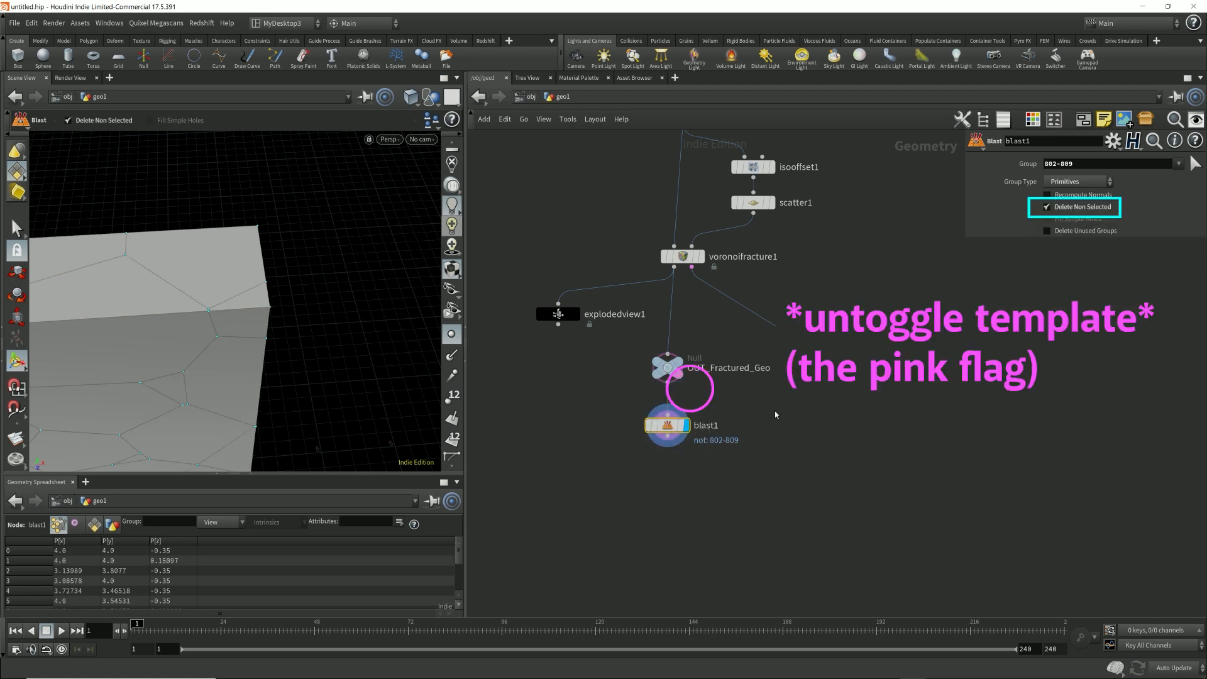
mouse_move(674, 426)
click(691, 400)
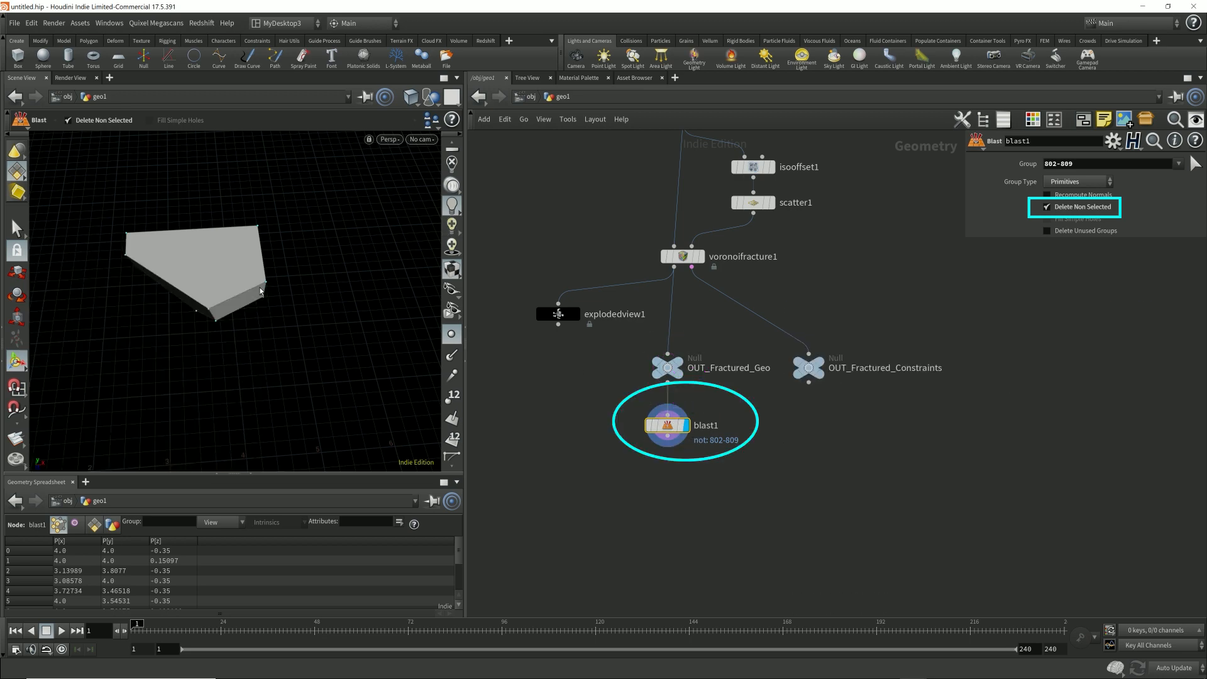
key(Escape)
mouse_move(282, 274)
mouse_down()
mouse_move(275, 280)
mouse_move(353, 299)
mouse_move(284, 295)
mouse_up()
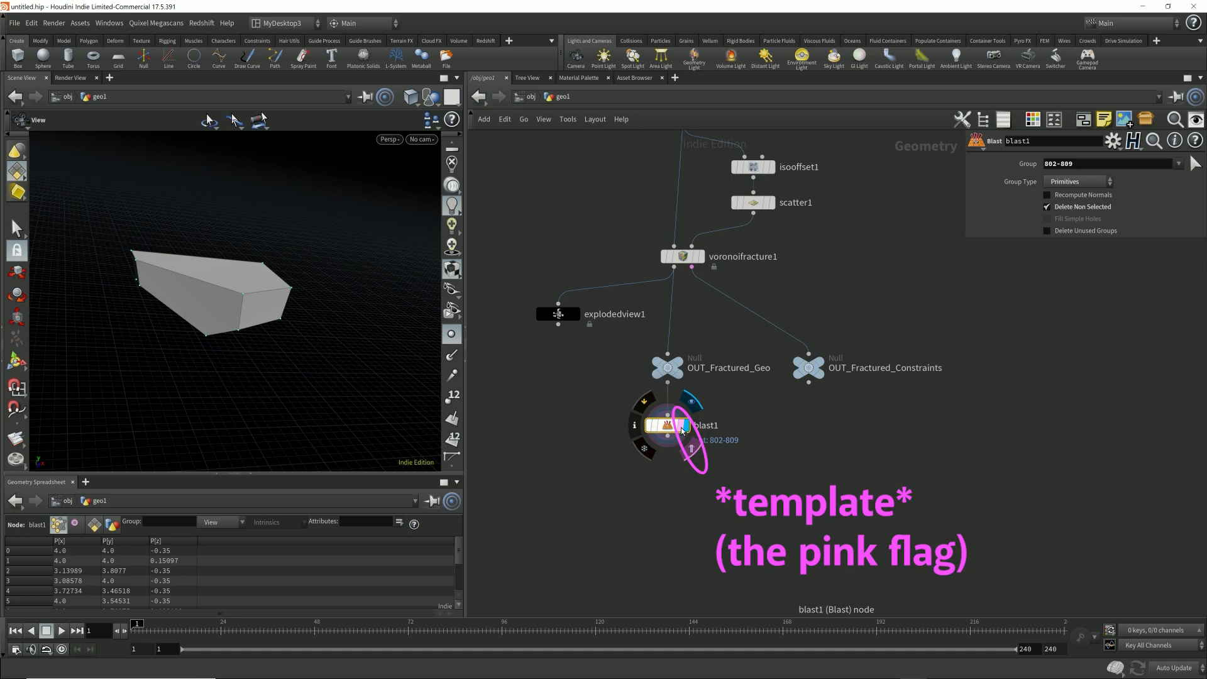
Display OUT_Fractured_Constraints with blast1 templated to compare the isolated piece with its constraints.
click(818, 365)
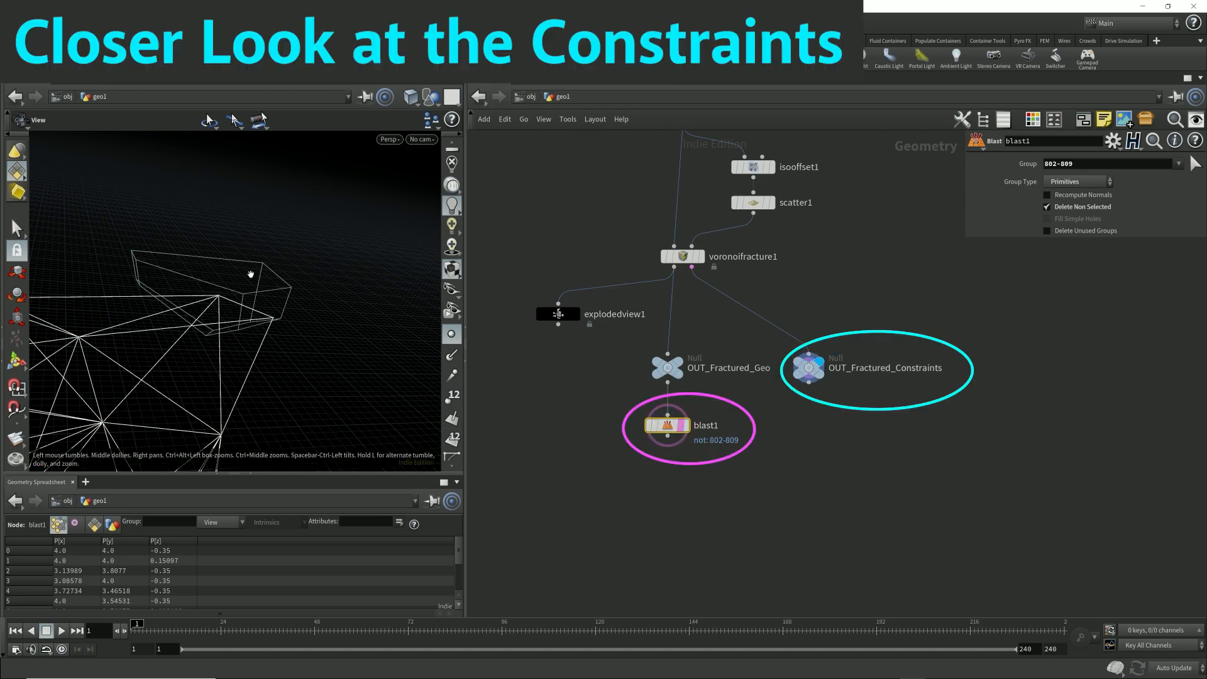
mouse_move(256, 269)
mouse_down()
mouse_move(220, 308)
mouse_move(164, 304)
mouse_move(296, 297)
mouse_up()
scroll(450, 415, down, 5)
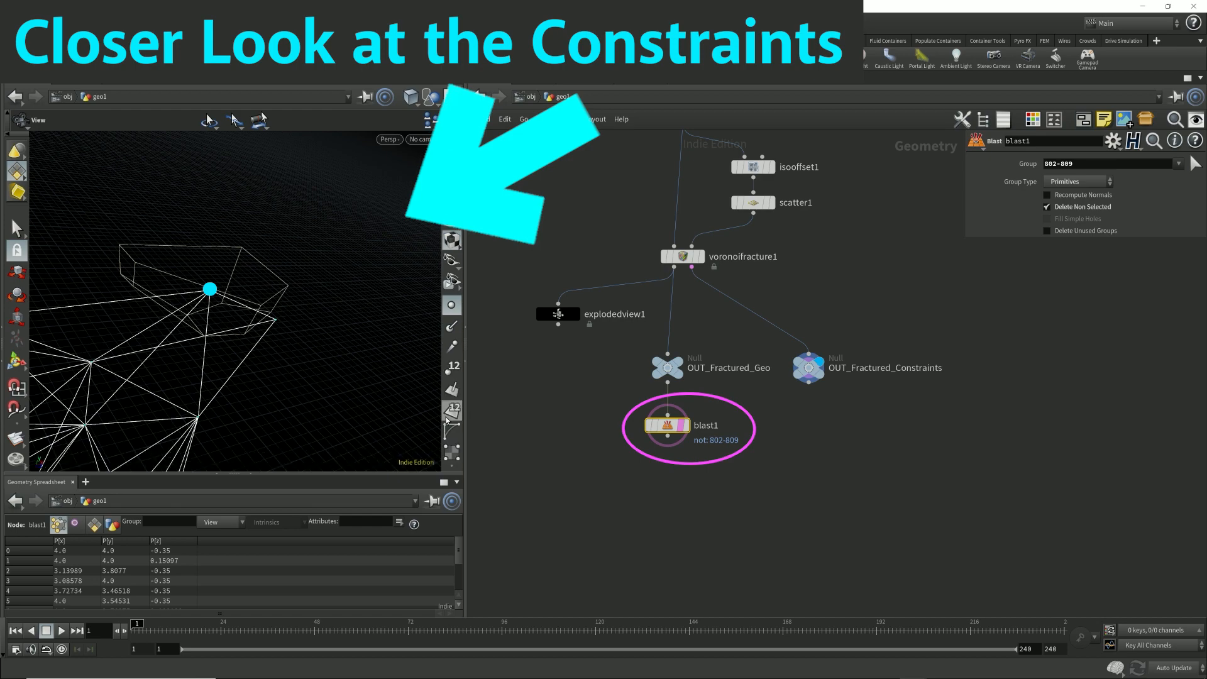
Set the viewport's point marker size to 6 and inspect the constraint point inside the templated corner piece.
key(d)
drag(352, 148, 669, 271)
drag(729, 439, 781, 439)
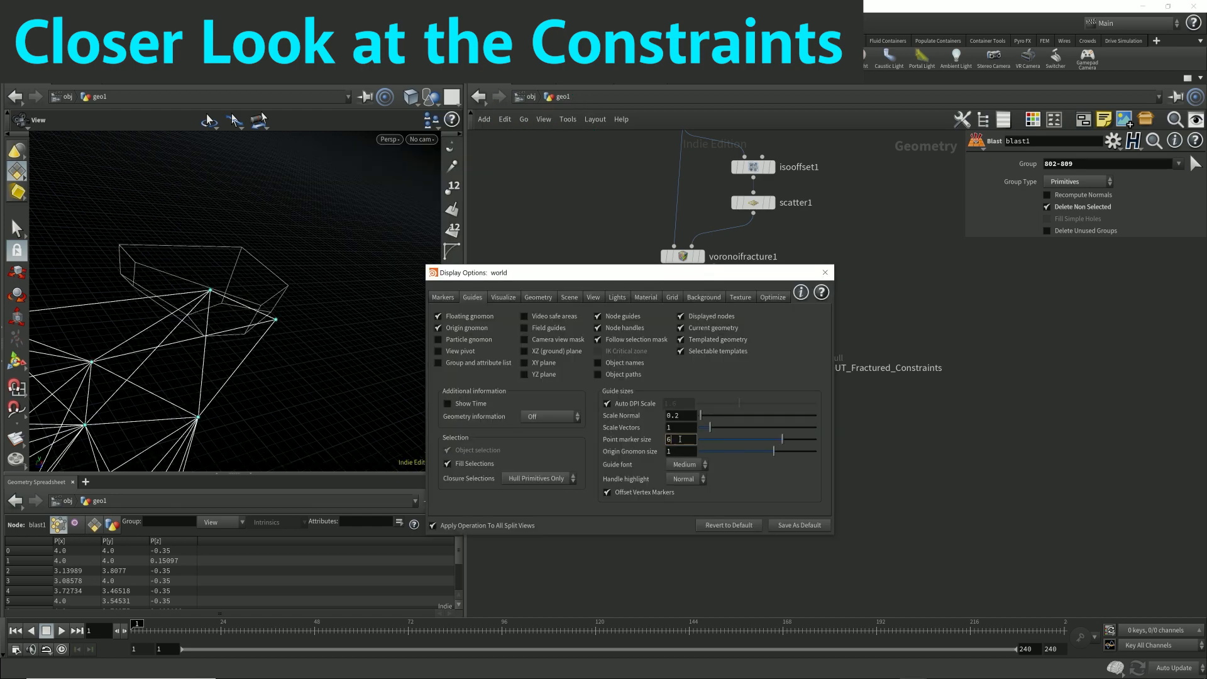
click(825, 271)
drag(270, 301, 315, 283)
middle_drag(315, 283, 422, 294)
drag(423, 294, 213, 286)
middle_drag(212, 286, 240, 291)
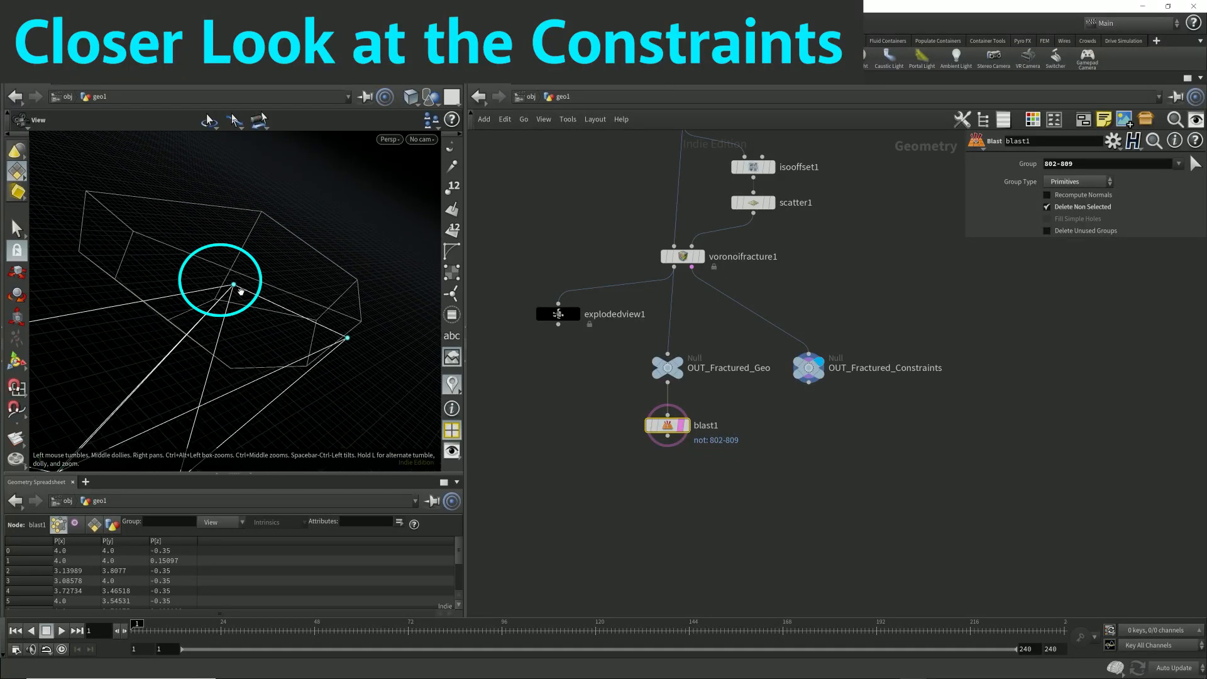
Display and select OUT_Fractured_Geo in place of the constraints after checking the points around the templated corner piece.
drag(240, 290, 270, 315)
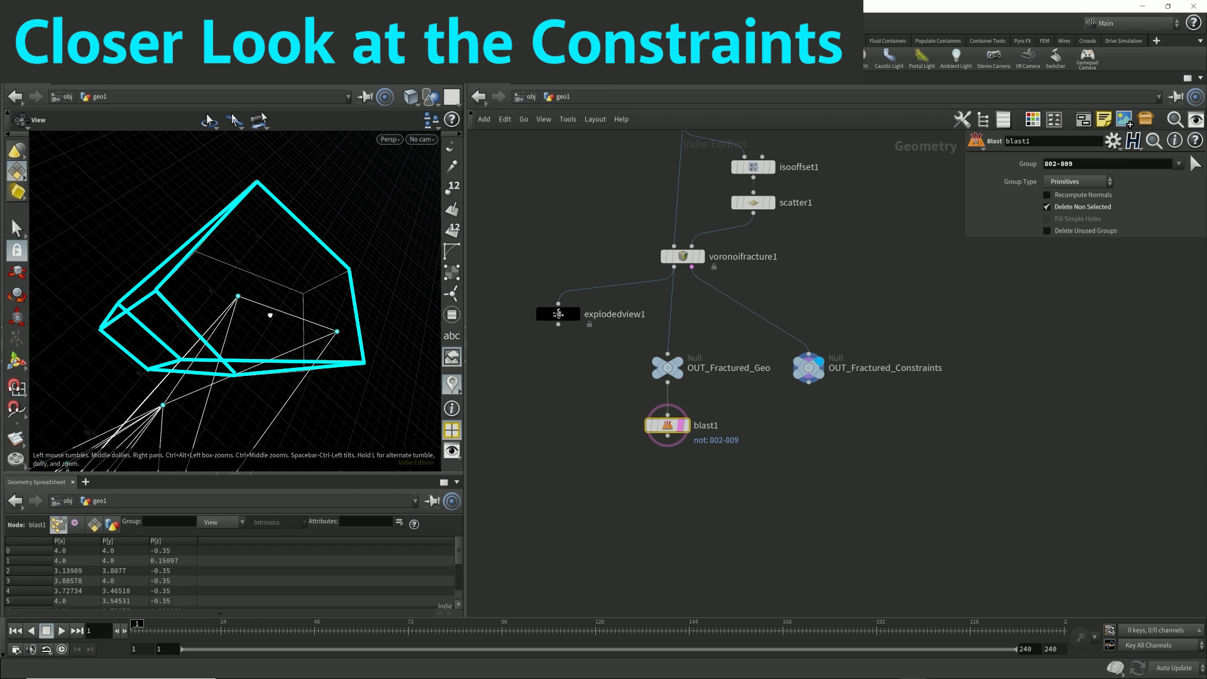
mouse_move(270, 315)
mouse_down()
mouse_move(330, 346)
mouse_move(336, 337)
mouse_up()
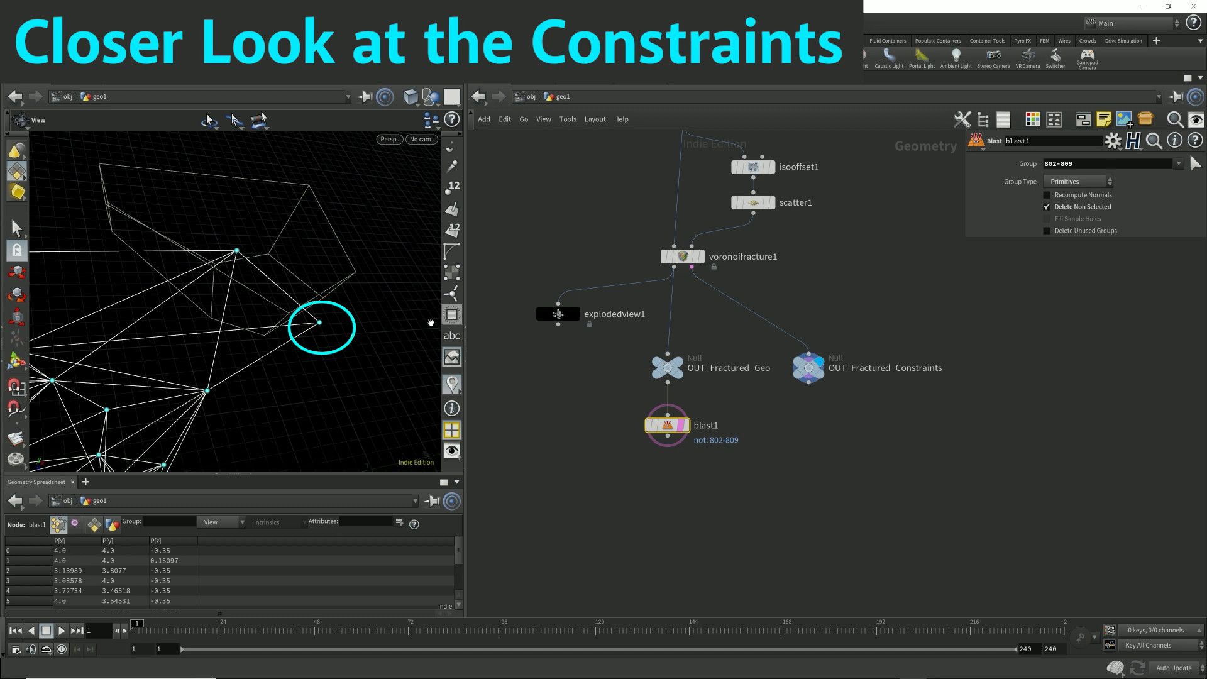
click(689, 348)
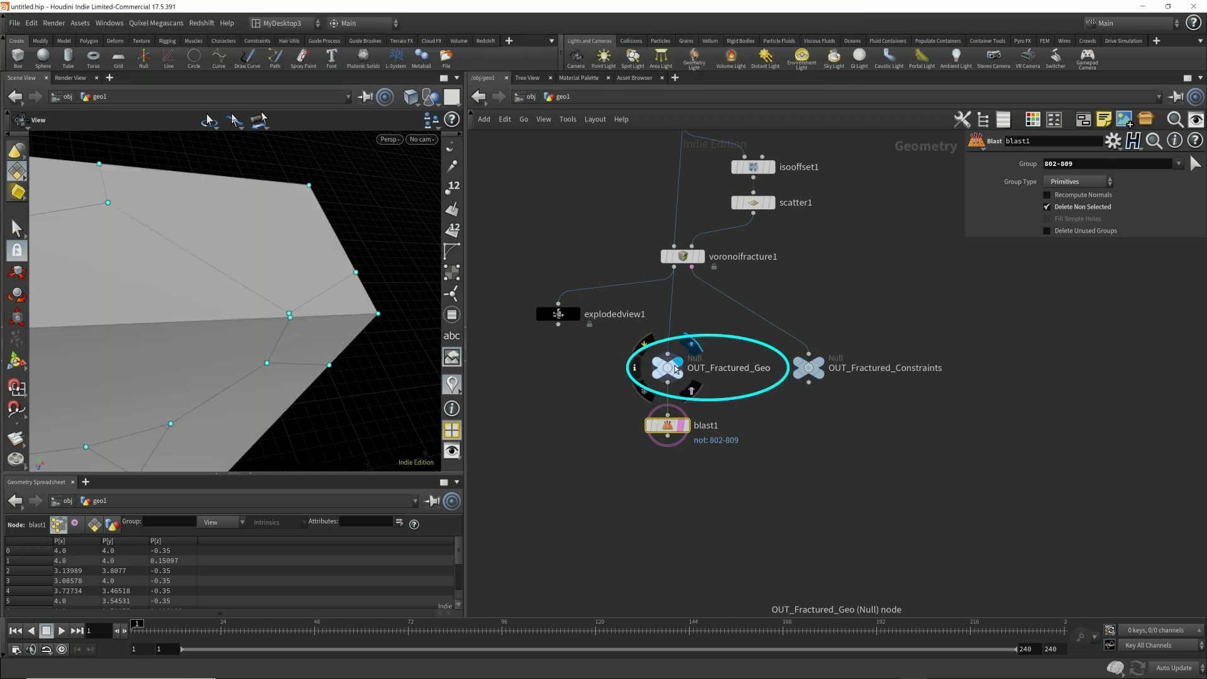
click(668, 366)
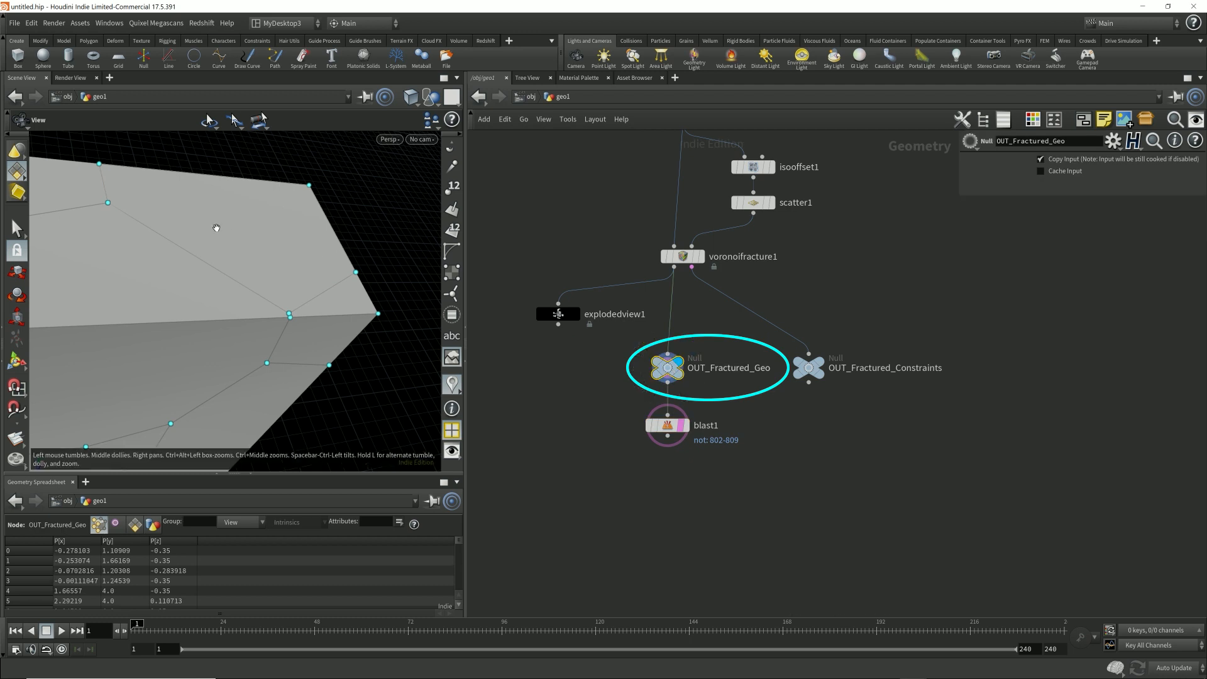
Select the wall's upper corner piece and the small piece adjoining it, and apply a Blast to primitives 635-640 and 802-809.
key(Tab)
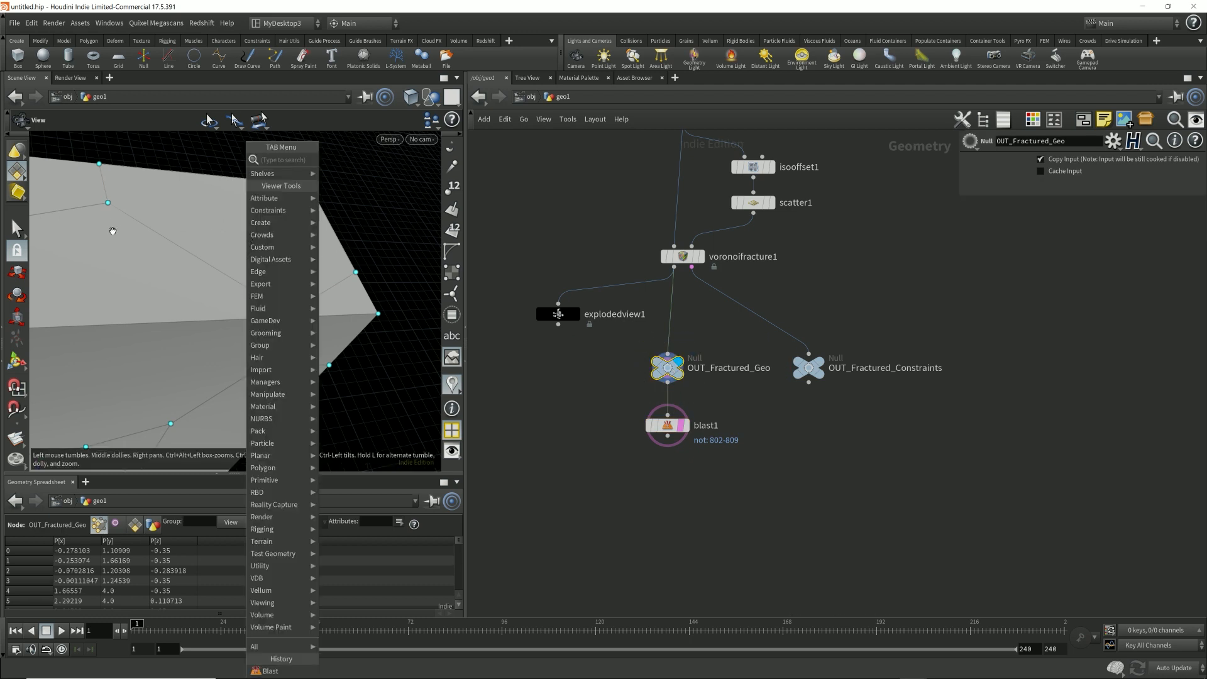
click(16, 229)
click(17, 229)
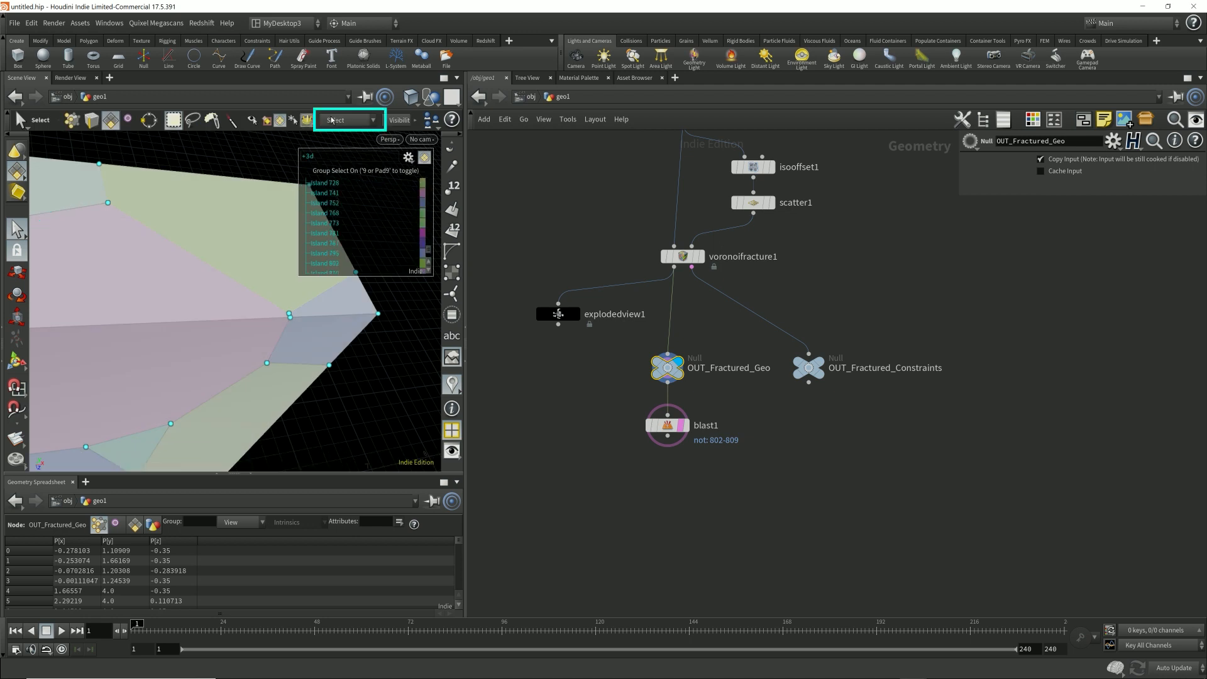
click(342, 120)
click(344, 133)
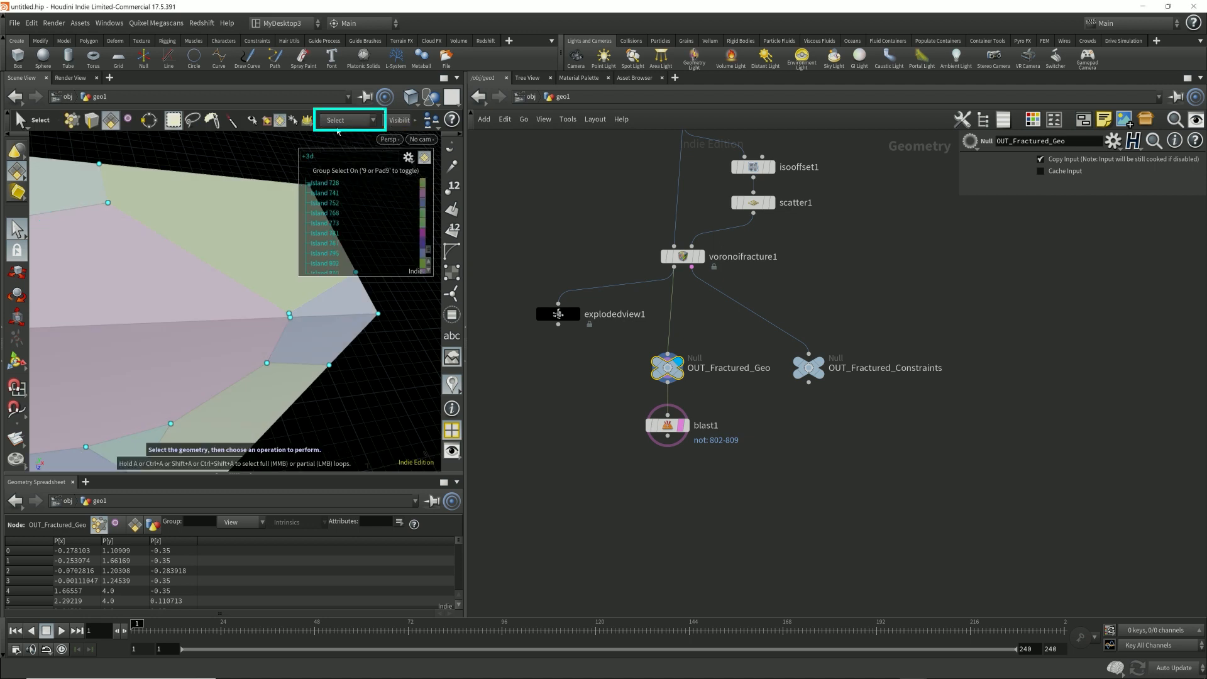
click(344, 314)
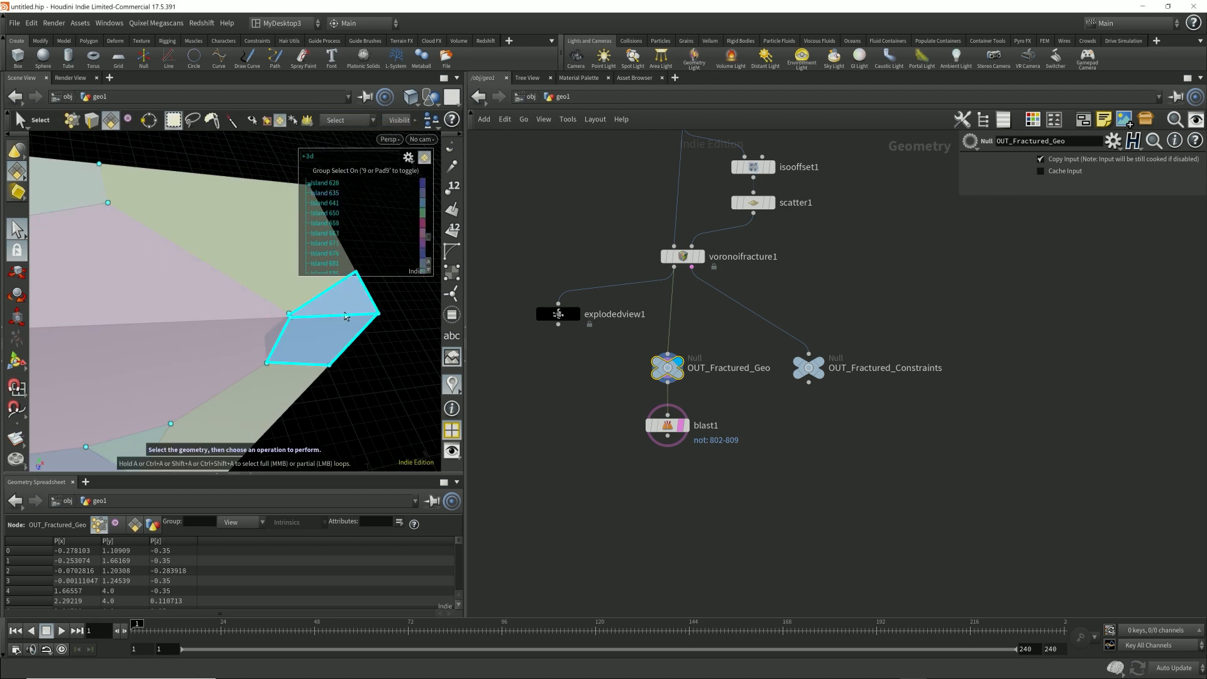
shift+click(247, 245)
key(Tab)
text(blast)
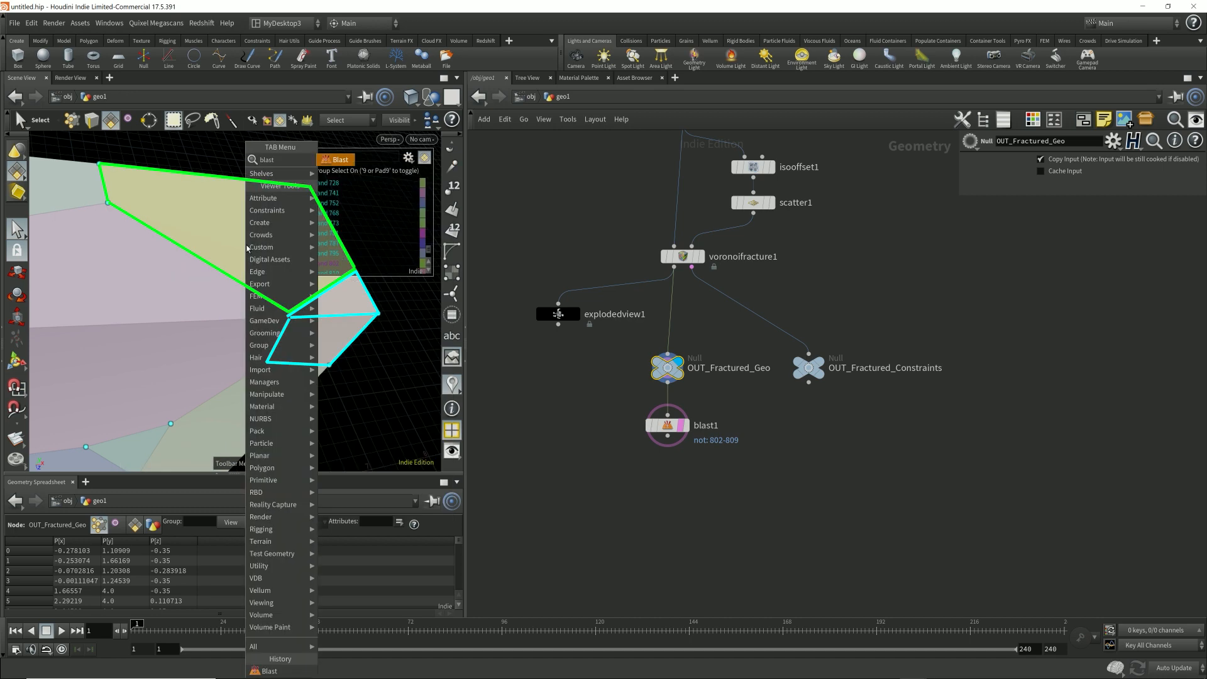
key(Return)
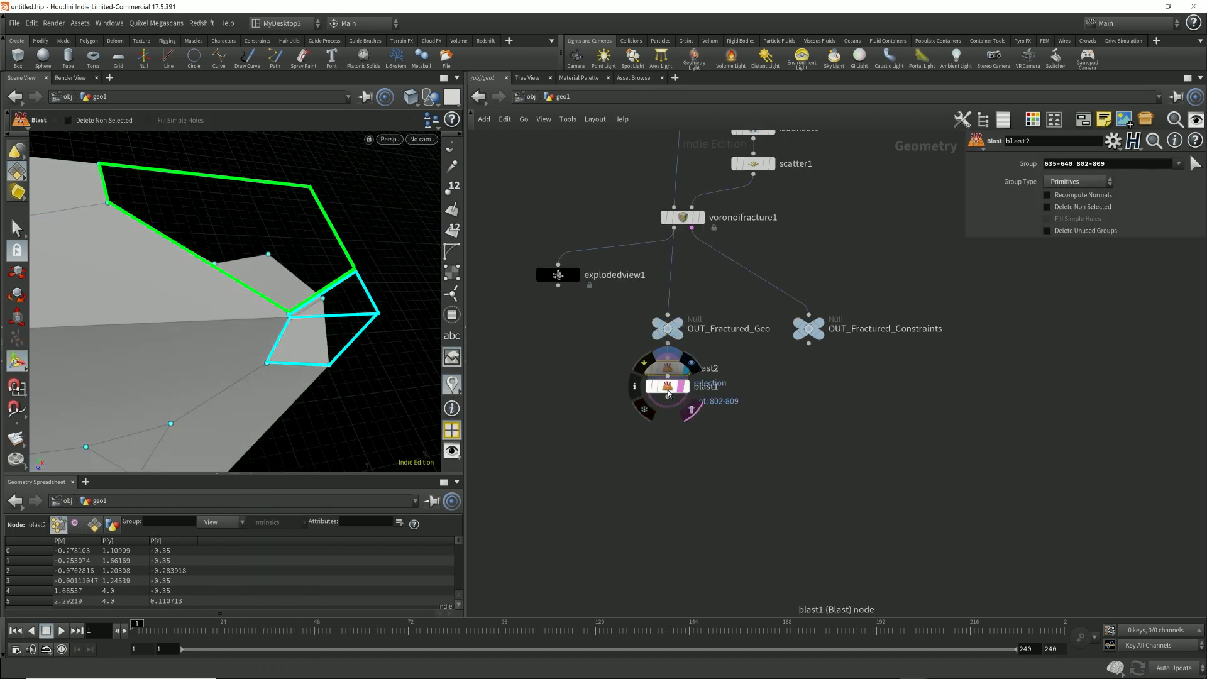
Separate the two Blast nodes so blast1 and blast2 each branch directly from OUT_Fractured_Geo.
drag(667, 387, 752, 425)
drag(666, 368, 573, 379)
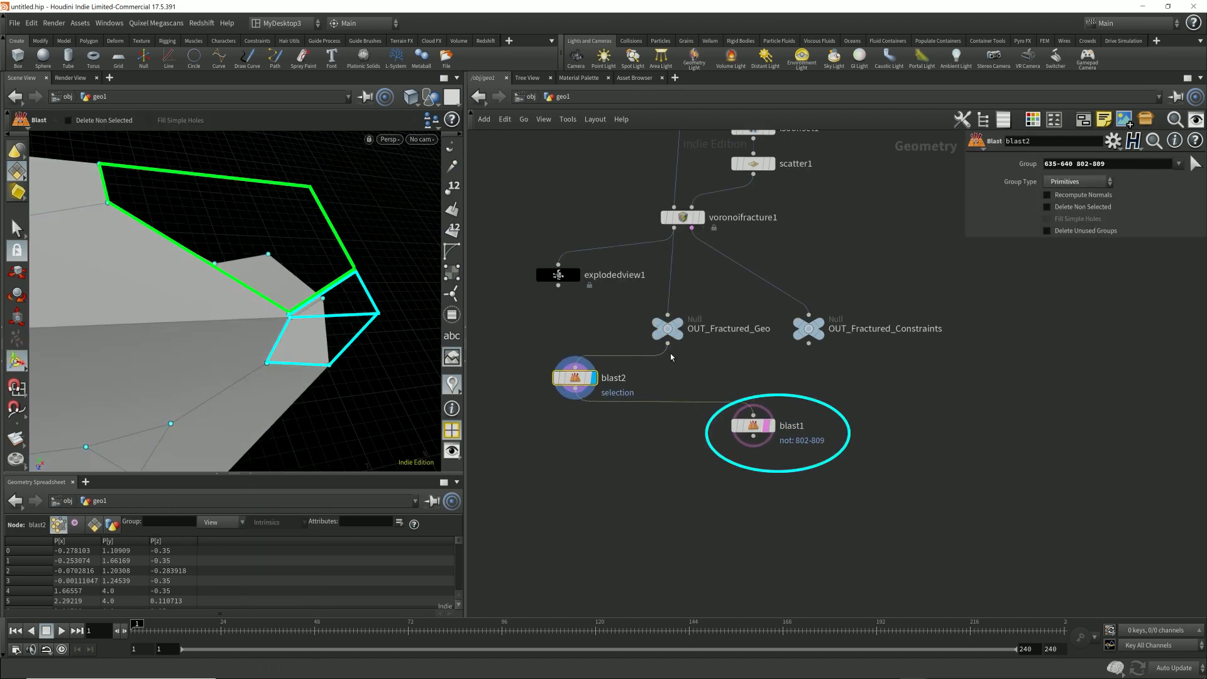
drag(752, 426, 550, 440)
drag(573, 377, 728, 415)
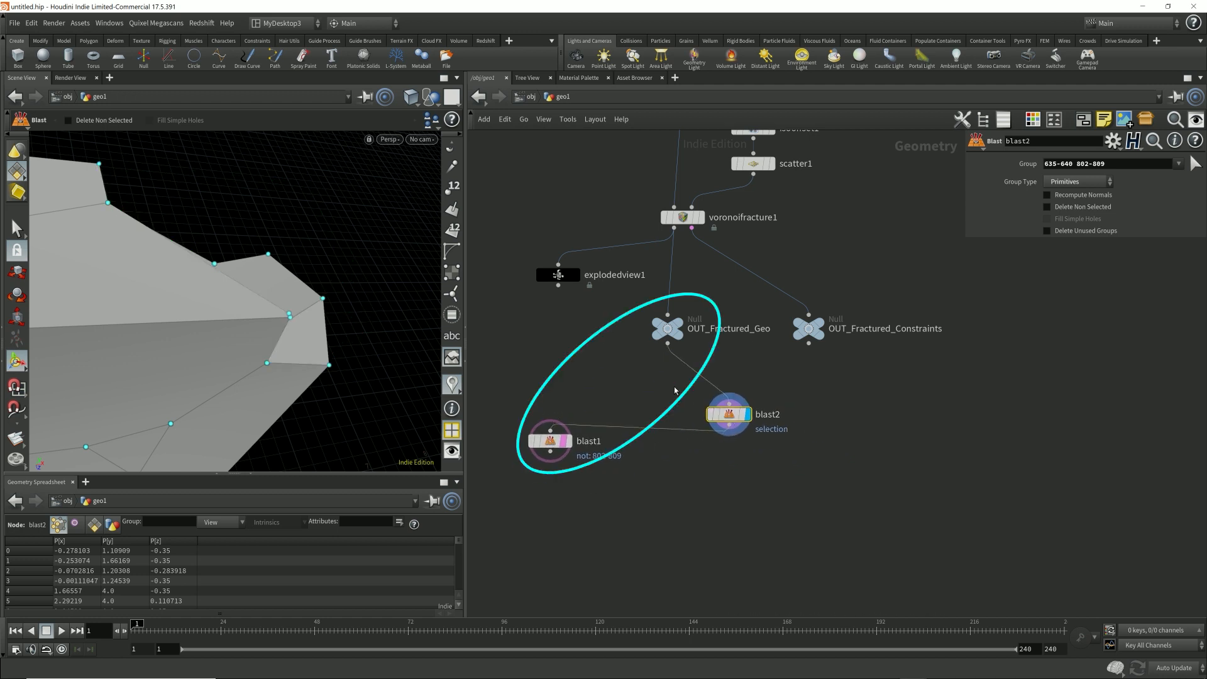
drag(556, 440, 508, 392)
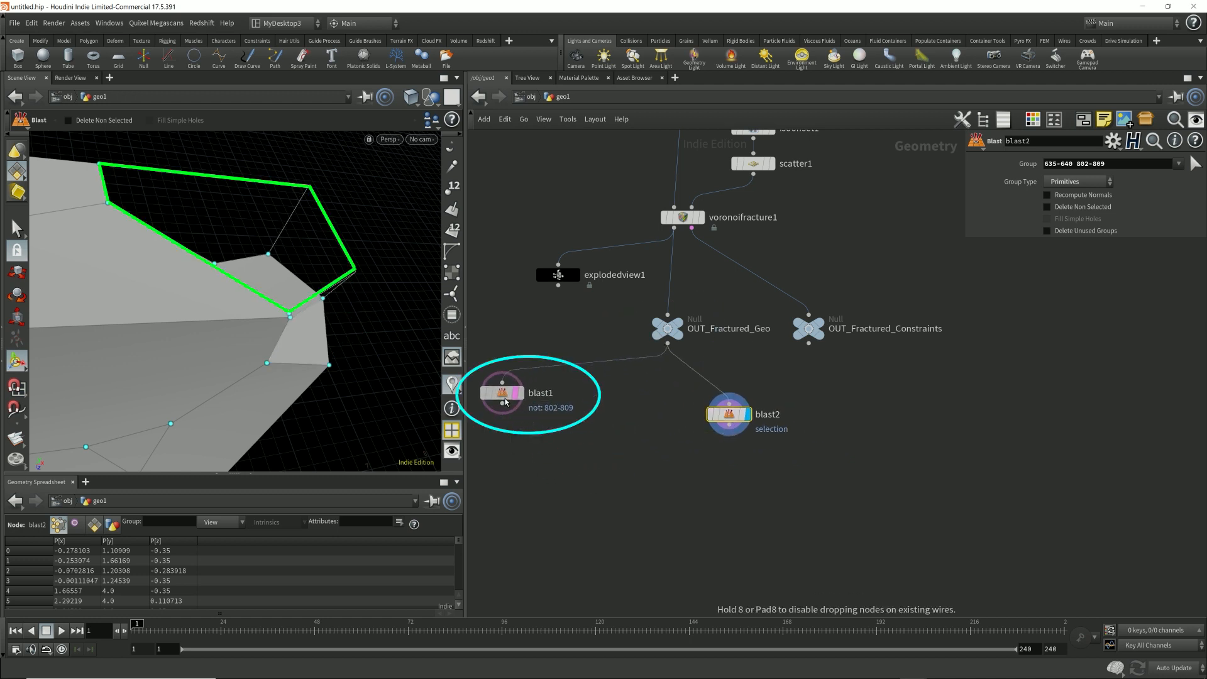
Rename blast1 to one_piece and blast2 to two_pieces, placing two_pieces below one_piece.
double_click(539, 395)
text(one_piece)
key(Return)
drag(729, 414, 501, 441)
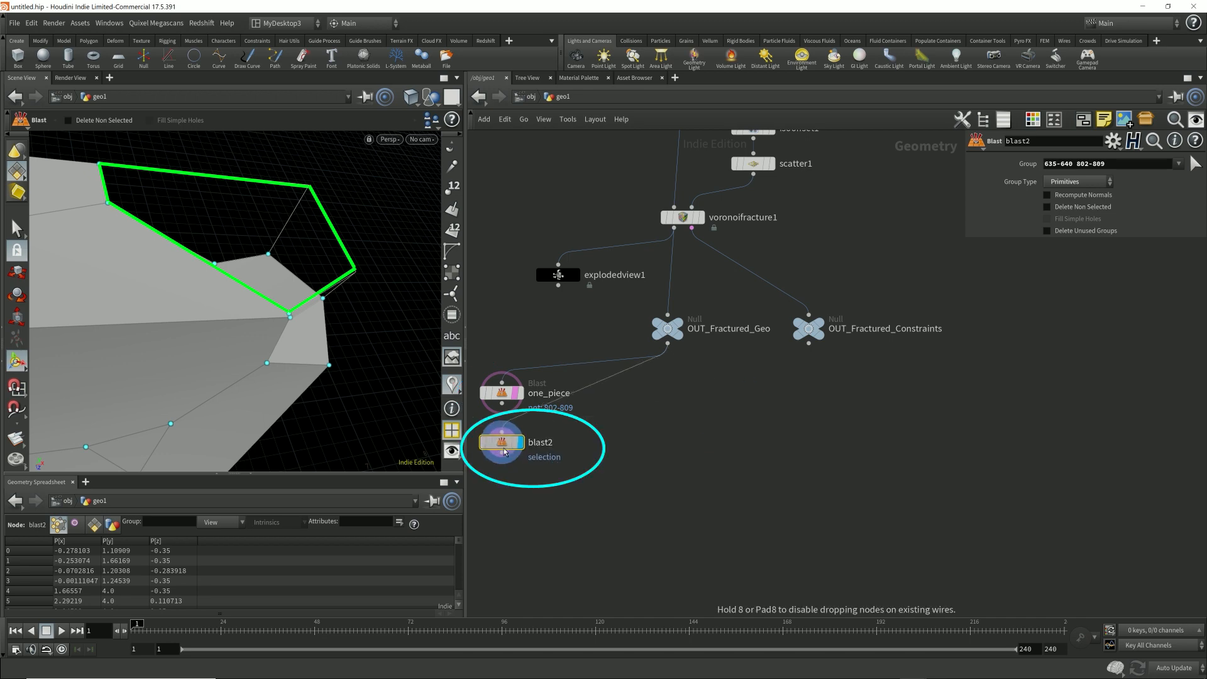
double_click(542, 442)
text(two_pieces)
key(Return)
Display OUT_Fractured_Constraints with only two_pieces templated, and enable Delete Non Selected on two_pieces.
click(502, 393)
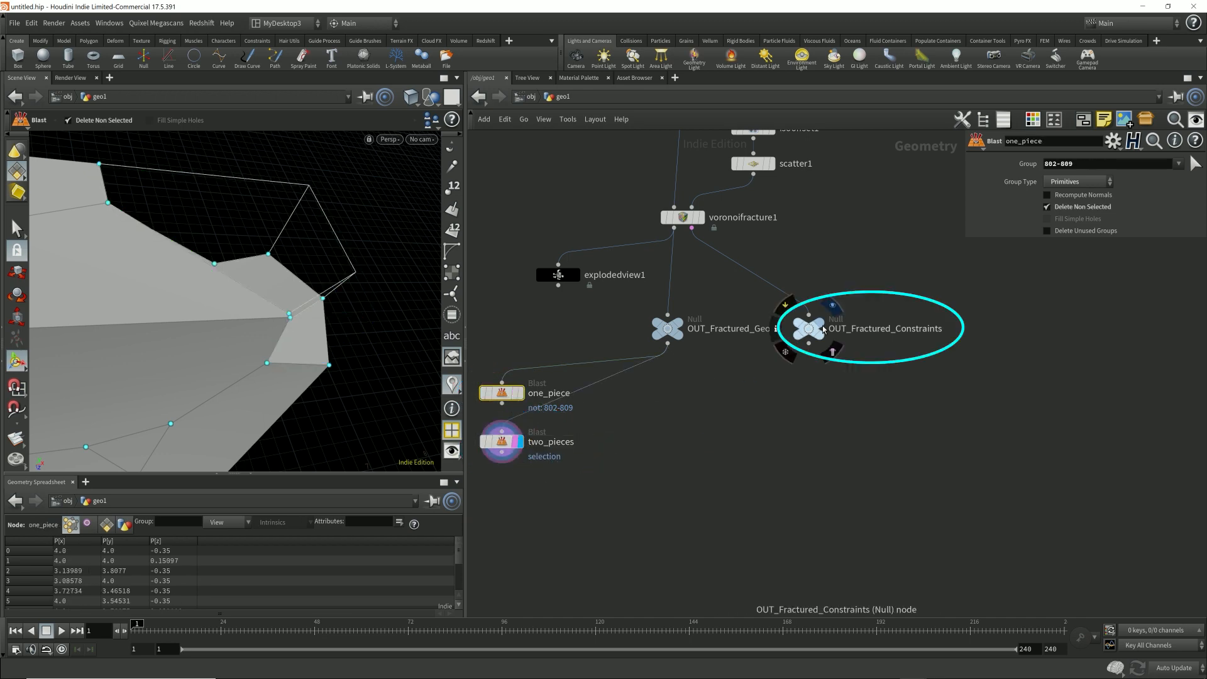
middle_drag(573, 425, 625, 433)
click(554, 450)
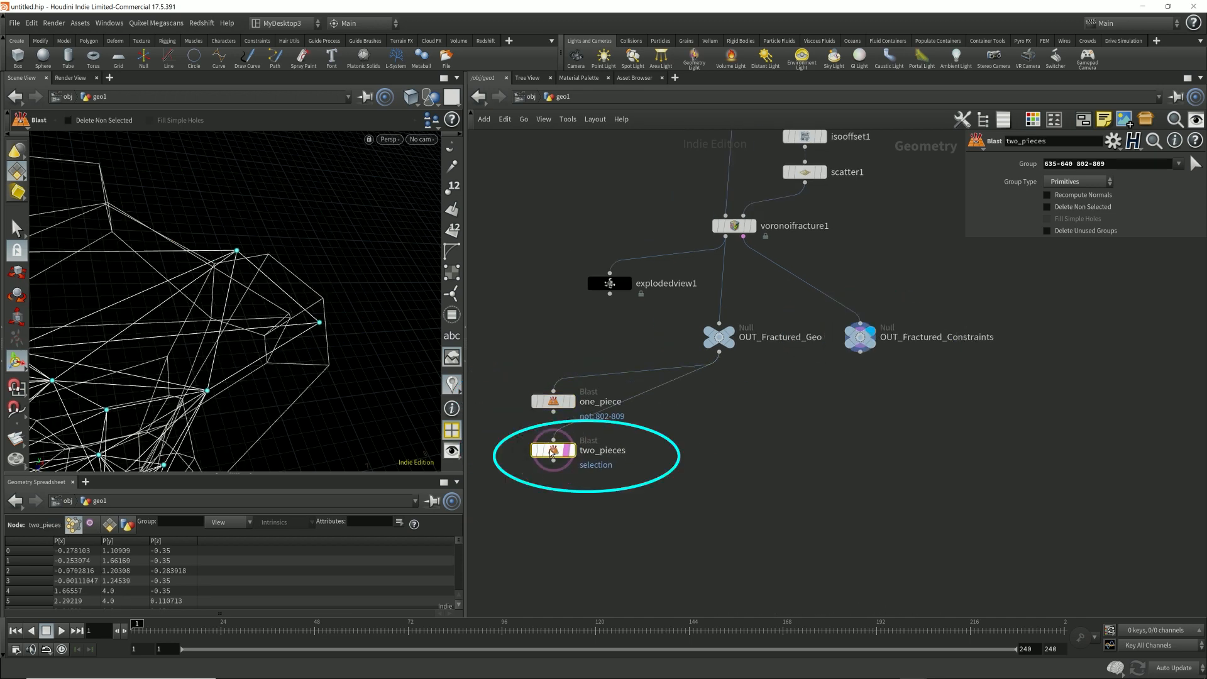
click(1046, 207)
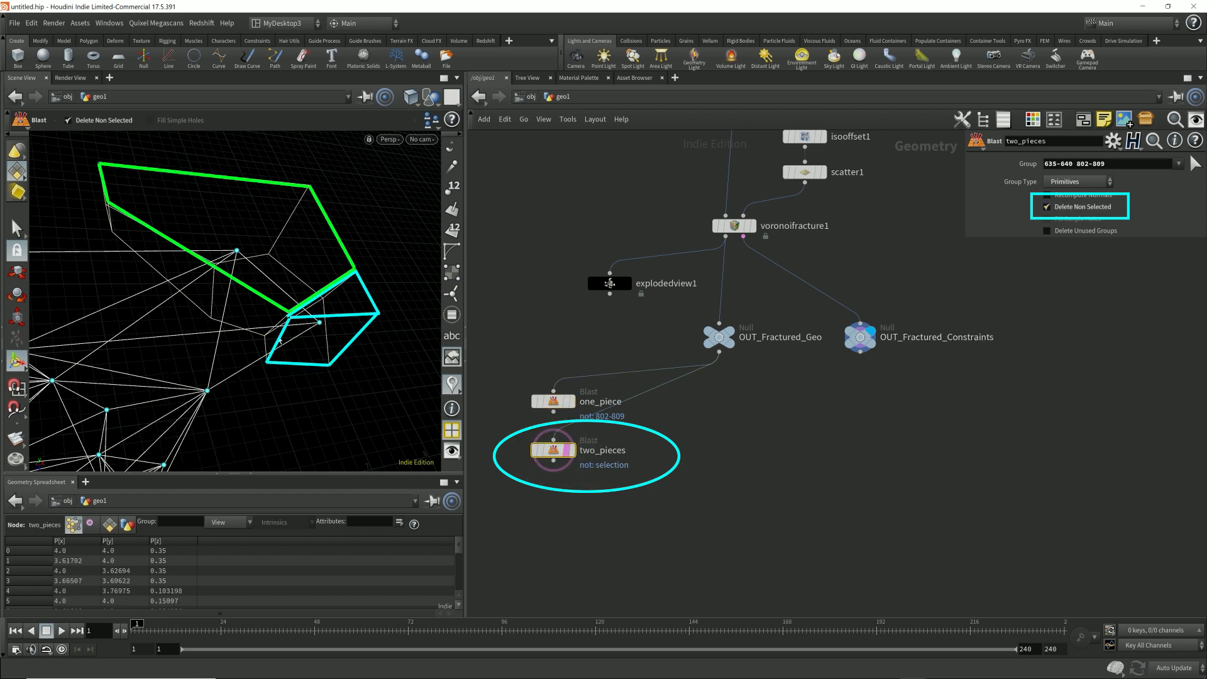
Examine how the constraint lines link points inside the two templated pieces and across the wall, checking voronoifracture1's Constraint Geometry output.
alt+drag(319, 311, 230, 224)
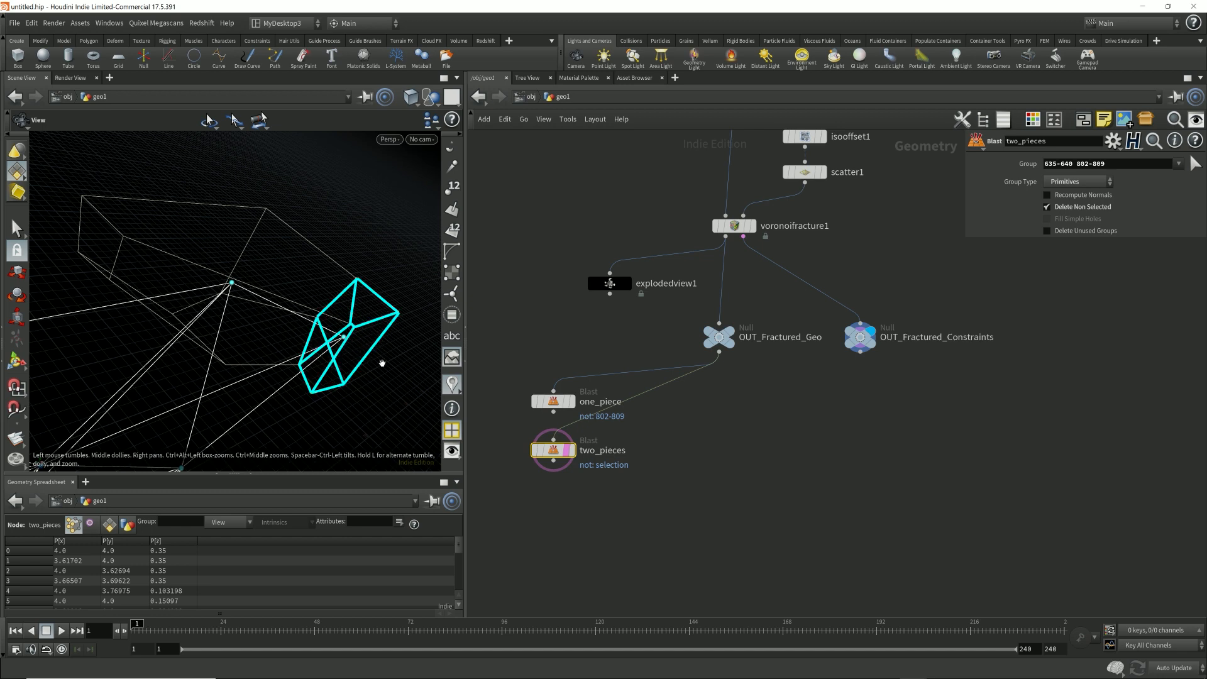
drag(348, 345, 333, 337)
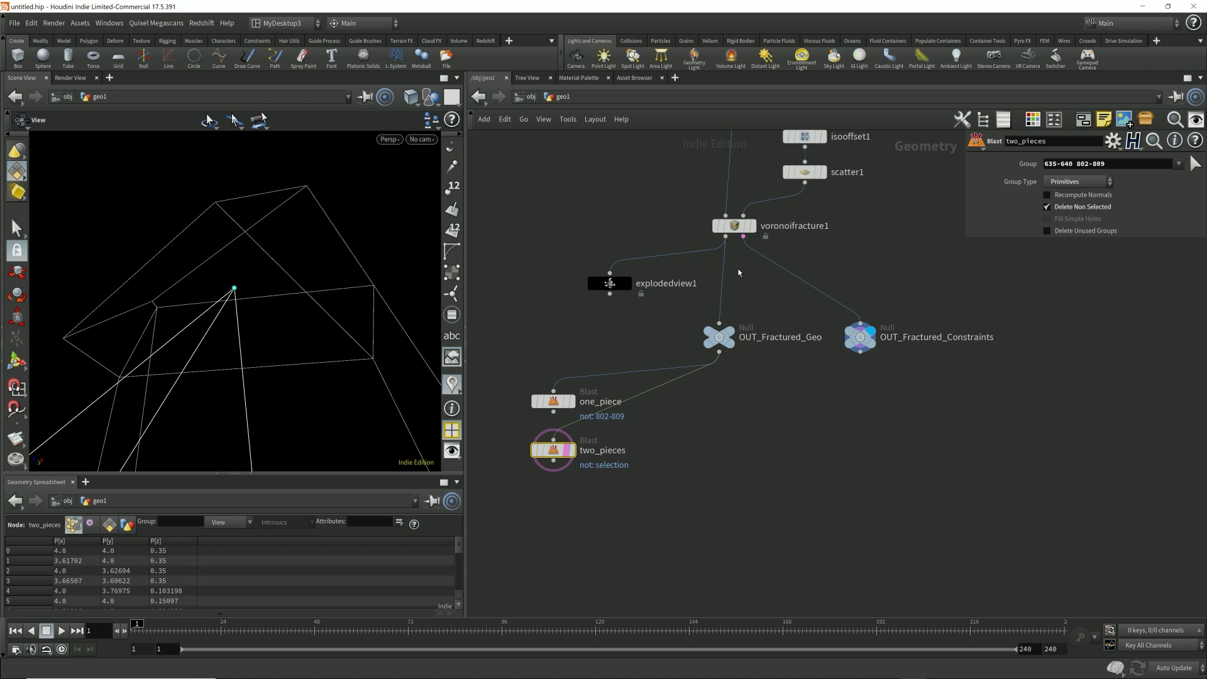
click(735, 226)
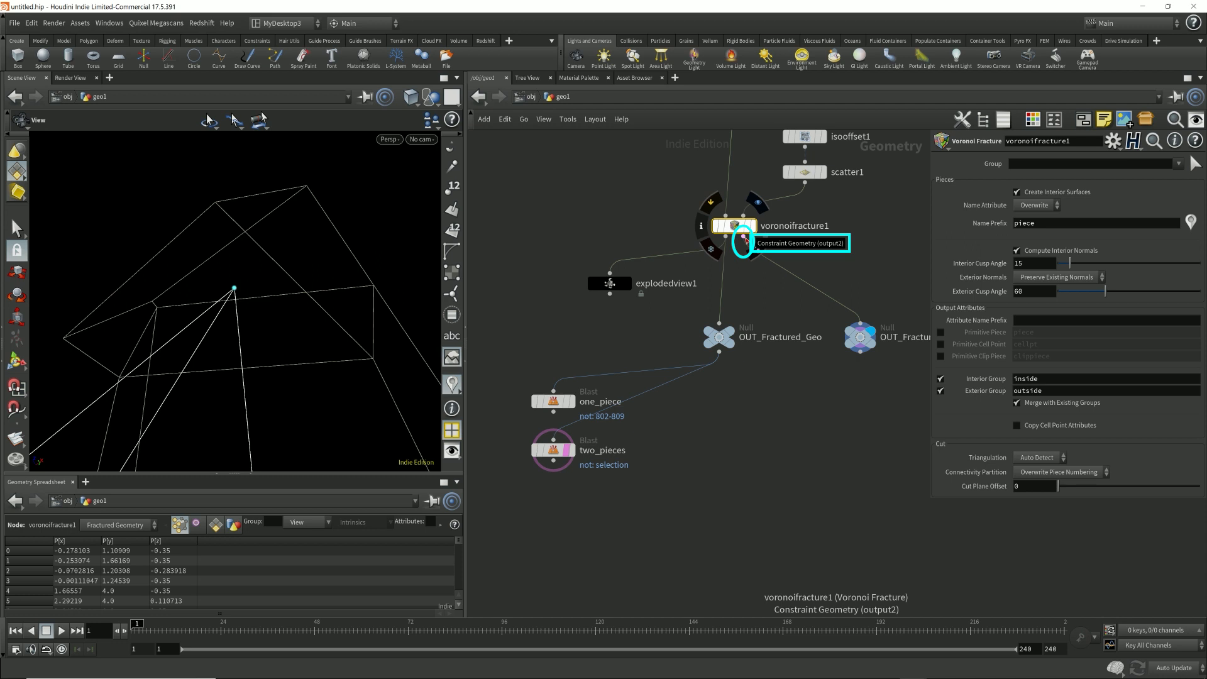
drag(283, 291, 302, 353)
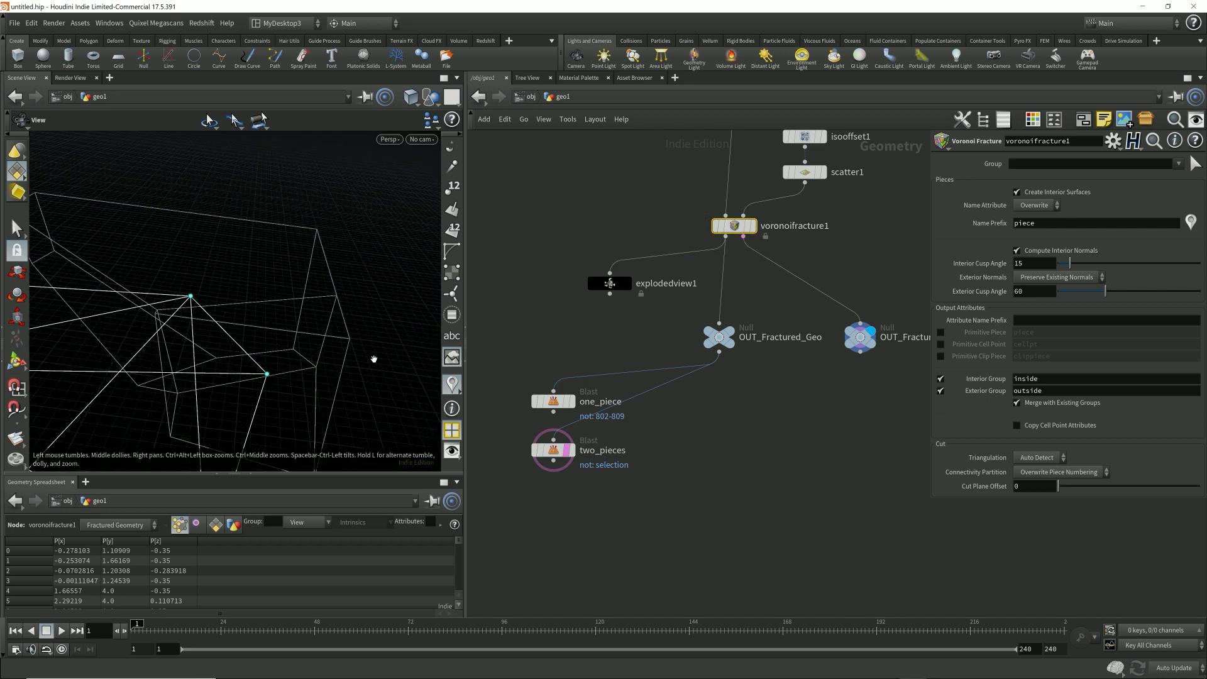
drag(381, 338, 172, 308)
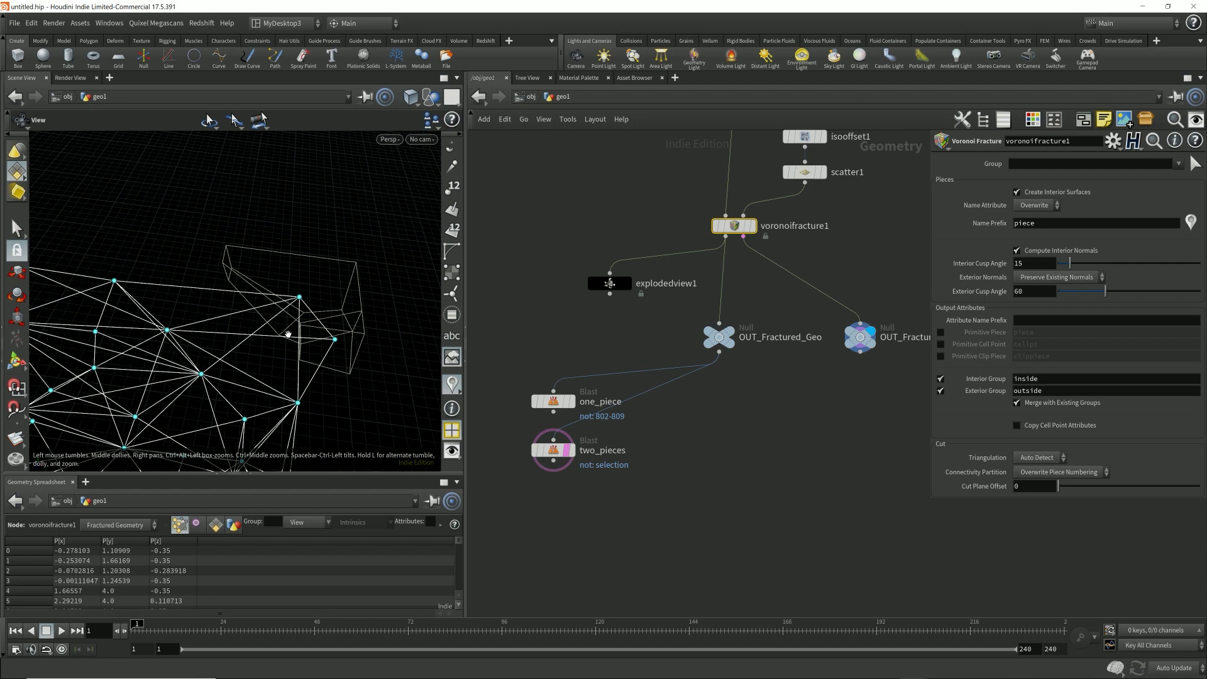
middle_drag(370, 338, 95, 333)
drag(282, 363, 382, 296)
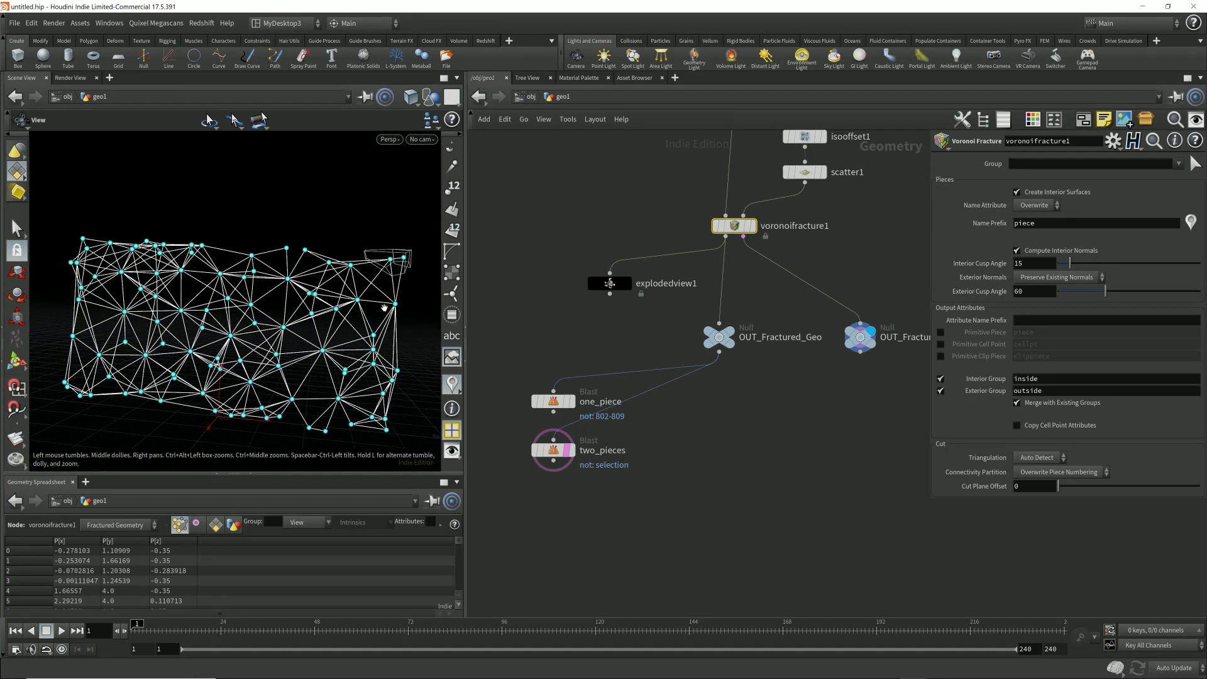
drag(385, 308, 331, 329)
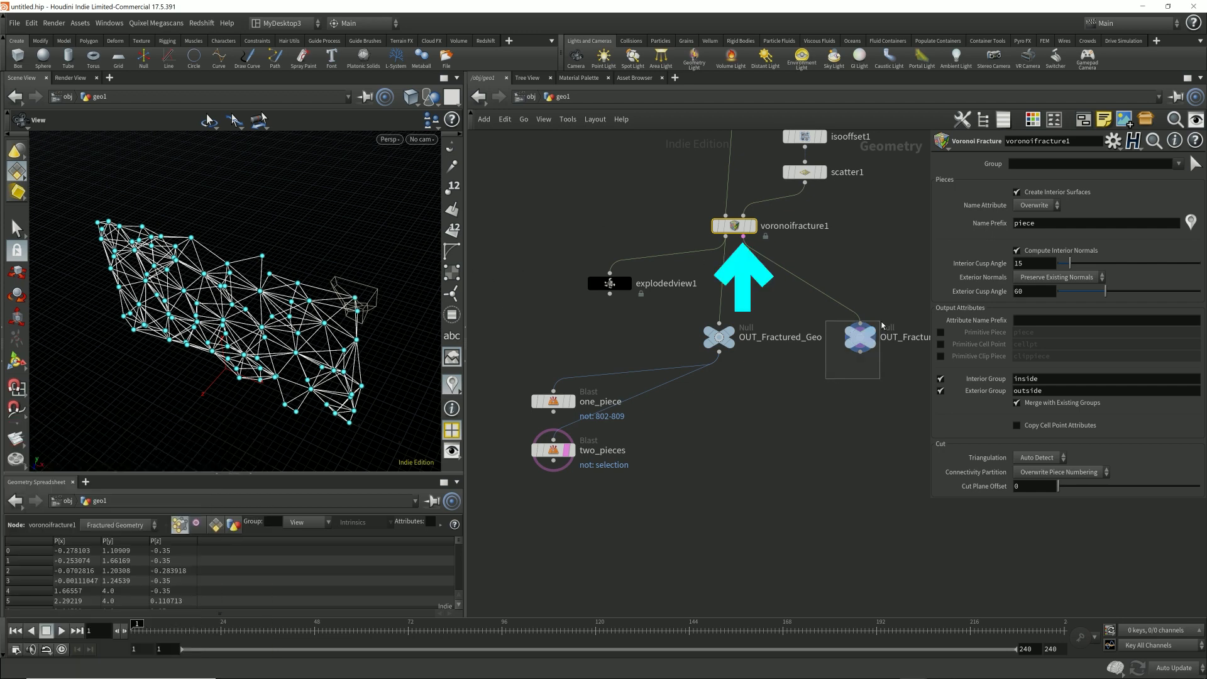
Select OUT_Fractured_Constraints and turn off the template flag on two_pieces to view the constraint network alone.
click(860, 336)
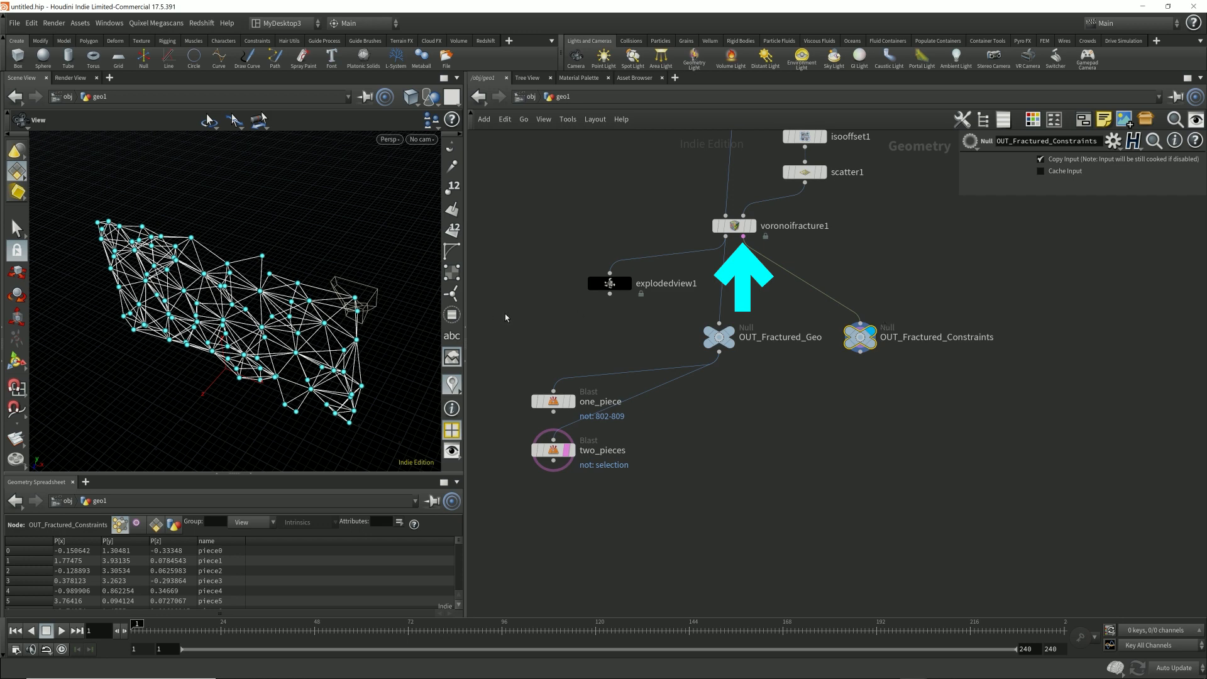
click(570, 450)
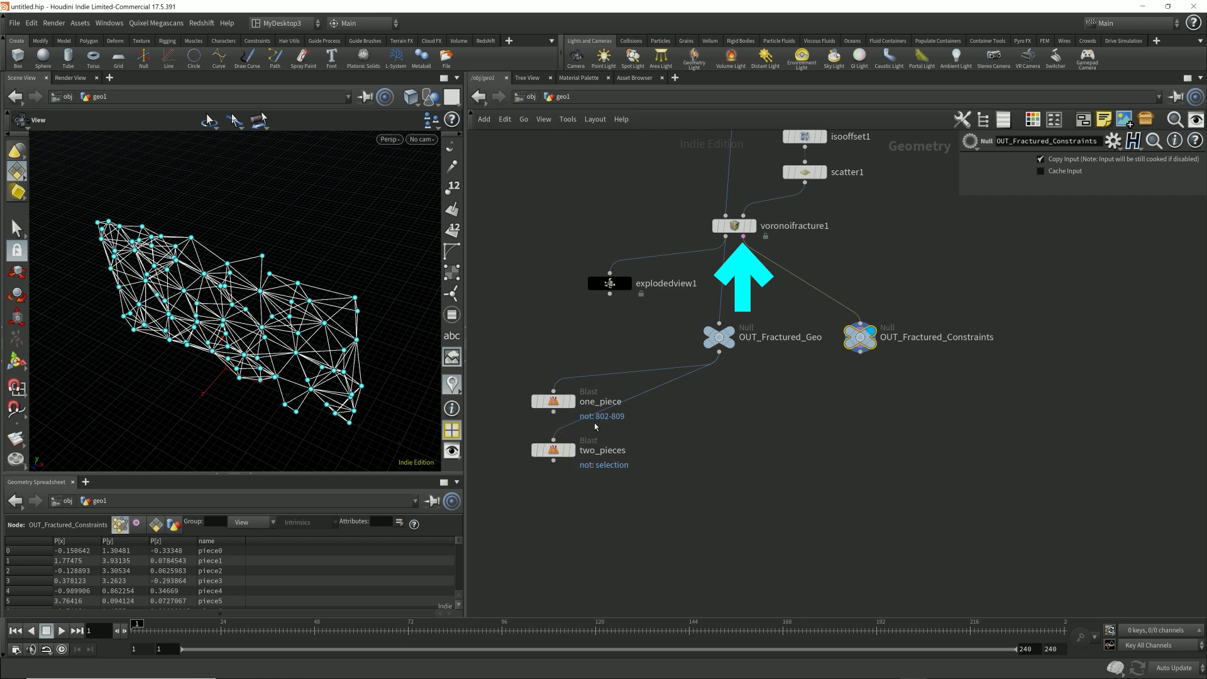
drag(820, 382, 899, 301)
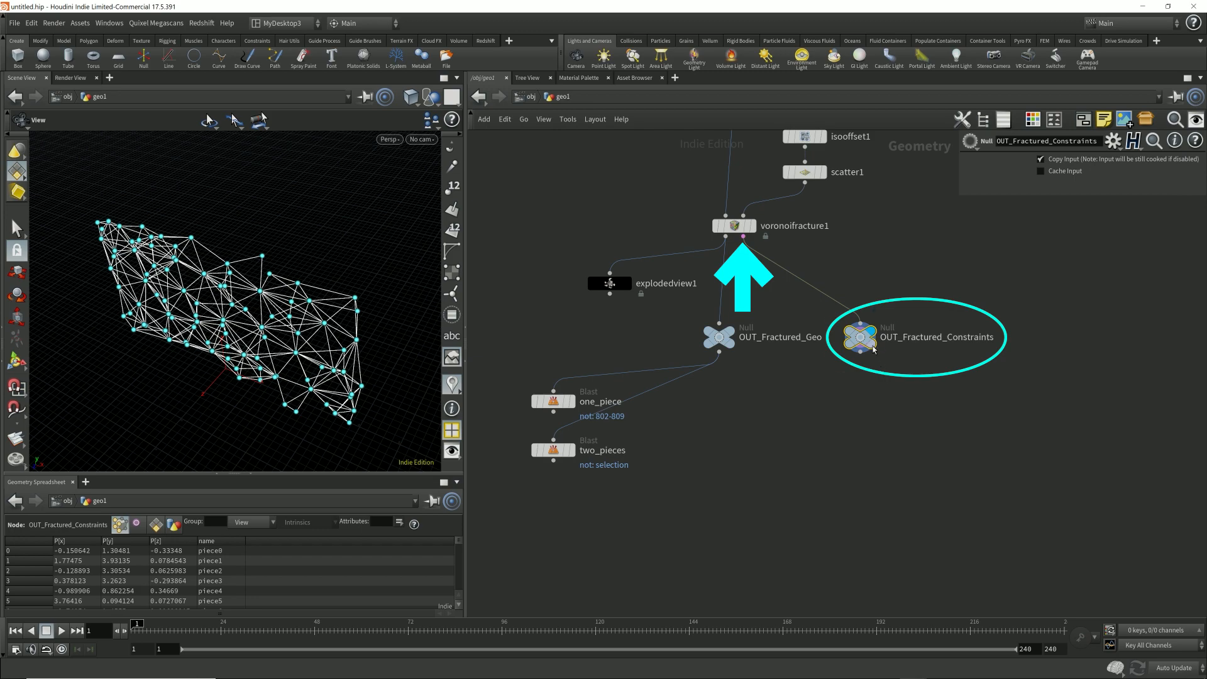
mouse_move(868, 344)
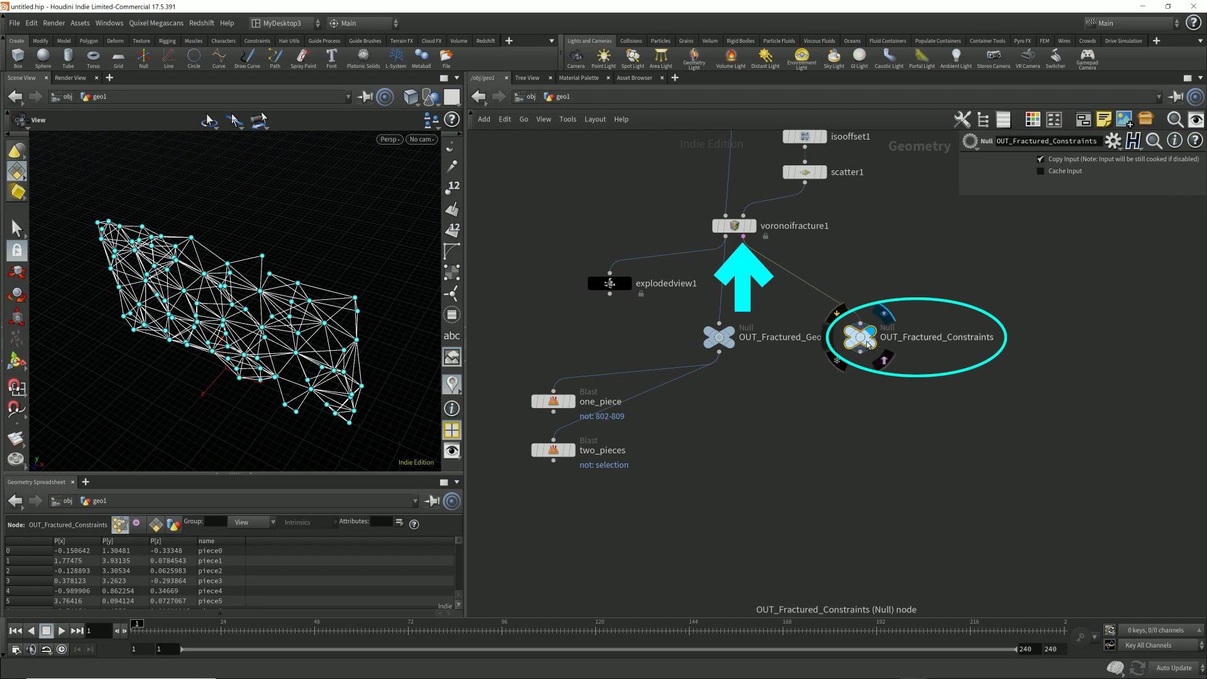
drag(283, 302, 365, 280)
right_drag(365, 280, 390, 249)
drag(405, 285, 391, 304)
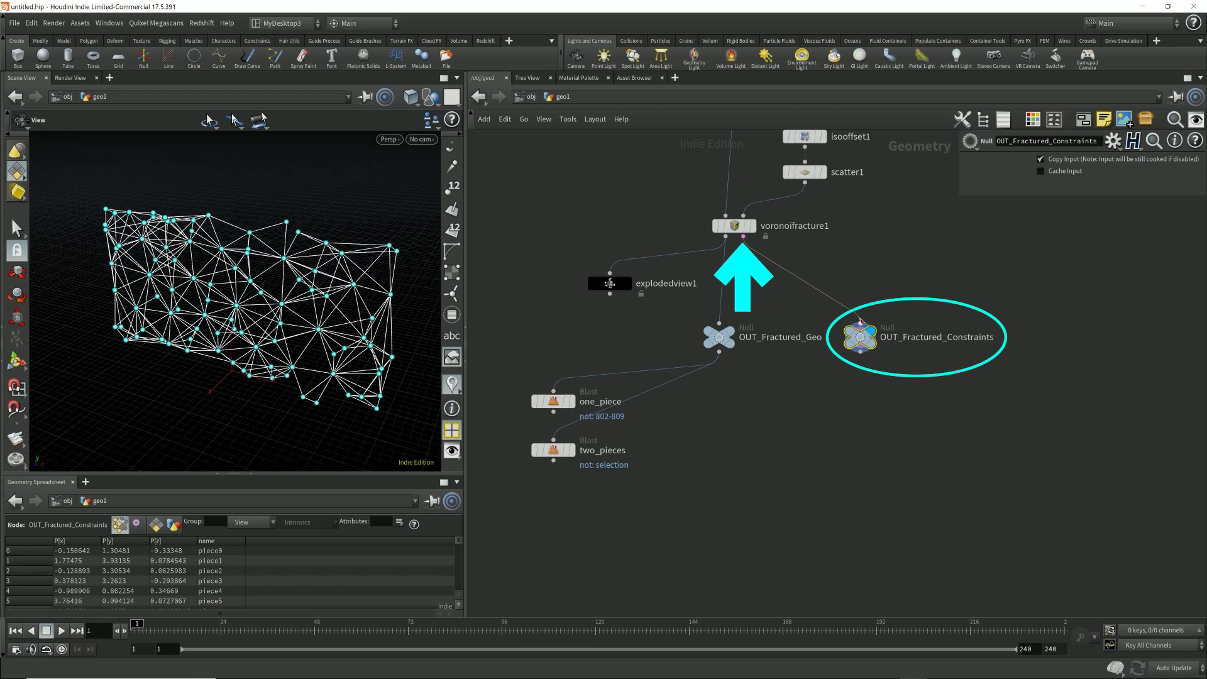
Show the constraints' primitive attributes in the Geometry Spreadsheet and enlarge the spreadsheet to read the restlength values.
click(860, 353)
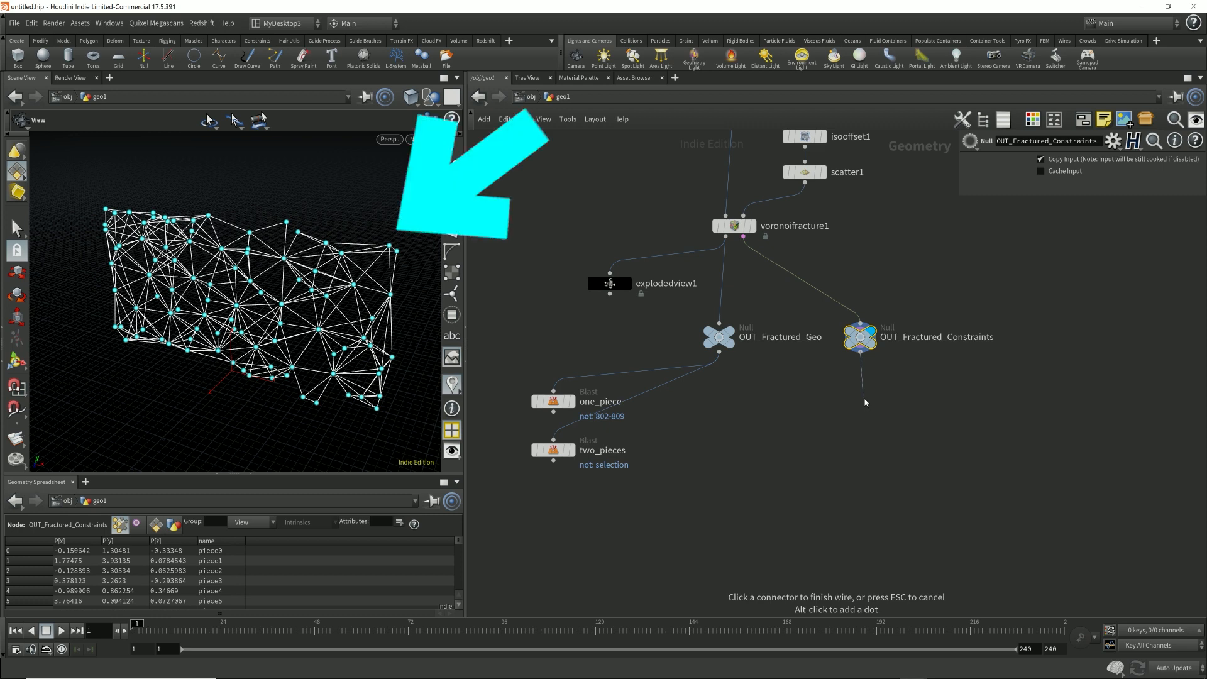
key(Escape)
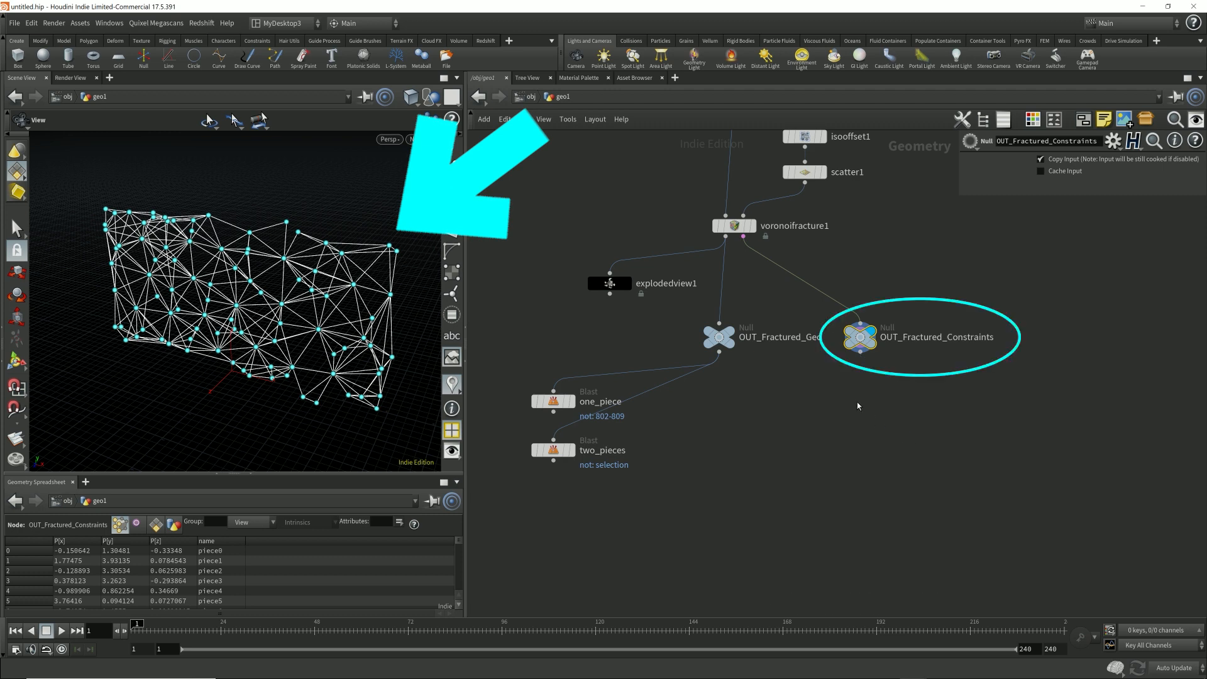
click(156, 524)
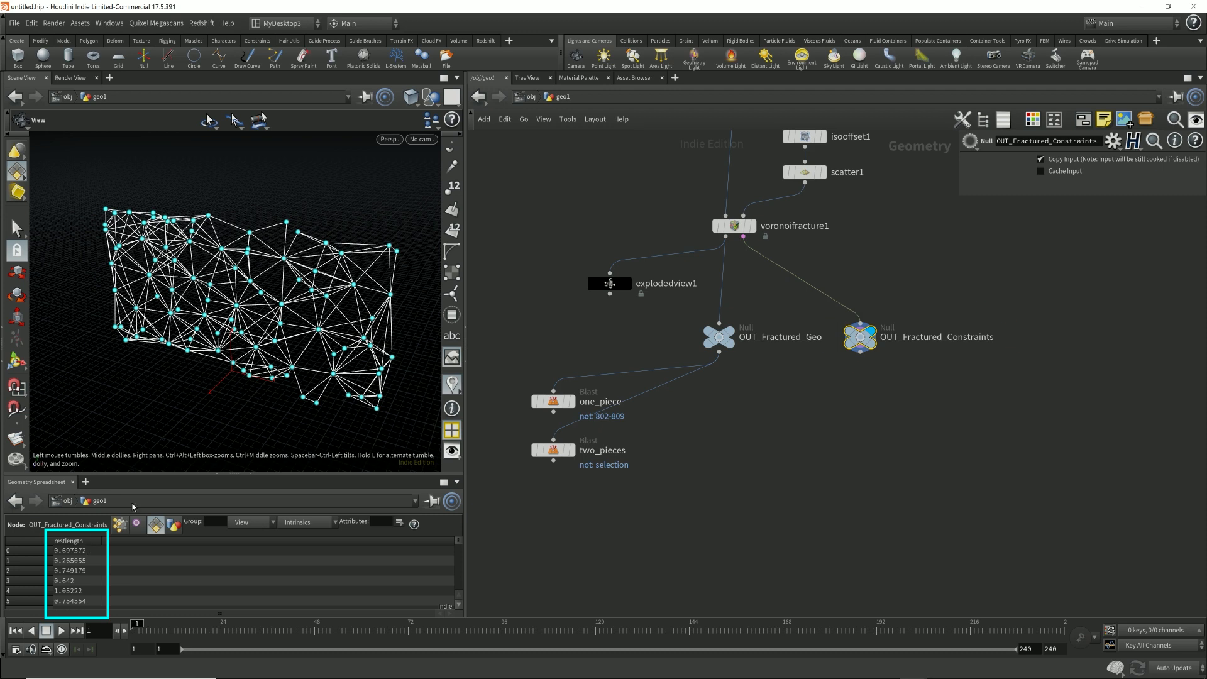
drag(186, 472, 186, 421)
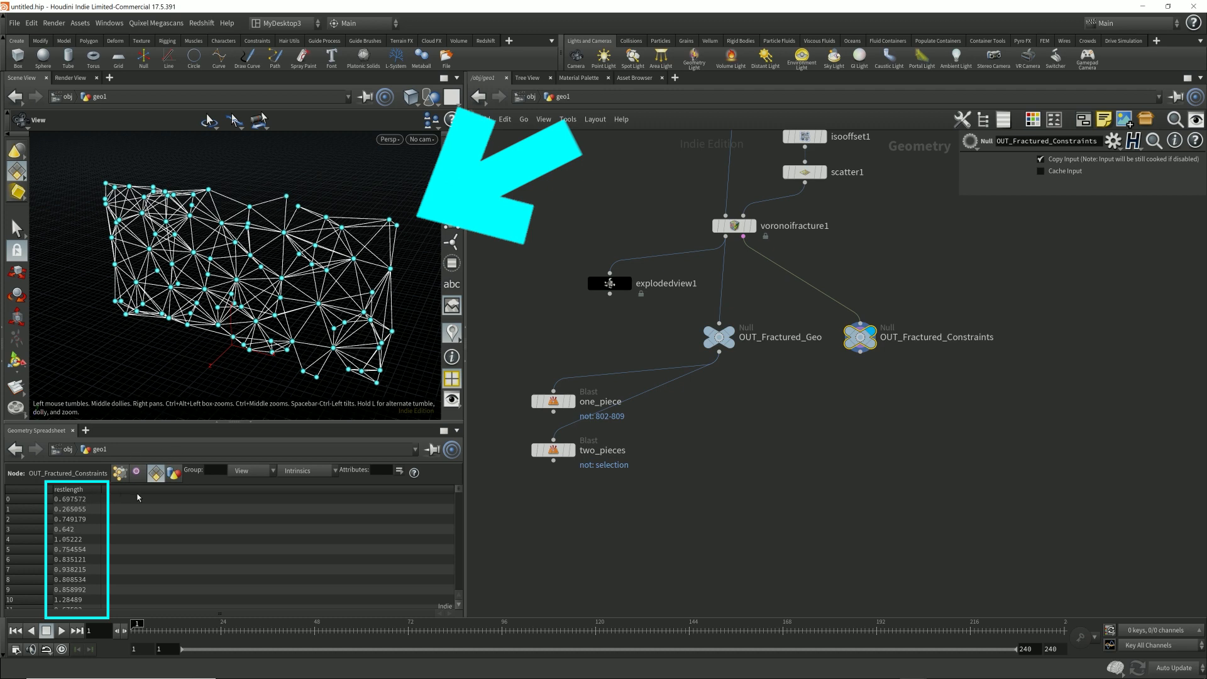
Add an Attribute Create node connected below OUT_Fractured_Constraints.
key(Tab)
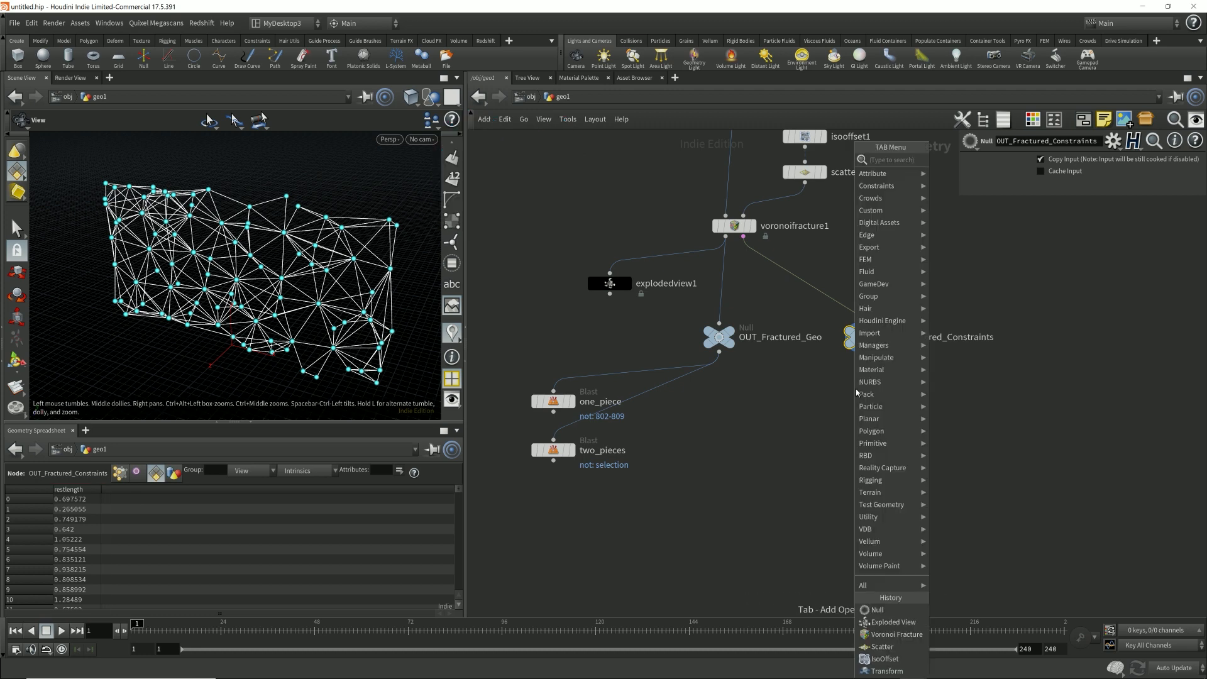
text(attribcr)
key(Return)
click(856, 393)
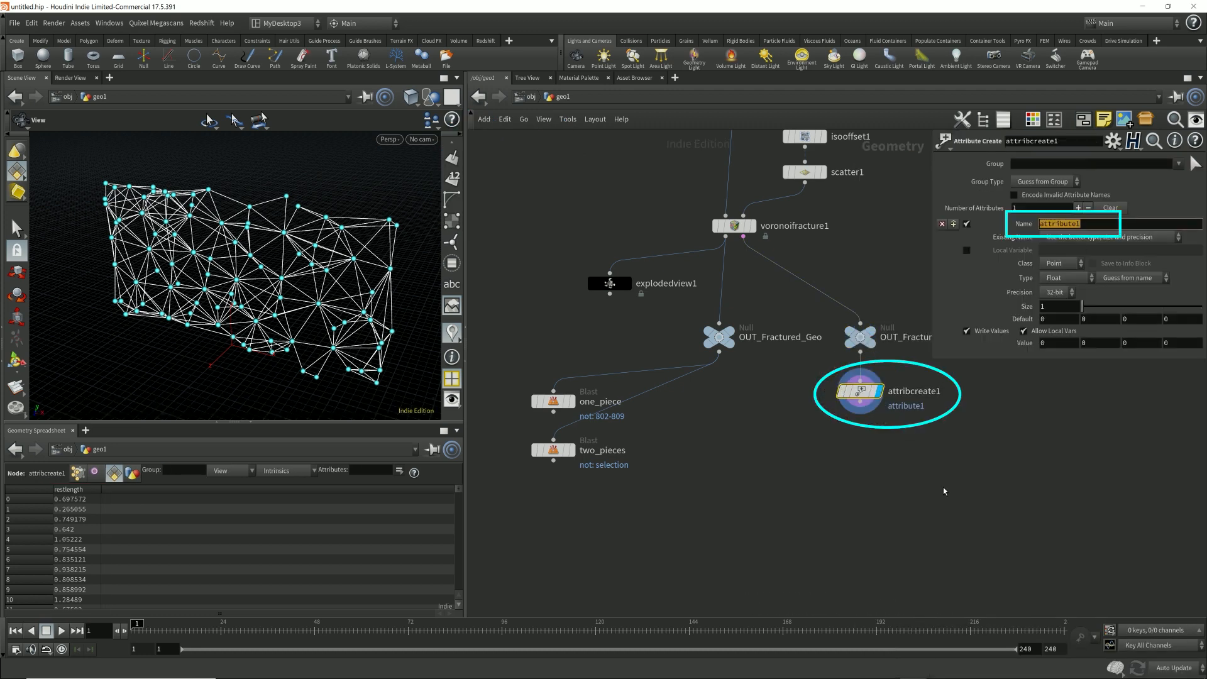
Define the created attribute as constraint_name, with Primitive class, String type and the string value glue.
text(constraint_nam)
key(Return)
click(1068, 263)
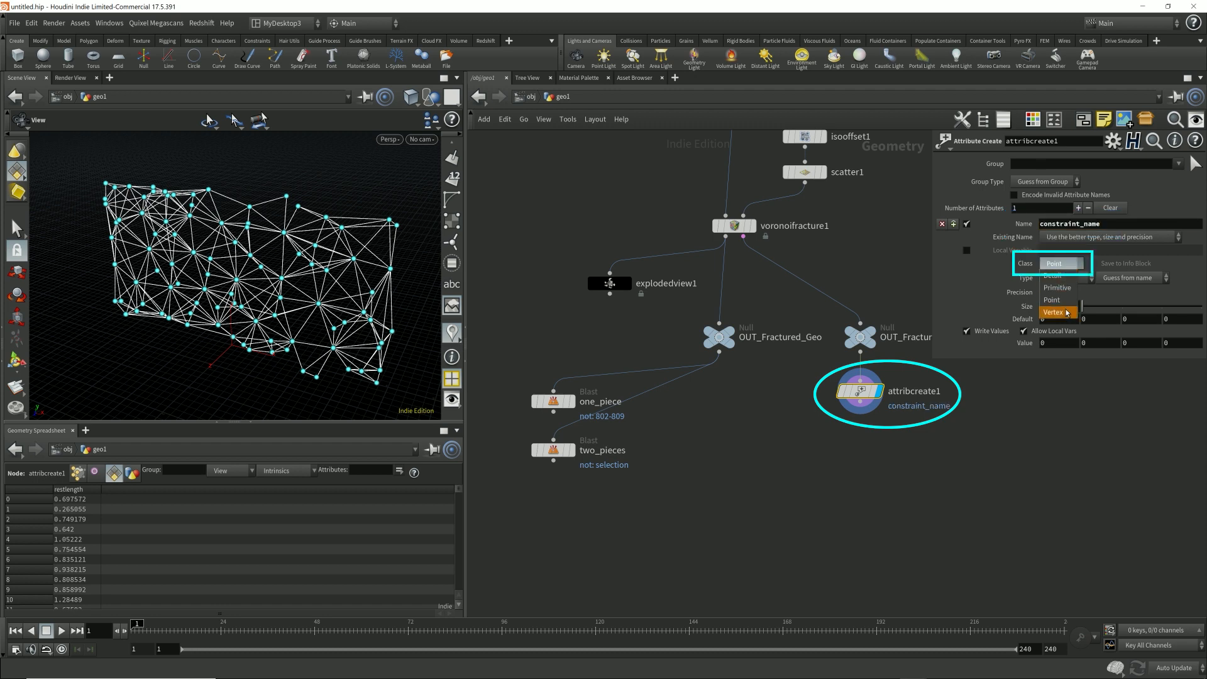
click(1056, 287)
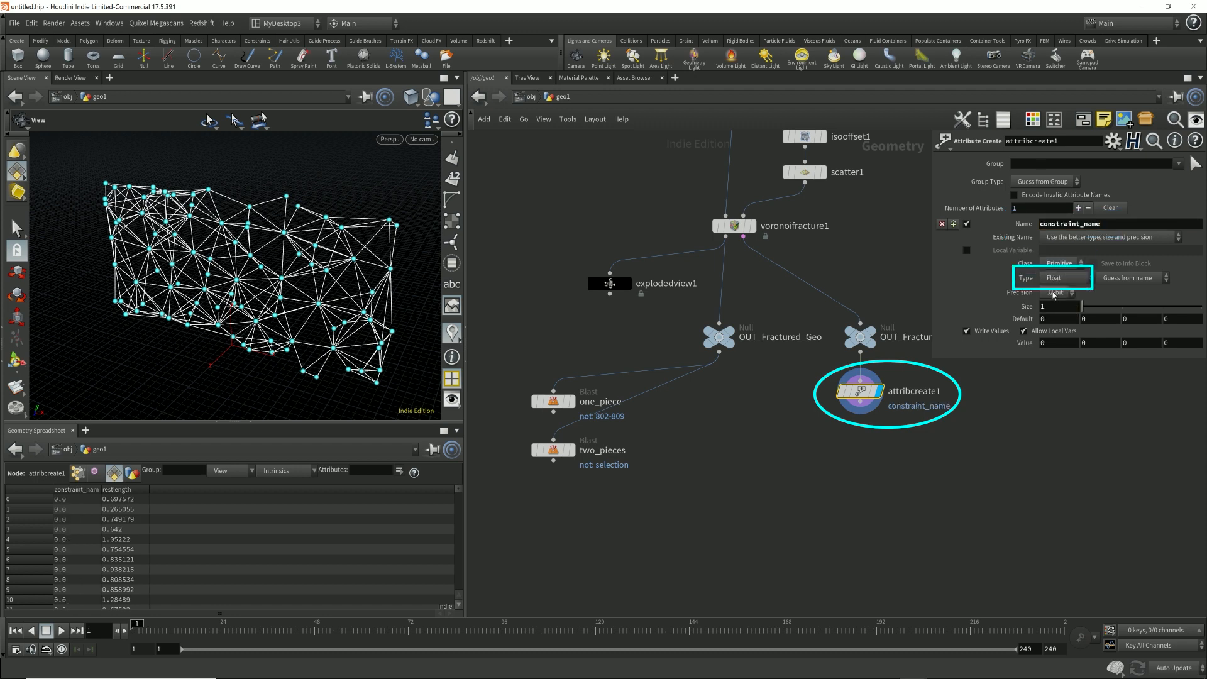
click(1062, 278)
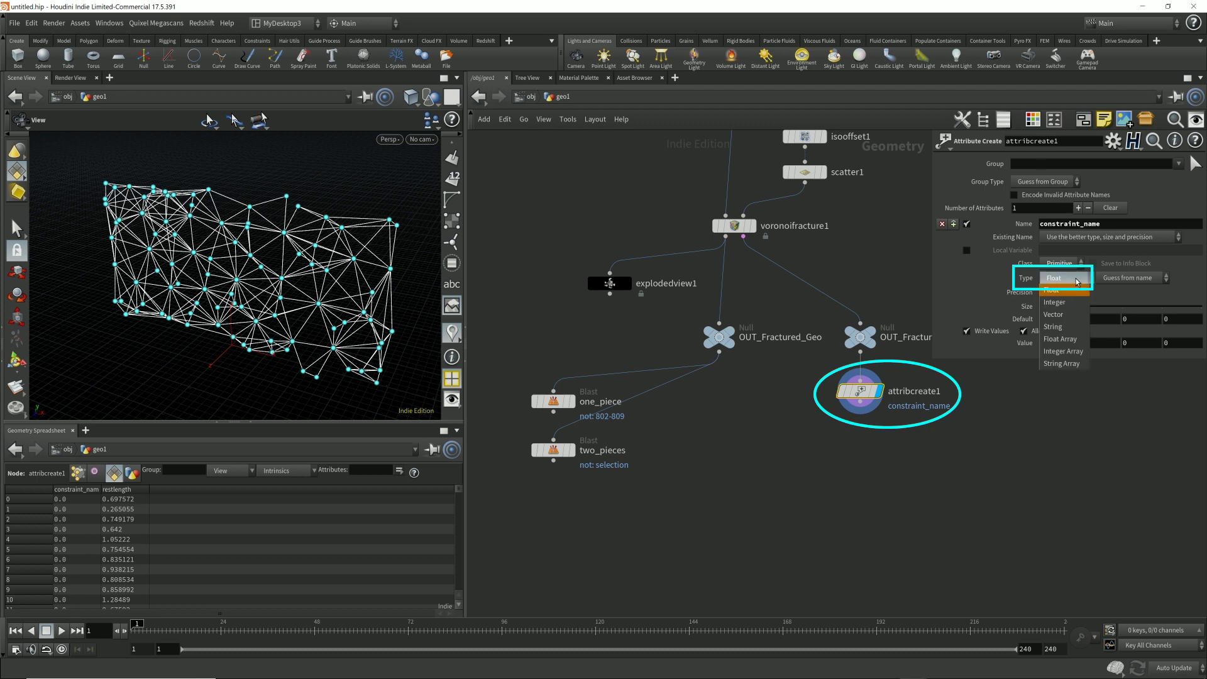
click(1068, 326)
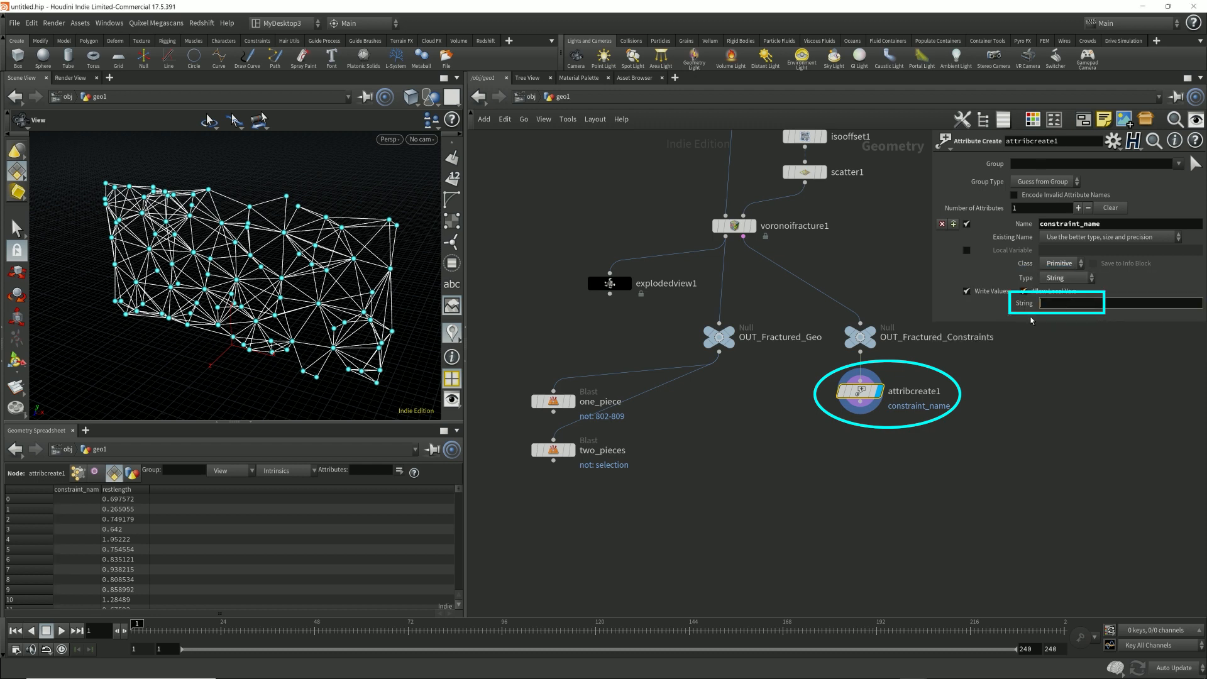
text(glue)
key(Return)
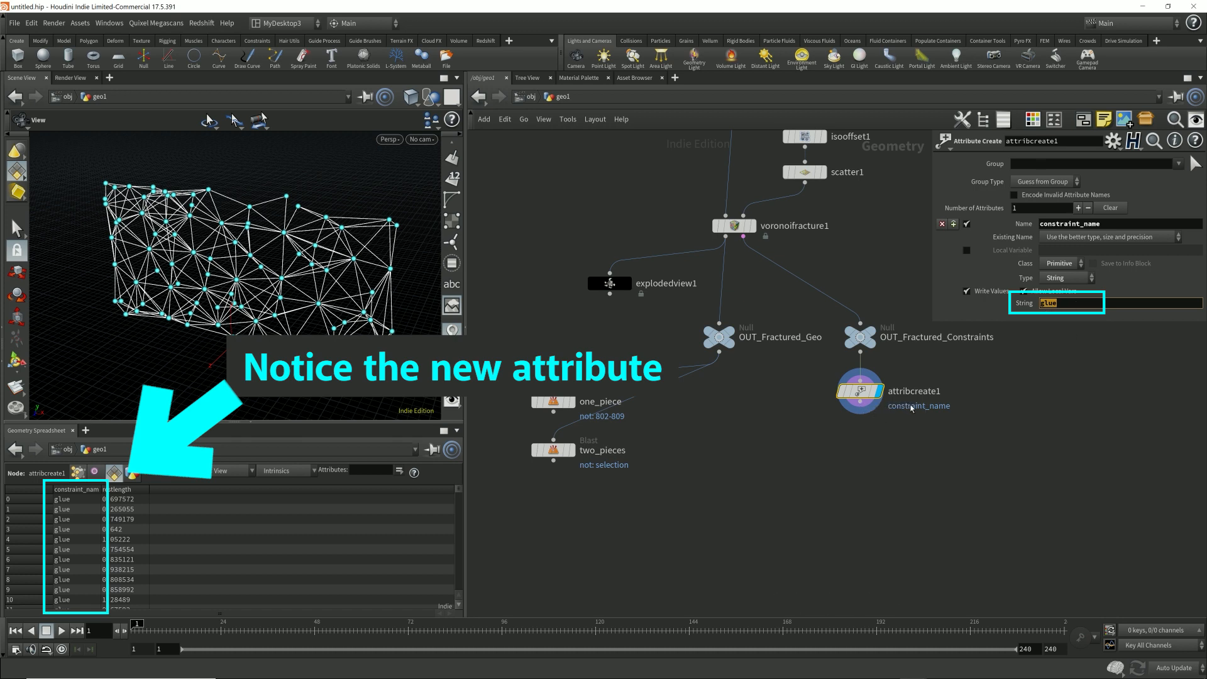
Insert attribcreate1 between voronoifracture1 and OUT_Fractured_Constraints.
mouse_move(860, 393)
mouse_move(860, 392)
mouse_down()
mouse_move(881, 406)
mouse_move(822, 395)
mouse_move(811, 300)
mouse_move(852, 294)
mouse_move(862, 311)
mouse_up()
middle_drag(910, 318, 873, 357)
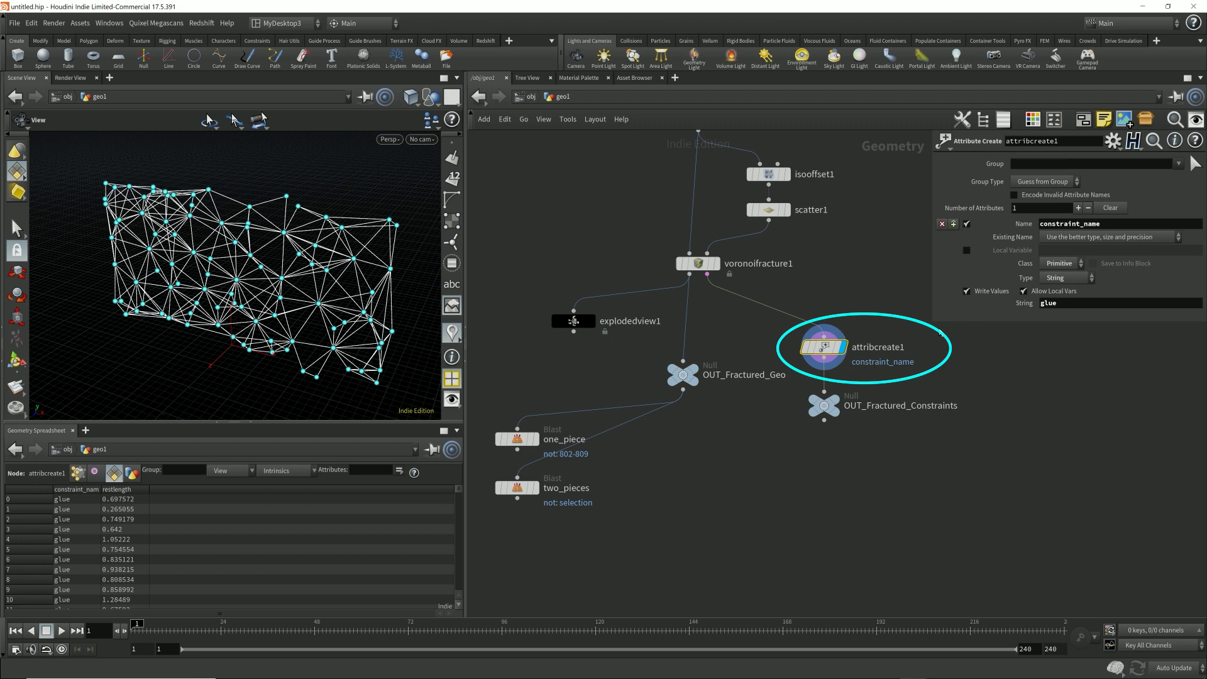
drag(939, 329, 781, 376)
mouse_move(687, 376)
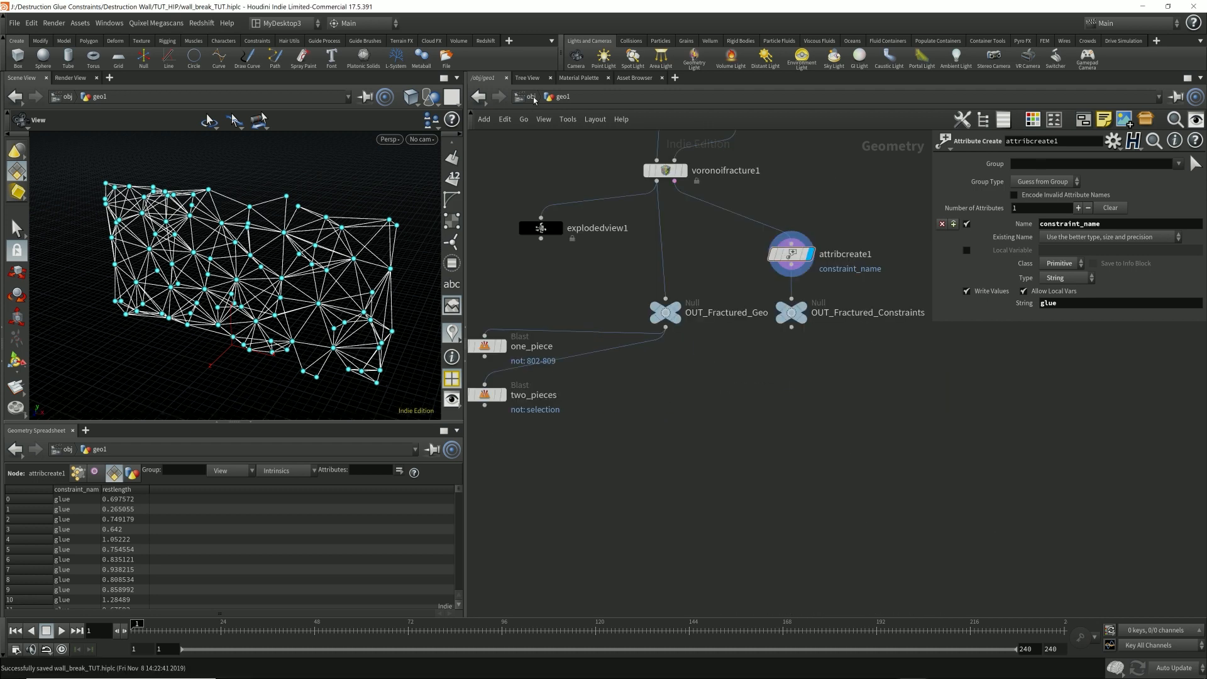
Go up to the object level and rename the wall's geometry object Fractured_Wall.
click(532, 98)
key(F2)
text(FrWall)
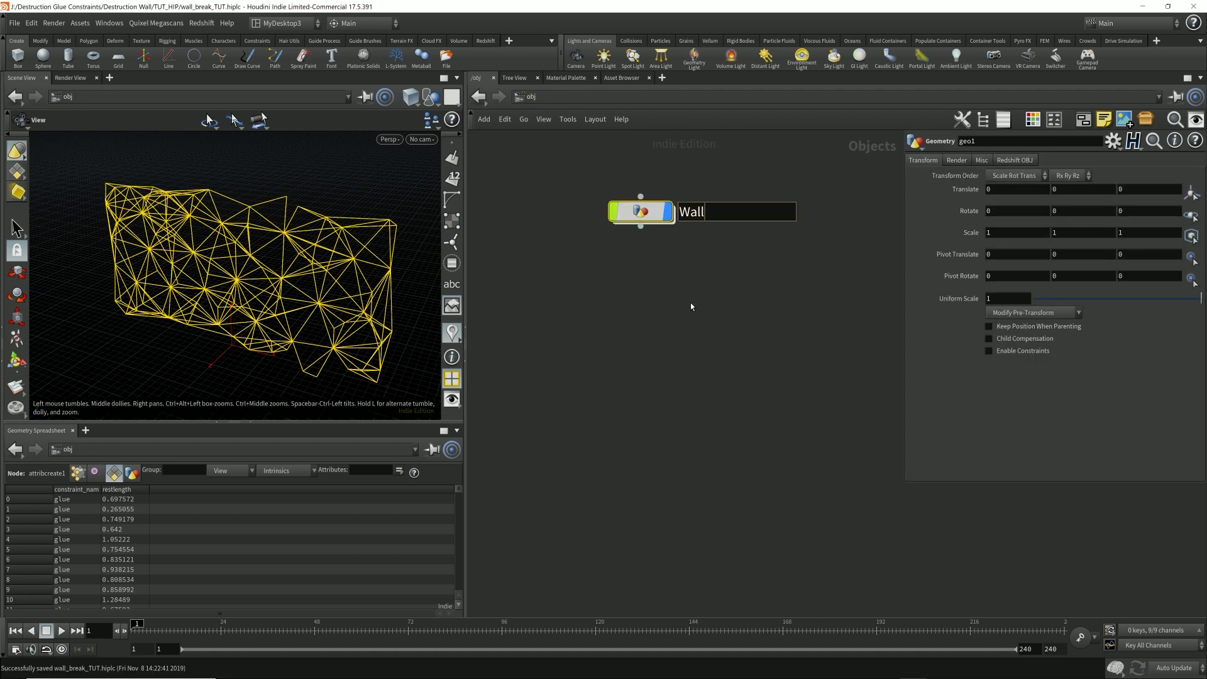
text(actured_)
key(Return)
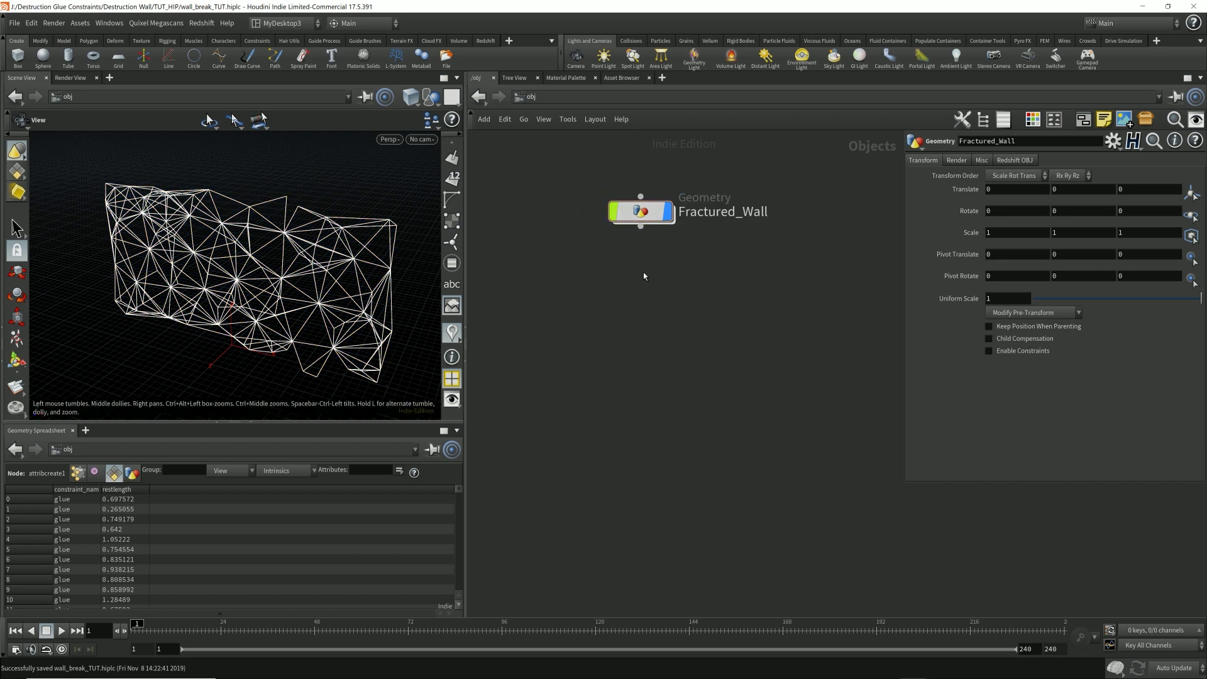
Add a second Geometry object named SIM below Fractured_Wall and turn off its display flag.
key(Tab)
text(geo)
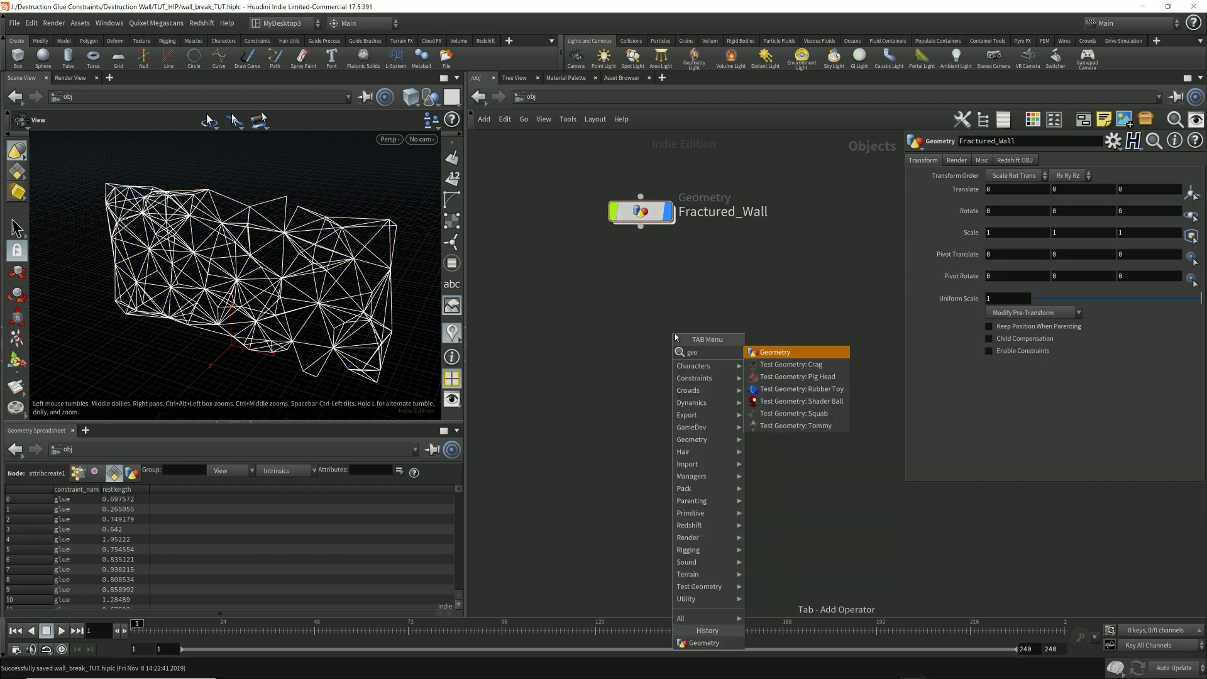
key(Return)
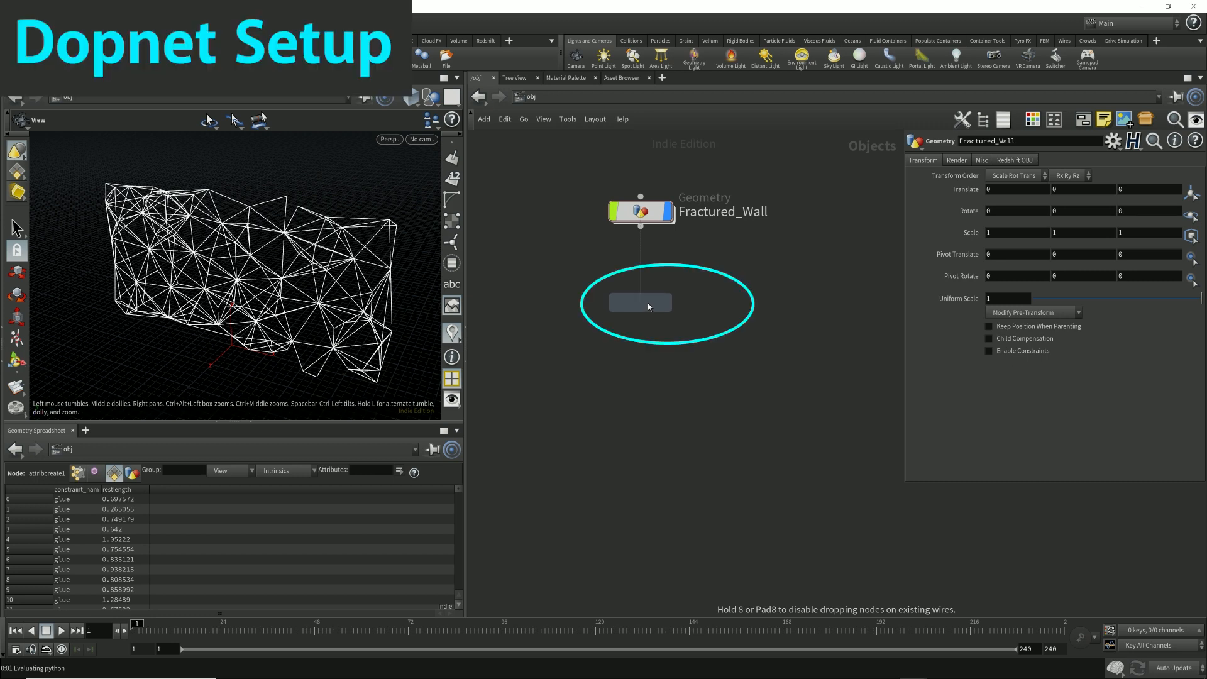
click(644, 303)
double_click(685, 304)
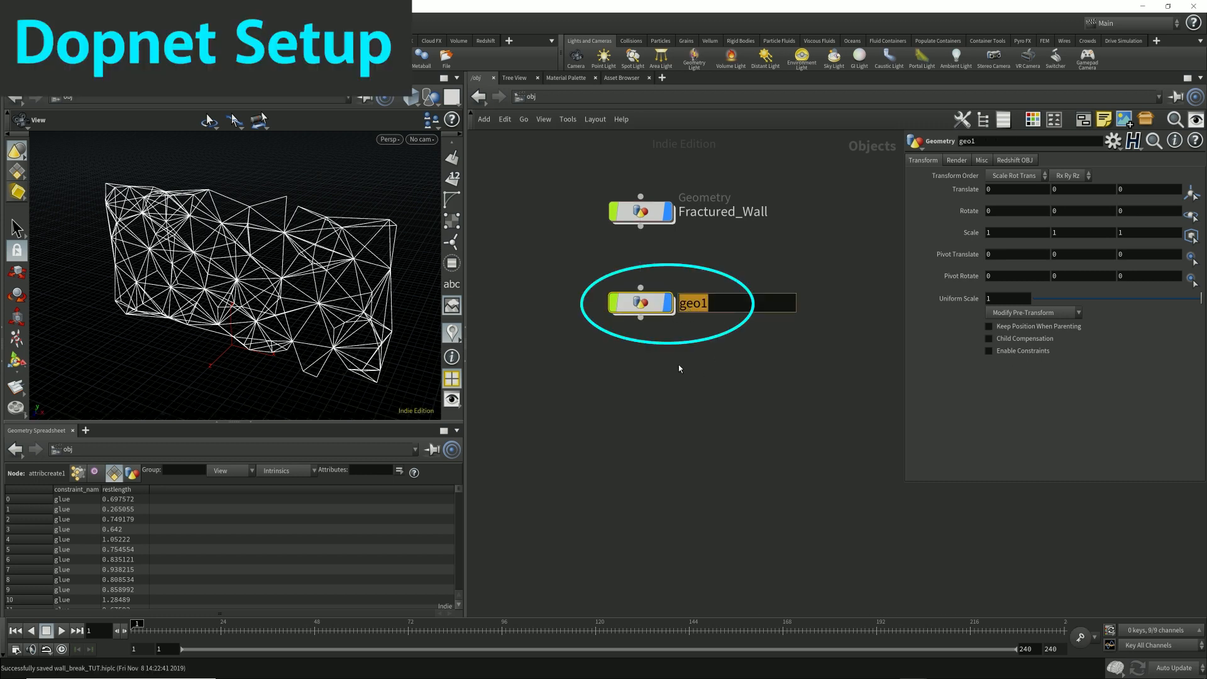
text(SIM)
key(Return)
mouse_move(668, 308)
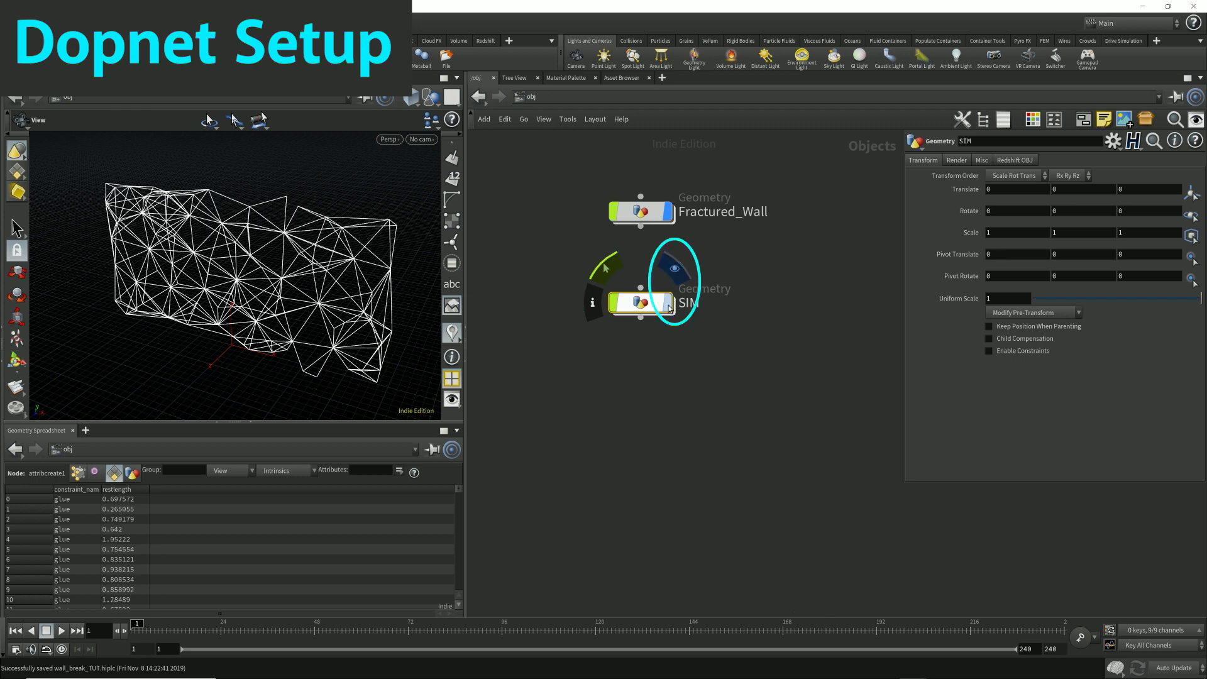
click(670, 308)
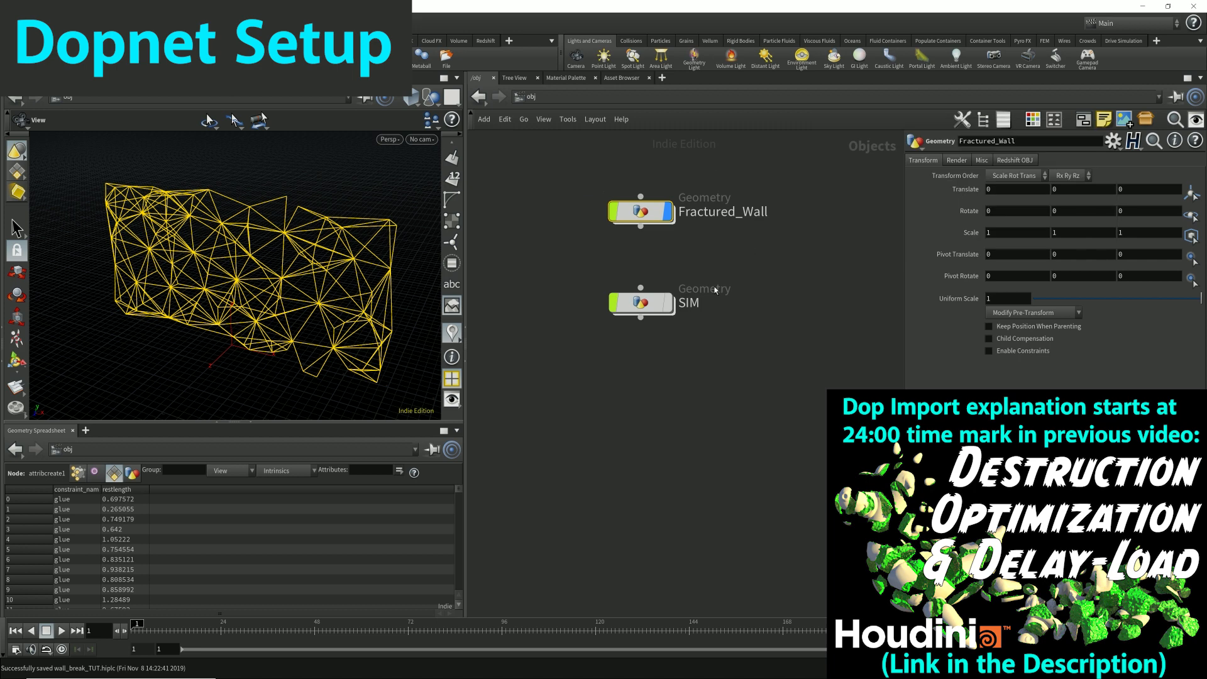
Enter the SIM object and add a DOP Network node.
click(651, 303)
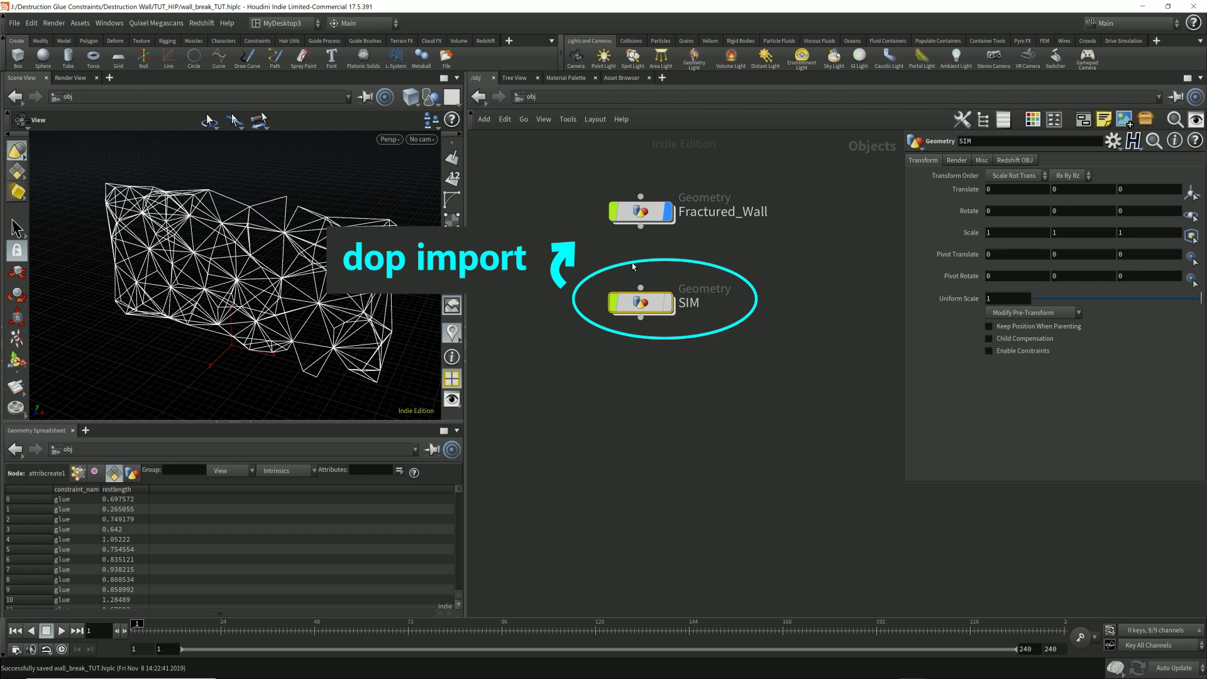
click(641, 211)
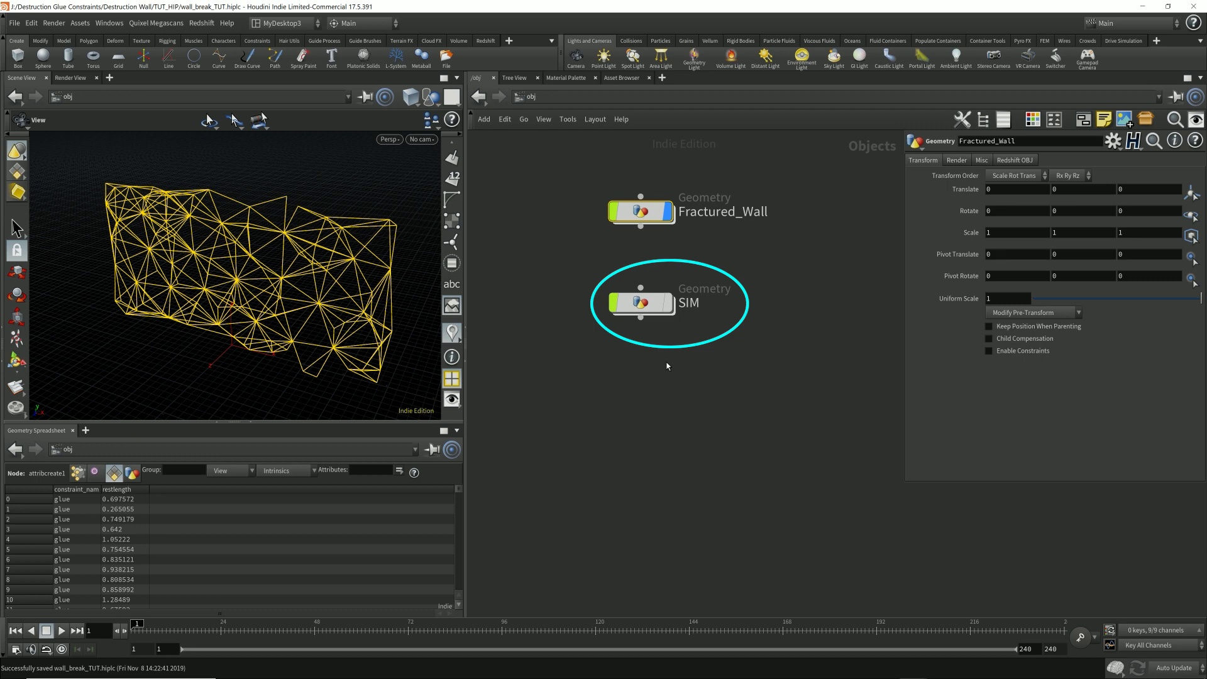
double_click(652, 306)
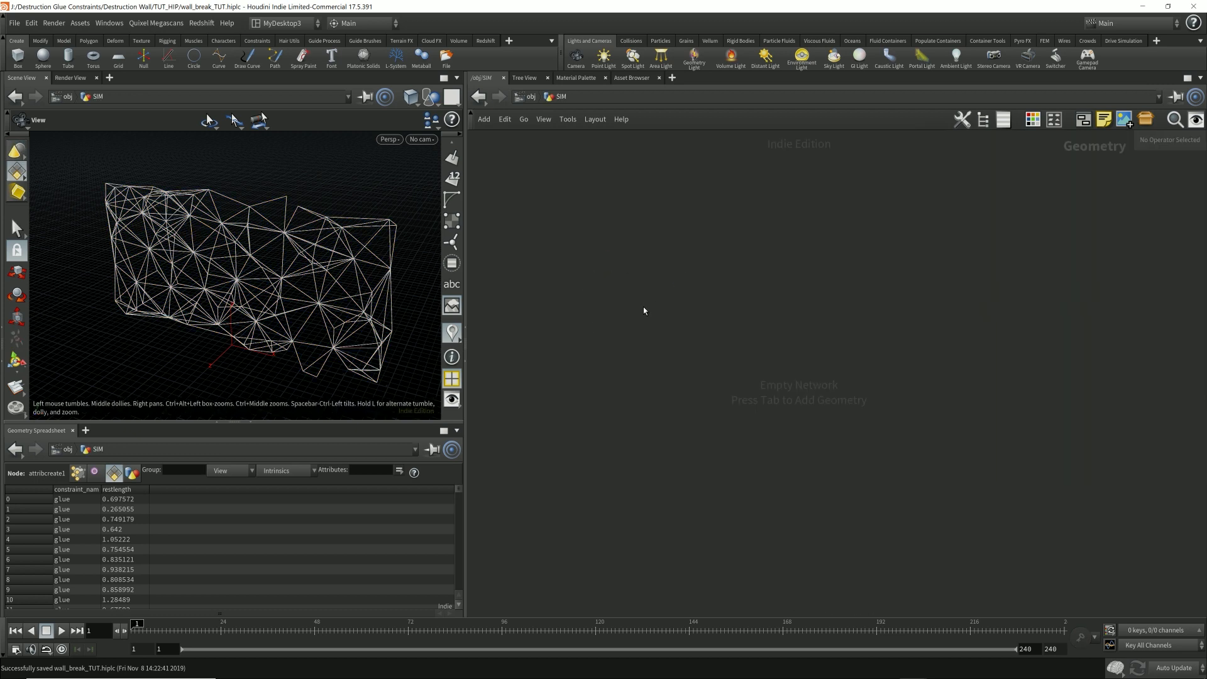
key(Tab)
text(dop)
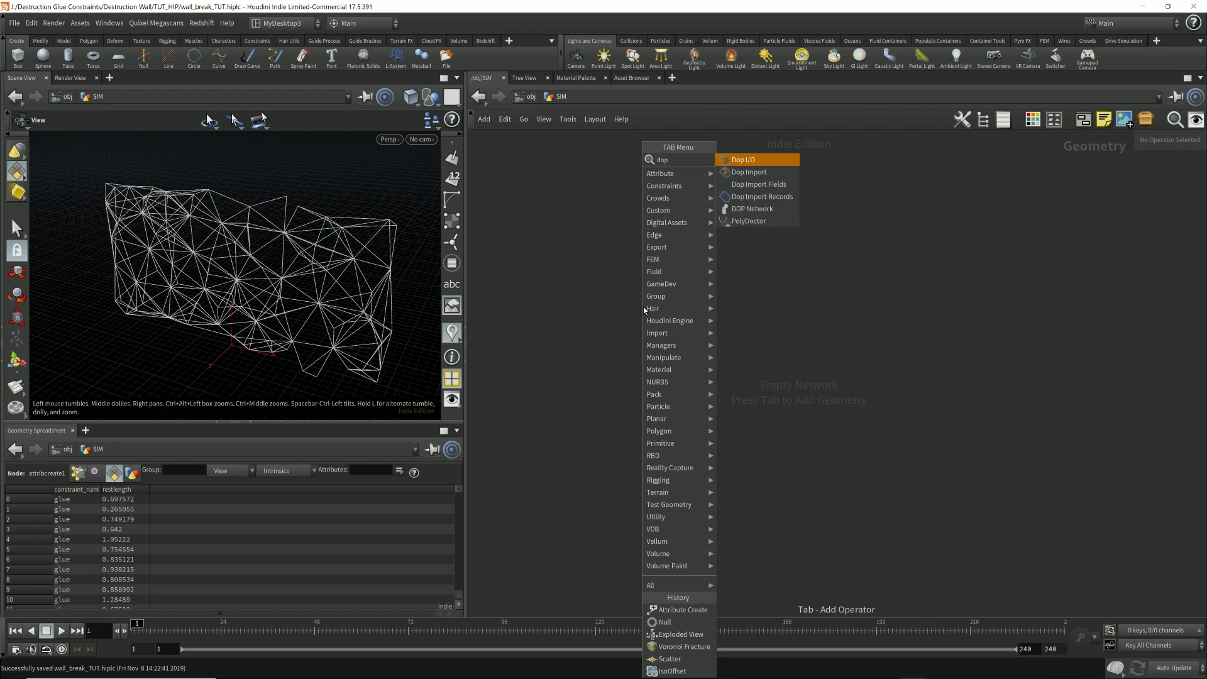
text(ne)
key(Return)
click(713, 301)
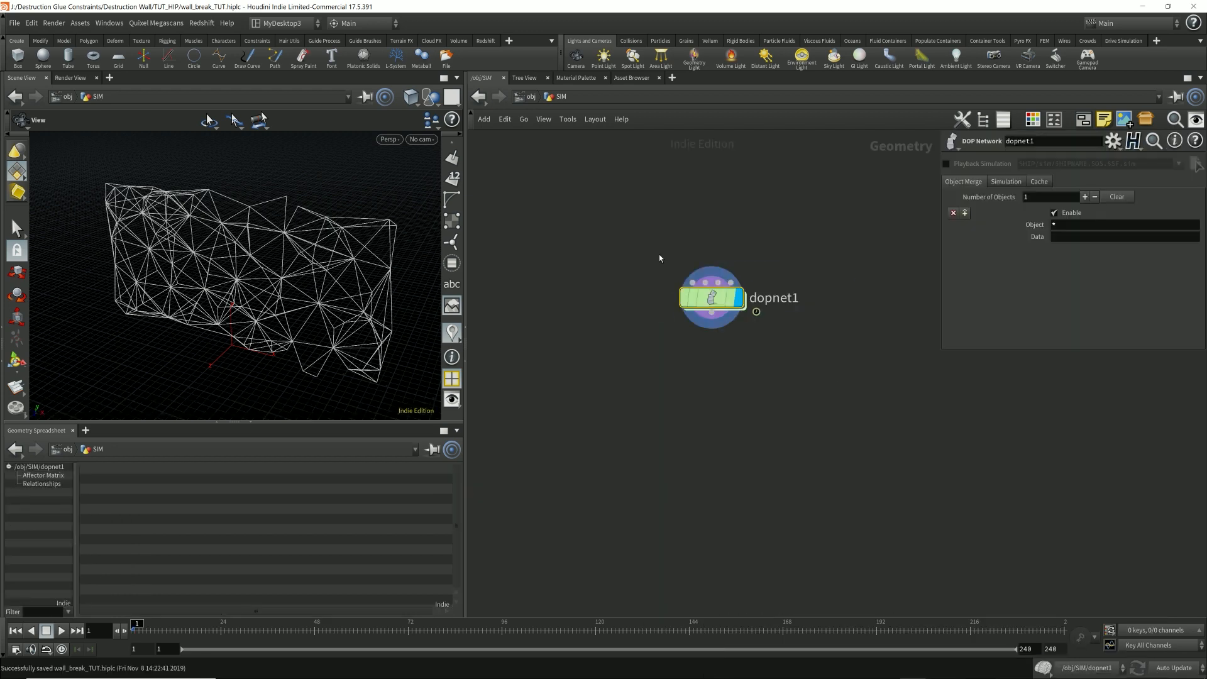
Enter dopnet1 and place an RBD Fractured Object node above the output node.
double_click(714, 300)
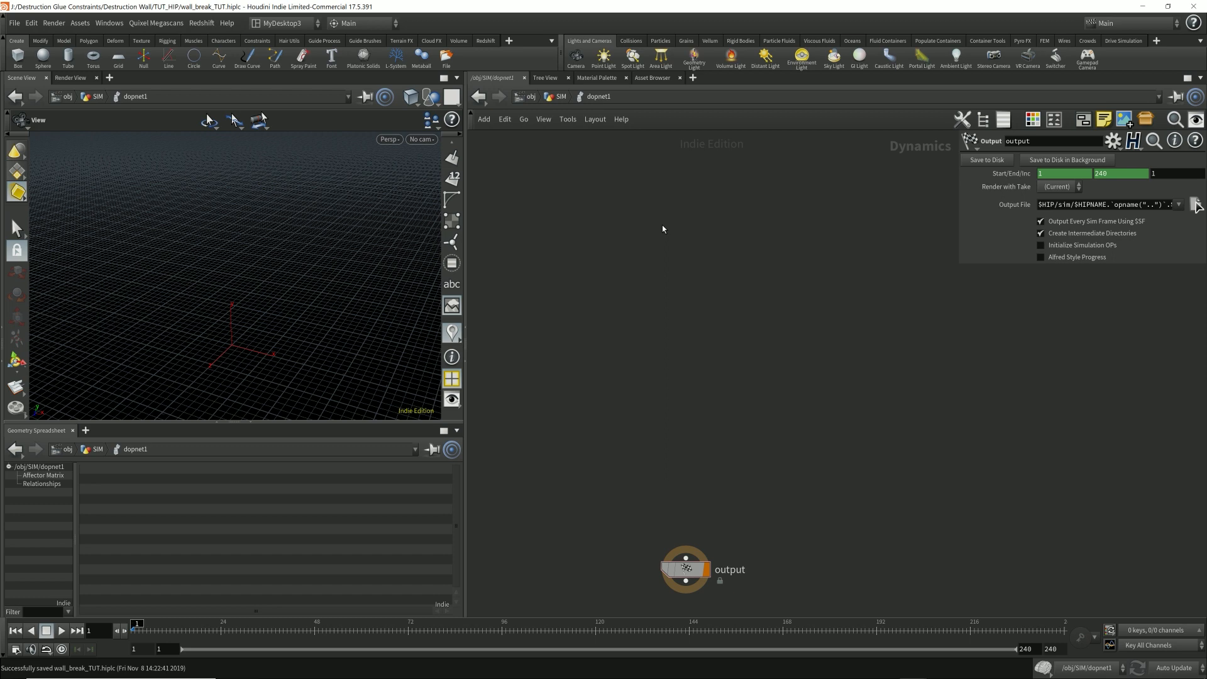
key(Tab)
text(rbd)
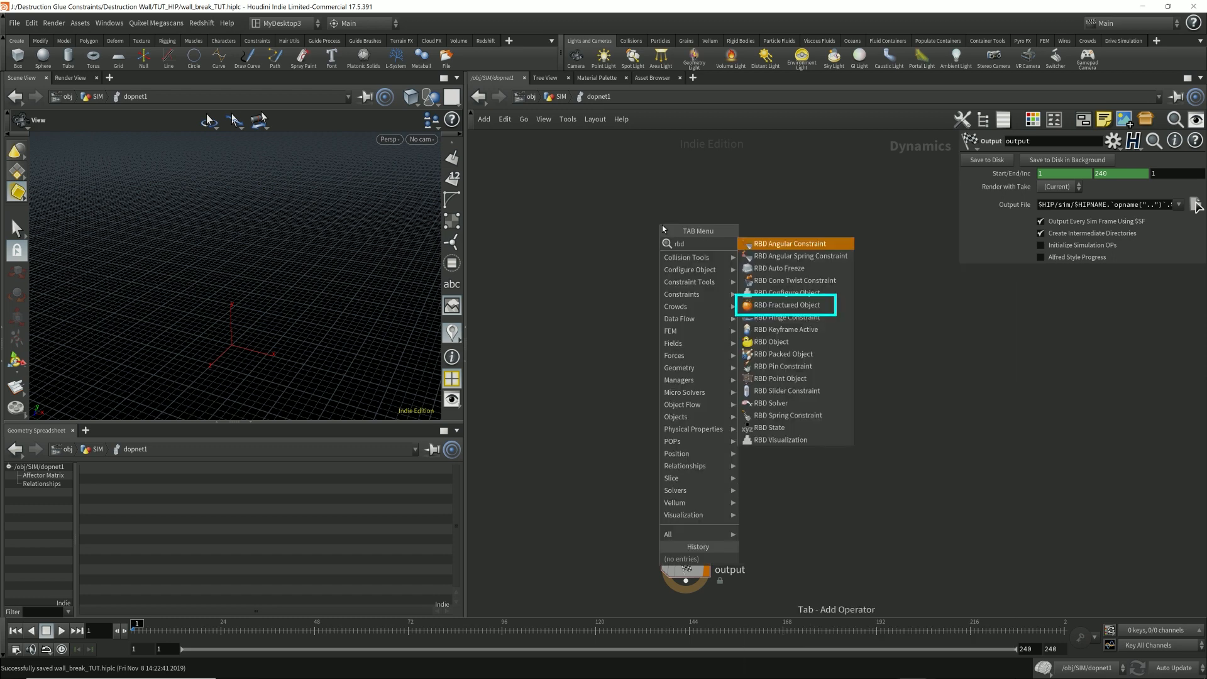
click(803, 307)
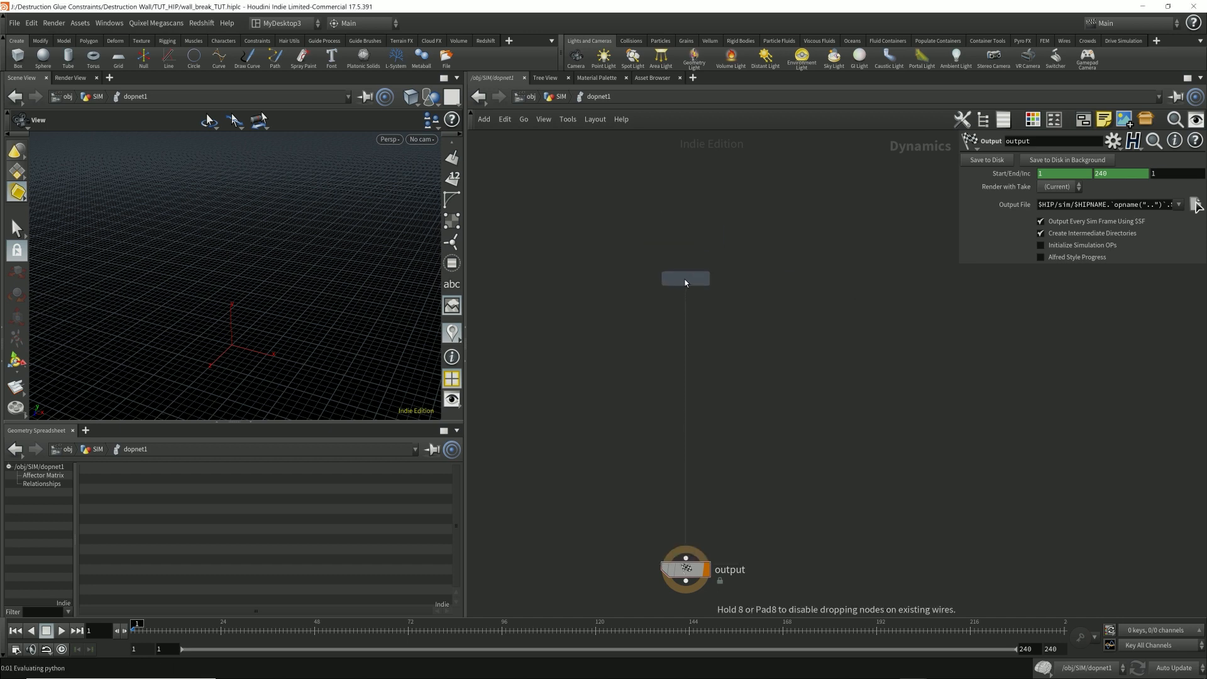
click(685, 279)
Add a Rigid Body Solver node below rbdfracturedobject1.
key(Tab)
text(solver)
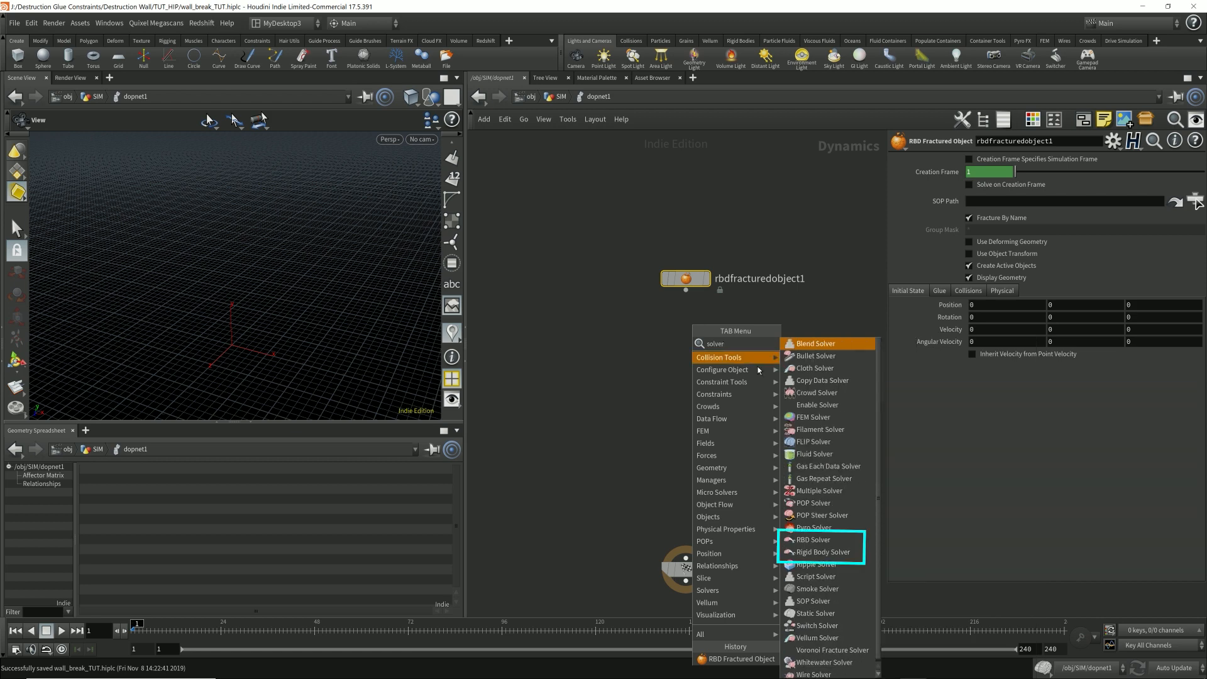
click(823, 552)
click(749, 354)
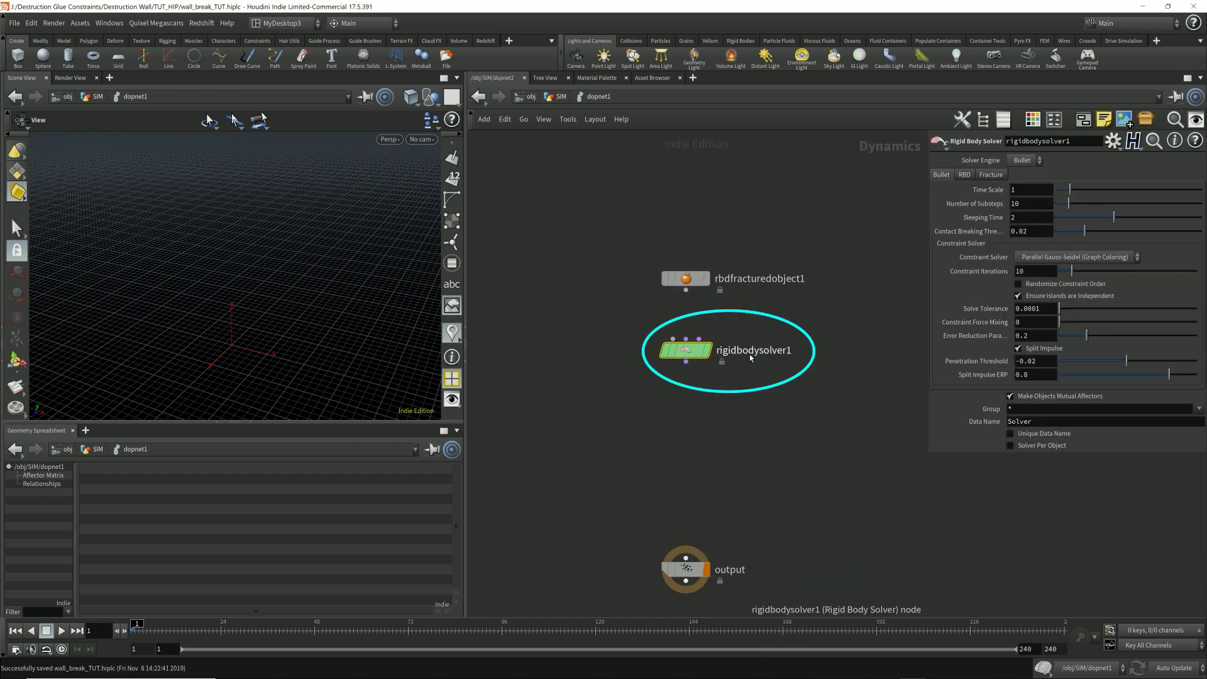
drag(588, 381, 806, 327)
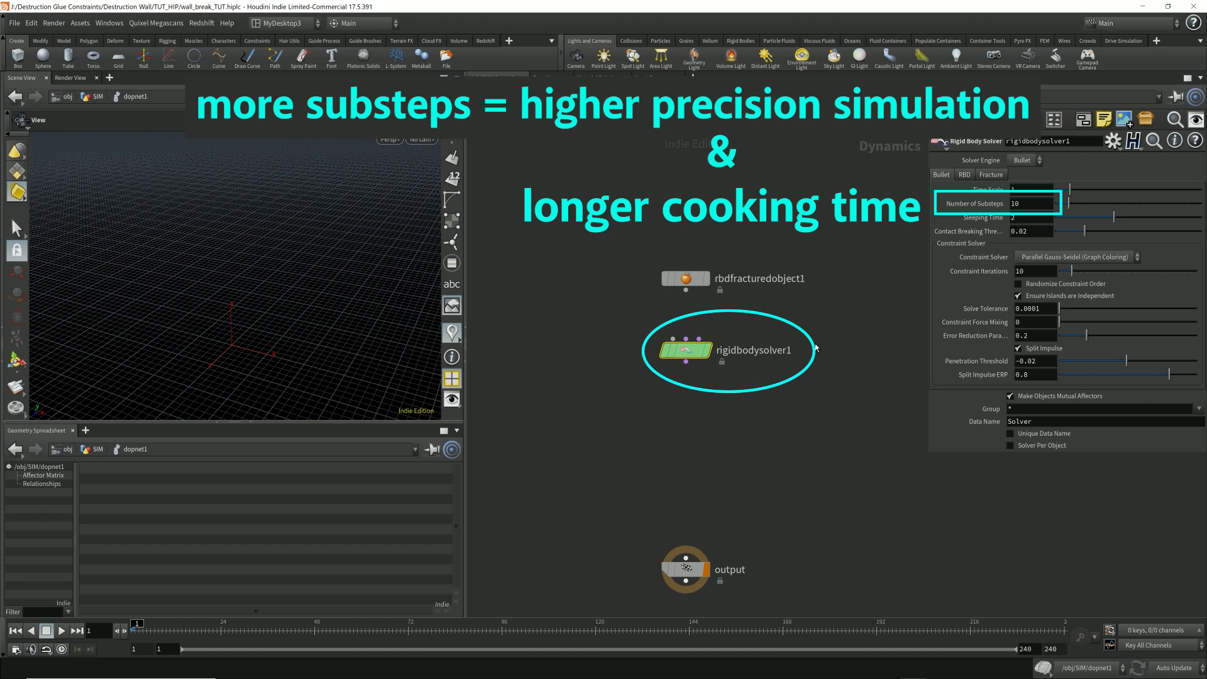
Wire a Gravity Force node between rigidbodysolver1 and output, and connect rbdfracturedobject1 to the solver's first input.
click(687, 368)
click(669, 406)
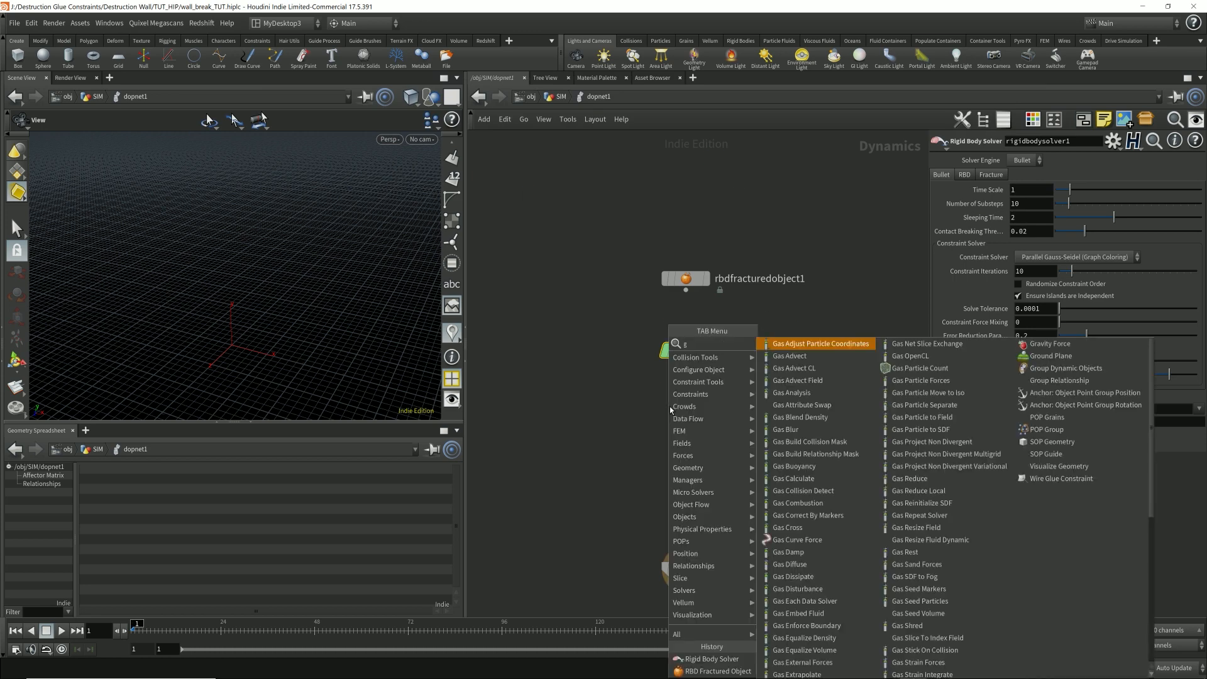
text(grav)
key(Return)
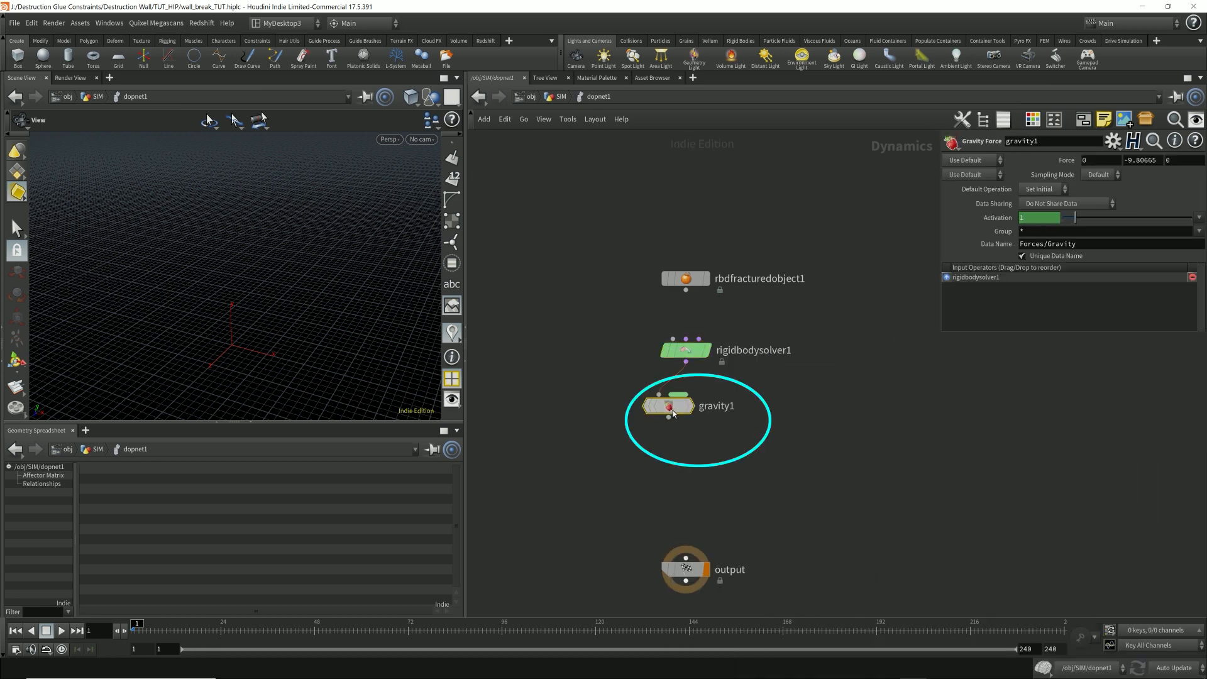
click(685, 430)
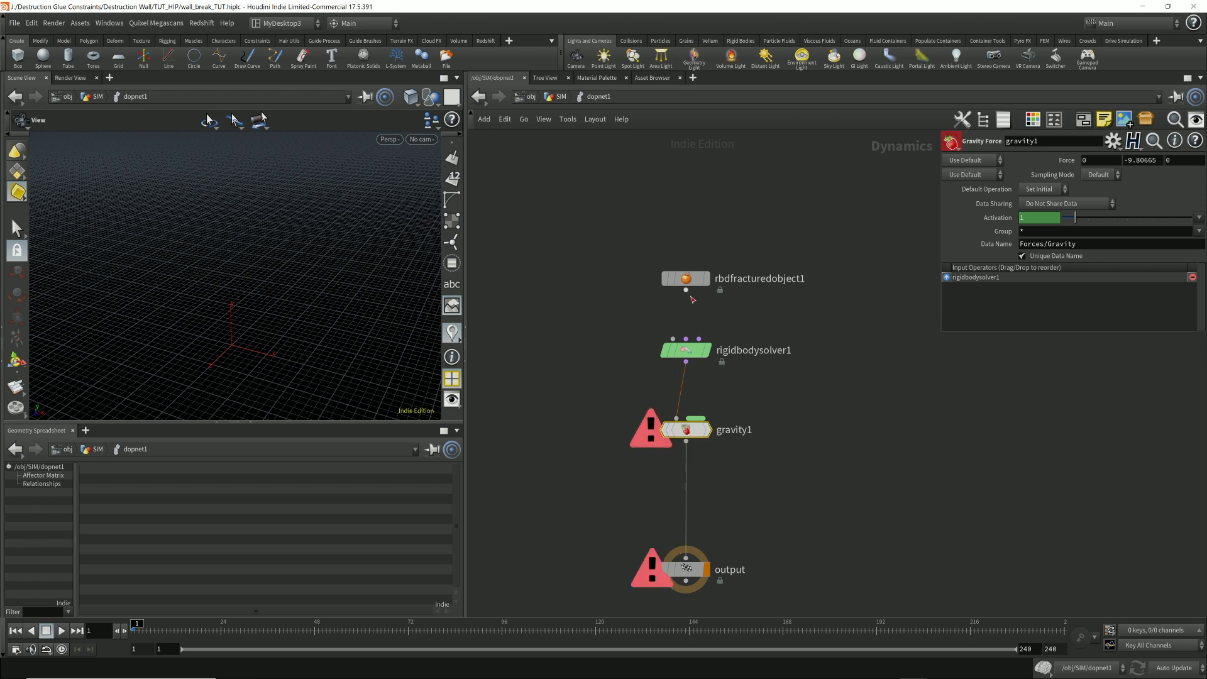
click(685, 290)
click(672, 338)
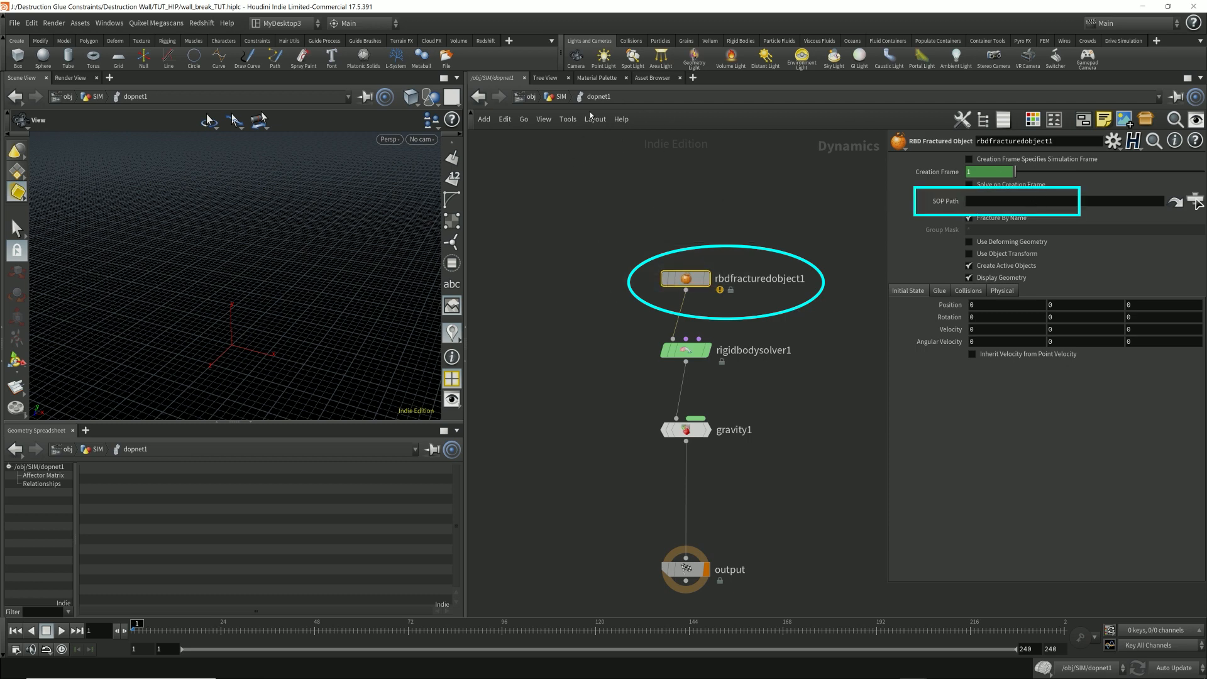
Return to the SIM network, widen the network editor and add an Object Merge node beside dopnet1.
click(561, 97)
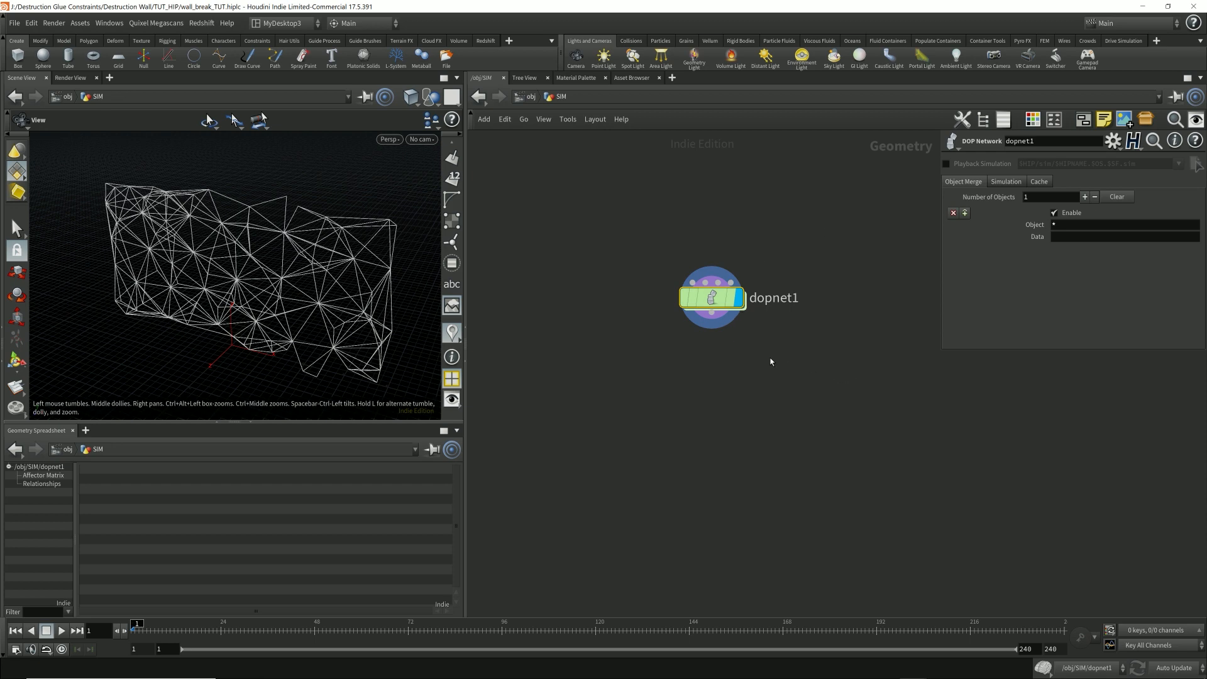
middle_drag(772, 362, 1000, 512)
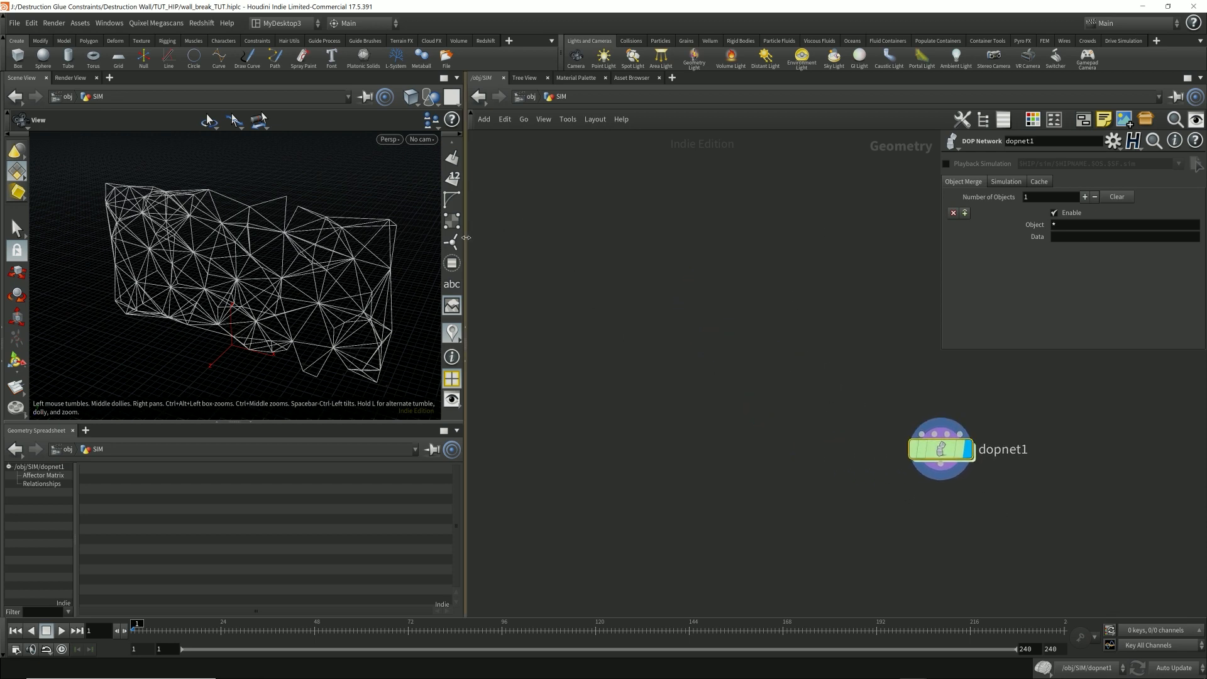
drag(465, 239, 398, 239)
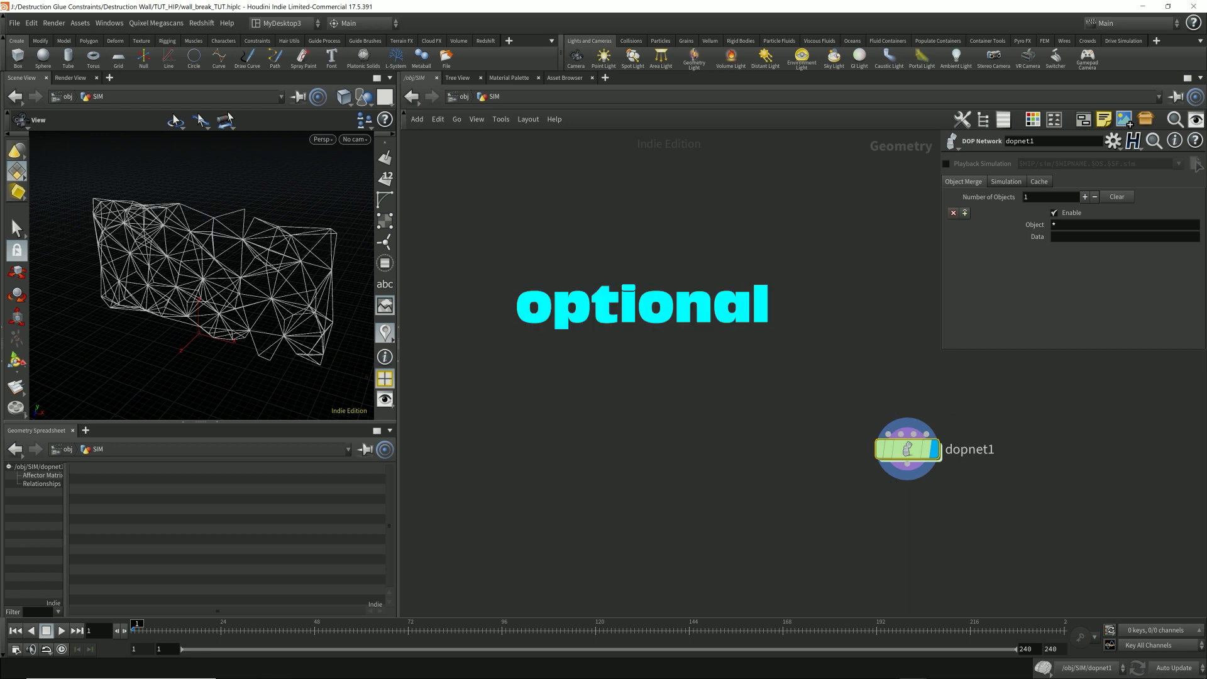
key(Tab)
text(obj)
key(Return)
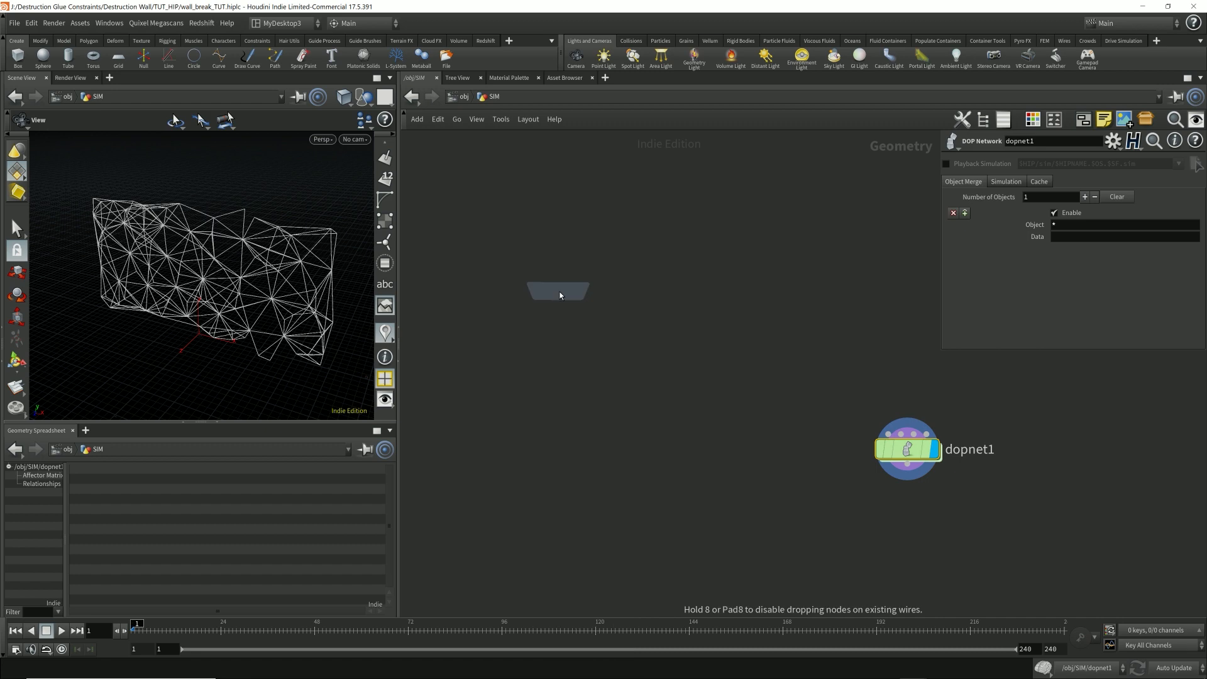
click(496, 318)
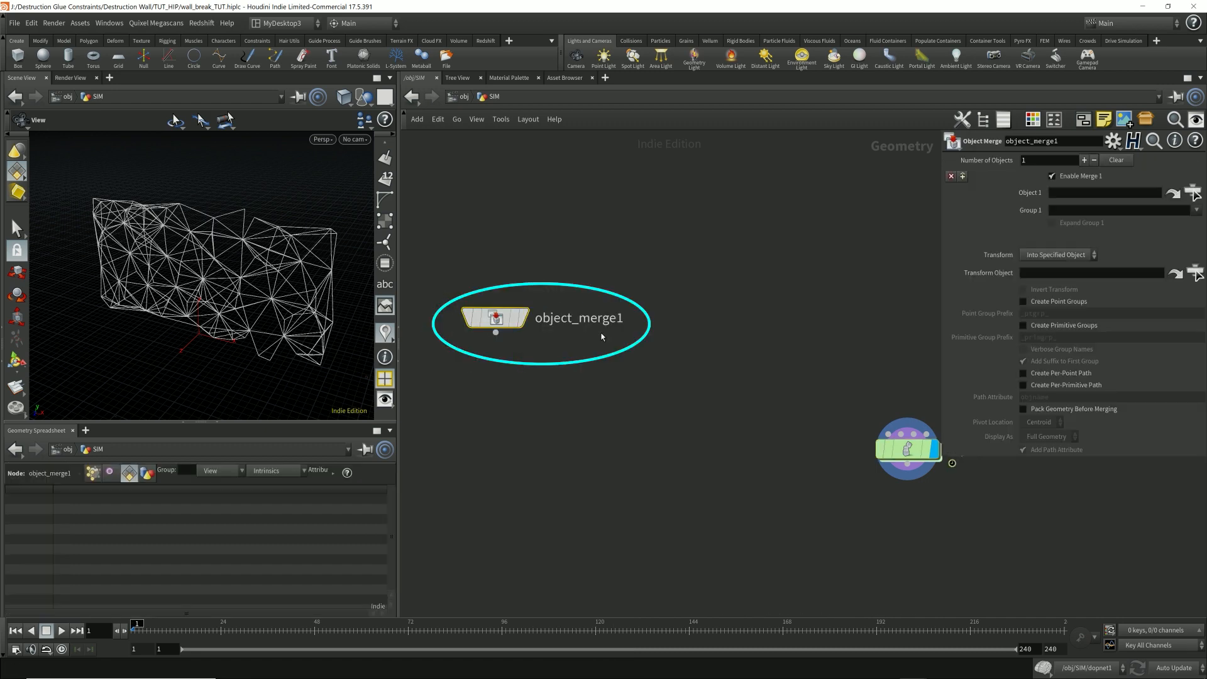
Rename the Object Merge node as Fractured_Wall.
double_click(590, 318)
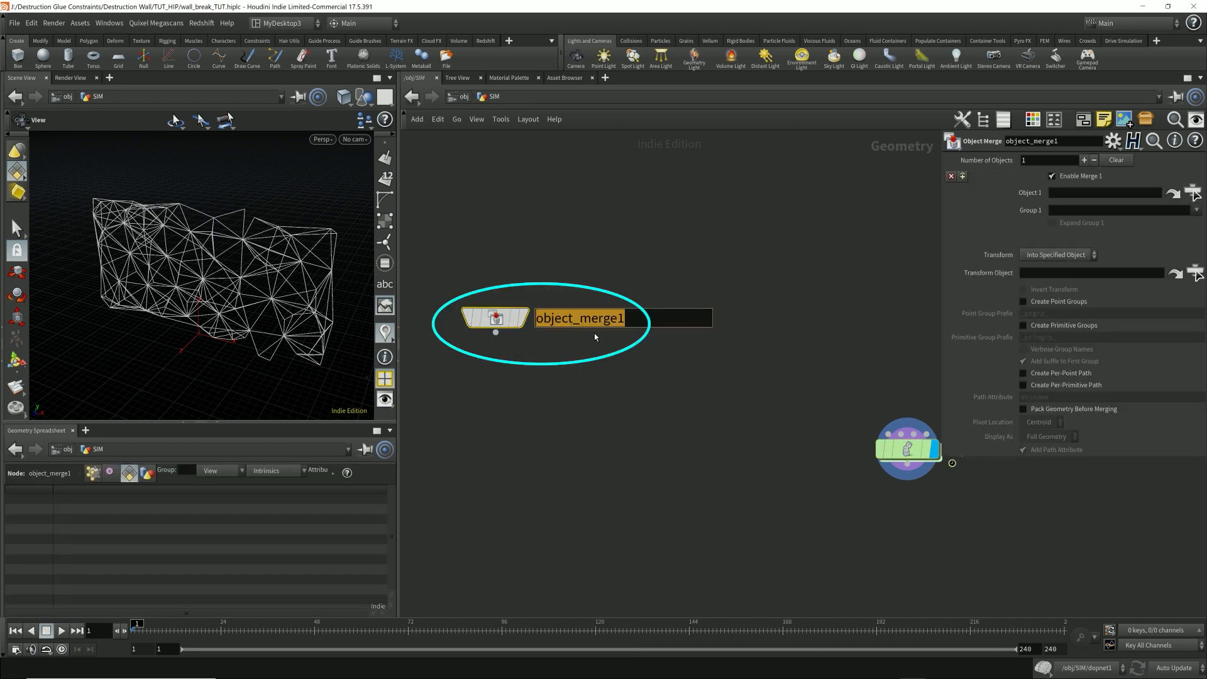
text(Fractured_Wall)
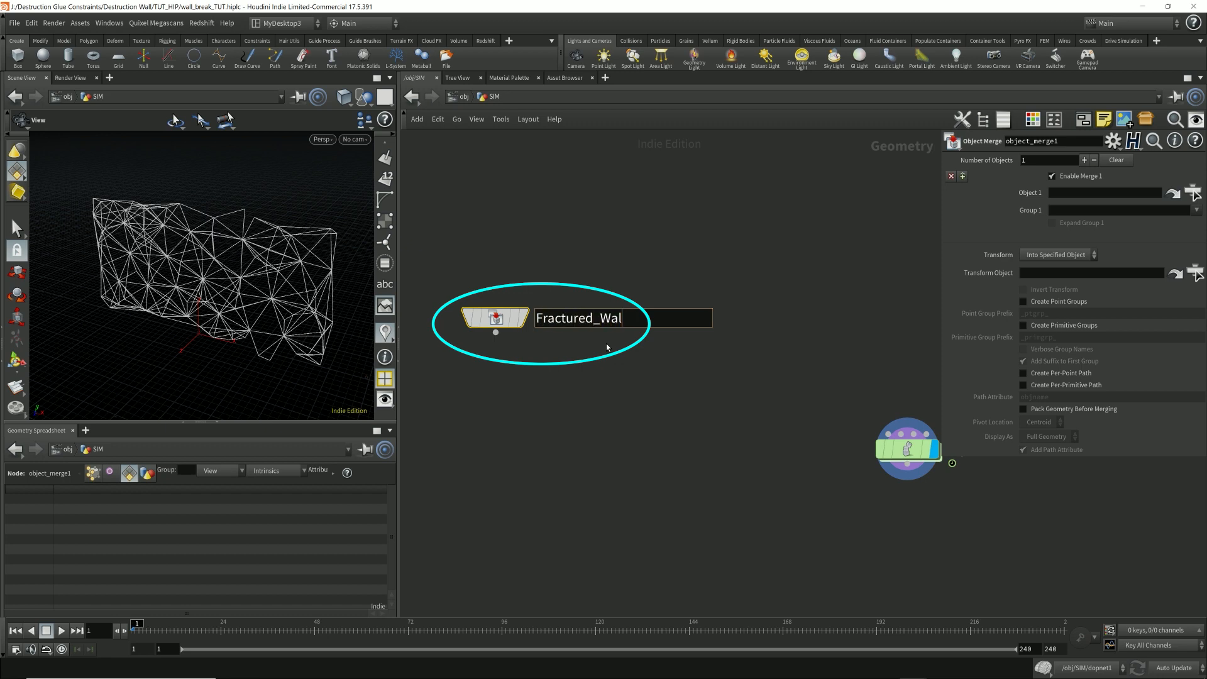
key(Return)
Set Object 1 of the merge node to OUT_Fractured_Geo from the Fractured_Wall object.
click(1193, 194)
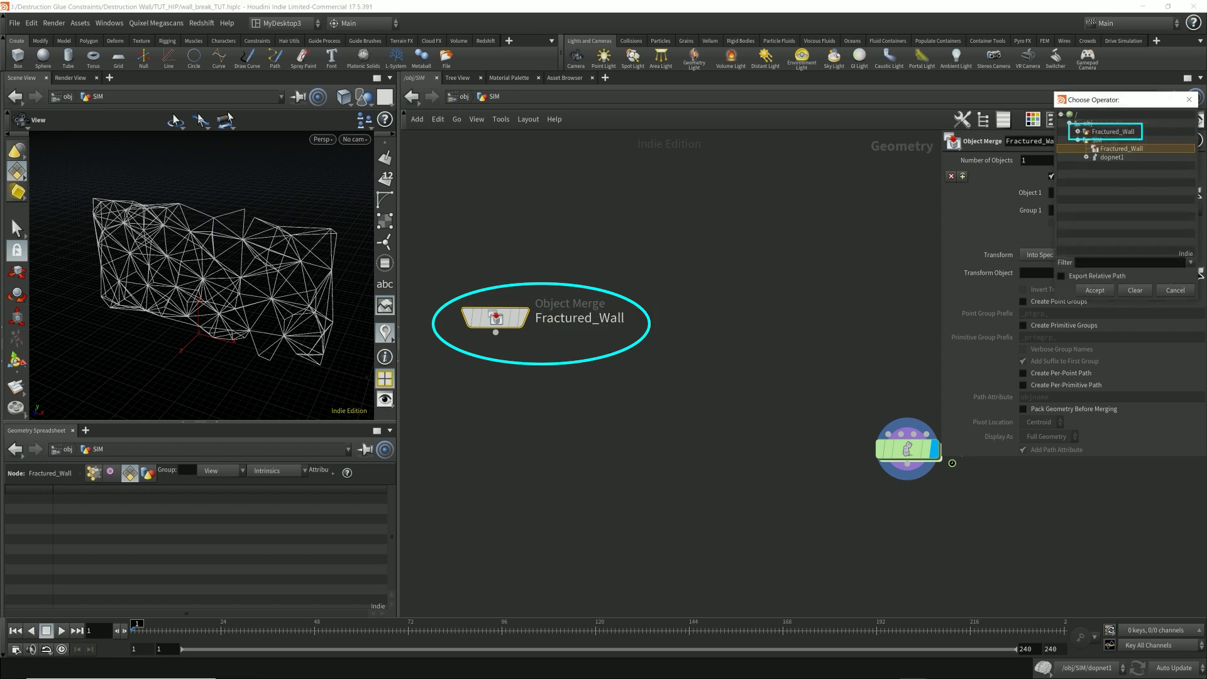
click(1092, 133)
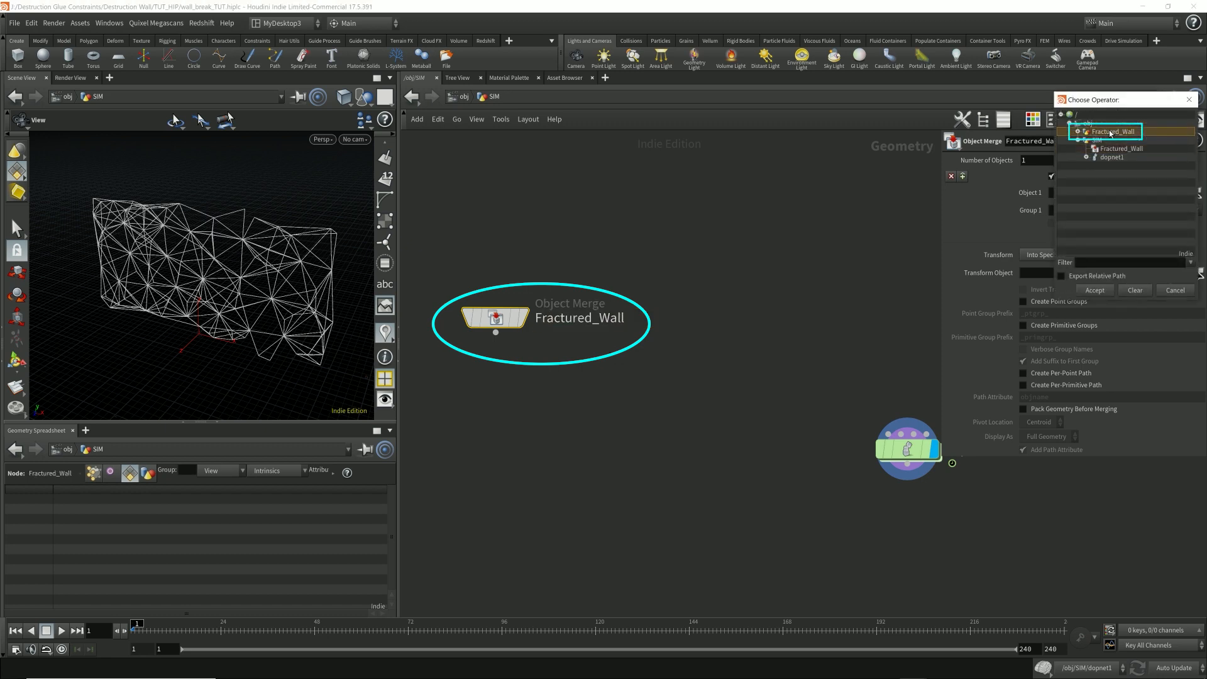
click(1078, 132)
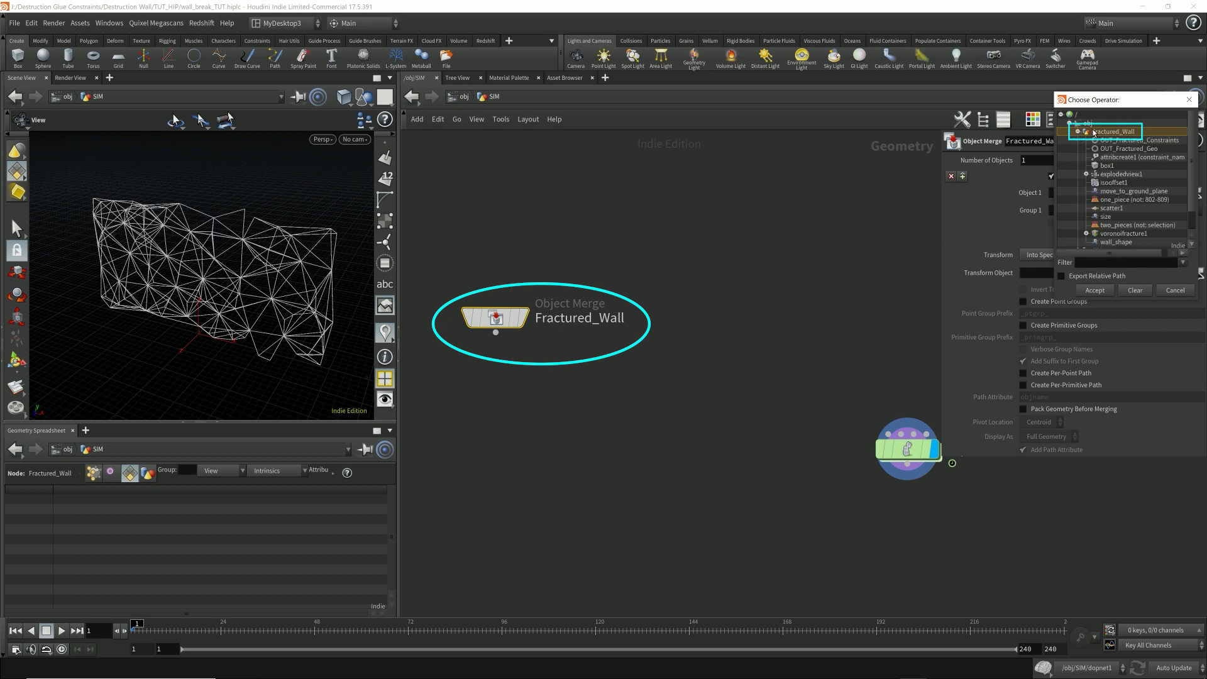
click(1154, 151)
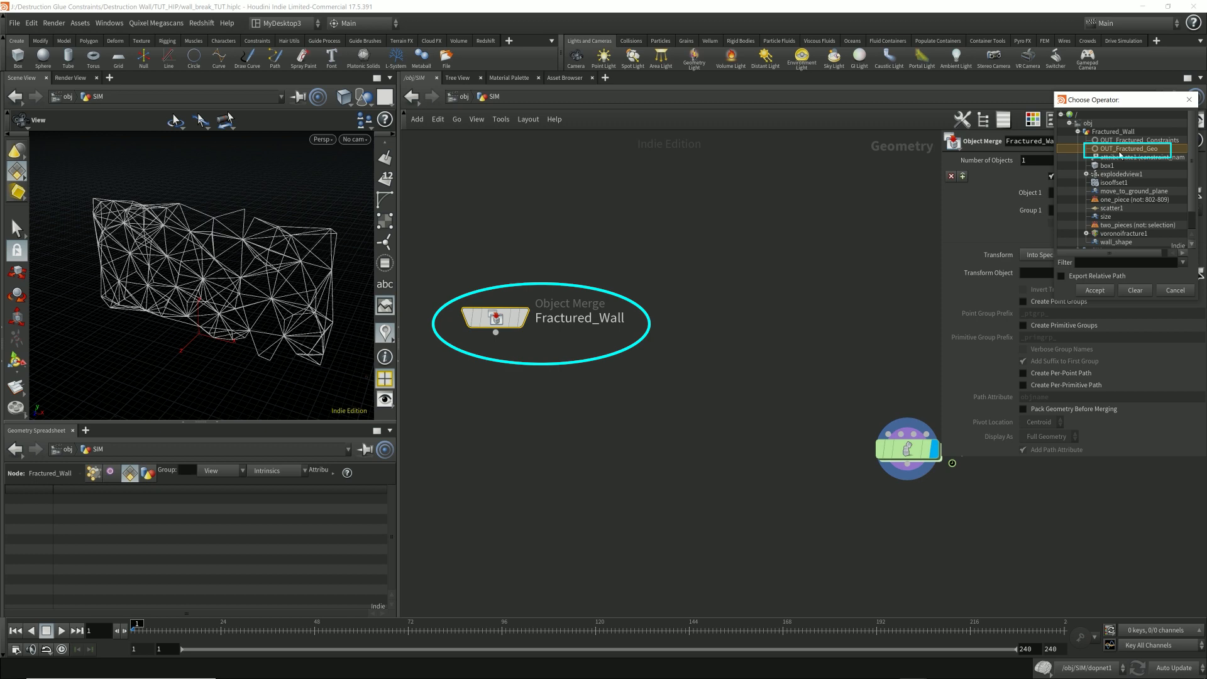
double_click(1120, 150)
Rename the merge node as Fractured_Wall_Geo and set its Transform to Into This Object.
double_click(578, 317)
text(_Geo)
key(Return)
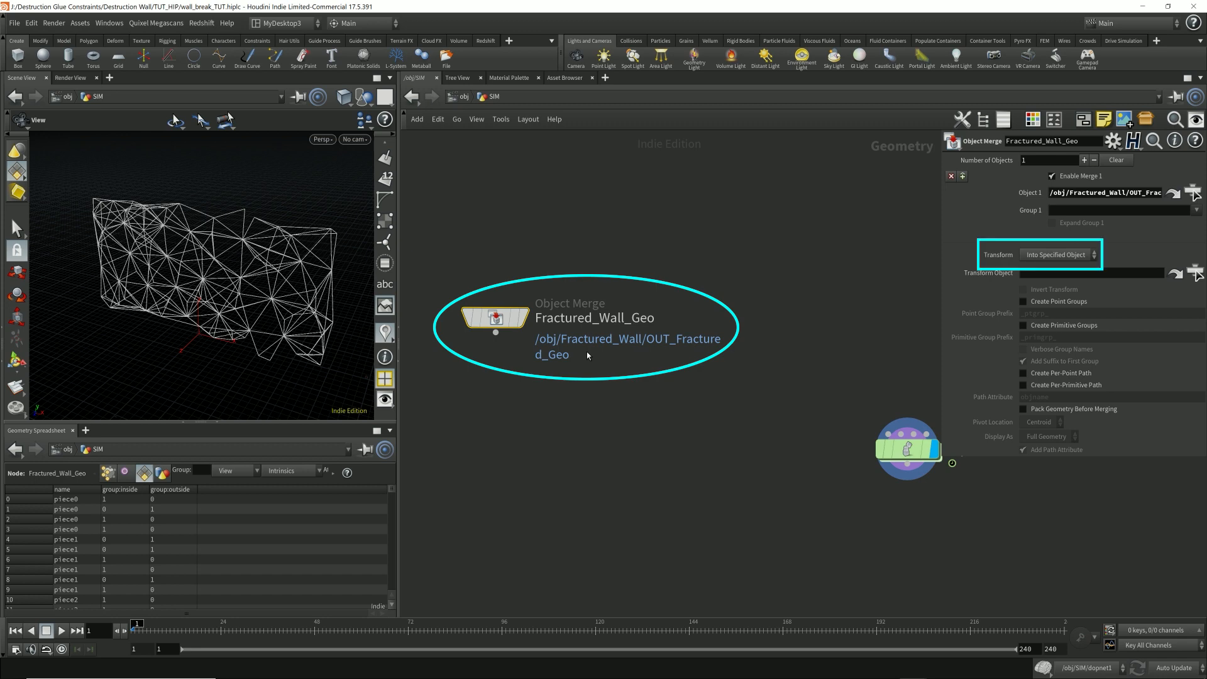
click(1056, 255)
click(1051, 278)
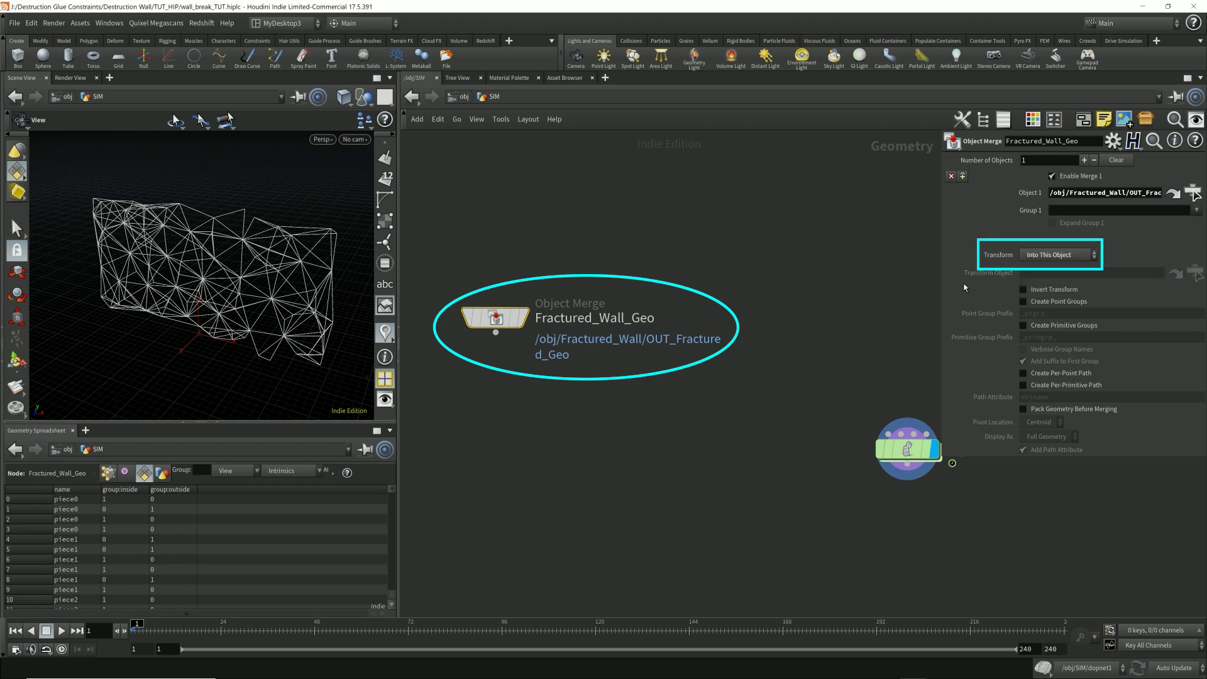
Add a Null node below Fractured_Wall_Geo, connected to its output, and name it OUT_Fractured_Wall_Geo.
right_click(496, 332)
text(null)
key(Return)
click(495, 424)
double_click(540, 425)
text(OUT_Fractured_Wall_Geo)
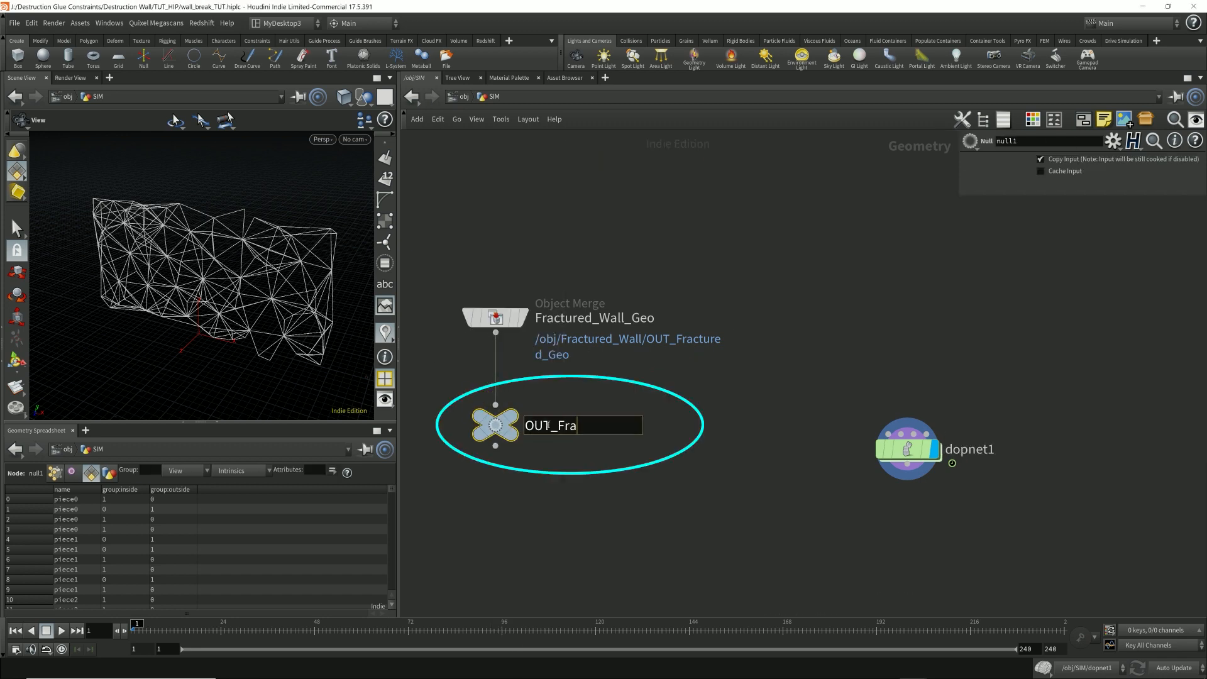
key(Return)
Move dopnet1 lower and duplicate the Object Merge and Null pair beside the original.
drag(907, 449, 902, 544)
drag(524, 301, 468, 462)
alt+drag(495, 318, 792, 318)
Rename the copied nodes as Fractured_Wall_Constraints and OUT_Fractured_Wall_Constraints.
double_click(943, 318)
text(Constraints)
key(Return)
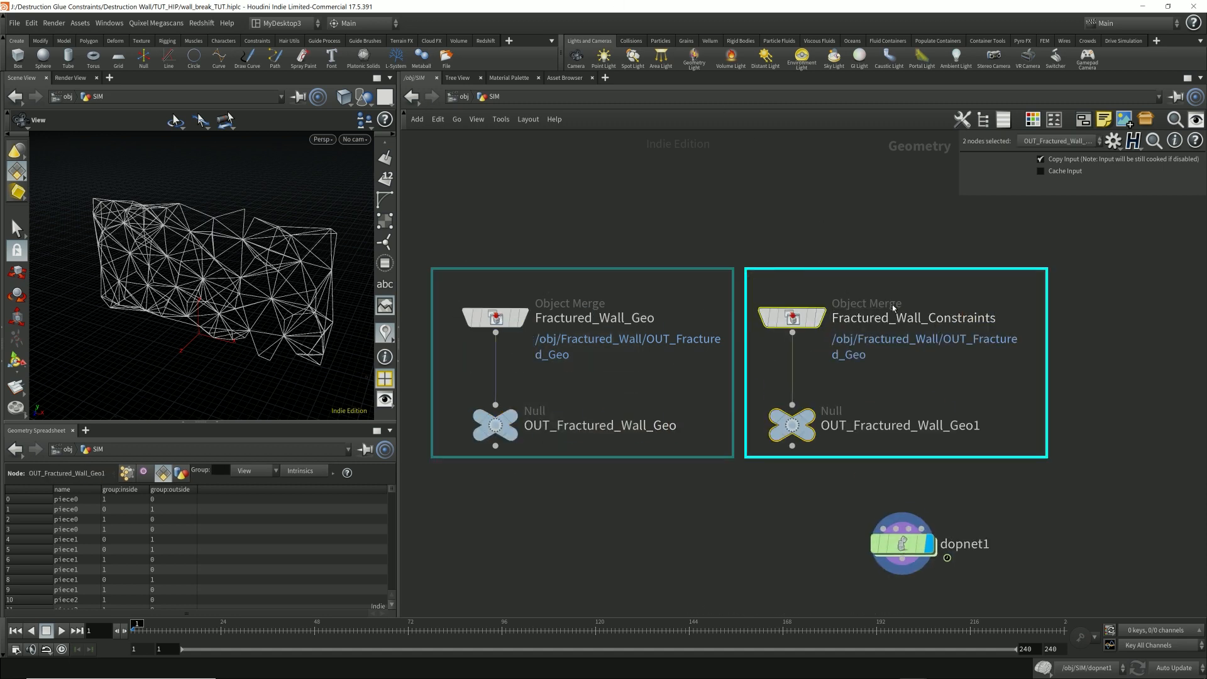
double_click(965, 425)
text(Constraints)
key(Return)
Set Object 1 of Fractured_Wall_Constraints to OUT_Fractured_Constraints from the Fractured_Wall object.
middle_drag(712, 276, 666, 276)
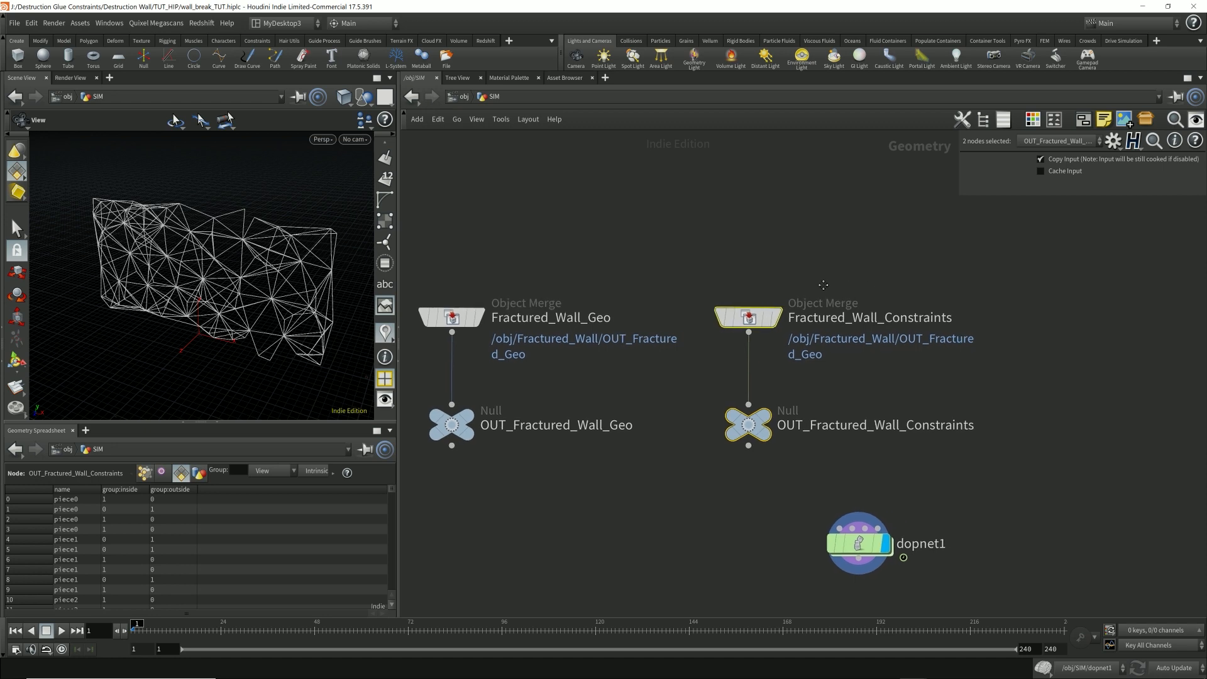
drag(666, 273, 828, 333)
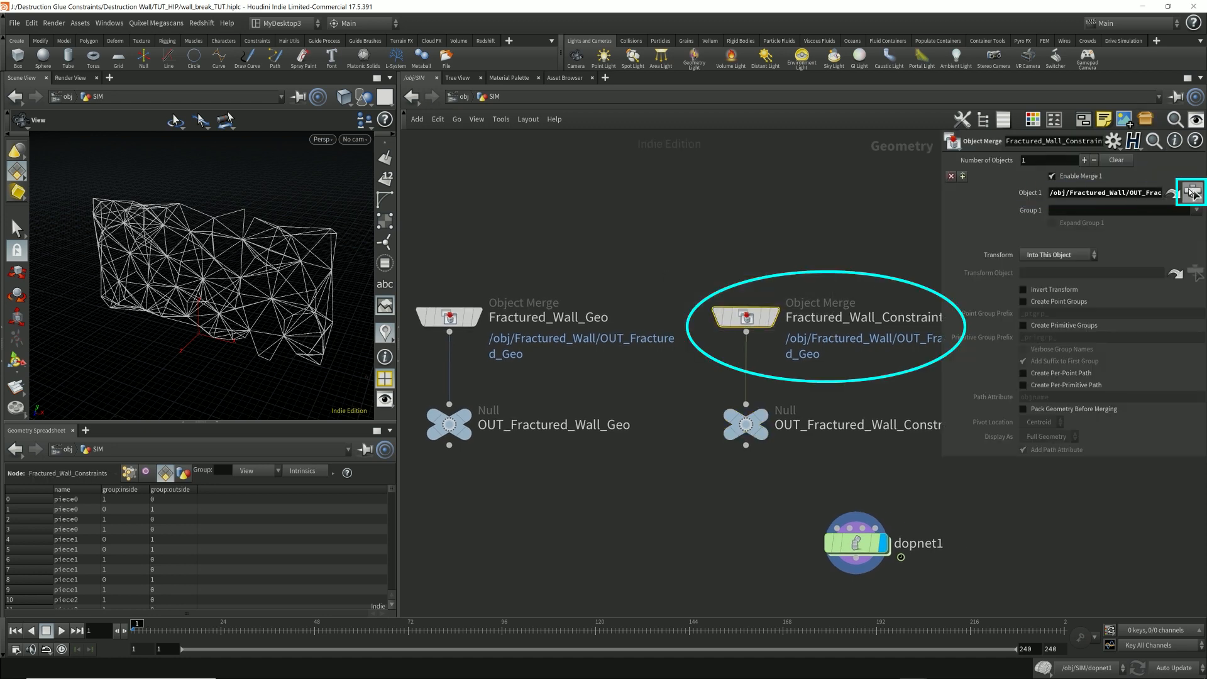
click(1189, 194)
click(1149, 141)
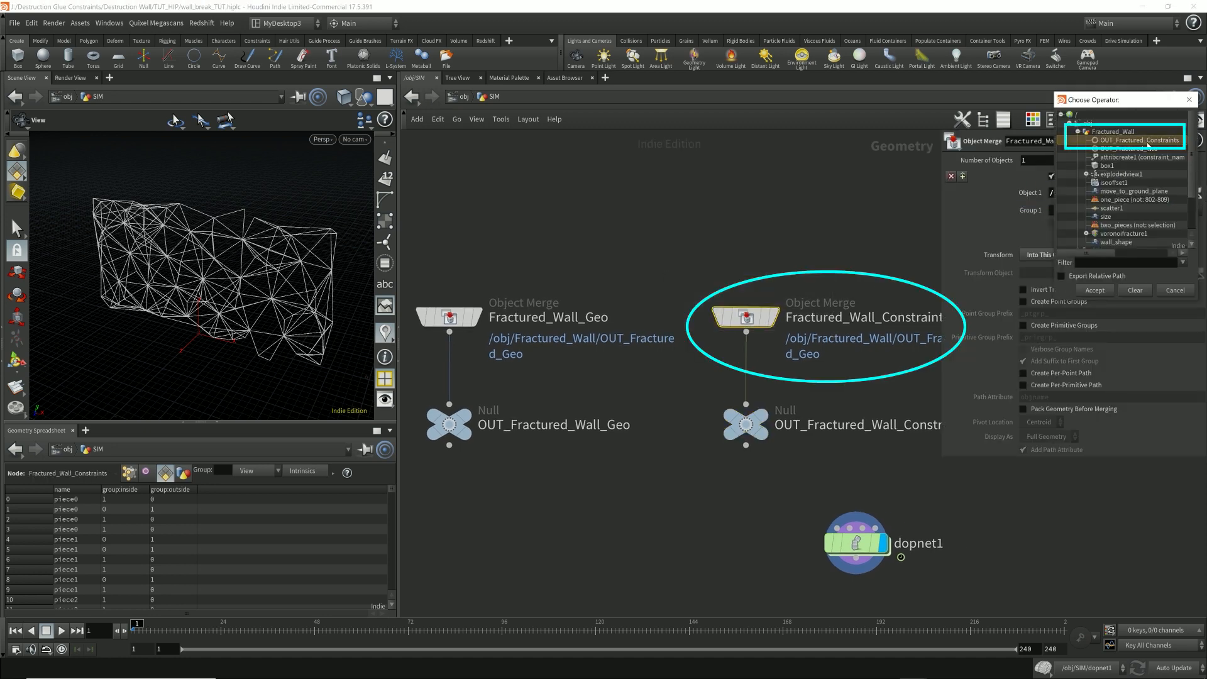
double_click(1164, 143)
Center dopnet1 below the two node chains and take a look inside it.
drag(856, 544, 594, 557)
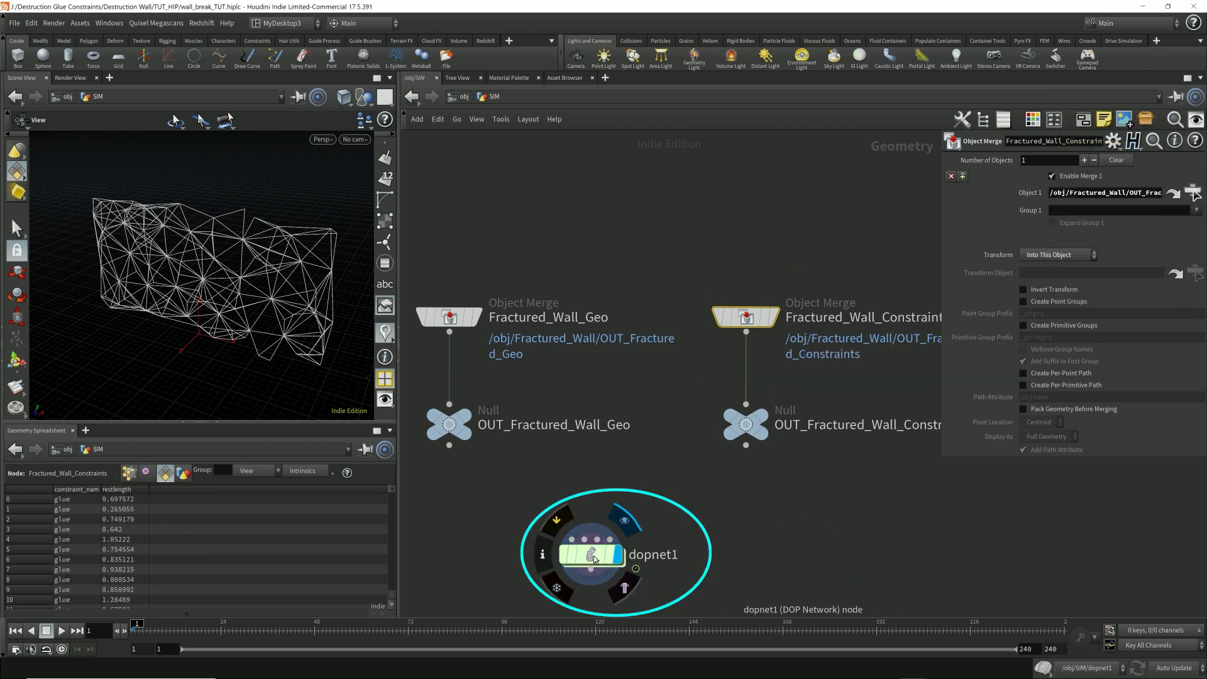
double_click(594, 557)
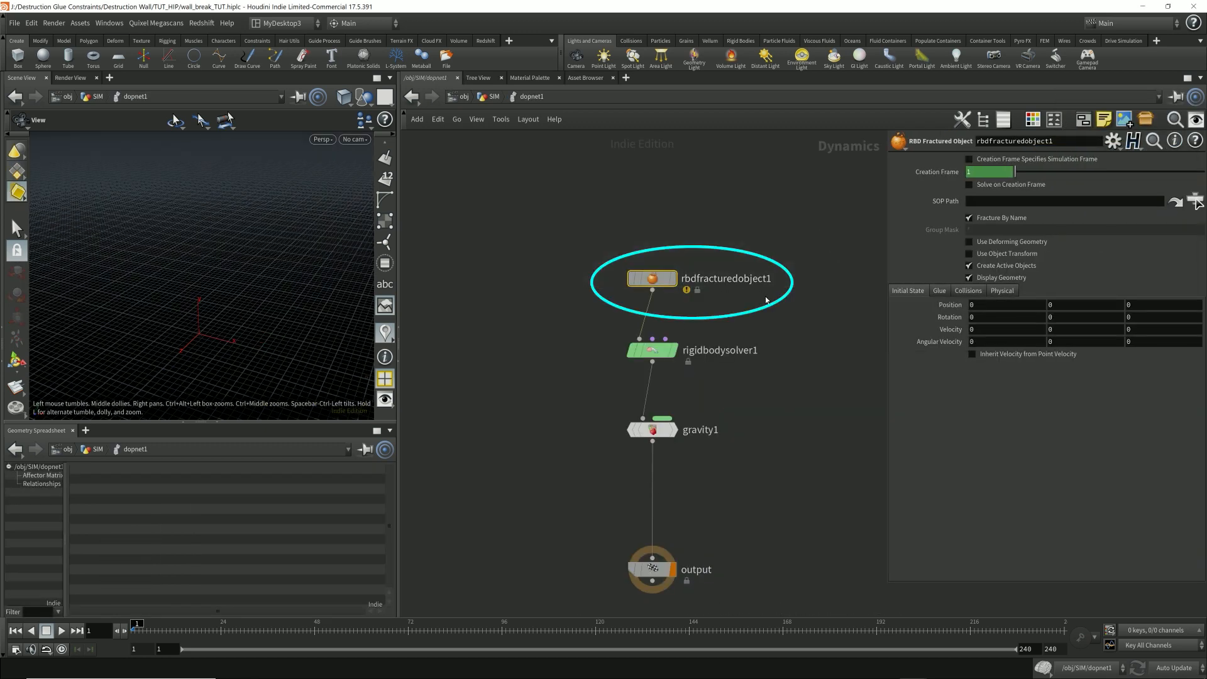
key(u)
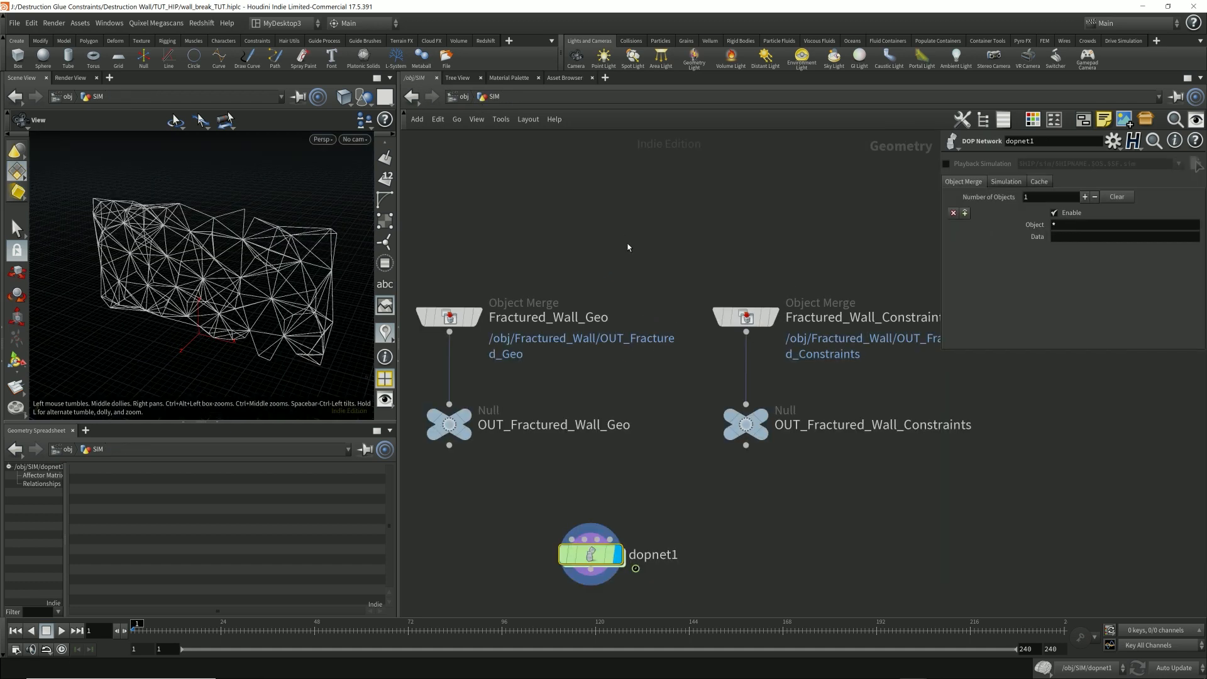
Jump to the source network of Fractured_Wall_Geo and color the OUT_Fractured_Geo and OUT_Fractured_Constraints nulls blue.
click(449, 316)
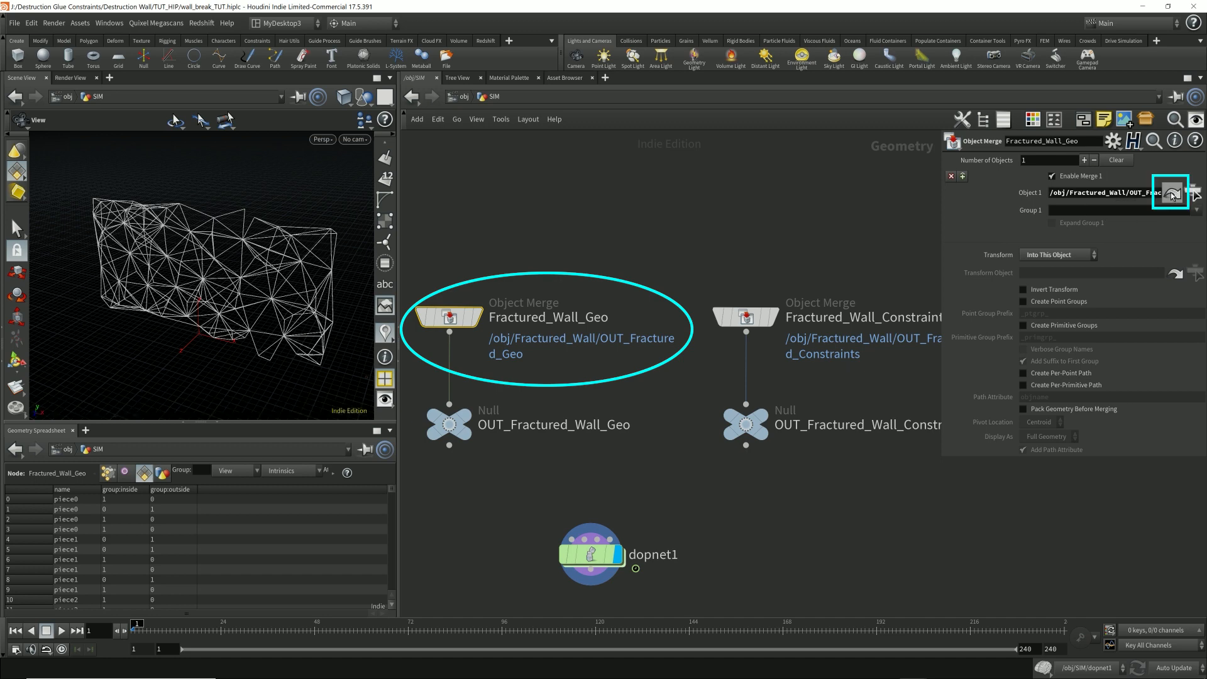
click(1171, 195)
drag(881, 387, 598, 295)
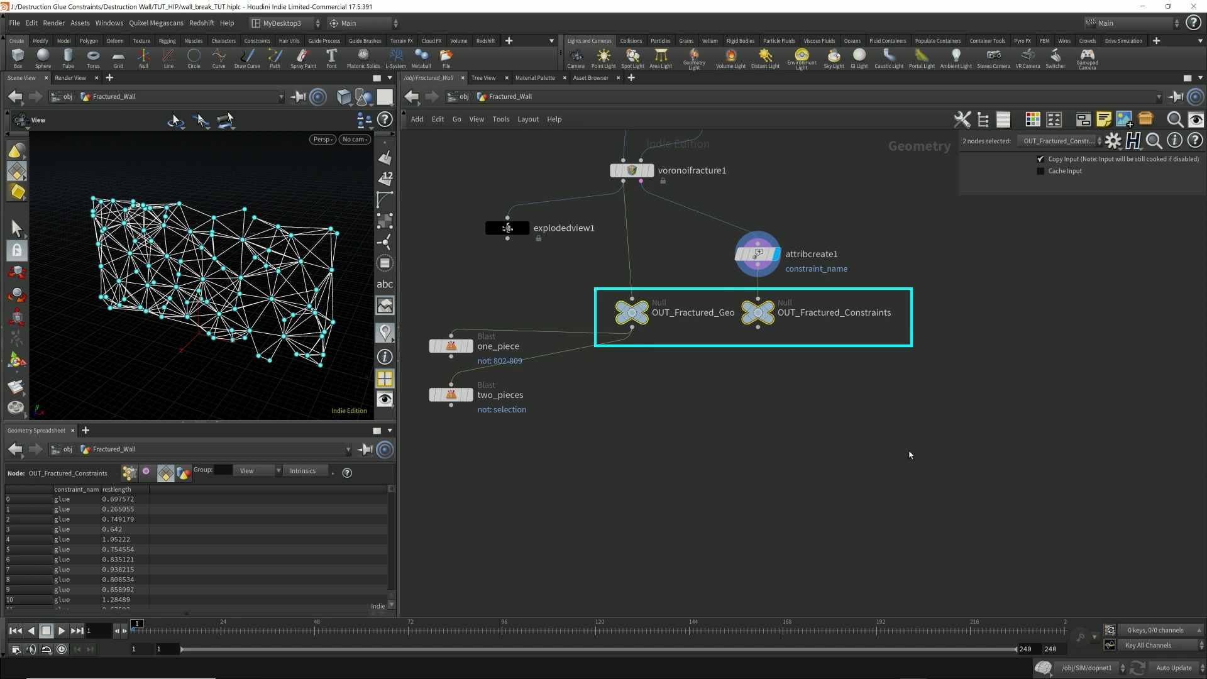
click(1032, 118)
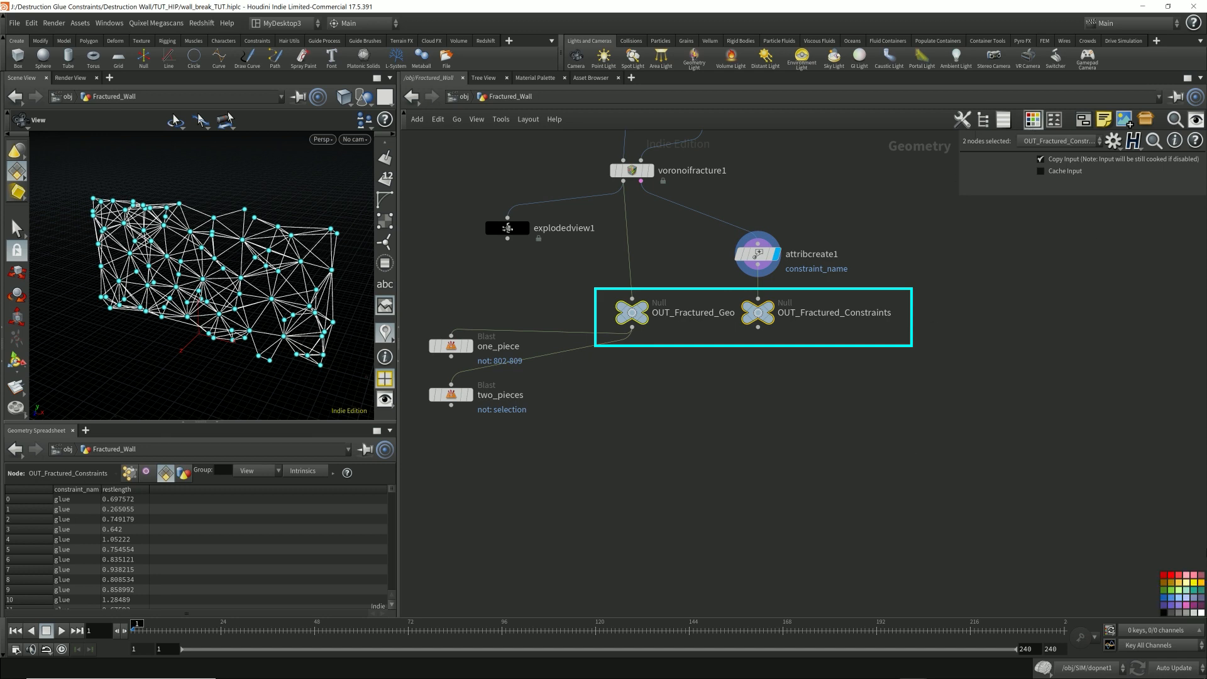
click(1162, 599)
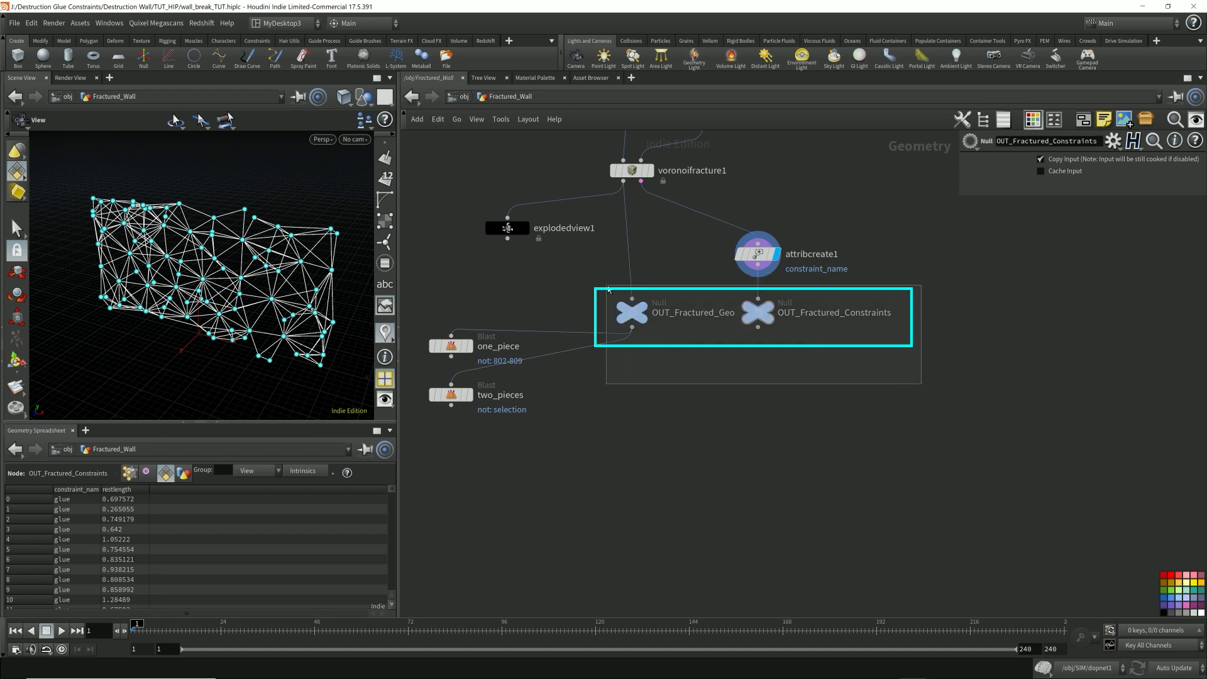
drag(655, 340, 605, 288)
drag(833, 346, 723, 295)
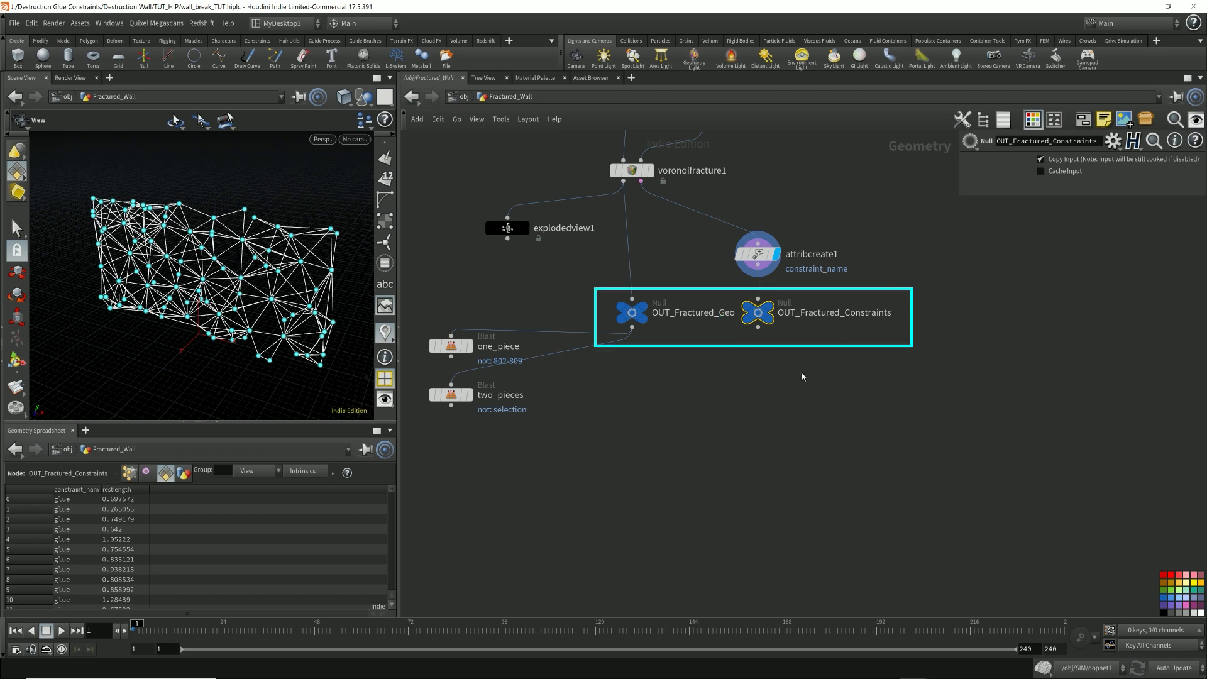
drag(816, 366, 602, 300)
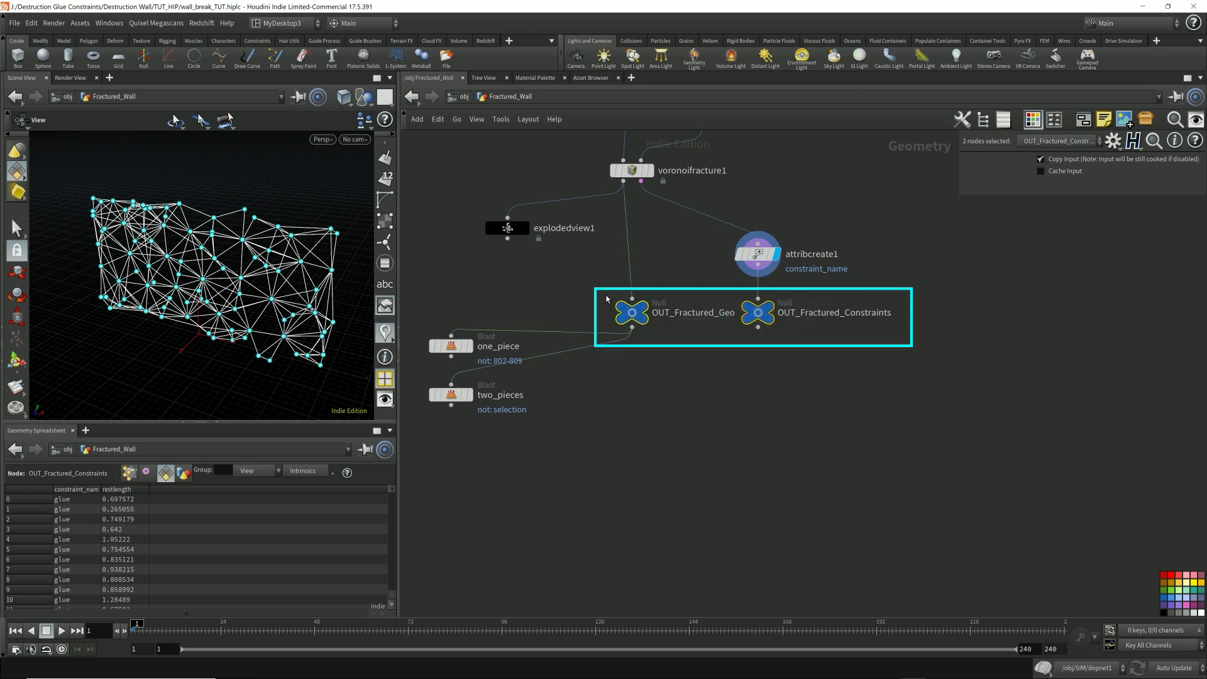
Return to the SIM network, look over its merge and null nodes, and enter dopnet1.
key(u)
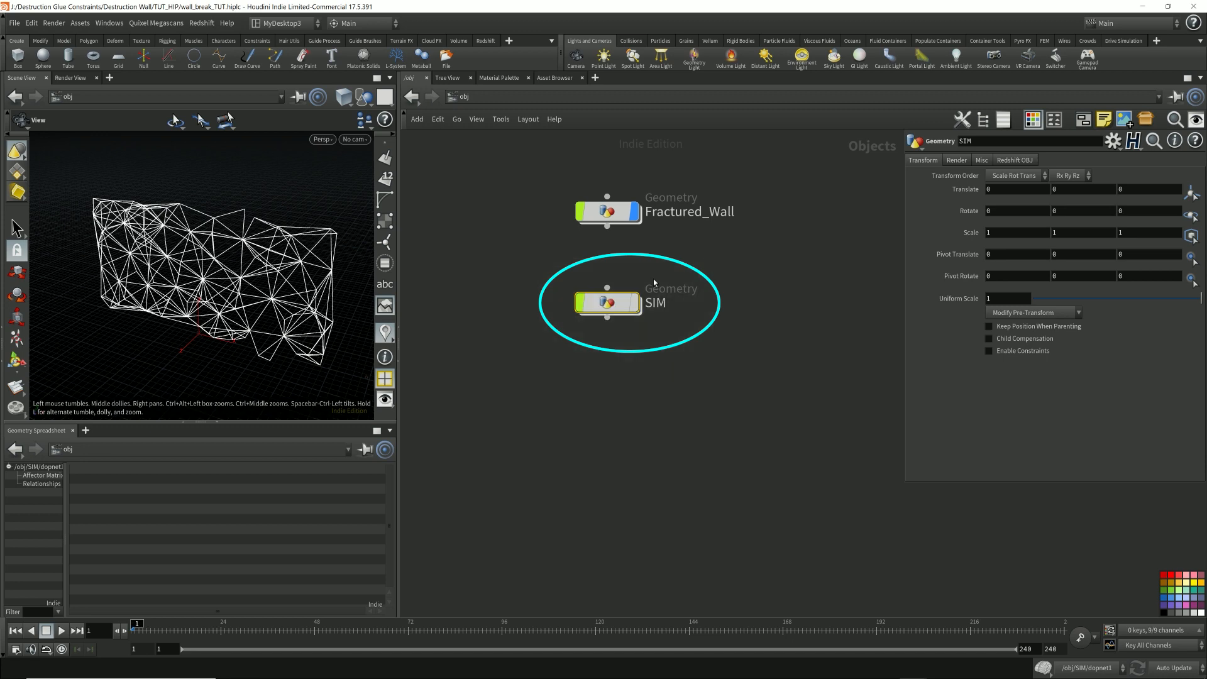
double_click(606, 302)
drag(936, 463, 859, 501)
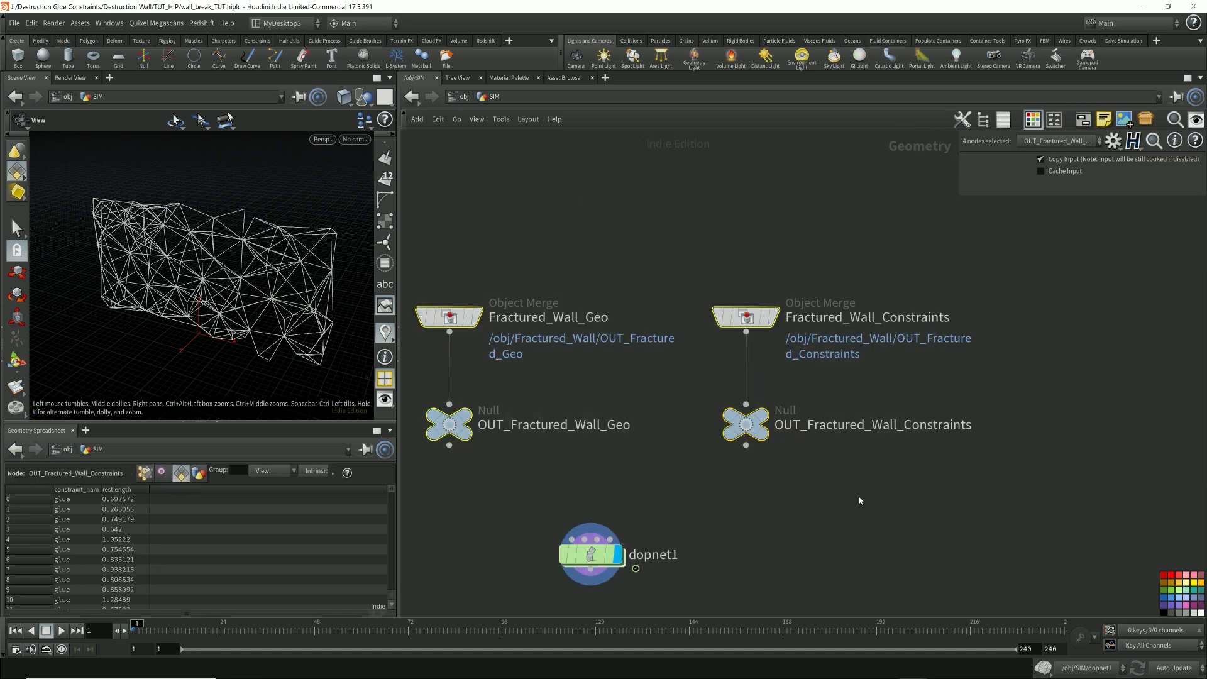
click(859, 498)
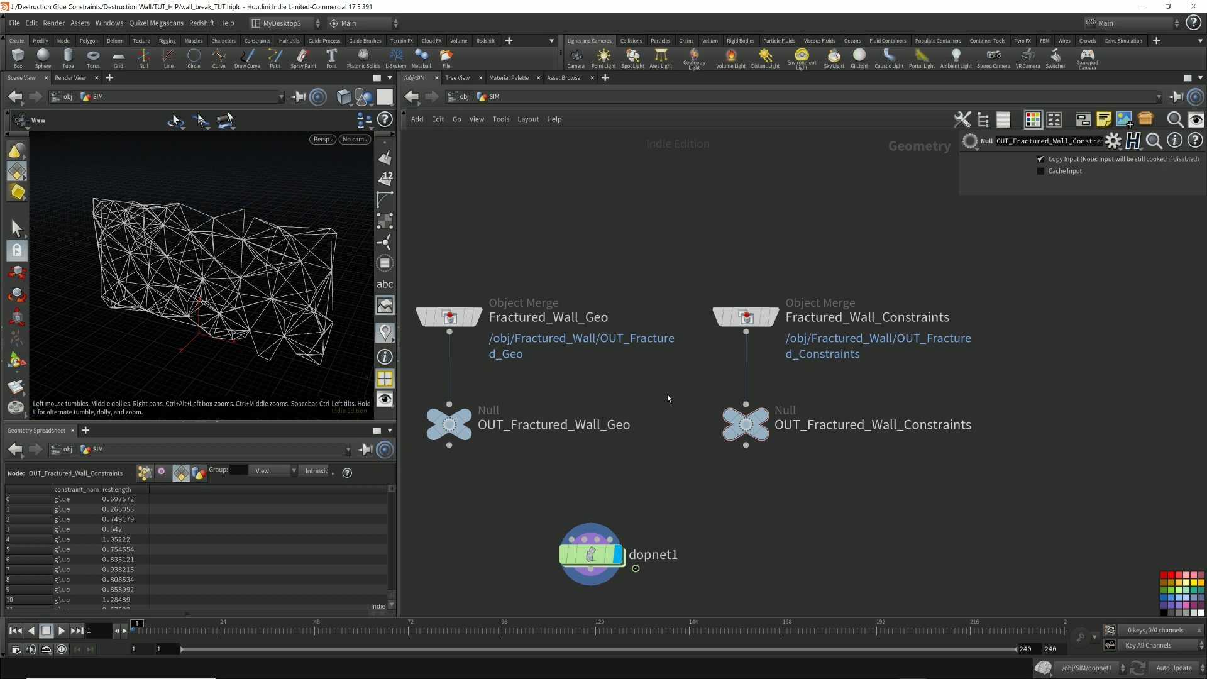
mouse_move(599, 558)
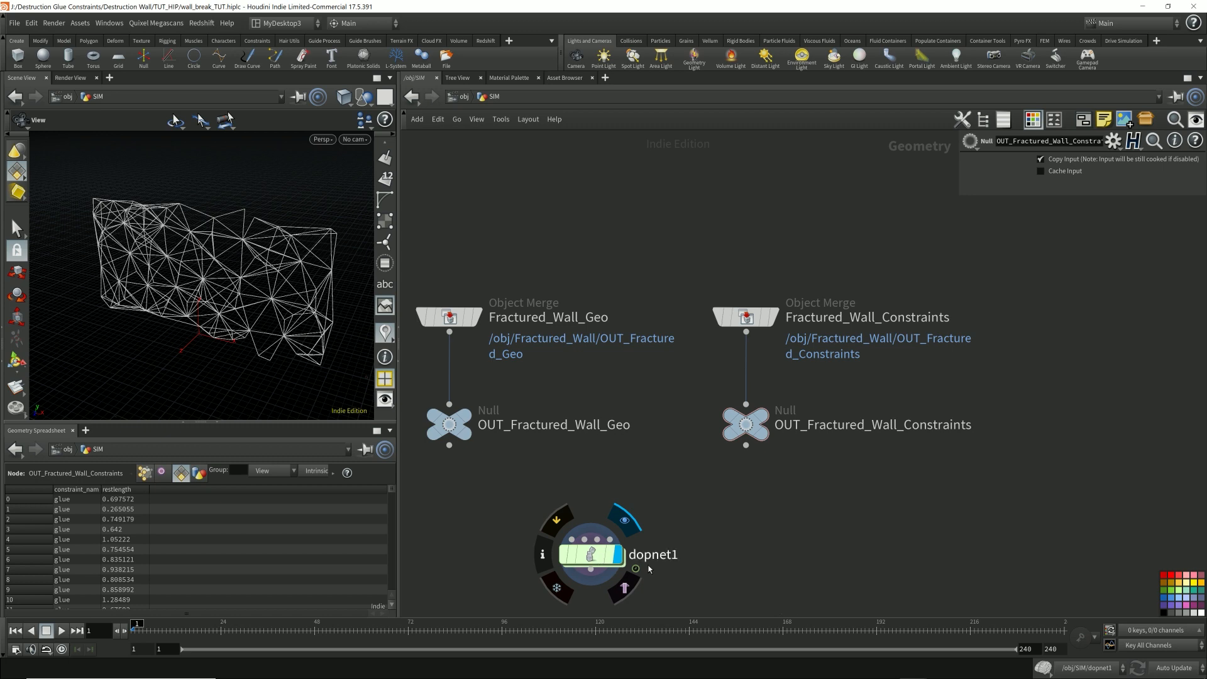
click(591, 554)
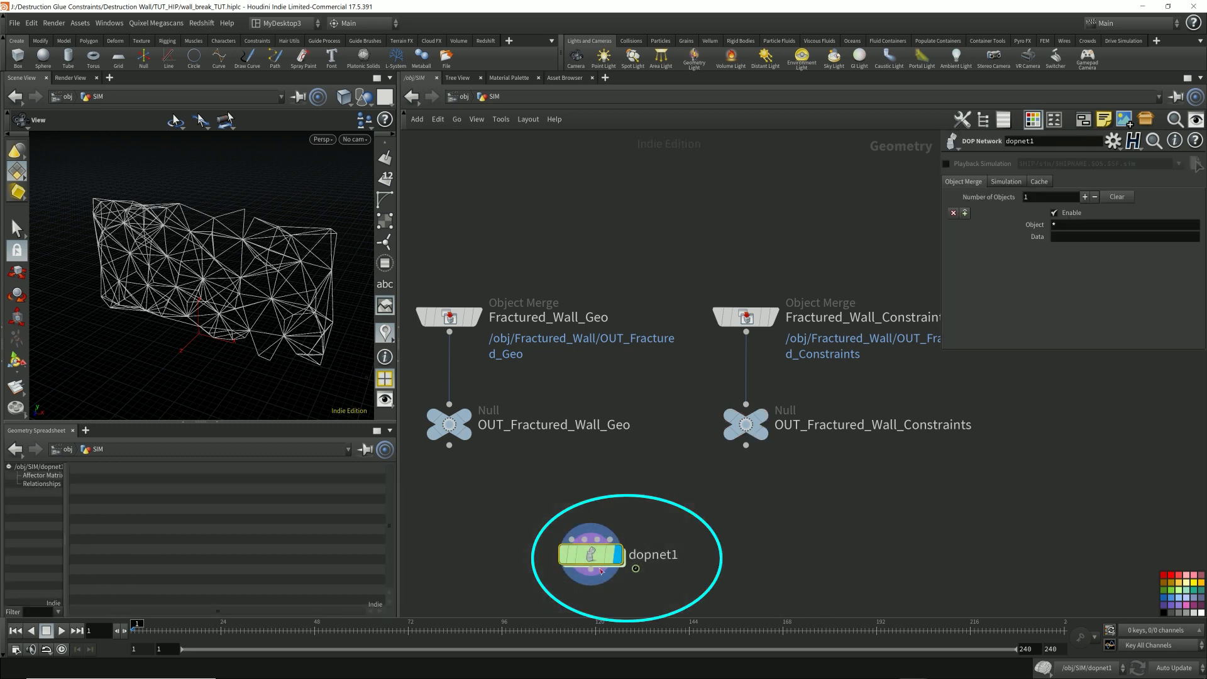
double_click(590, 554)
Open the operator chooser for rbdfracturedobject1's SOP Path inside dopnet1 and examine the output nulls under Fractured_Wall.
drag(733, 254, 829, 252)
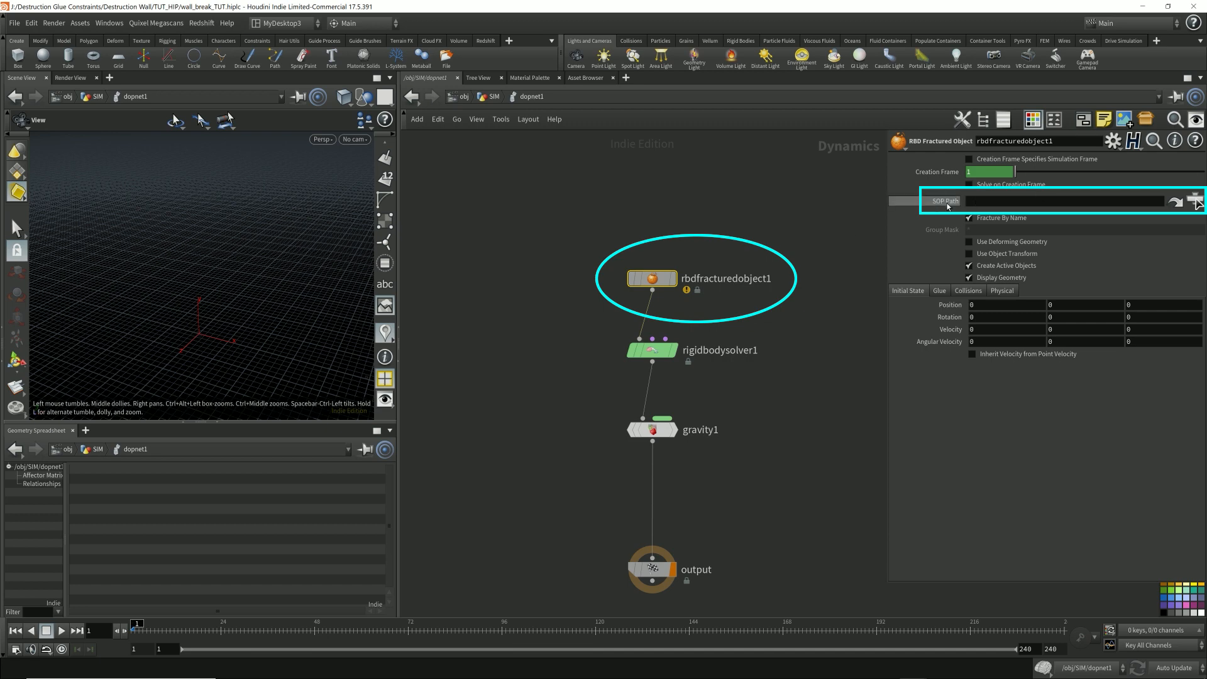
click(1195, 202)
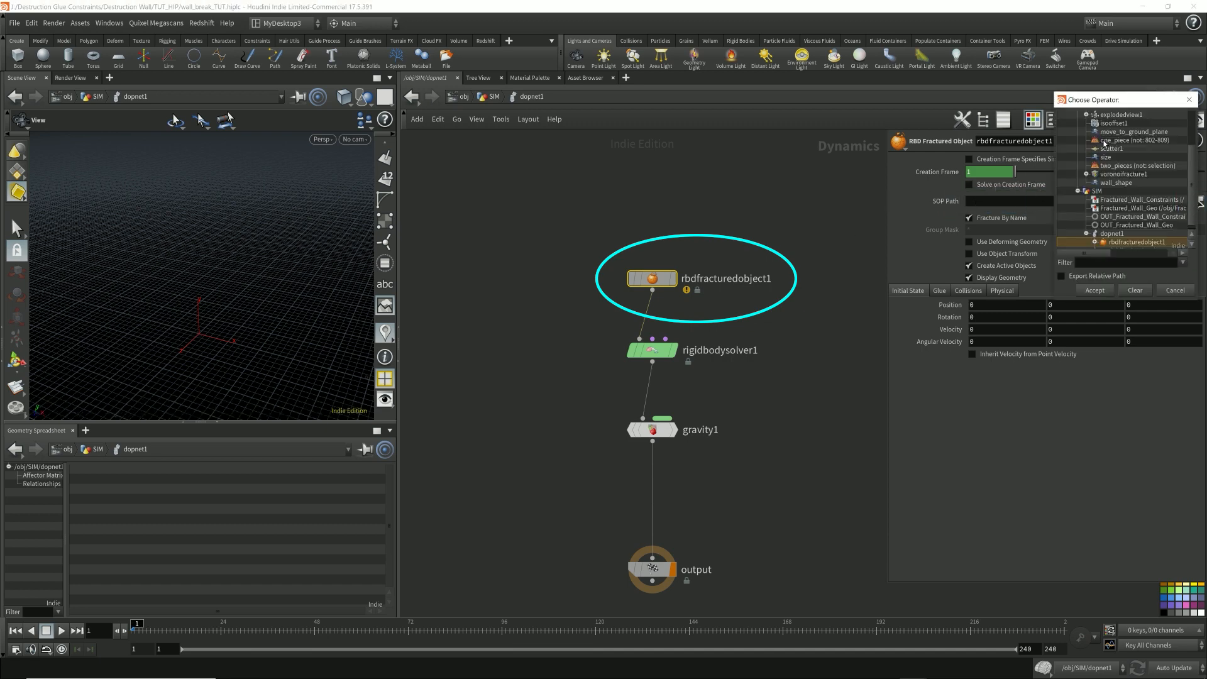
scroll(1101, 146, up, 3)
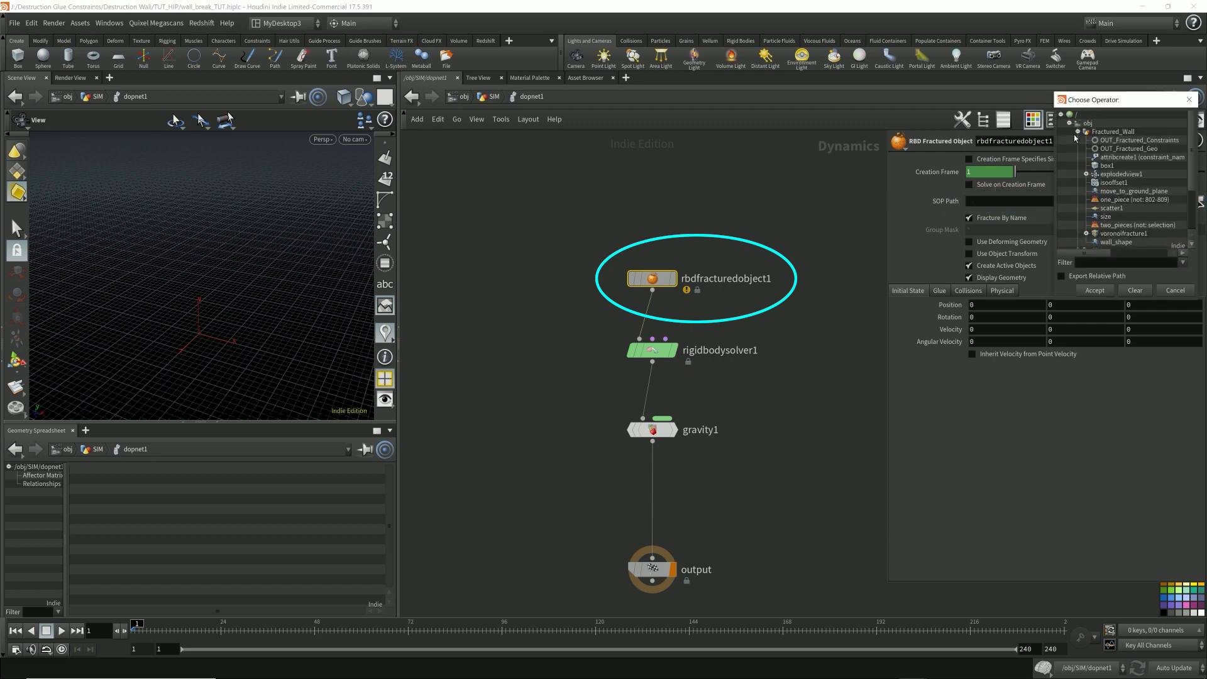
scroll(1078, 139, down, 3)
click(1077, 185)
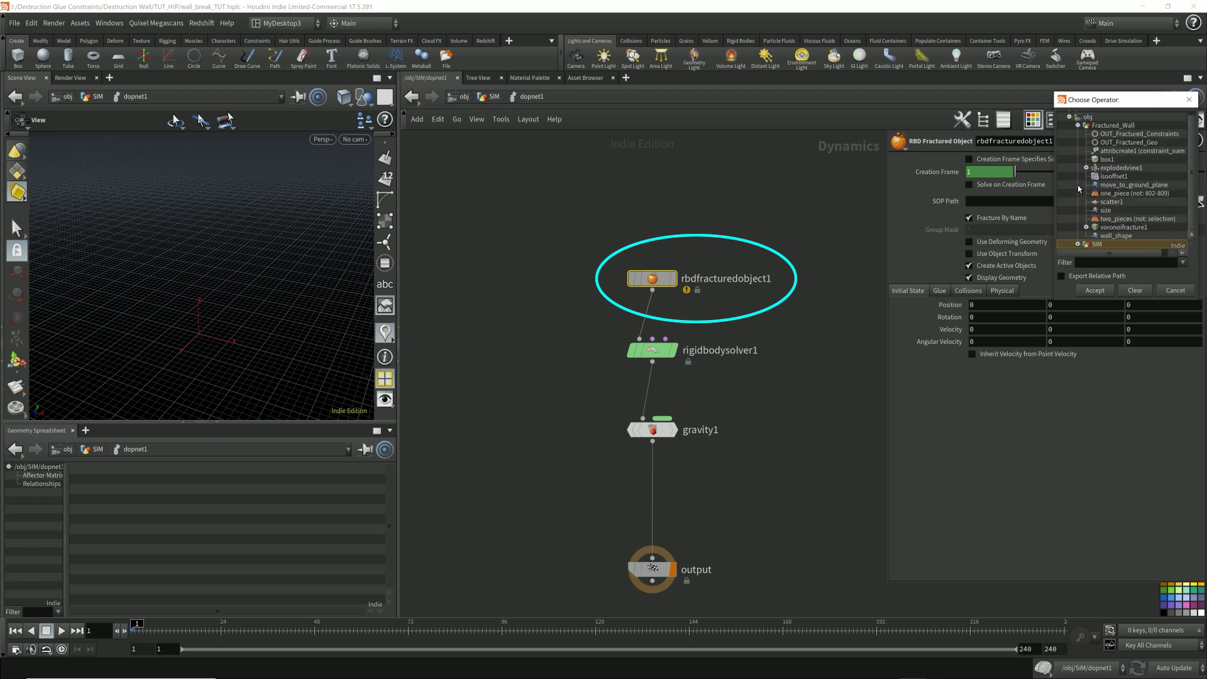
scroll(1104, 228, up, 1)
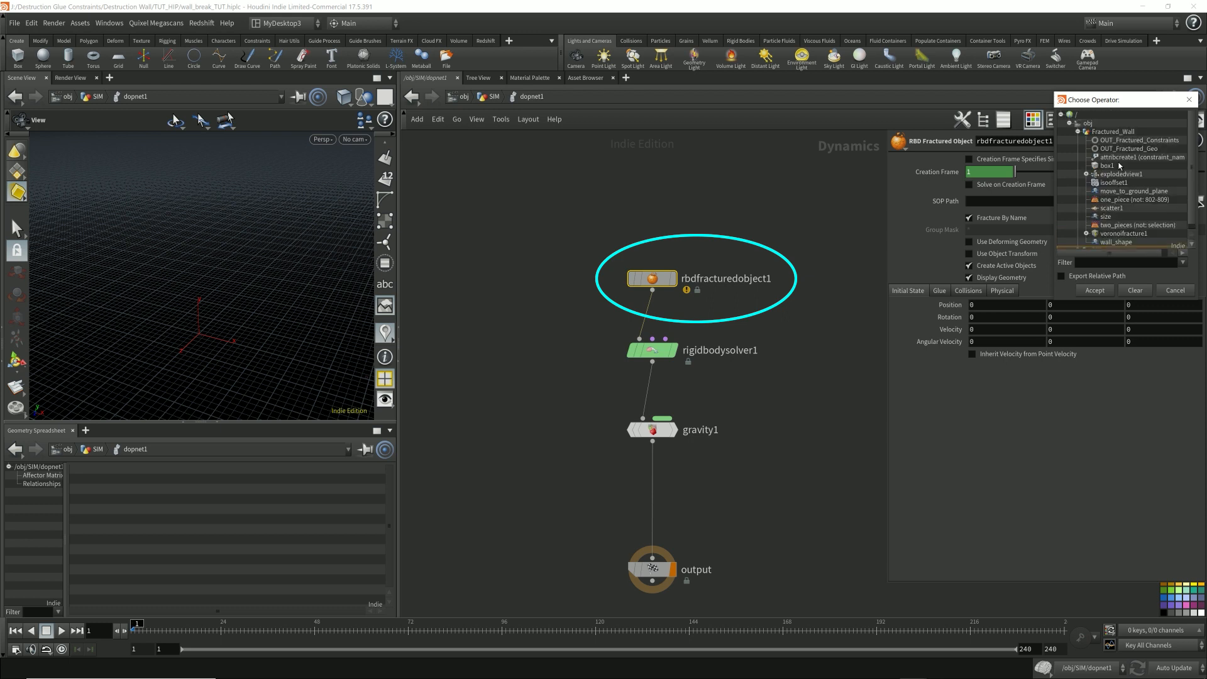
click(1147, 149)
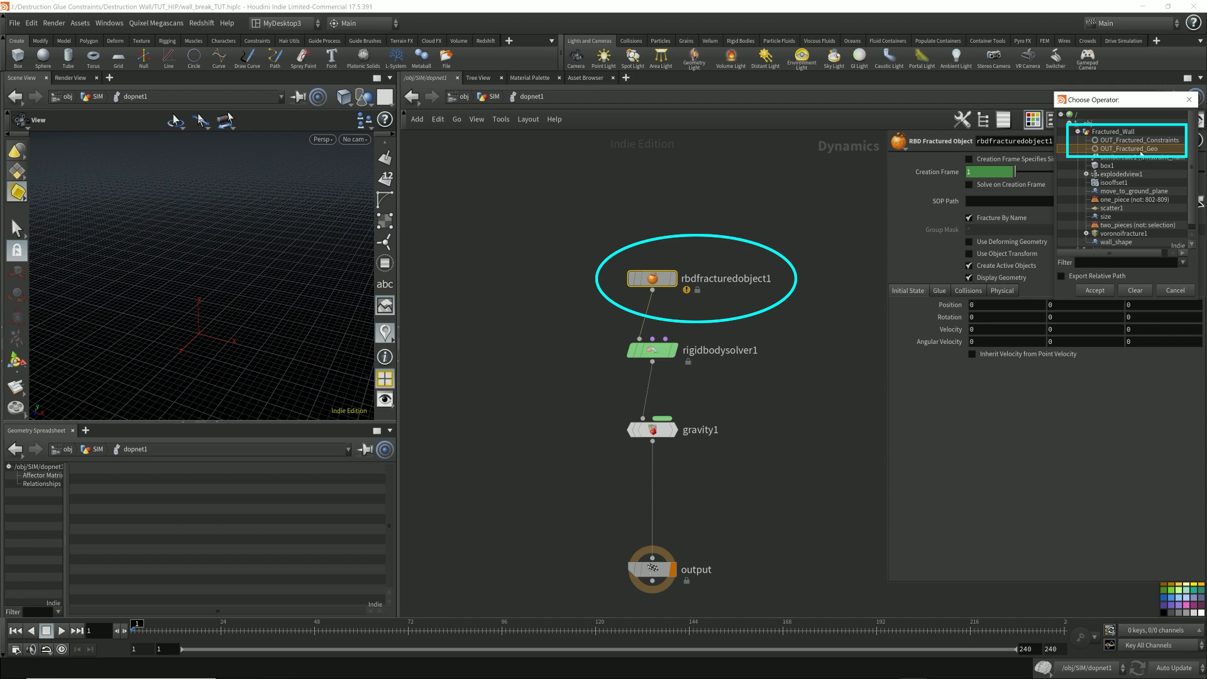
click(1153, 133)
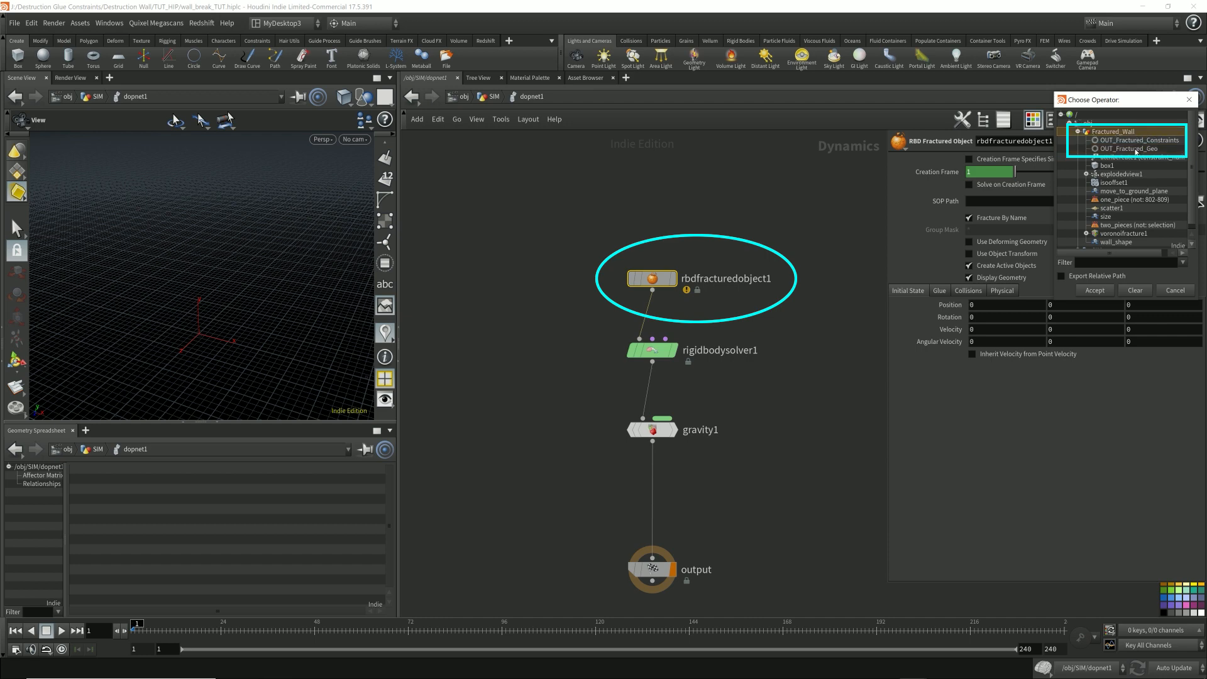
click(1138, 149)
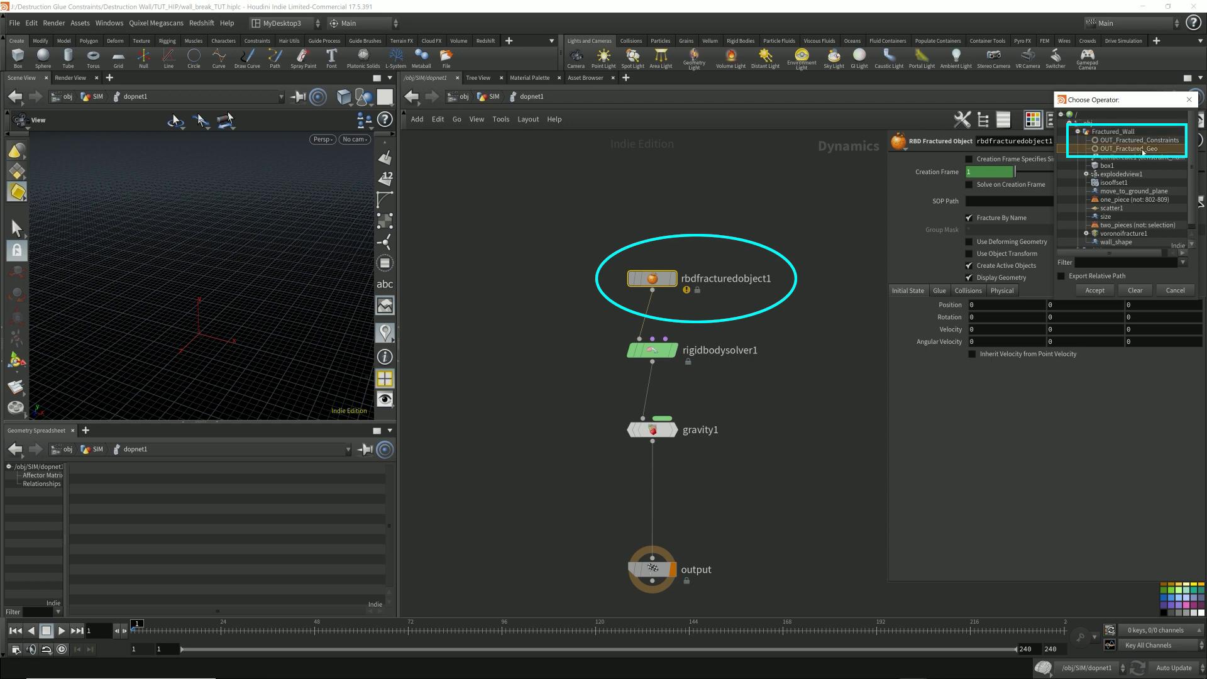
Set the SOP Path of rbdfracturedobject1 to OUT_Fractured_Wall_Geo from the SIM network.
click(1079, 133)
click(1097, 140)
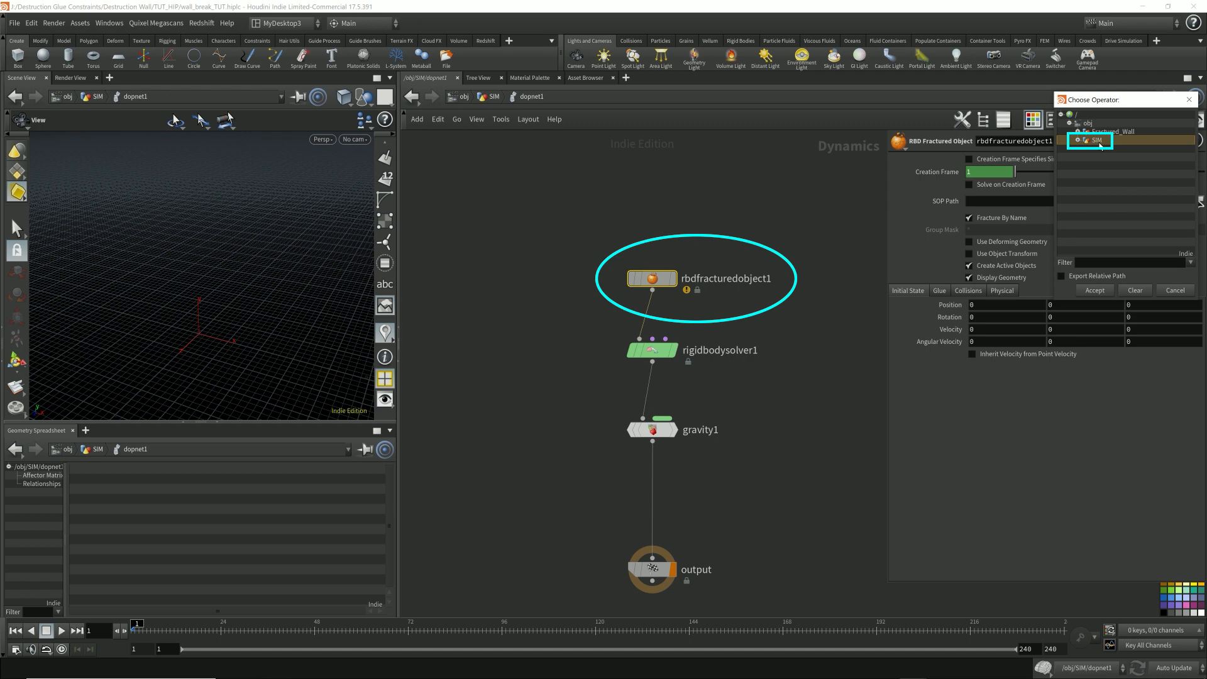
click(1077, 140)
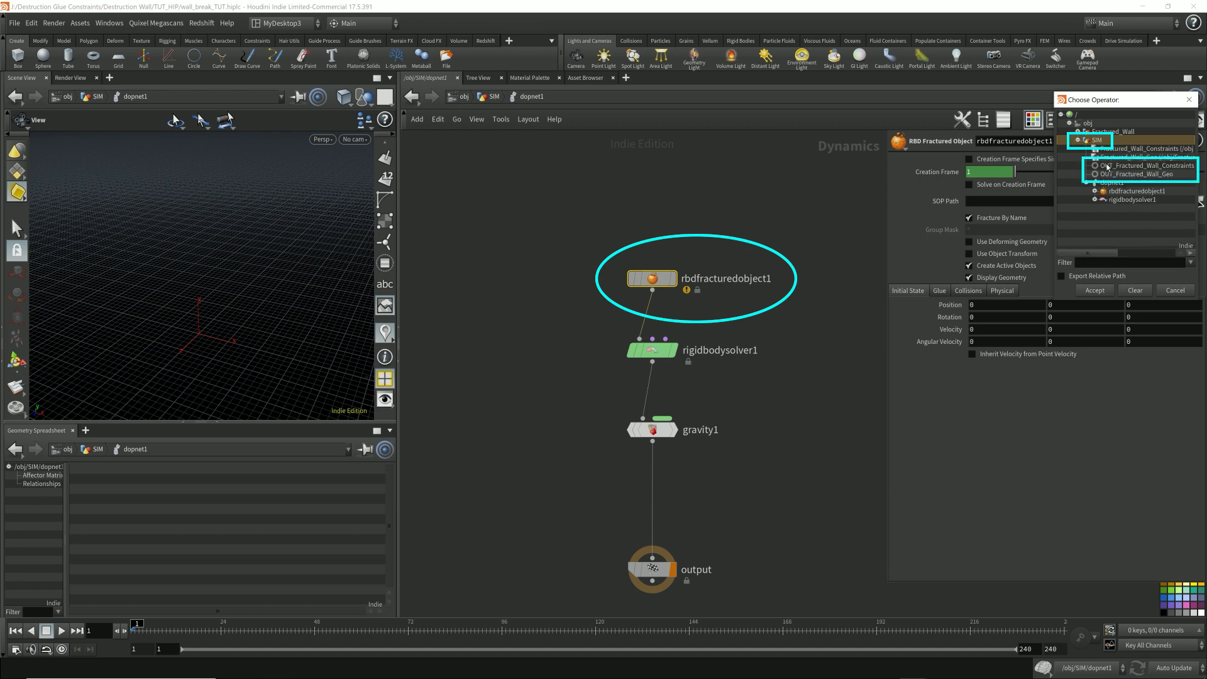
click(1127, 175)
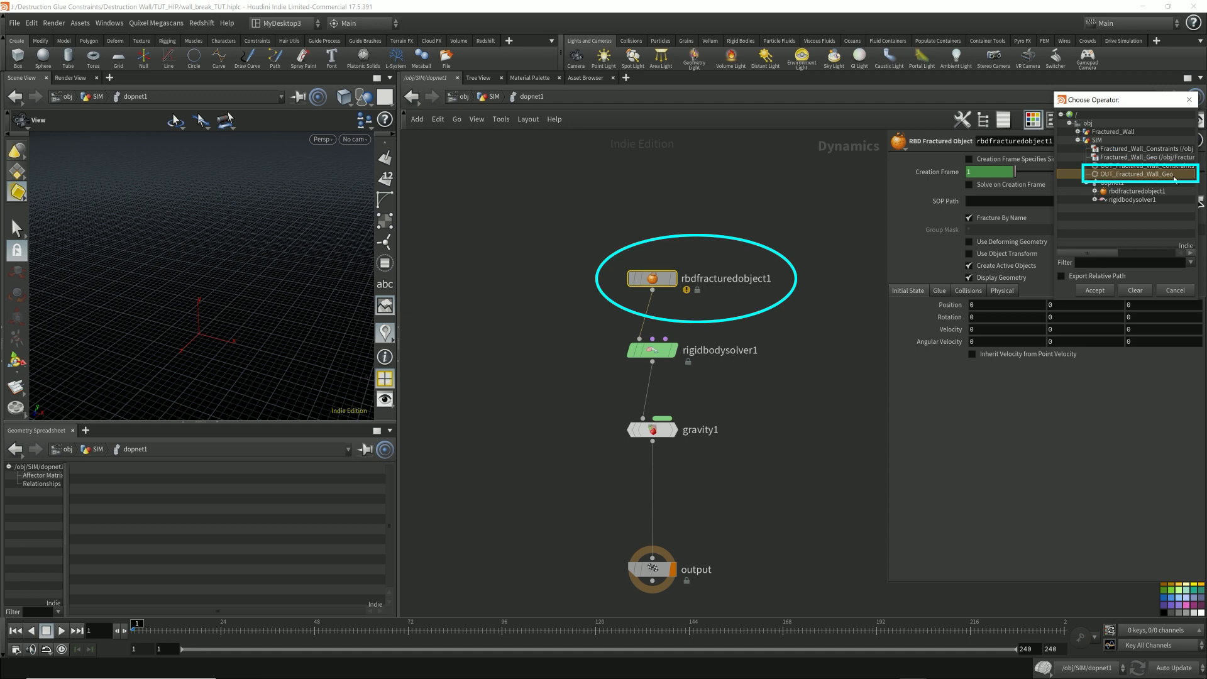
double_click(1139, 175)
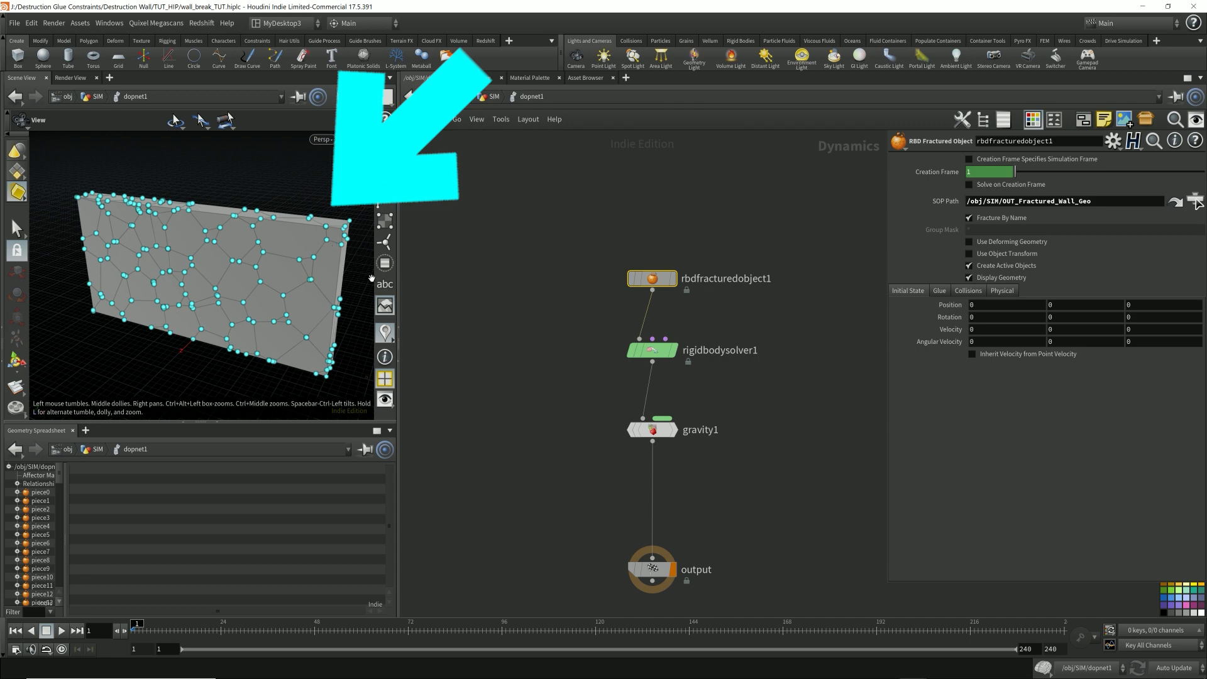
Turn off point display in the viewport and enlarge the viewport by collapsing the geometry spreadsheet below it.
scroll(391, 264, up, 2)
scroll(390, 264, up, 4)
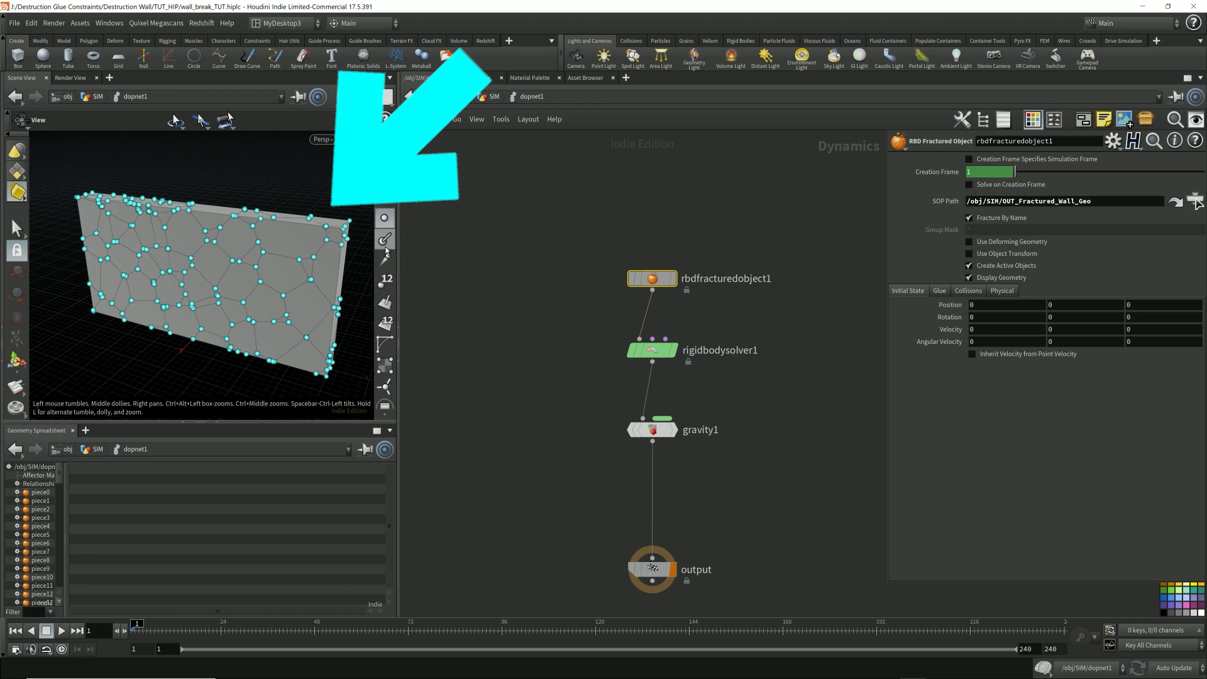
click(385, 219)
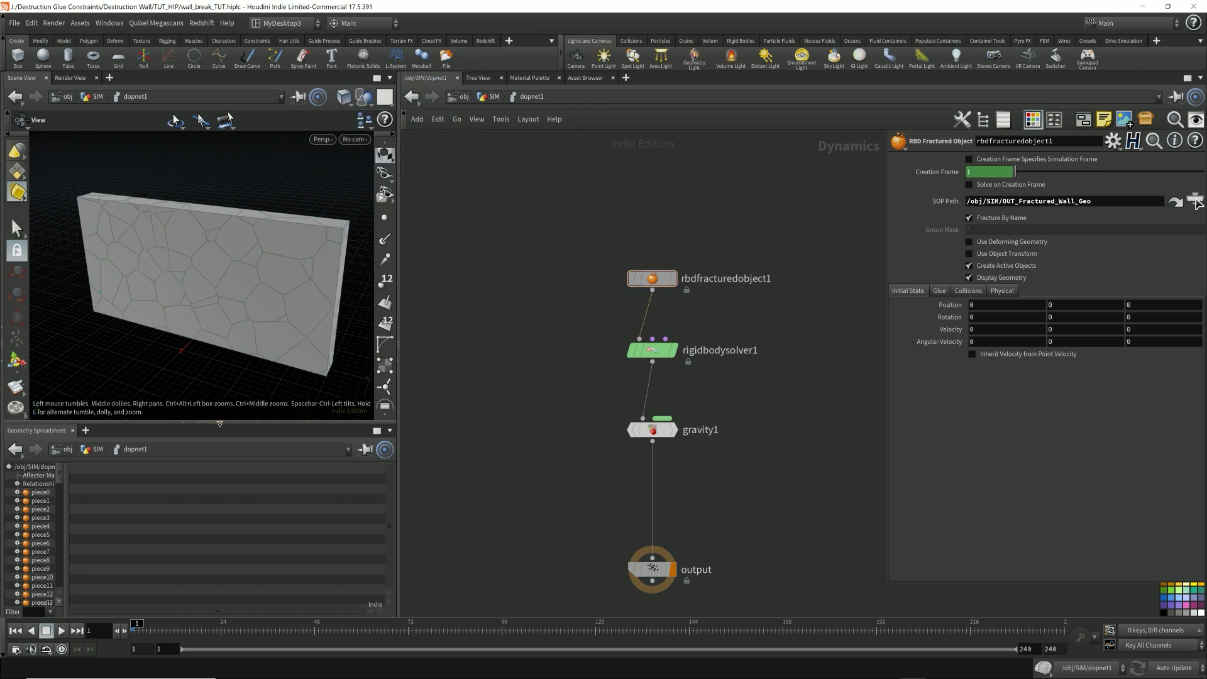
click(217, 423)
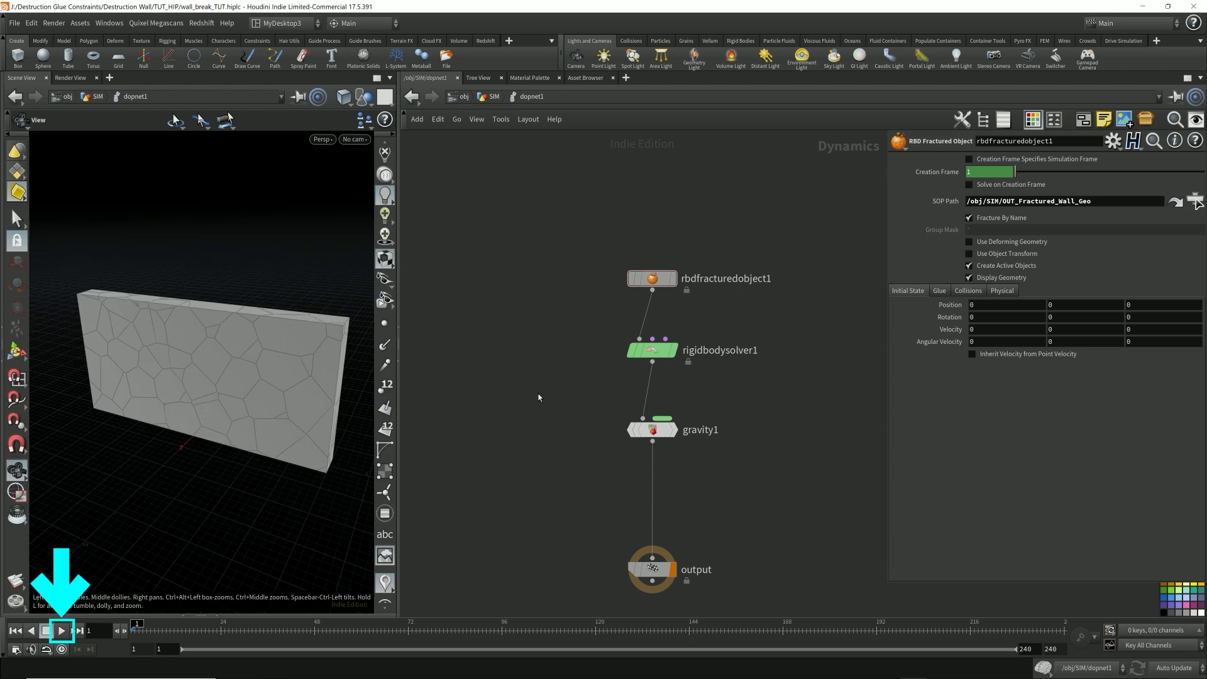
Play the wall simulation under gravity and return to the first frame.
key(Up)
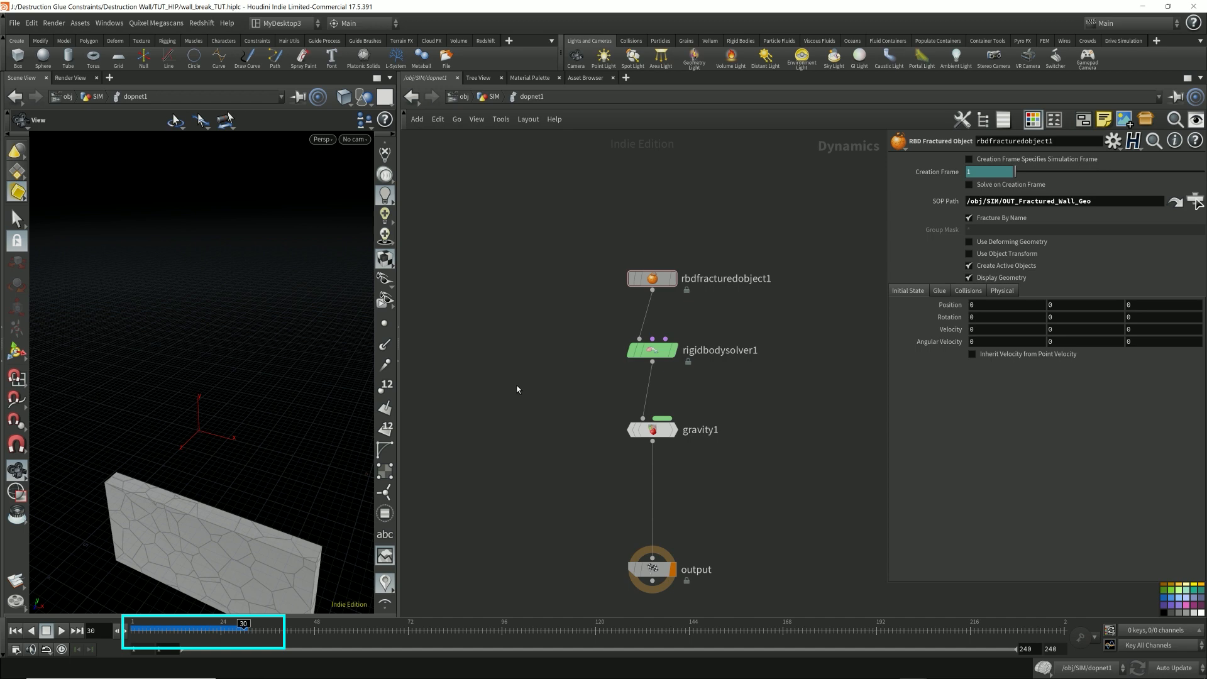
key(ctrl+Up)
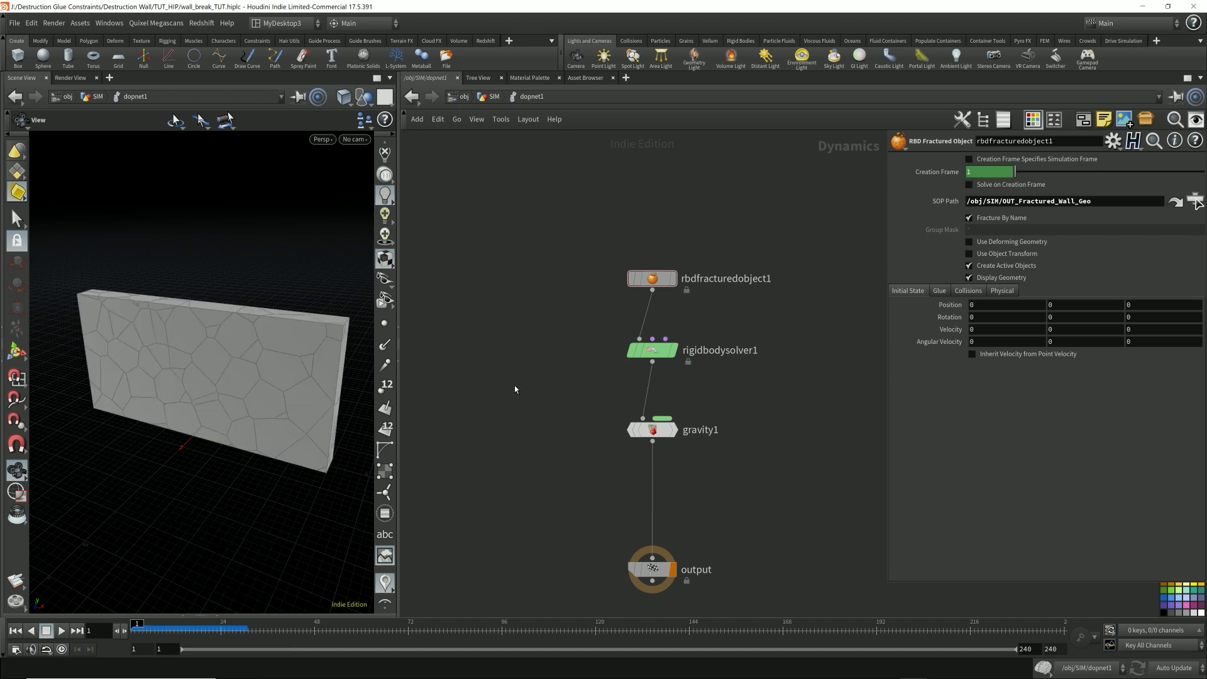
Move gravity1 up slightly and insert a Merge node on the wire between gravity1 and output.
drag(653, 430, 653, 413)
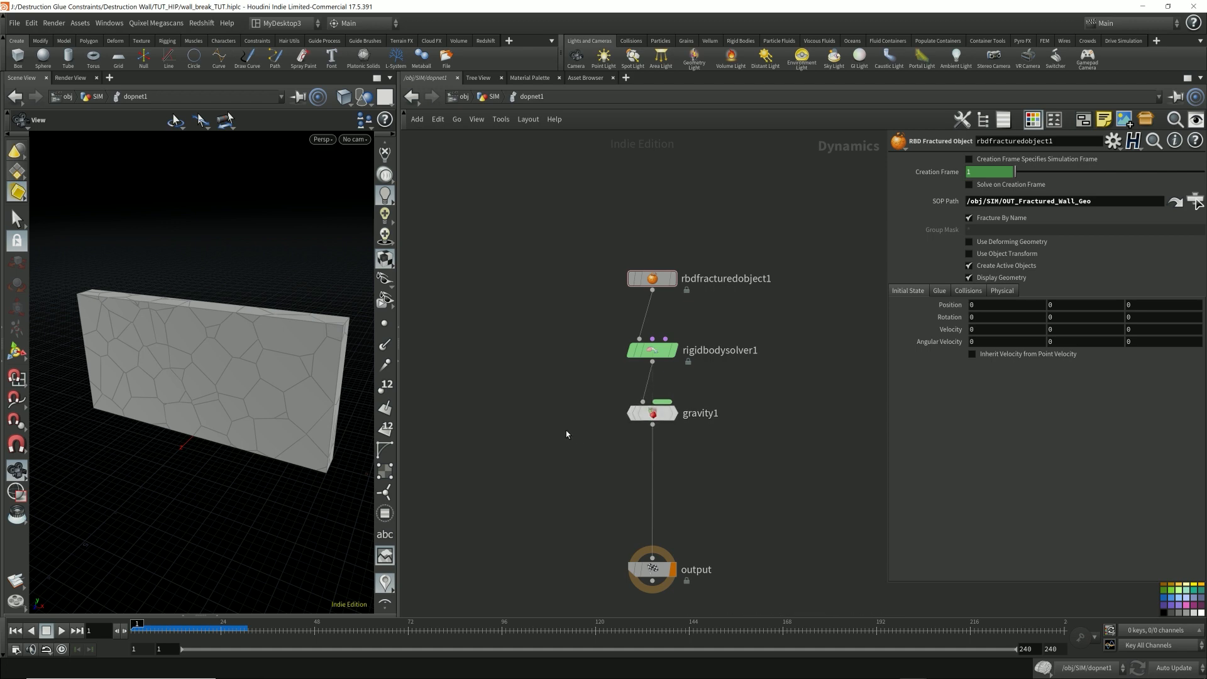
key(Tab)
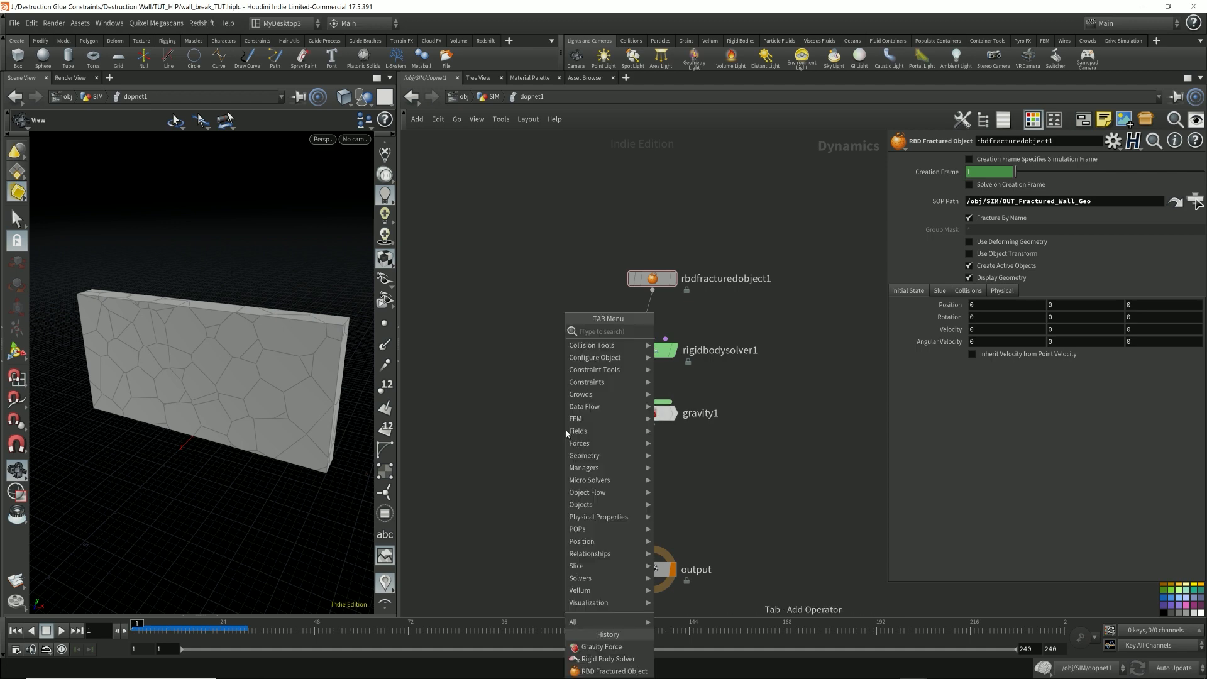
text(merg)
key(Return)
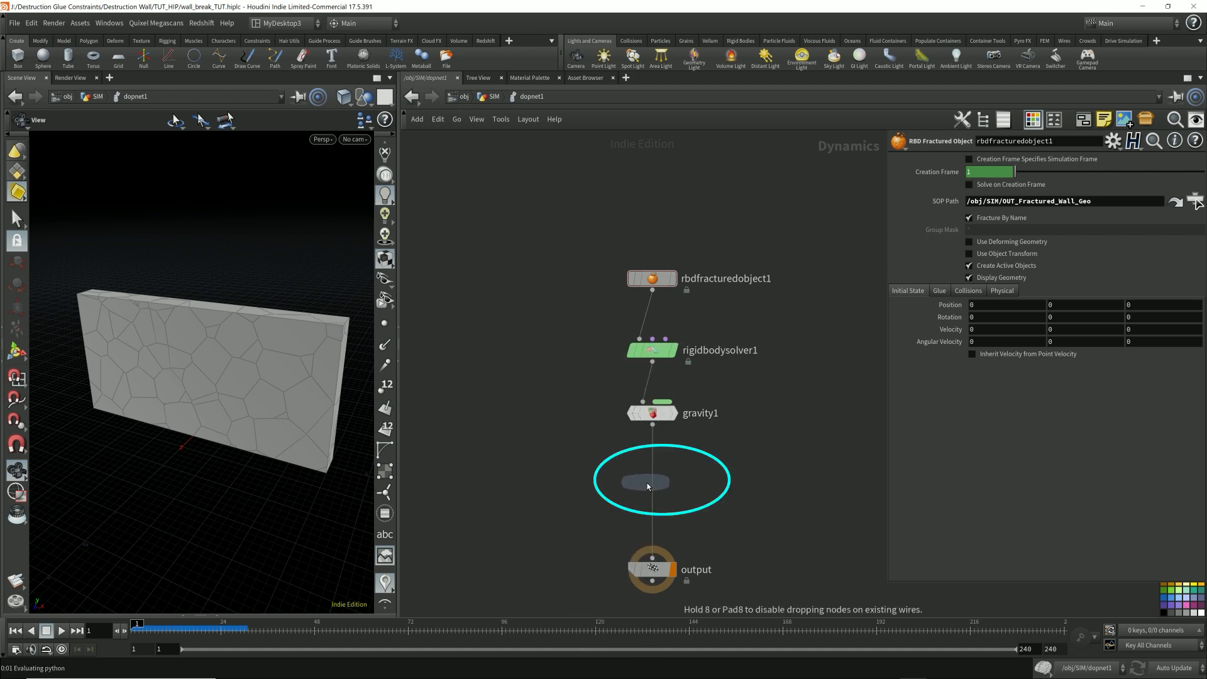
click(651, 481)
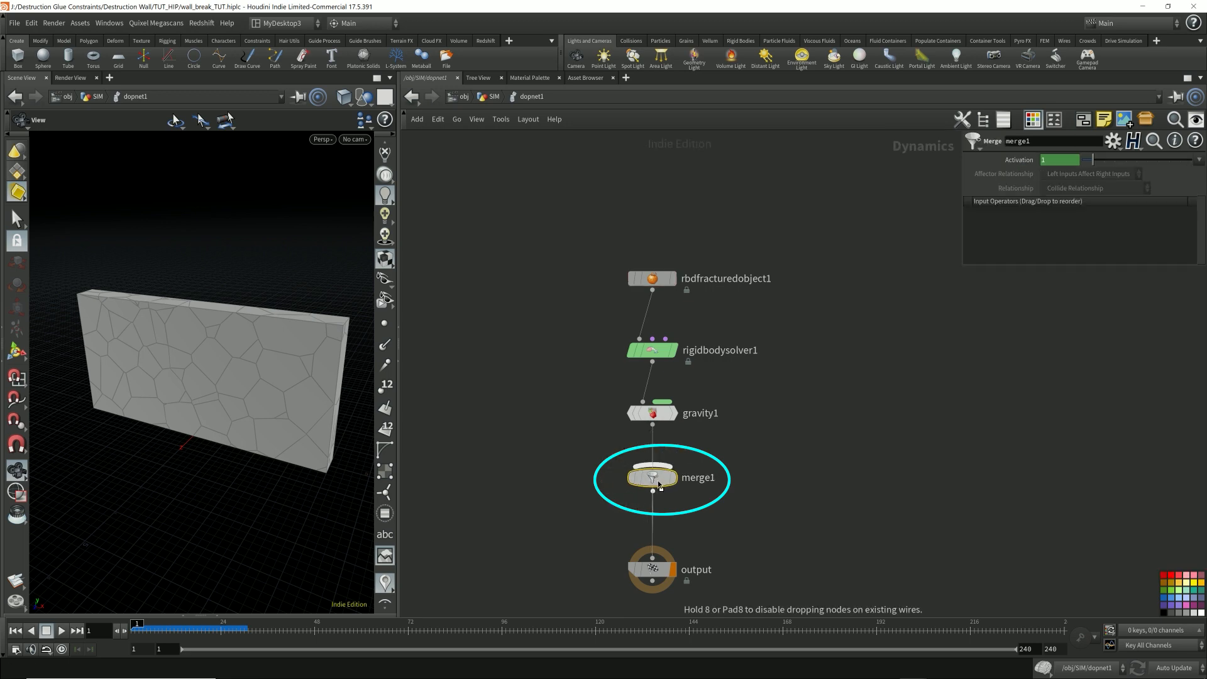
mouse_move(658, 483)
mouse_down()
mouse_move(629, 488)
mouse_move(657, 497)
mouse_up()
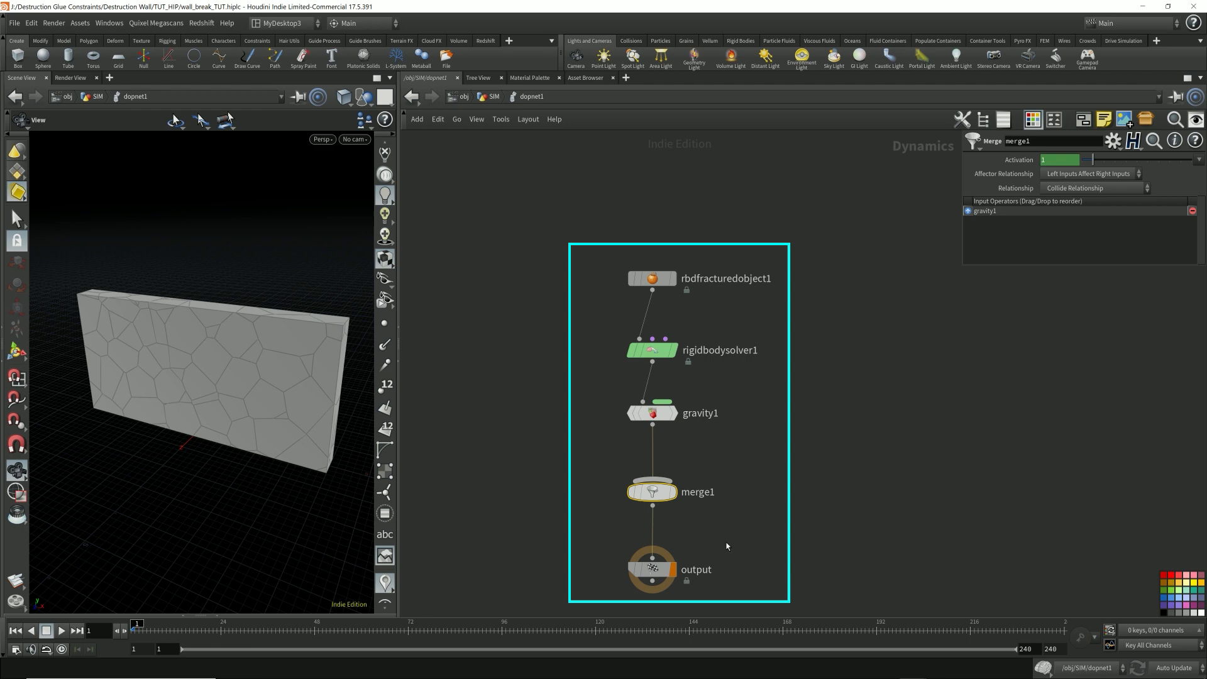
Add a Ground Plane node beside gravity1.
key(Tab)
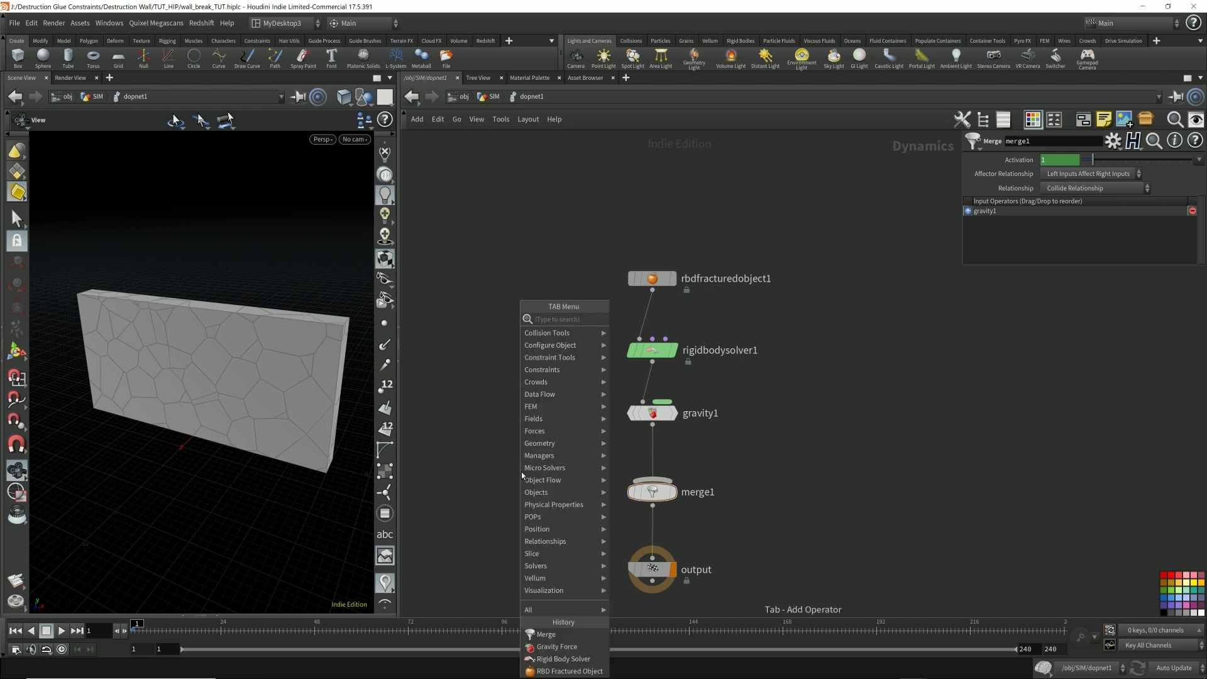
text(groun)
key(Return)
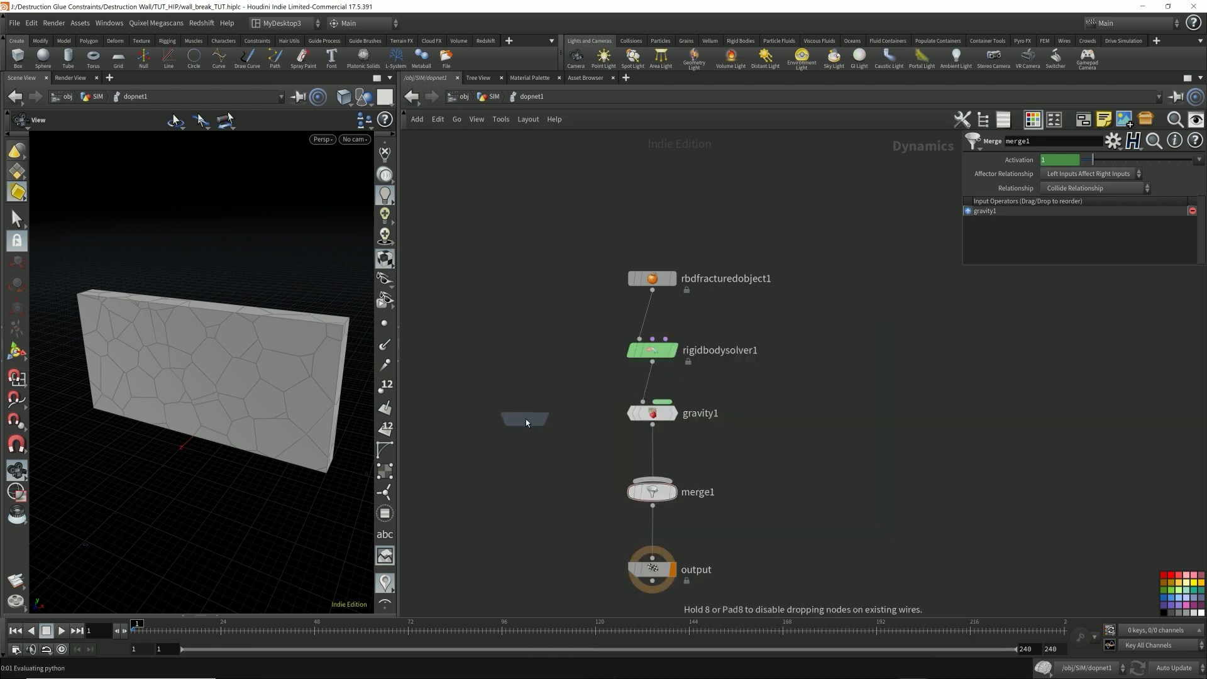
click(514, 415)
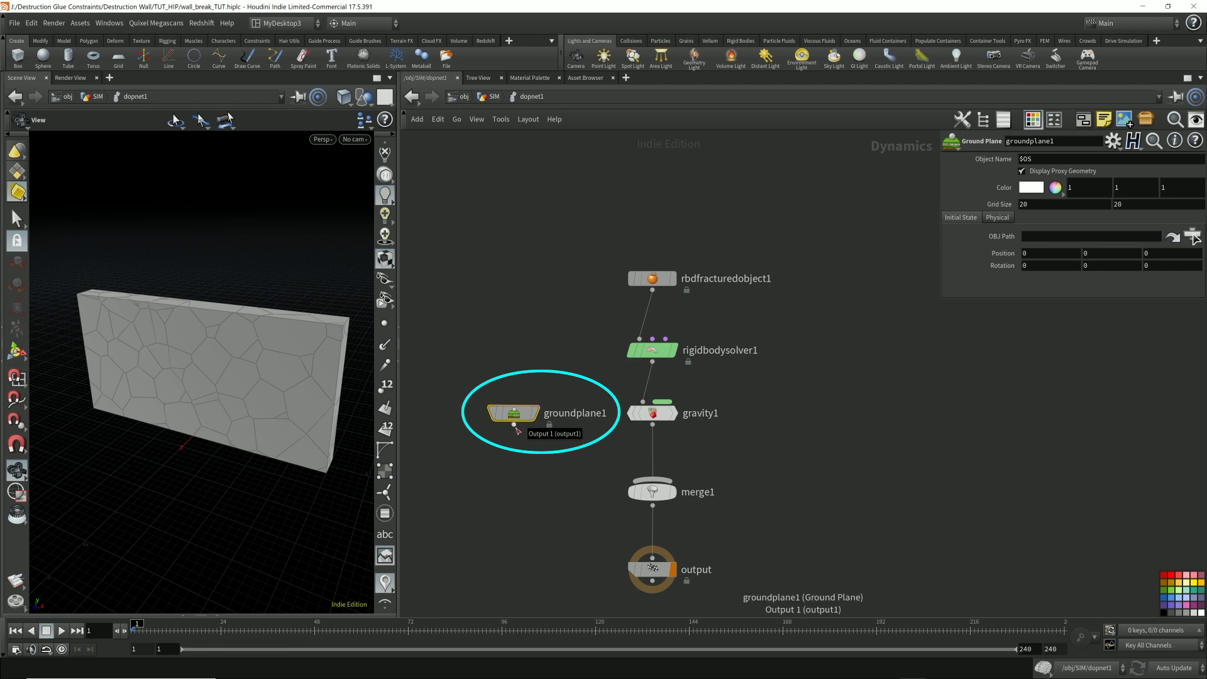
Connect groundplane1 to merge1 and reorder the merge inputs so groundplane1 comes before gravity1.
mouse_move(516, 429)
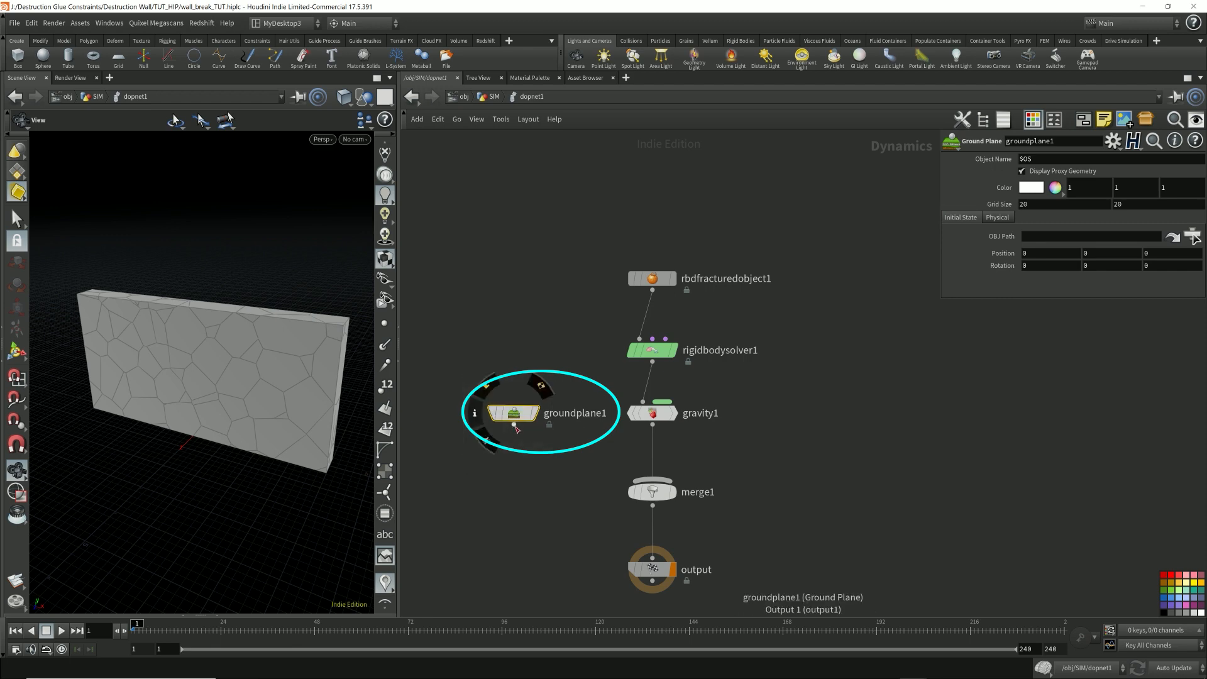
drag(515, 429, 652, 480)
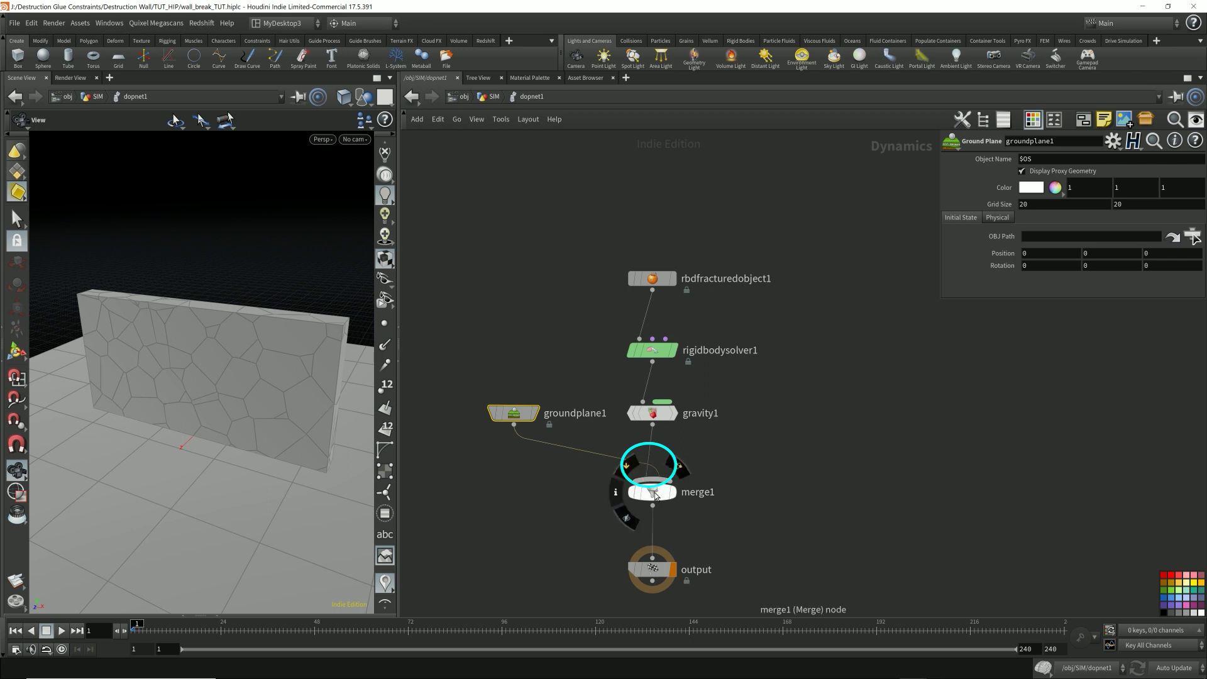
click(654, 493)
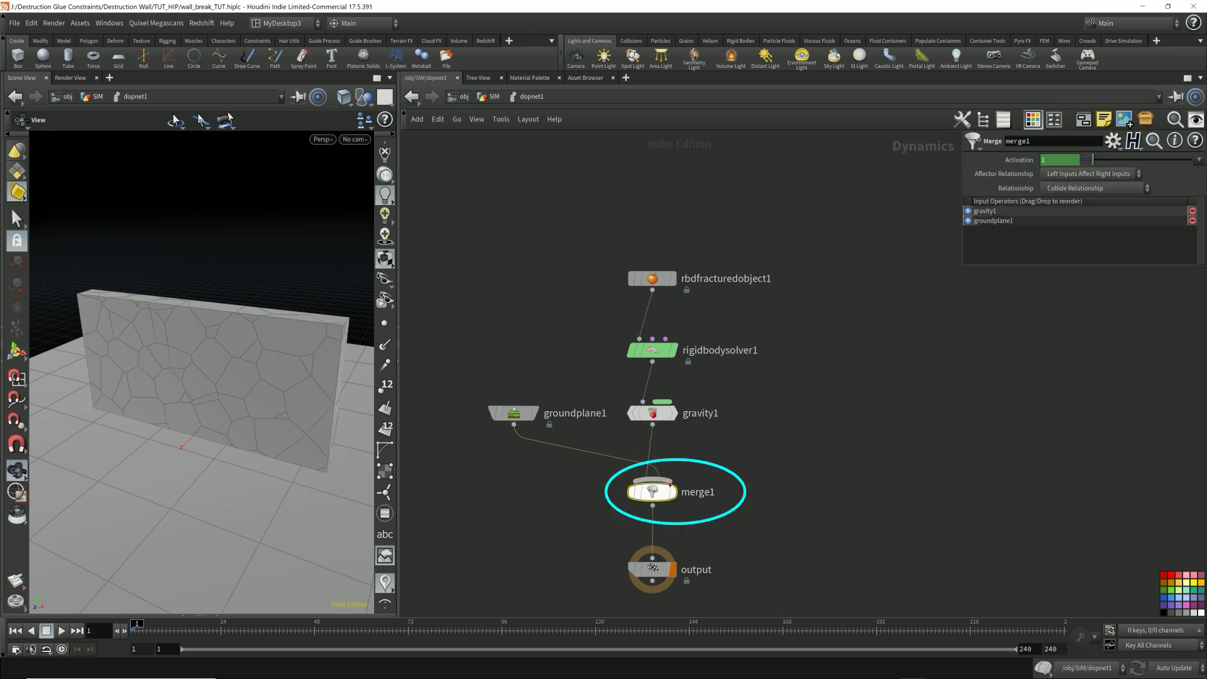
click(967, 221)
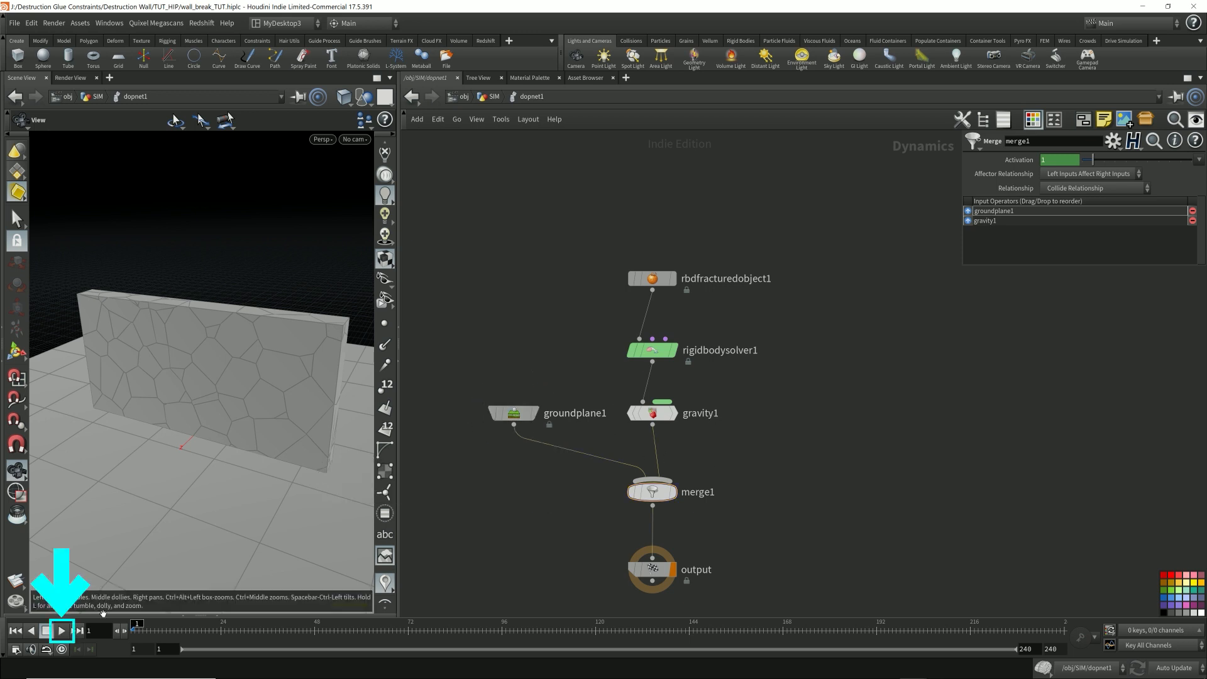
Play the simulation of the wall hitting the ground plane, replay it from the first frame, and go back to frame 10.
click(61, 630)
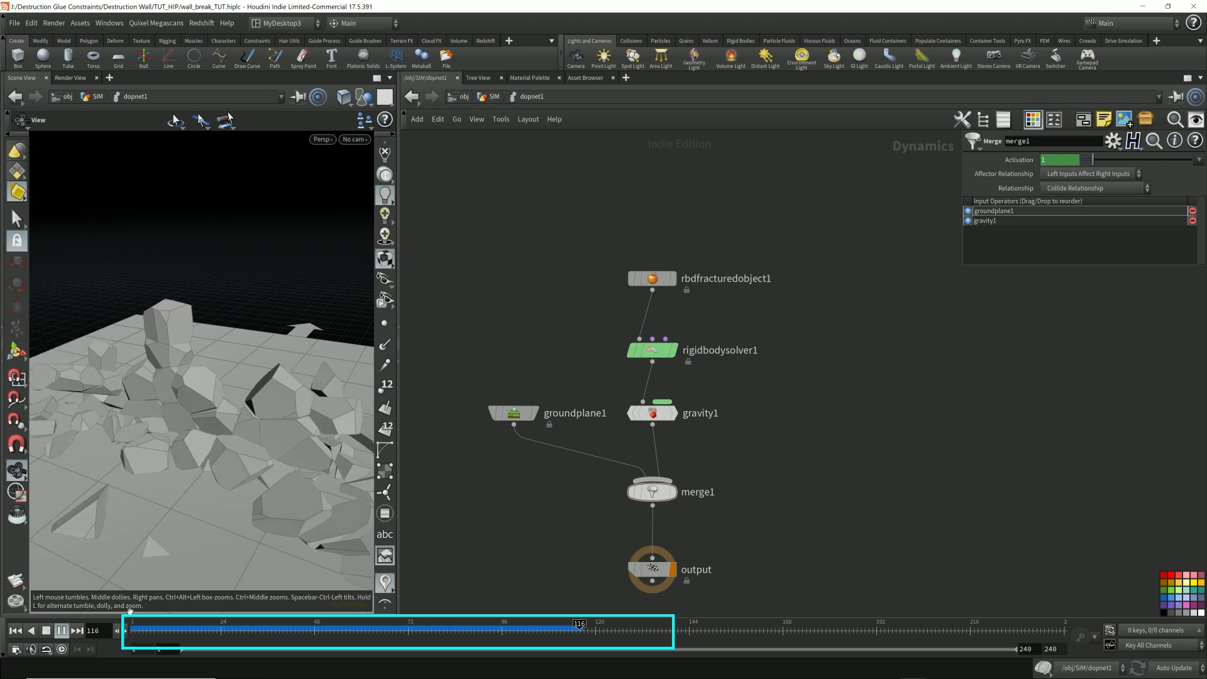
click(47, 631)
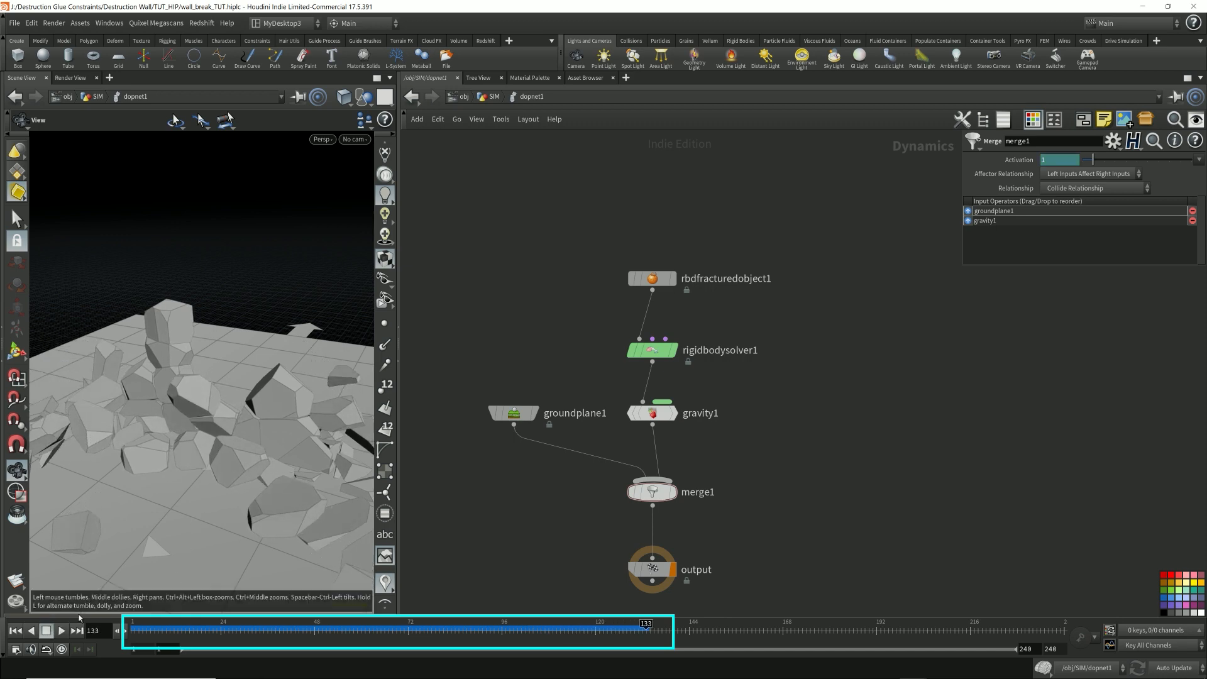
click(17, 631)
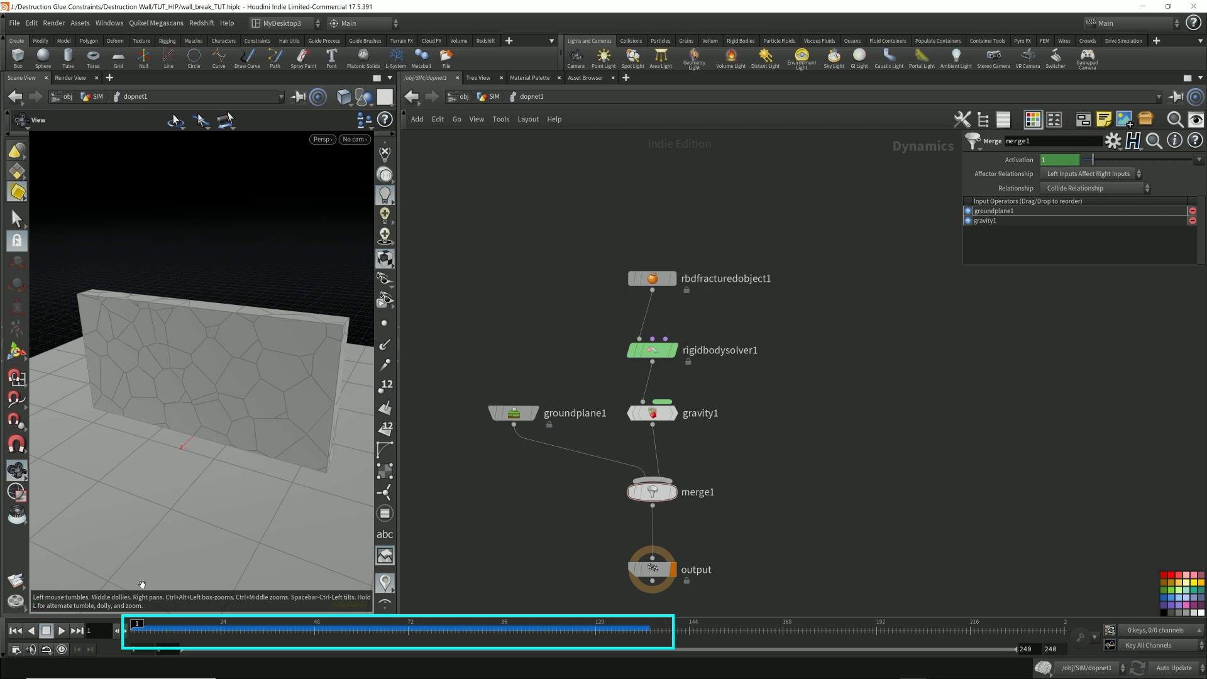
click(62, 630)
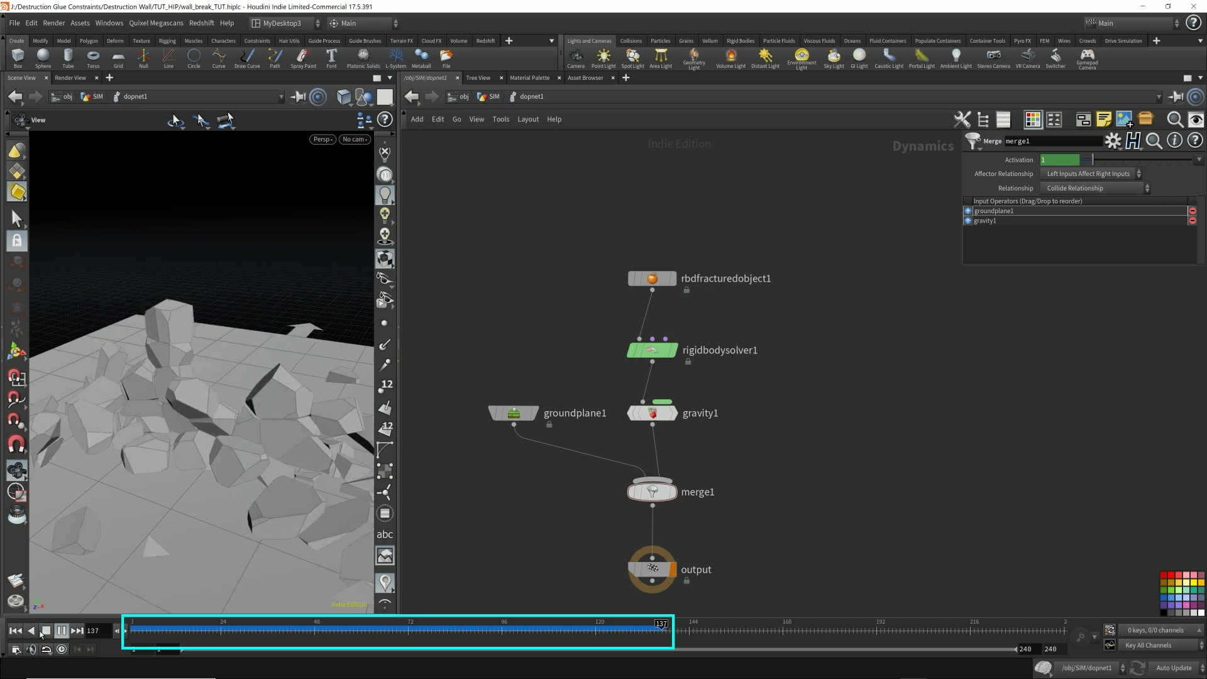
click(62, 630)
click(61, 631)
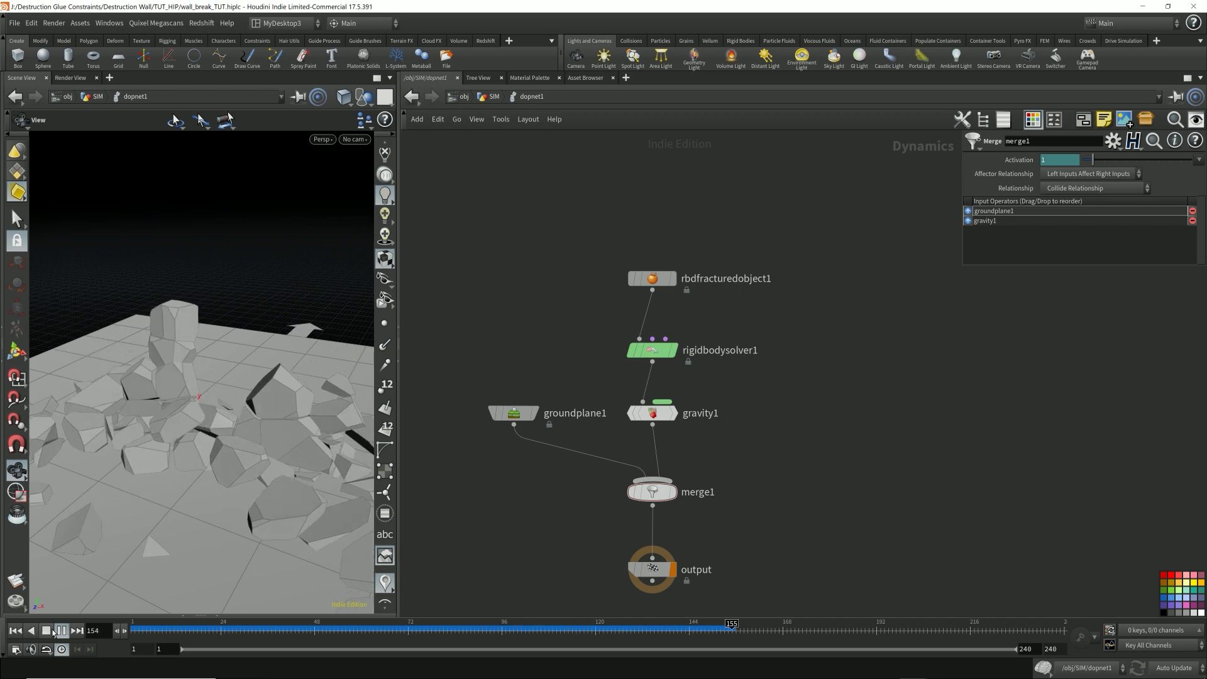
click(165, 630)
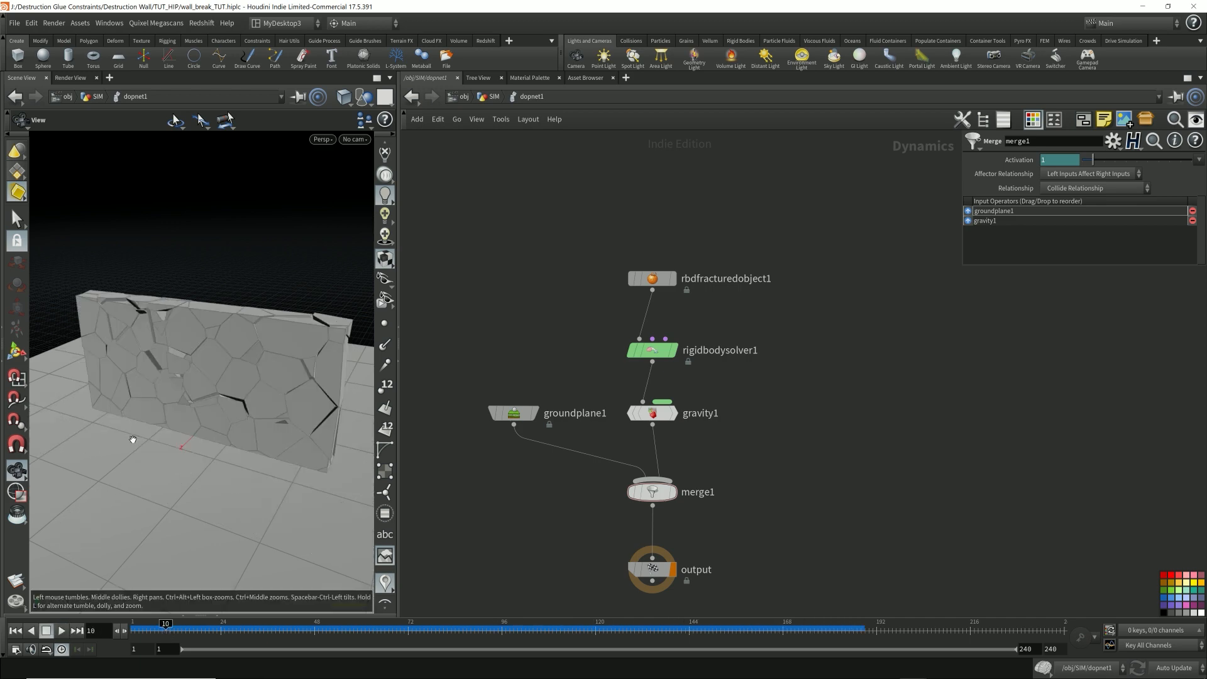
Scrub through the simulation from the first frame to frame 41.
click(136, 629)
drag(136, 628, 288, 629)
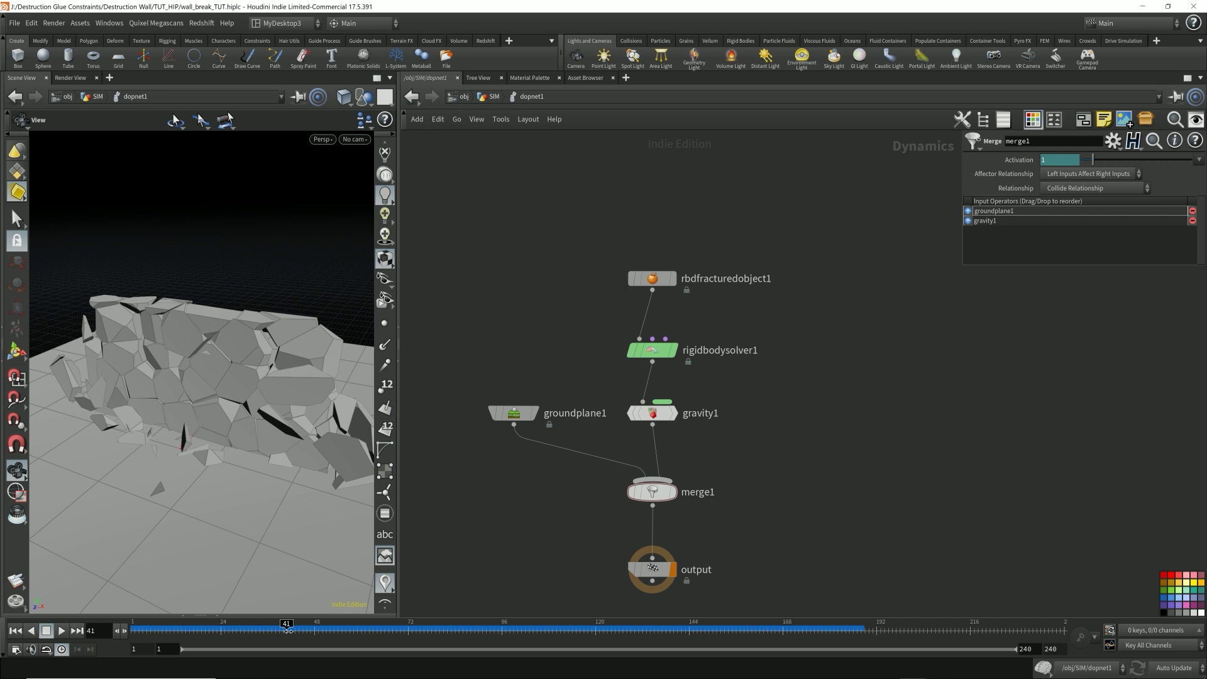
Move merge1 and the nodes above it up, and add a Constraint Network node between merge1 and output.
drag(476, 208, 739, 435)
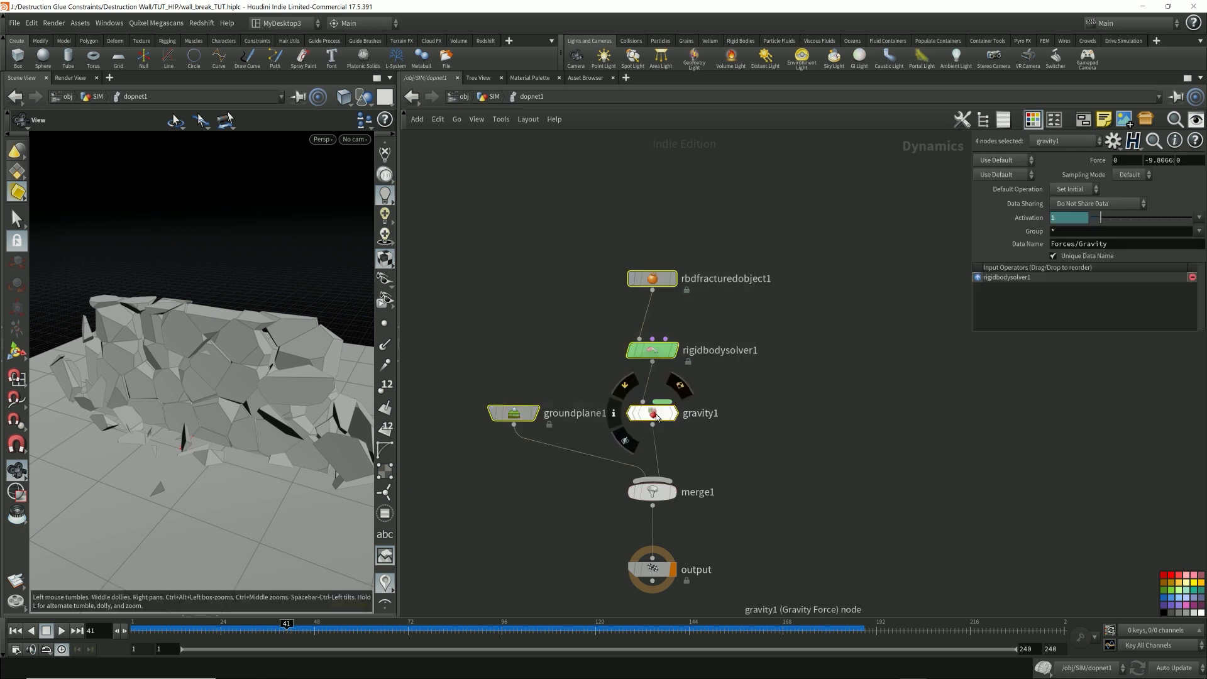
drag(654, 415, 654, 308)
drag(654, 493, 654, 383)
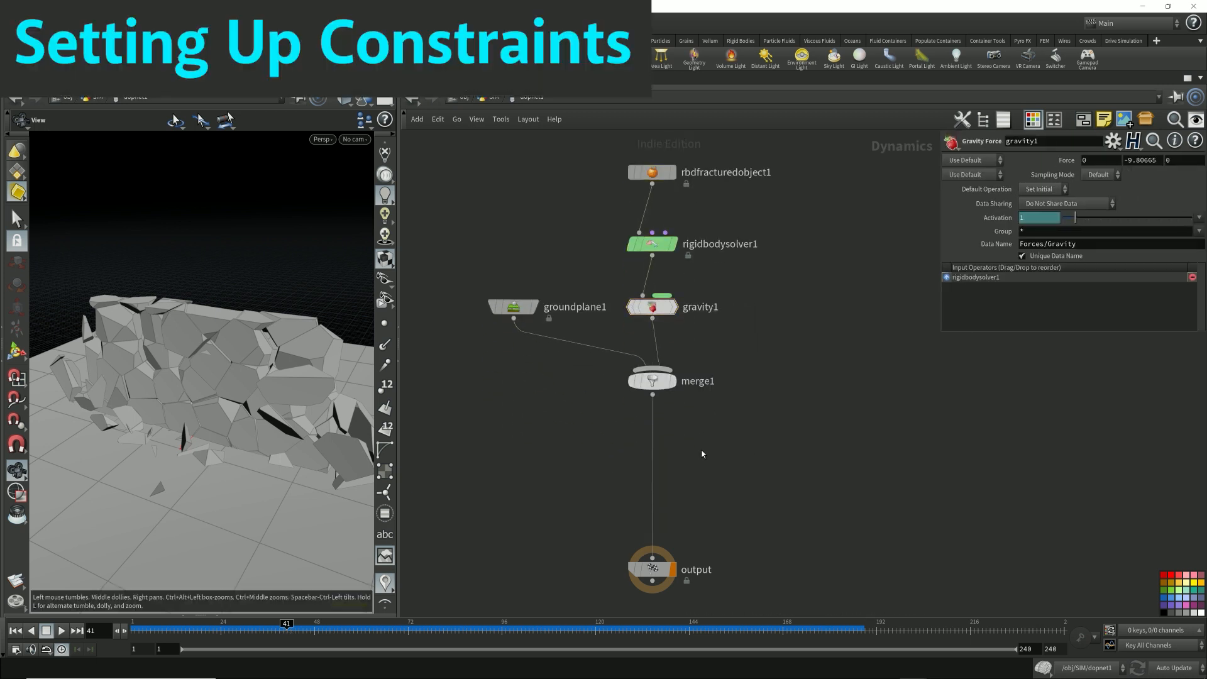
key(Tab)
text(constraint)
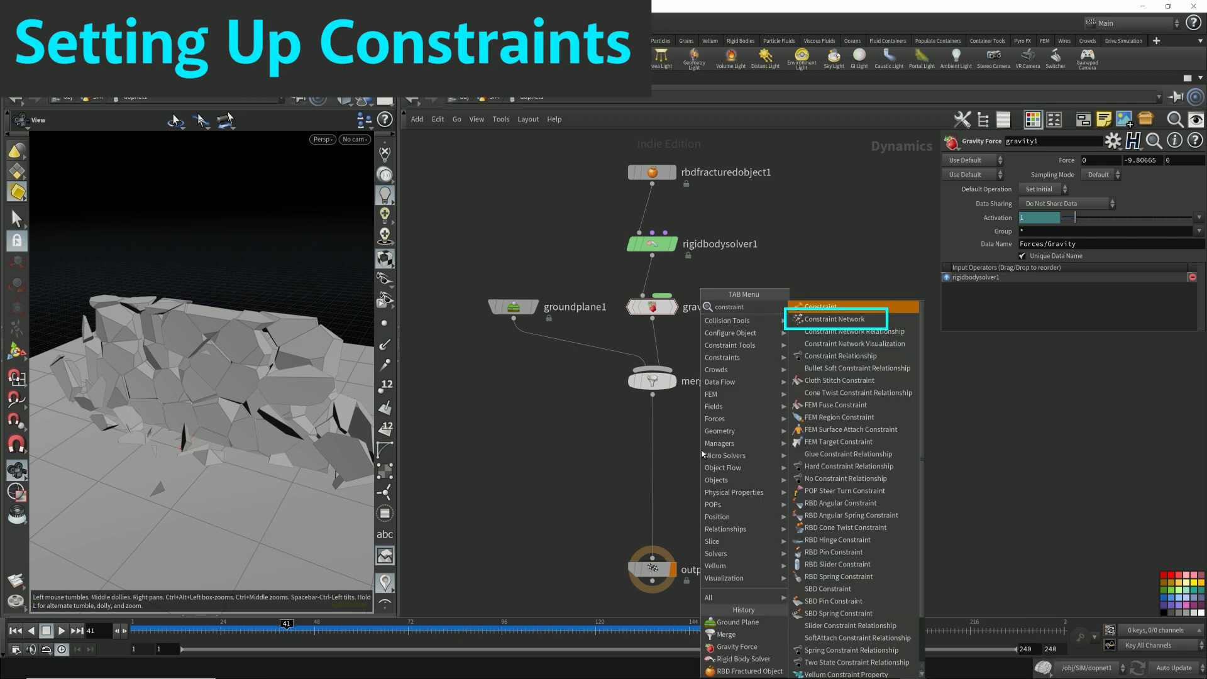
key(Down)
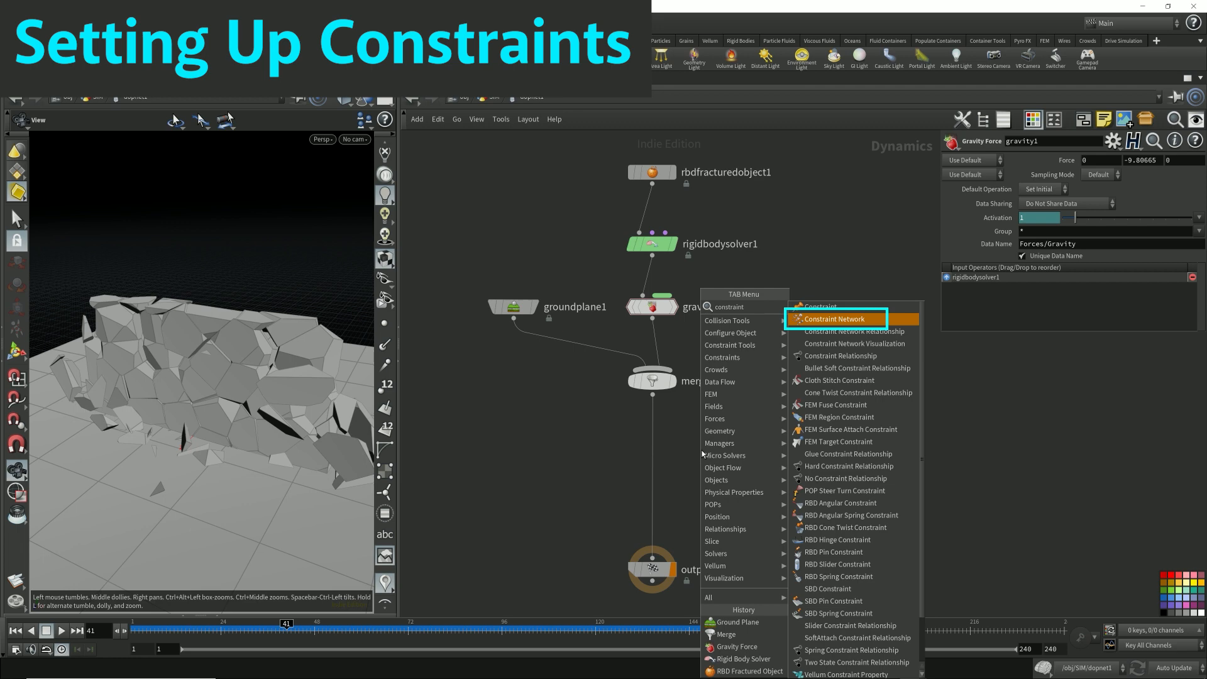
click(854, 322)
click(712, 482)
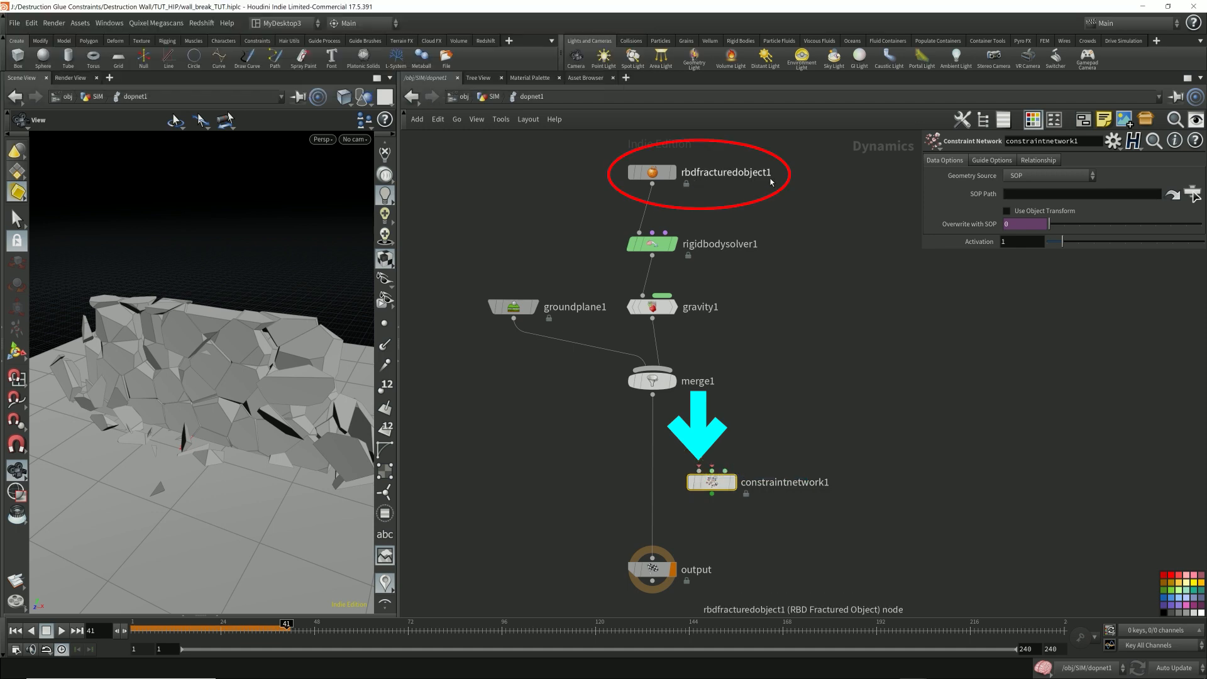
Wire merge1 into the first input of constraintnetwork1 and place constraintnetwork1 in the chain between merge1 and output.
click(652, 171)
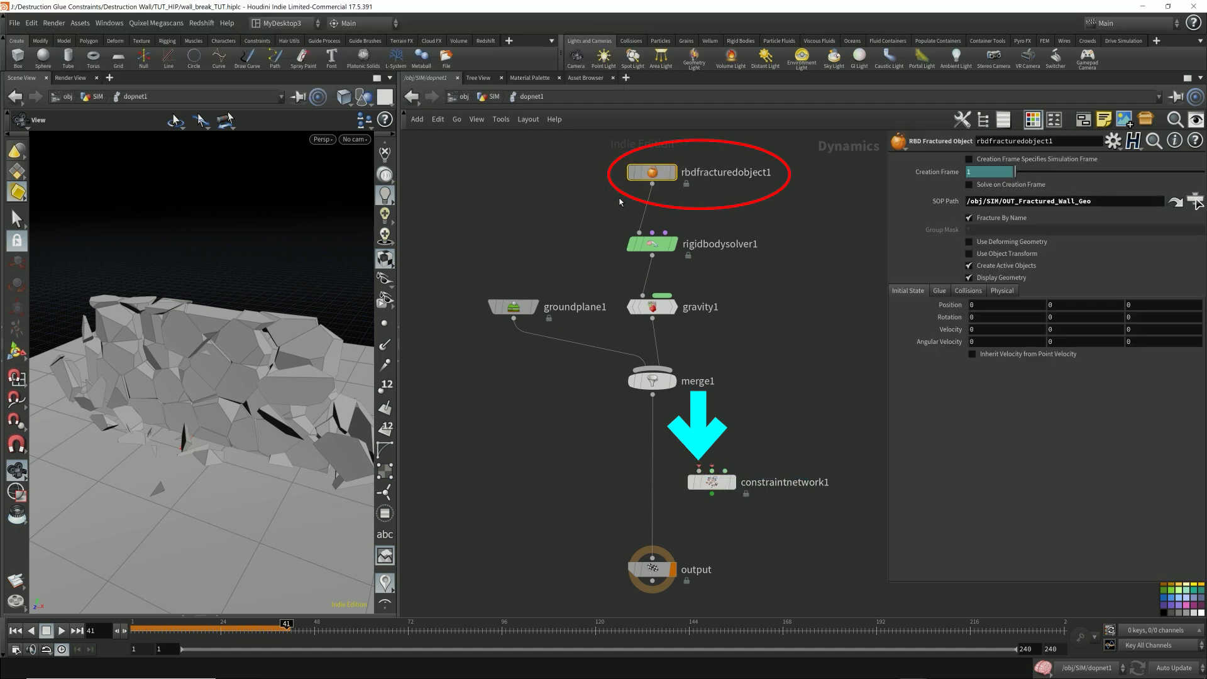
drag(616, 194, 822, 157)
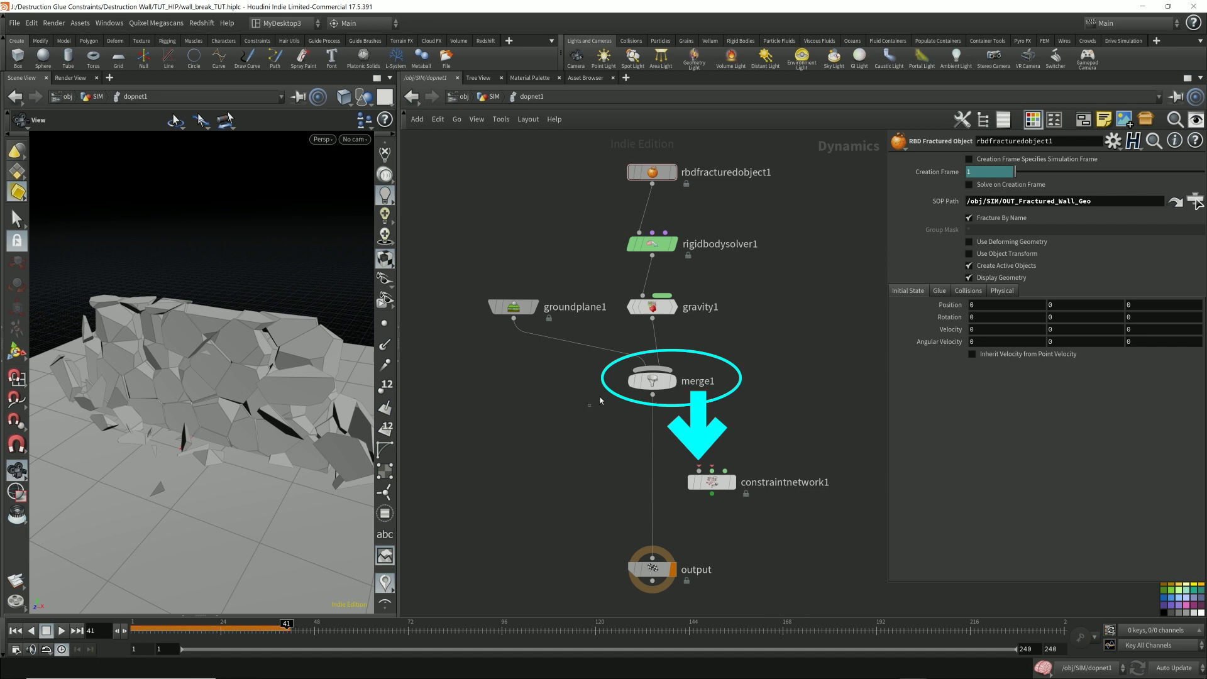
click(651, 380)
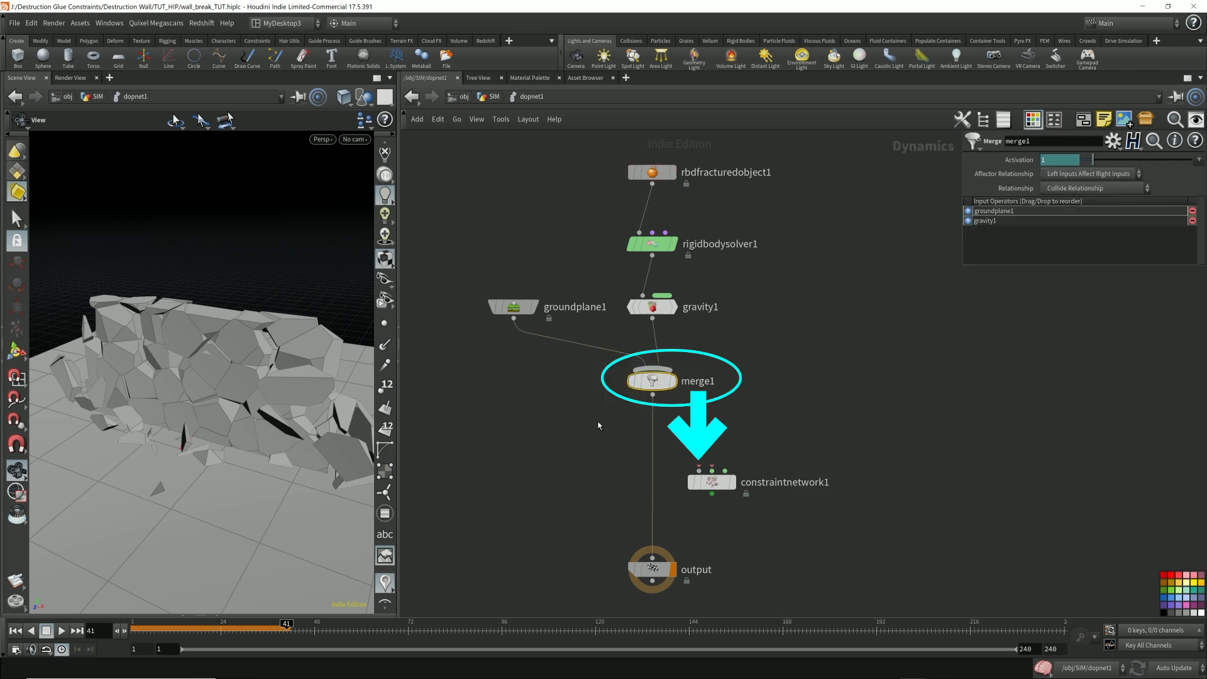
mouse_move(653, 396)
mouse_down()
mouse_move(699, 470)
mouse_move(657, 557)
mouse_up()
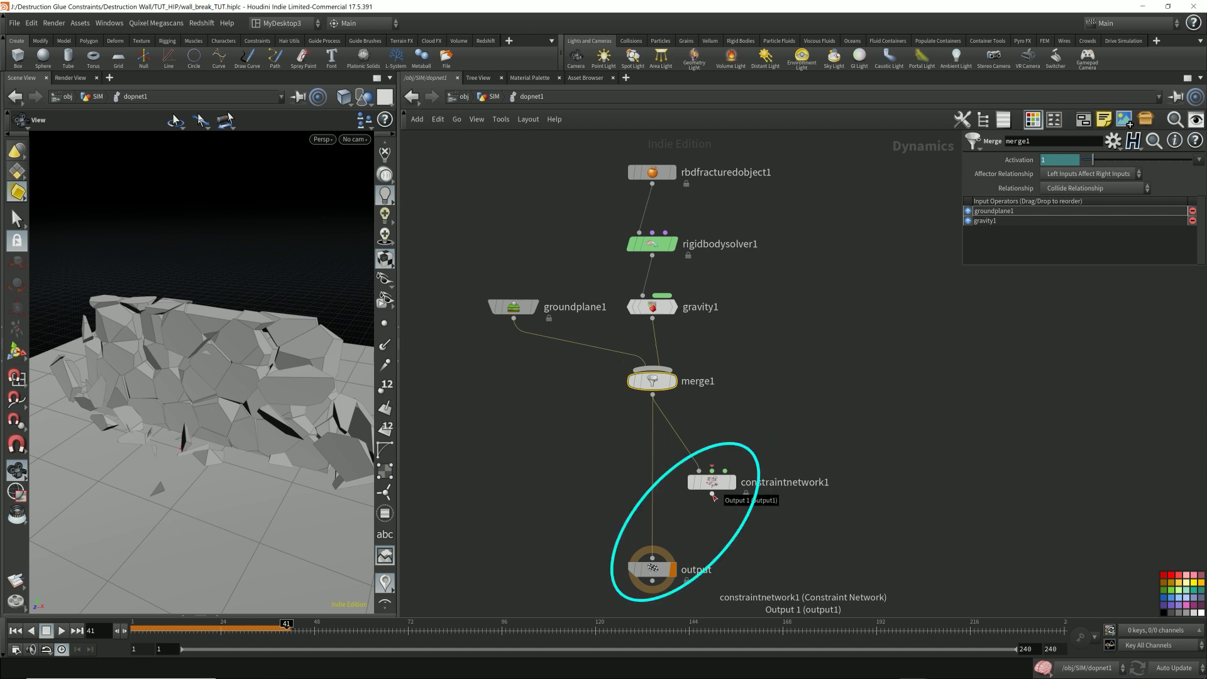
drag(711, 490, 650, 488)
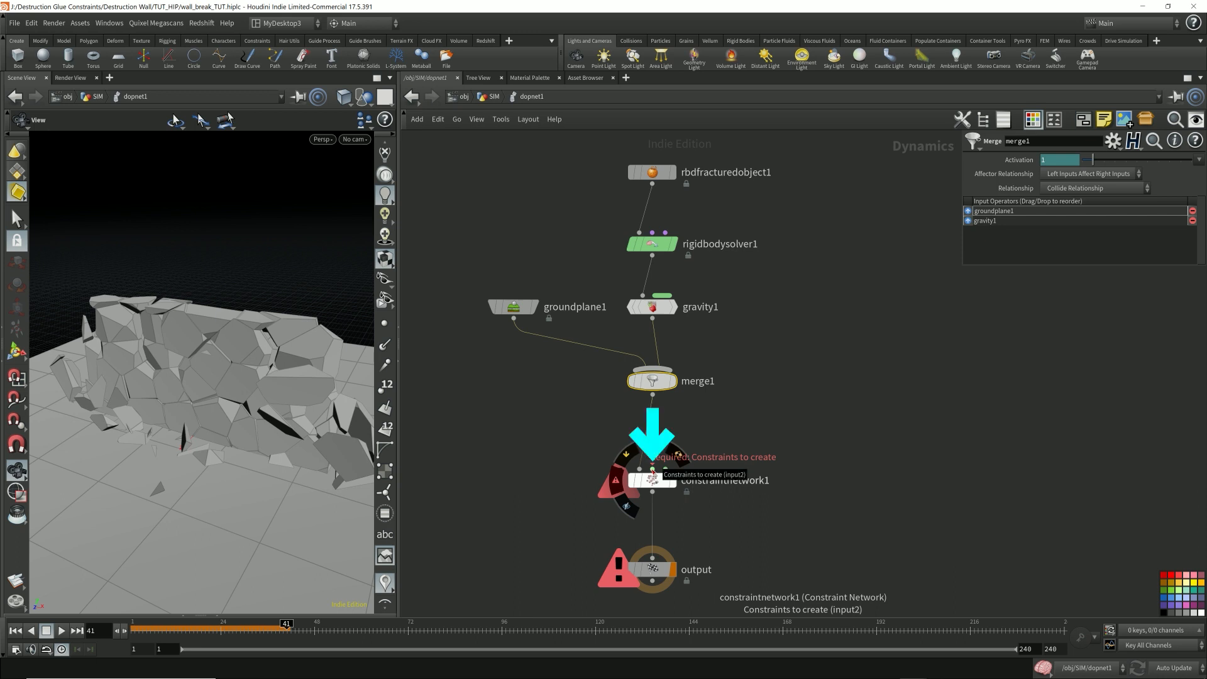
click(617, 482)
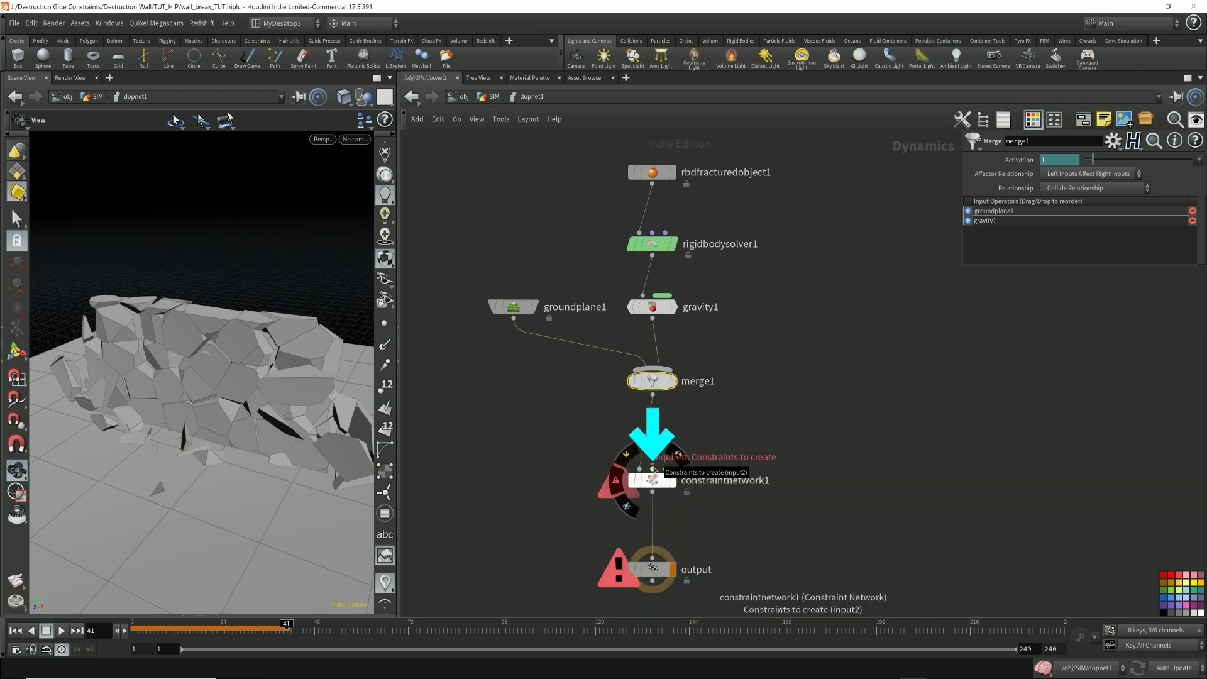
Add a Glue Constraint Relationship node and connect it to the second input of constraintnetwork1.
drag(653, 469, 734, 446)
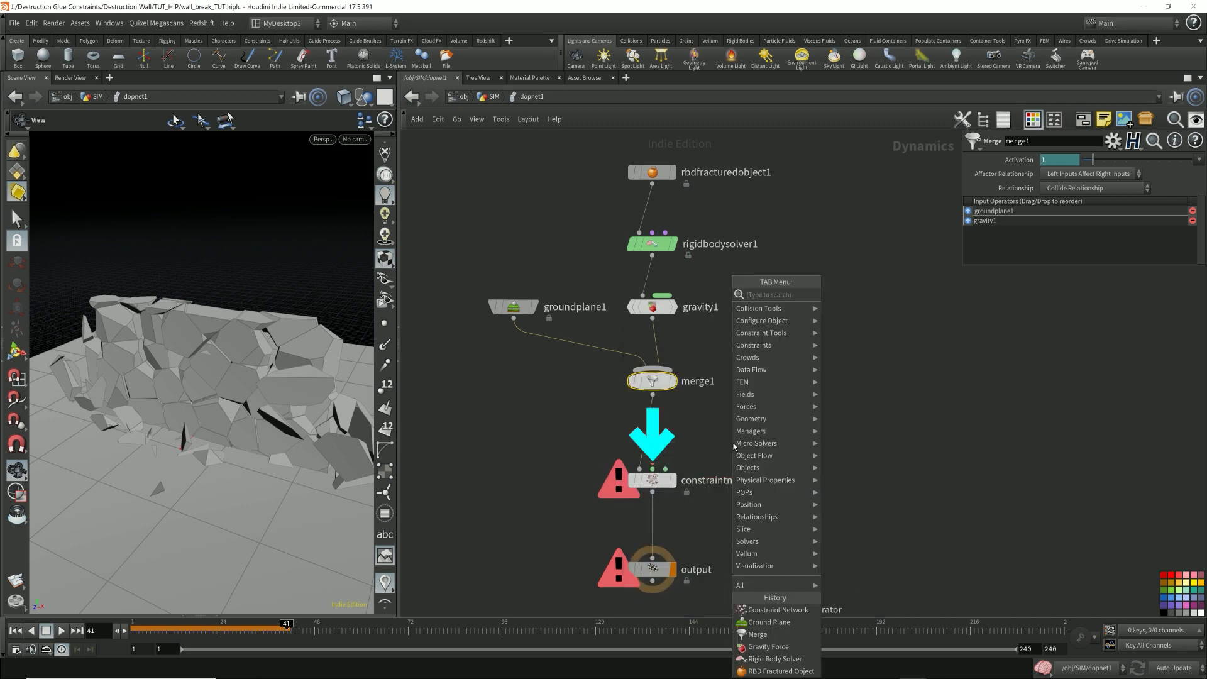
text(relationship)
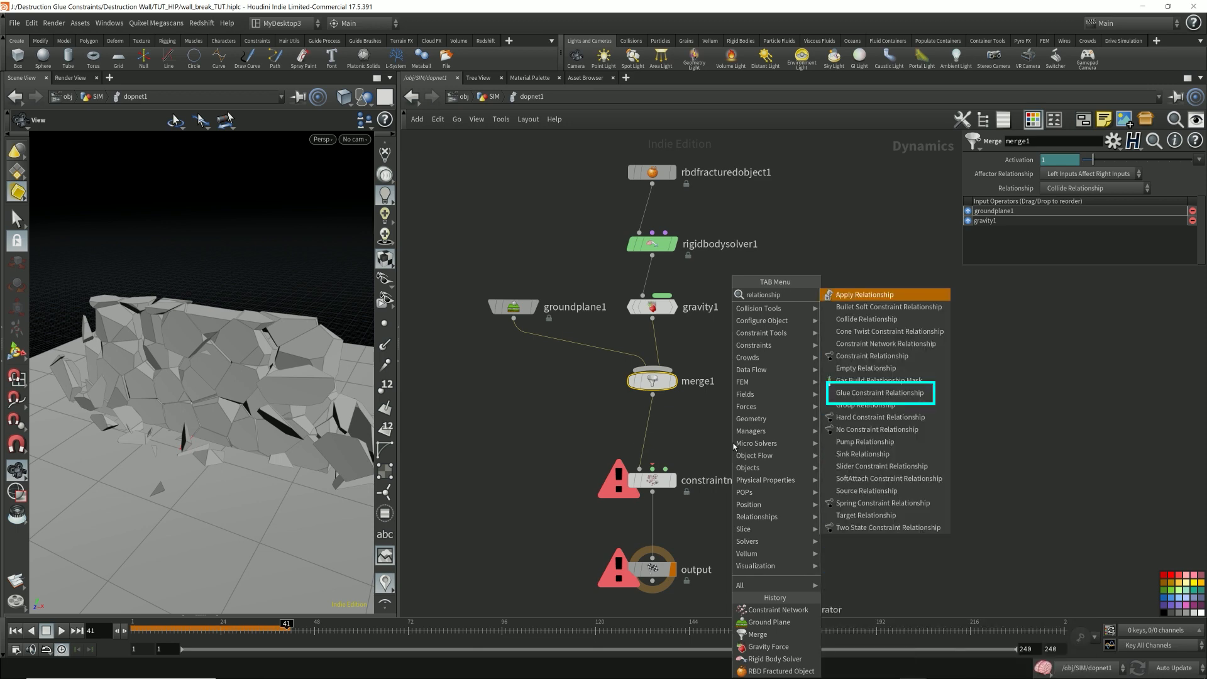
key(Down)
key(Down)
key(Down)
key(Down)
key(Down)
key(Down)
key(Down)
key(Down)
key(Down)
key(Down)
key(Down)
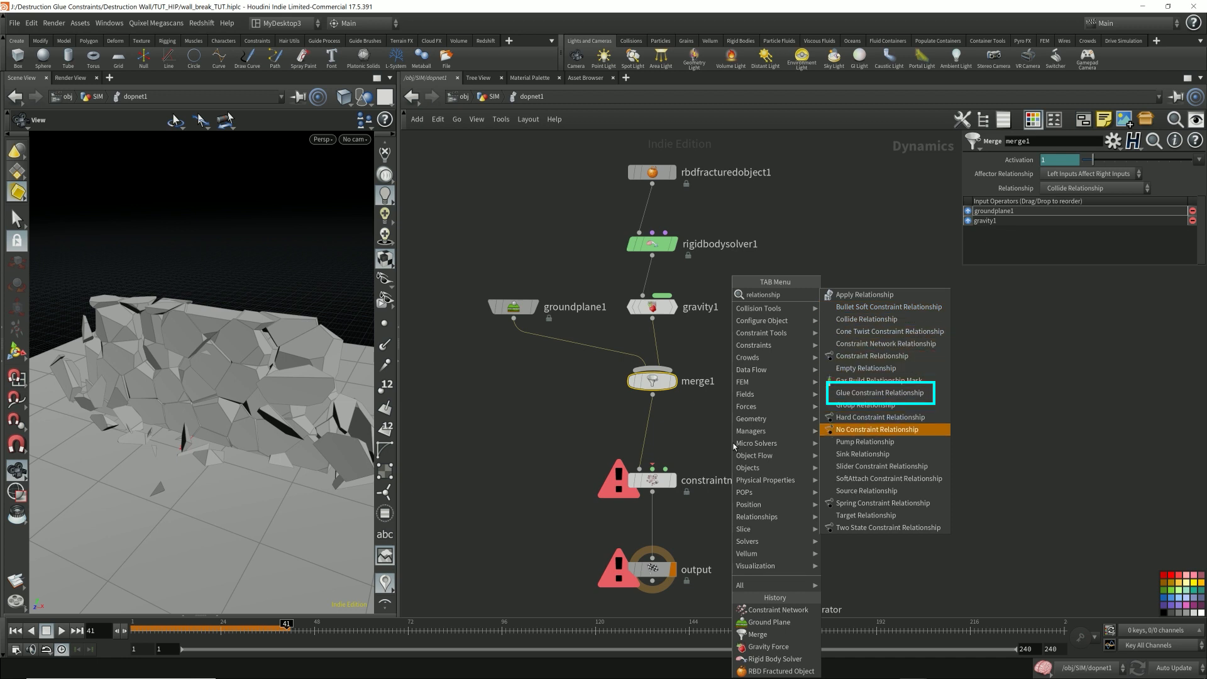
key(Down)
key(Up)
key(Up)
key(Up)
key(Up)
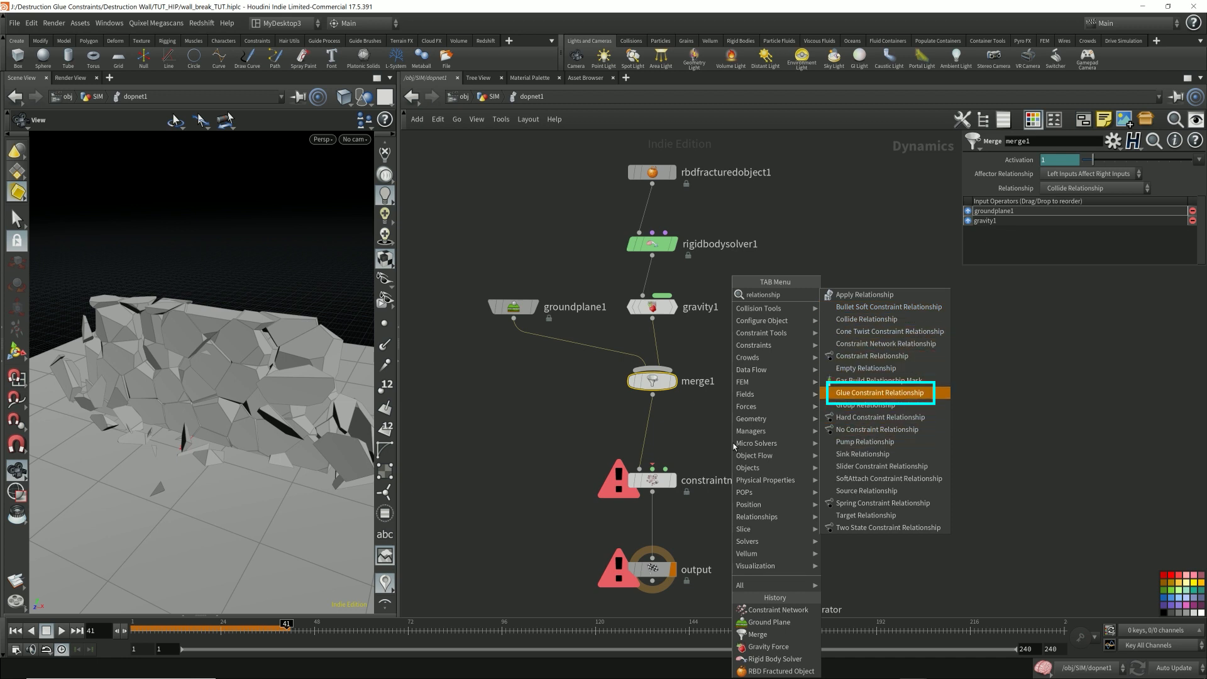
key(Return)
click(758, 415)
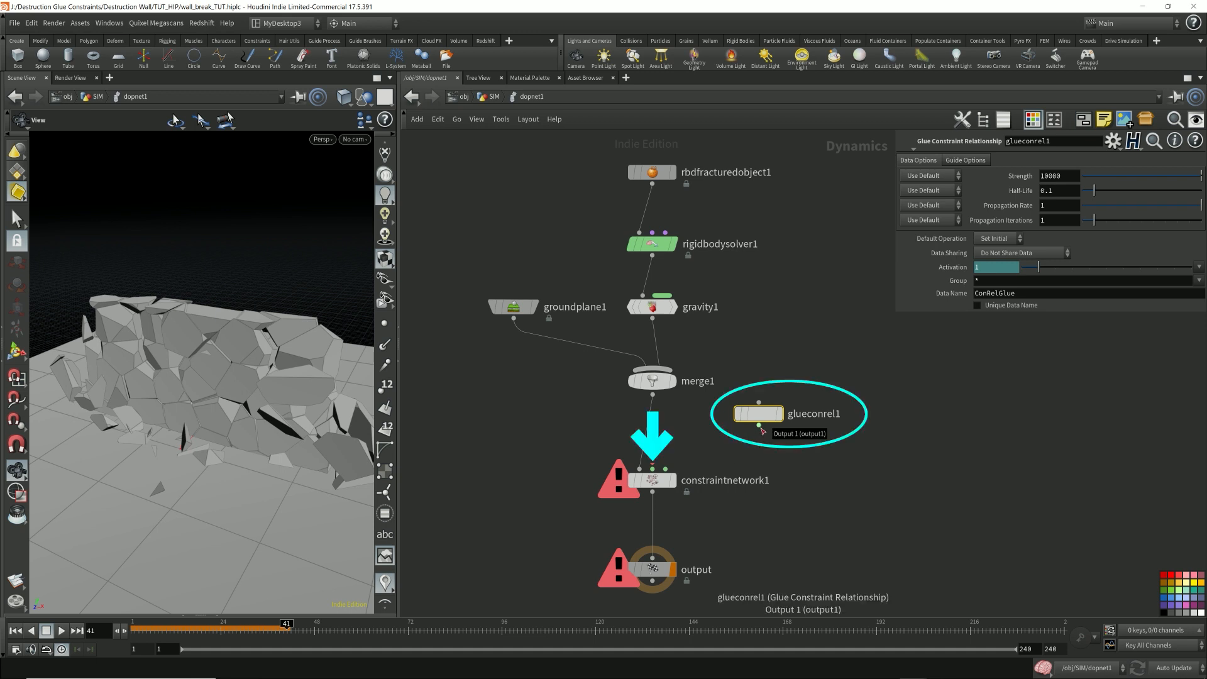
drag(759, 428, 653, 469)
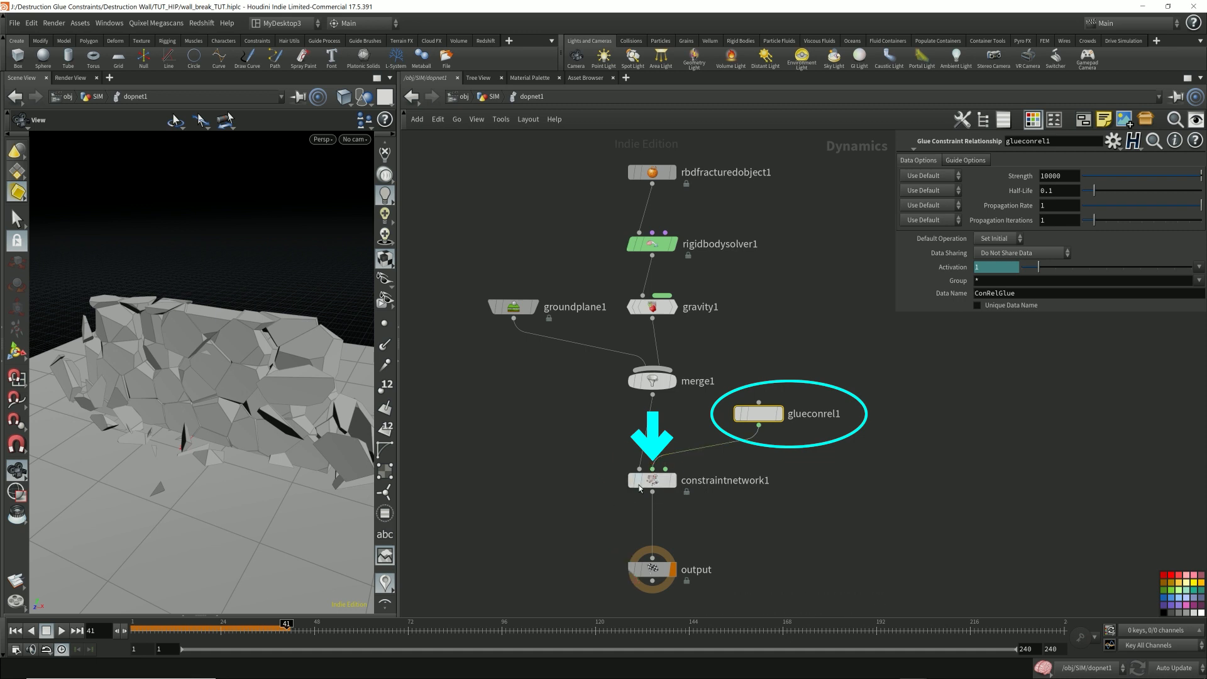
Select constraintnetwork1, go up to the SIM network and follow the Fractured_Wall_Constraints object merge to its source in Fractured_Wall.
click(638, 483)
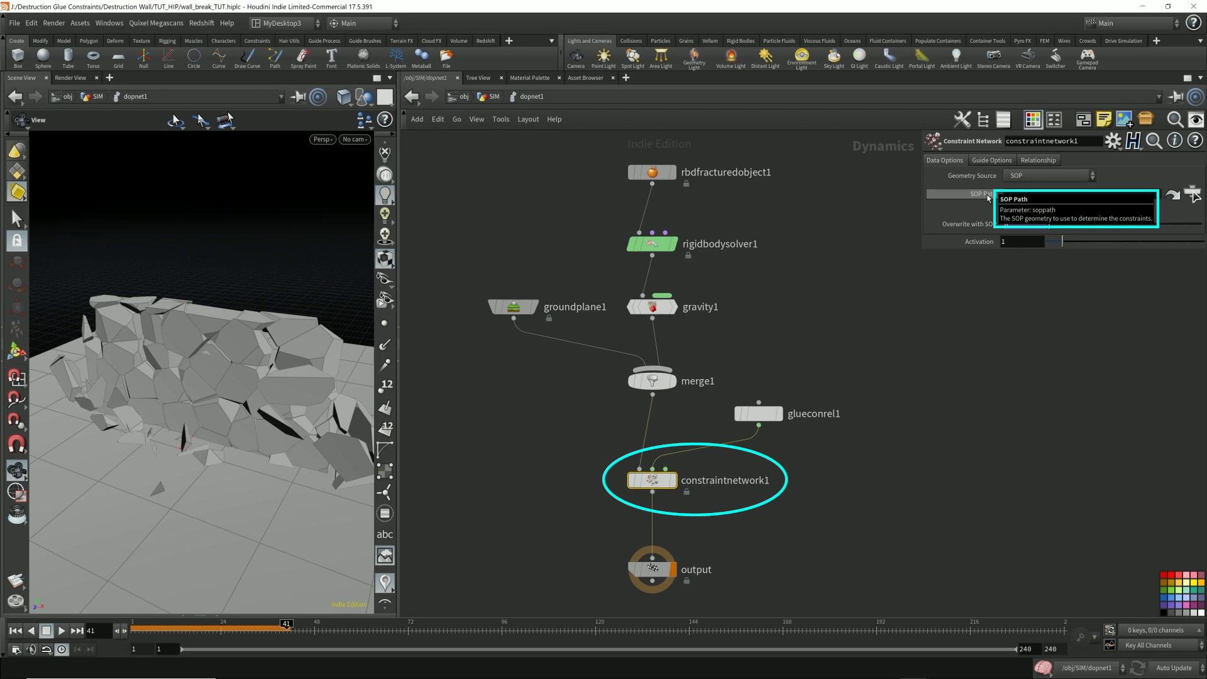
click(494, 96)
mouse_move(767, 414)
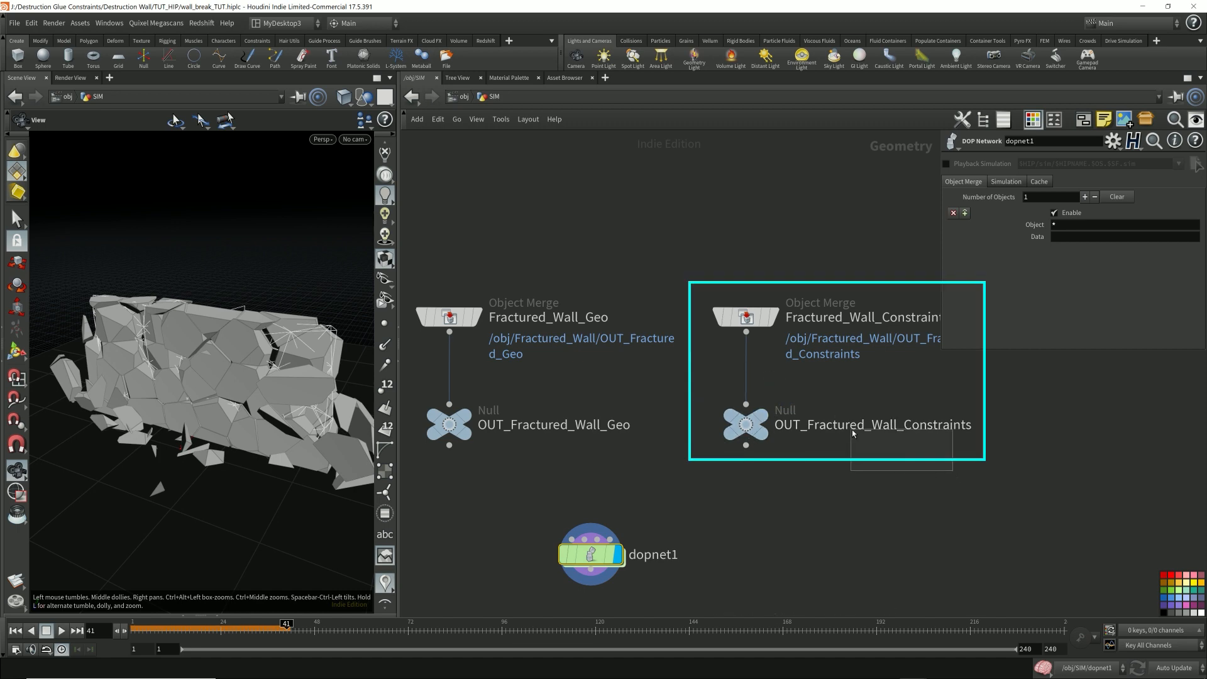
click(746, 317)
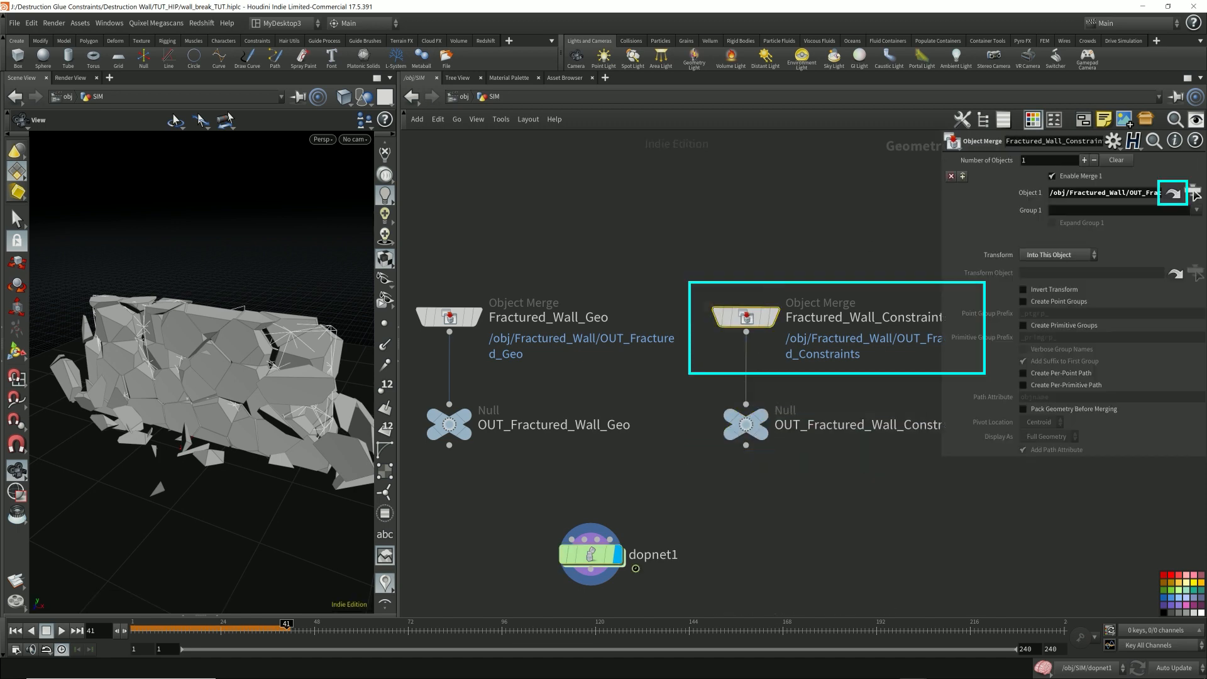
click(1173, 193)
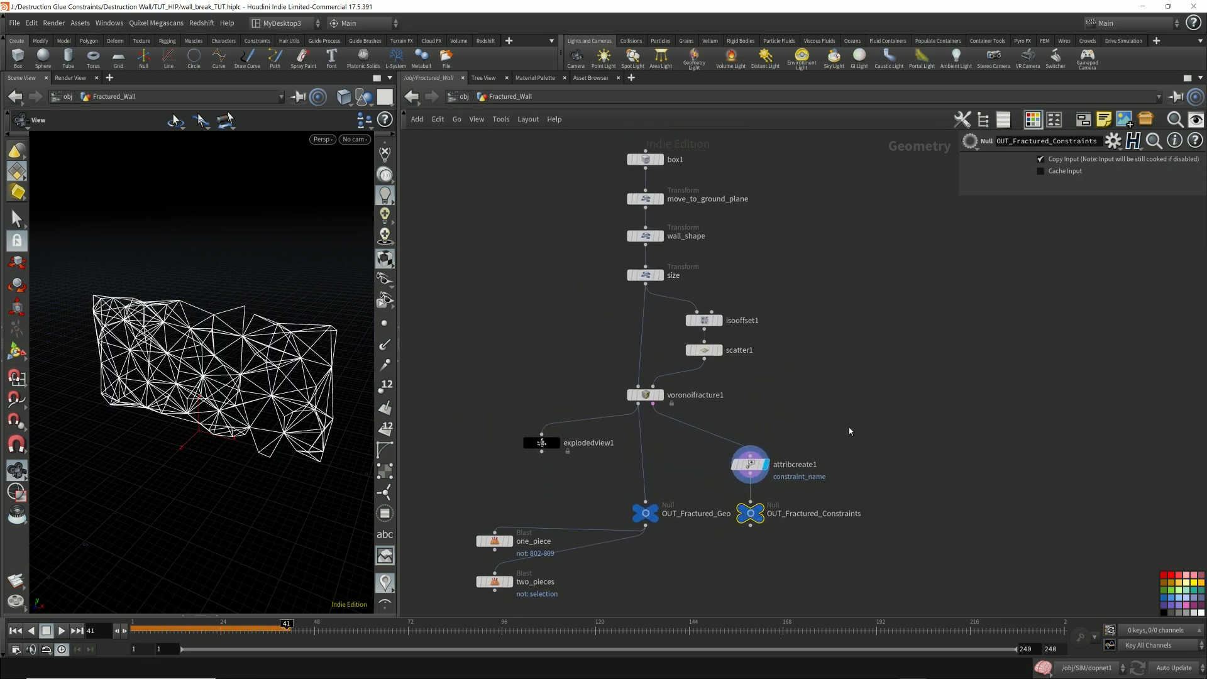
Display OUT_Fractured_Geo at the first frame, and display OUT_Fractured_Constraints to examine its primitive attributes in the geometry spreadsheet.
click(655, 507)
click(16, 630)
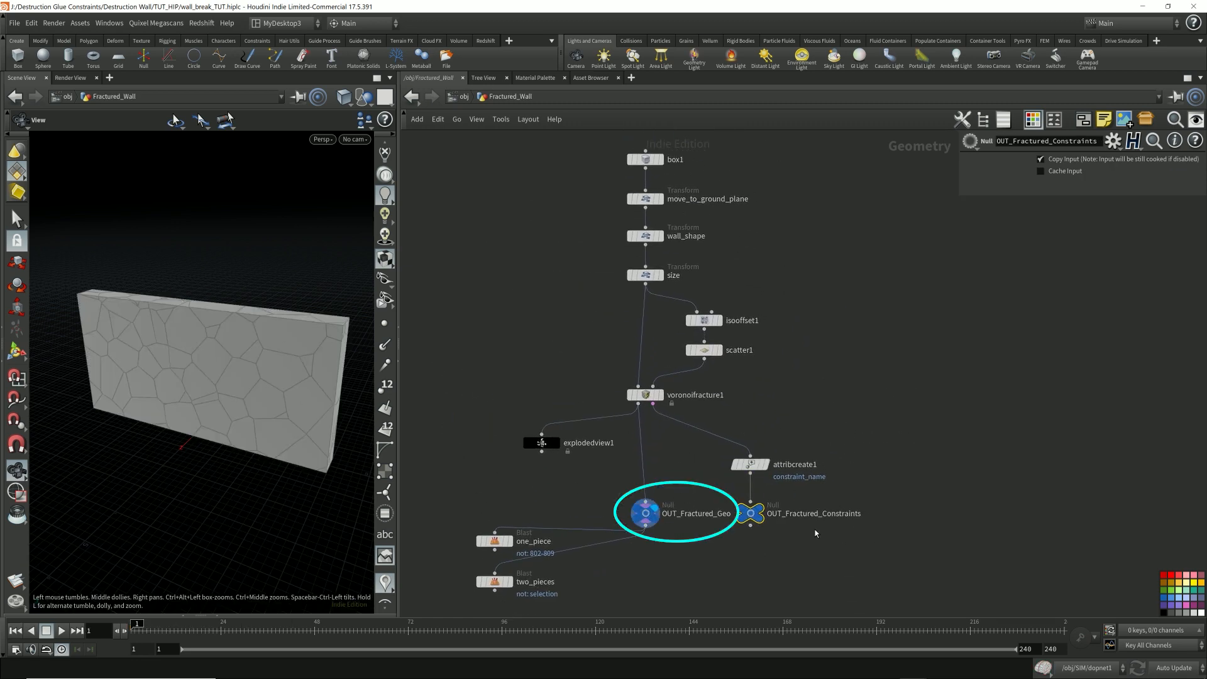
drag(816, 544, 756, 514)
mouse_move(756, 514)
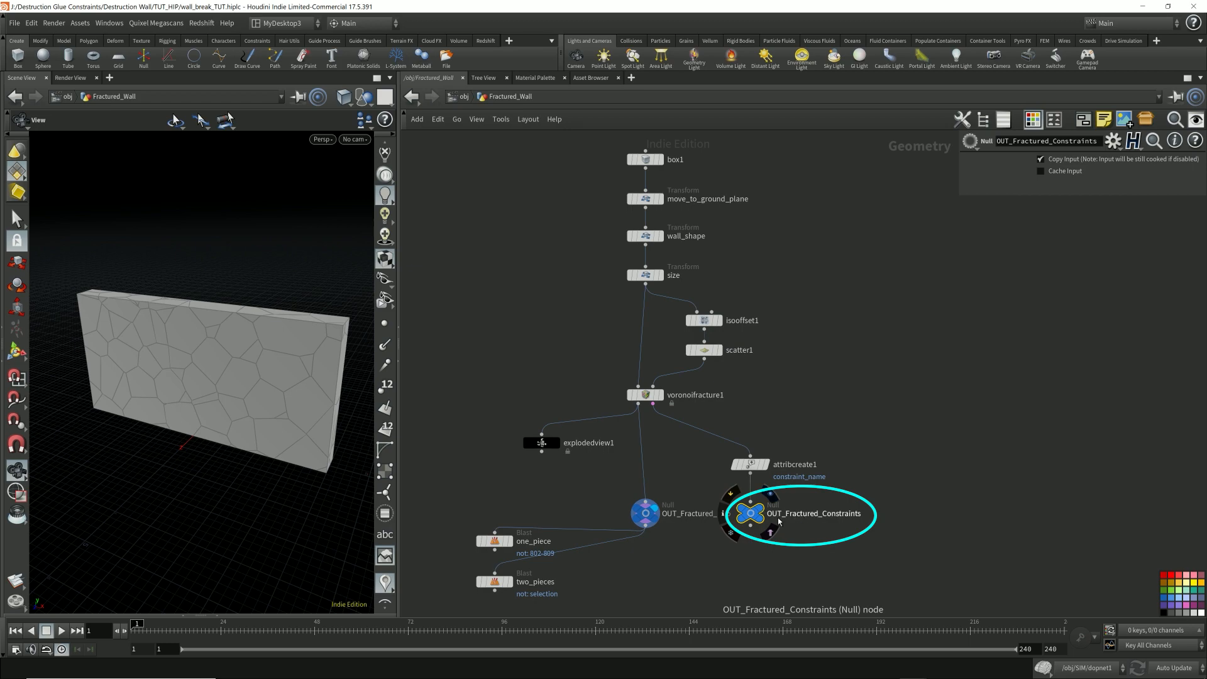
click(761, 507)
mouse_move(317, 381)
mouse_down()
mouse_move(210, 405)
mouse_move(325, 376)
mouse_move(316, 369)
mouse_up()
right_drag(316, 369, 312, 276)
click(218, 615)
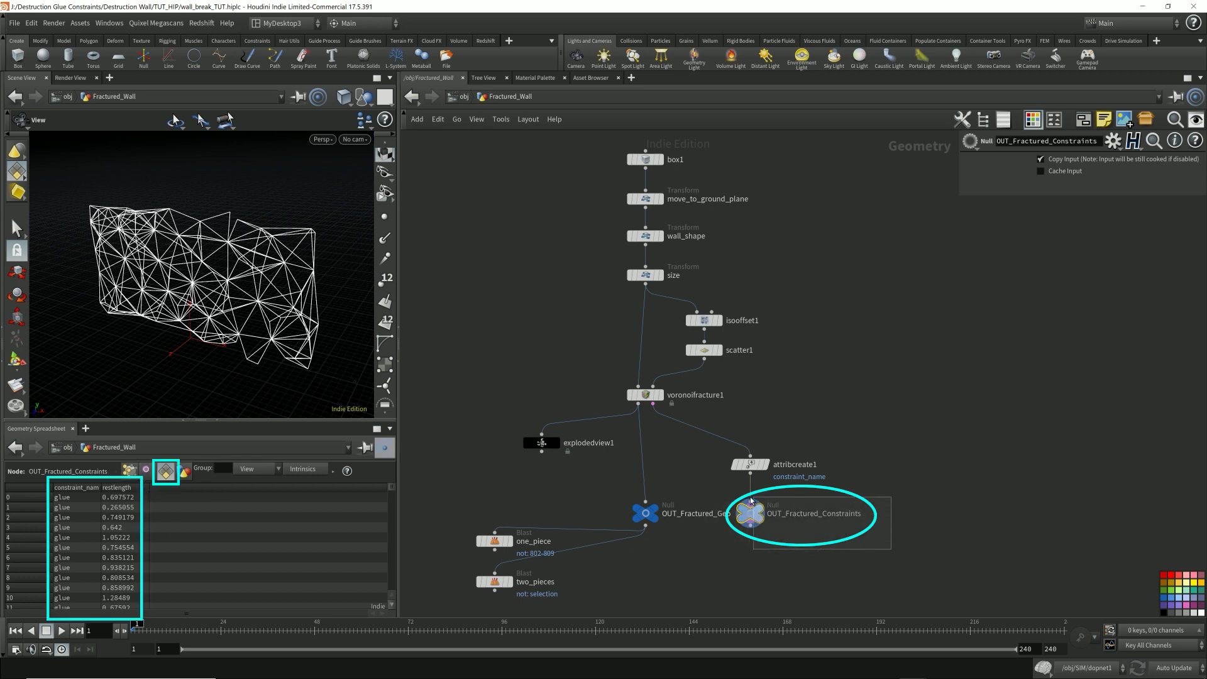
Return to dopnet1 inside SIM and set the SOP Path of constraintnetwork1 to /obj/SIM/OUT_Fractured_Wall_Constraints.
click(463, 99)
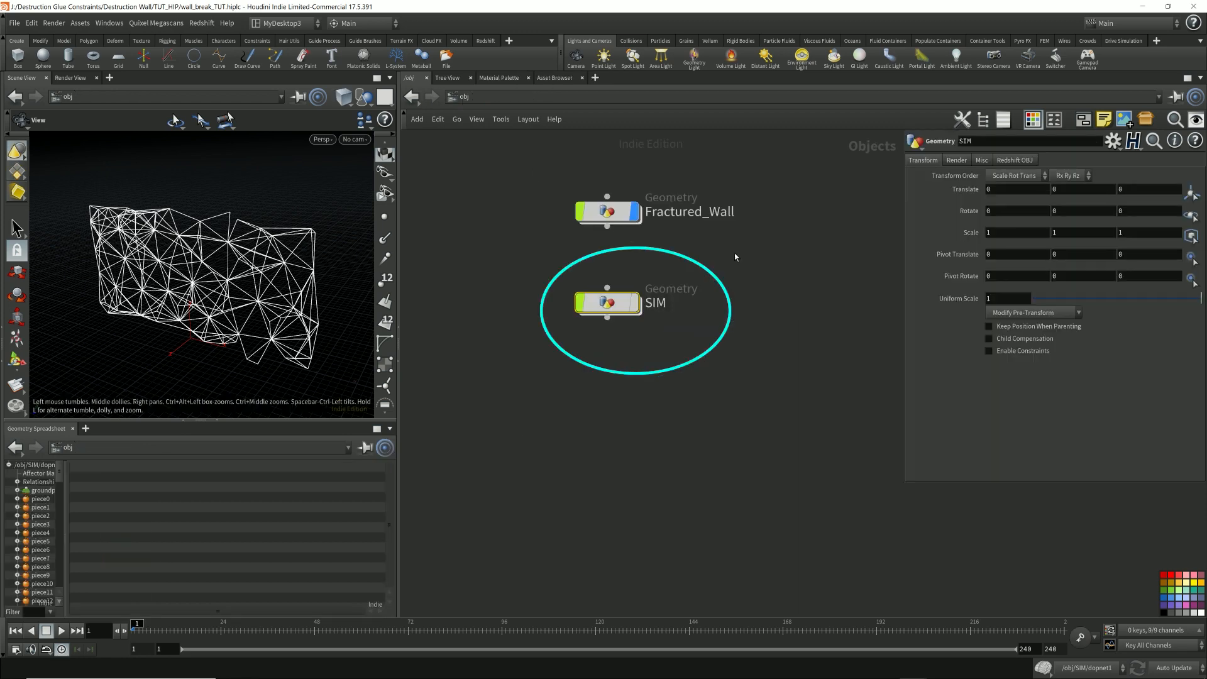
click(606, 303)
double_click(606, 303)
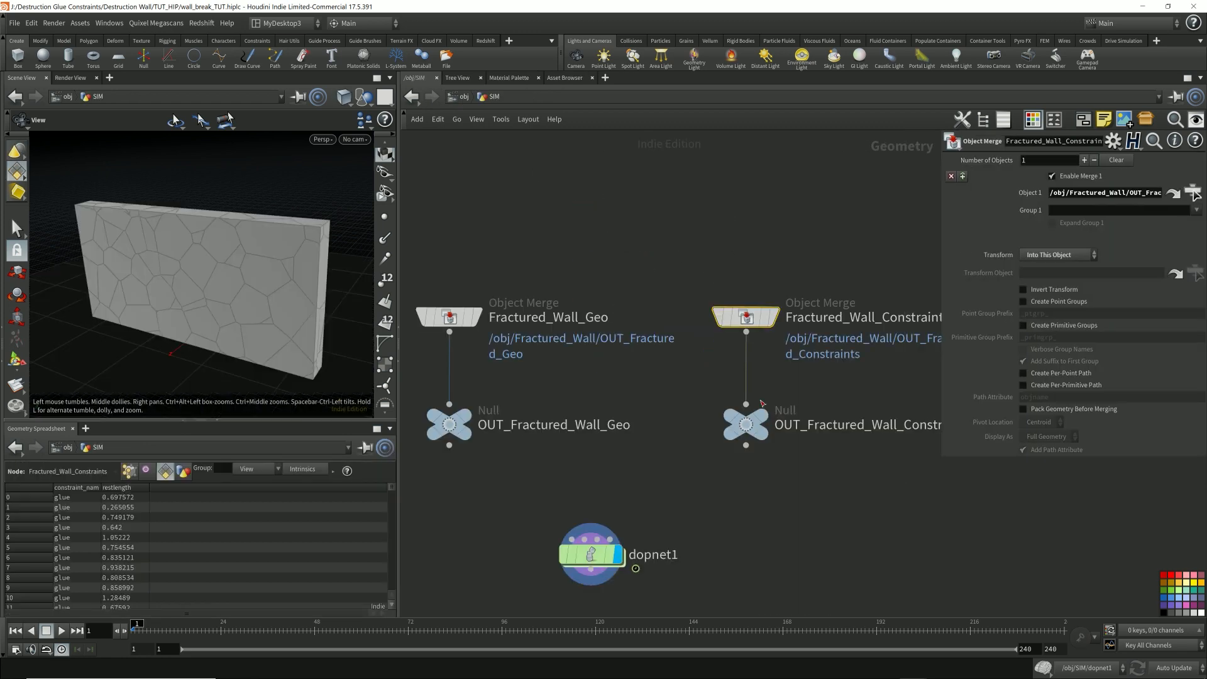
double_click(591, 554)
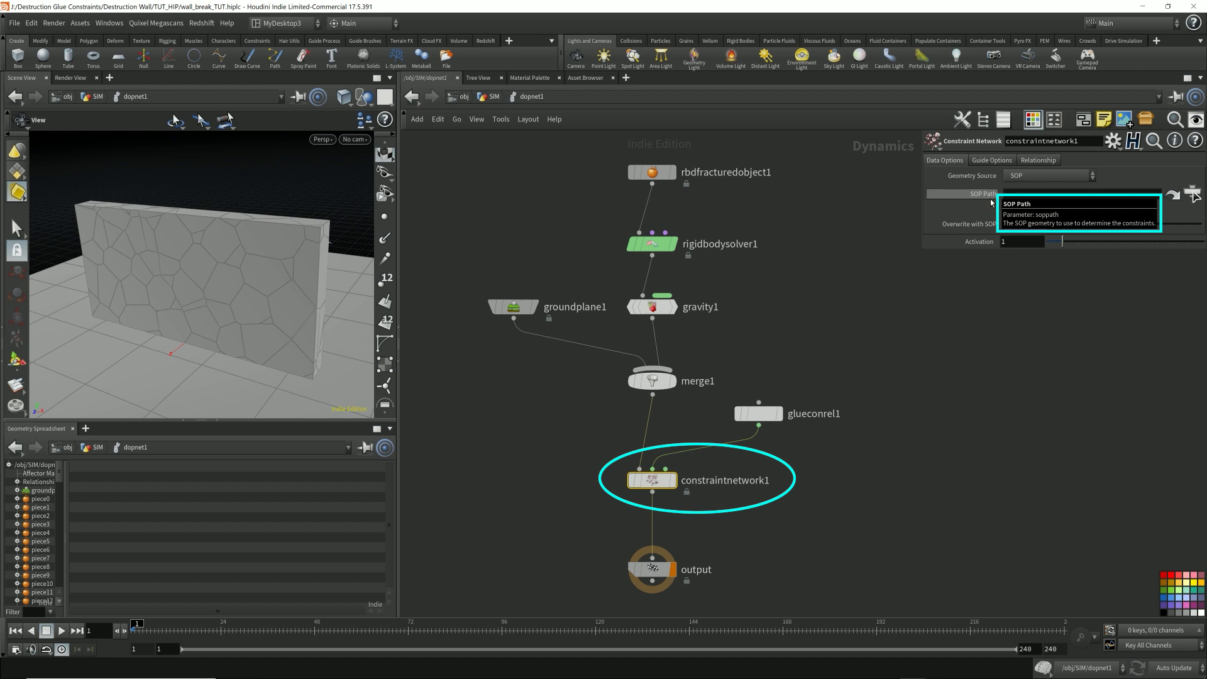
click(1081, 194)
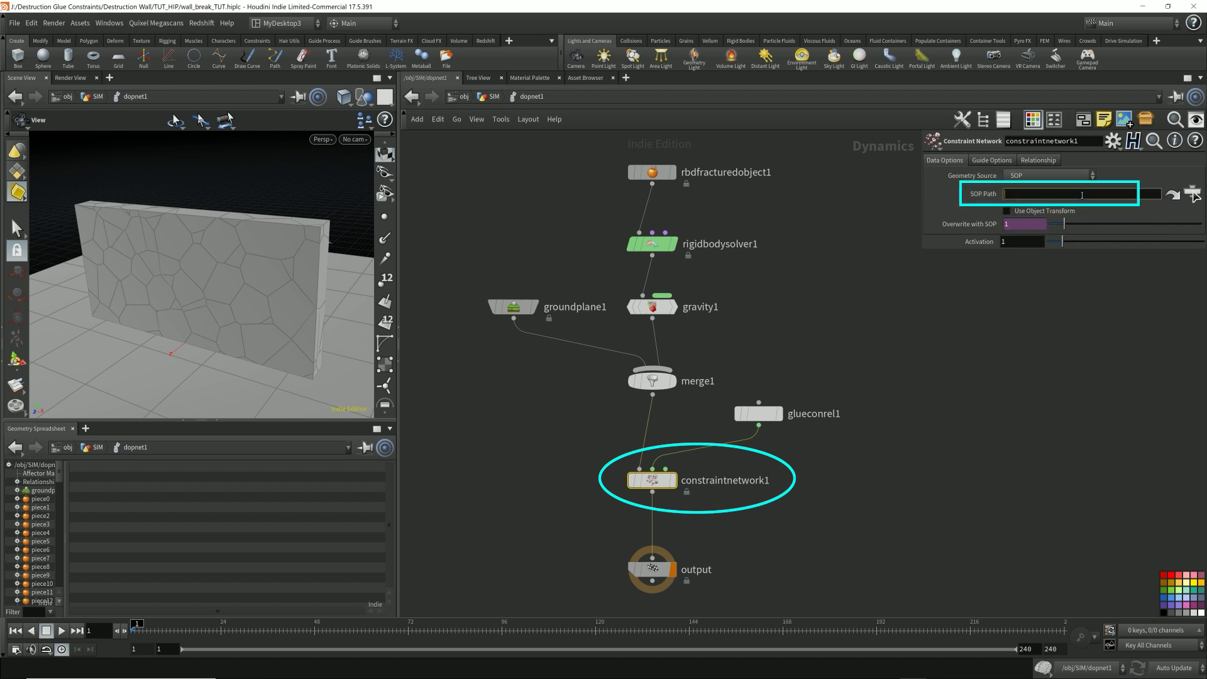
click(1194, 194)
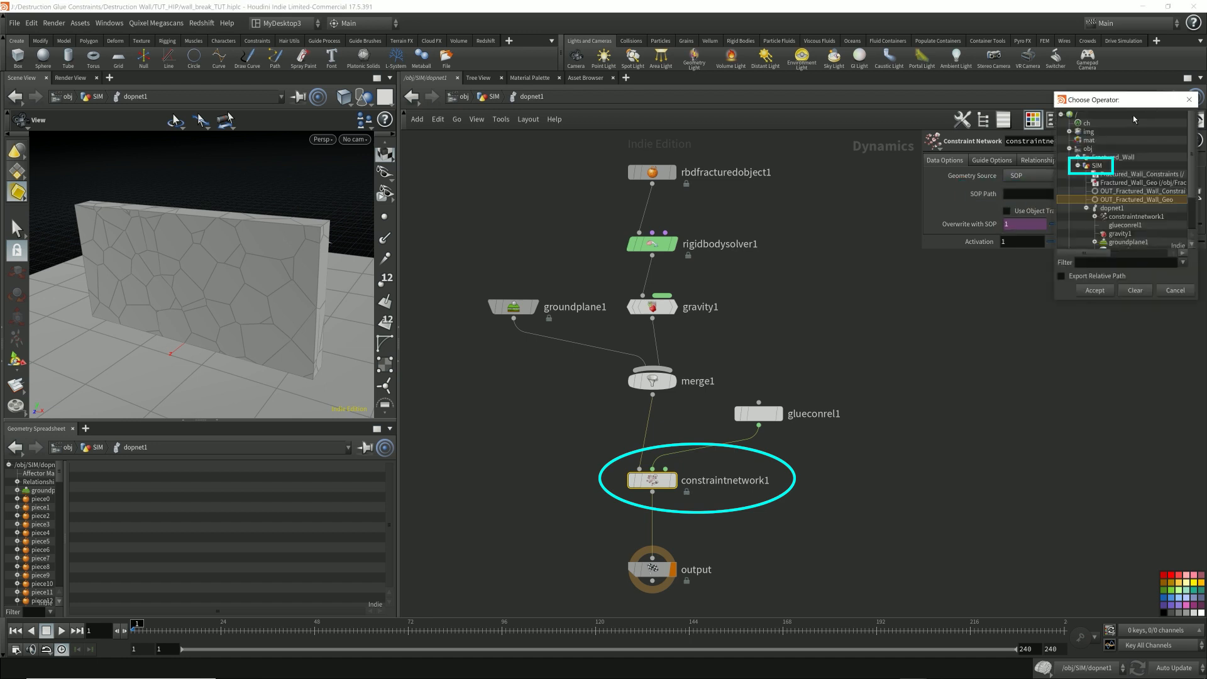
click(1097, 166)
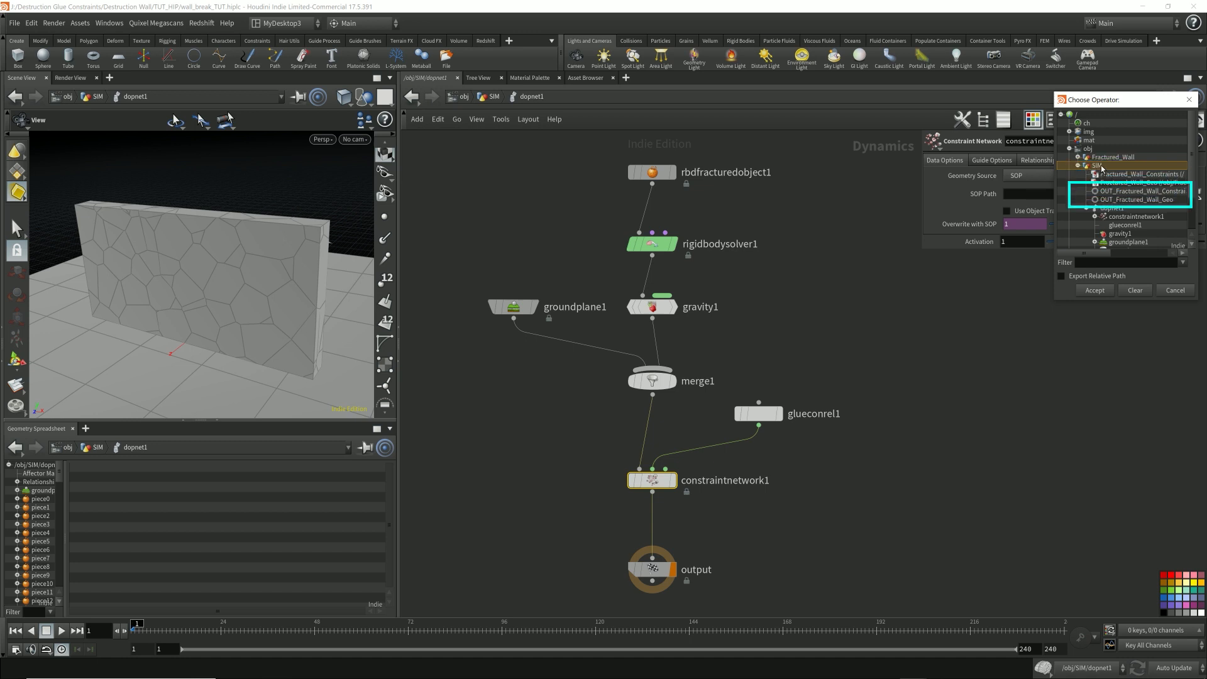
click(1125, 191)
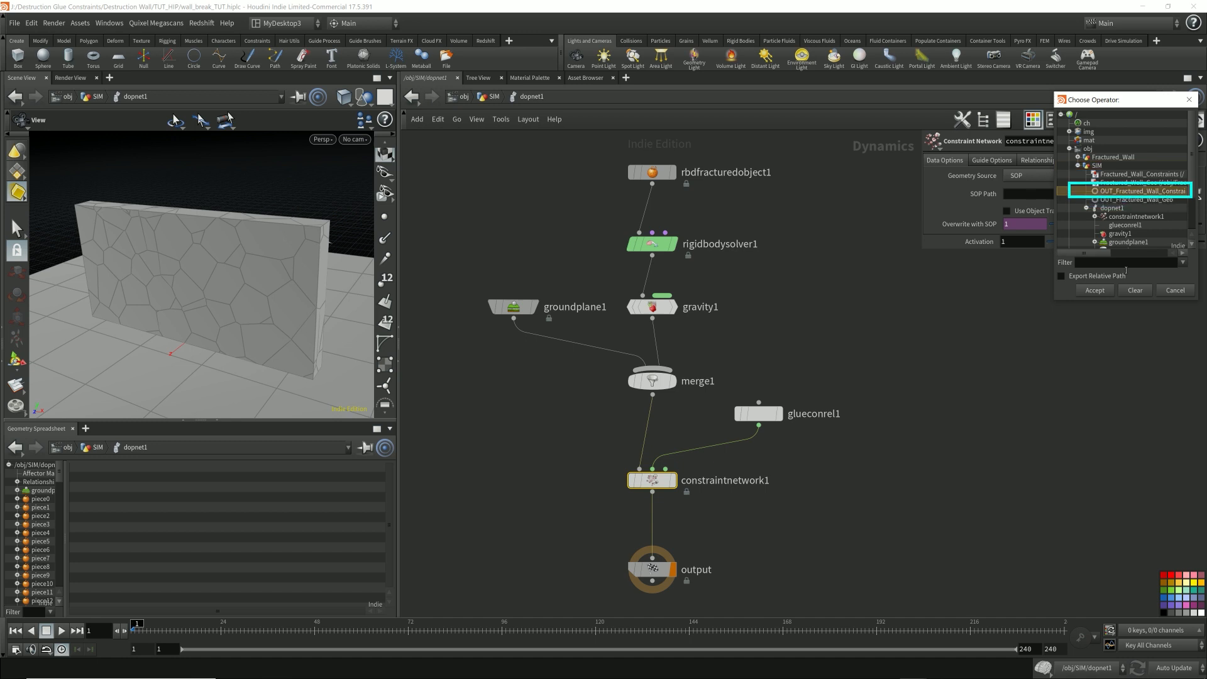
click(1094, 289)
Check the Data Name of glueconrel1, and inspect the constraint_name attribute on attribcreate1 inside Fractured_Wall.
mouse_move(264, 264)
mouse_down()
mouse_move(245, 270)
mouse_move(291, 250)
mouse_move(275, 259)
mouse_up()
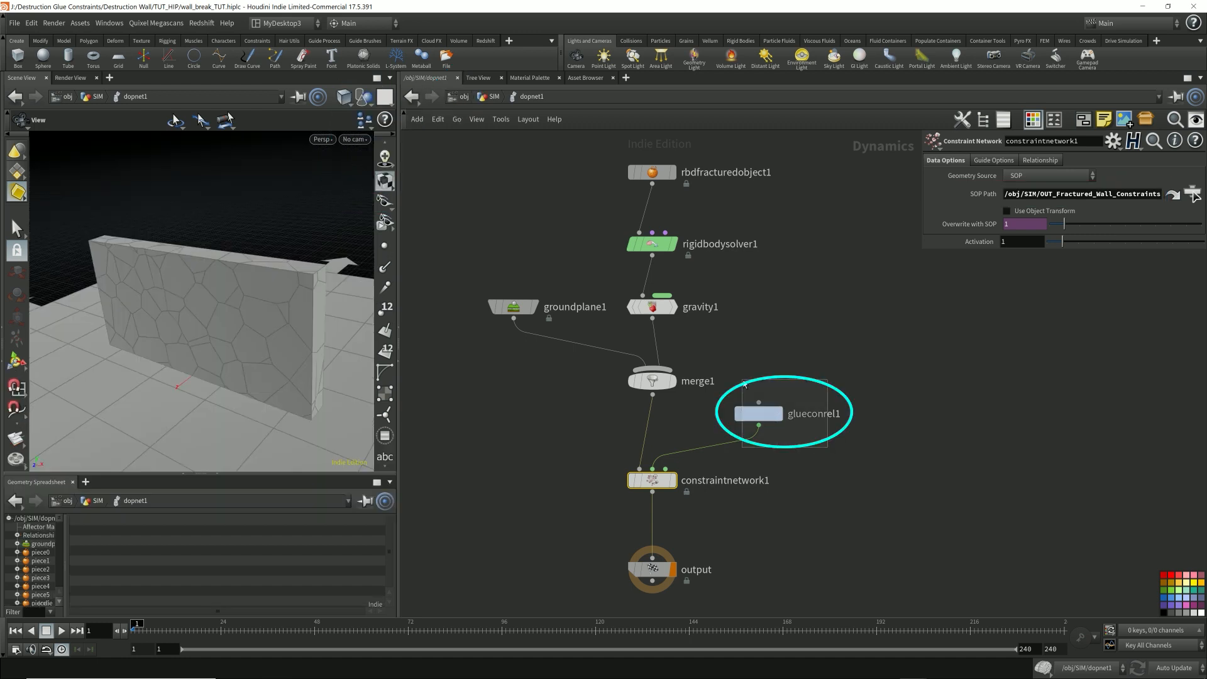
click(754, 412)
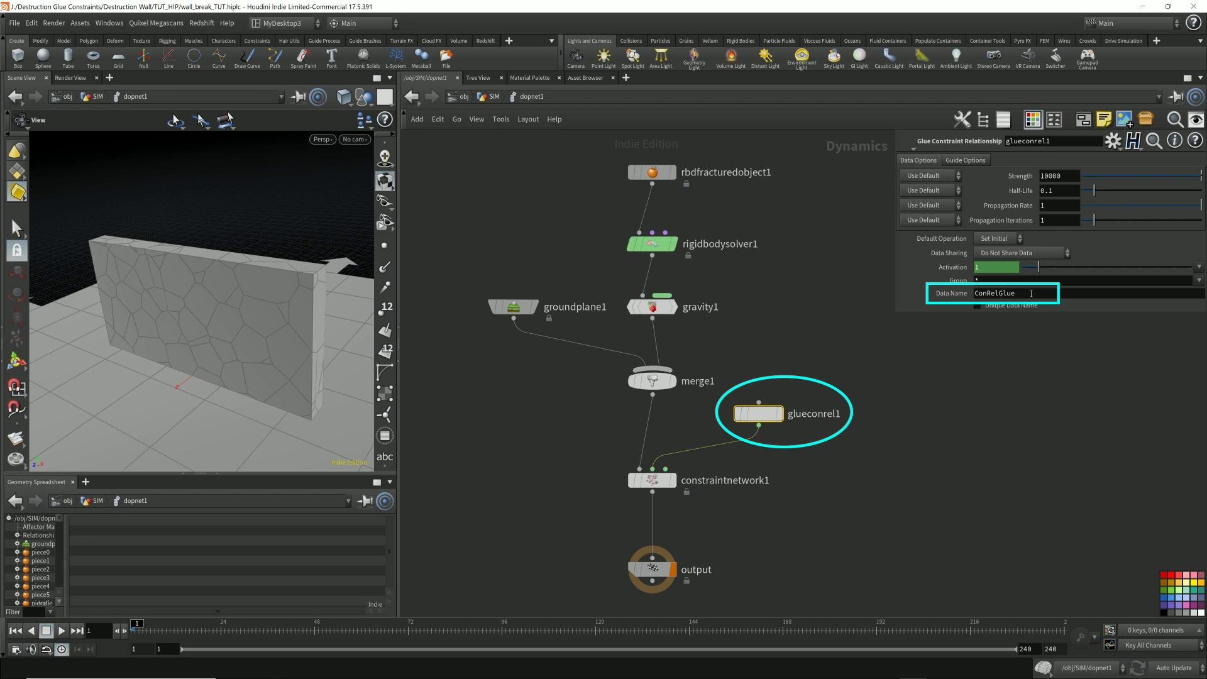
click(464, 96)
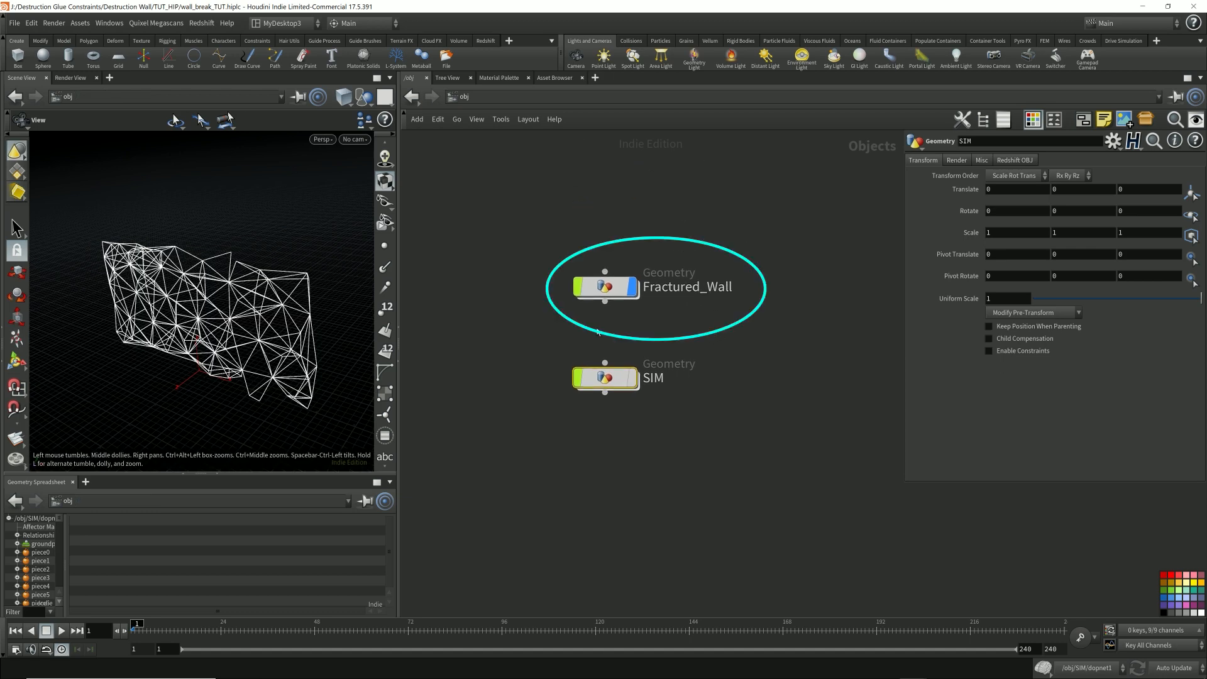
click(603, 287)
double_click(604, 286)
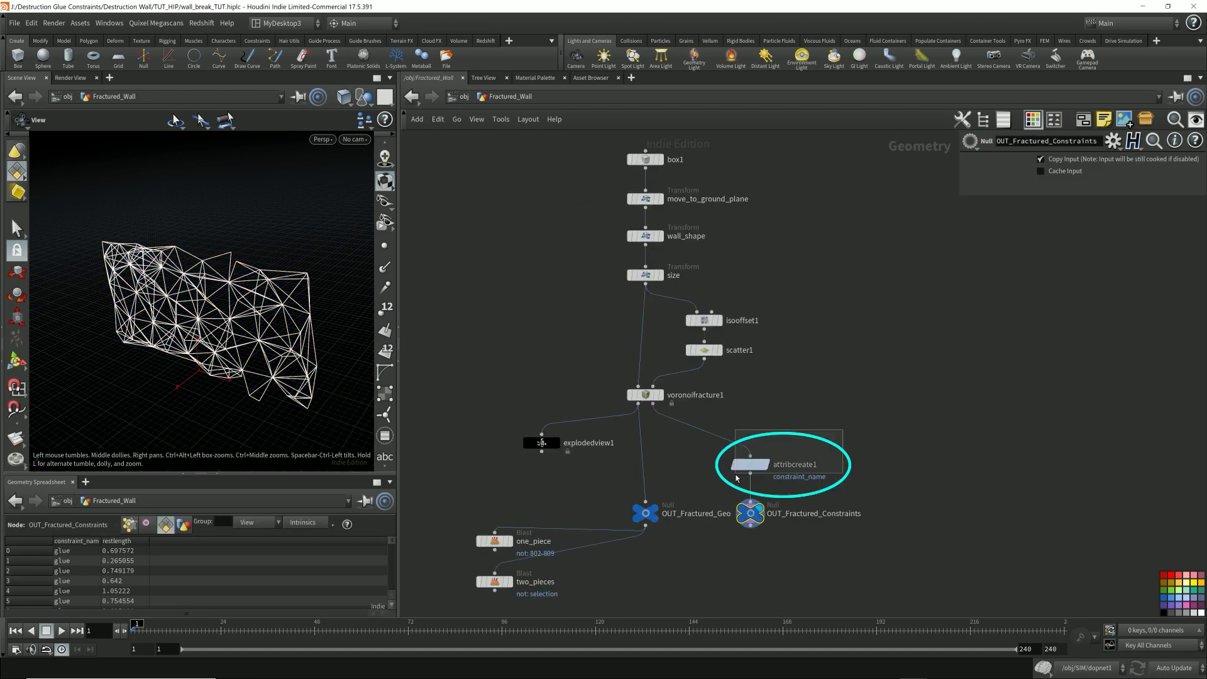
click(763, 463)
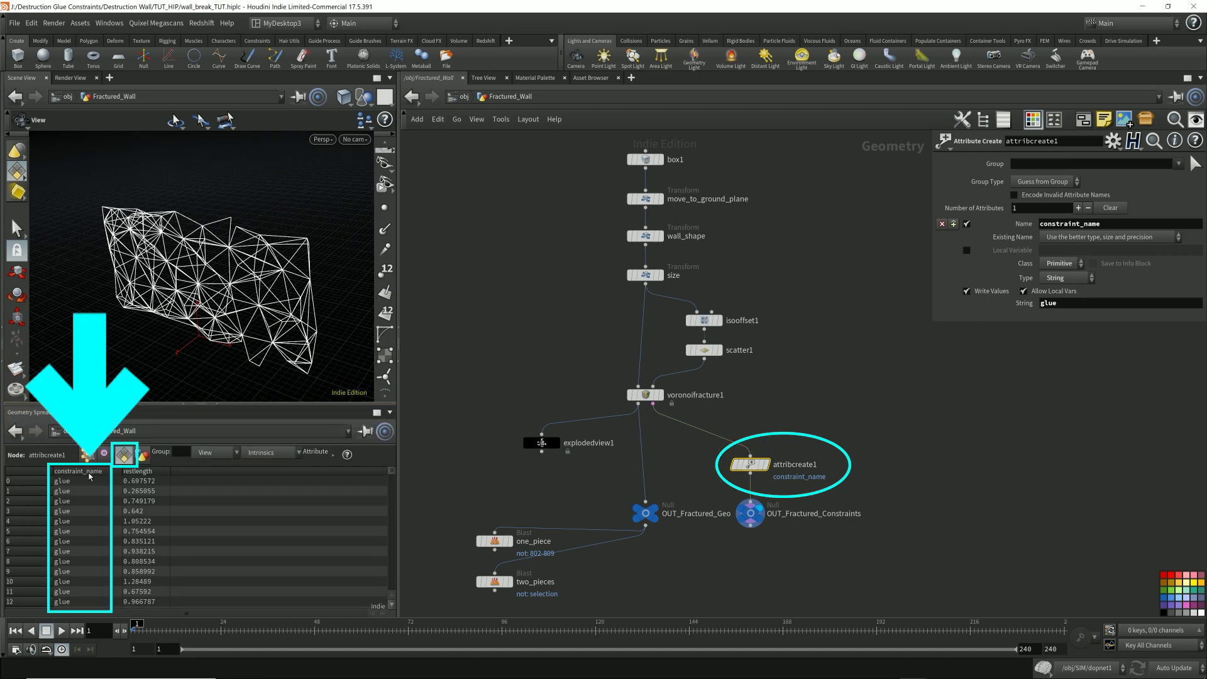
Return to dopnet1 inside SIM and set the Data Name of glueconrel1 to glue.
click(465, 97)
double_click(603, 377)
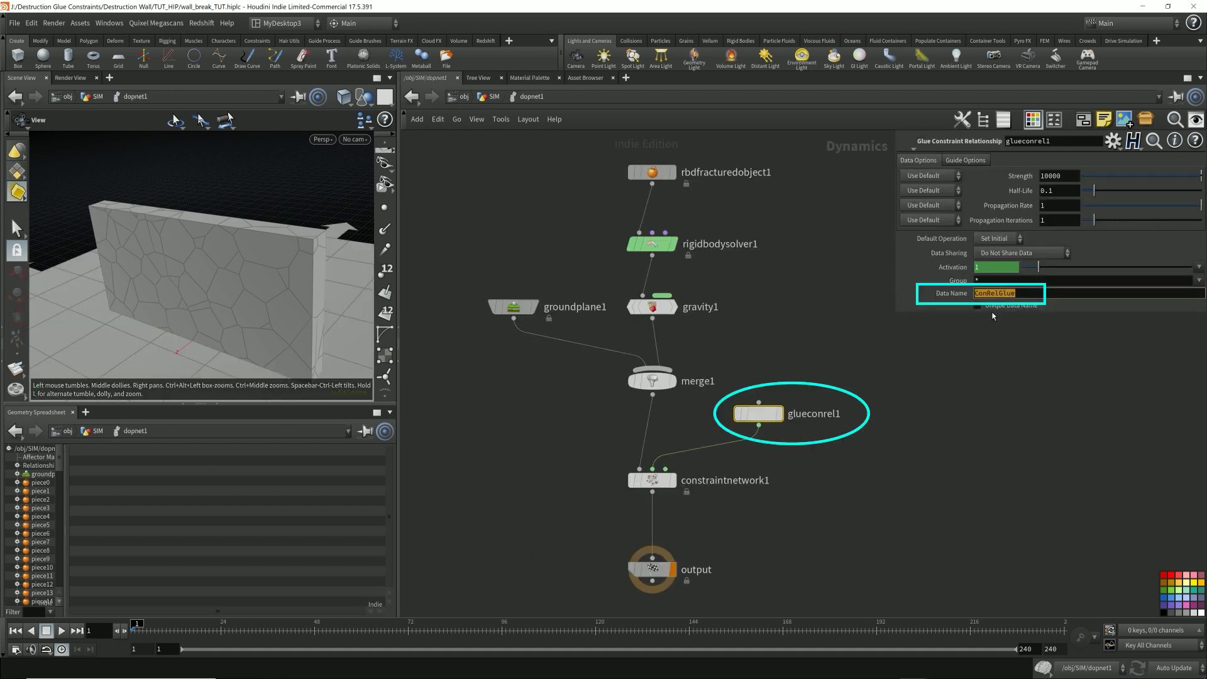
text(glue)
key(Return)
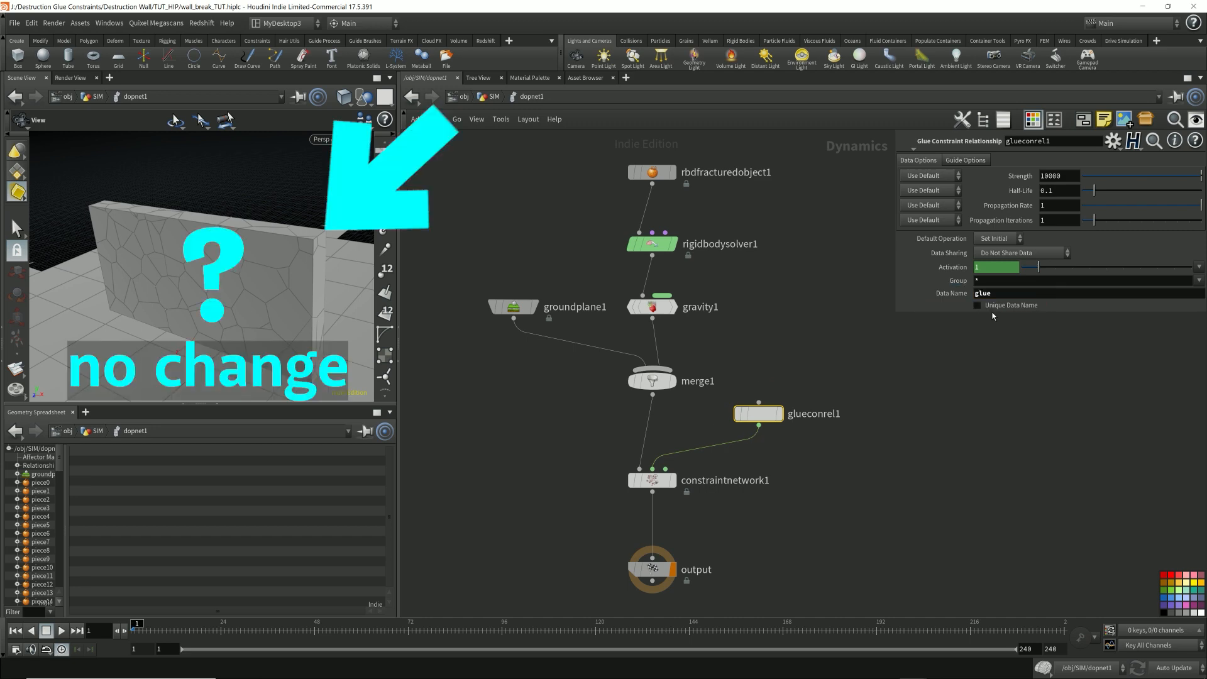
Switch the viewport shading to Wireframe and examine the glue constraints inside the wall.
click(349, 101)
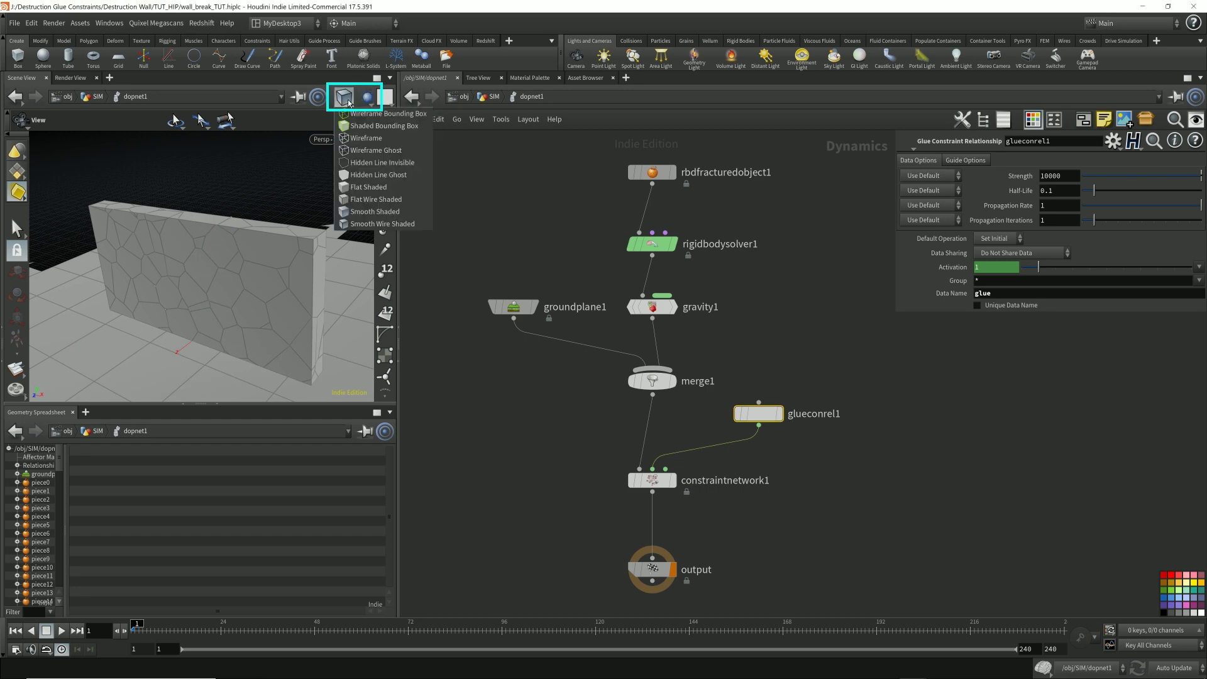
click(371, 131)
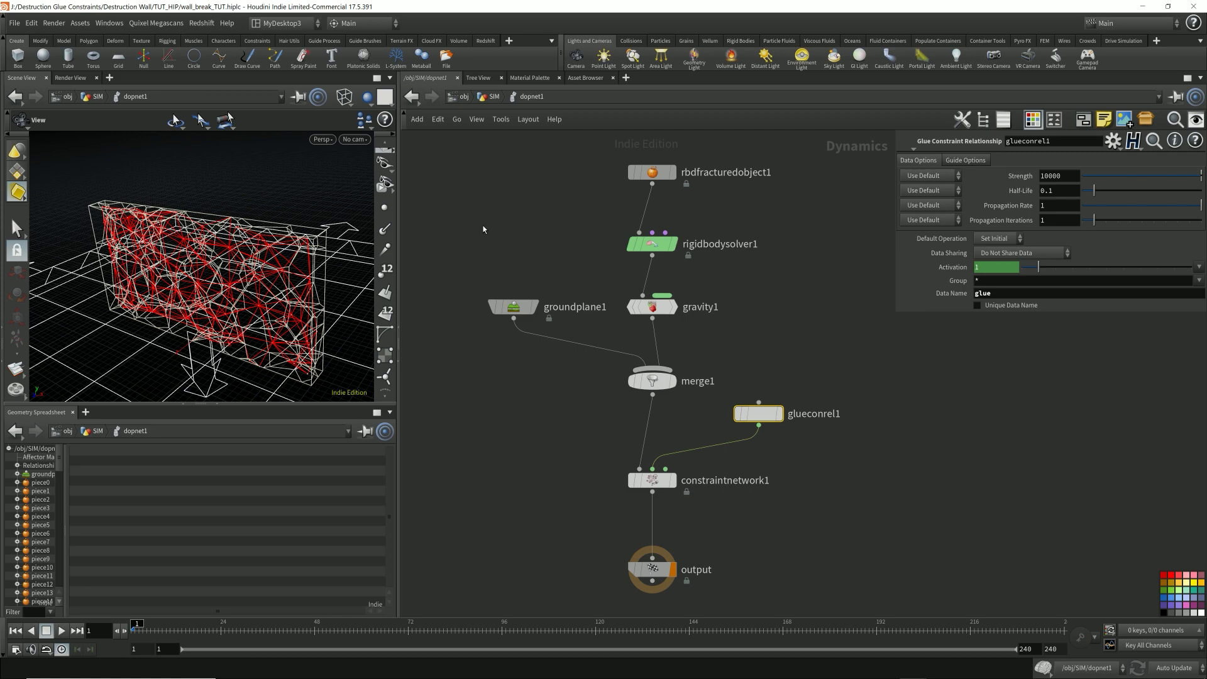
drag(287, 282, 324, 282)
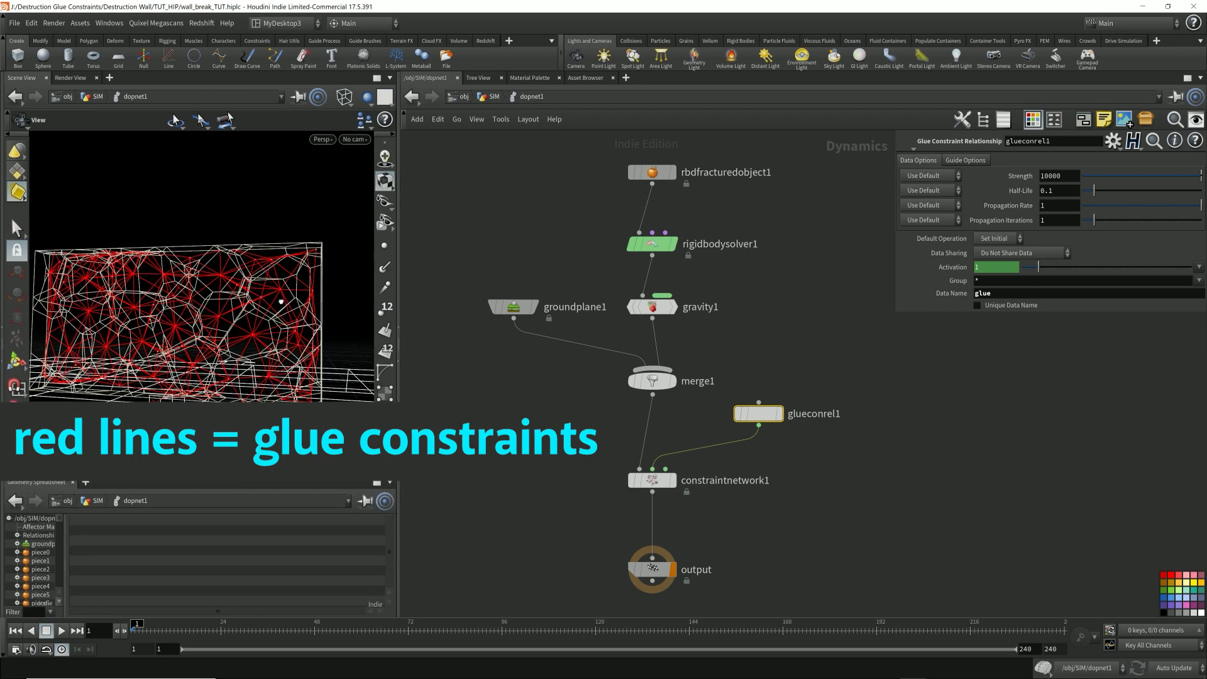
drag(281, 301, 293, 305)
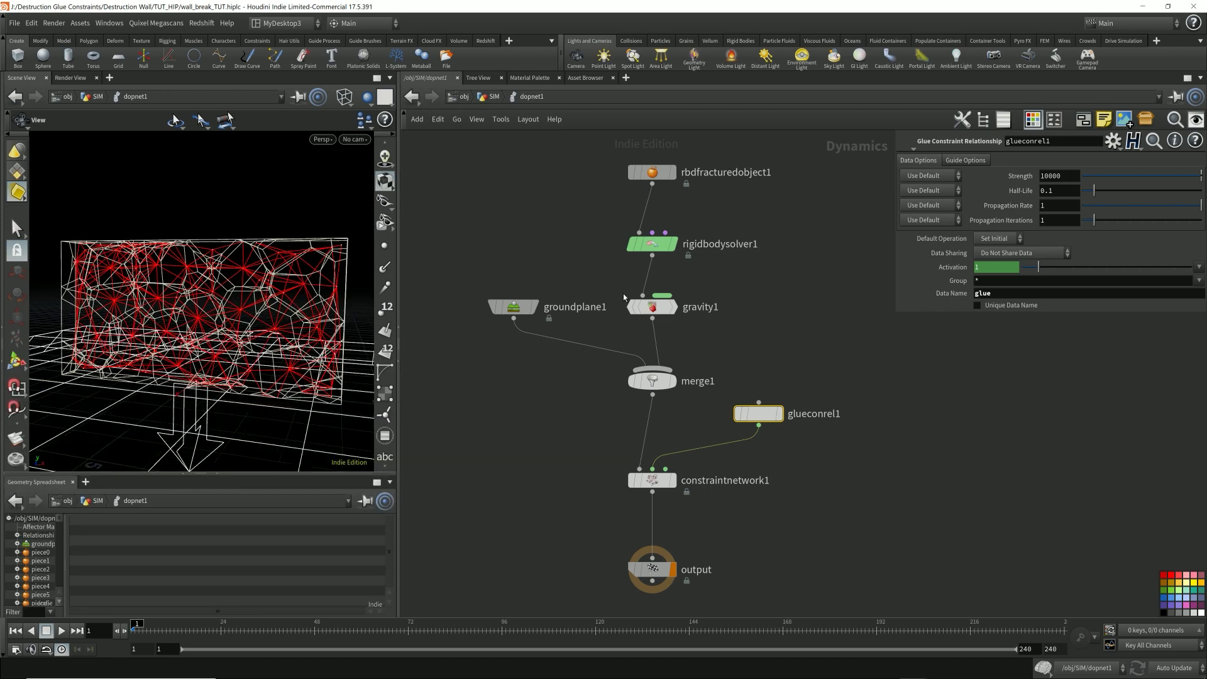
Try blue, yellow and white as the guide color of glueconrel1, and finish with red at 0.9, 0, 0.
click(965, 160)
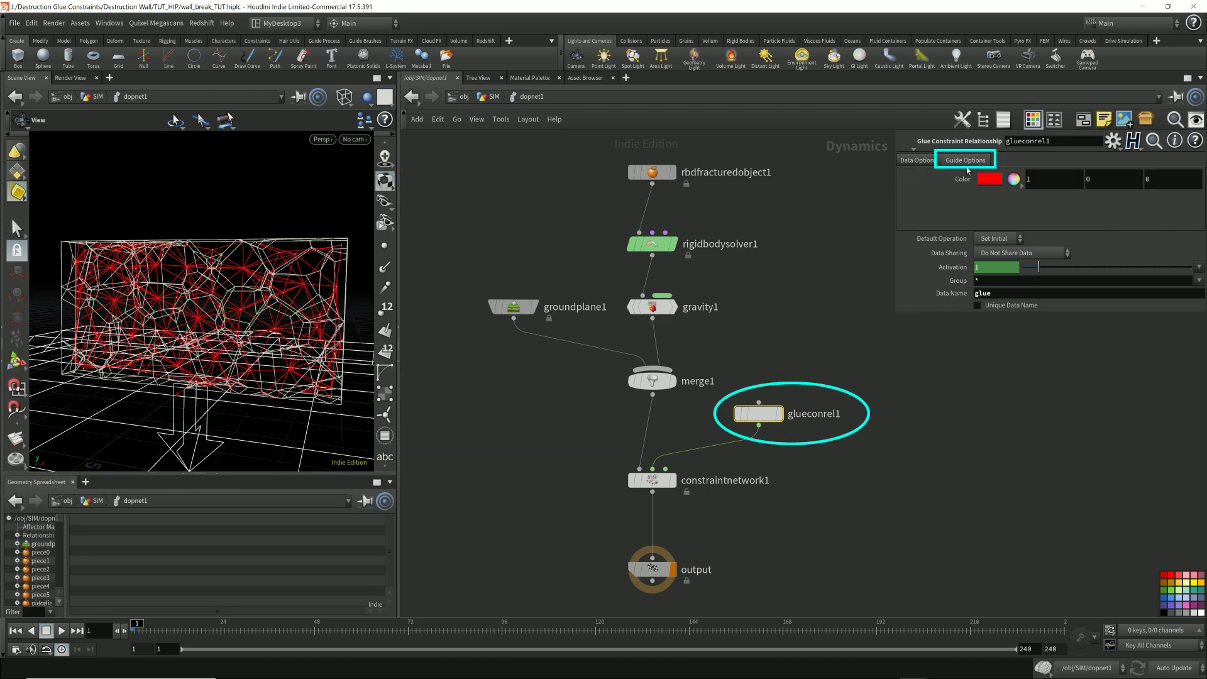
drag(705, 371, 791, 432)
click(988, 179)
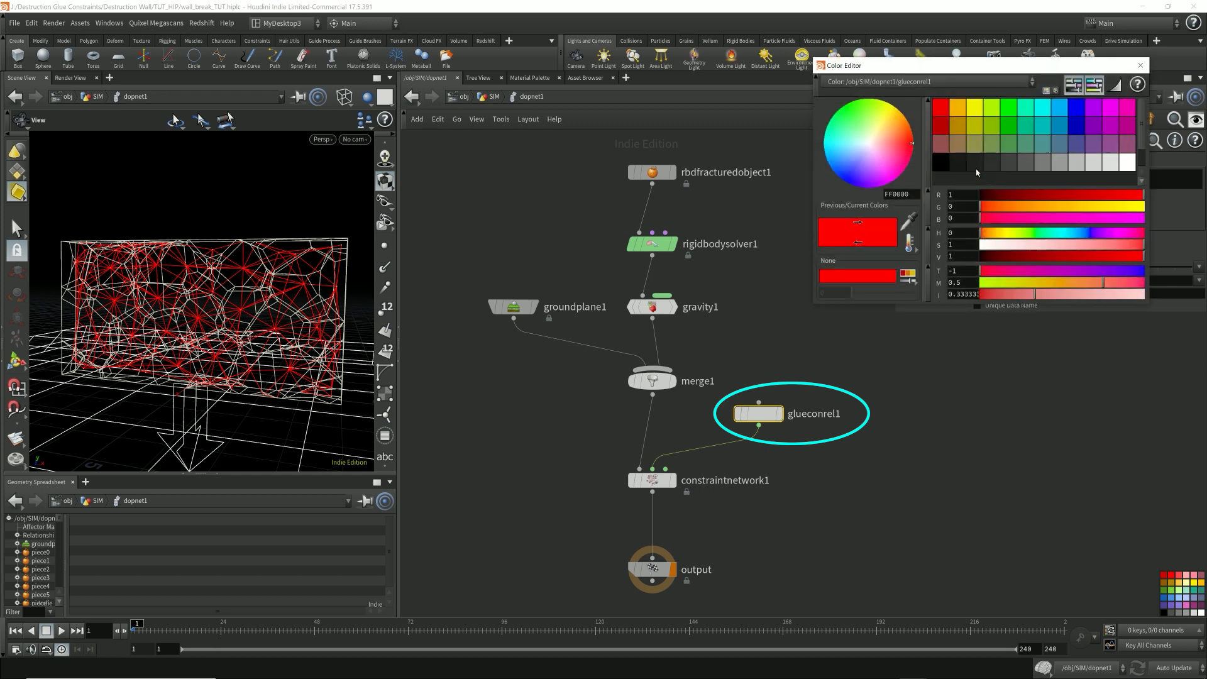
click(1013, 107)
click(1073, 111)
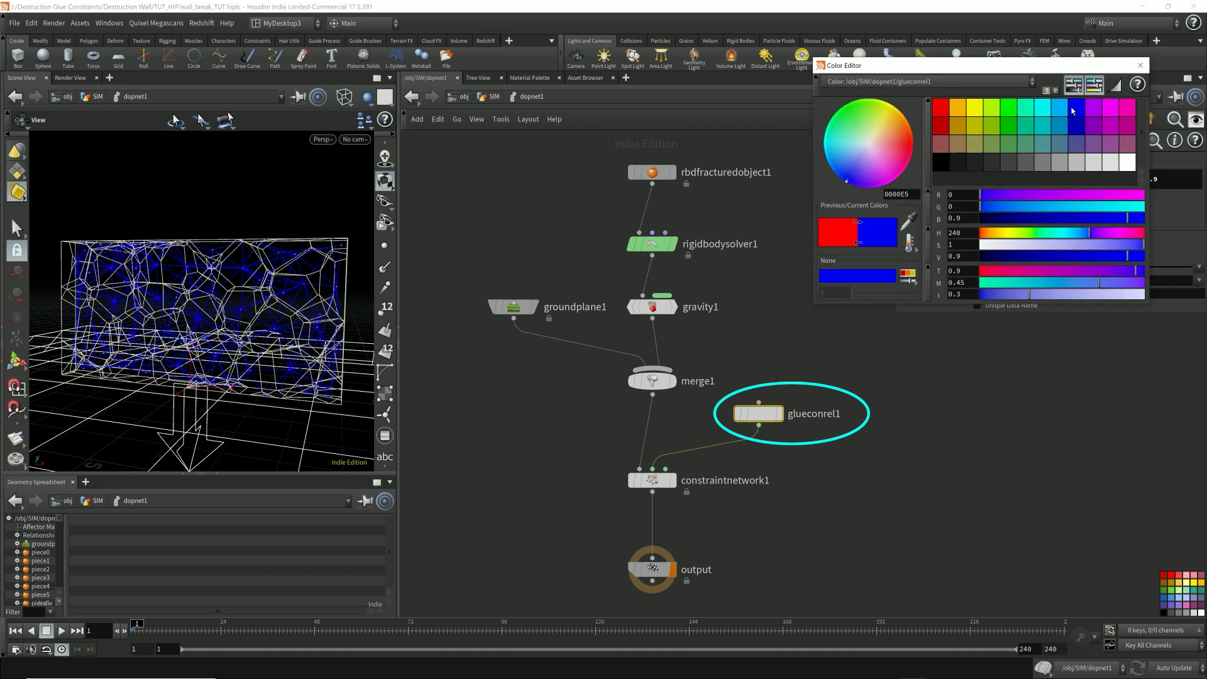
click(944, 112)
click(975, 112)
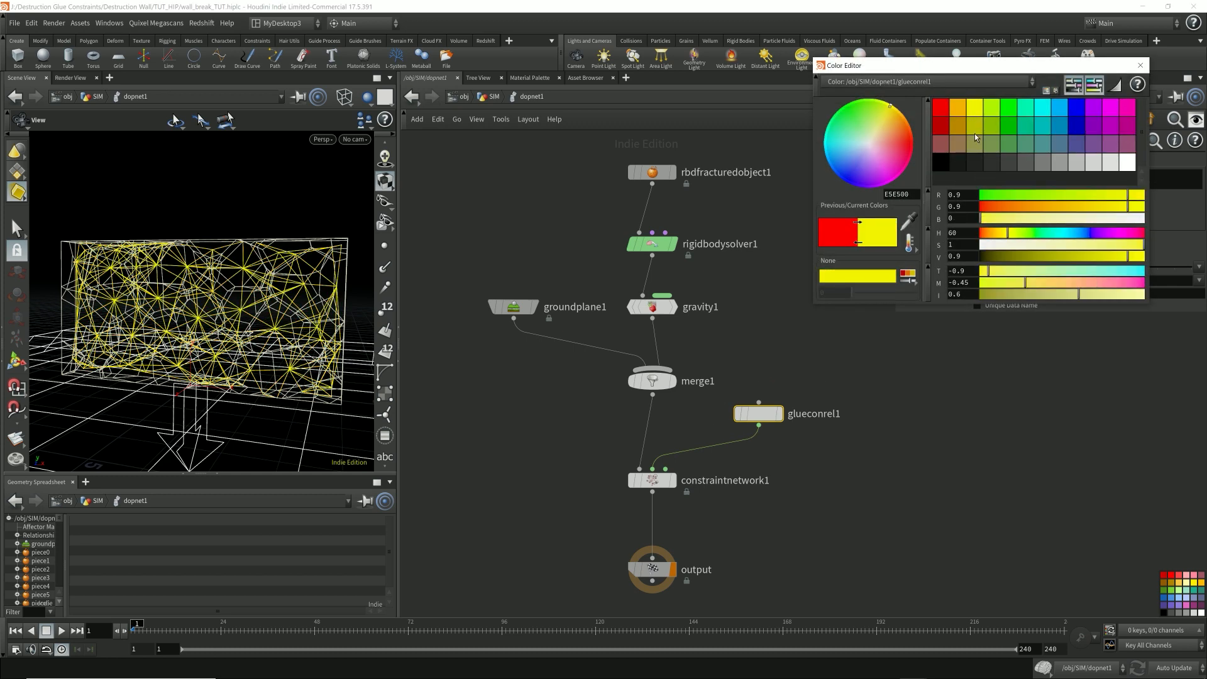
click(1126, 162)
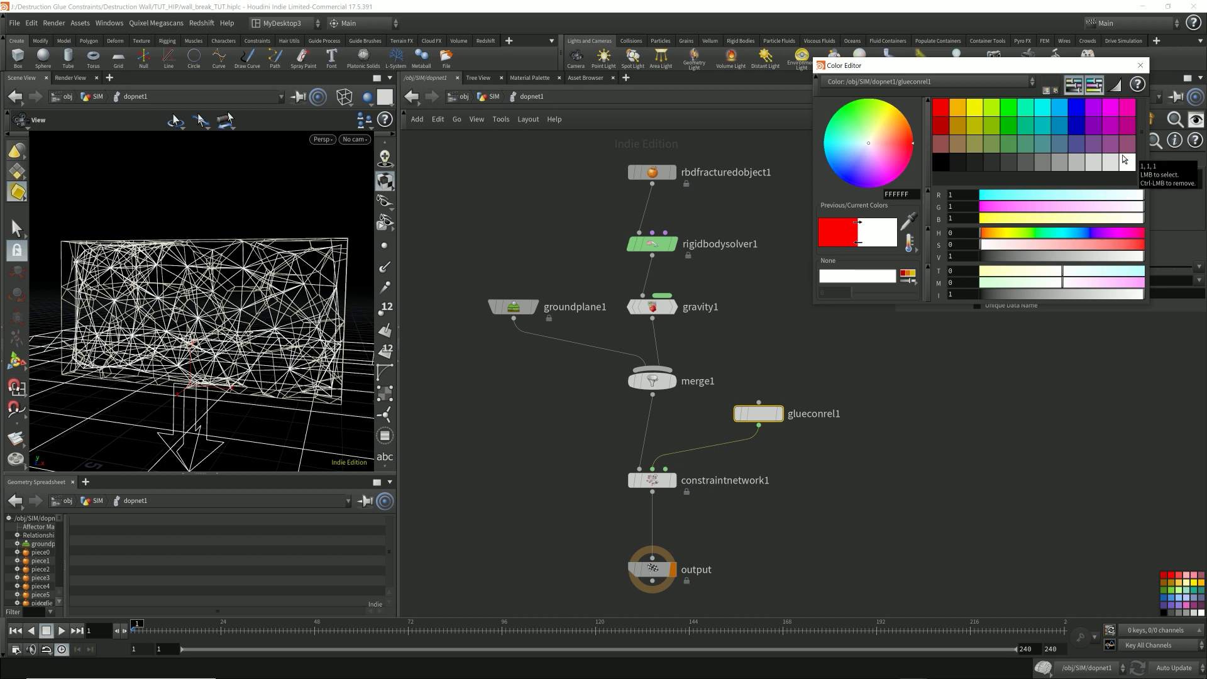
click(942, 109)
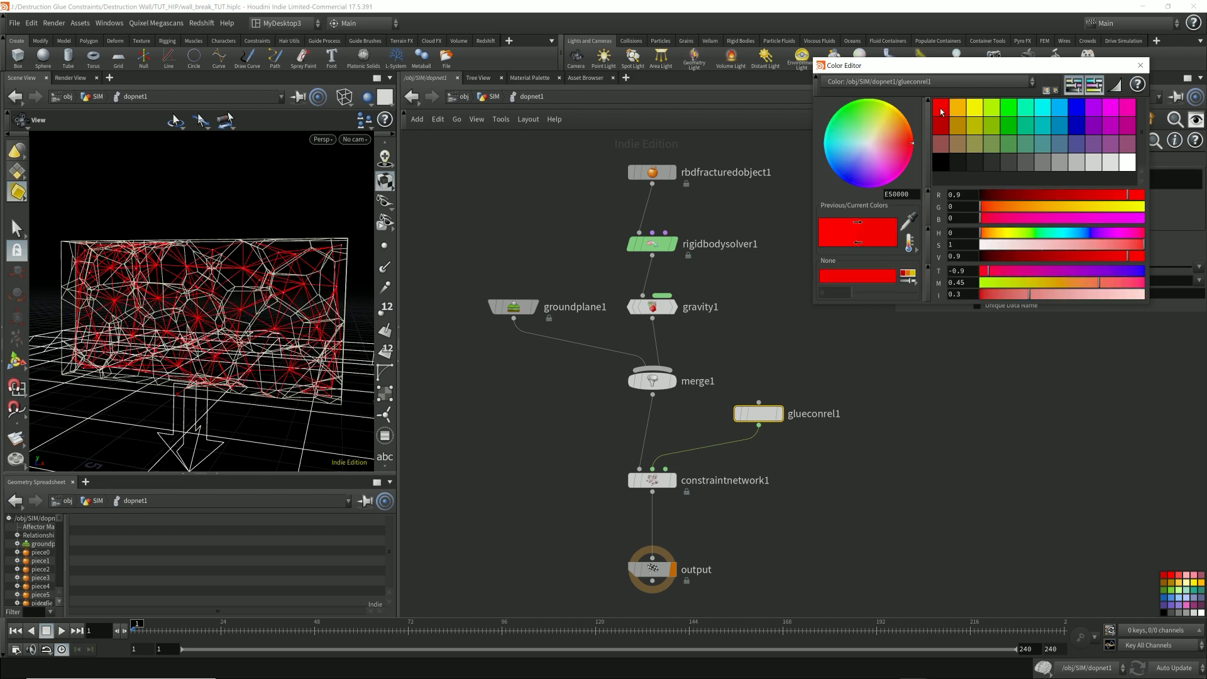
click(1139, 65)
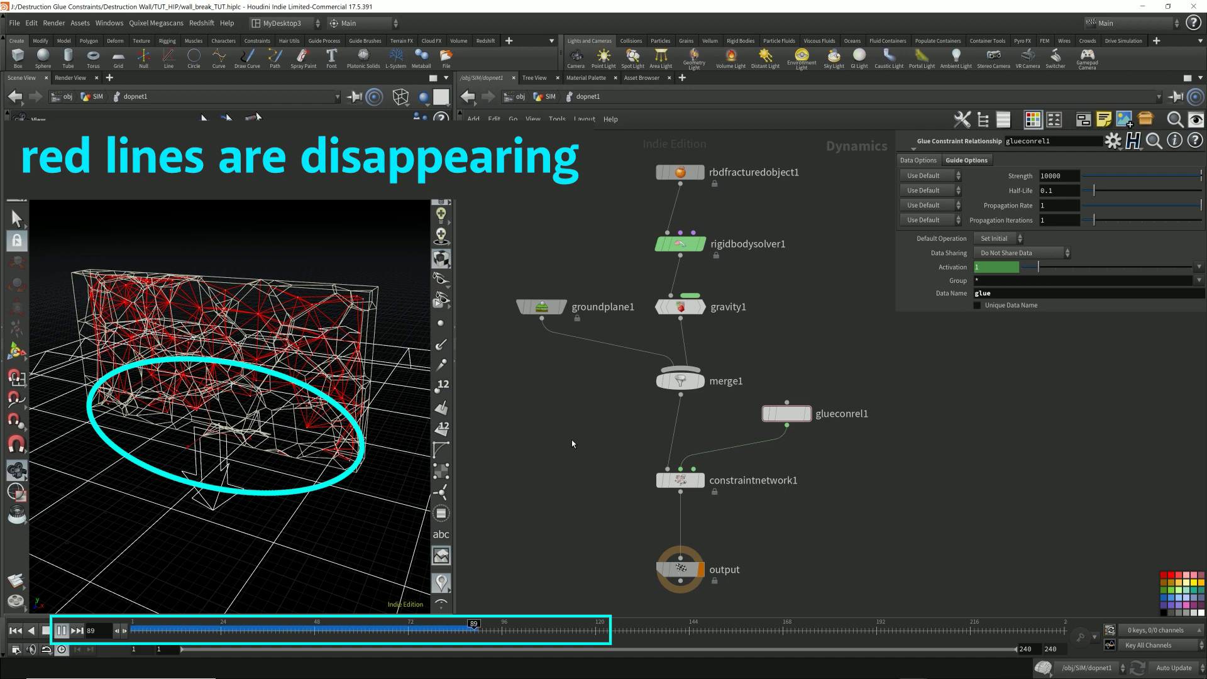
Play the simulation to about frame 101, scrub back to frame 99 to check the constraints, and return to frame 1.
key(Up)
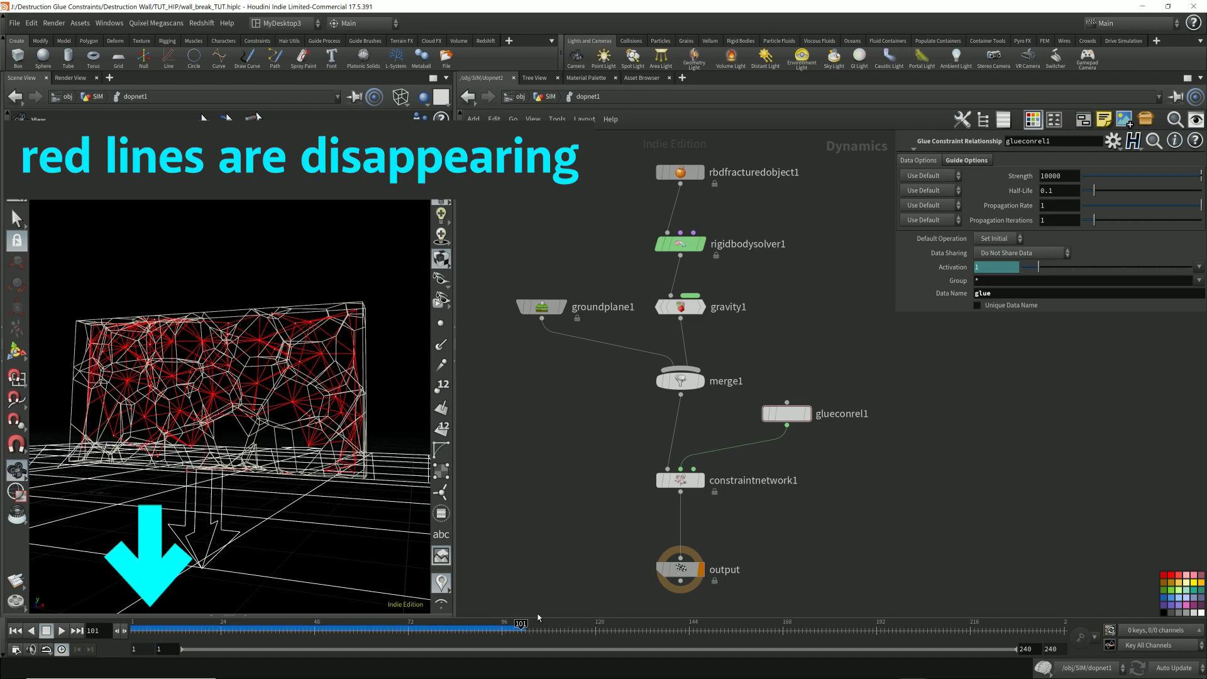
mouse_move(443, 629)
mouse_down()
mouse_move(134, 629)
mouse_move(514, 623)
mouse_up()
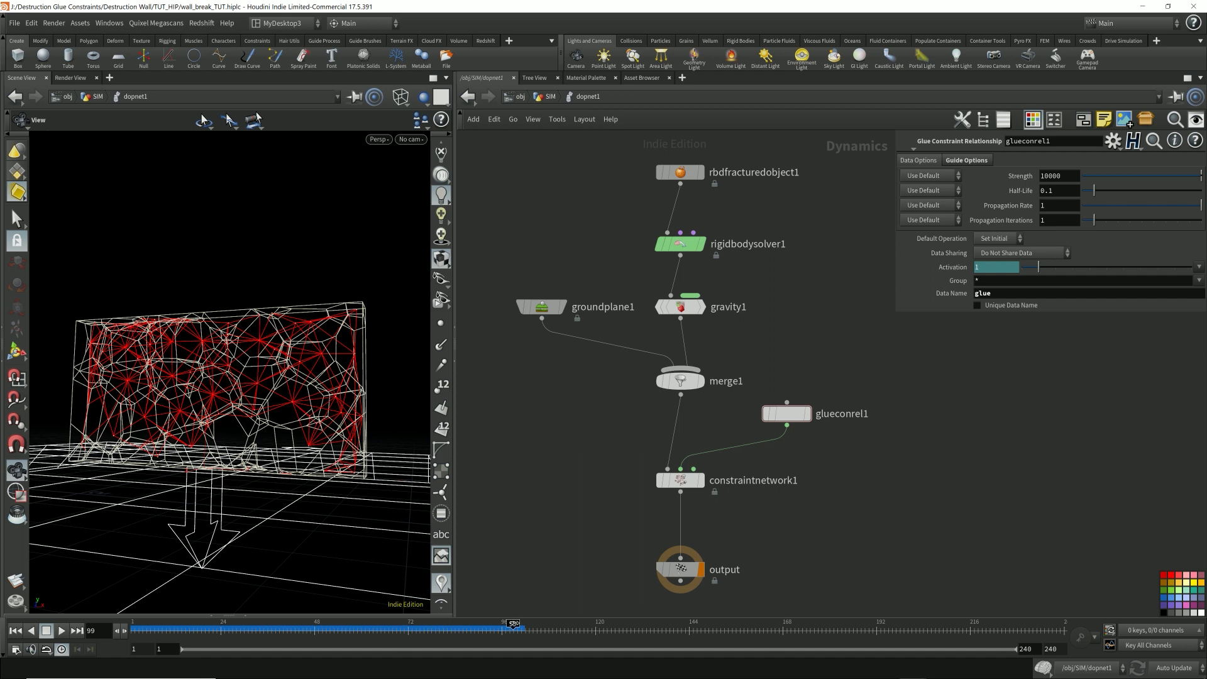
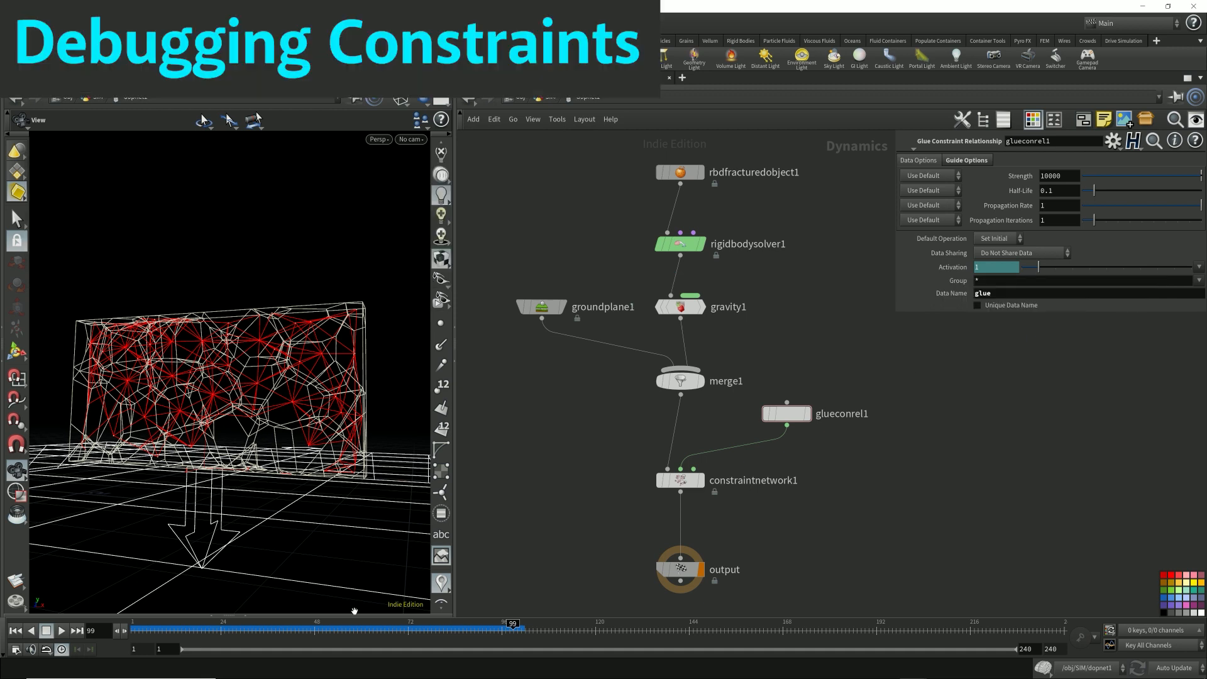
click(11, 631)
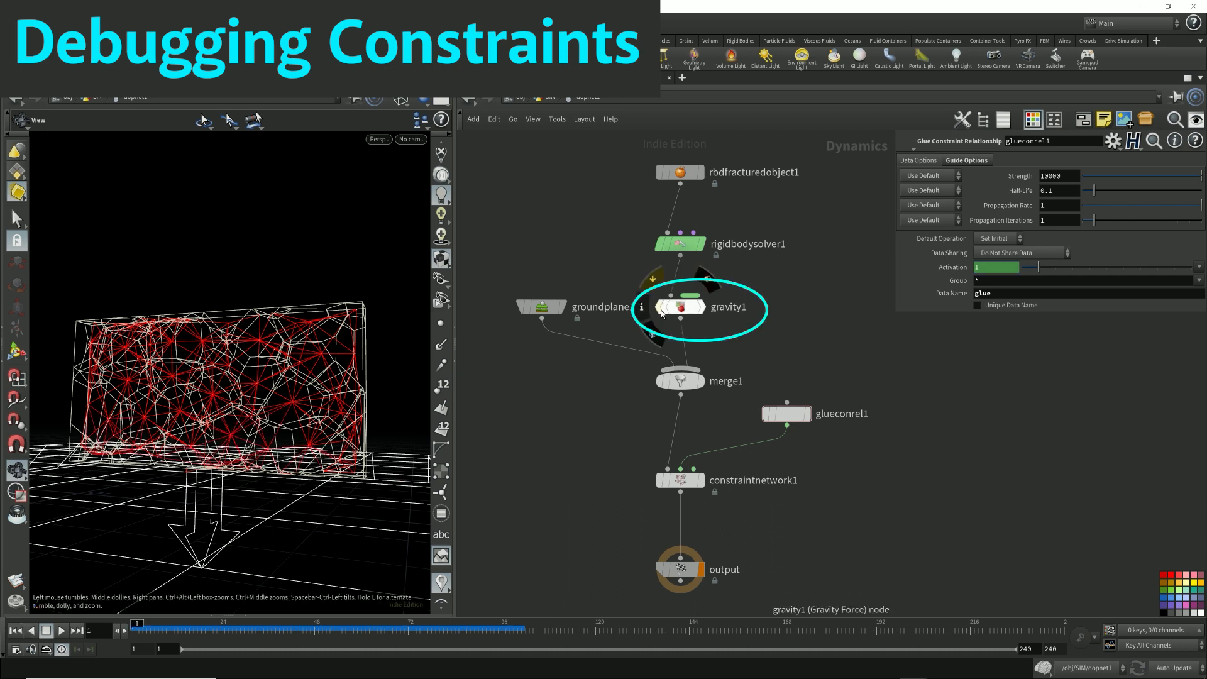
Bypass gravity1 and play the simulation from the first frame, stopping at frame 141.
click(659, 314)
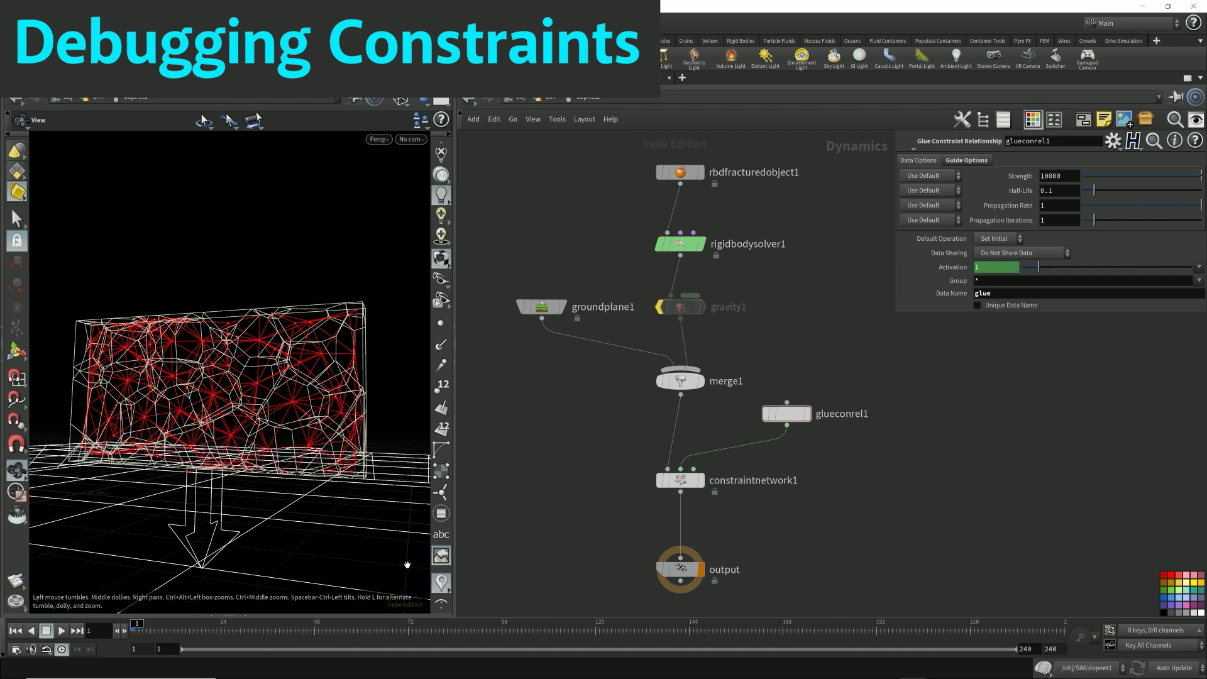
click(62, 631)
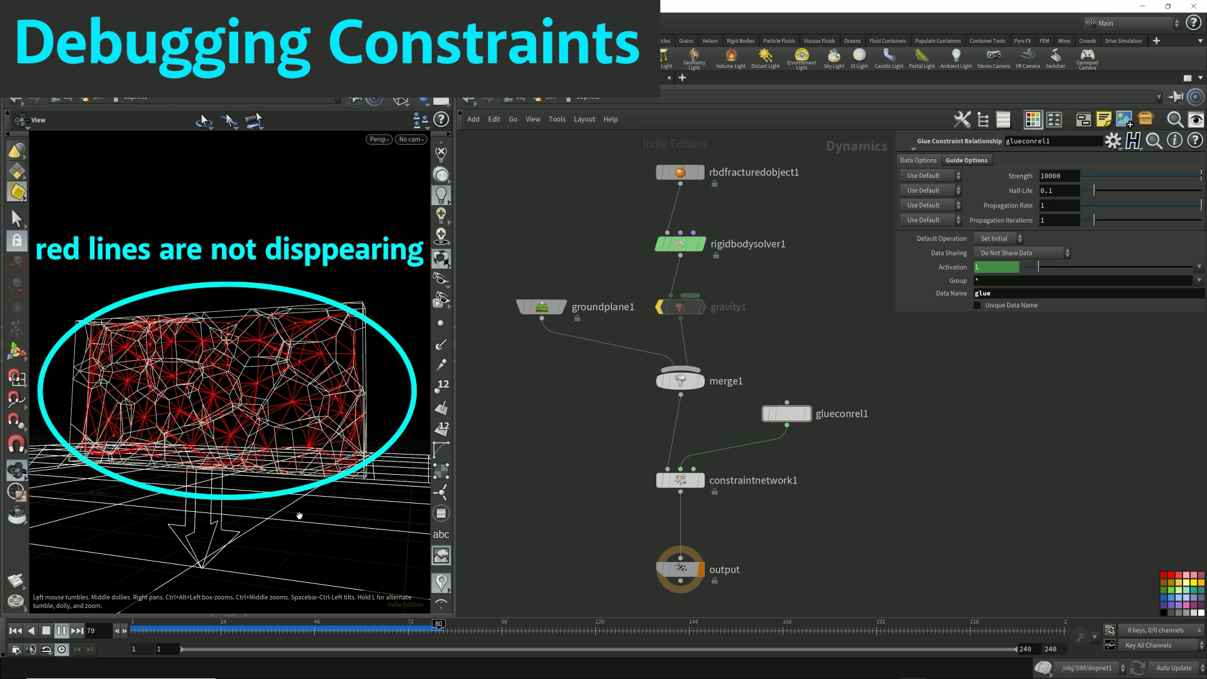
click(47, 631)
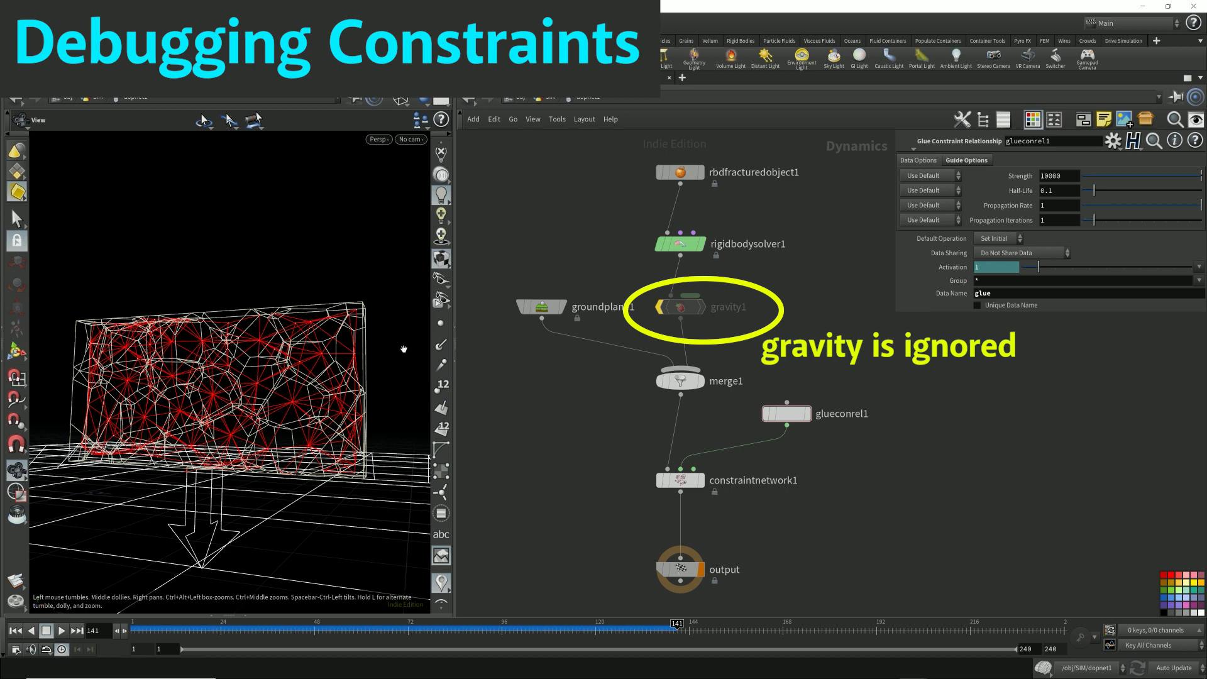
Re-enable the bypassed gravity1 node and return the simulation to frame 1.
mouse_move(662, 312)
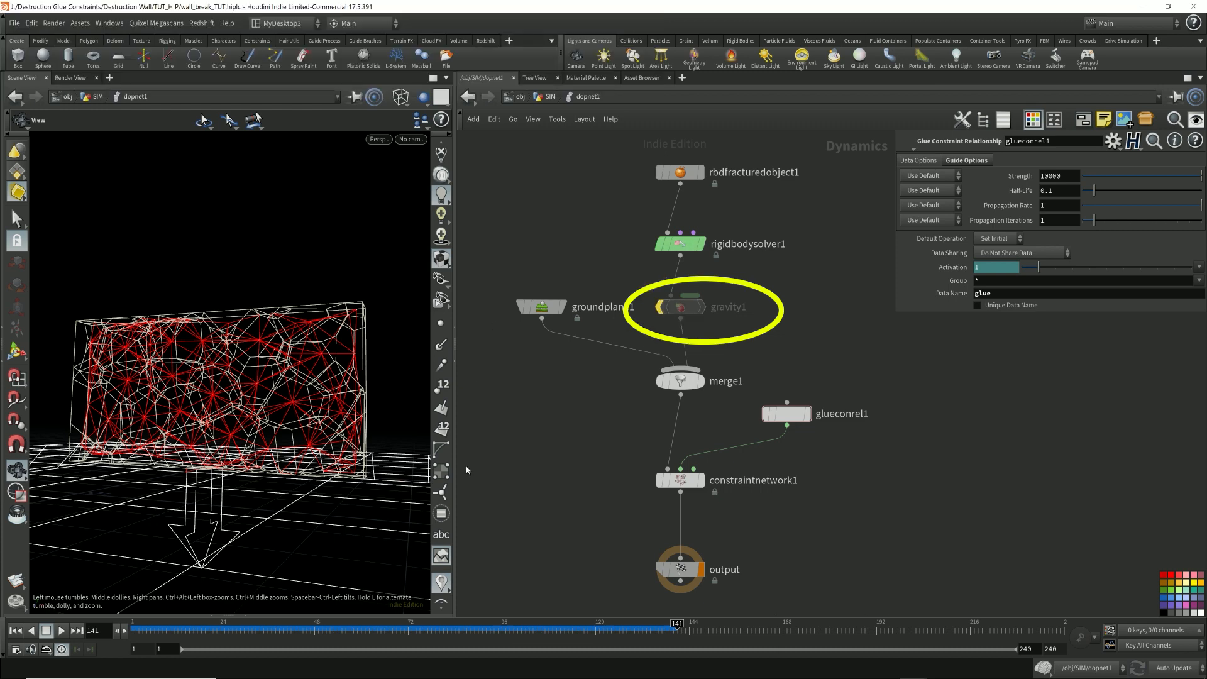
drag(759, 369, 838, 440)
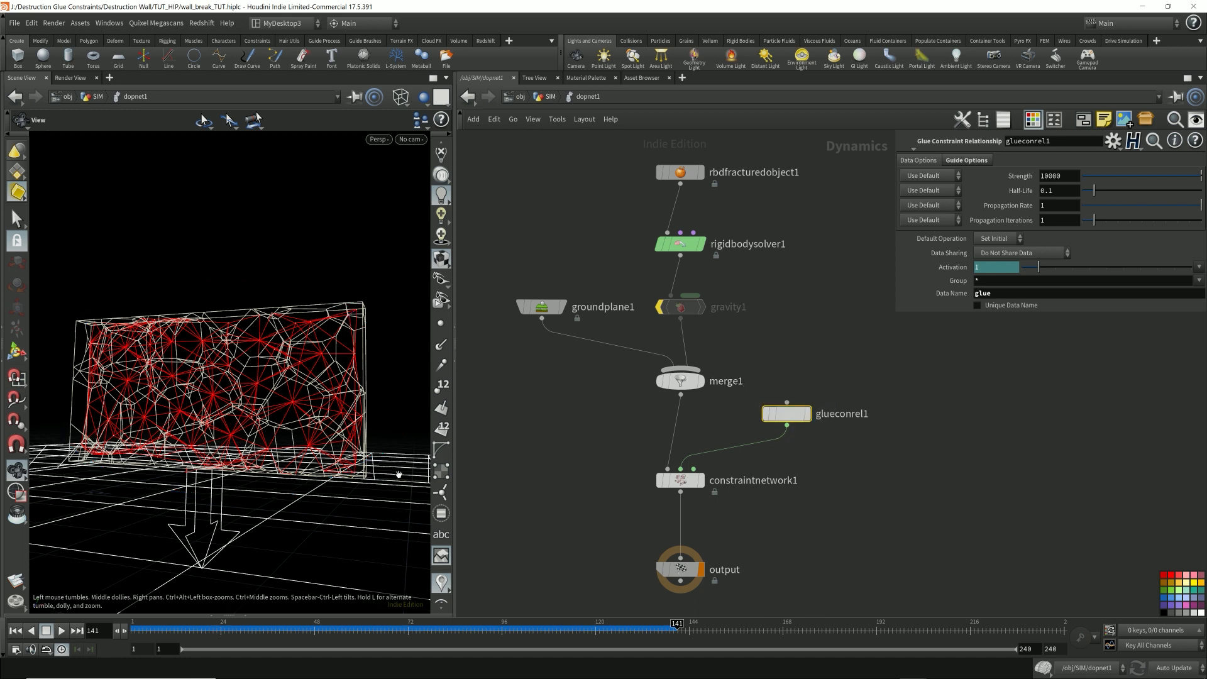
click(661, 311)
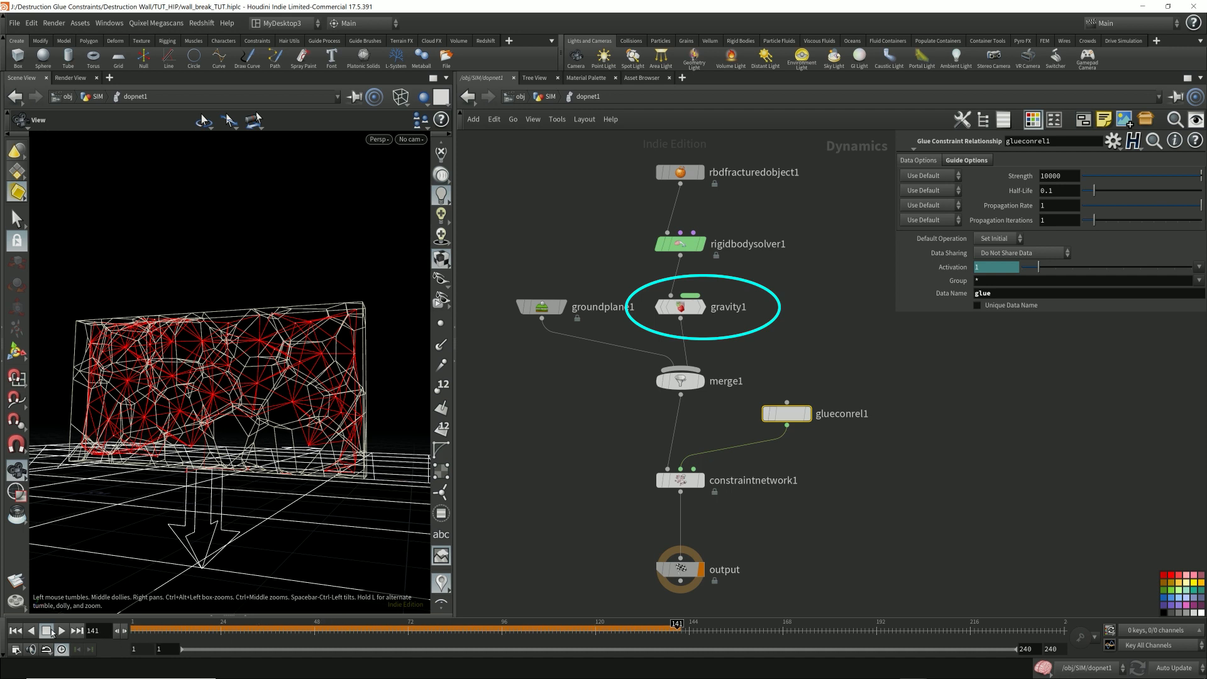
click(677, 307)
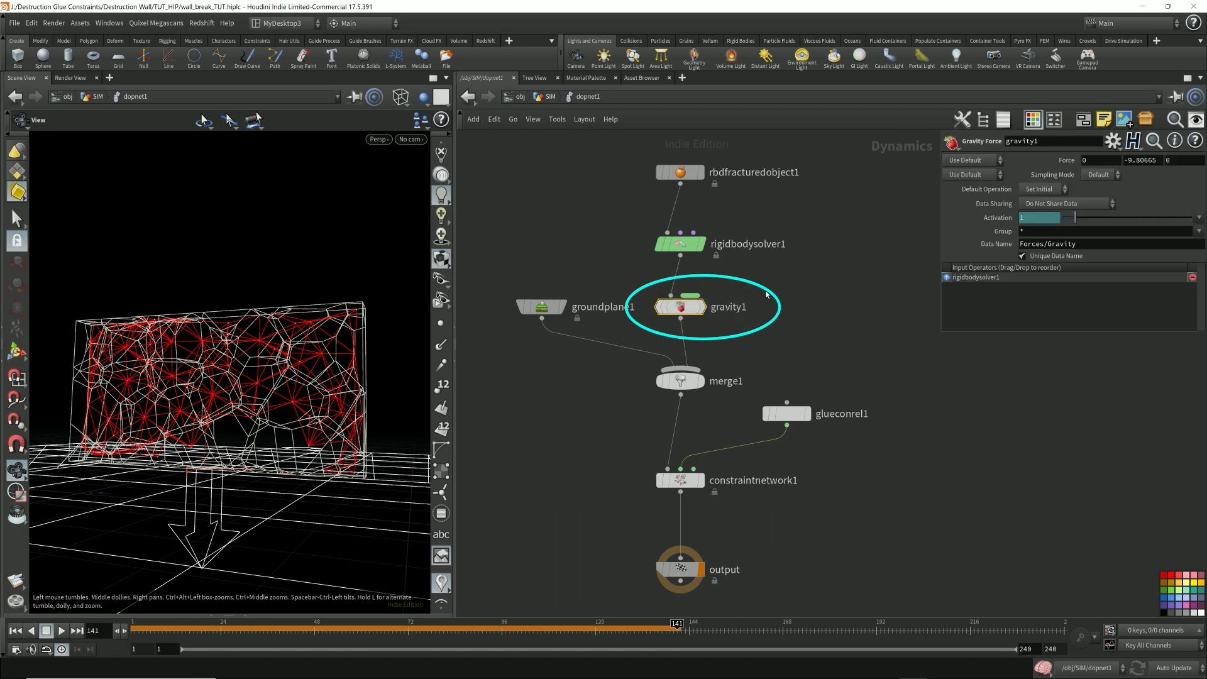
click(15, 631)
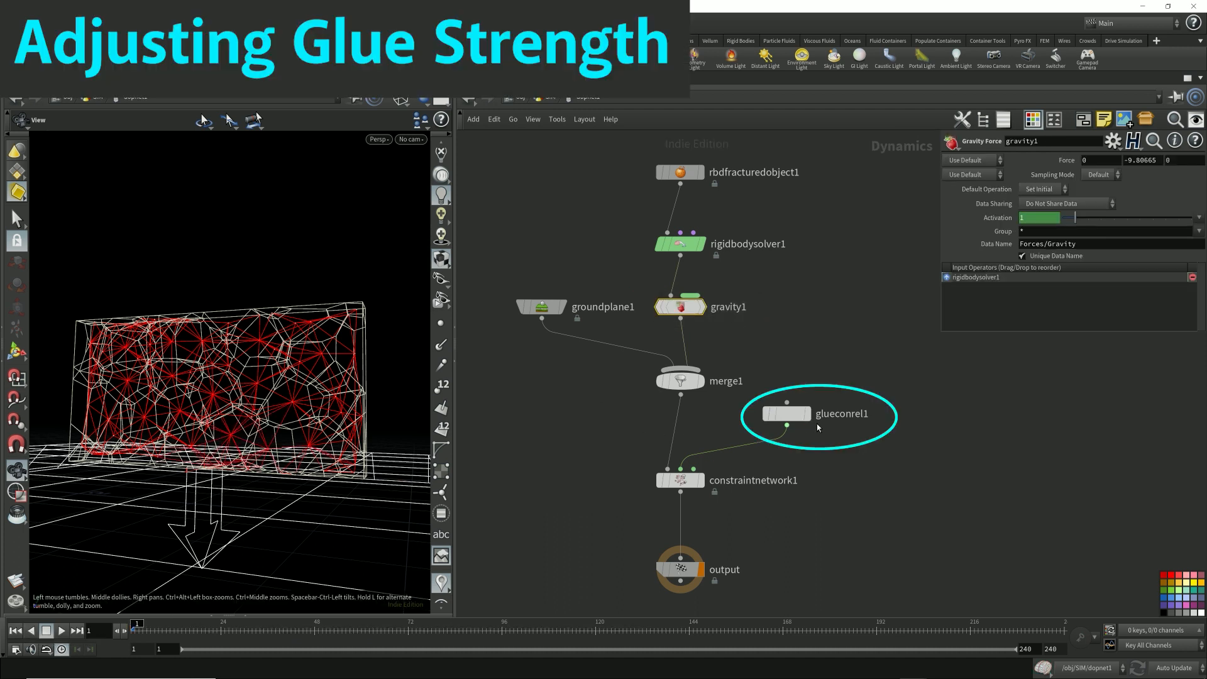
Set the Strength of glueconrel1 to 30000 and play the simulation.
click(786, 414)
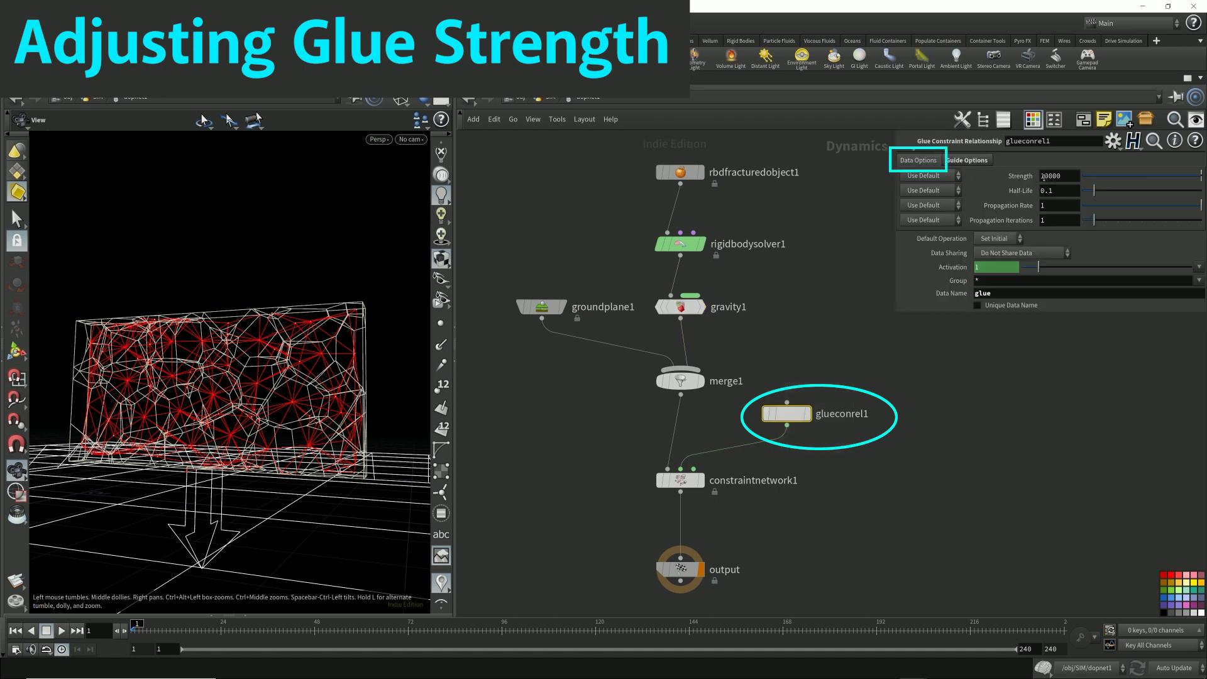
key(BackSpace)
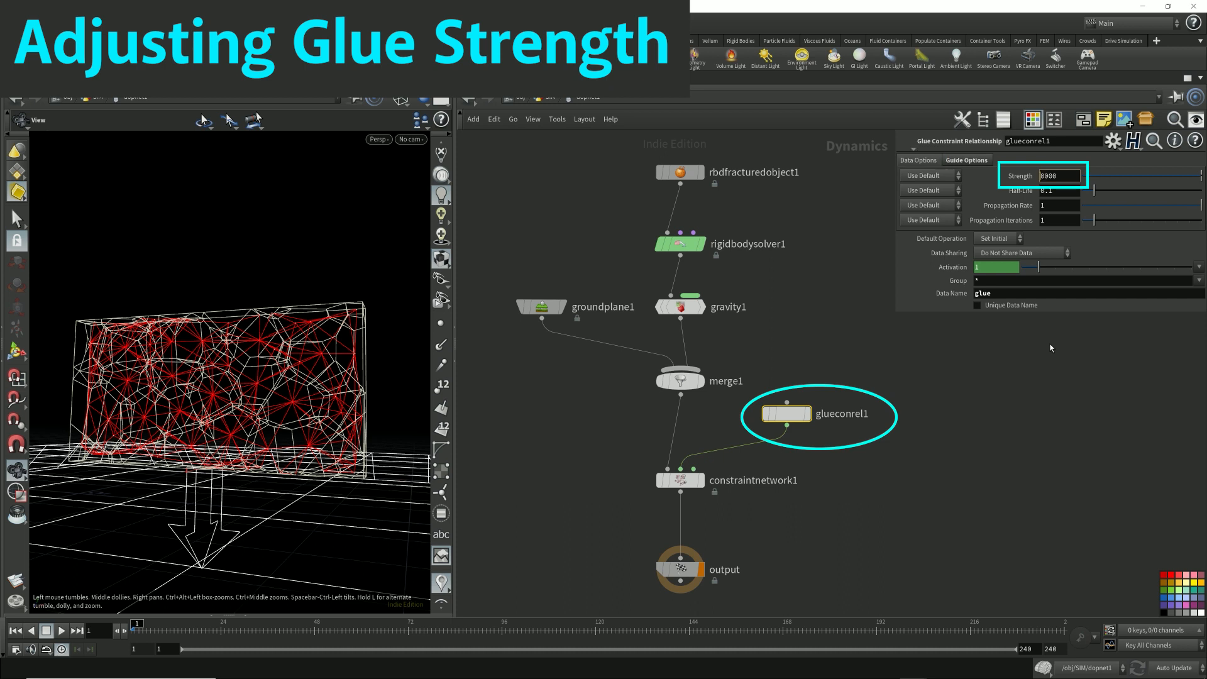
text(3)
key(Return)
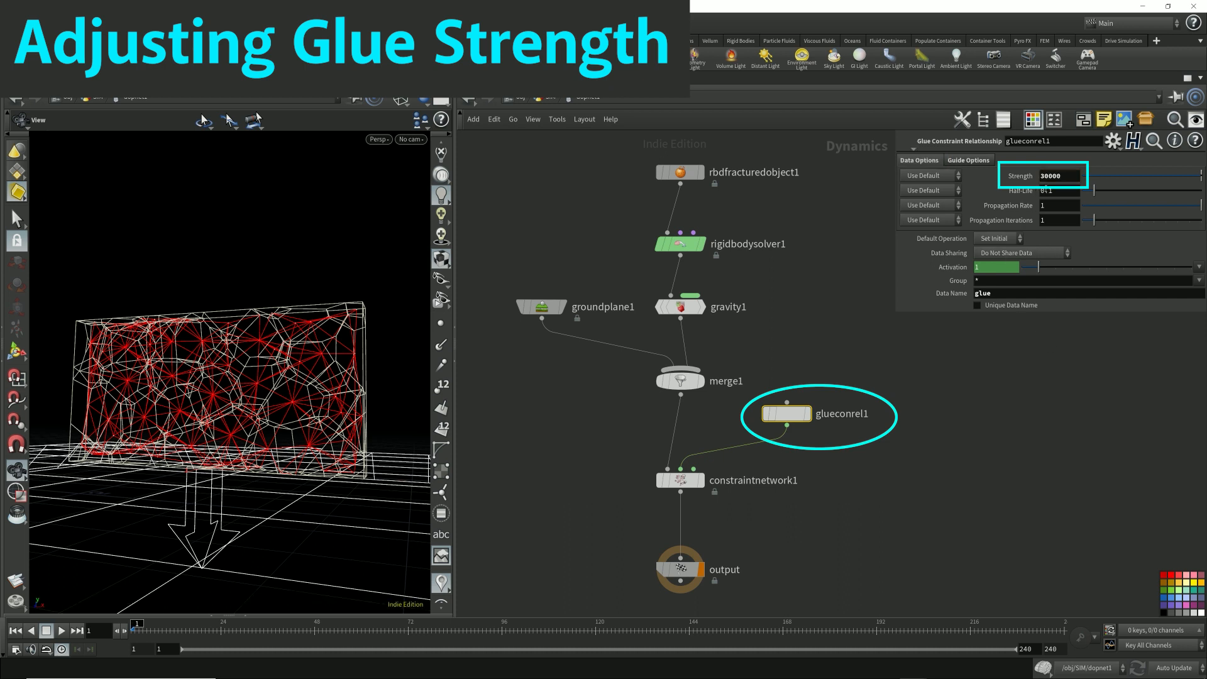
double_click(1061, 176)
key(Up)
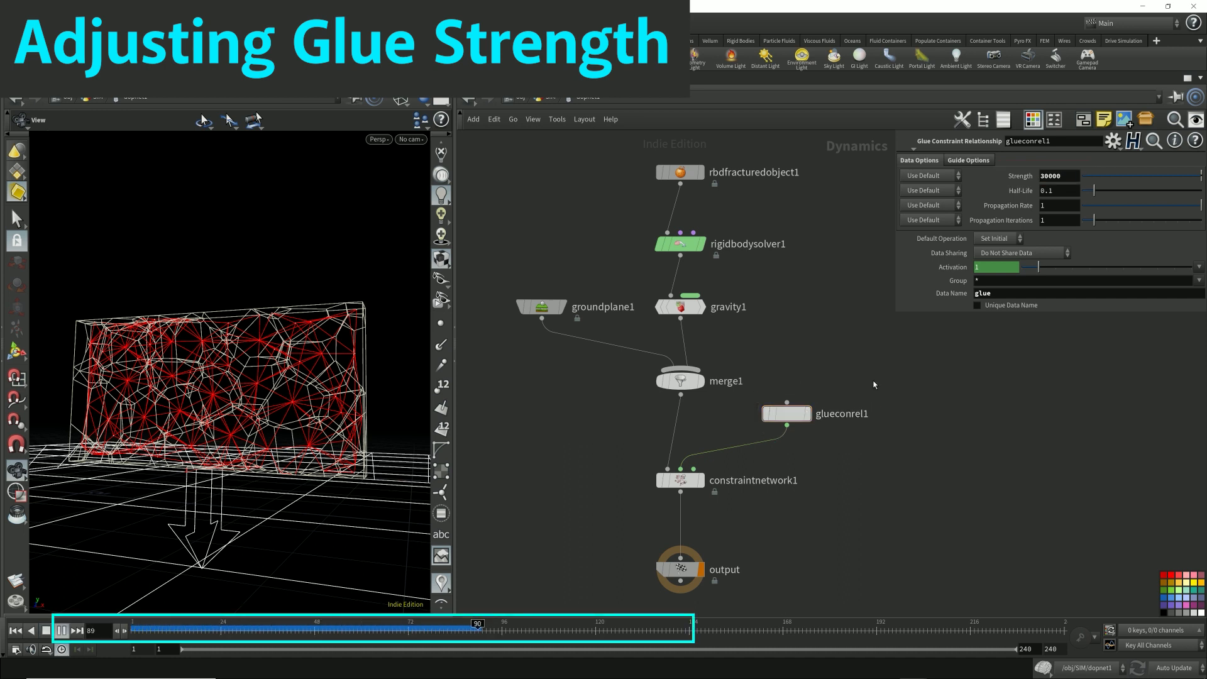
Stop the simulation playback, select the glueconrel1 node, and return the timeline to frame 1.
key(Up)
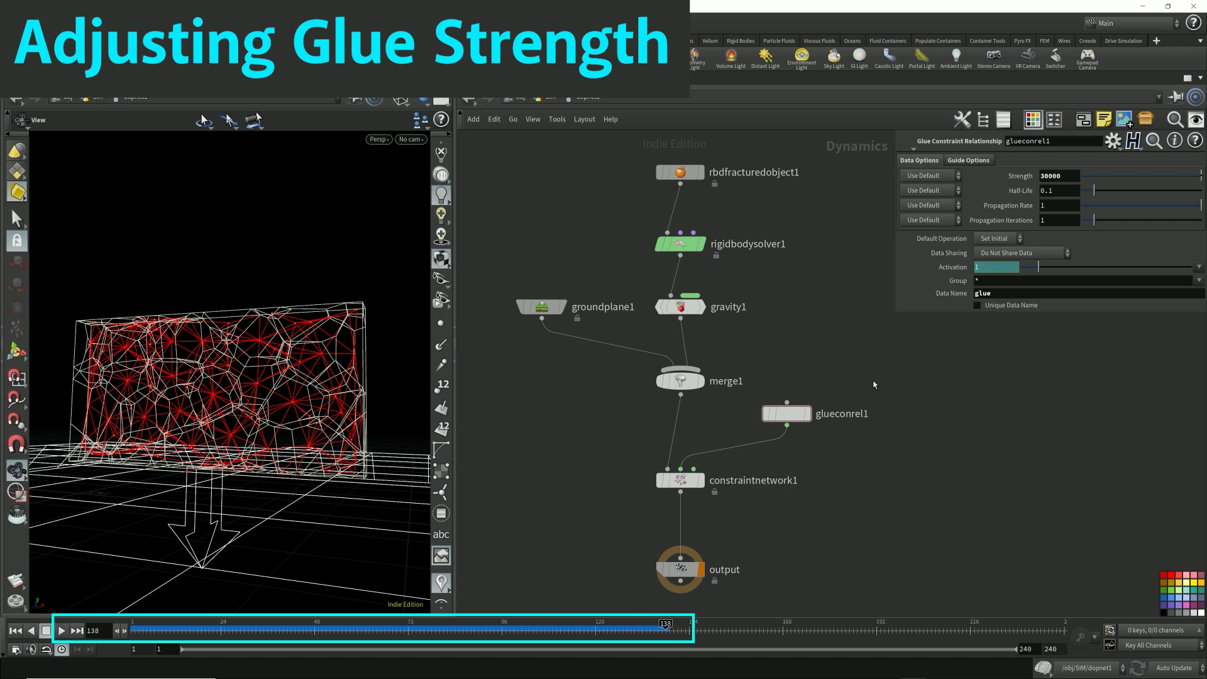
click(782, 414)
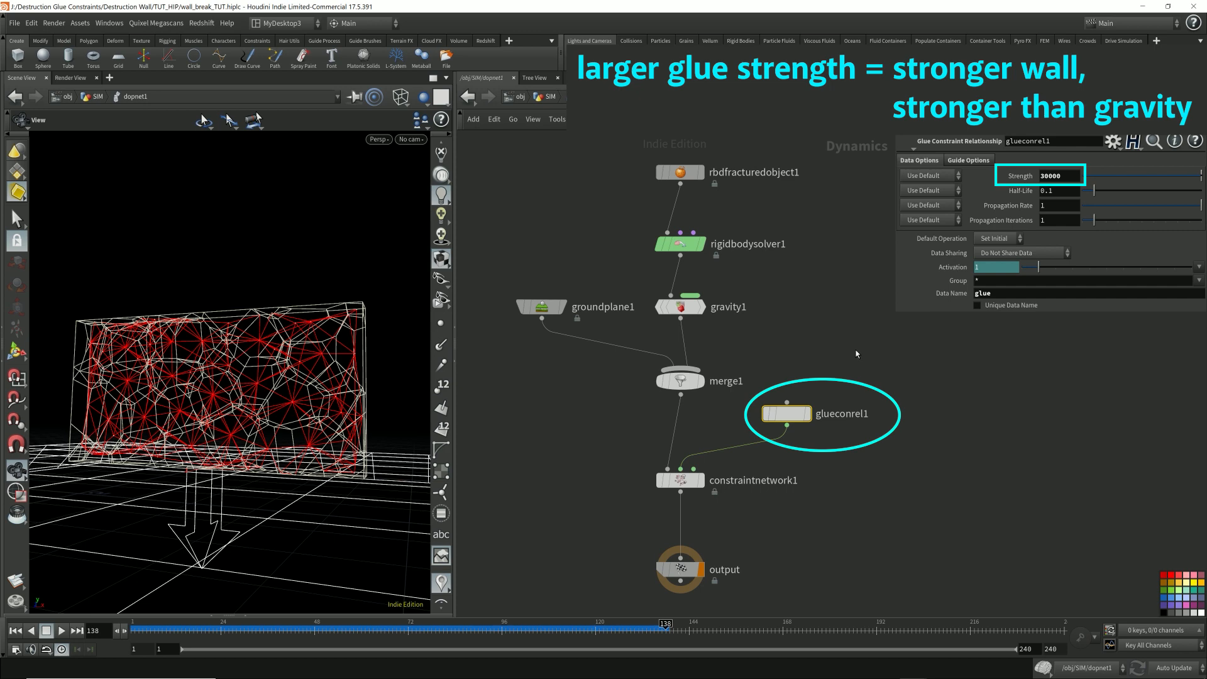
click(16, 630)
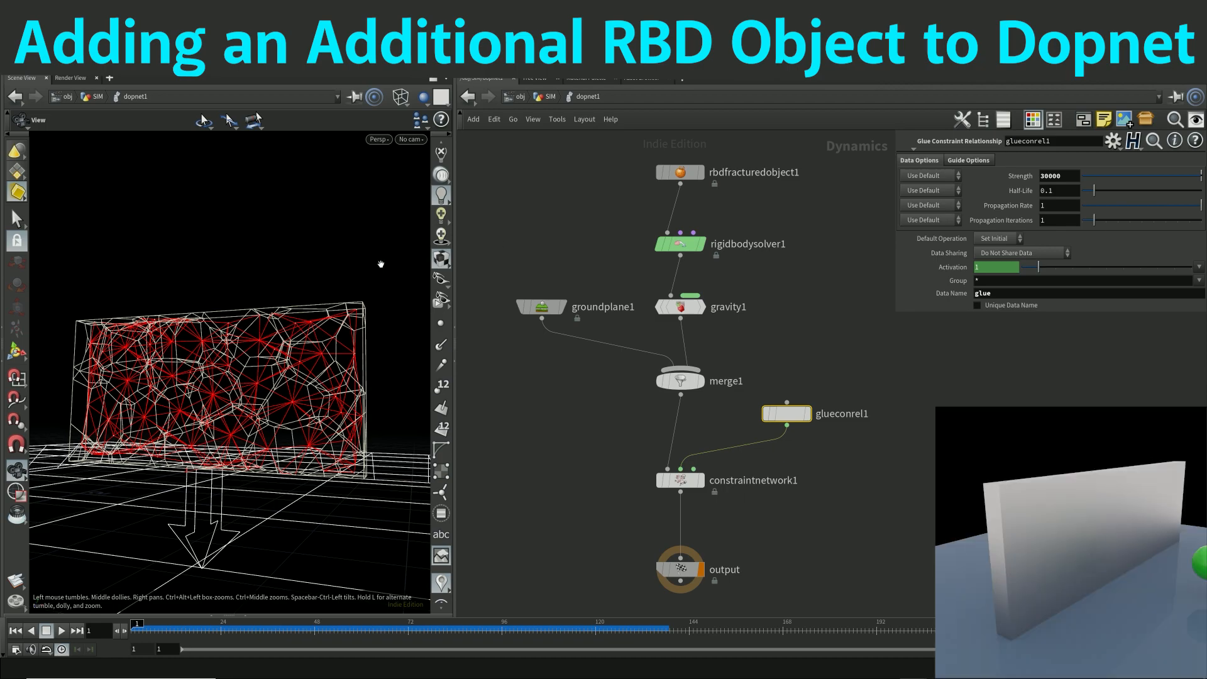
Change the viewport shading from wireframe to Smooth Shaded.
drag(380, 260, 277, 315)
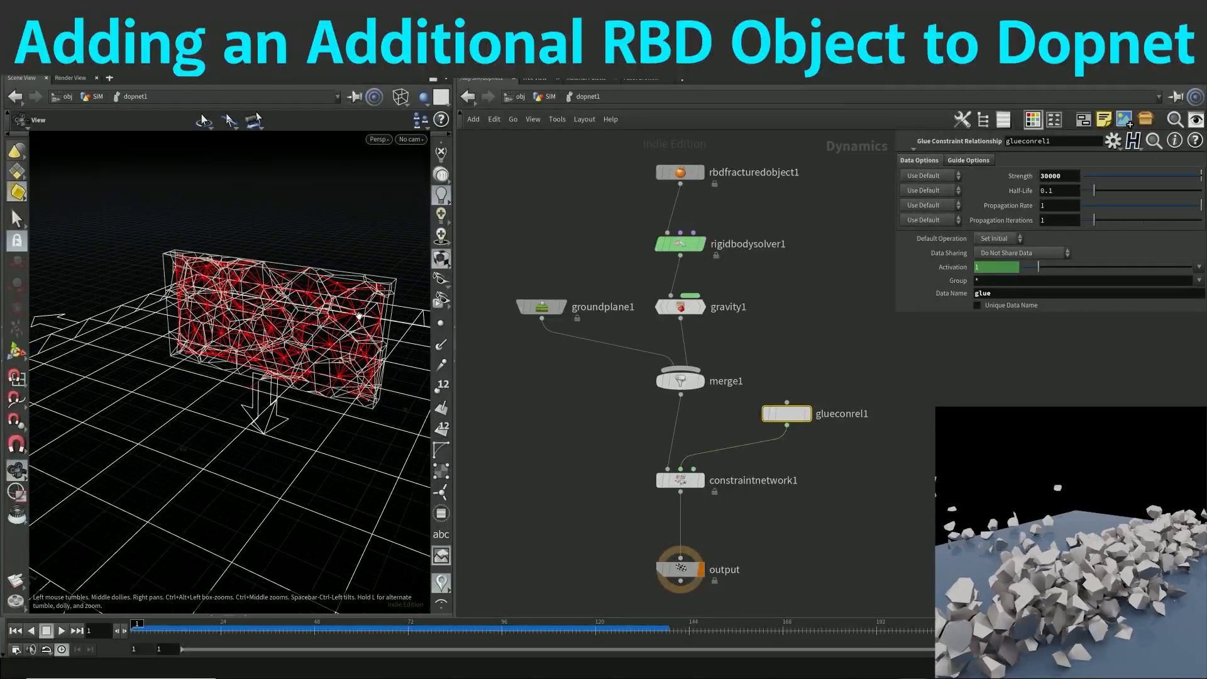
click(400, 96)
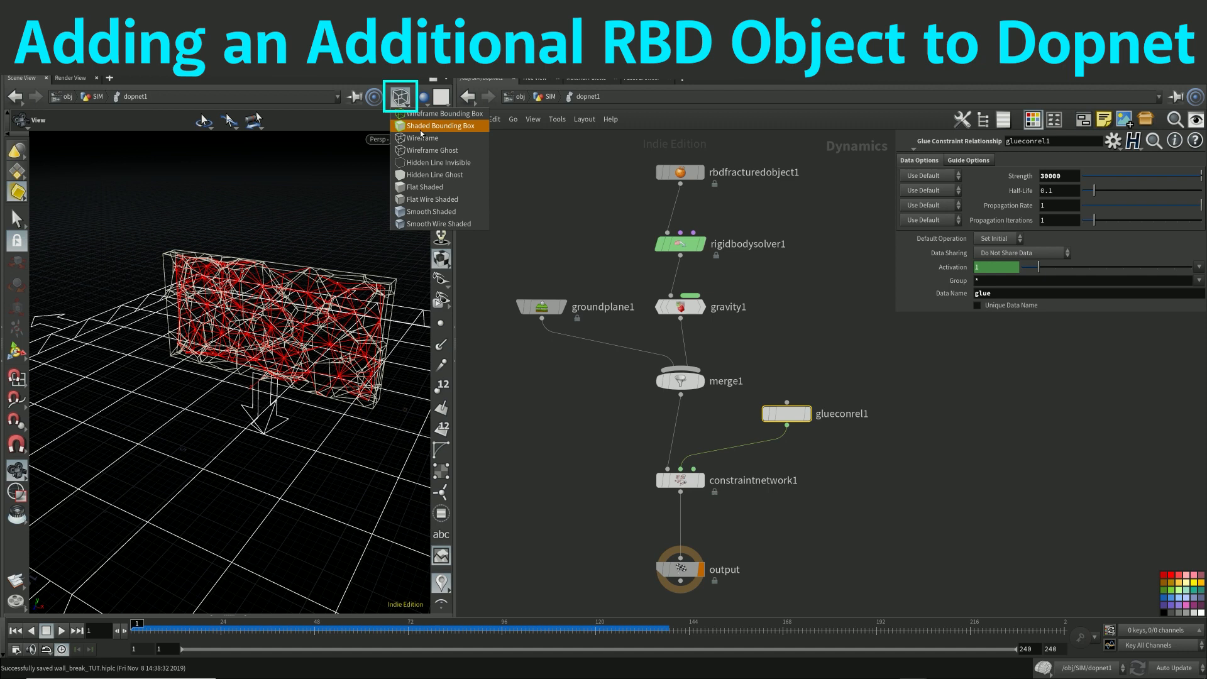
click(422, 211)
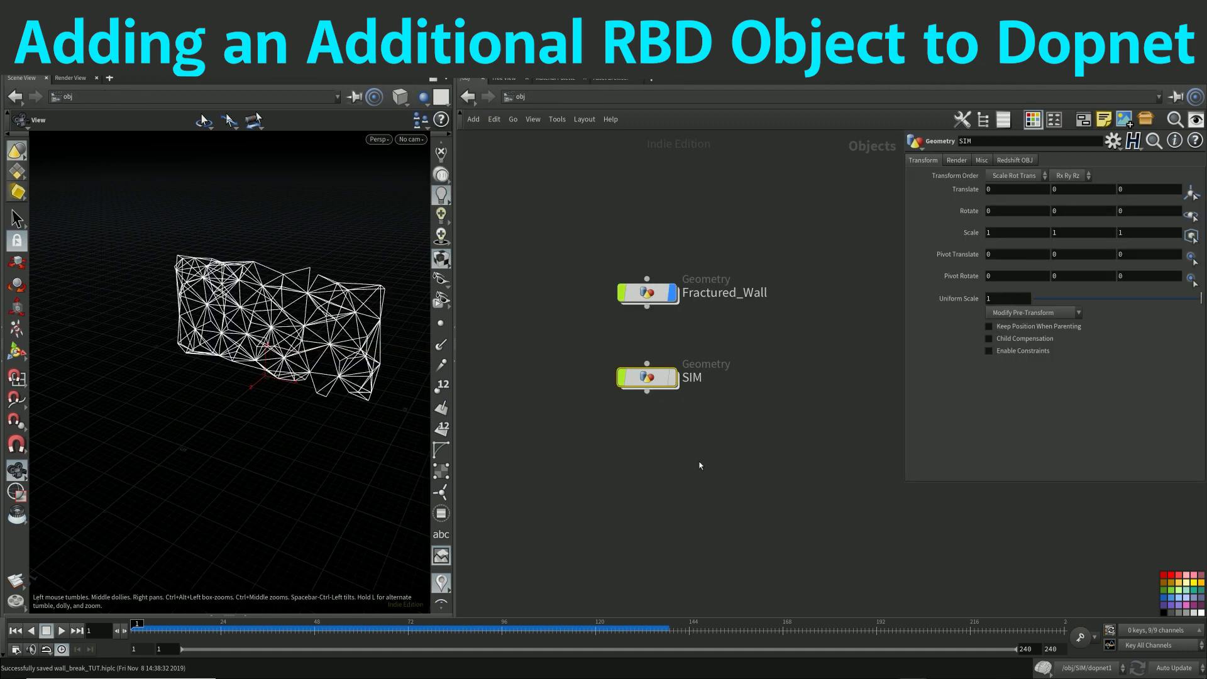
Add a new Geometry object below SIM at the object level.
key(Tab)
click(780, 378)
click(692, 463)
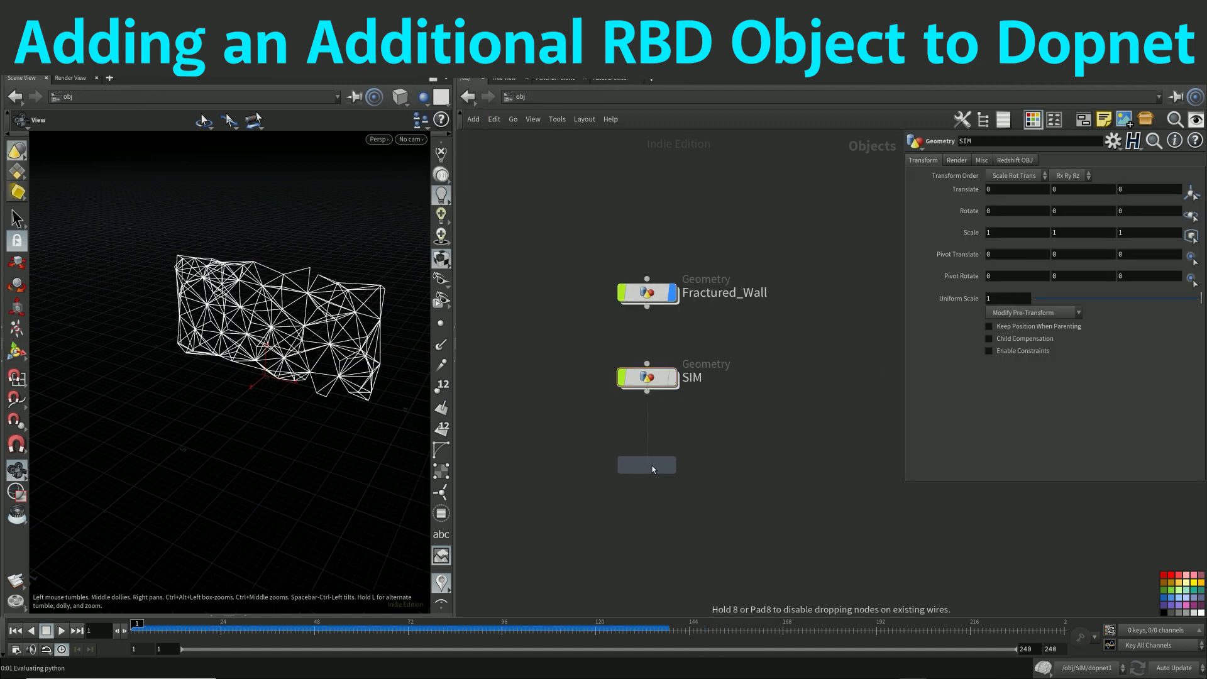
Create a Sphere node inside the new geometry object.
double_click(661, 470)
key(Tab)
text(sphere)
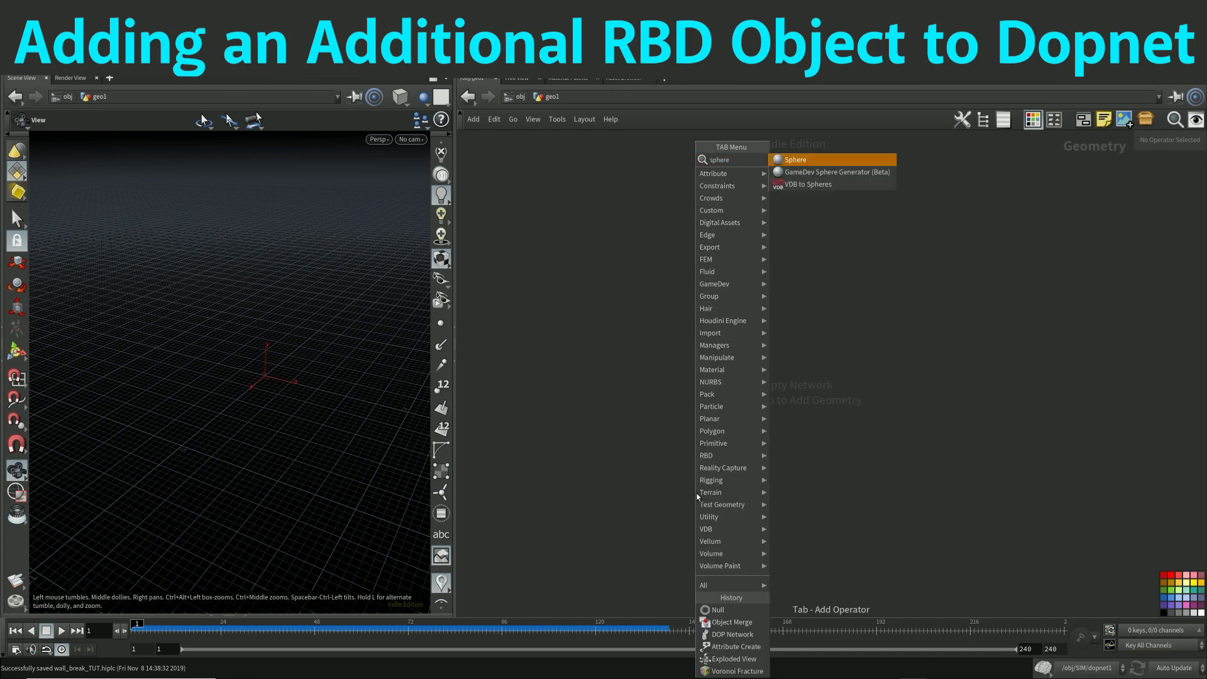
key(Return)
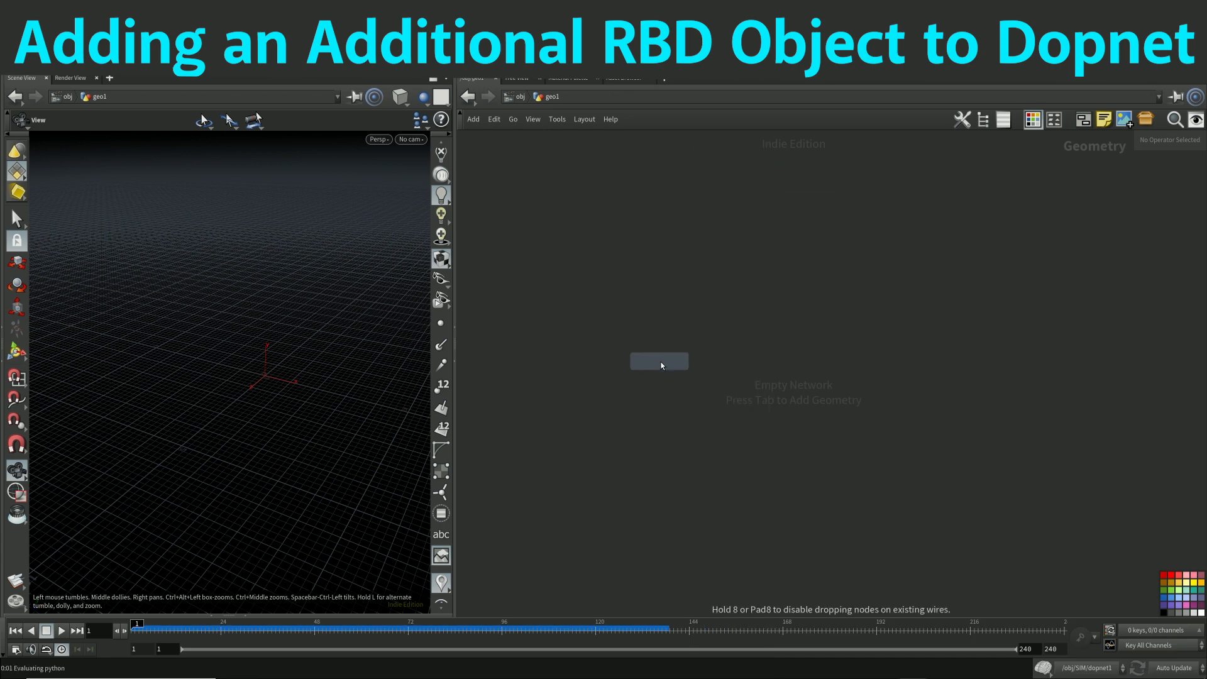
click(670, 277)
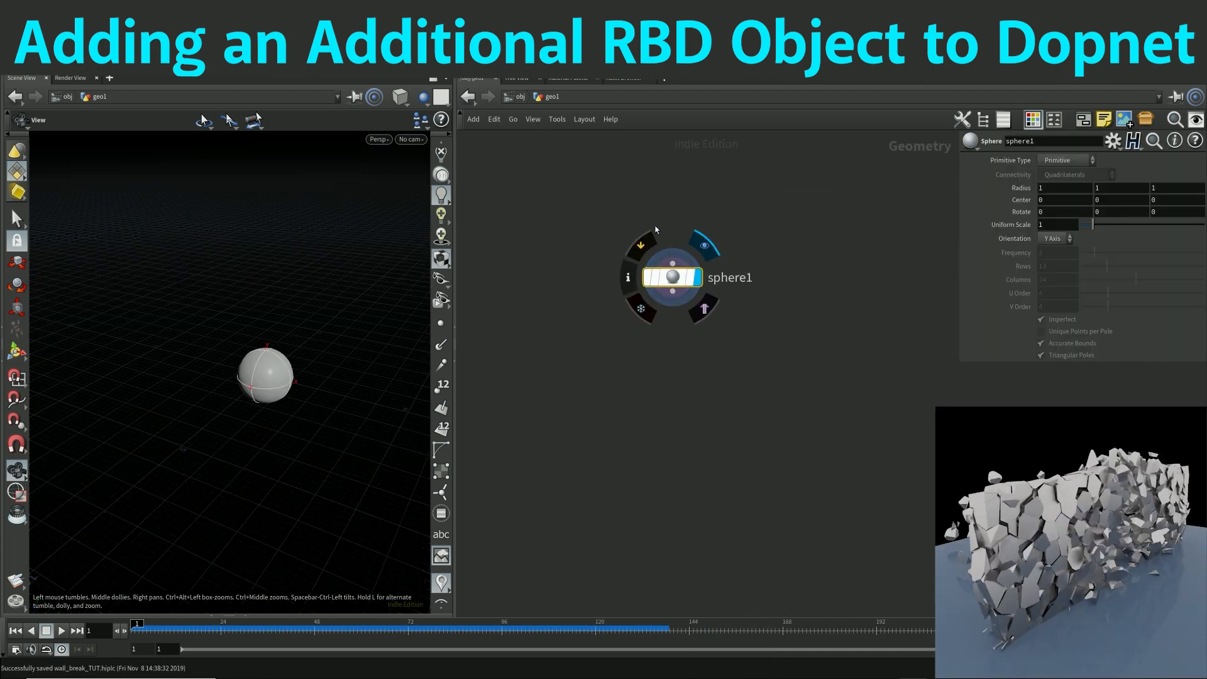
Show all objects together in the viewport and display the OUT_Fractured_Geo null inside Fractured_Wall.
click(423, 96)
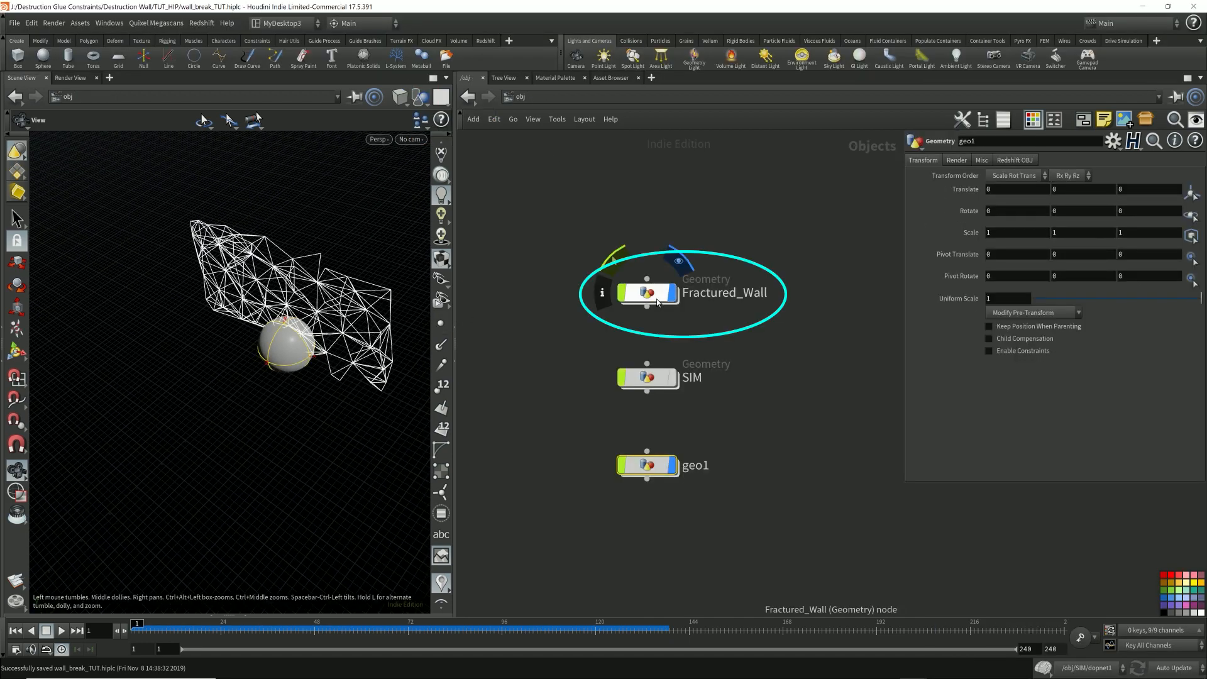
double_click(653, 293)
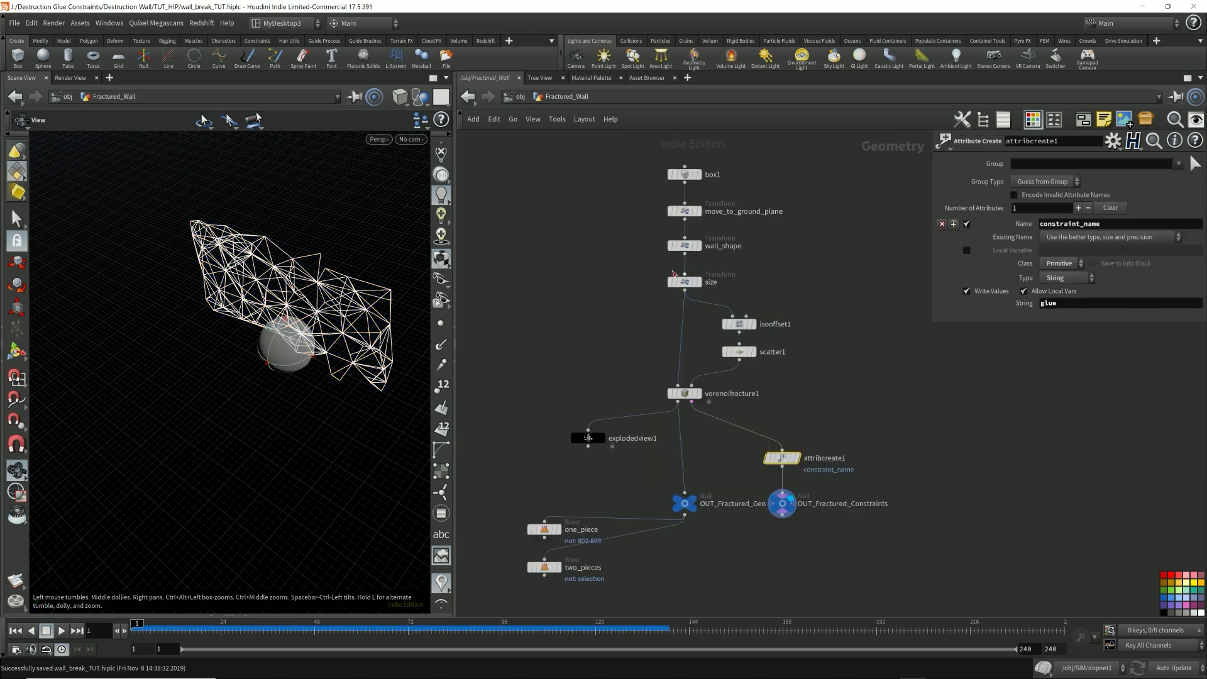
mouse_move(694, 503)
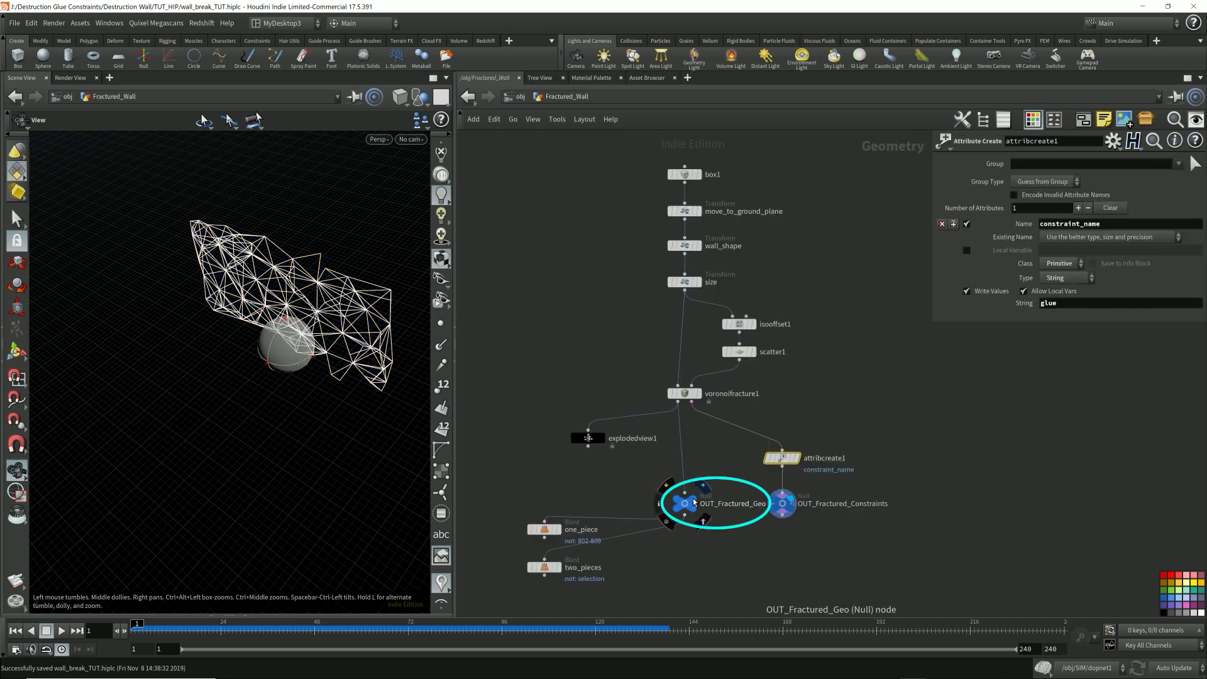
click(703, 488)
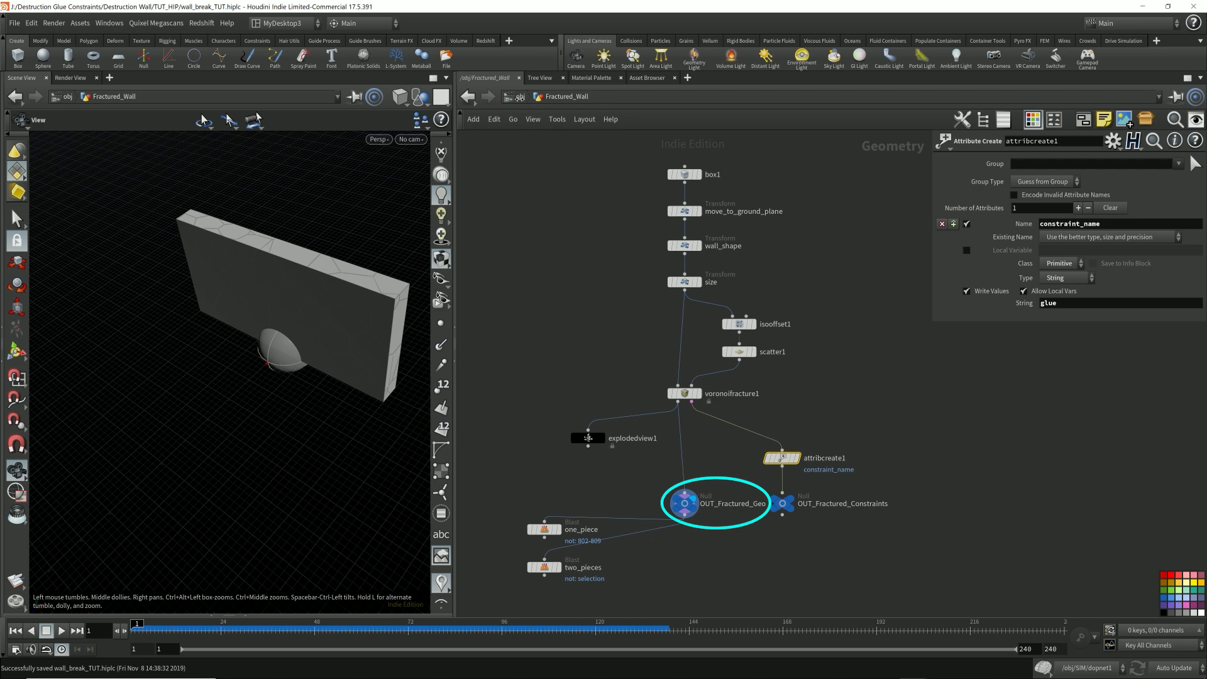
Rename the sphere's geometry object as Ball at the object level.
click(519, 96)
click(695, 465)
text(Ball)
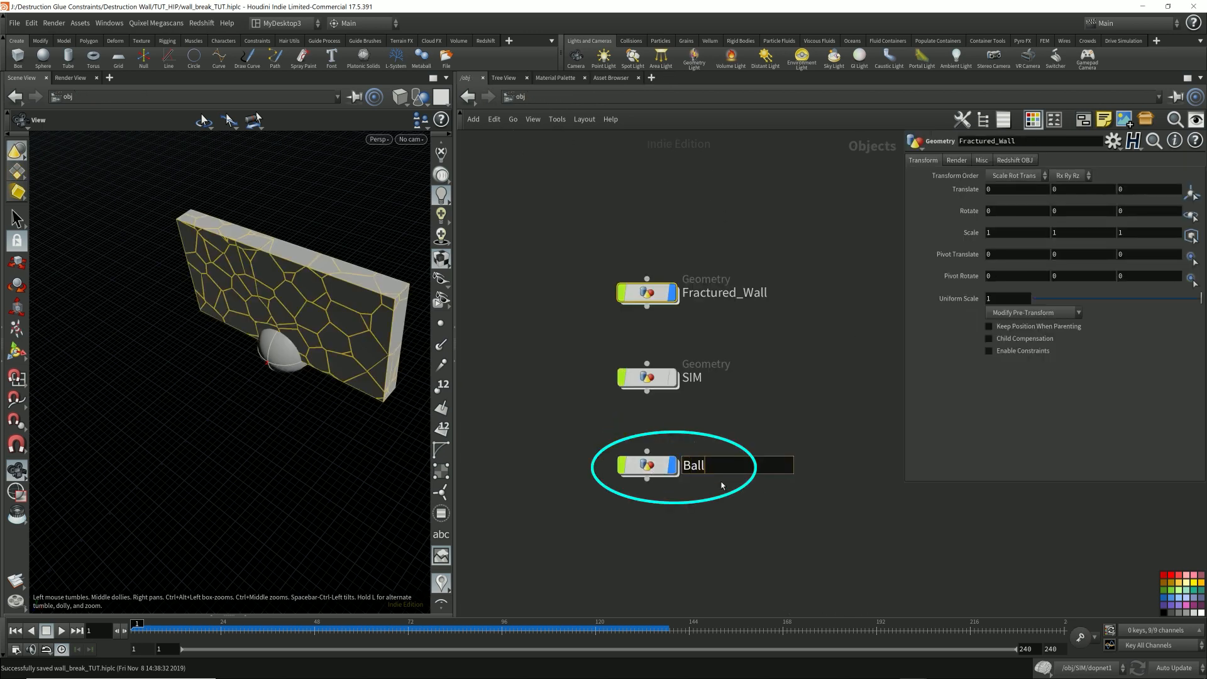
key(Return)
Set the primitive type of the sphere inside Ball to Polygon and its frequency to 3.
double_click(654, 465)
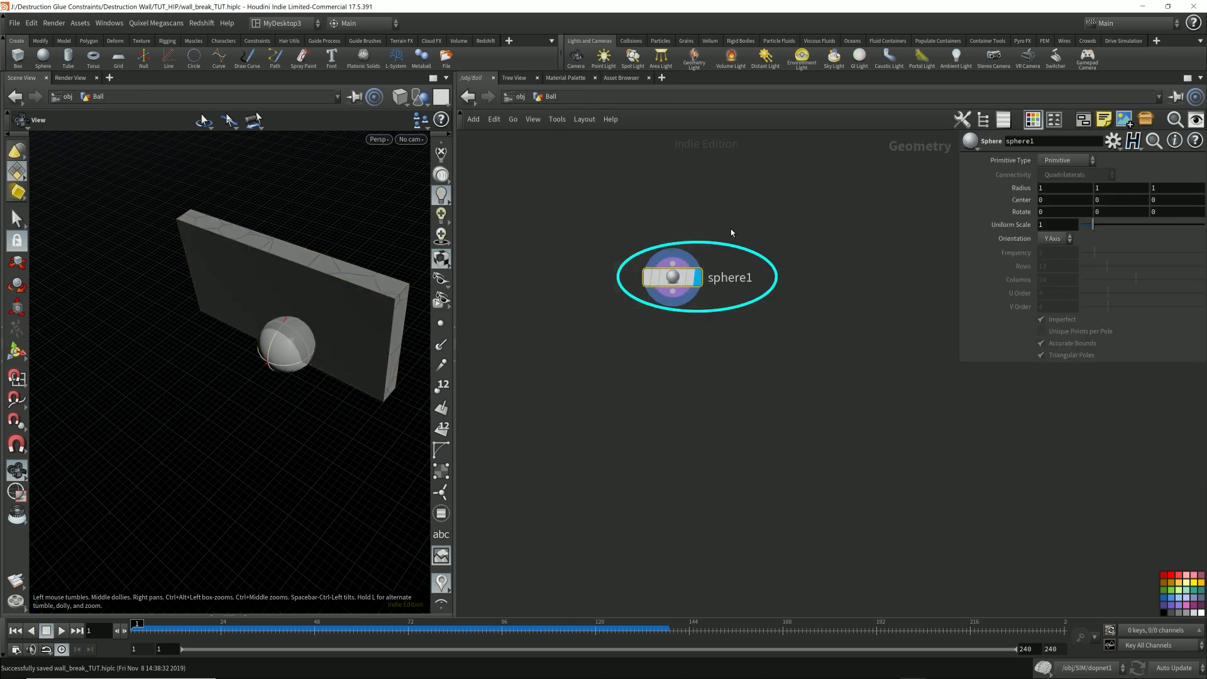
click(1064, 161)
click(1055, 184)
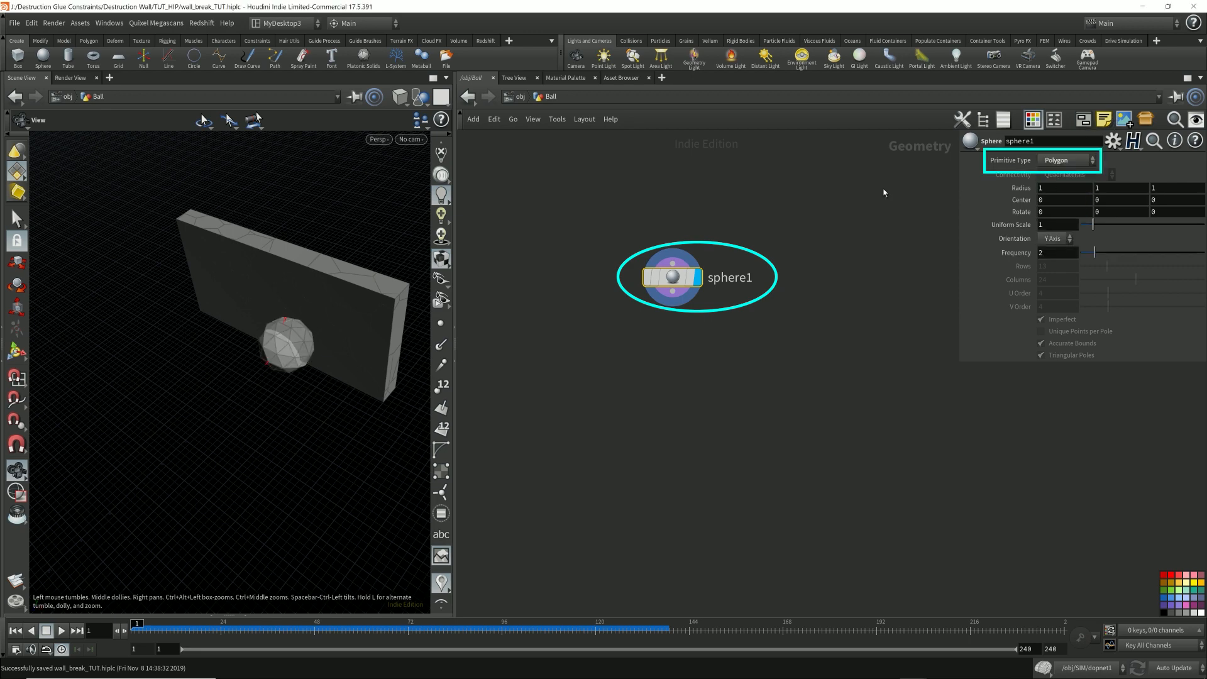
click(1053, 253)
scroll(1053, 254, up, 2)
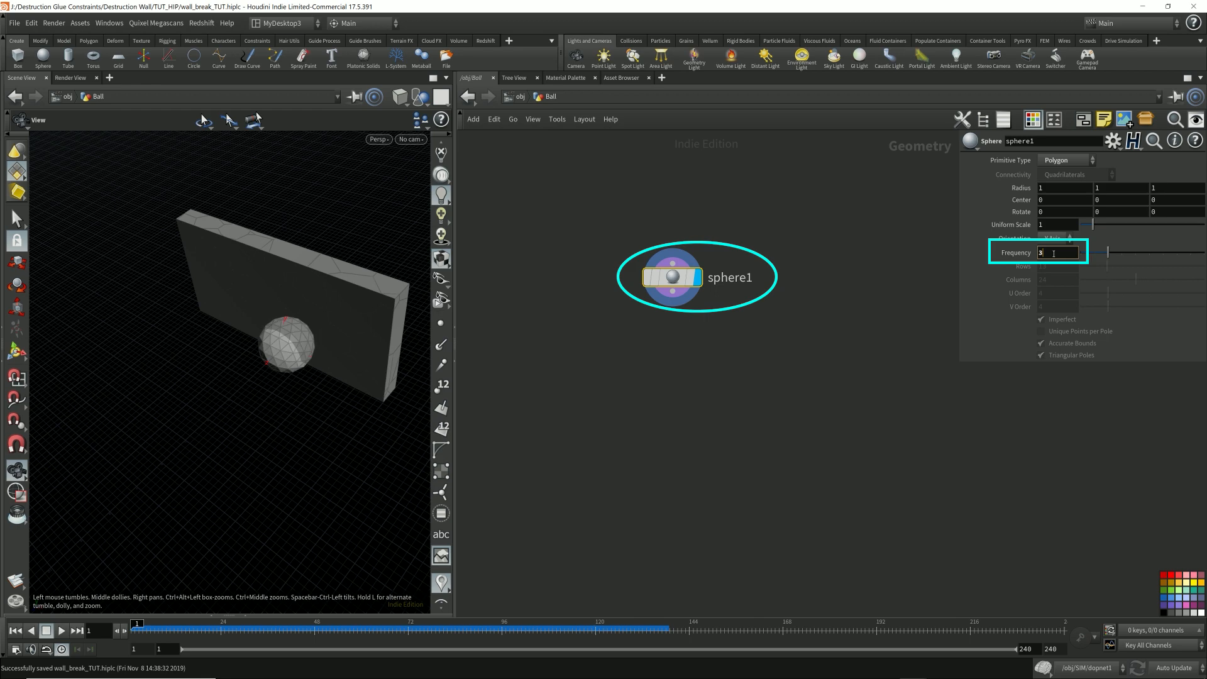
Connect a Transform node below sphere1 and make it the displayed node.
click(672, 296)
key(Tab)
text(tr)
key(Return)
click(673, 348)
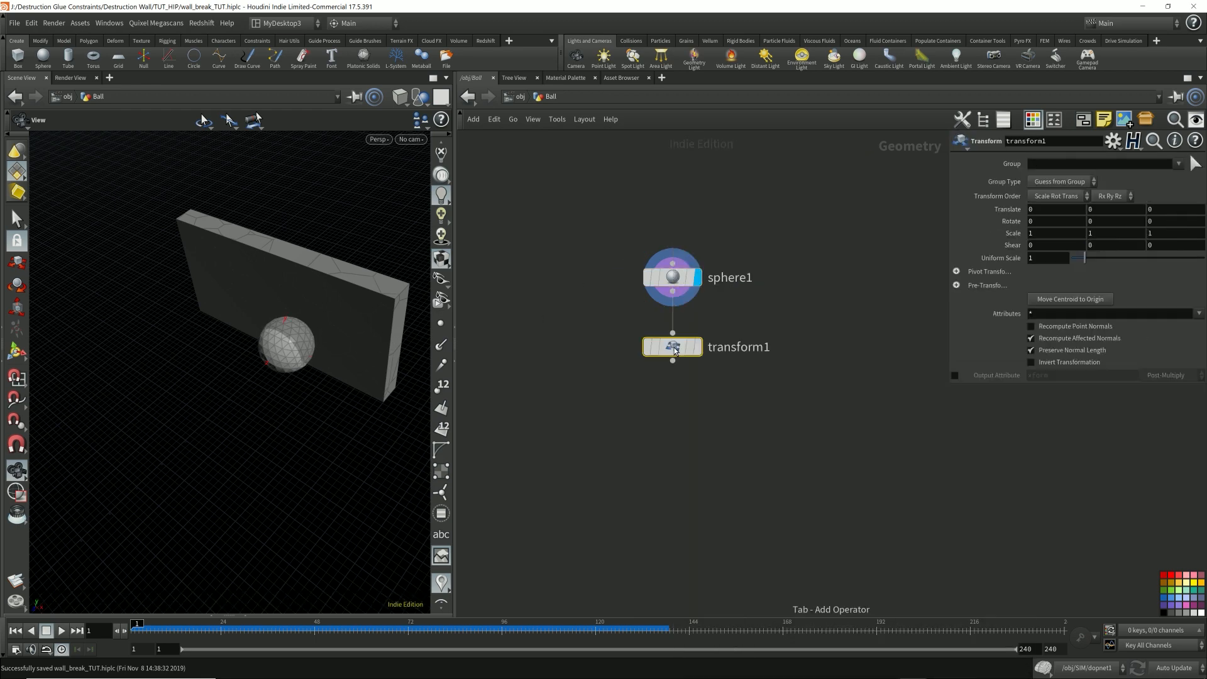
click(699, 346)
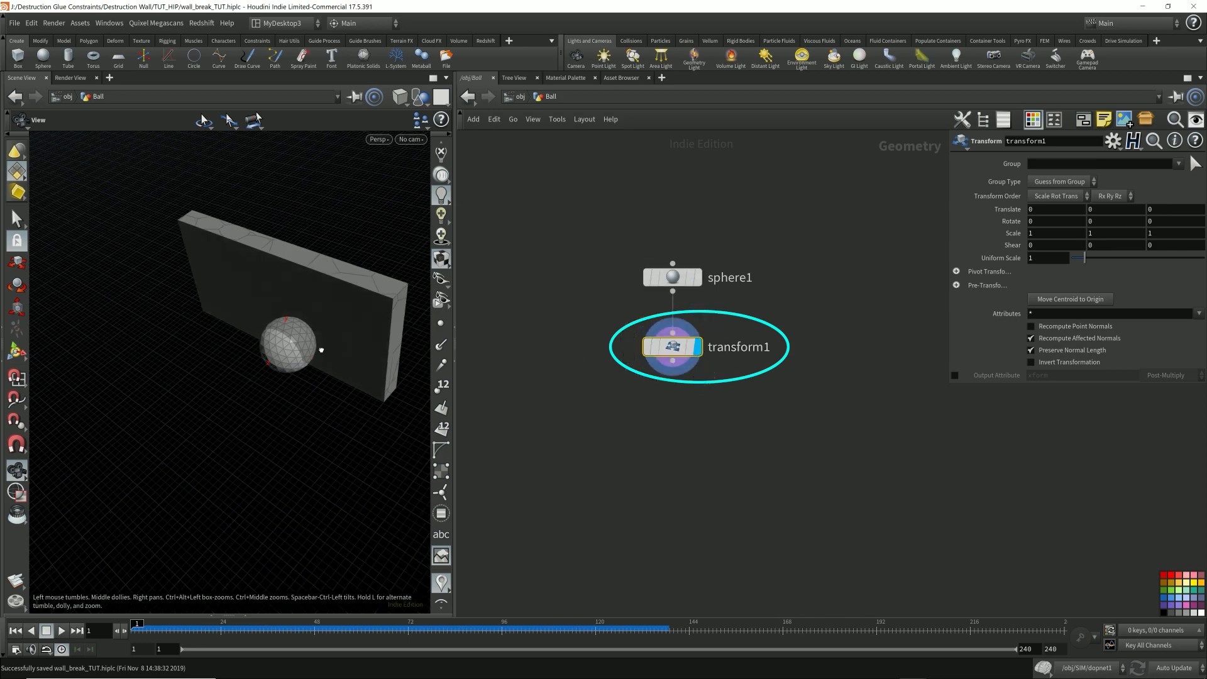
Move the ball away from the wall by setting the transform's Z translation to 10.
drag(318, 345, 335, 359)
middle_drag(342, 357, 183, 337)
drag(345, 363, 342, 376)
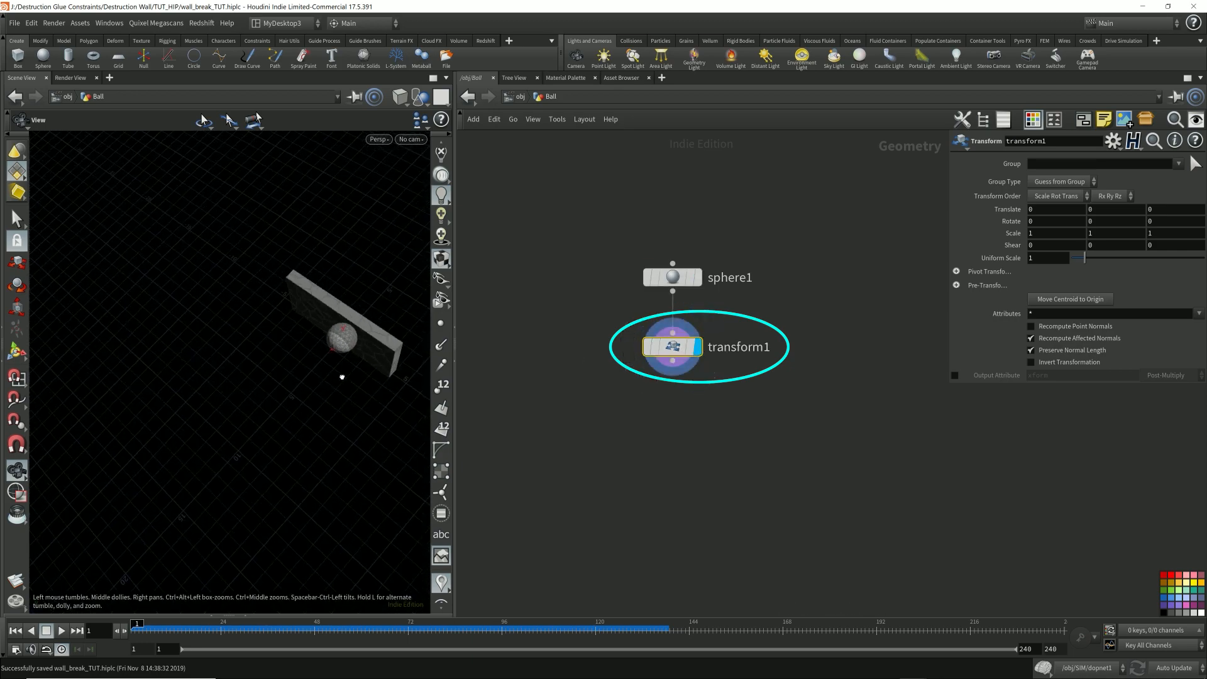
middle_drag(1045, 211, 1015, 189)
key(ctrl+z)
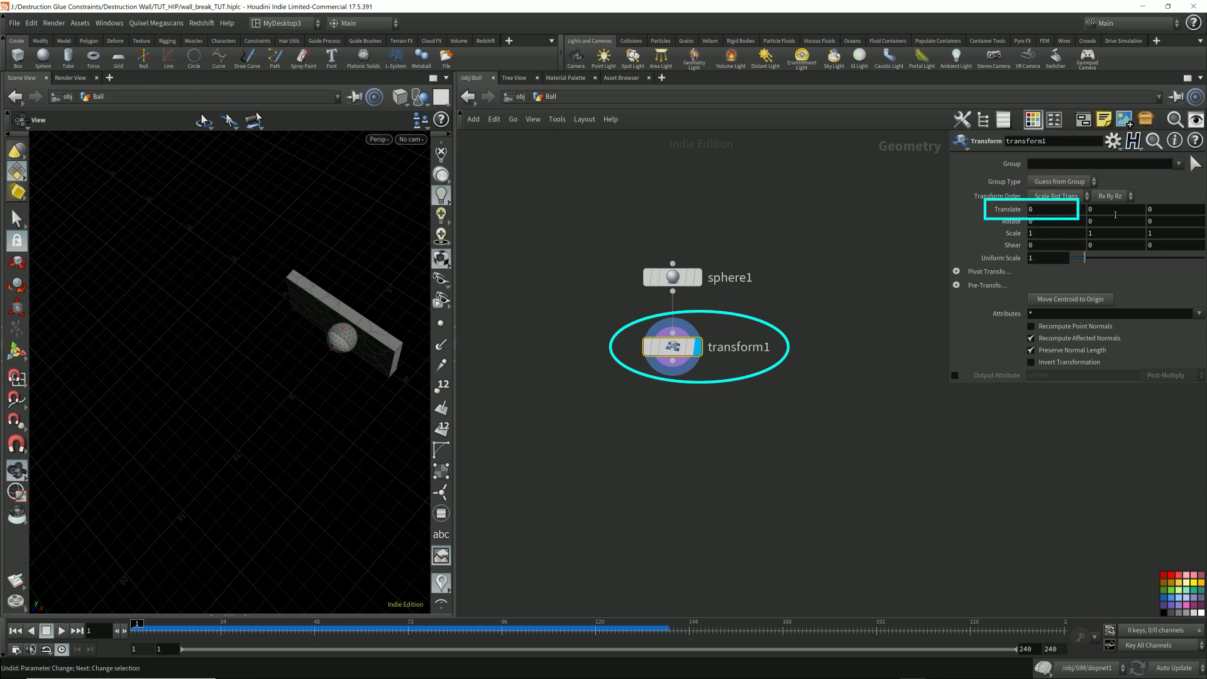
middle_drag(1164, 209, 1181, 266)
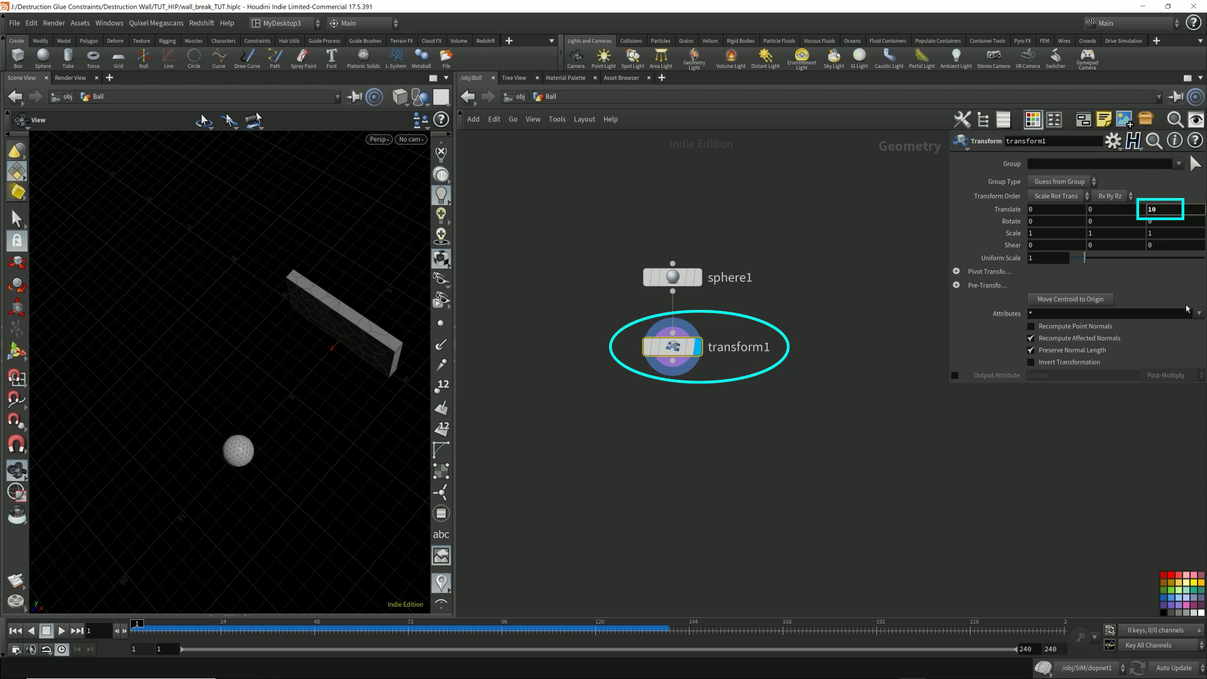
Check the ball's height from the side and set the transform's Y translation to 2.
mouse_move(369, 390)
mouse_down()
mouse_move(393, 323)
mouse_move(381, 347)
mouse_up()
key(space+3)
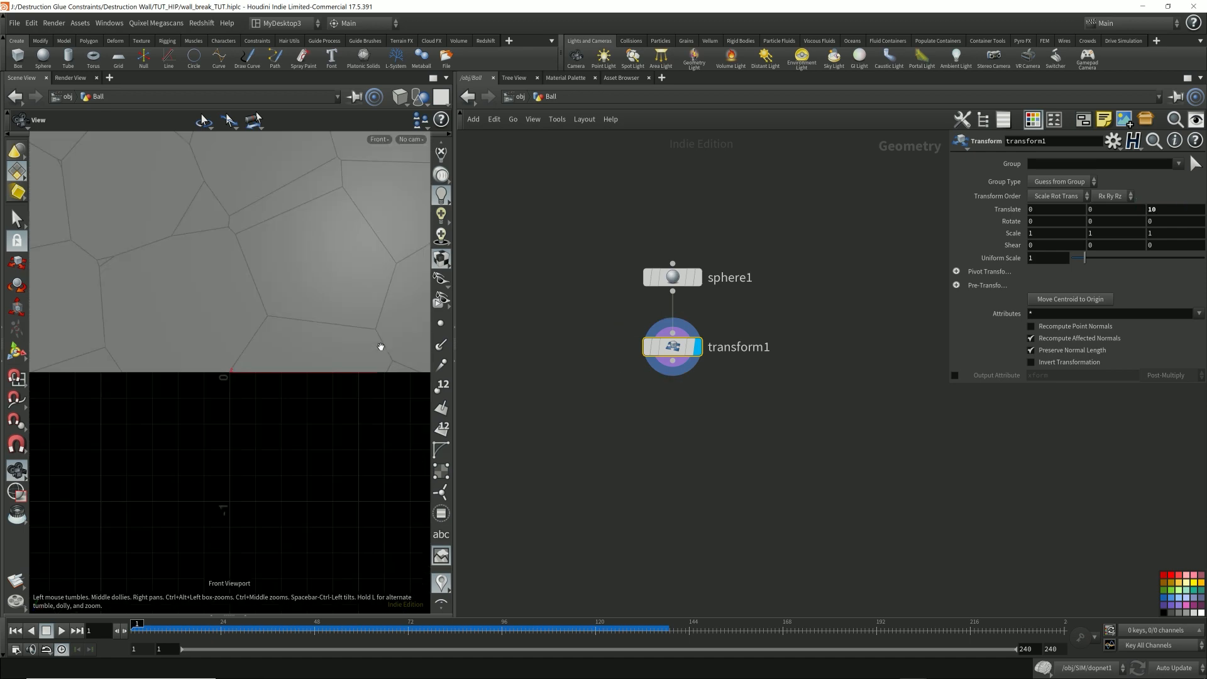
key(space+4)
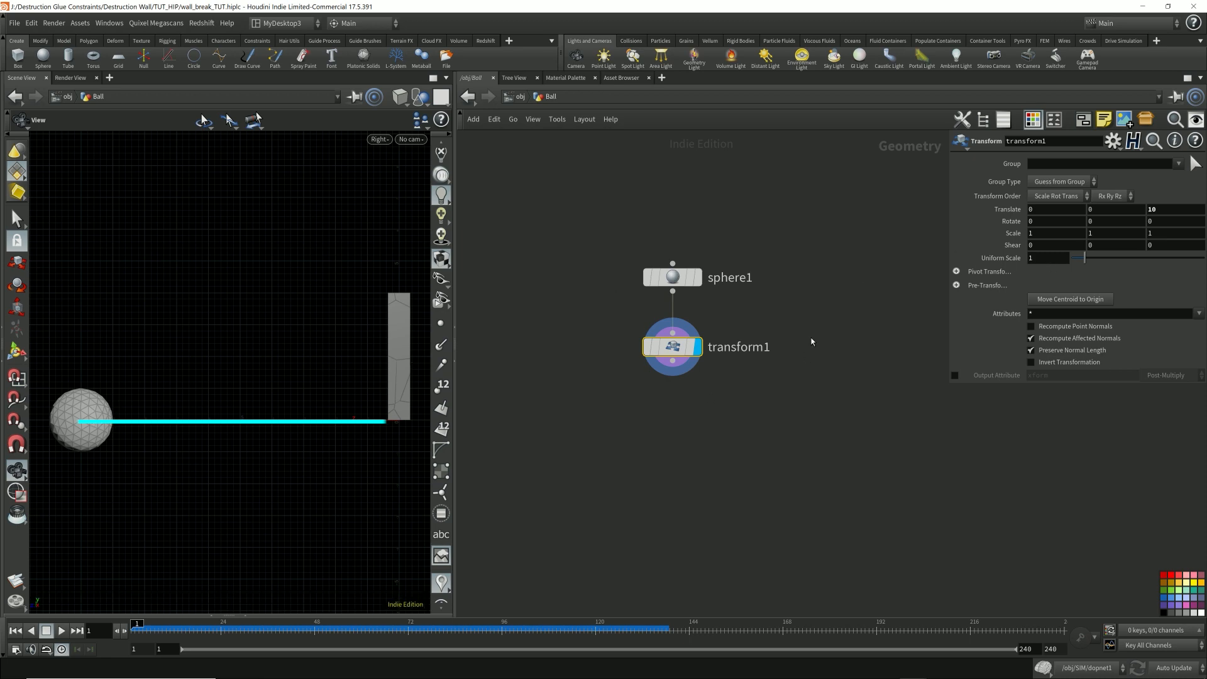
click(1094, 209)
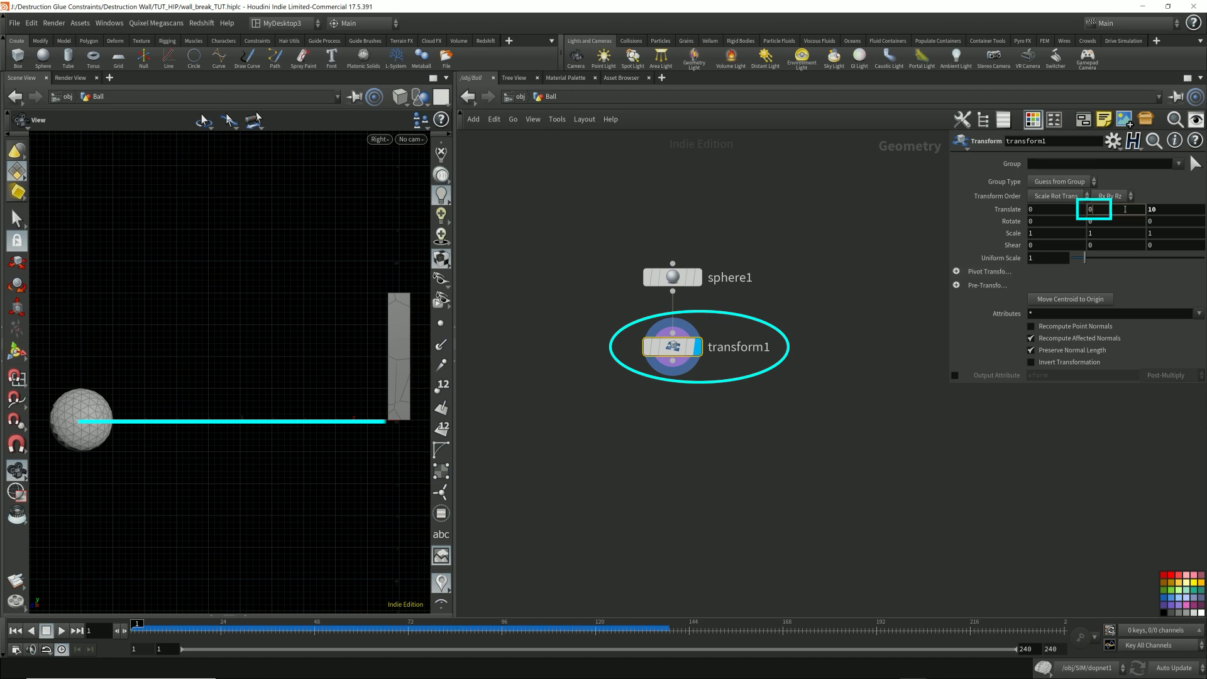
text(2)
key(Return)
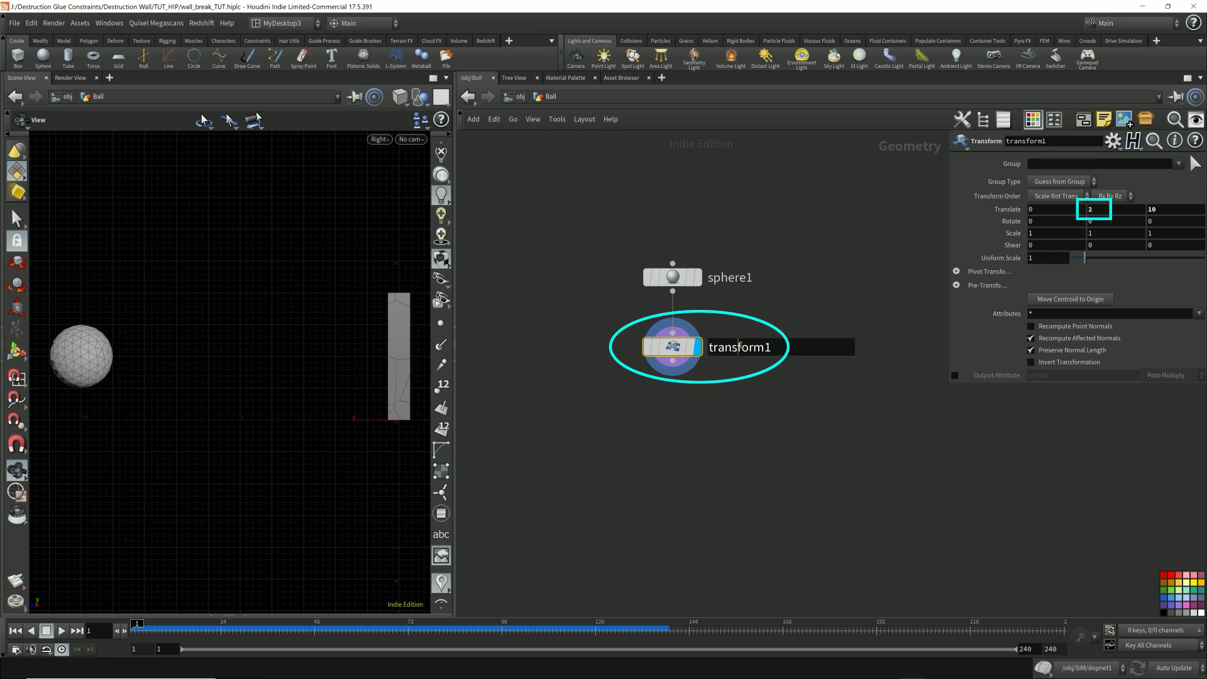
Connect a Null node to the output of transform1 and place it directly below.
click(672, 361)
key(Tab)
text(null)
key(Return)
drag(664, 408, 674, 423)
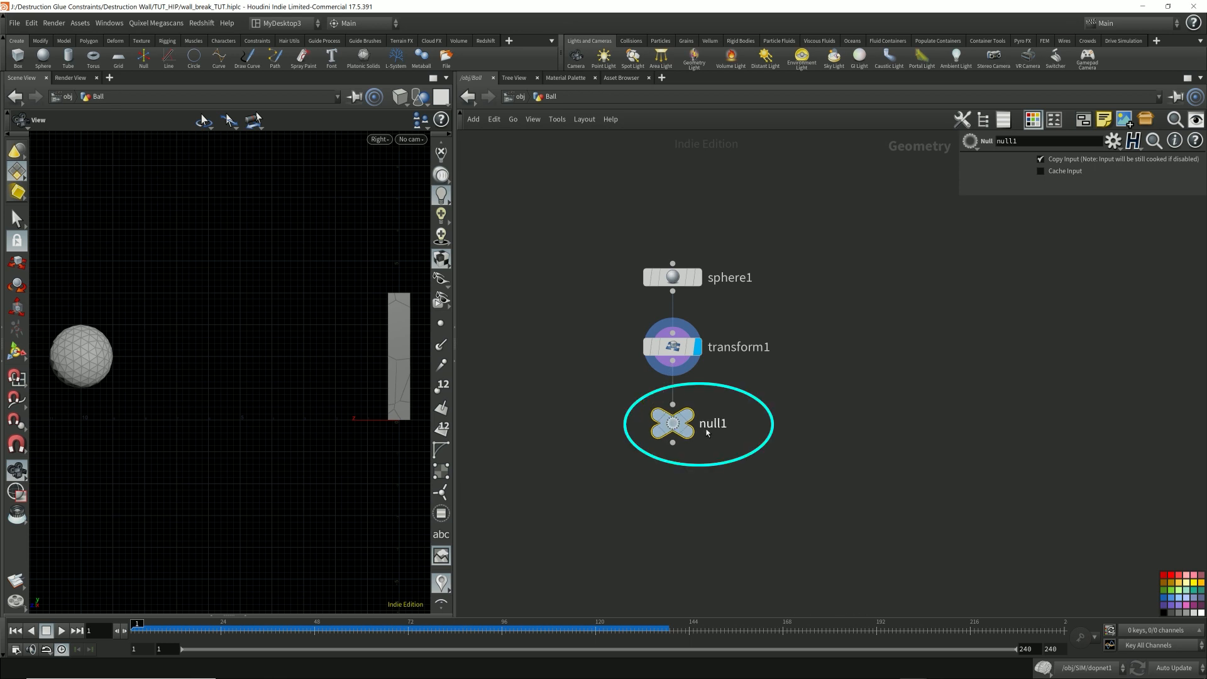
Rename the null as OUT_Geo and save the scene.
click(716, 427)
text(OUT_Geo)
key(Return)
key(ctrl+s)
Open the dopnet1 network inside the SIM object and frame the space around its nodes.
click(519, 97)
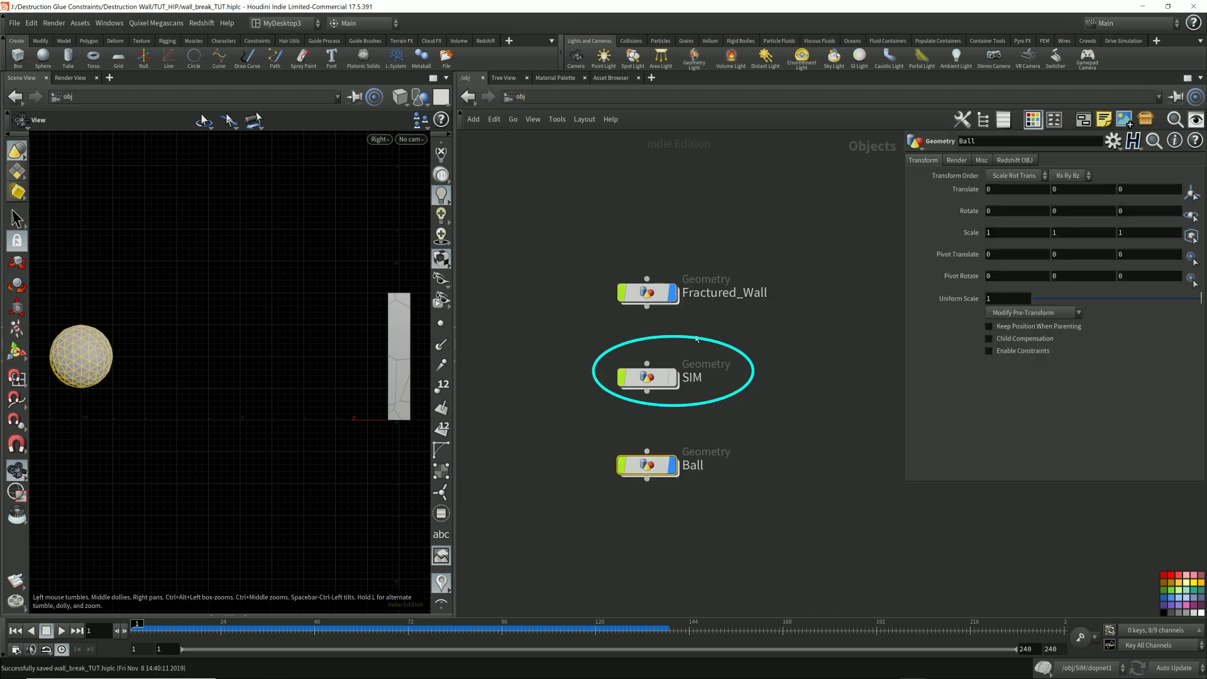
double_click(647, 377)
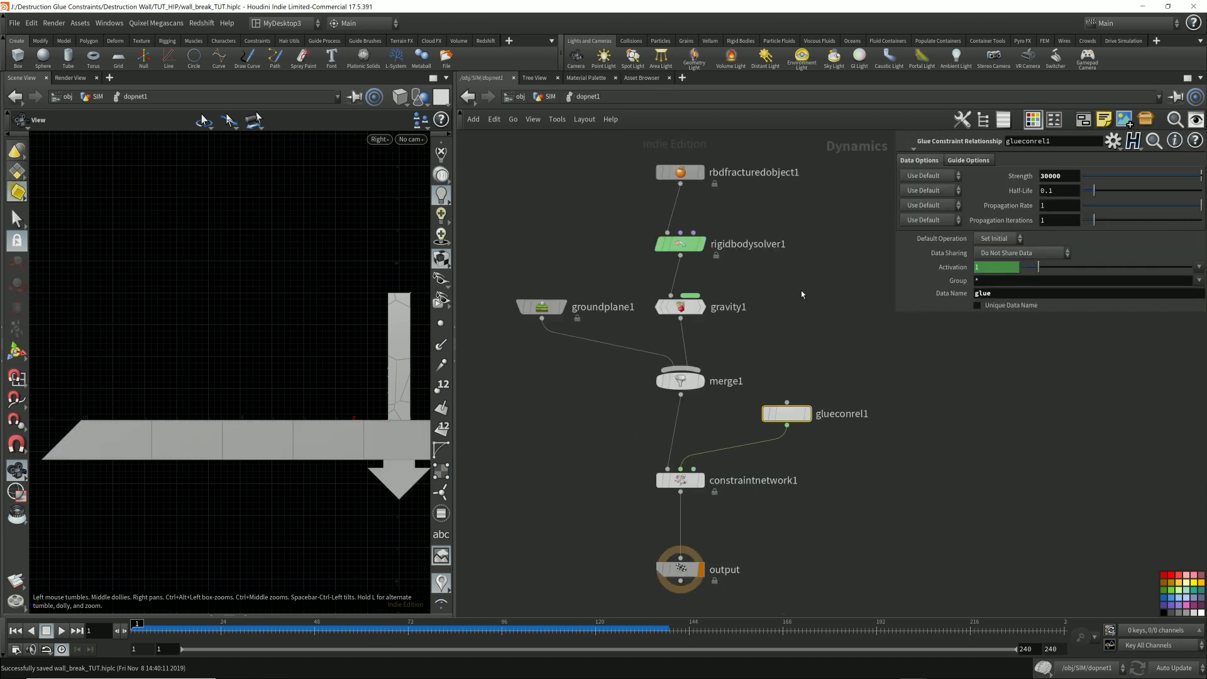
scroll(801, 291, down, 1)
middle_drag(809, 281, 786, 335)
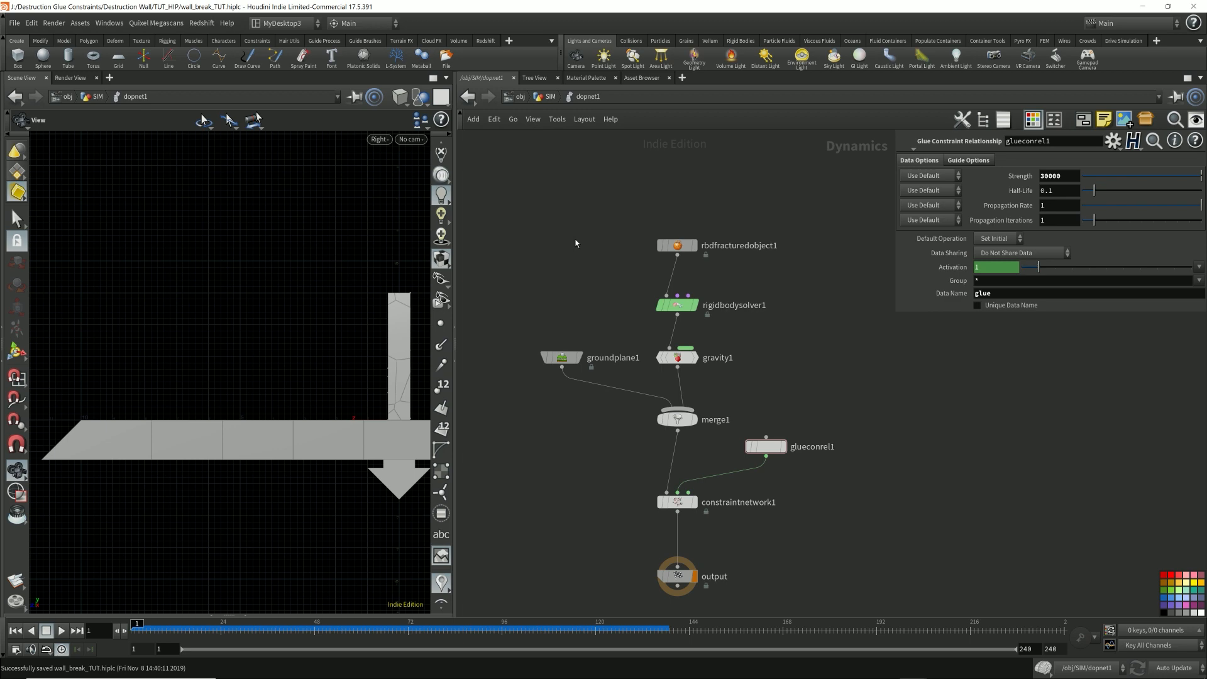
Add an RBD Object node to the DOP network and place it beside rbdfracturedobject1.
key(Tab)
text(rbd)
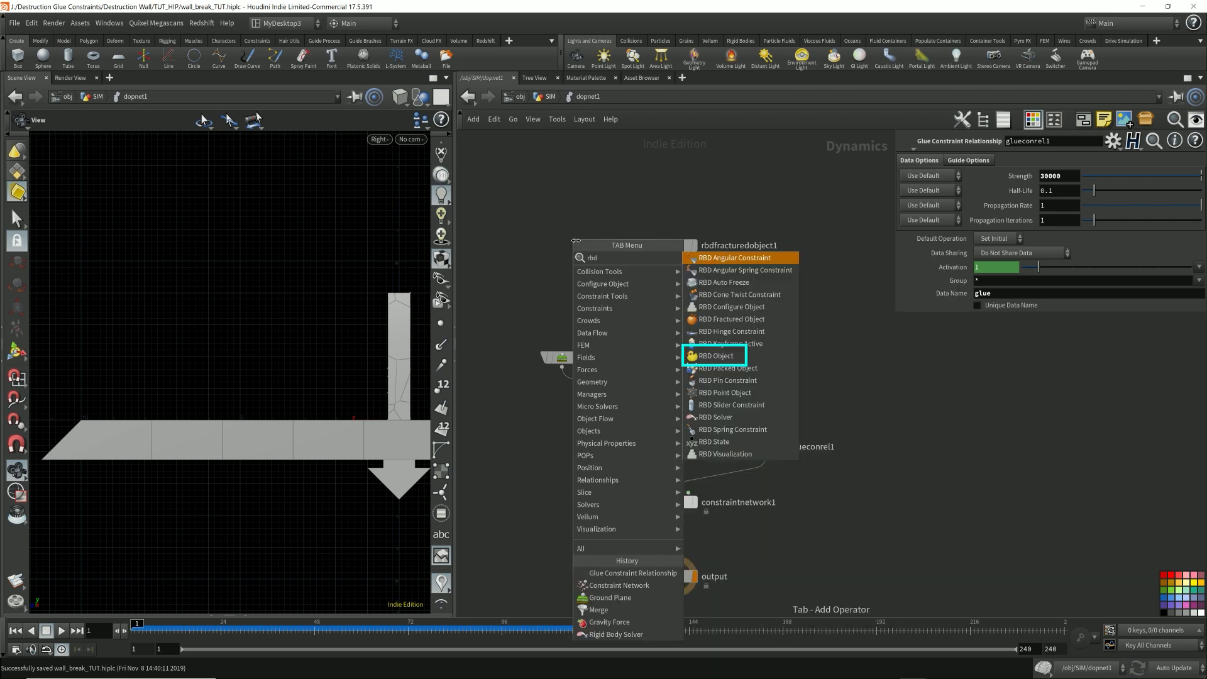
key(Down)
key(Down)
key(Down)
key(Down)
key(Down)
key(Down)
key(Down)
key(Down)
key(Down)
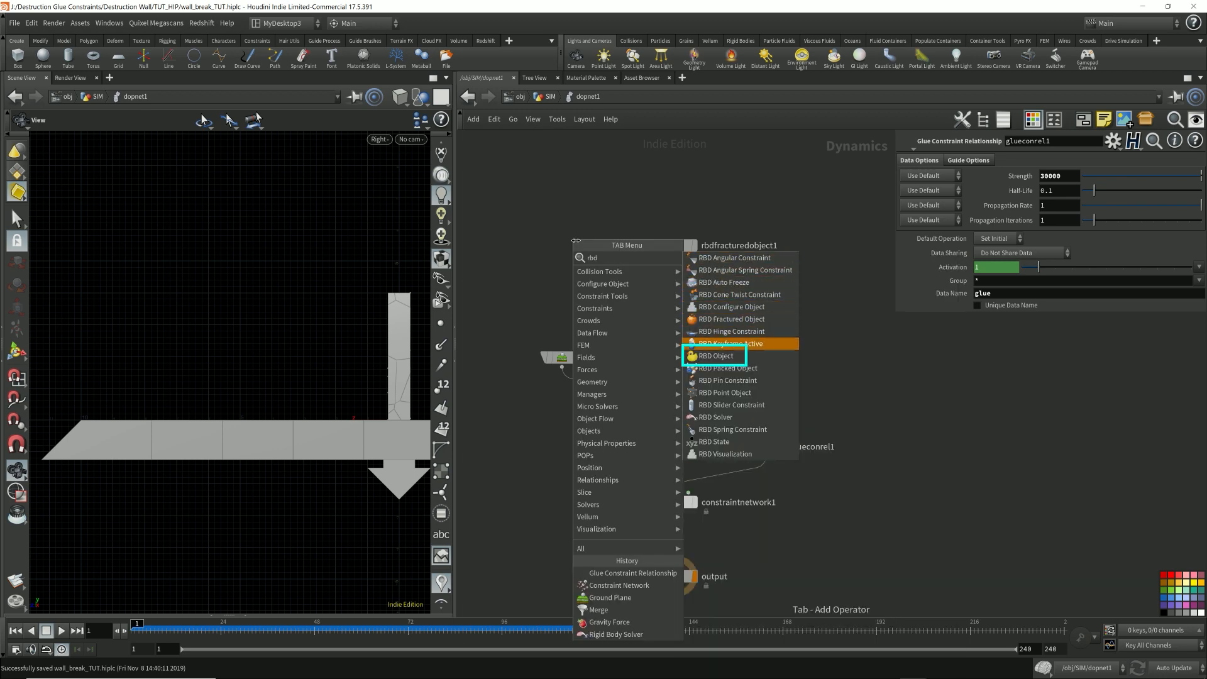
key(Up)
key(Up)
key(Up)
key(Up)
key(Up)
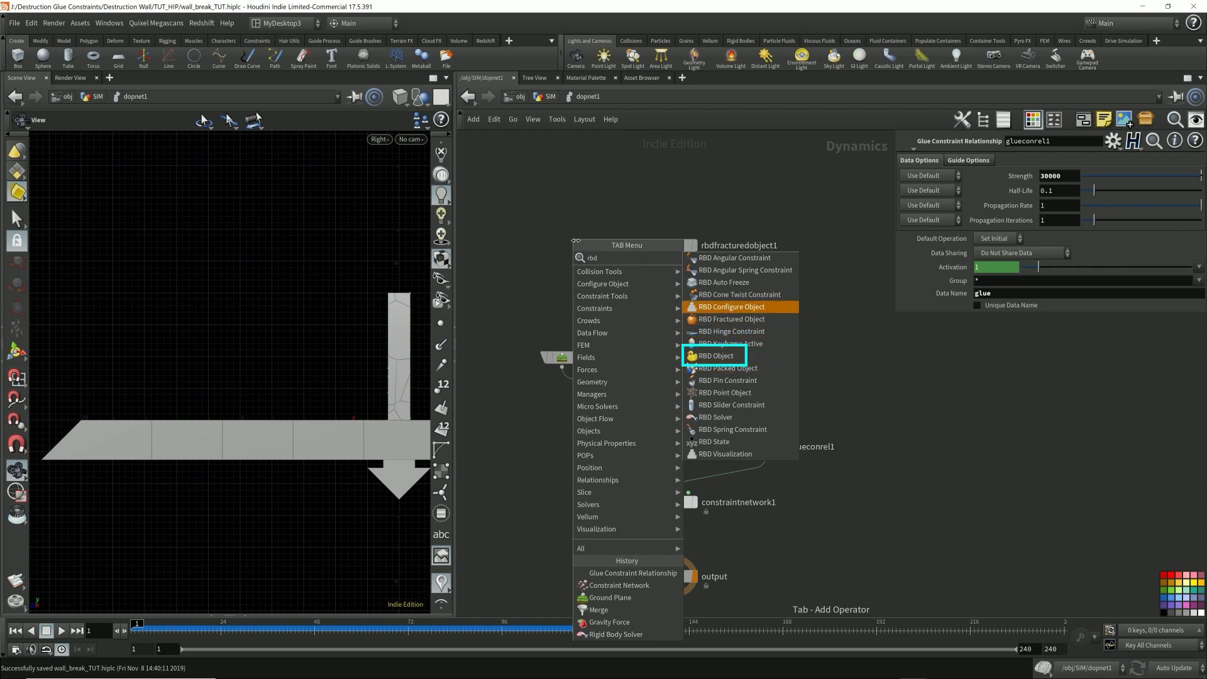
key(Down)
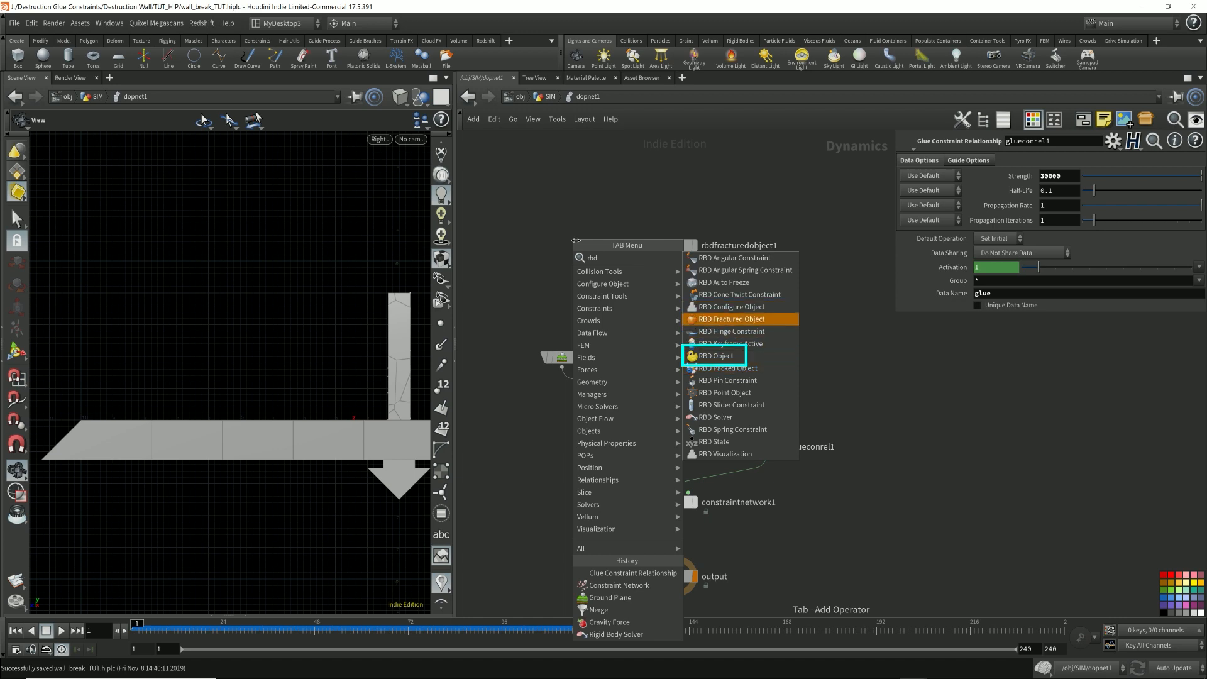
key(Down)
key(Down)
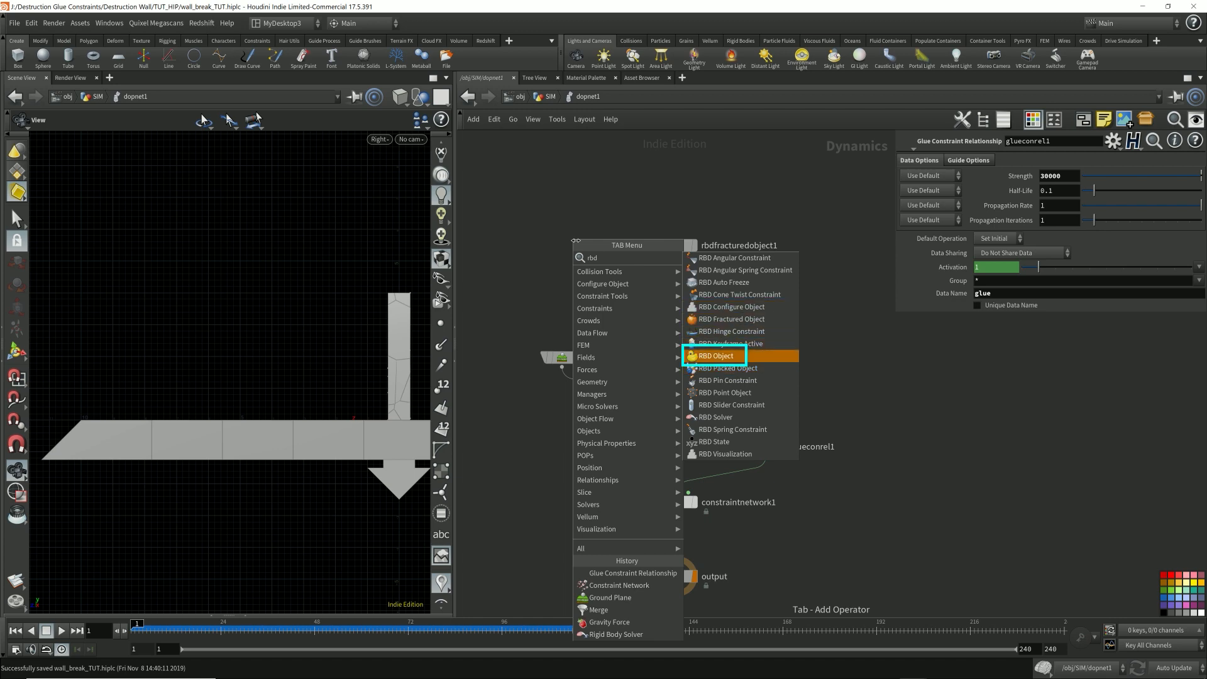
key(Return)
click(581, 247)
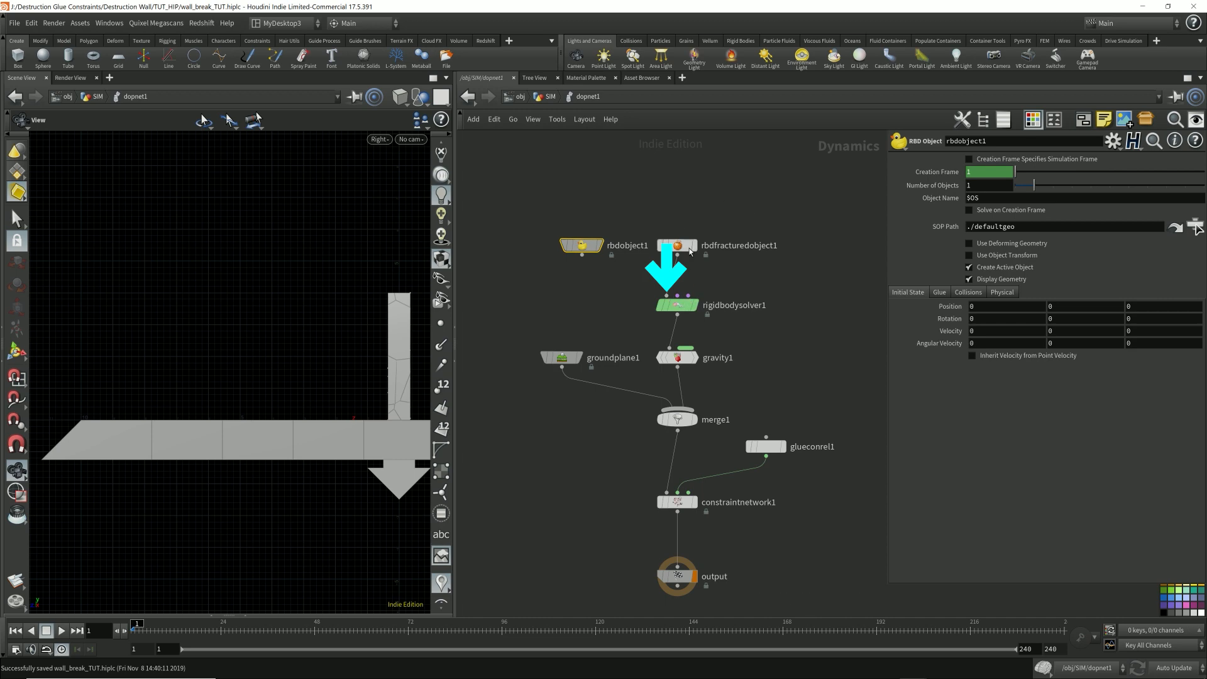
Space out the two object nodes and combine rbdobject1 and rbdfracturedobject1 through a new Merge node feeding rigidbodysolver1.
drag(684, 248, 713, 194)
drag(584, 246, 586, 193)
key(Tab)
text(mer)
key(Return)
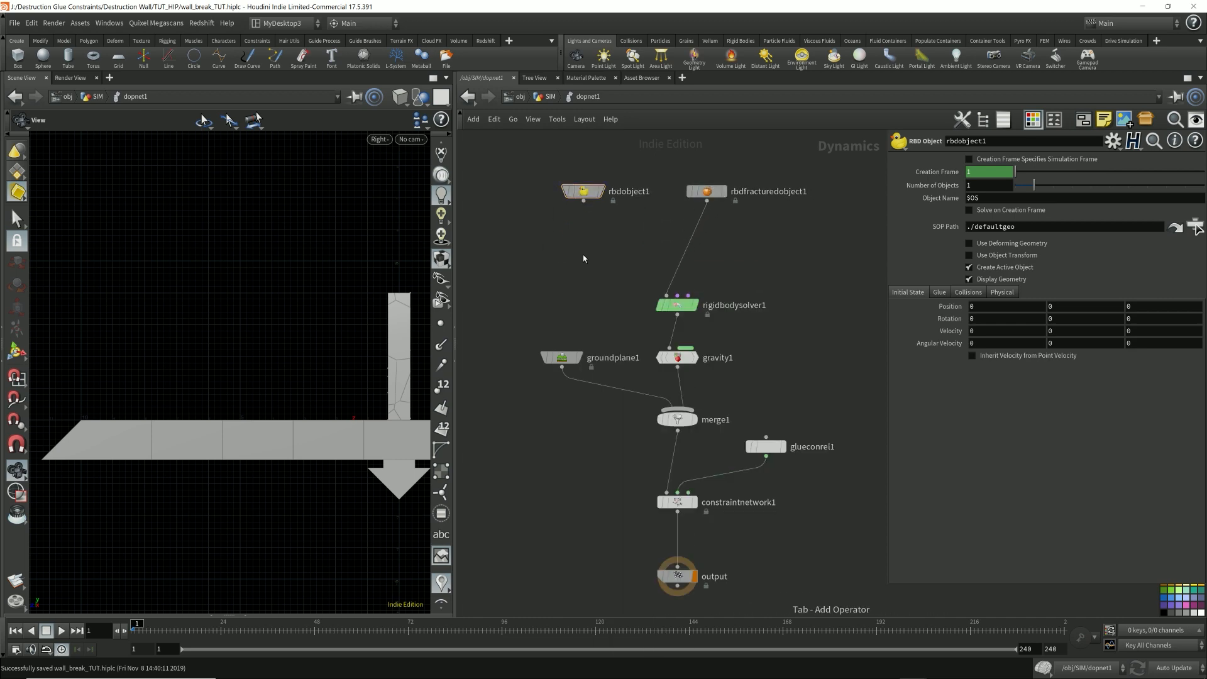
click(658, 251)
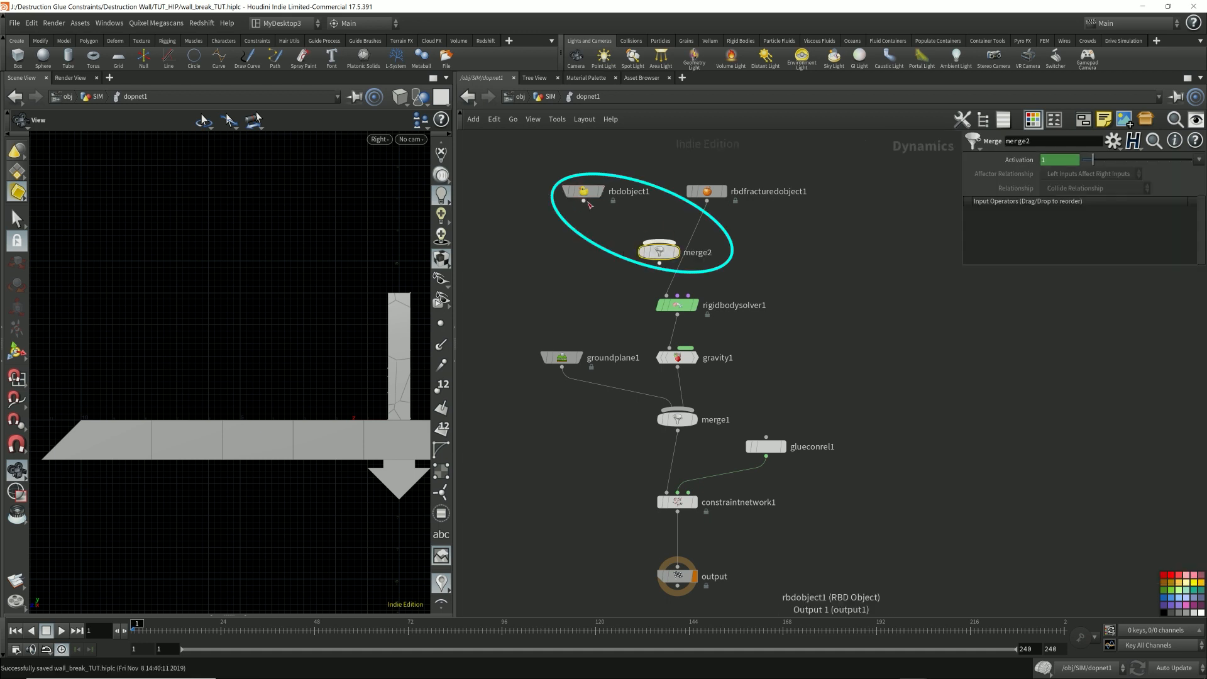
drag(584, 201, 658, 242)
drag(706, 201, 667, 301)
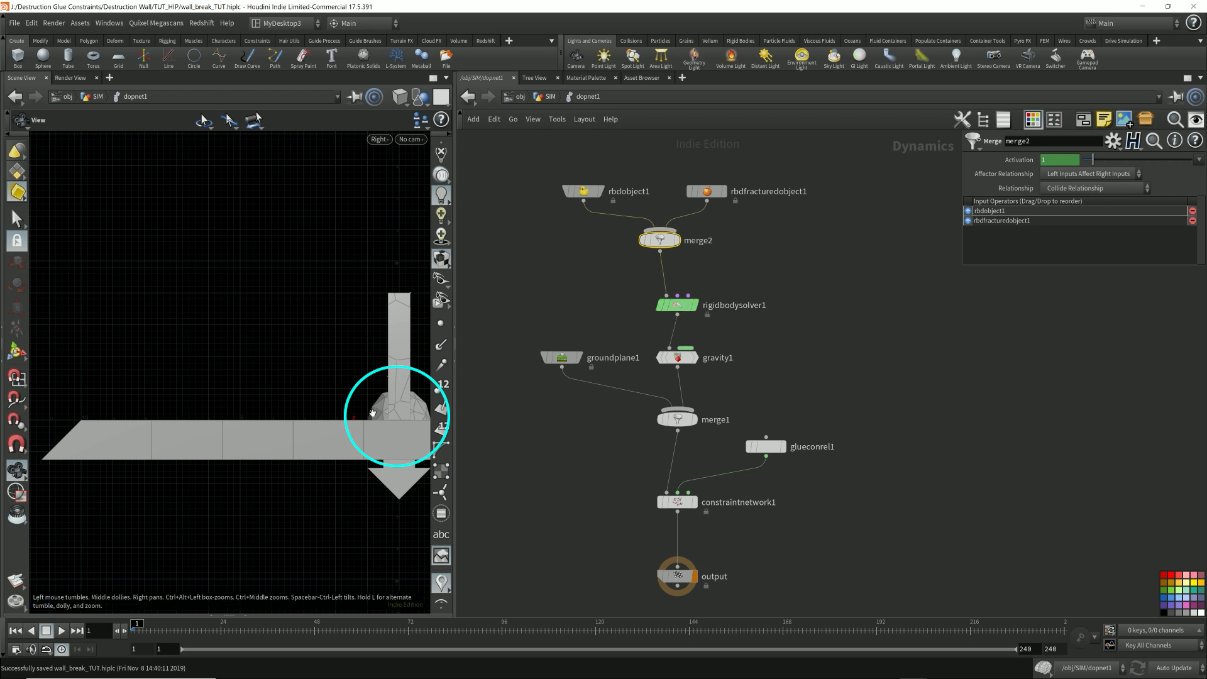
Inspect the default sphere at the wall's base and display rbdobject1 on its own for a closer look.
drag(372, 413, 315, 360)
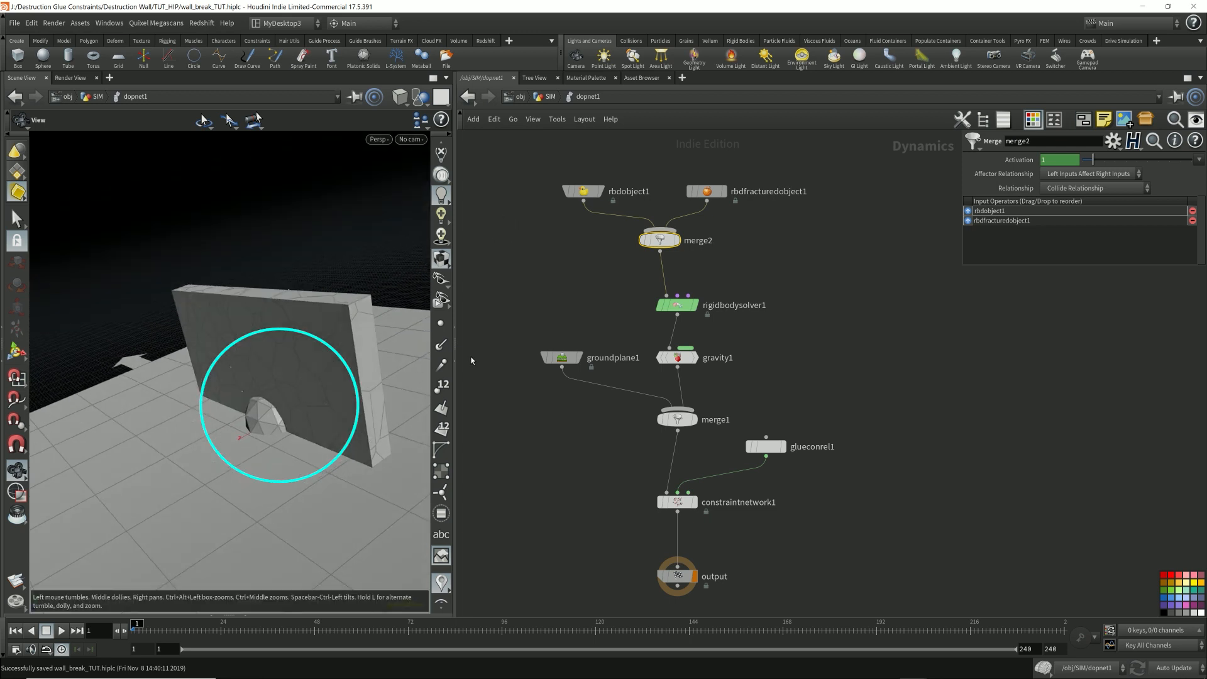
drag(286, 412, 300, 411)
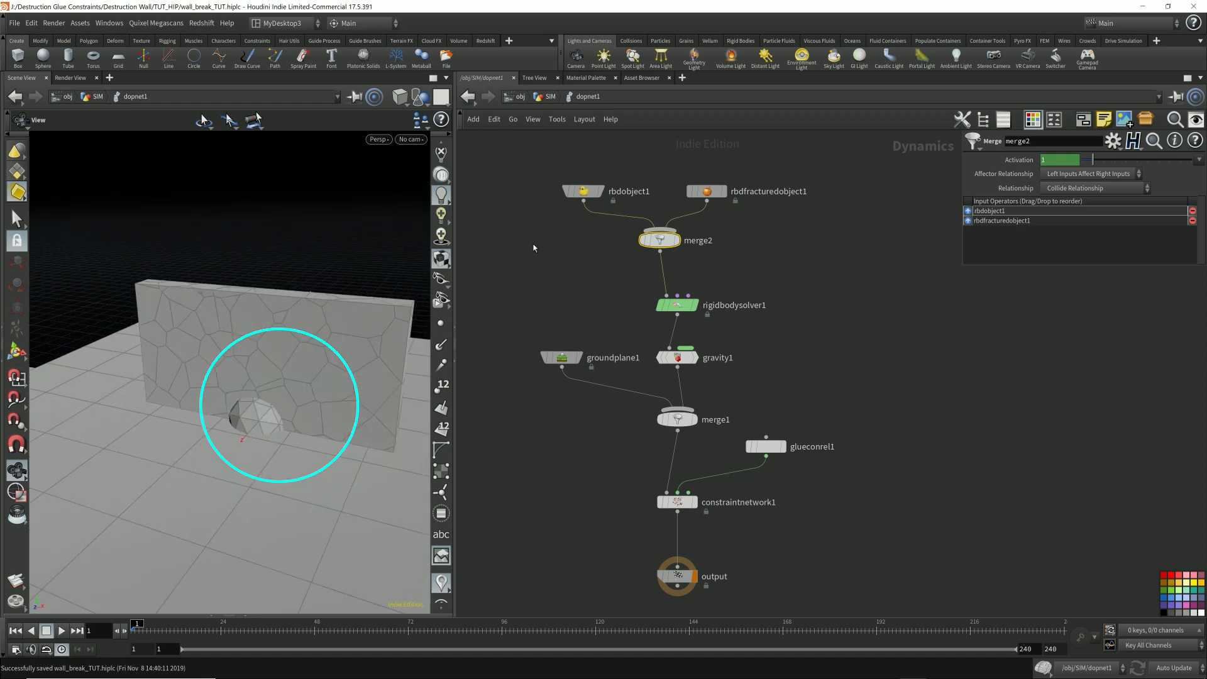
drag(316, 368, 248, 413)
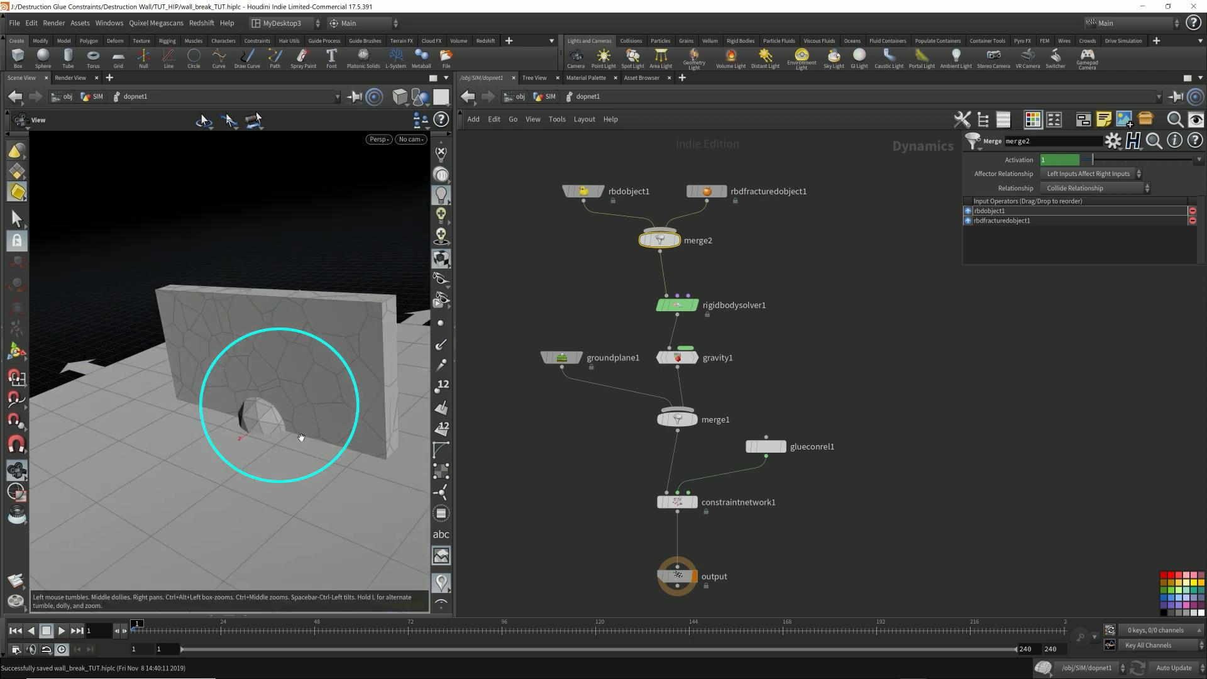
click(599, 191)
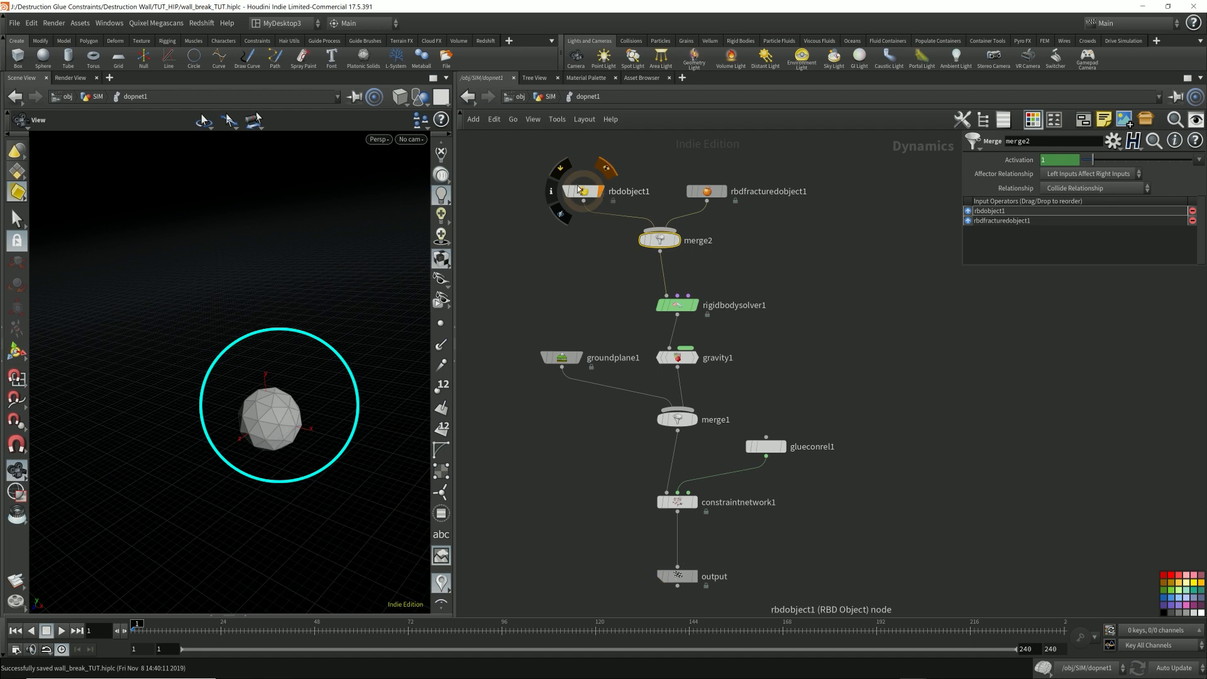
middle_drag(305, 412, 558, 417)
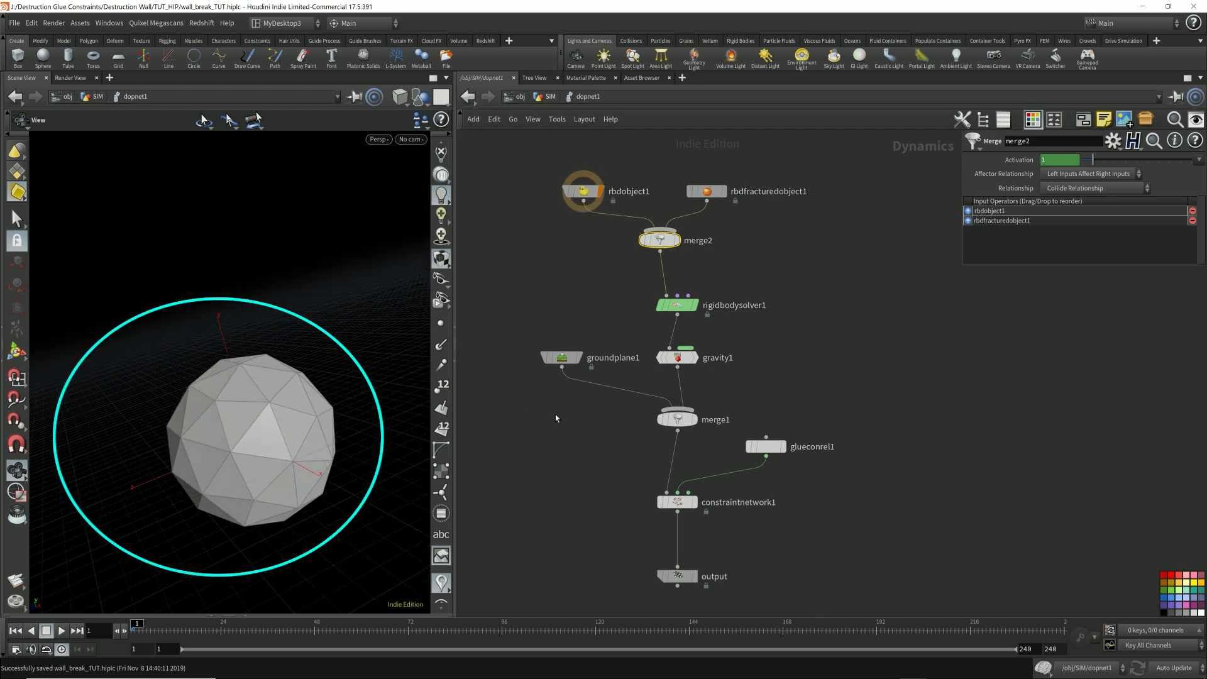
mouse_move(182, 405)
mouse_down()
mouse_move(232, 375)
mouse_move(272, 375)
mouse_move(248, 323)
mouse_up()
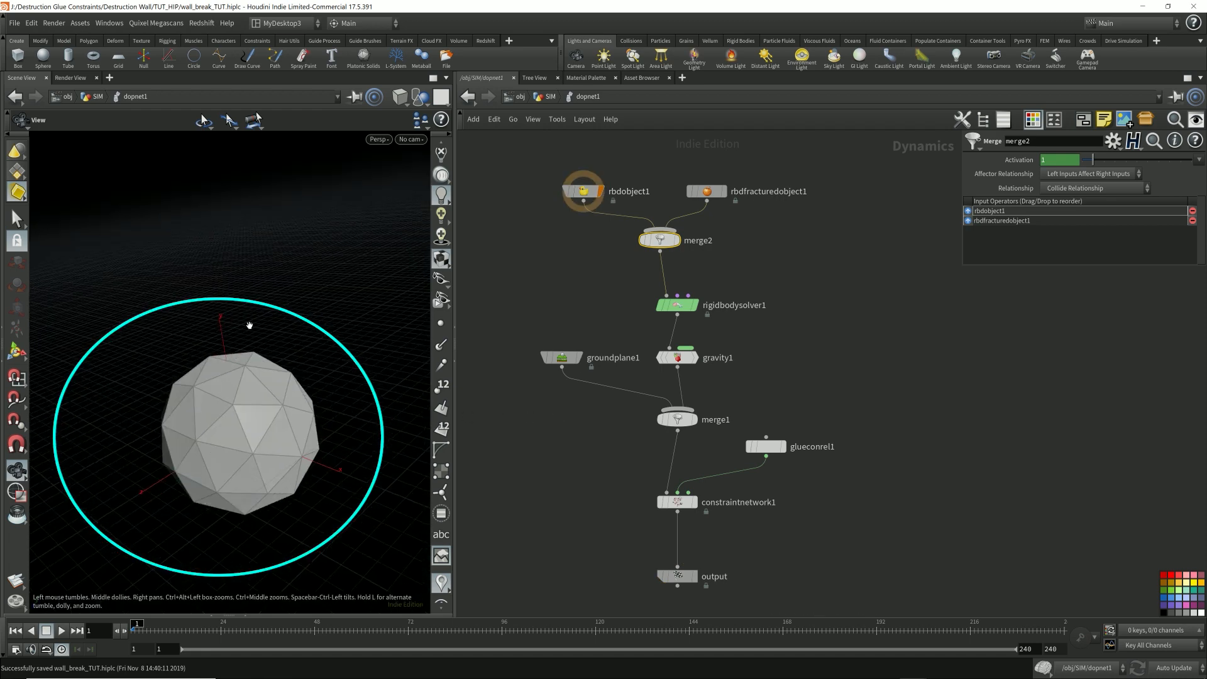
Inspect the Ball geometry alone and together with the wall, and return to the SIM network.
key(u)
key(u)
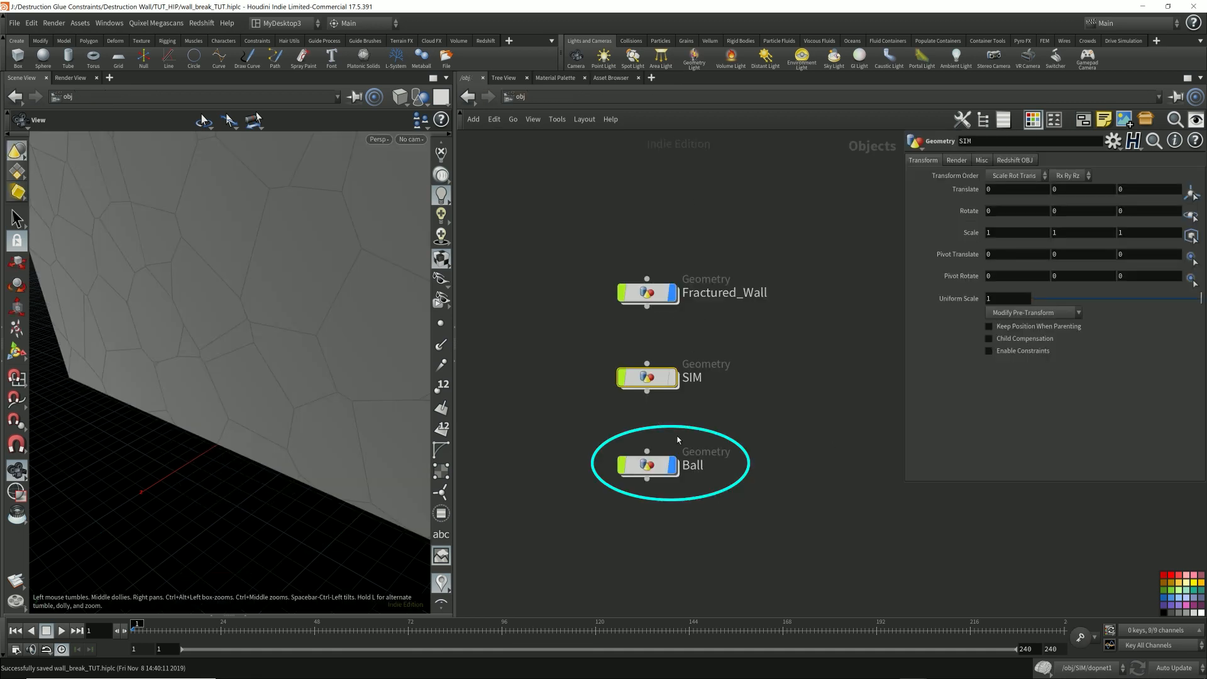
double_click(647, 465)
click(421, 98)
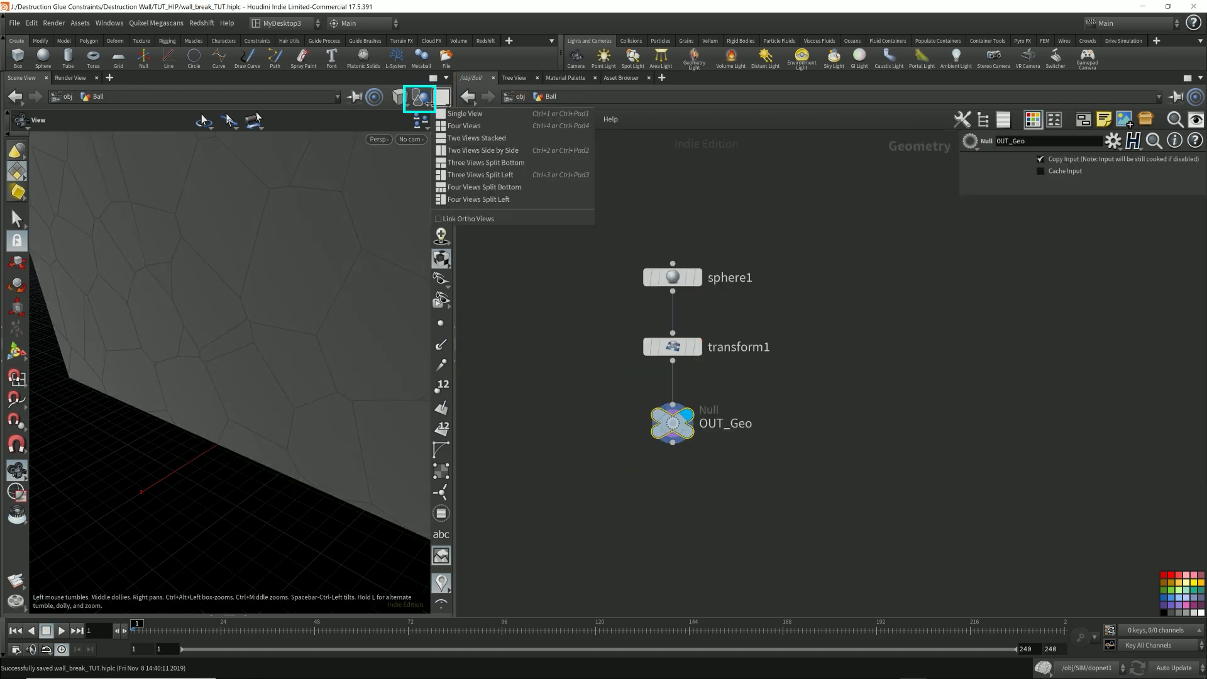
click(421, 98)
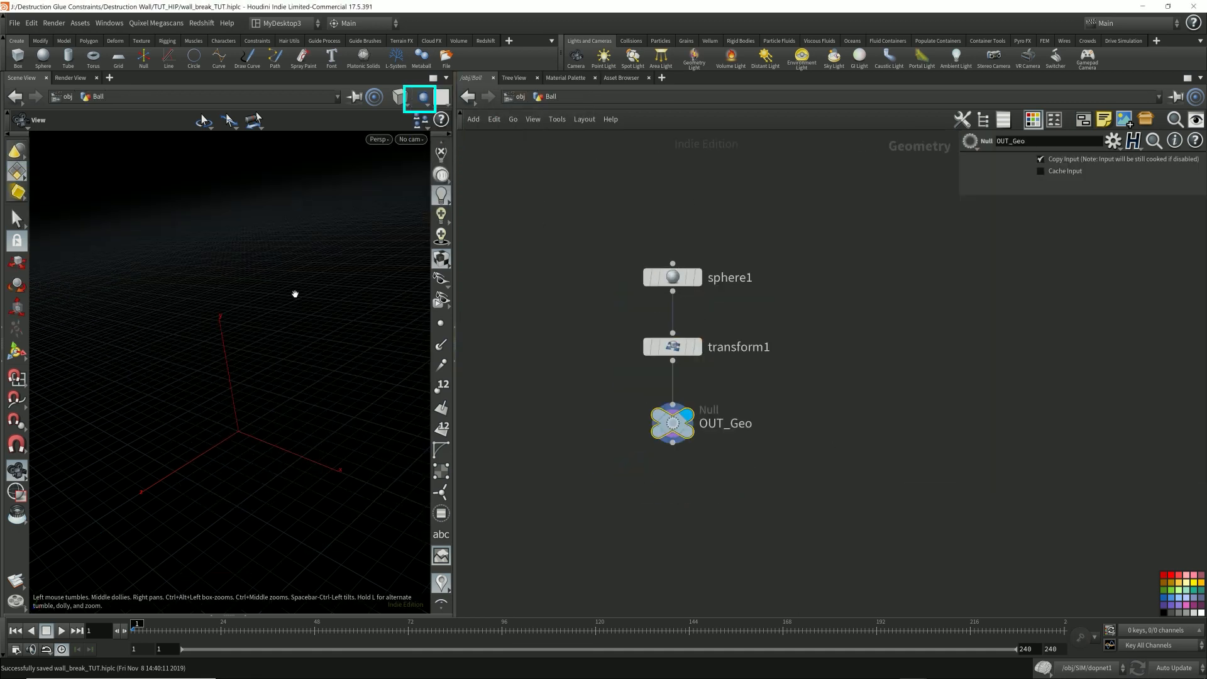
key(f)
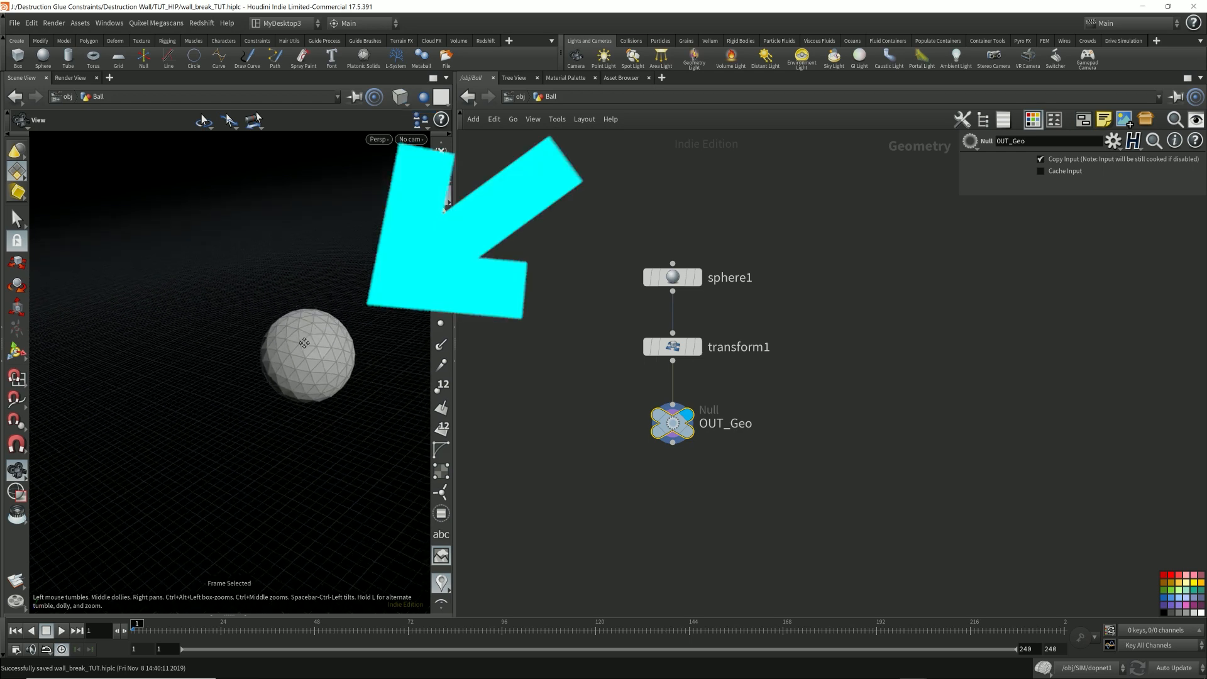
drag(303, 343, 315, 318)
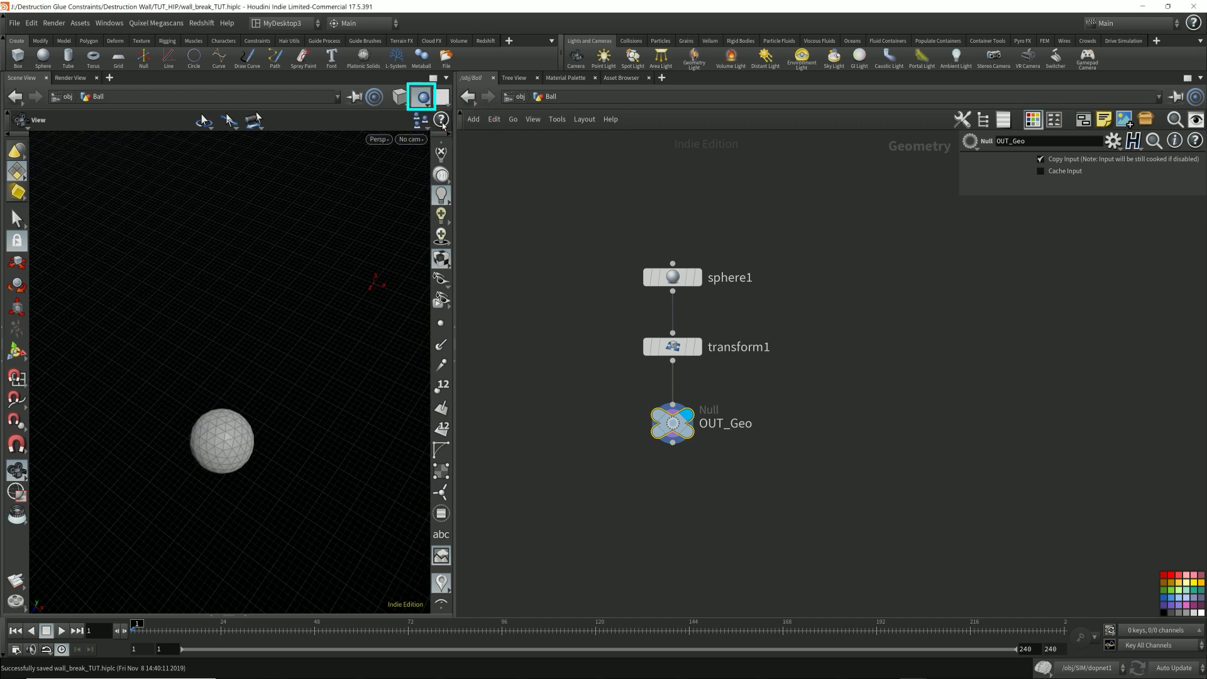
click(422, 98)
drag(323, 255, 366, 245)
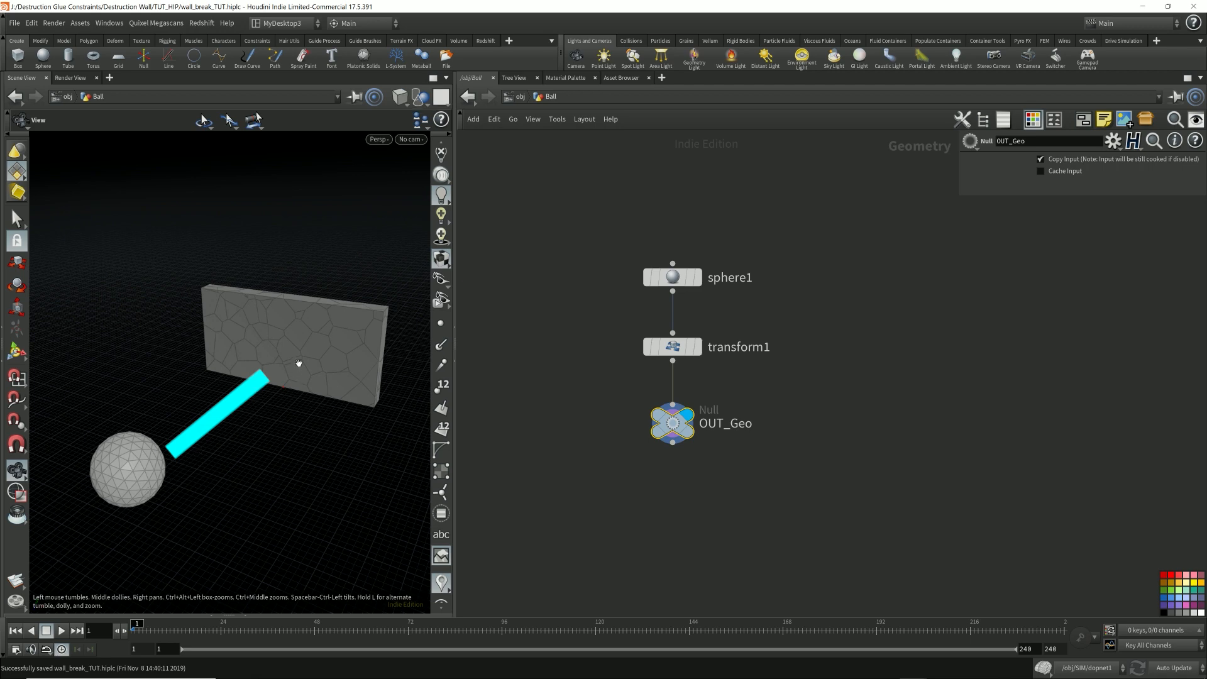
key(u)
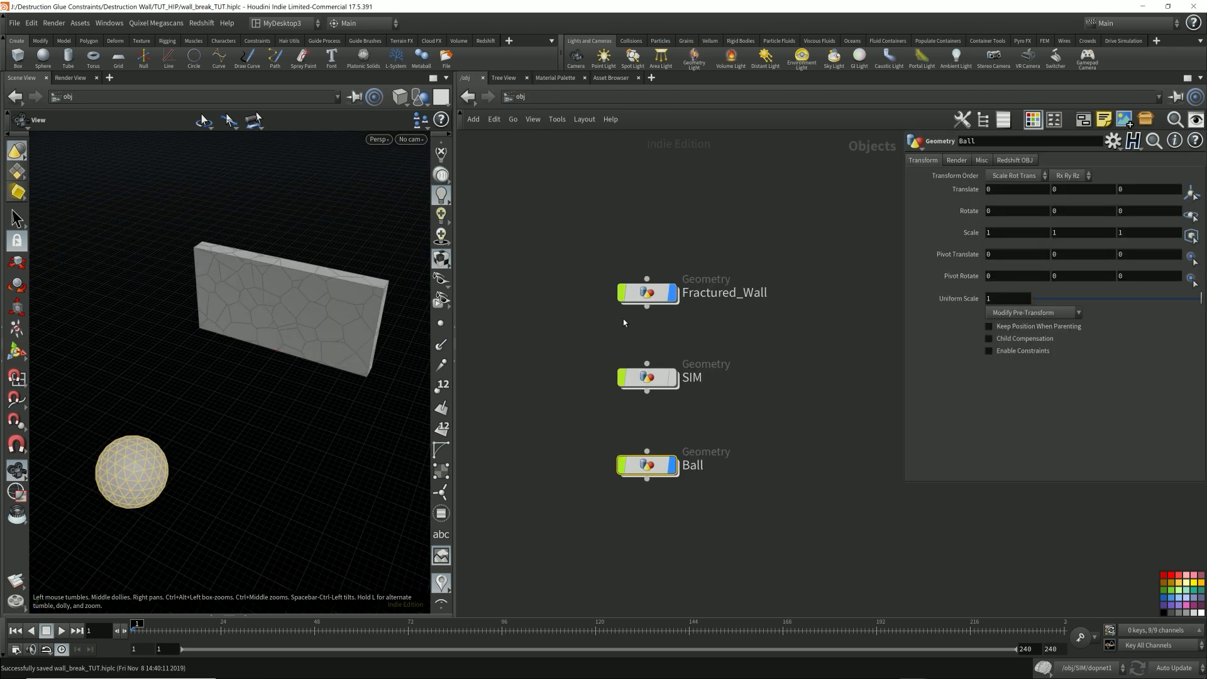
double_click(647, 377)
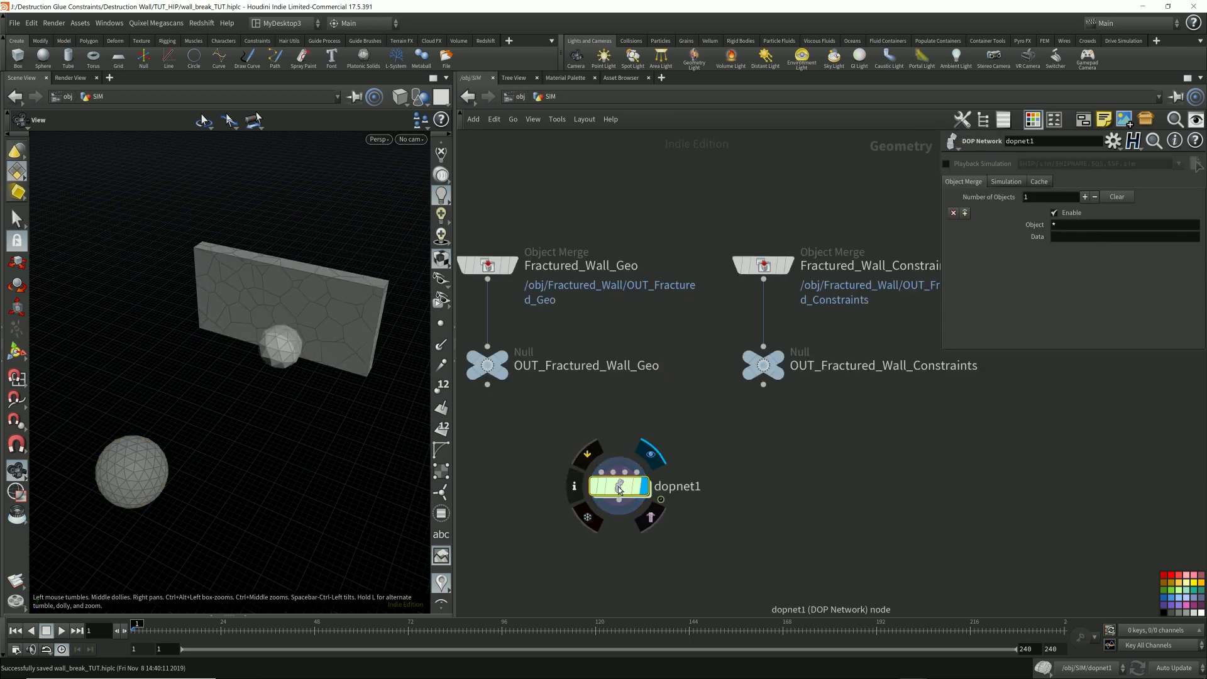
double_click(619, 488)
click(583, 191)
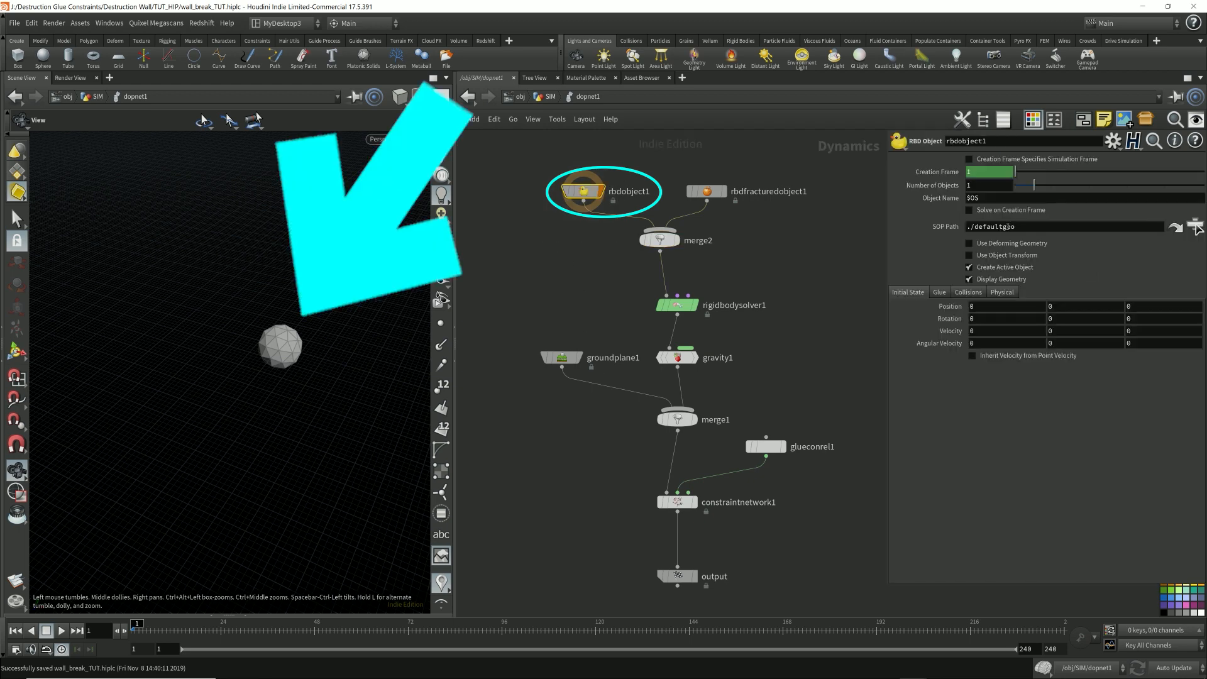
double_click(1013, 226)
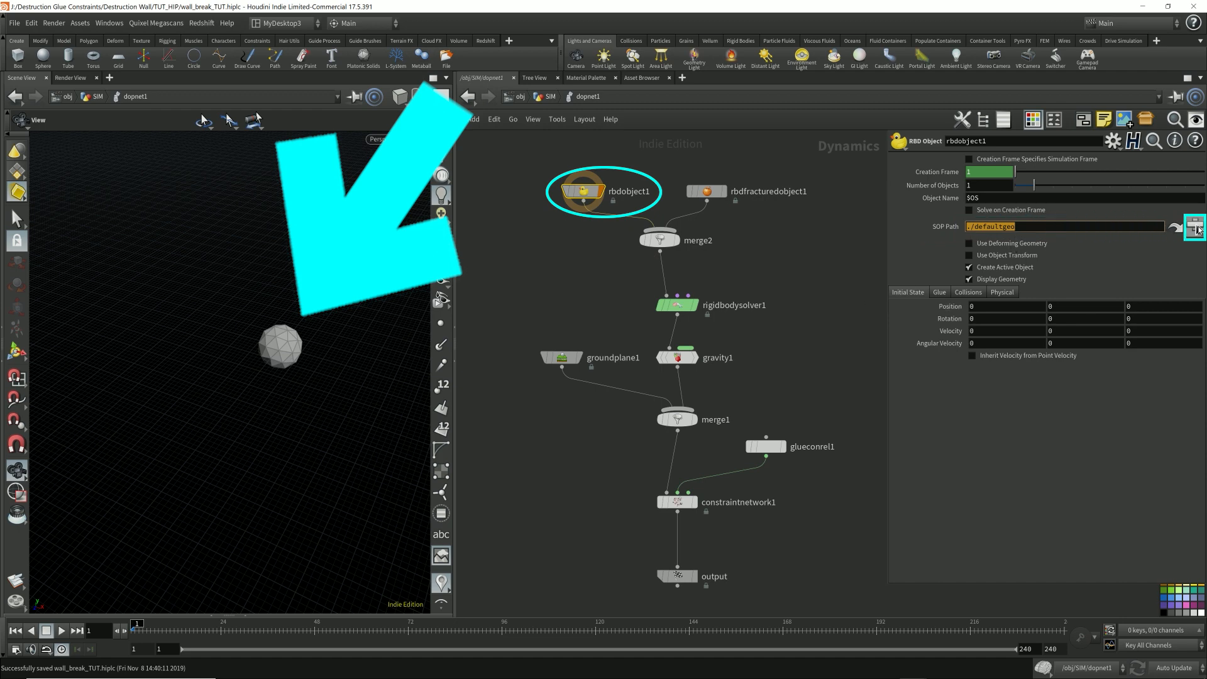
click(1195, 227)
click(1175, 290)
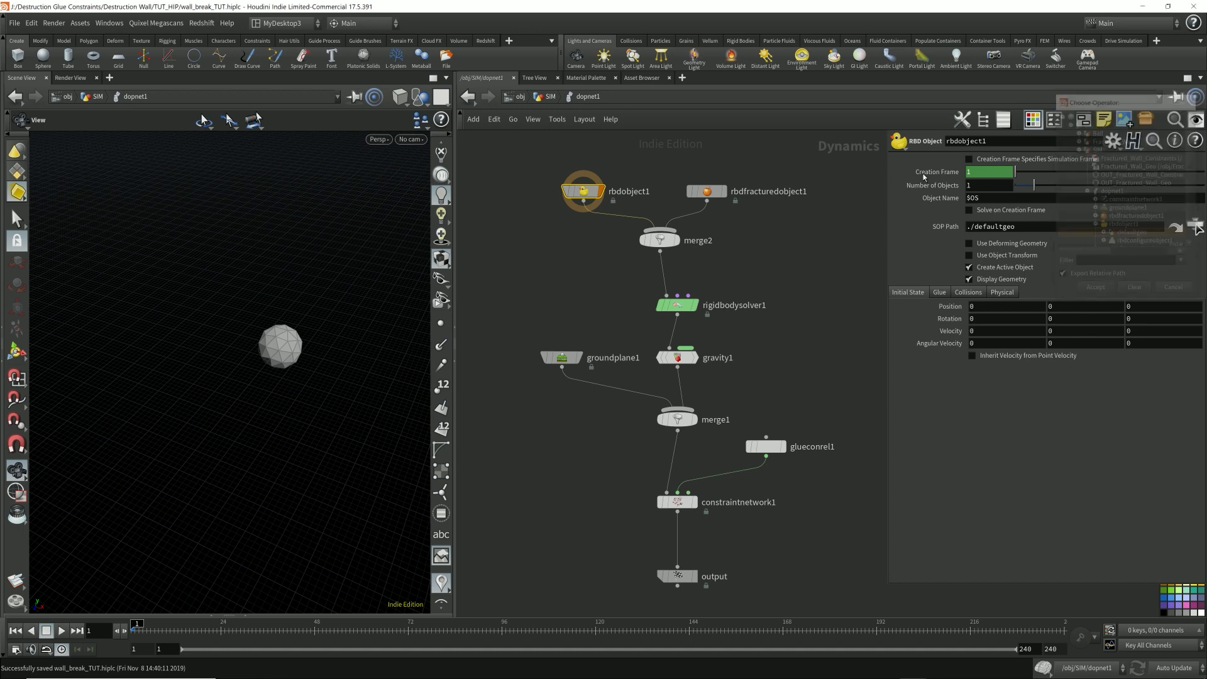
click(549, 96)
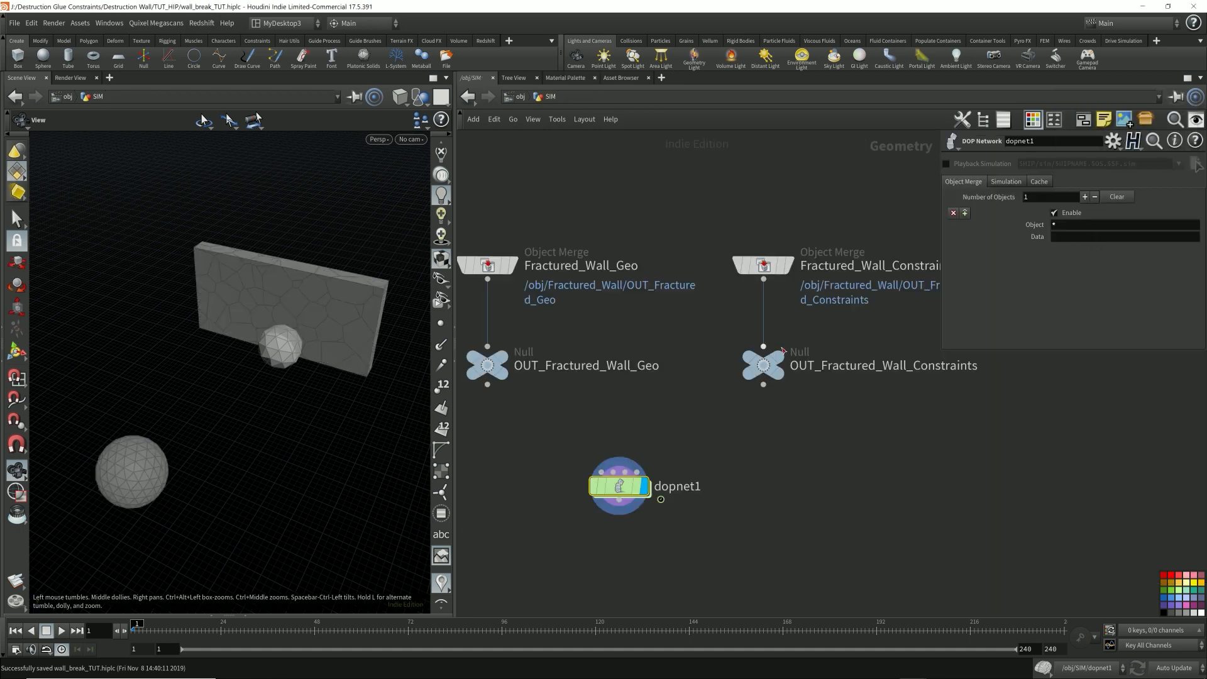
Move dopnet1 down to make room, add an Object Merge node below OUT_Fractured_Wall_Geo and name it Ball_Geo.
scroll(783, 350, down, 3)
drag(668, 443, 686, 564)
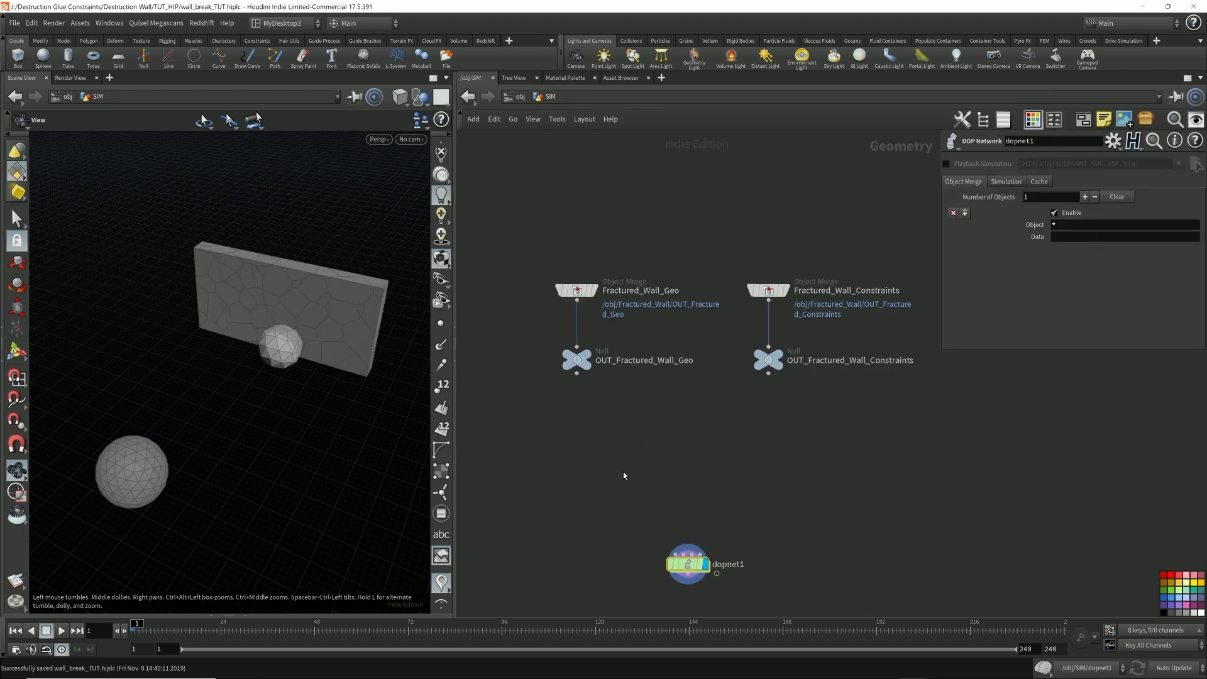
key(Tab)
text(object merge)
key(Return)
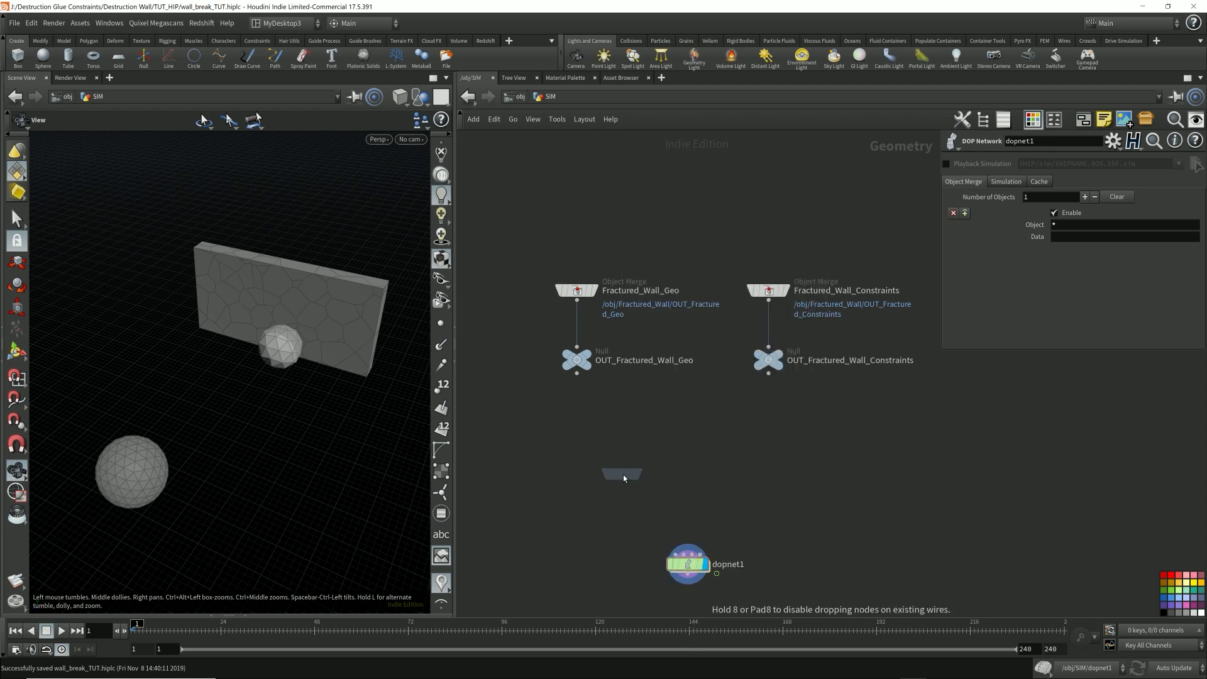
click(579, 430)
double_click(629, 428)
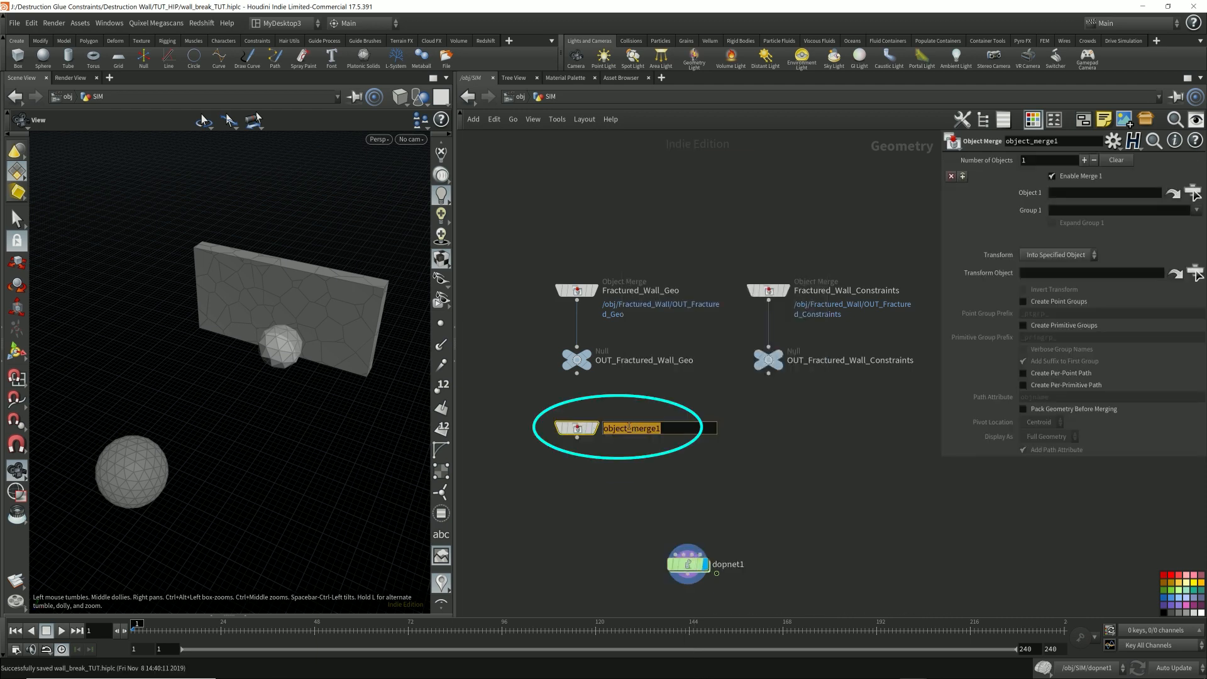
text(Ball_Geo)
key(Return)
Set Ball_Geo's Object 1 source to /obj/Ball/OUT_Geo.
click(1193, 192)
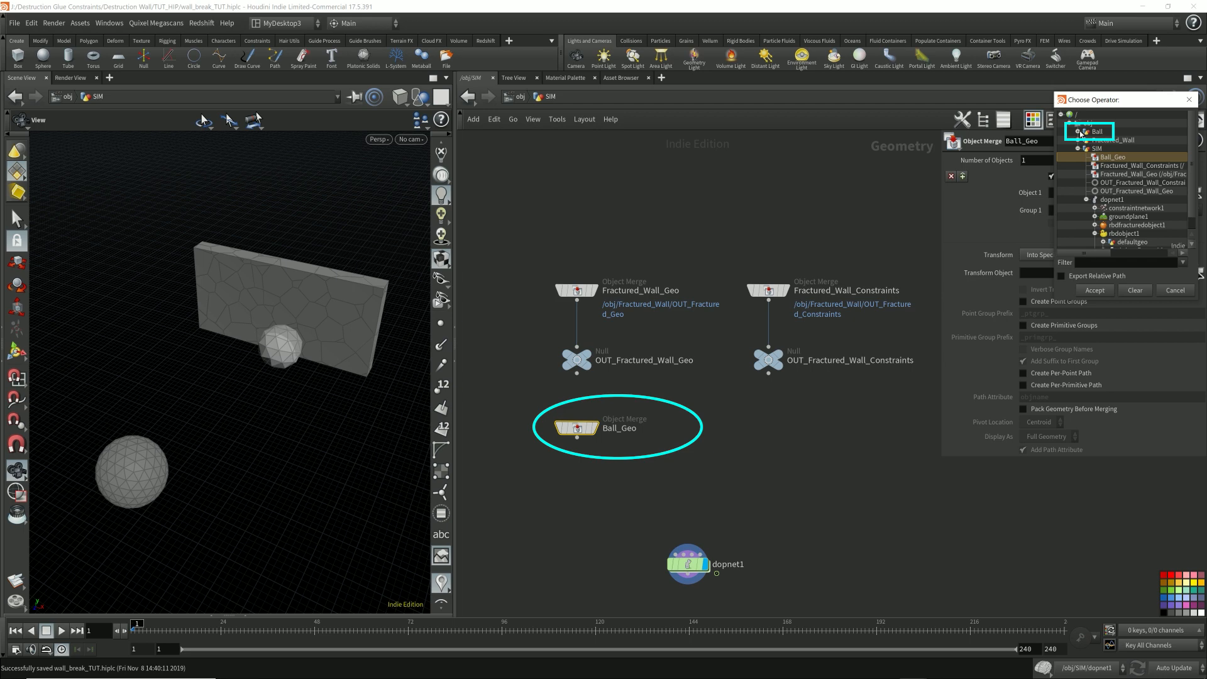
click(1097, 133)
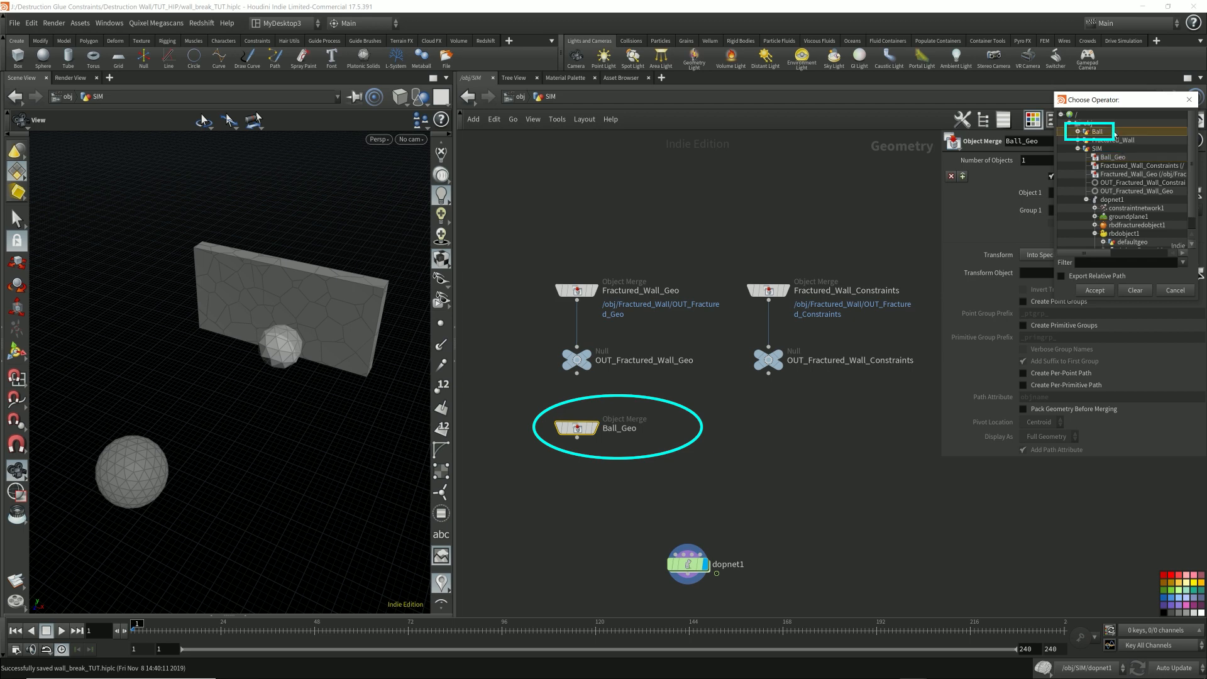
click(1077, 131)
click(1121, 141)
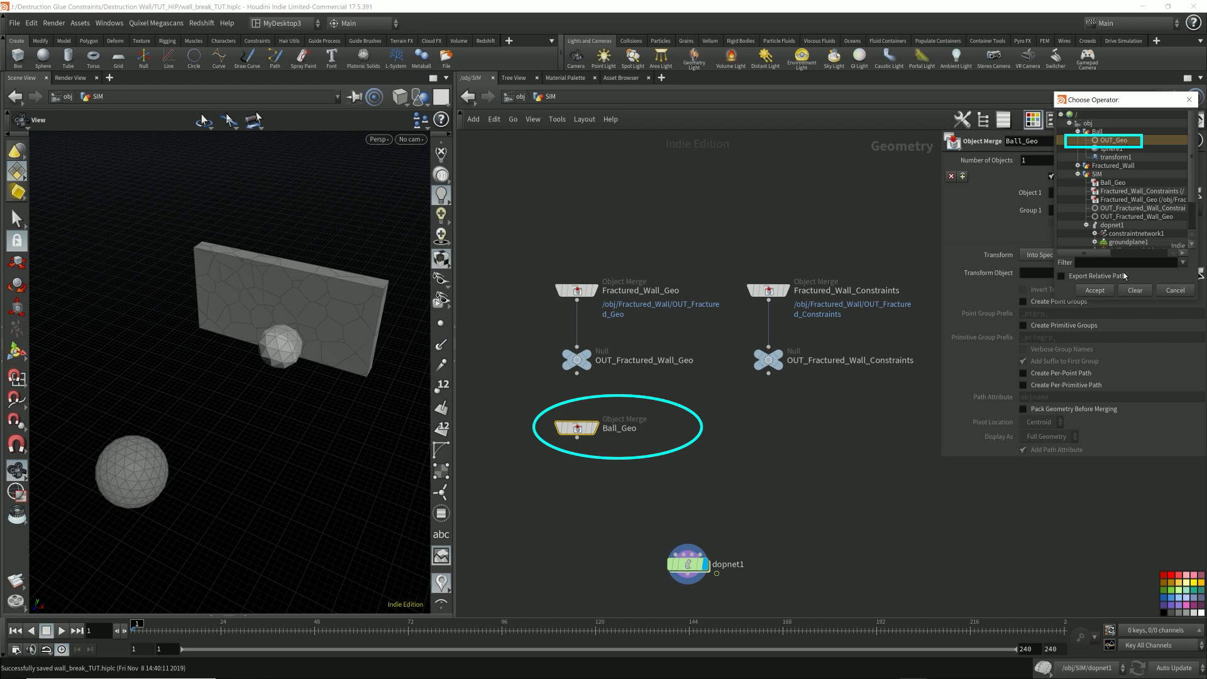
click(1099, 289)
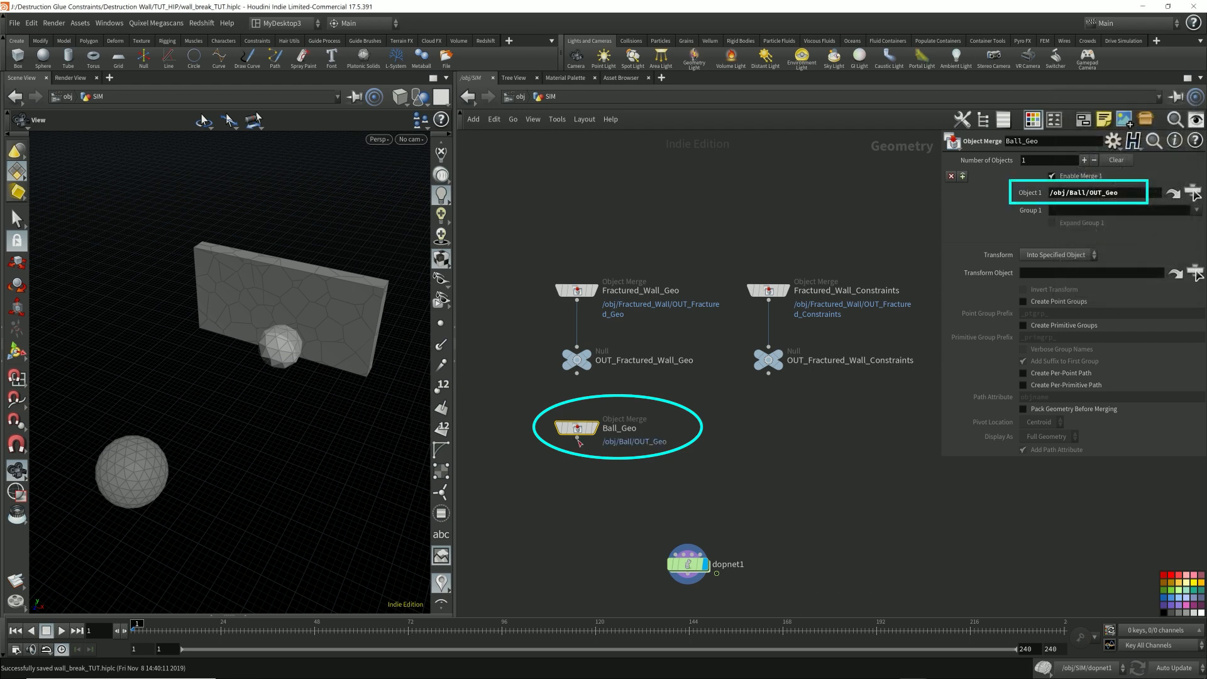
Add a Null node below Ball_Geo, connected to its output, and name it OUT_Ball_Geo.
click(577, 438)
key(Tab)
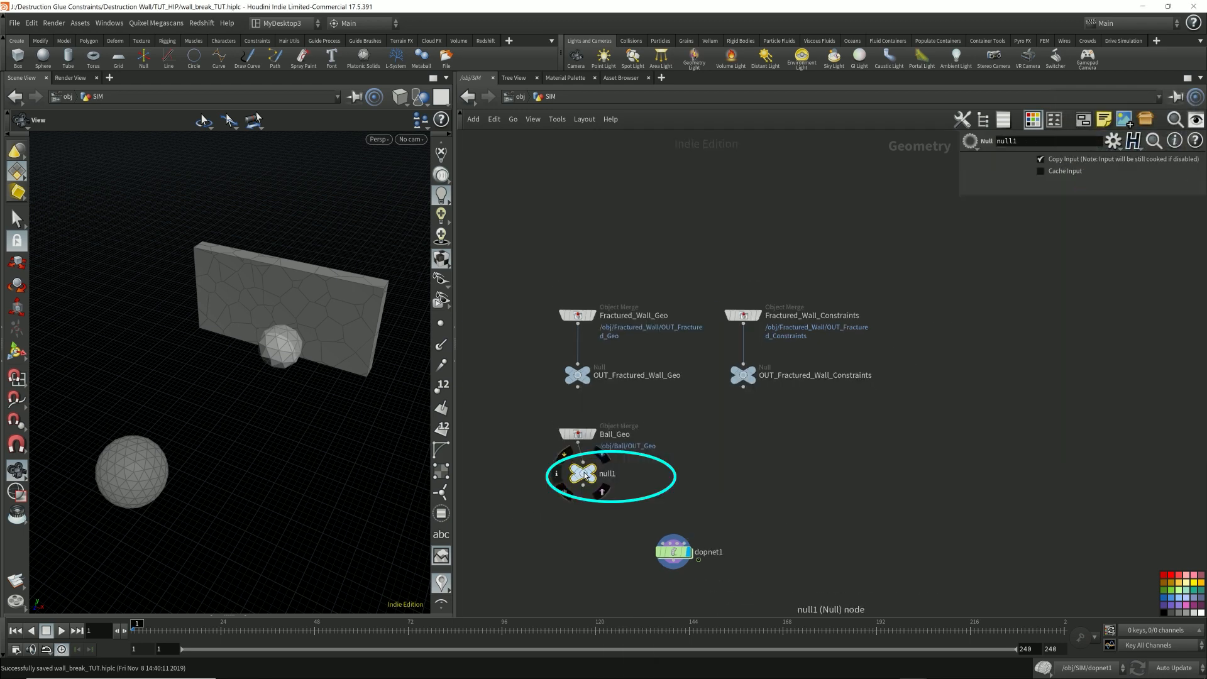
click(595, 471)
text(OUT_)
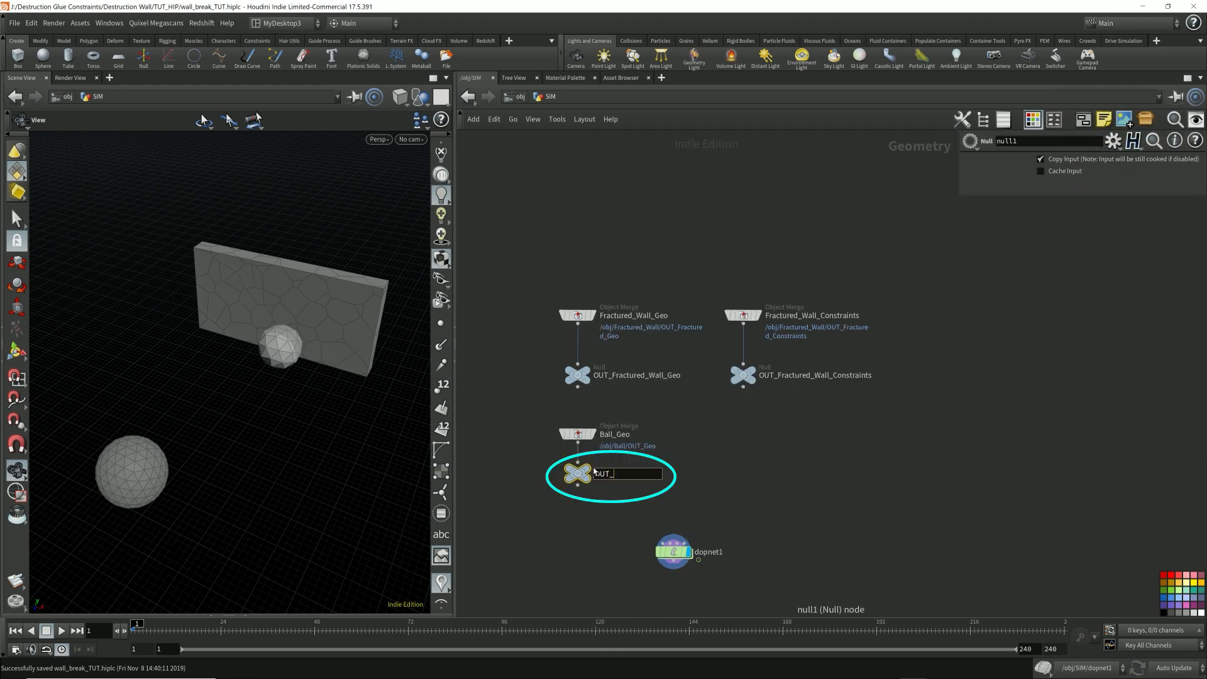
text(Ball_Geo)
key(Return)
scroll(673, 534, up, 2)
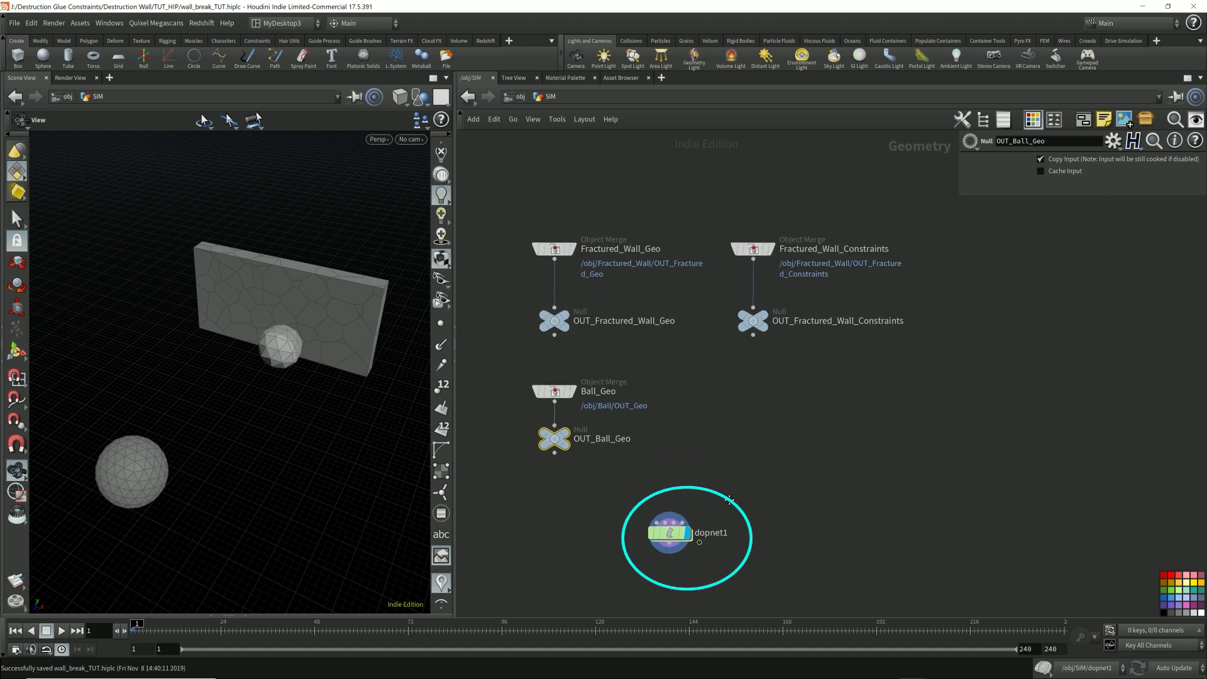
Inside dopnet1, set rbdobject1's SOP Path to the OUT_Ball_Geo null in the SIM network.
double_click(669, 535)
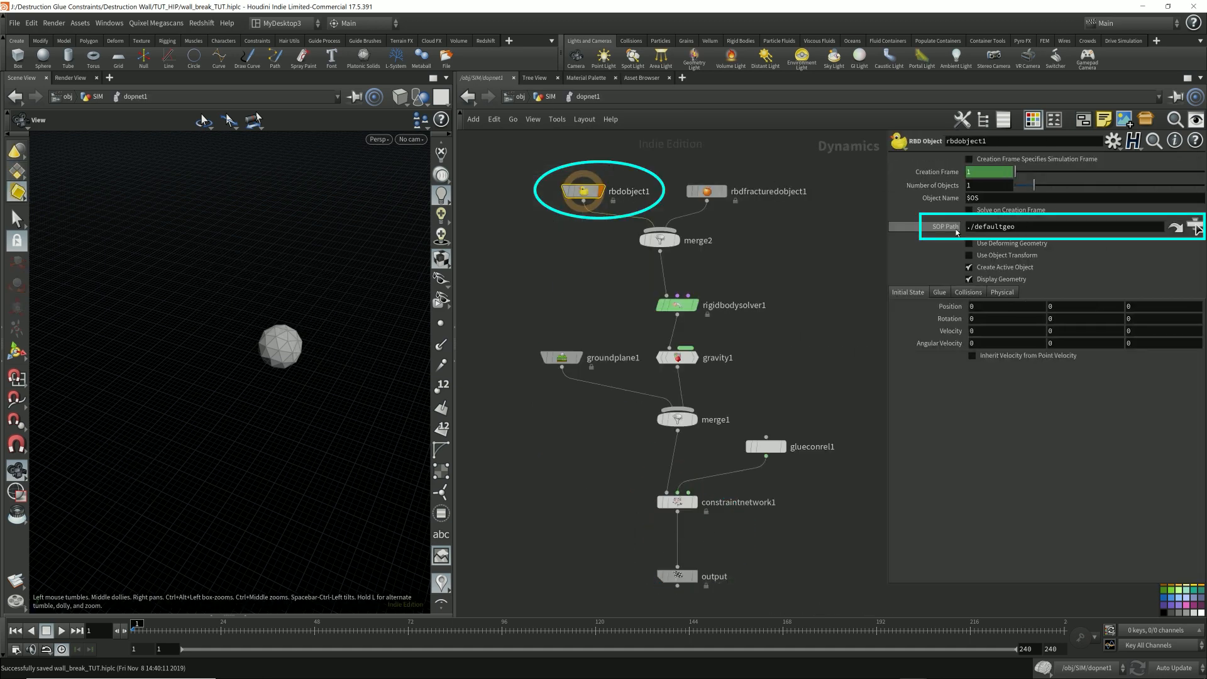
click(1194, 226)
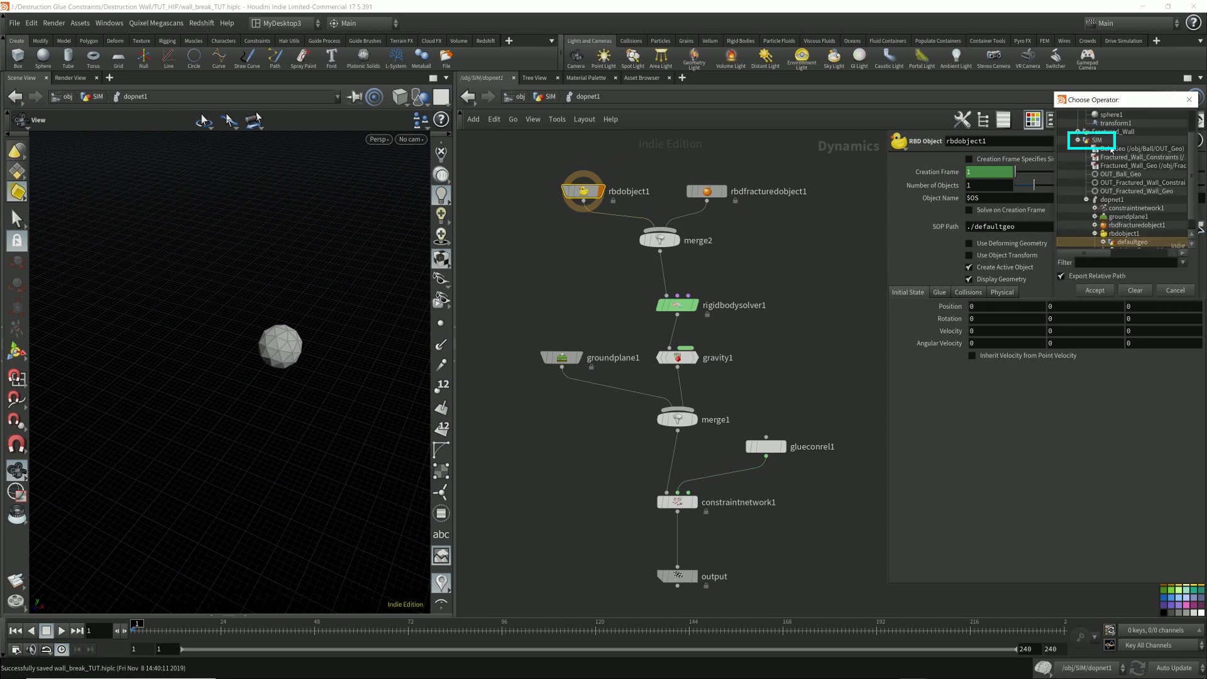
scroll(1124, 175, up, 2)
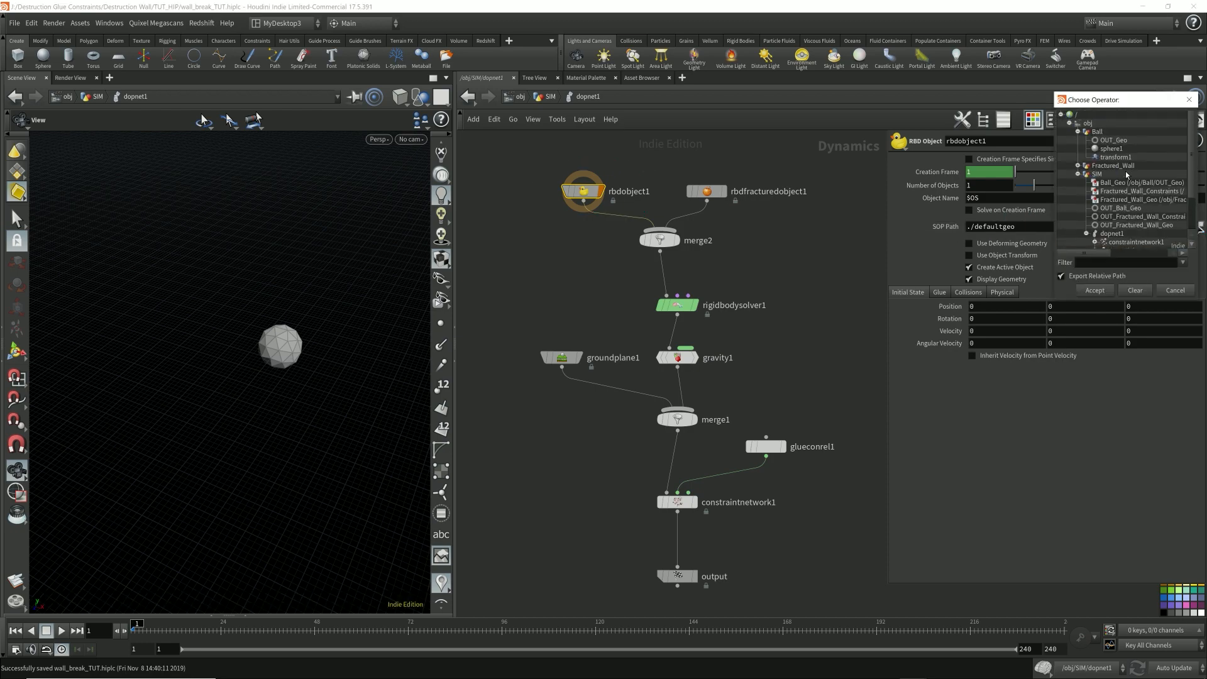
click(1077, 132)
click(1098, 149)
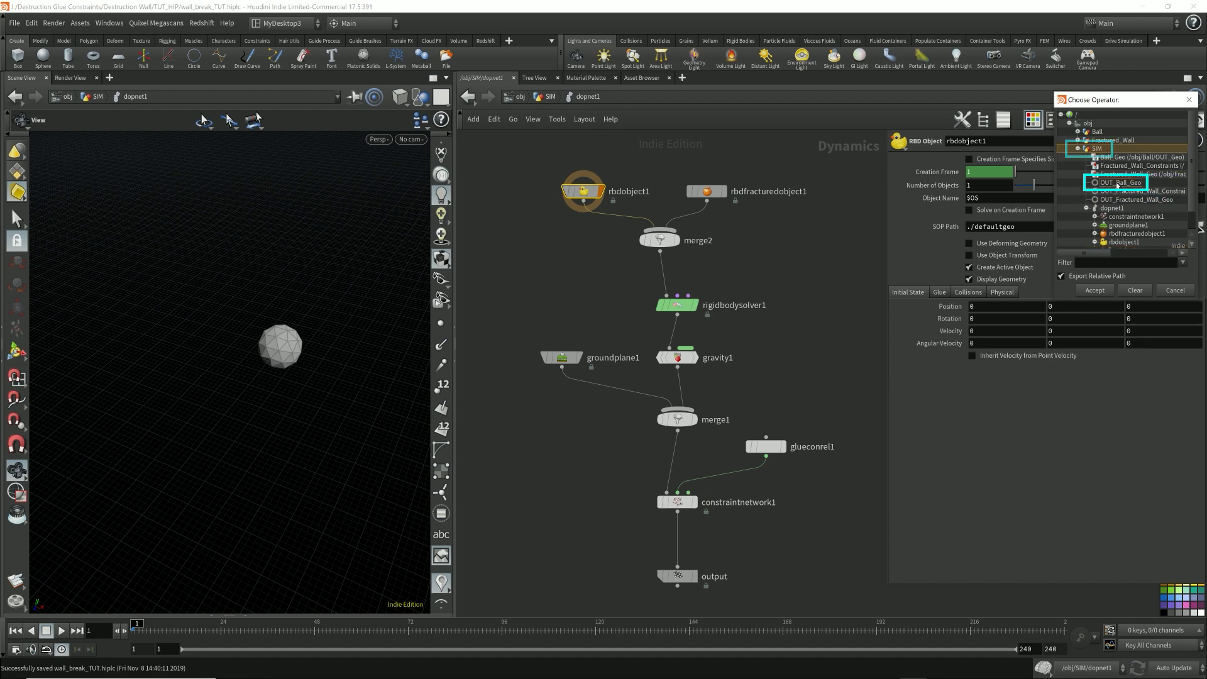
click(1116, 183)
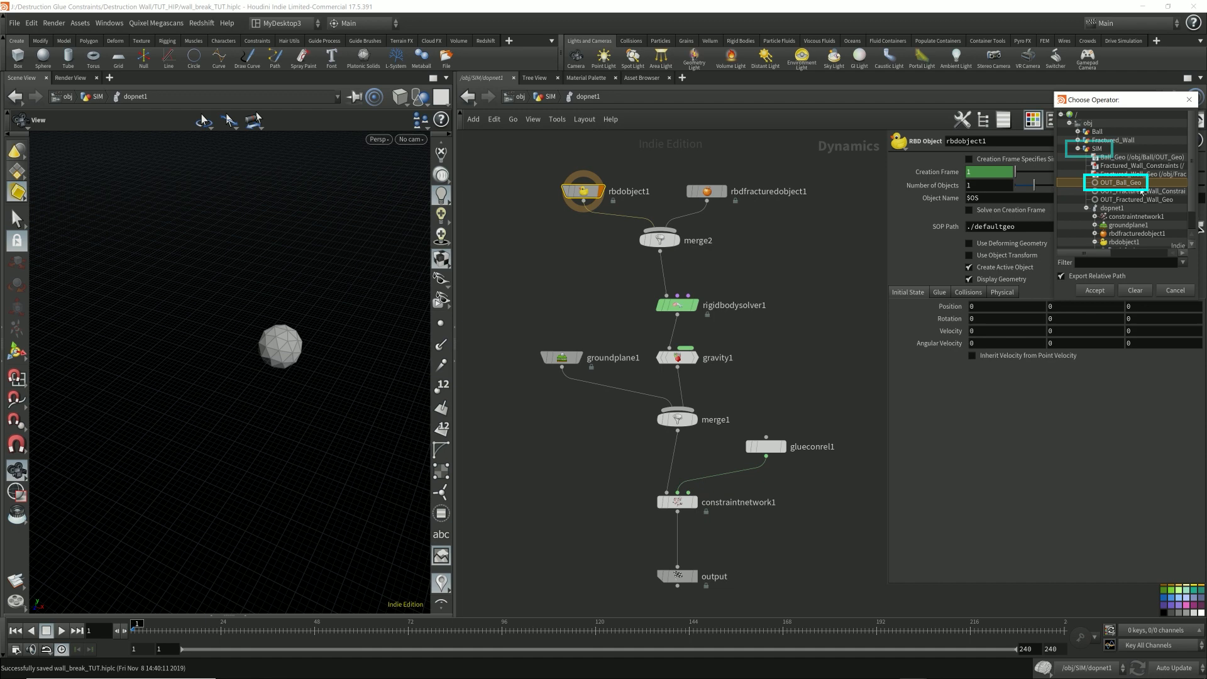
click(1094, 290)
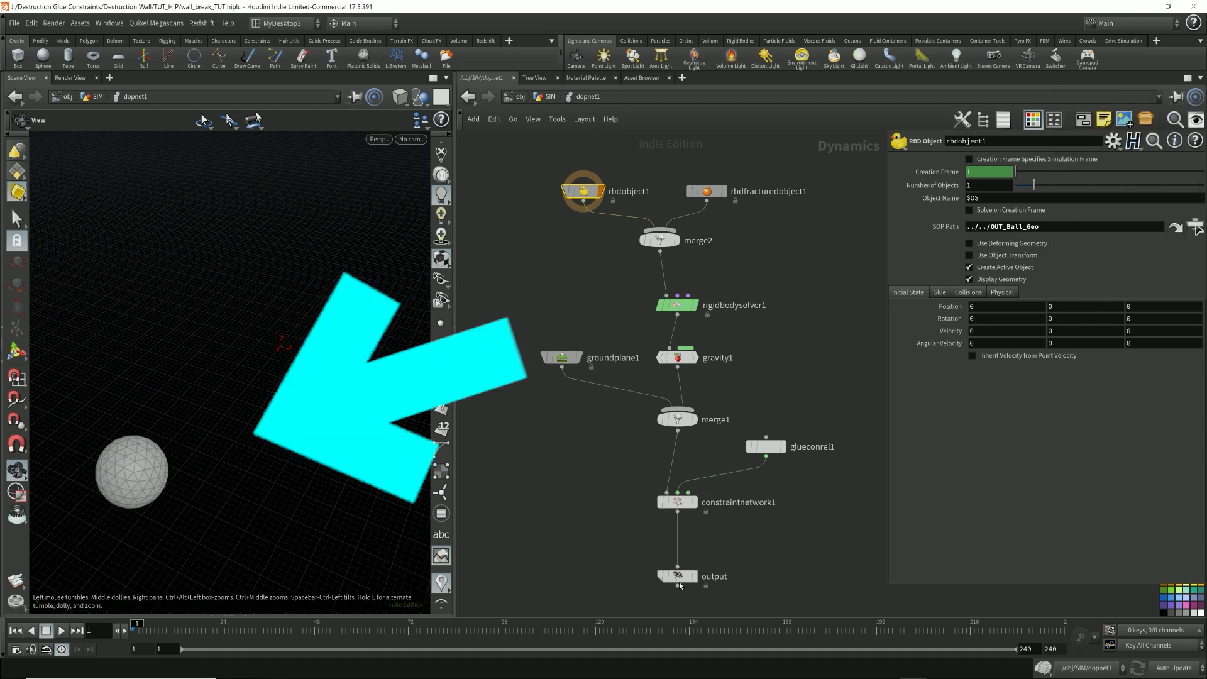
Display the DOP network's output node and play the simulation to watch the ball and wall, returning to frame 1.
mouse_move(697, 579)
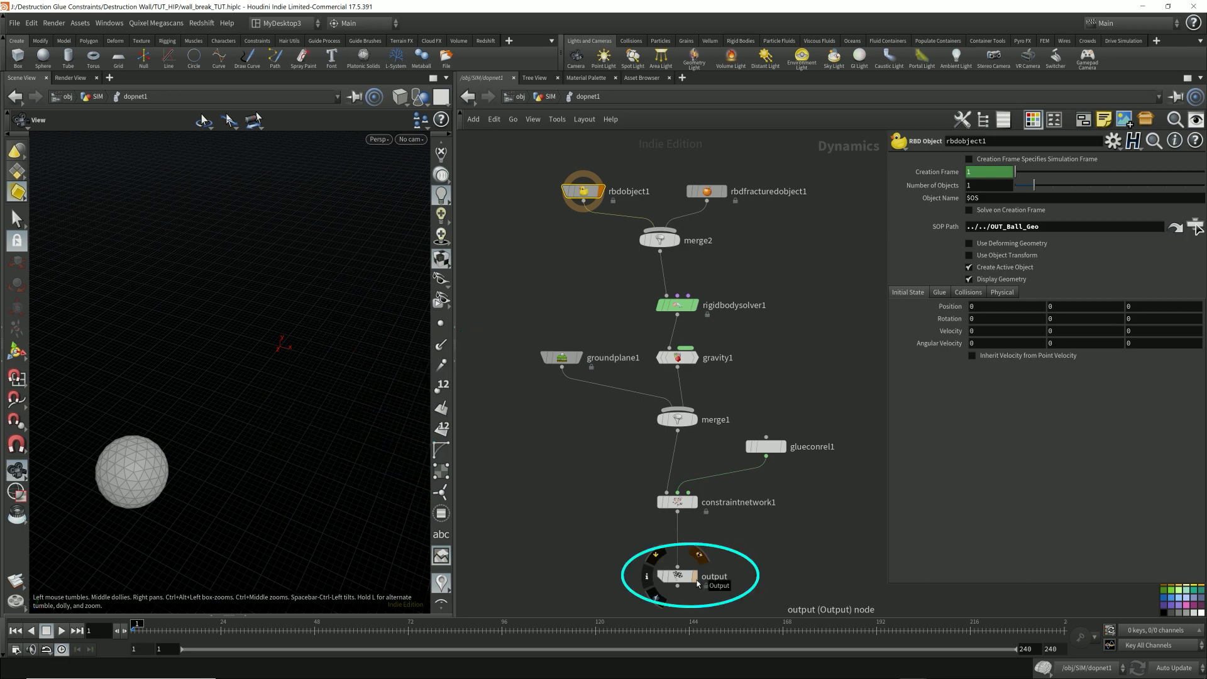
click(695, 579)
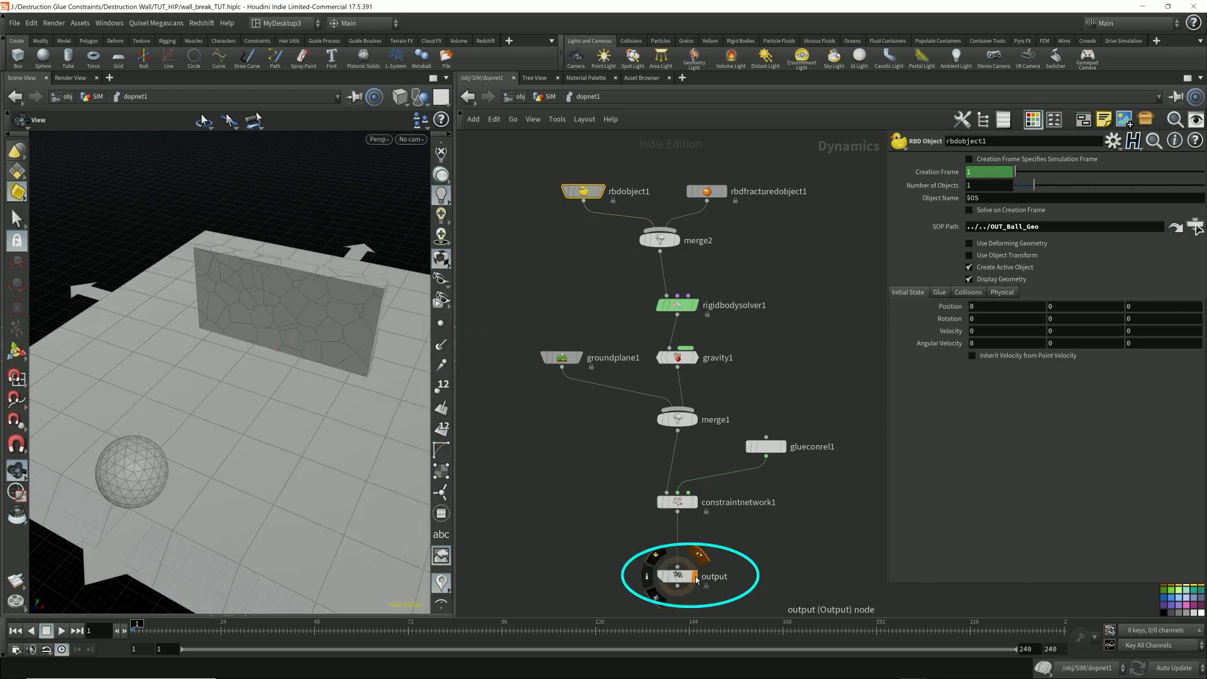
drag(327, 491, 349, 393)
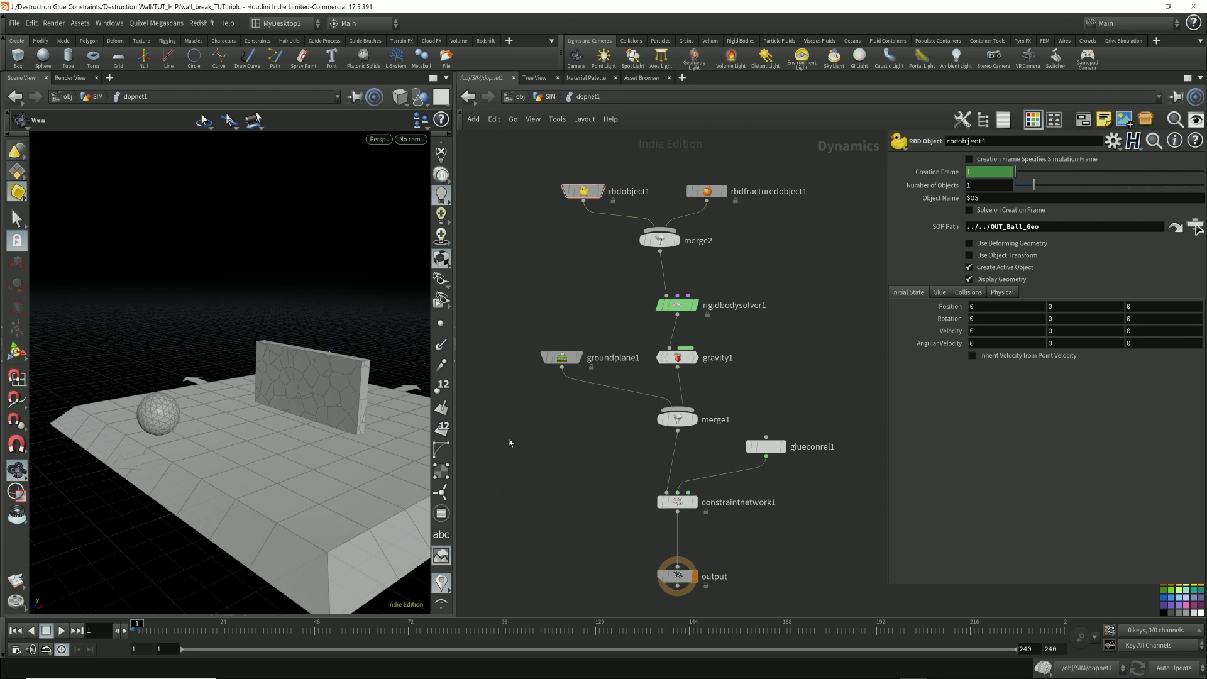
key(Up)
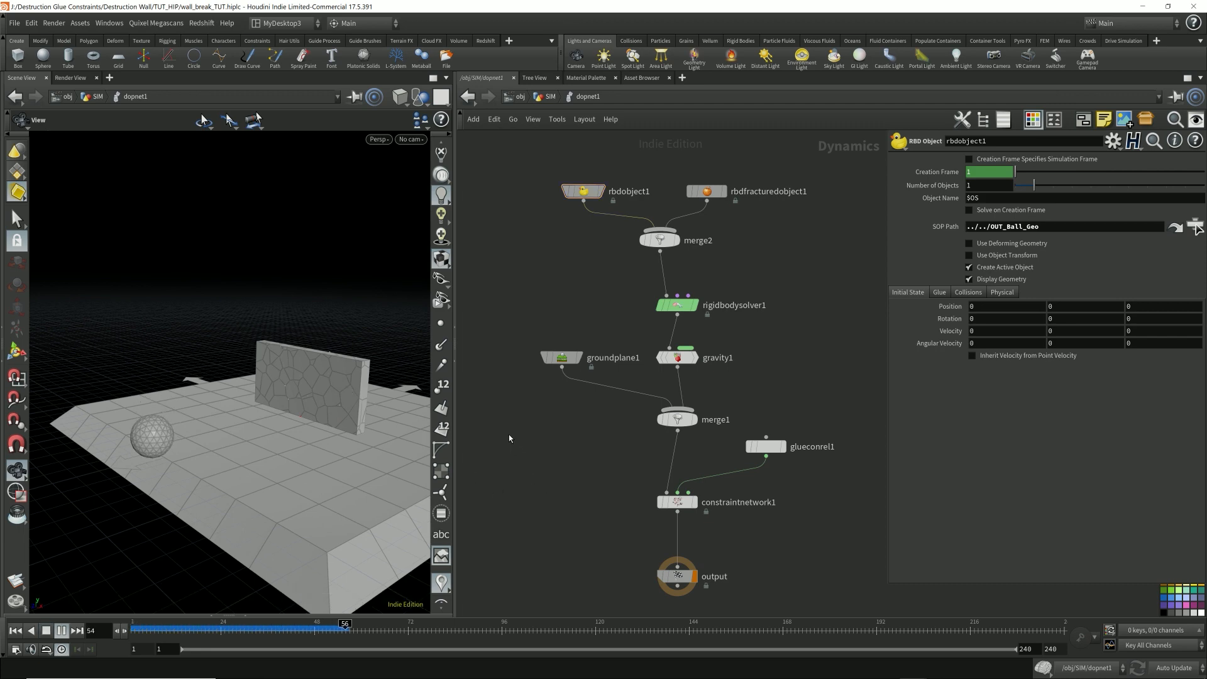
key(Up)
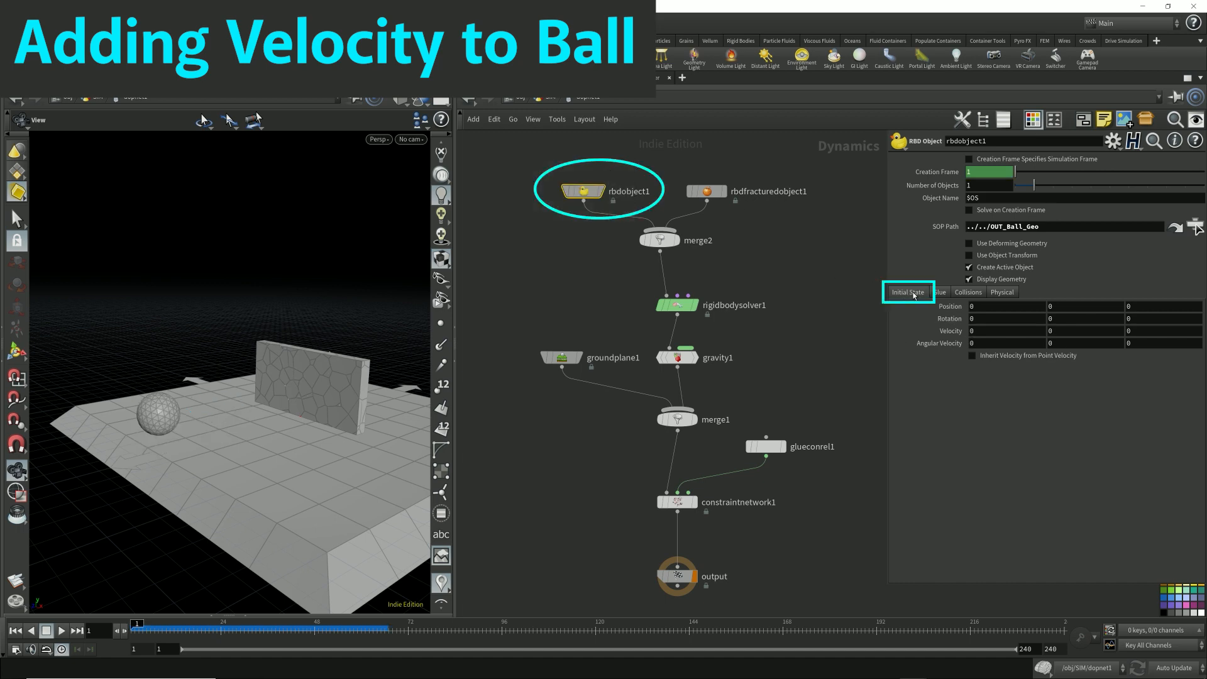
Set rbdobject1's initial Z velocity to -20.
click(984, 331)
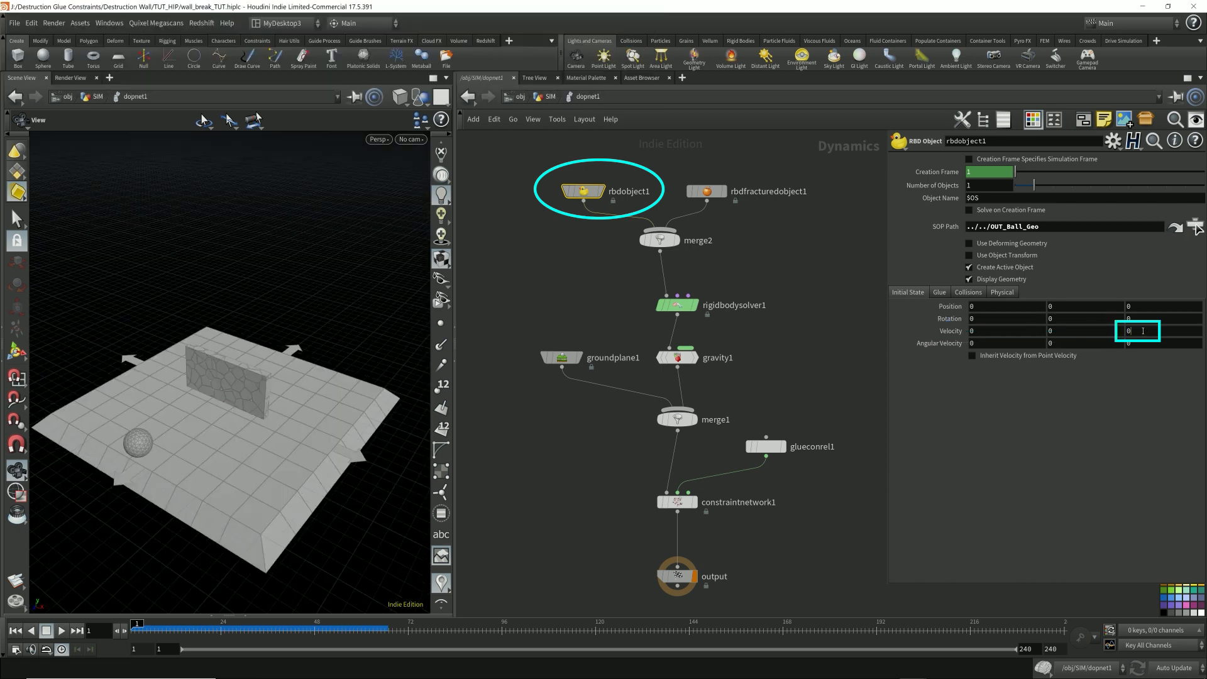
double_click(1142, 331)
key(Return)
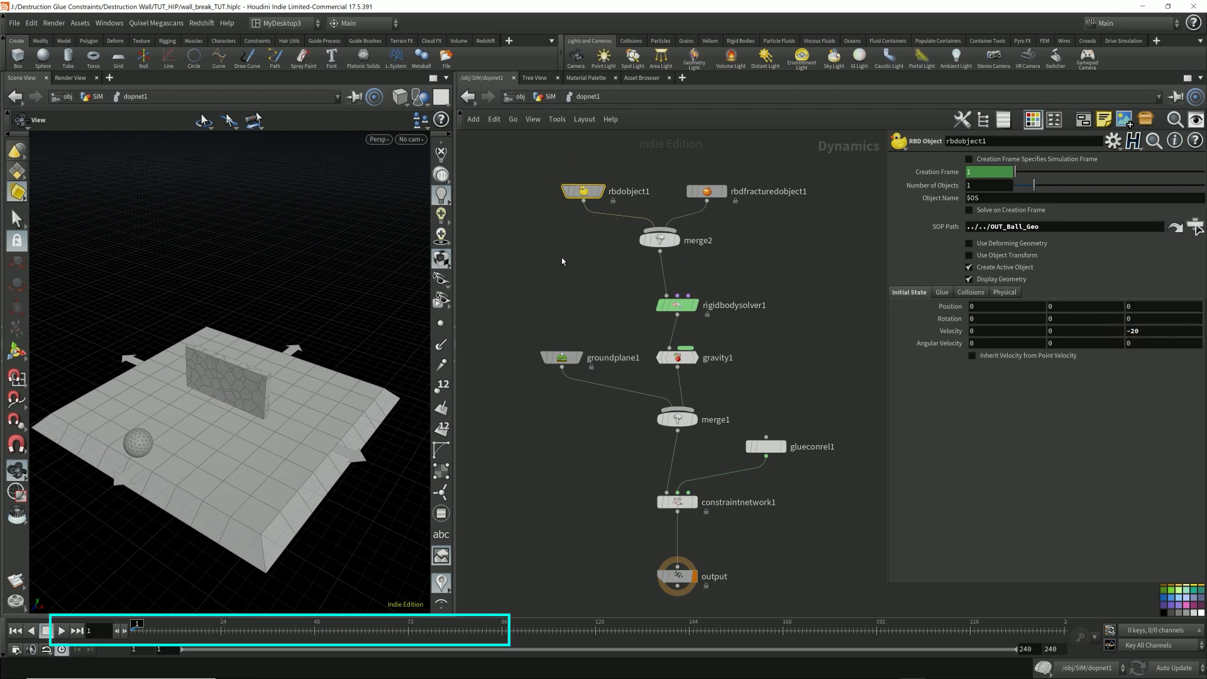
Play the simulation and examine the ball's impact and the broken wall from several angles.
key(Up)
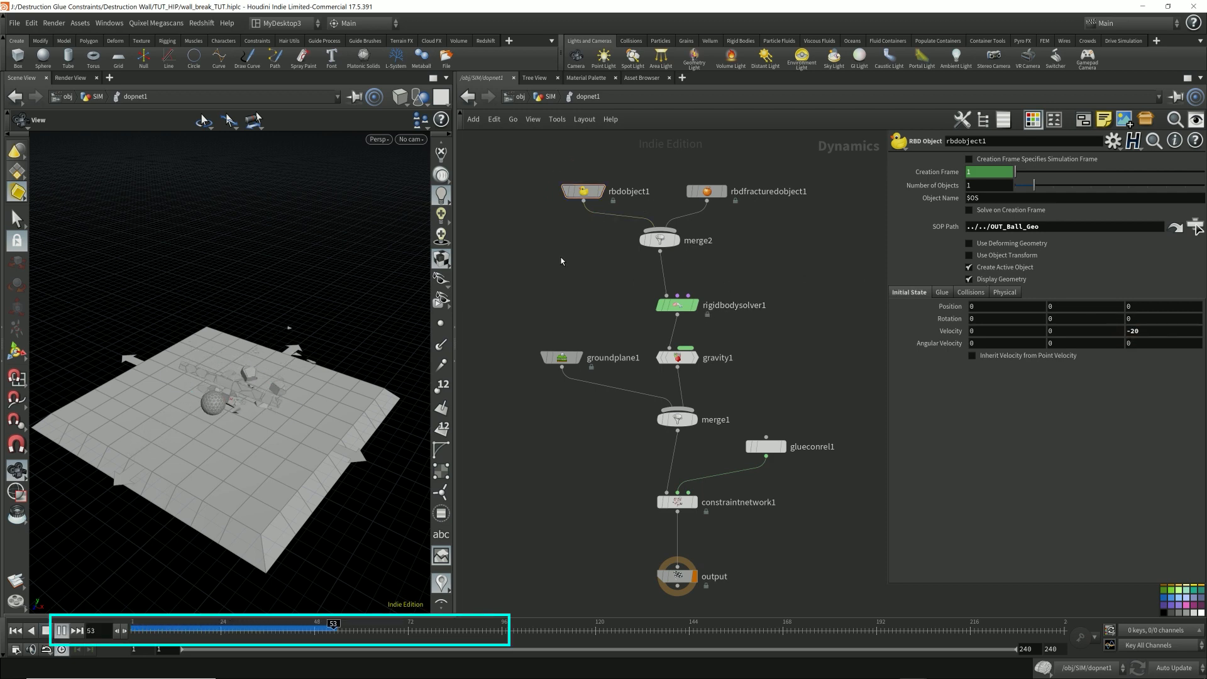
drag(262, 376, 227, 402)
mouse_move(227, 402)
middle_down()
mouse_move(396, 406)
mouse_move(374, 404)
middle_up()
key(Up)
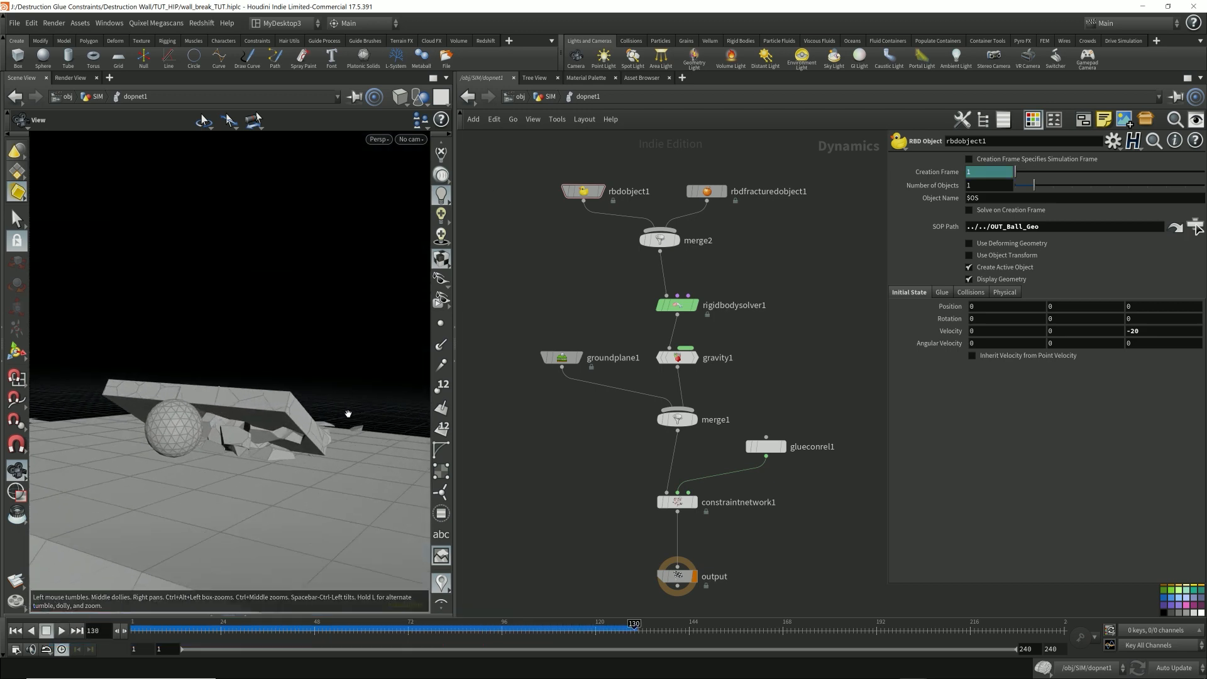
drag(348, 414, 273, 453)
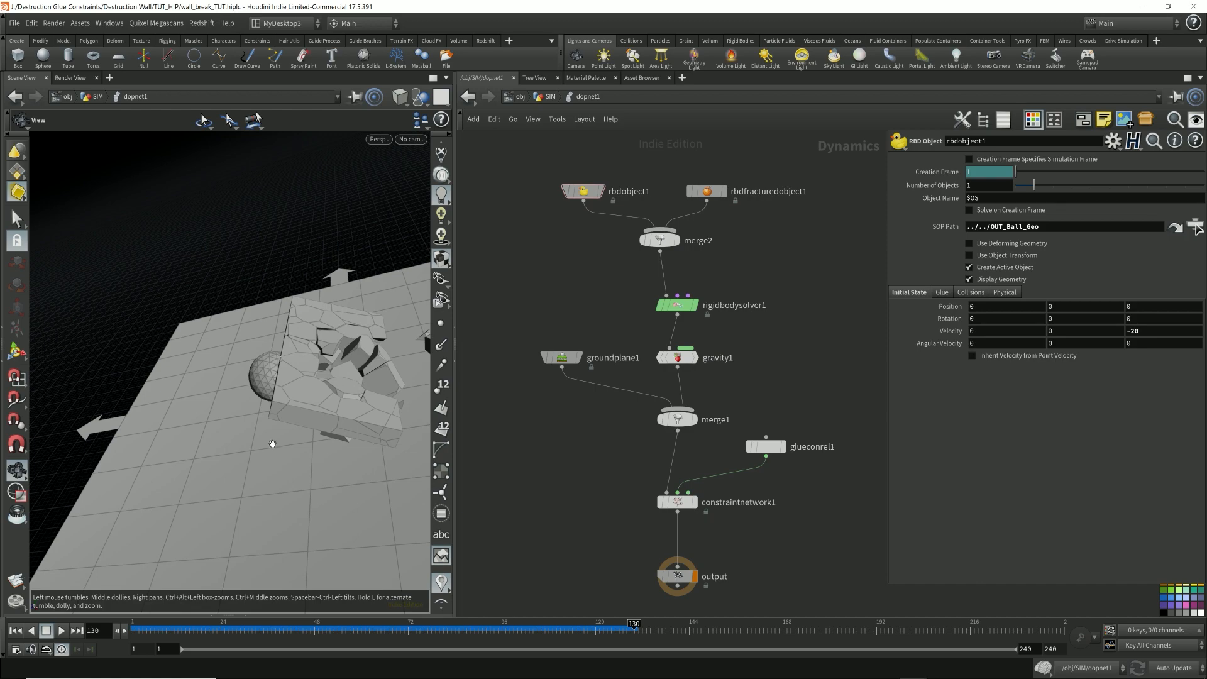
drag(270, 440, 336, 365)
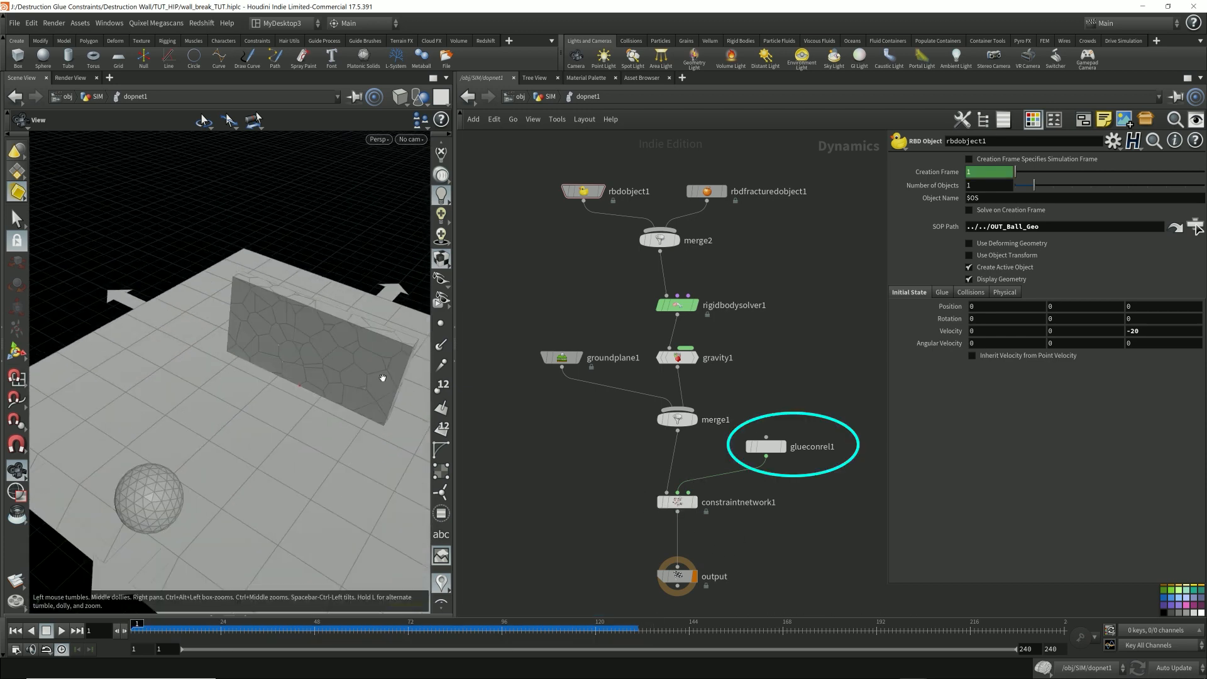
Set the Strength of the glueconrel1 glue constraint to 20000.
drag(385, 377, 398, 356)
drag(847, 476, 776, 404)
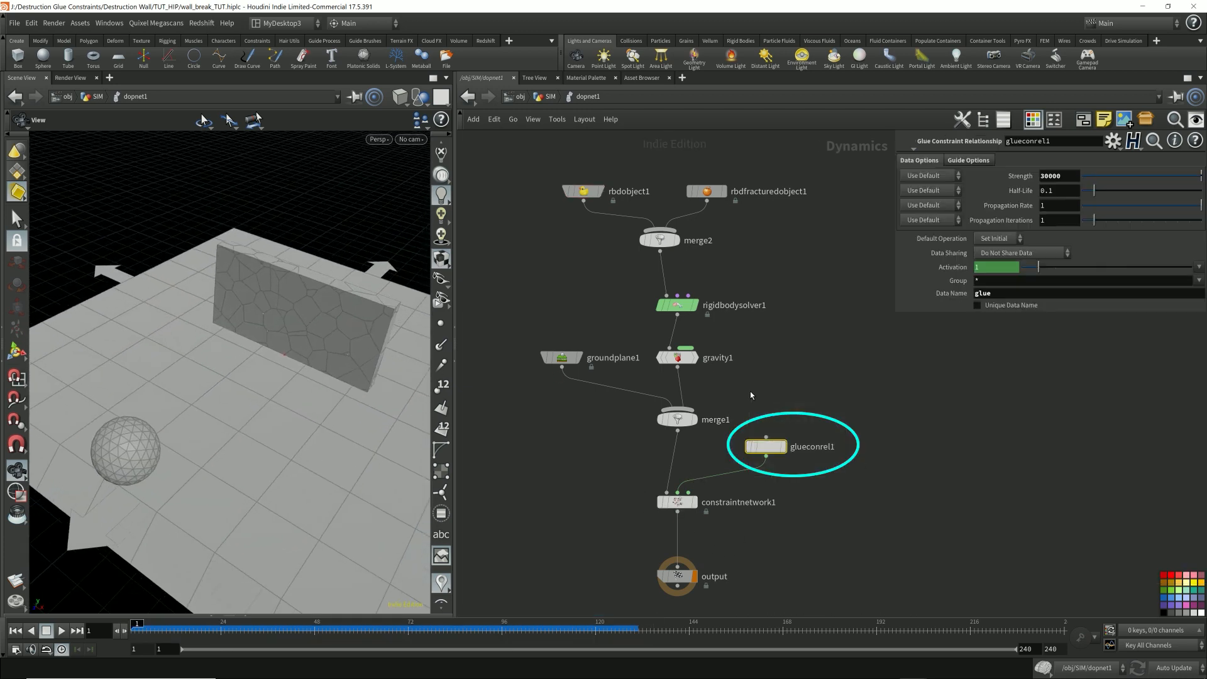
drag(1045, 176, 978, 181)
text(2)
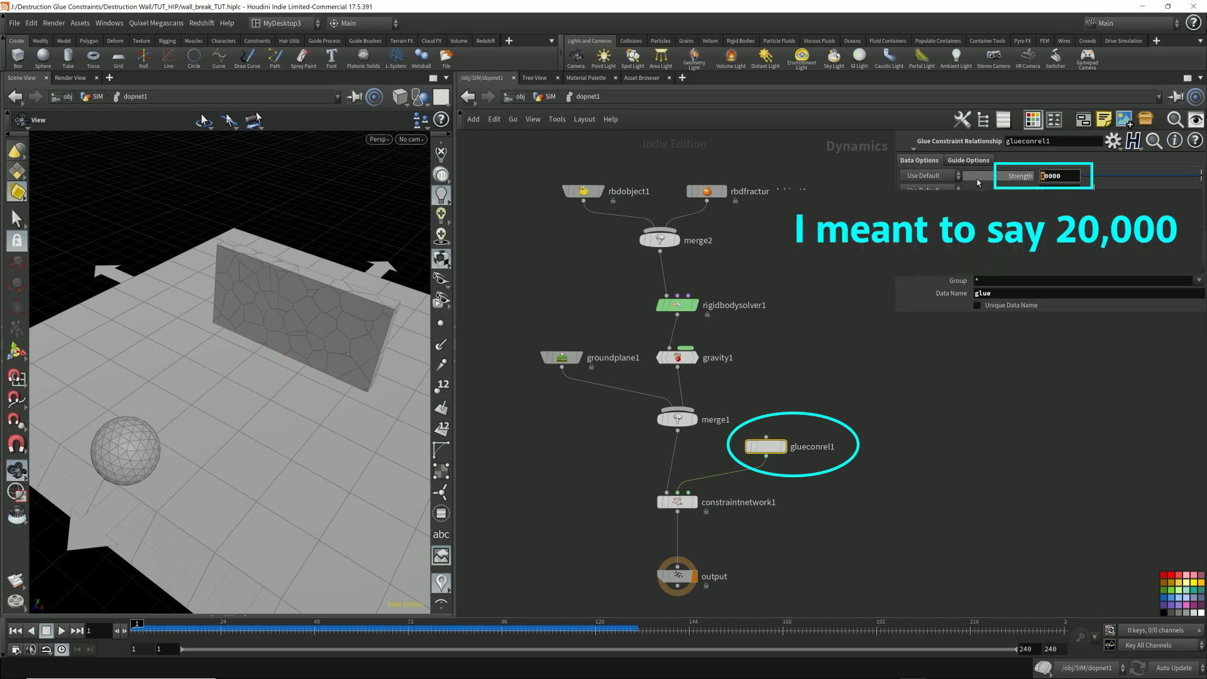
key(Return)
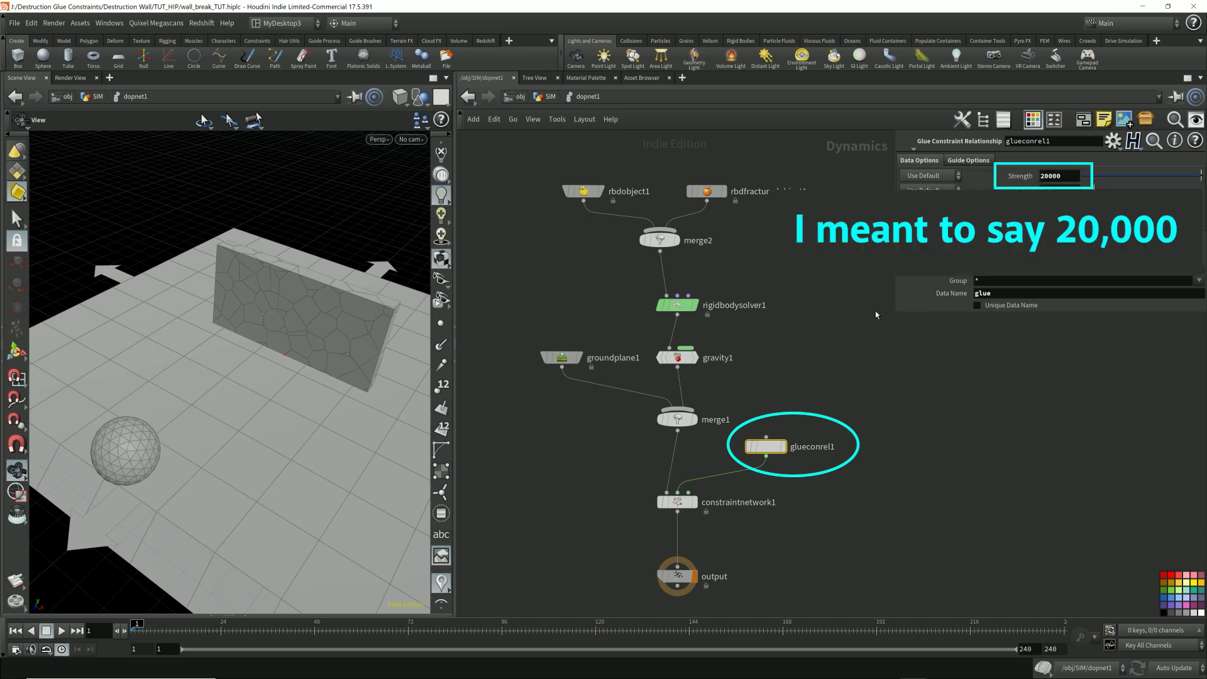
Play the simulation with the new glue strength to check how the wall breaks, and return to frame 1.
click(840, 356)
key(Up)
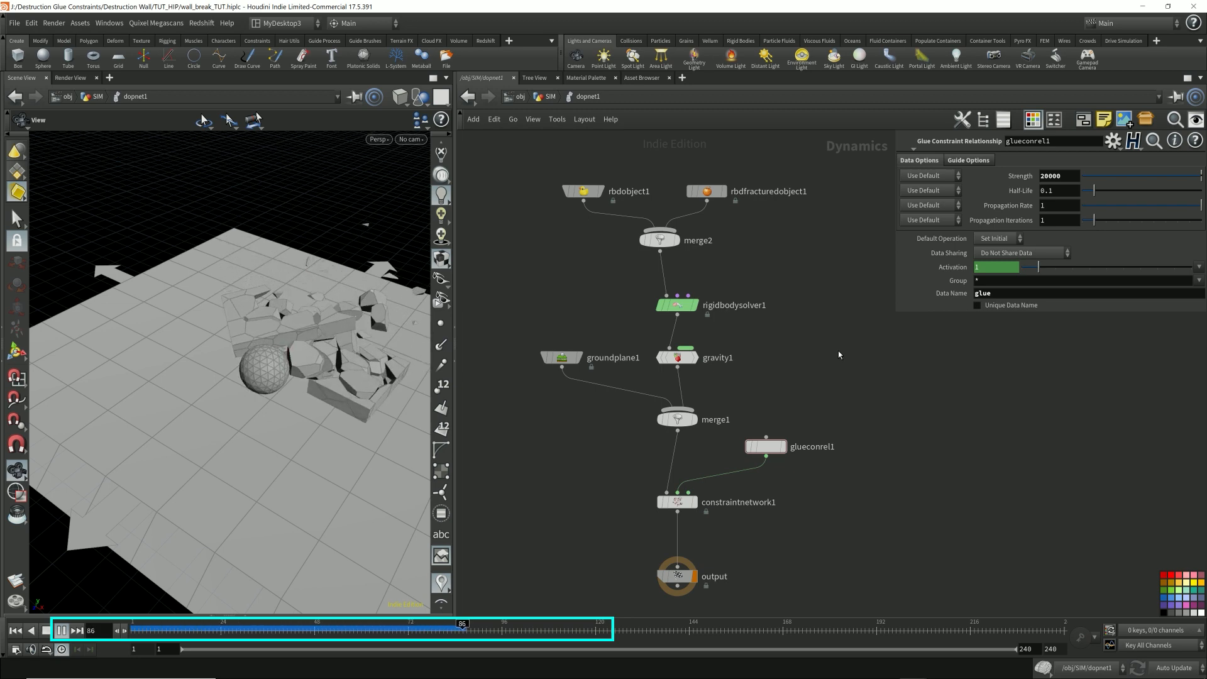
key(Up)
key(ctrl+Up)
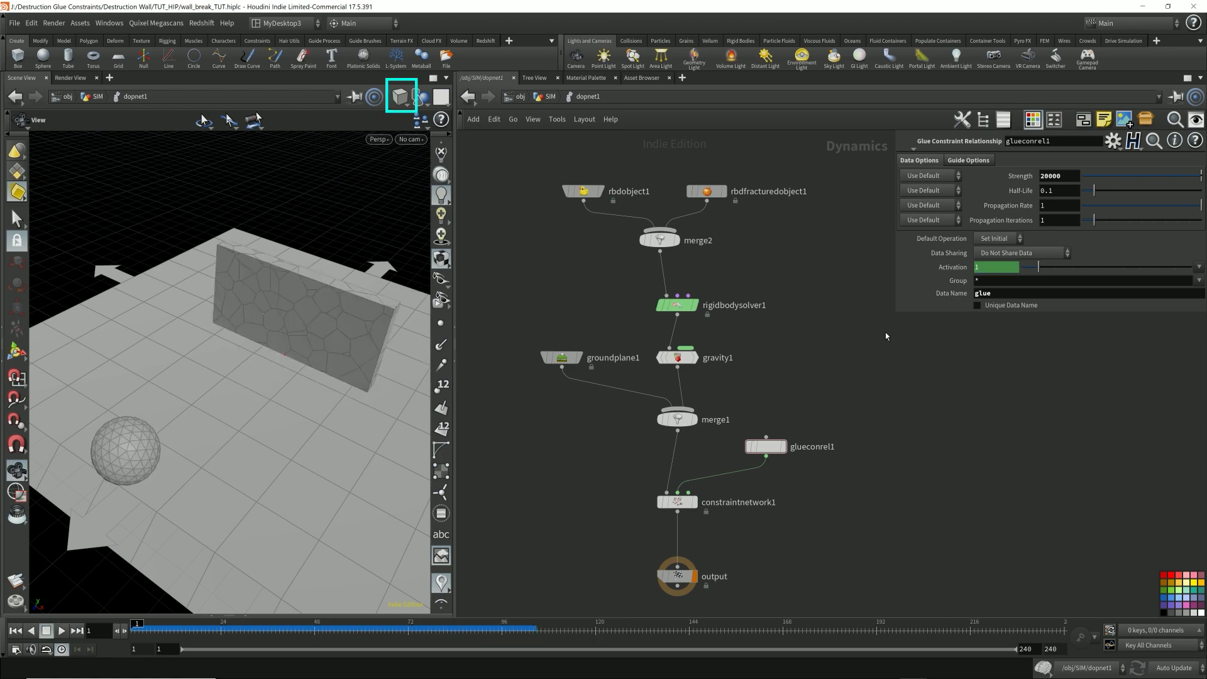
Switch the viewport to Wireframe shading and play the simulation from a low angle to watch the glue constraints.
click(402, 96)
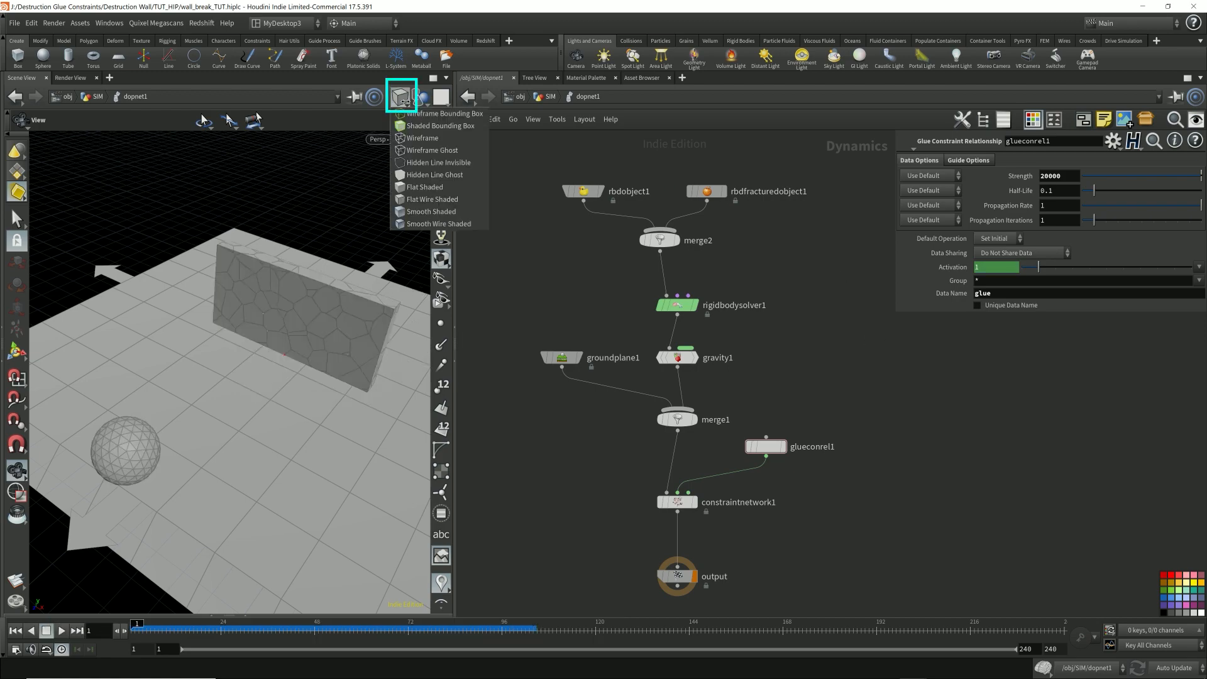
click(424, 144)
drag(336, 290, 336, 331)
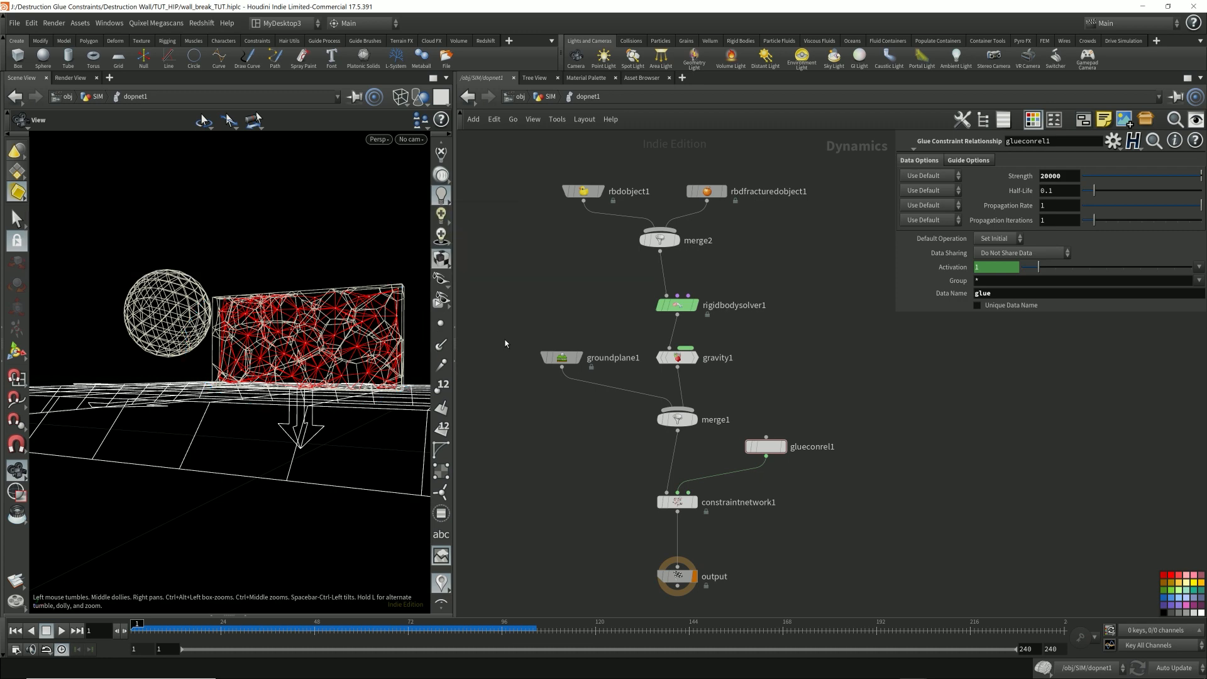
key(Up)
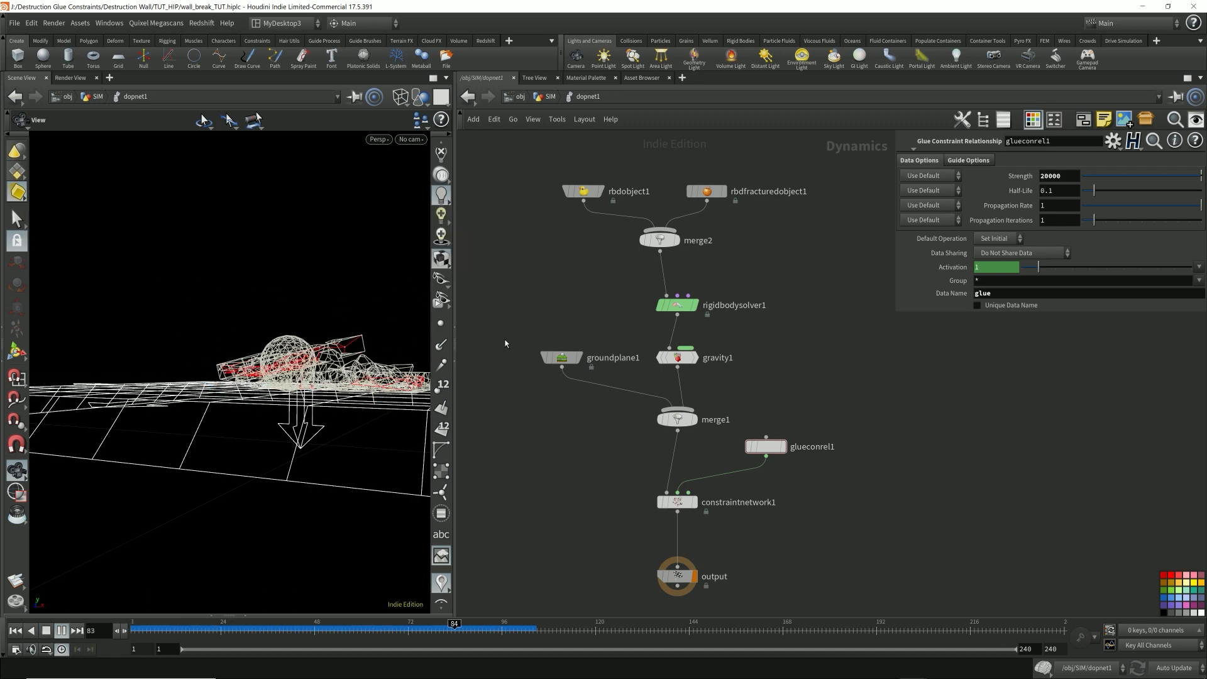
Scrub back to frame 12 and examine the glue constraints around the impact up close, stepping to frame 14.
click(306, 628)
drag(307, 628, 169, 628)
key(Right)
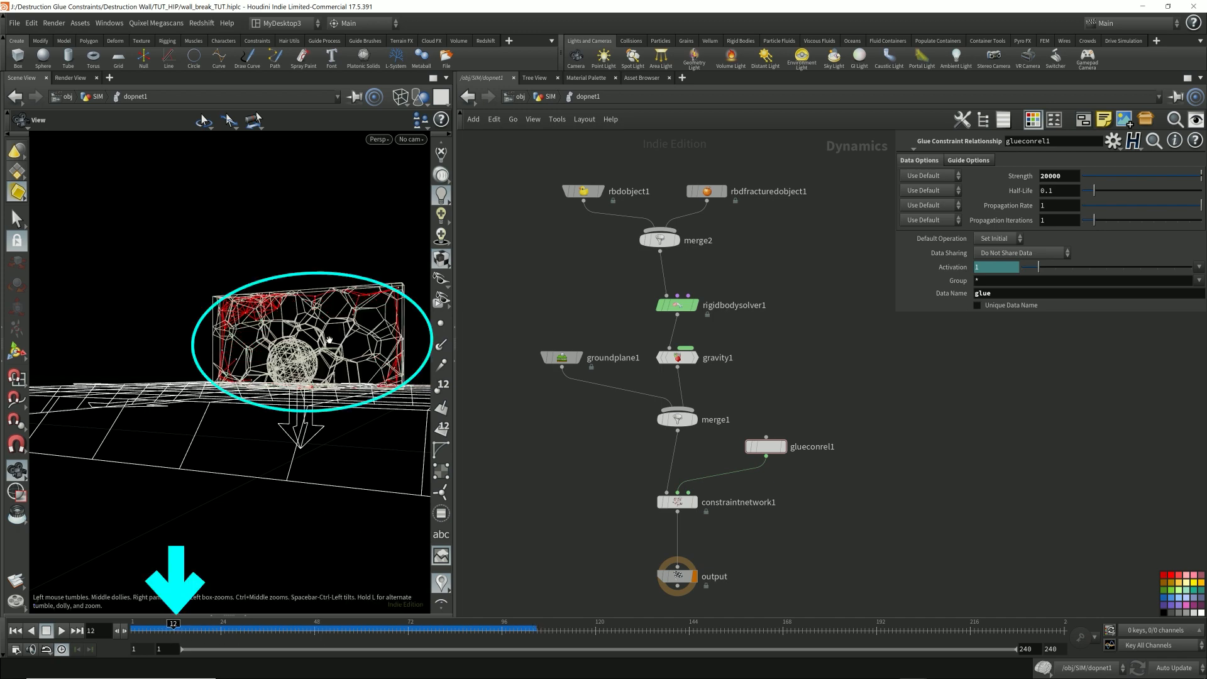
scroll(328, 339, up, 3)
scroll(324, 340, up, 5)
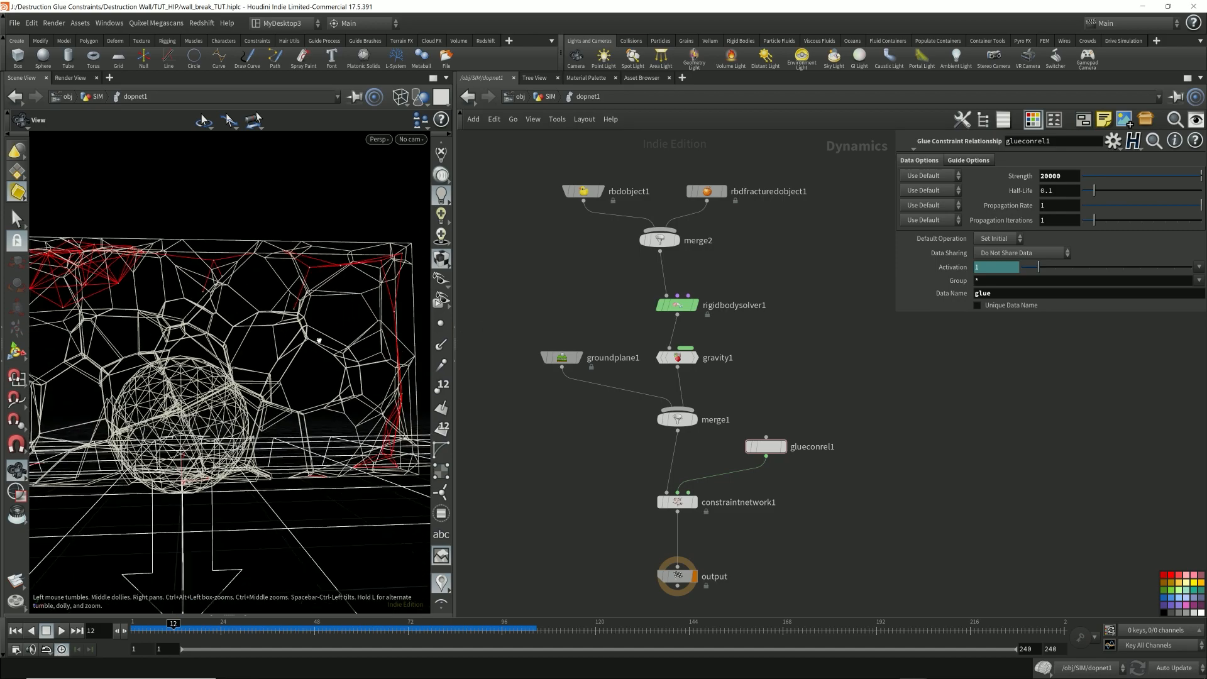
scroll(319, 340, down, 6)
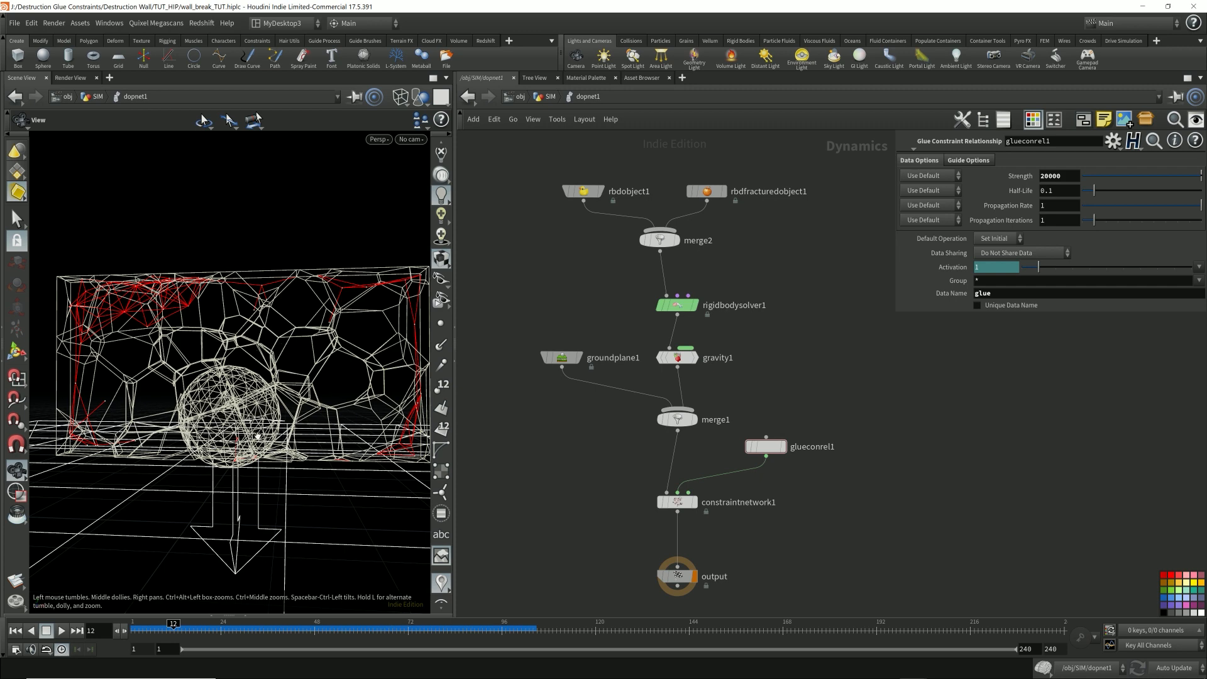
key(Right)
key(Right)
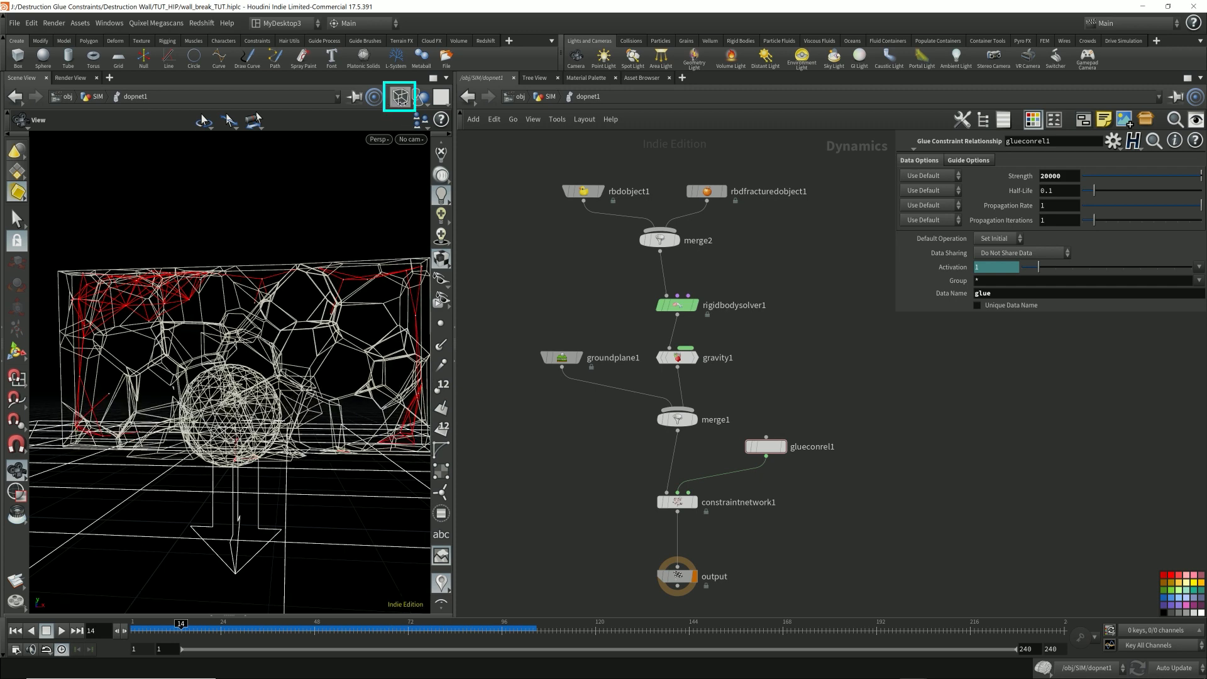
Switch the viewport to Flat Shaded and step through the wall's collapse frame by frame up to frame 32.
click(400, 96)
click(416, 187)
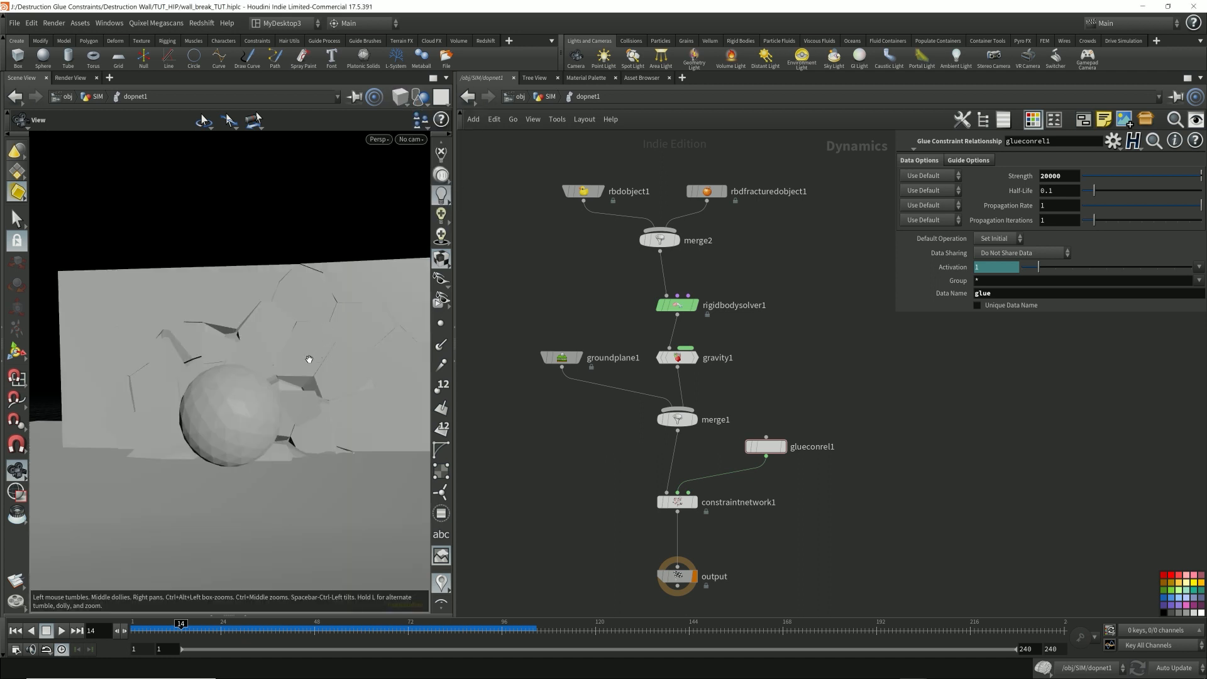
key(Right)
key(Right)
key(Right)
key(Right)
key(Right)
key(Right)
key(Right)
key(Right)
key(Right)
key(Right)
key(Right)
key(Right)
key(Right)
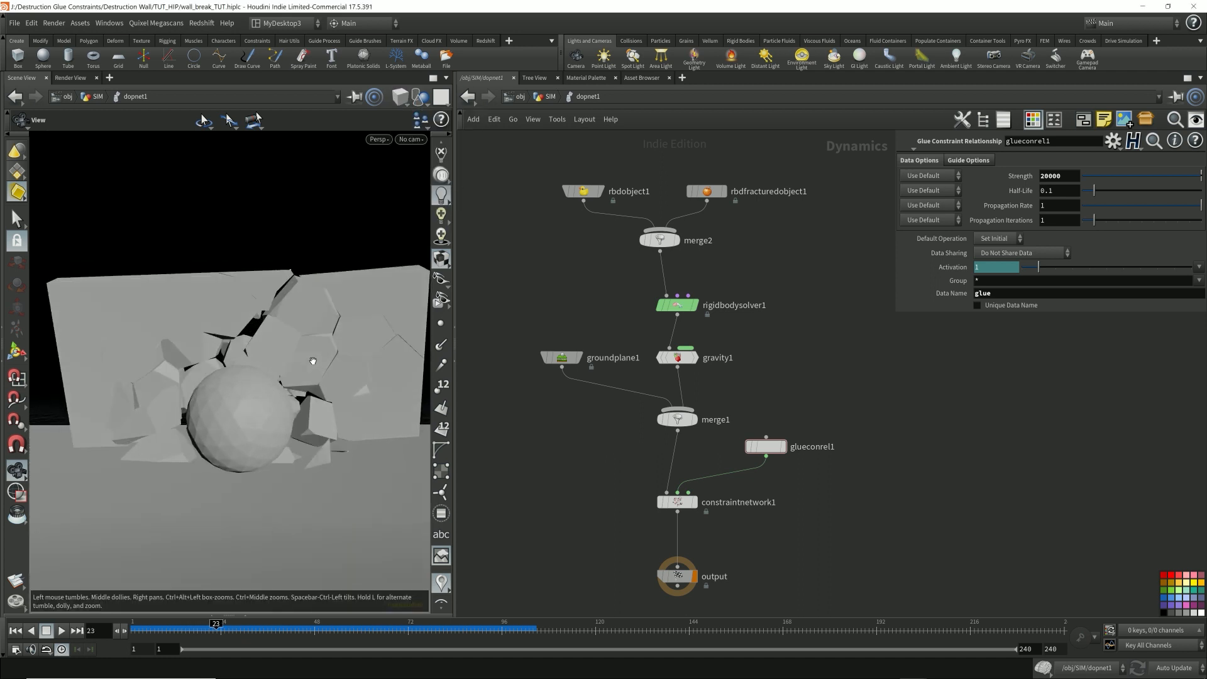
key(Right)
key(Right)
key(Right)
key(Right)
key(Right)
key(Right)
key(Right)
key(Right)
key(Right)
key(Right)
key(Right)
key(Right)
key(Right)
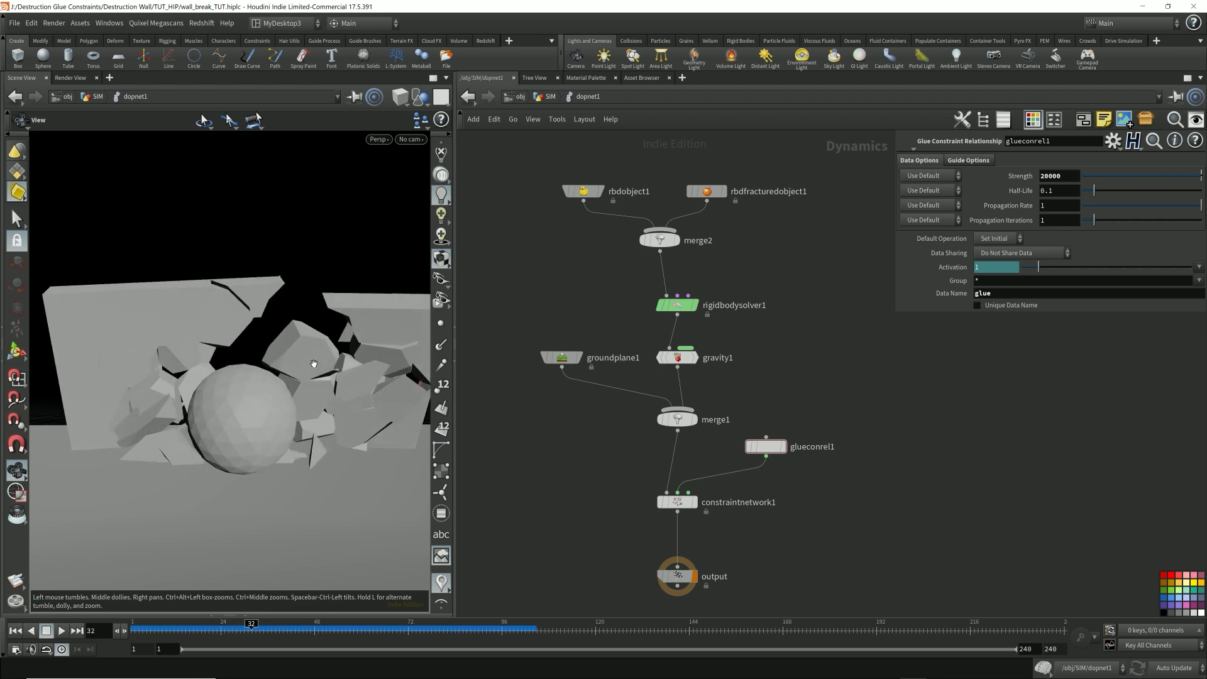
Advance the wall's collapse to frame 41 and return the simulation to frame 1.
key(Right)
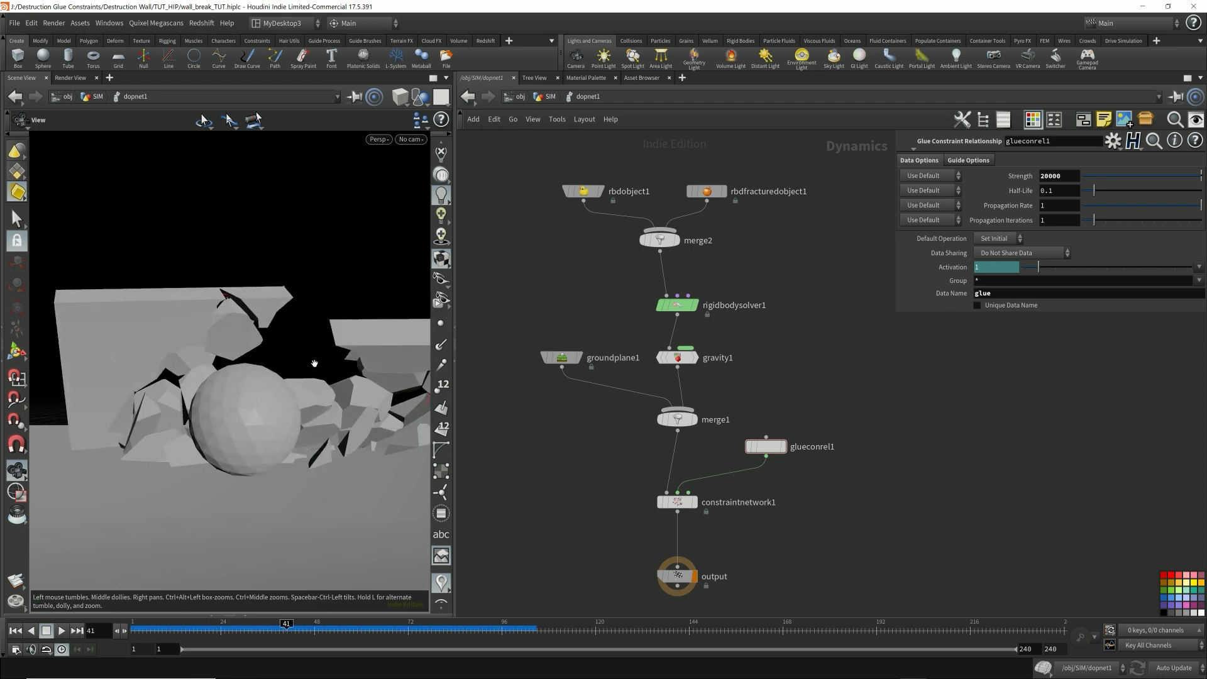
drag(322, 352, 282, 343)
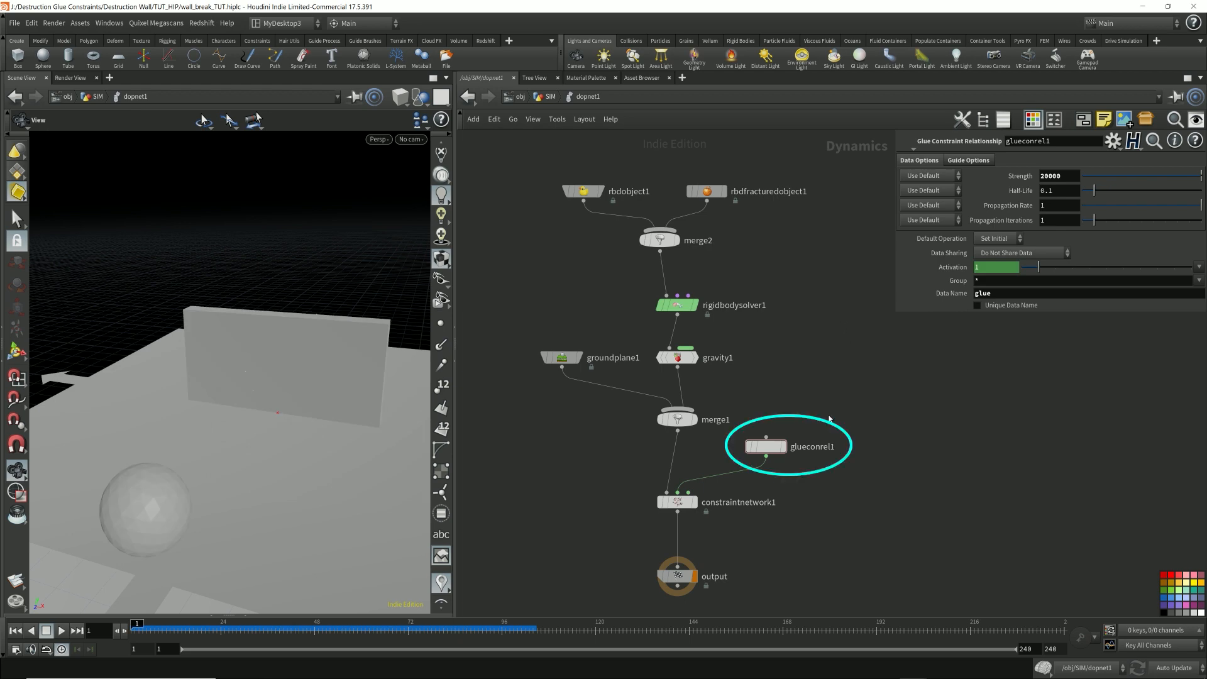
Review the Strength and Propagation Iterations settings of the glueconrel1 node.
drag(828, 411, 754, 475)
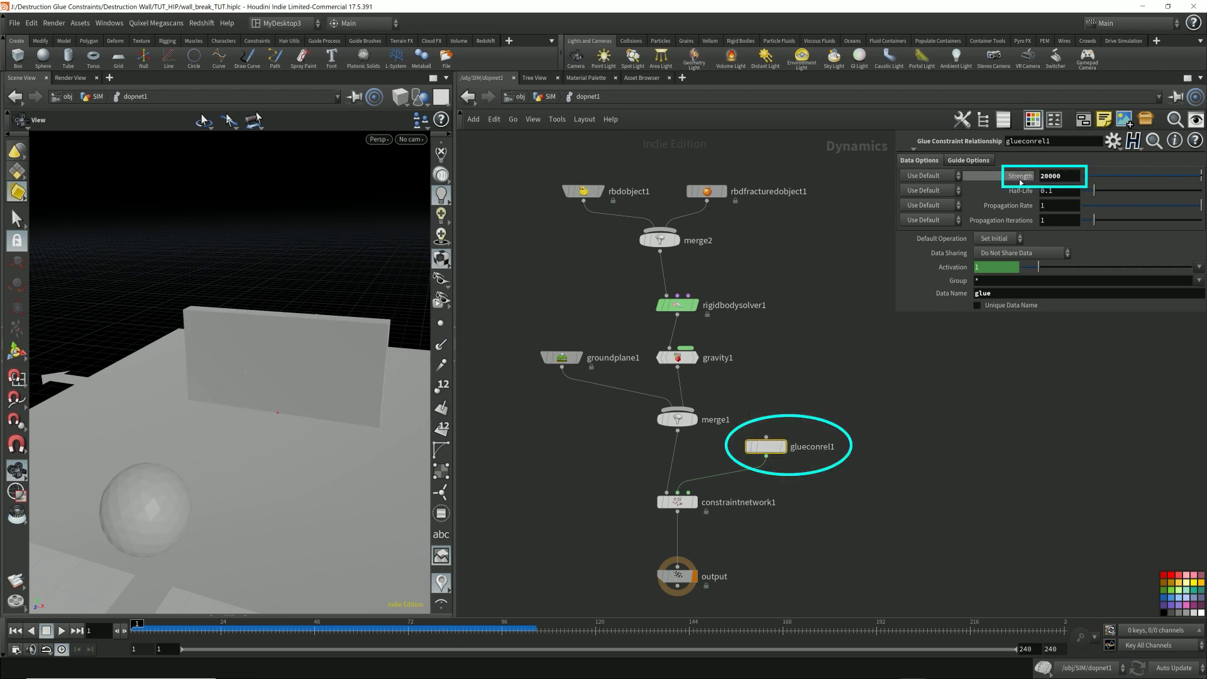
mouse_move(1031, 194)
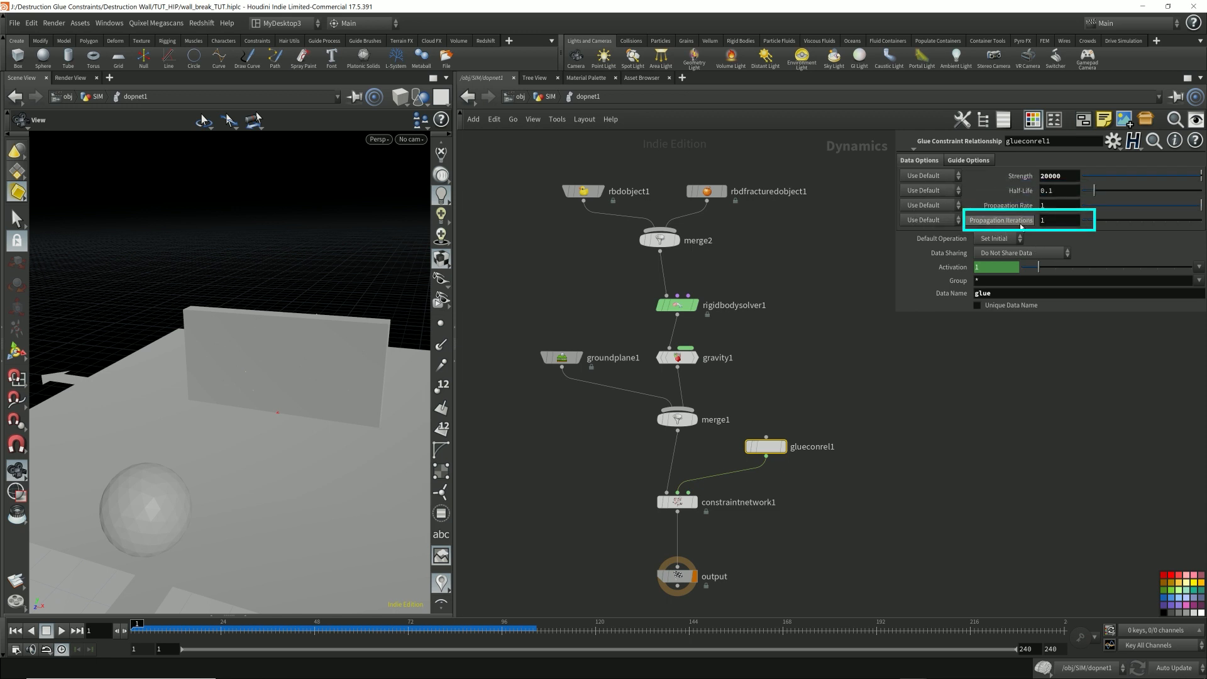
mouse_move(1022, 227)
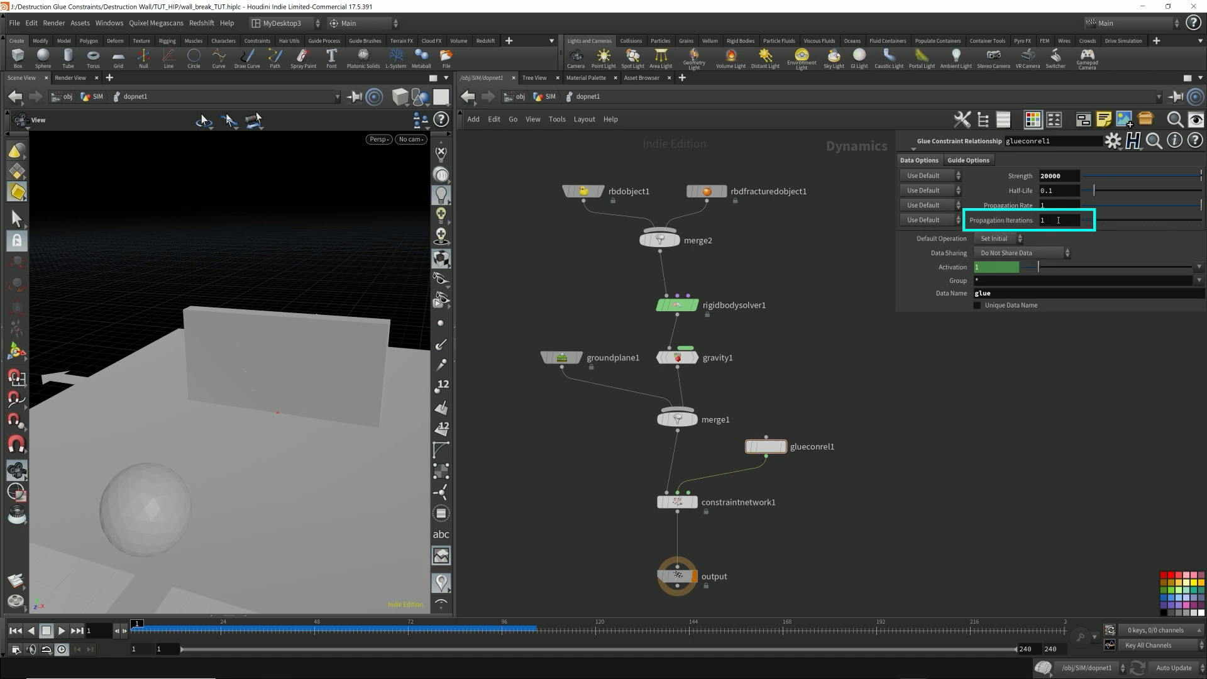
double_click(1042, 220)
click(1094, 318)
Add a Null node in the empty area beside the rigid body network and name it PARMS.
mouse_move(559, 307)
middle_down()
mouse_move(653, 311)
mouse_move(639, 311)
middle_up()
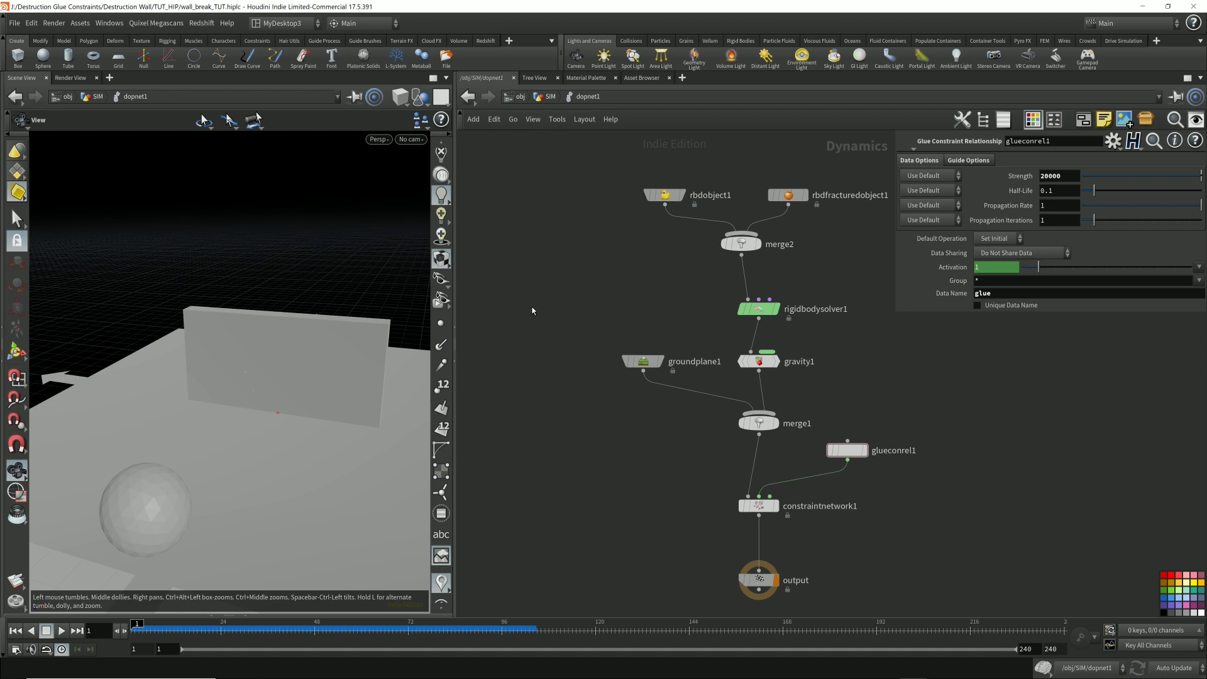
key(Tab)
text(null)
key(Return)
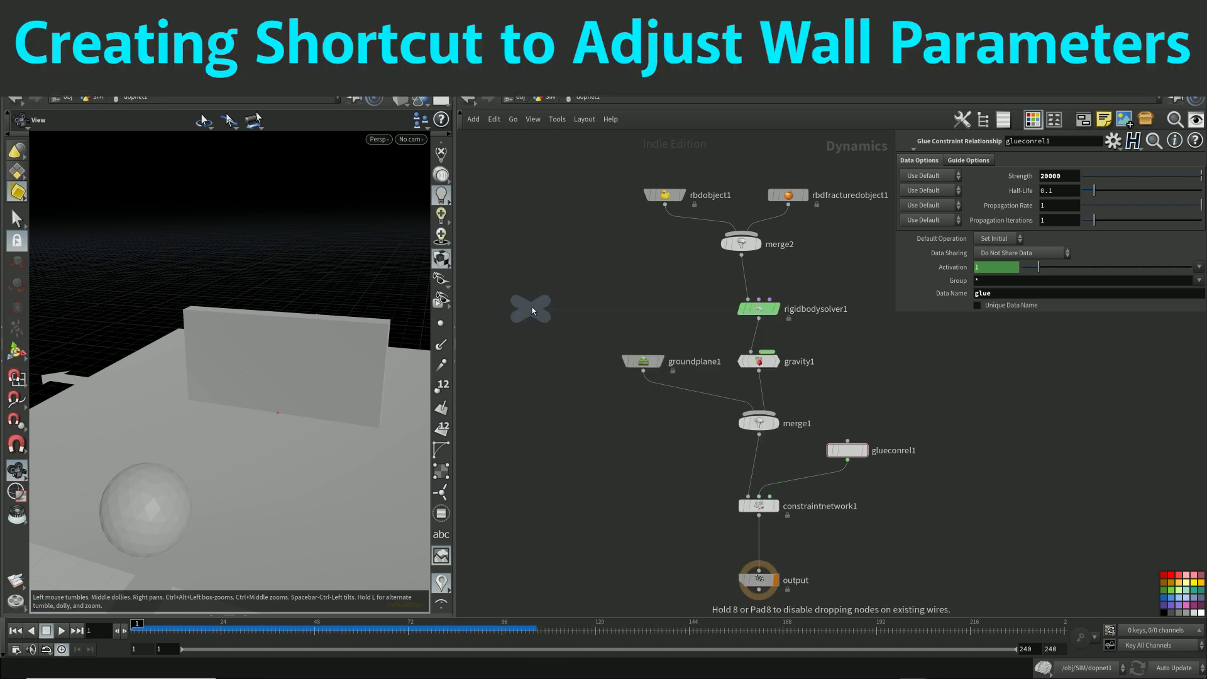
click(516, 300)
click(553, 300)
text(PARA)
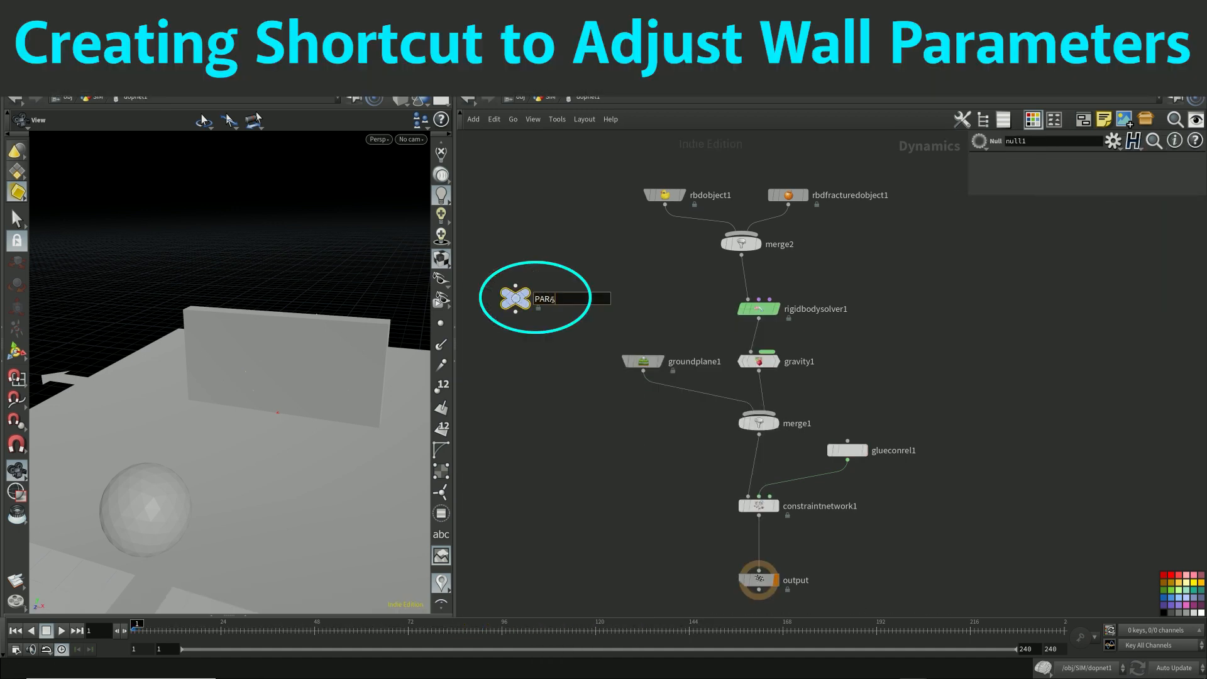
text(MS)
key(Return)
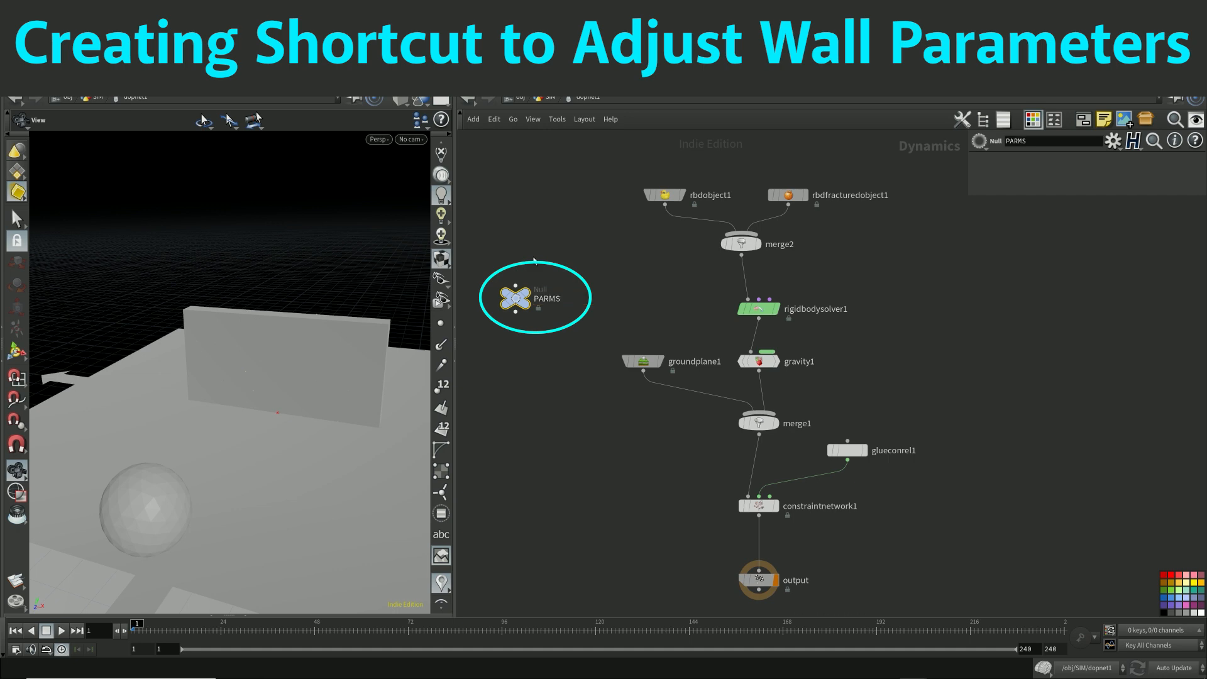
Switch the viewport shading to Flat Wire Shaded.
drag(499, 248, 547, 335)
click(401, 101)
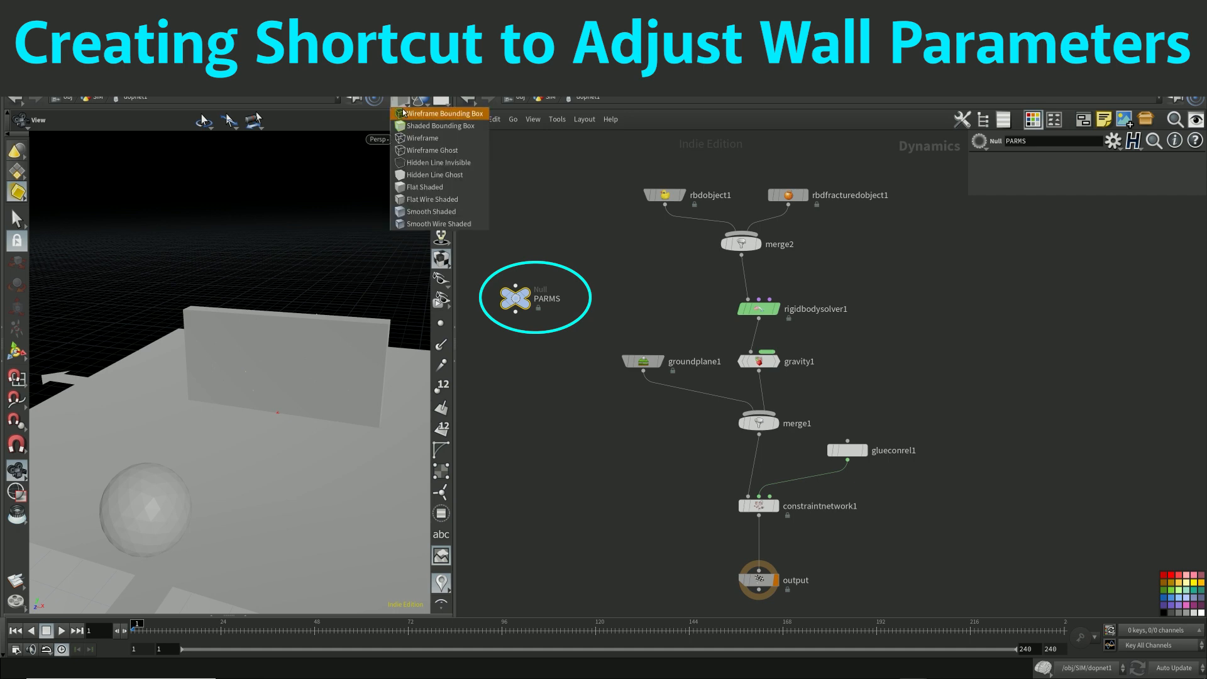
click(446, 199)
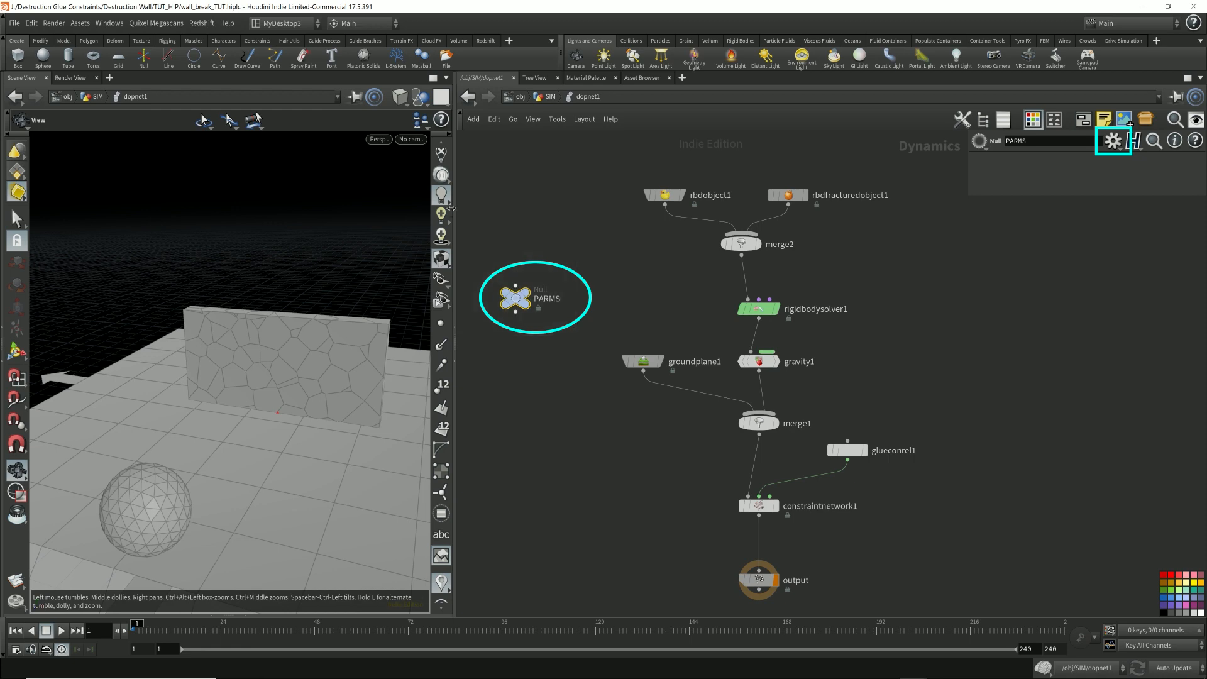
Open the parameter interface editor for the PARMS node and add an Integer parameter under root.
click(1114, 141)
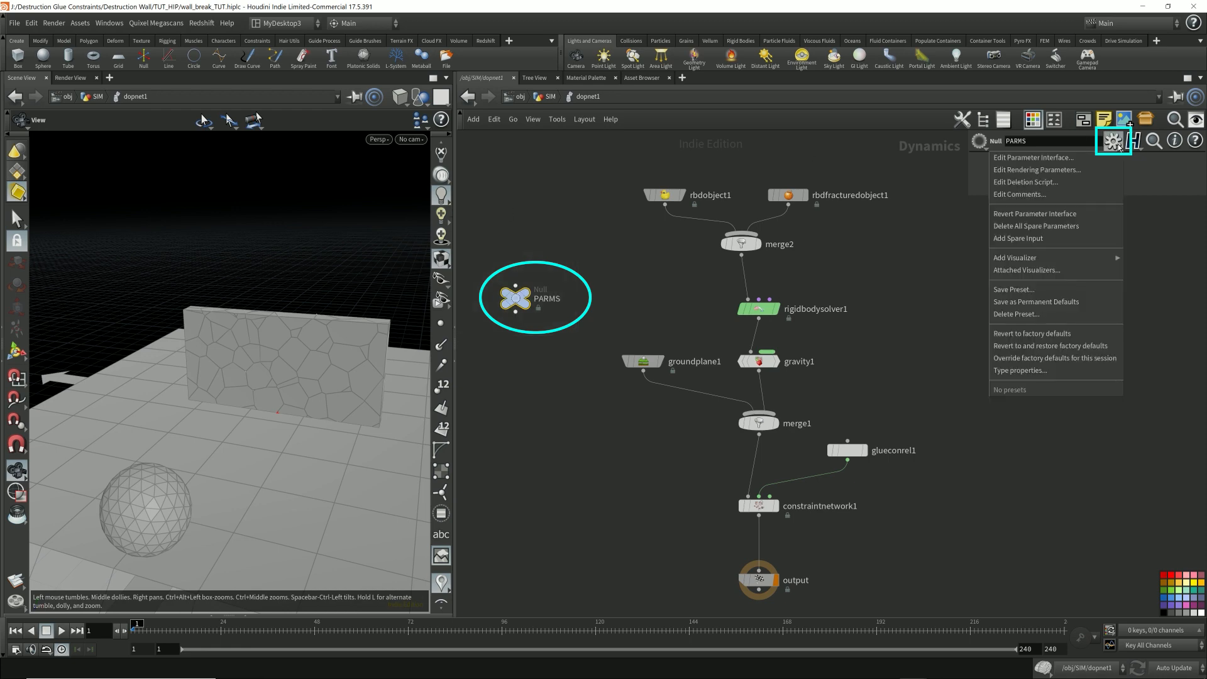
click(1065, 162)
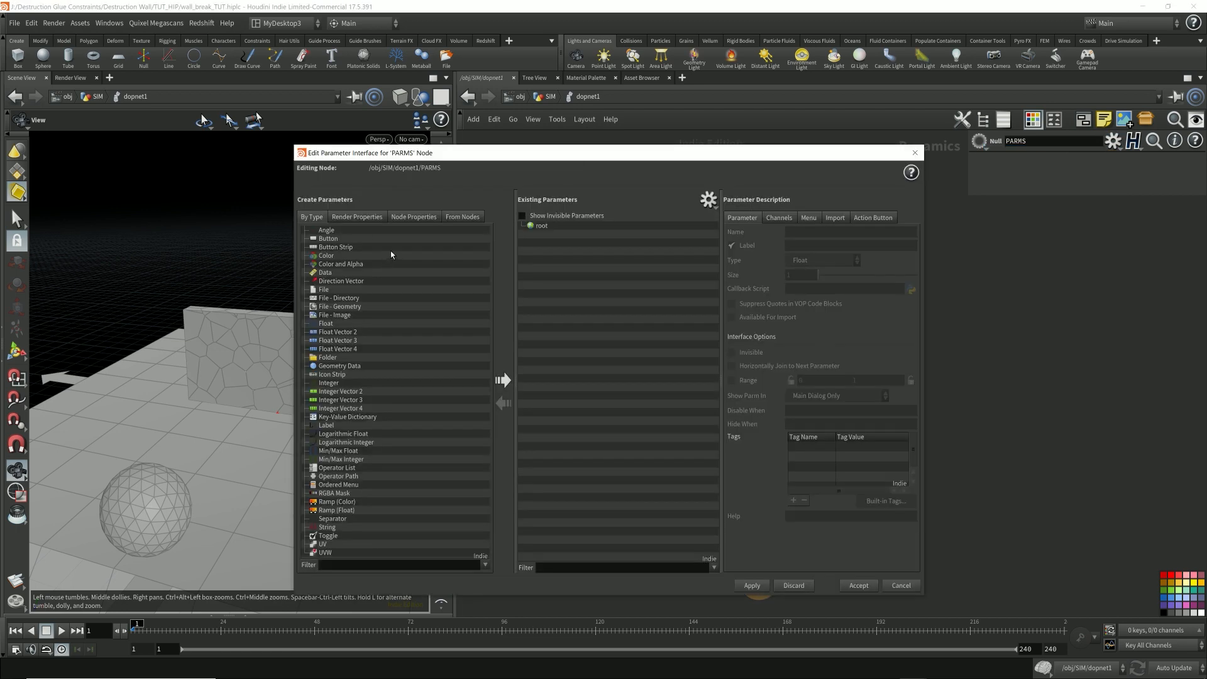
click(330, 384)
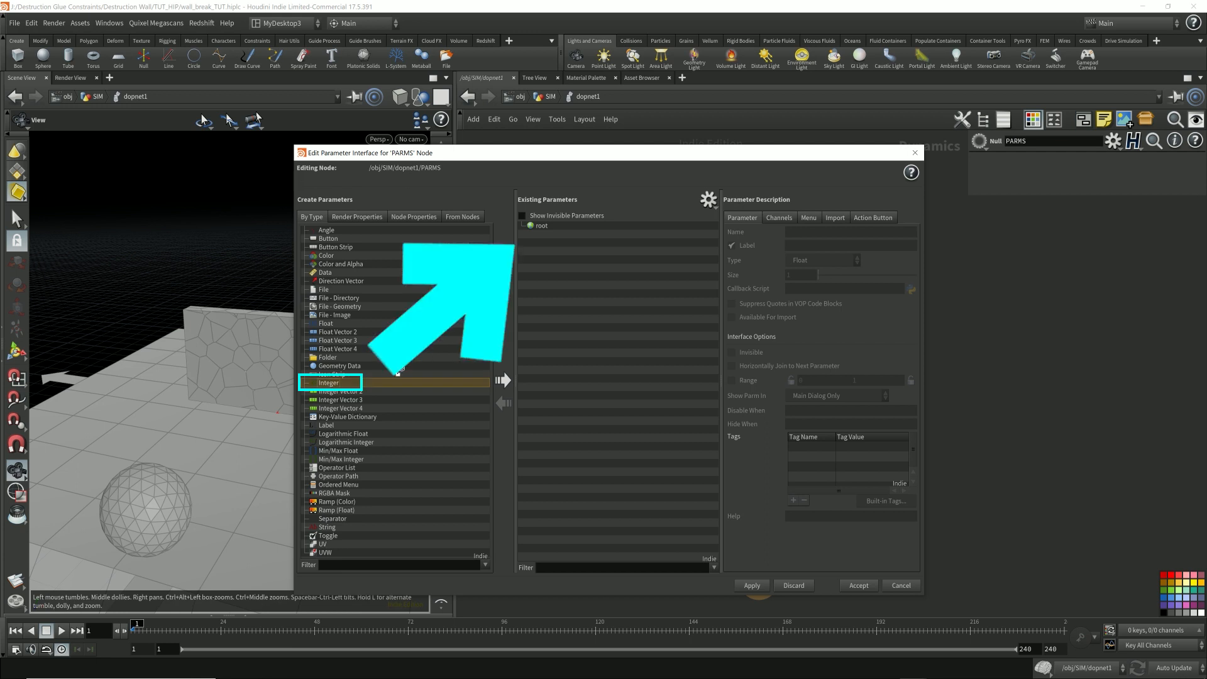
click(541, 226)
drag(329, 383, 544, 229)
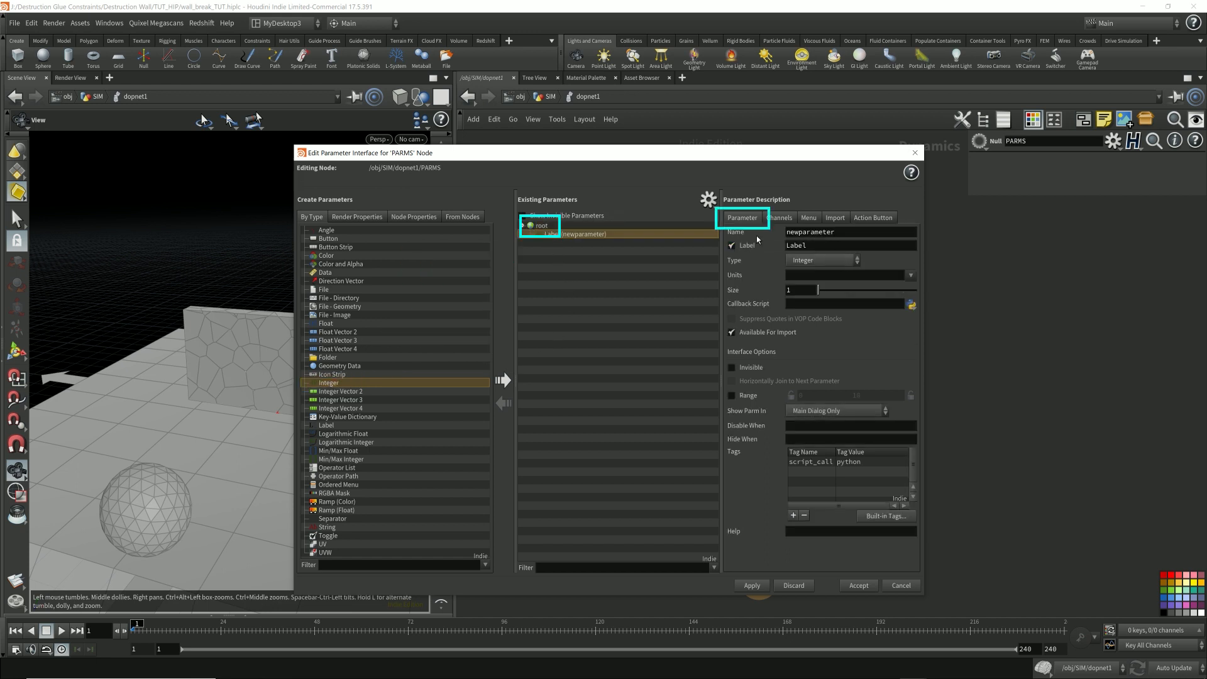
Name the new integer parameter Total_Pieces, label it Total Pieces, and apply the change.
double_click(828, 232)
text(Total_Pieces)
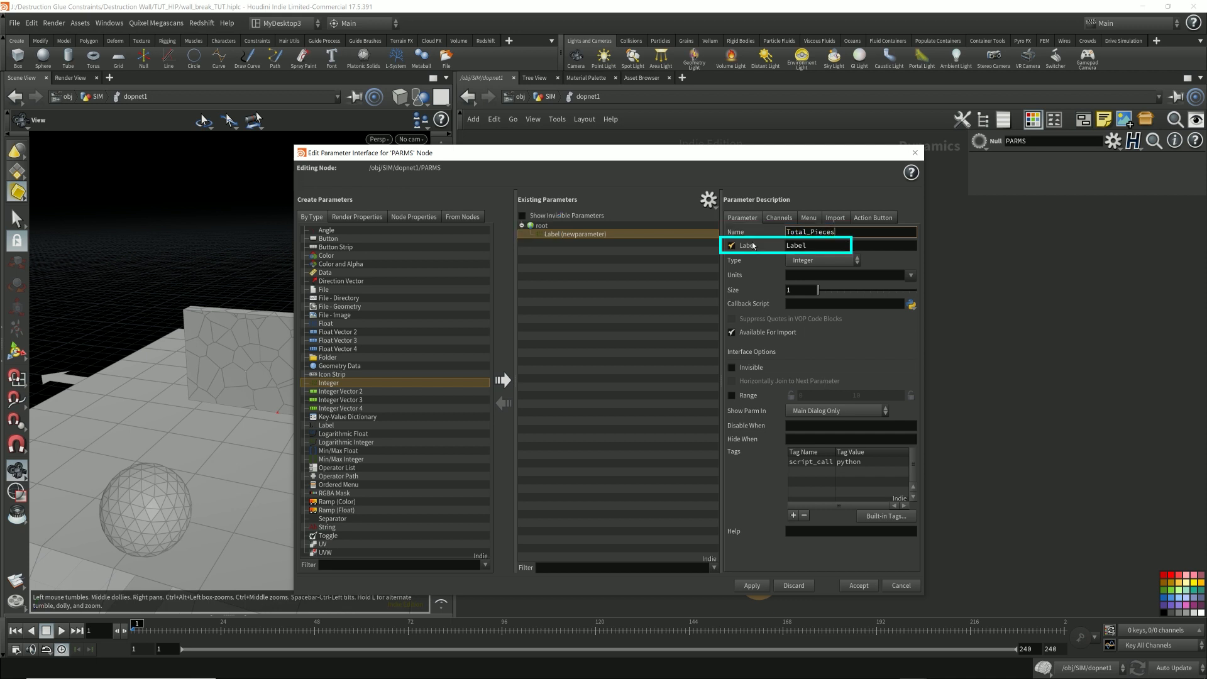
key(Tab)
text(Total Pieces)
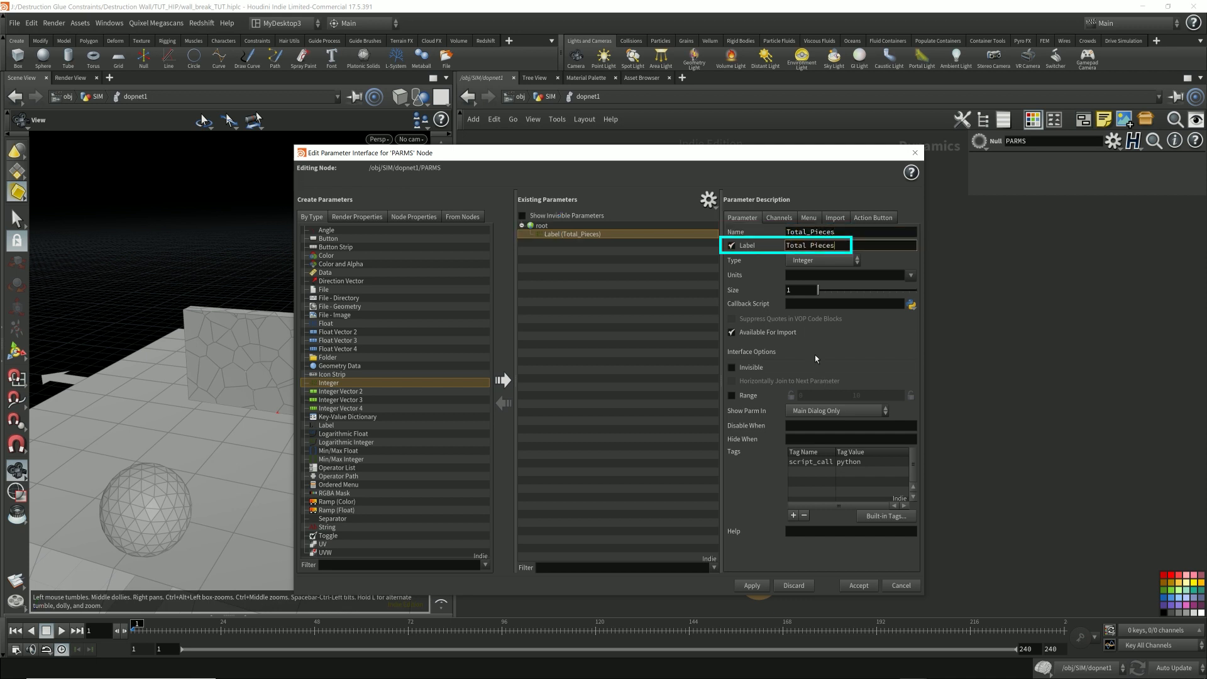
click(757, 587)
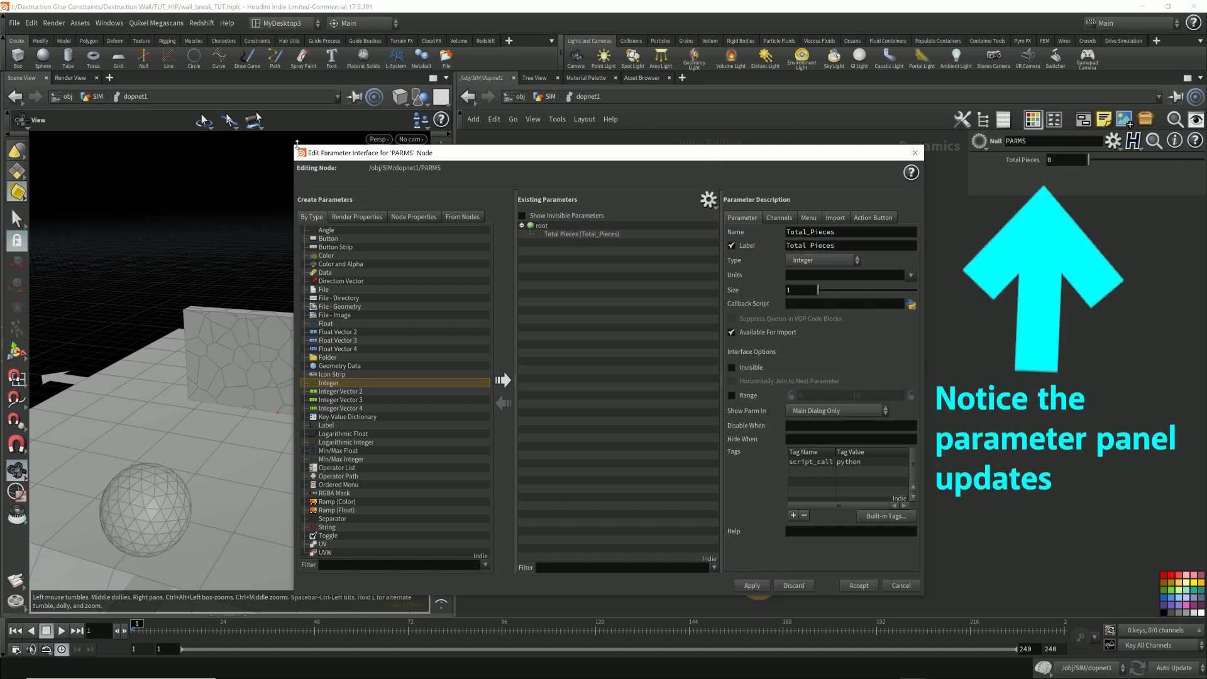
Shrink and reposition the parameter interface editor, and inspect the Total Pieces parameter on the PARMS node.
drag(292, 143, 282, 322)
click(536, 409)
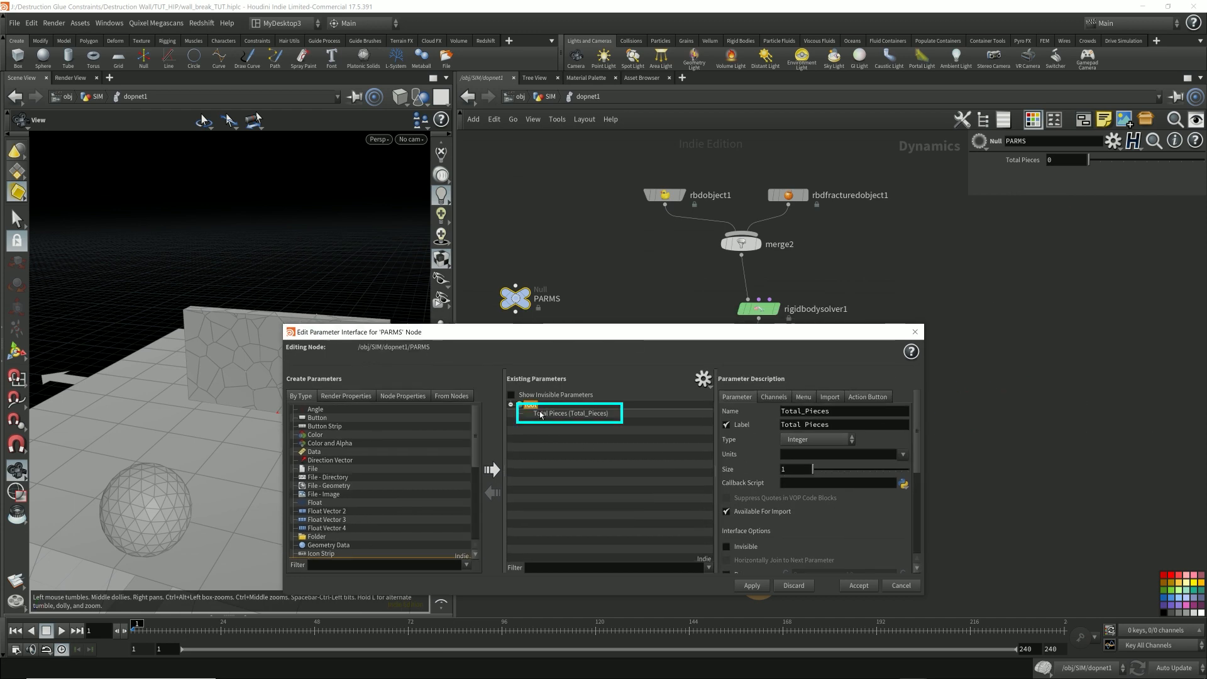
drag(602, 334, 576, 387)
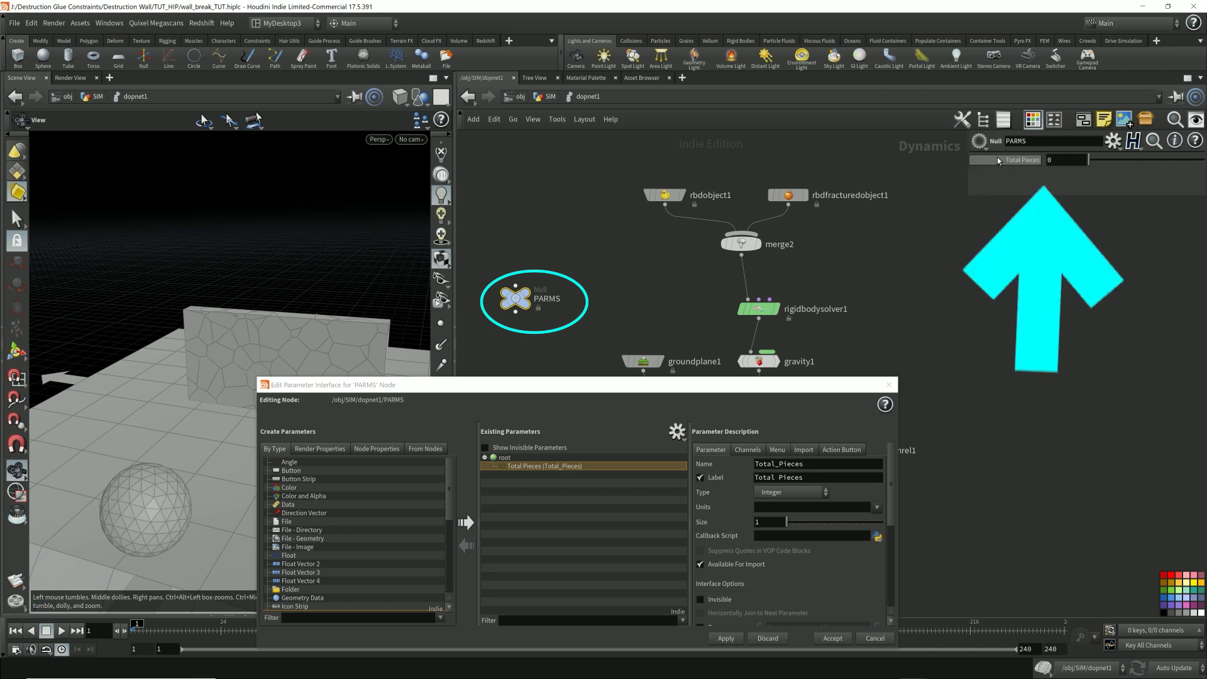
click(1053, 158)
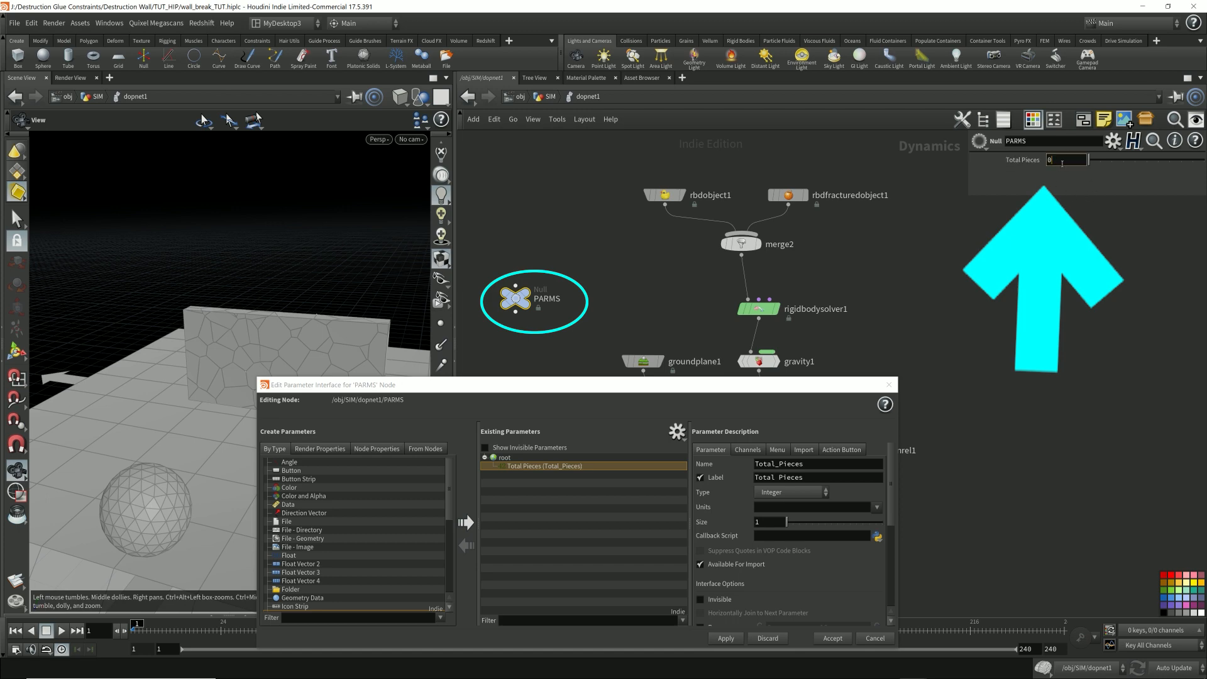
double_click(1062, 163)
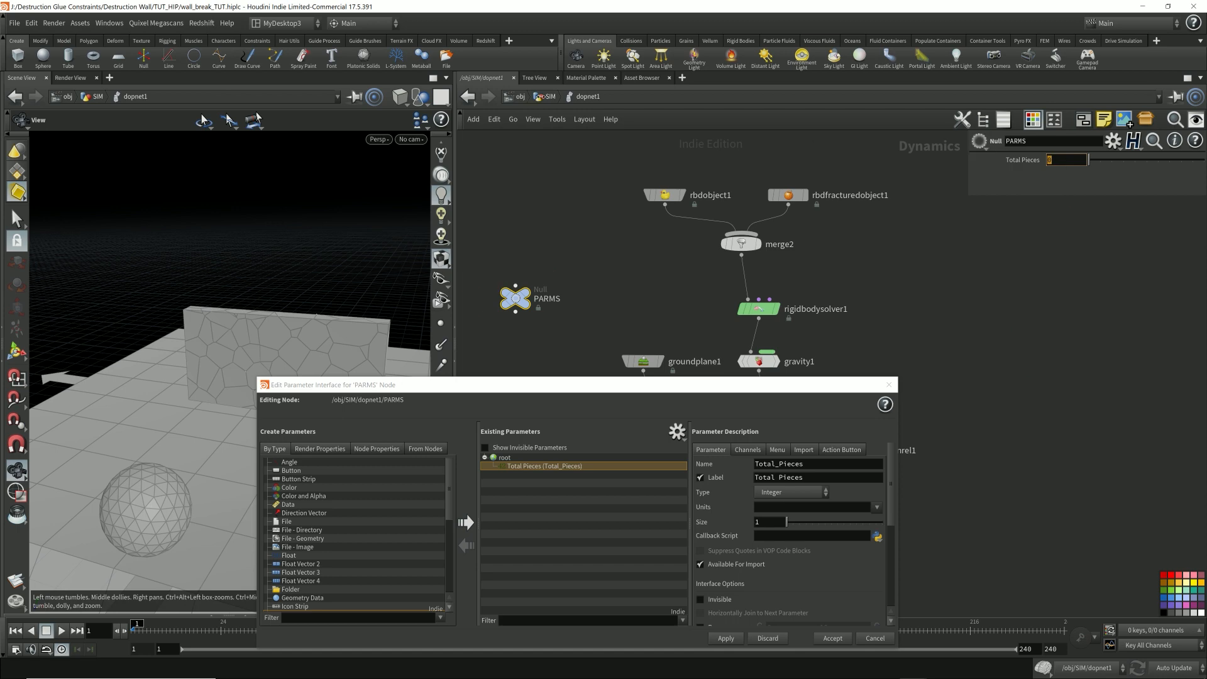
Go to the object level, enter the Fractured_Wall network, and select scatter1 to show its Force Total Count.
click(544, 96)
click(519, 96)
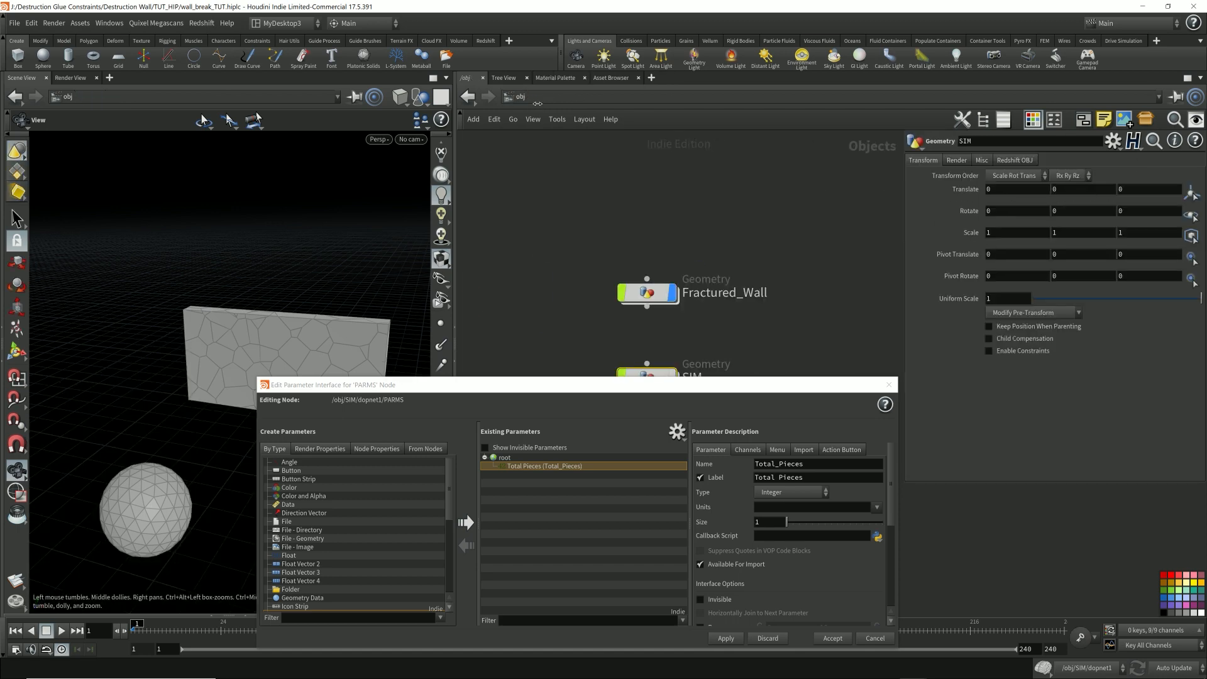
key(h)
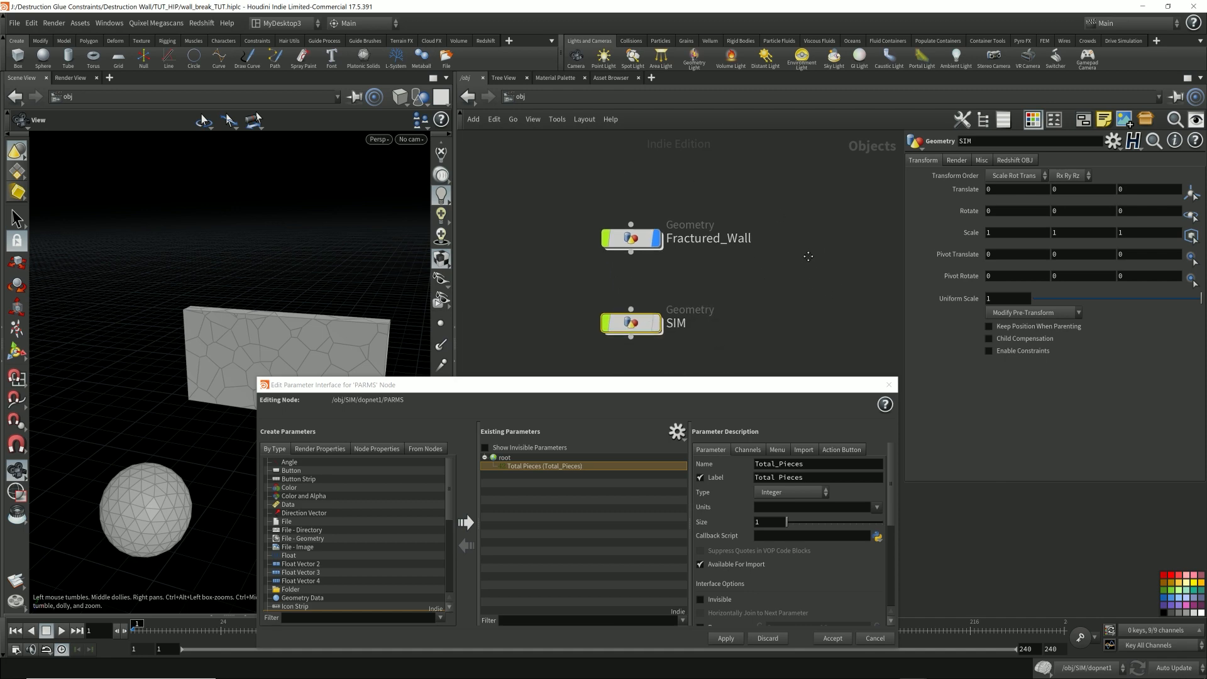
click(707, 173)
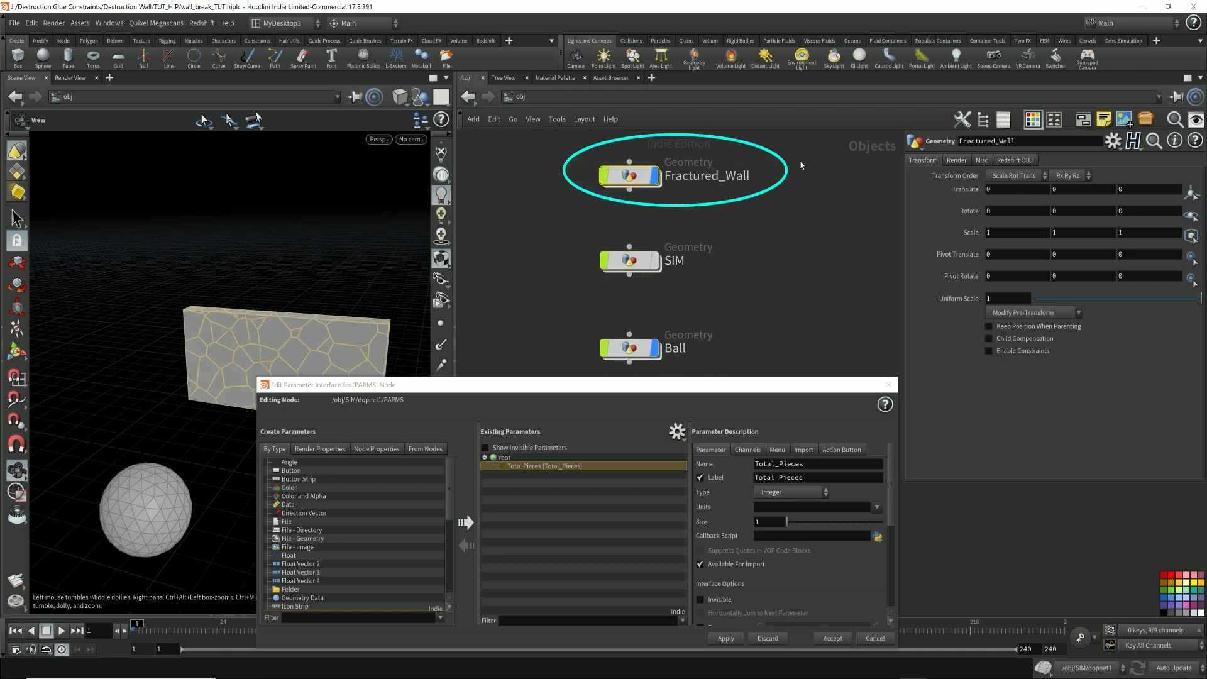
double_click(635, 181)
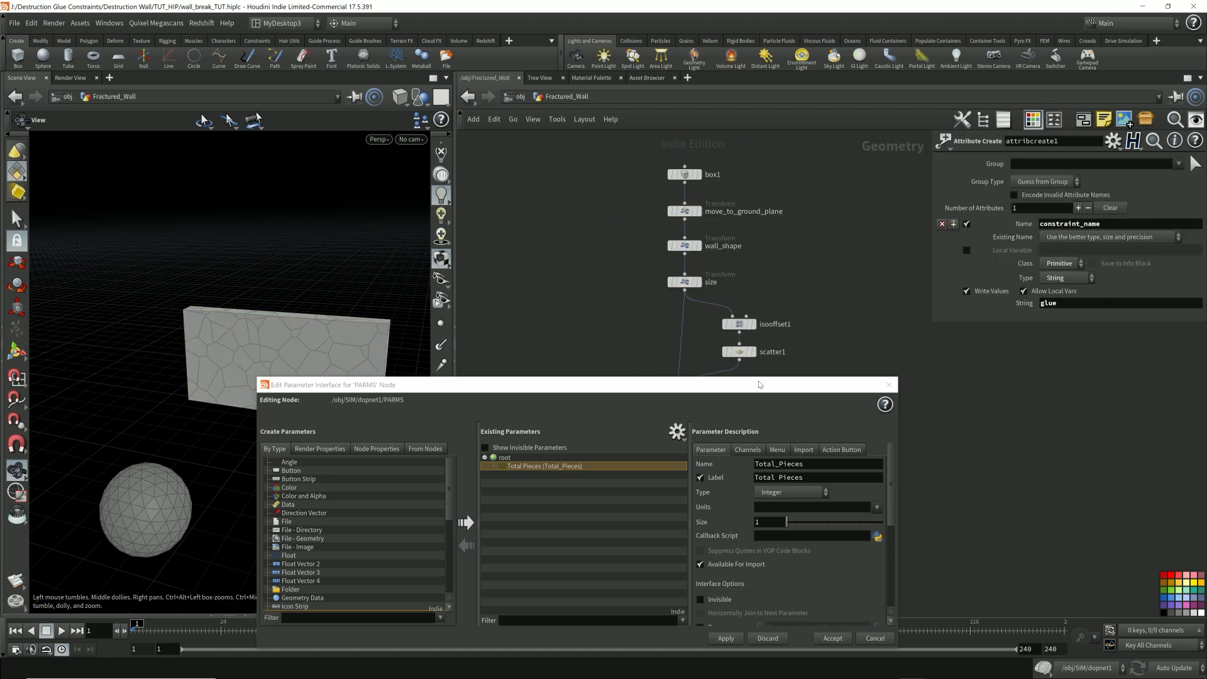
click(710, 349)
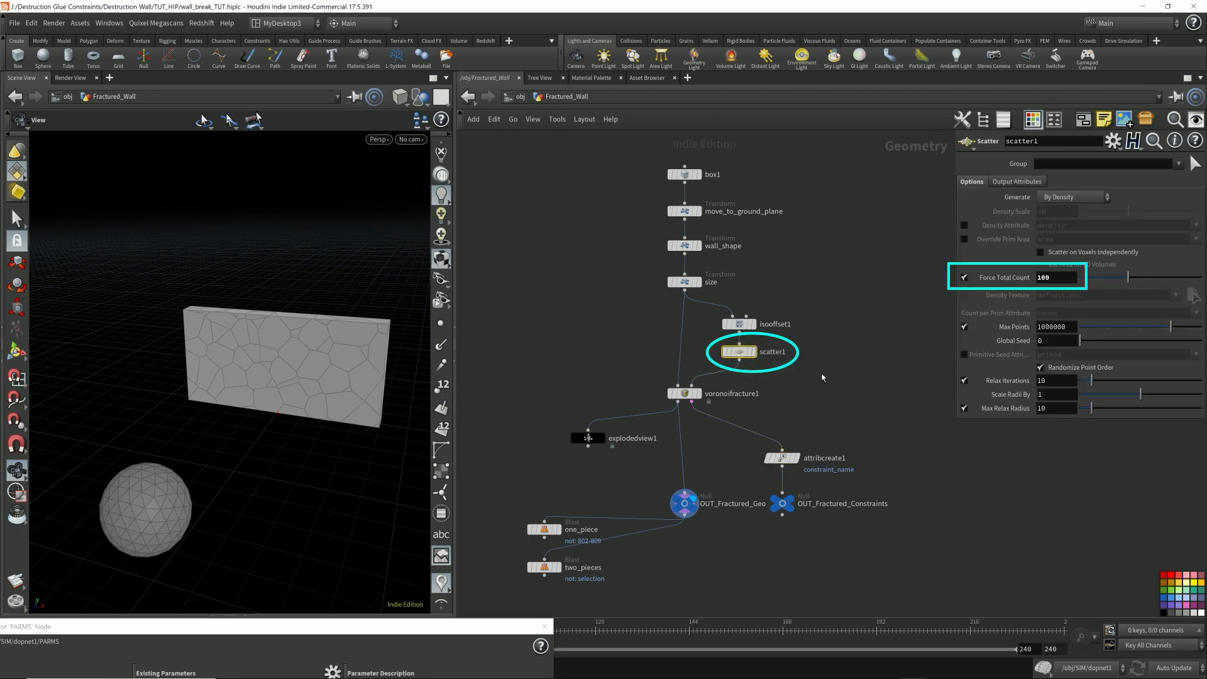
mouse_move(339, 364)
mouse_down()
mouse_move(345, 333)
mouse_move(318, 362)
mouse_move(329, 368)
mouse_up()
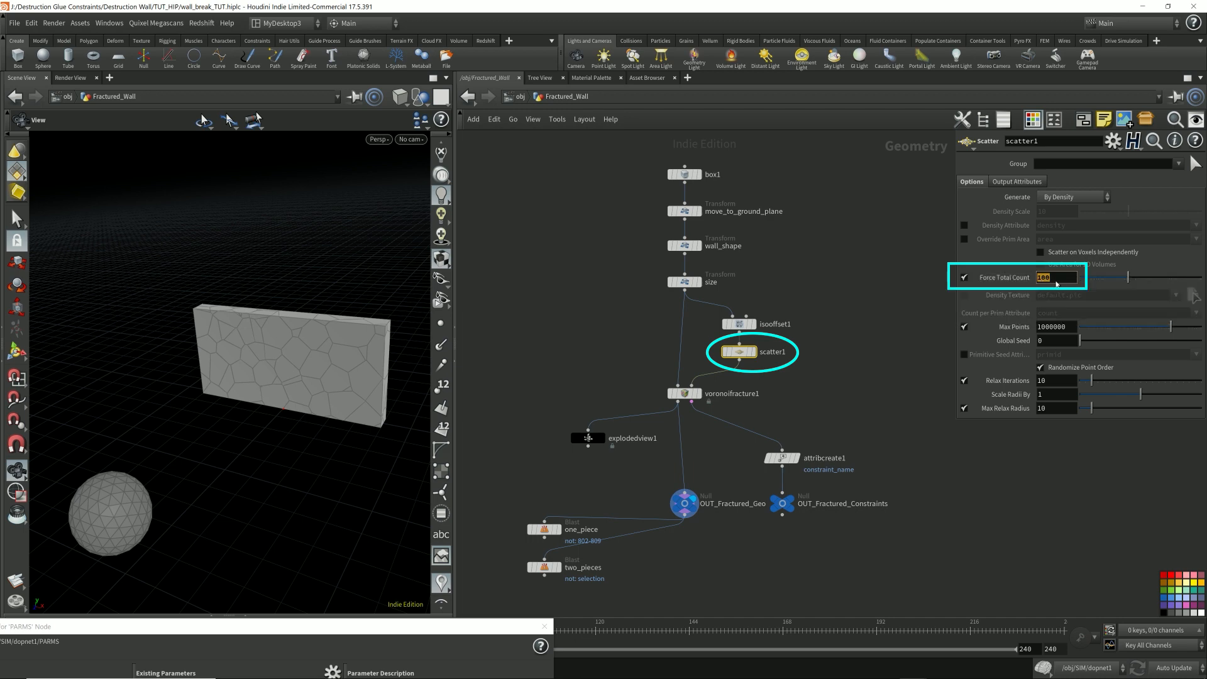
Link the Total Pieces channel to scatter1's Force Total Count in the parameter interface editor, then apply and accept.
mouse_move(330, 629)
mouse_down()
mouse_move(641, 407)
mouse_move(645, 352)
mouse_move(643, 382)
mouse_up()
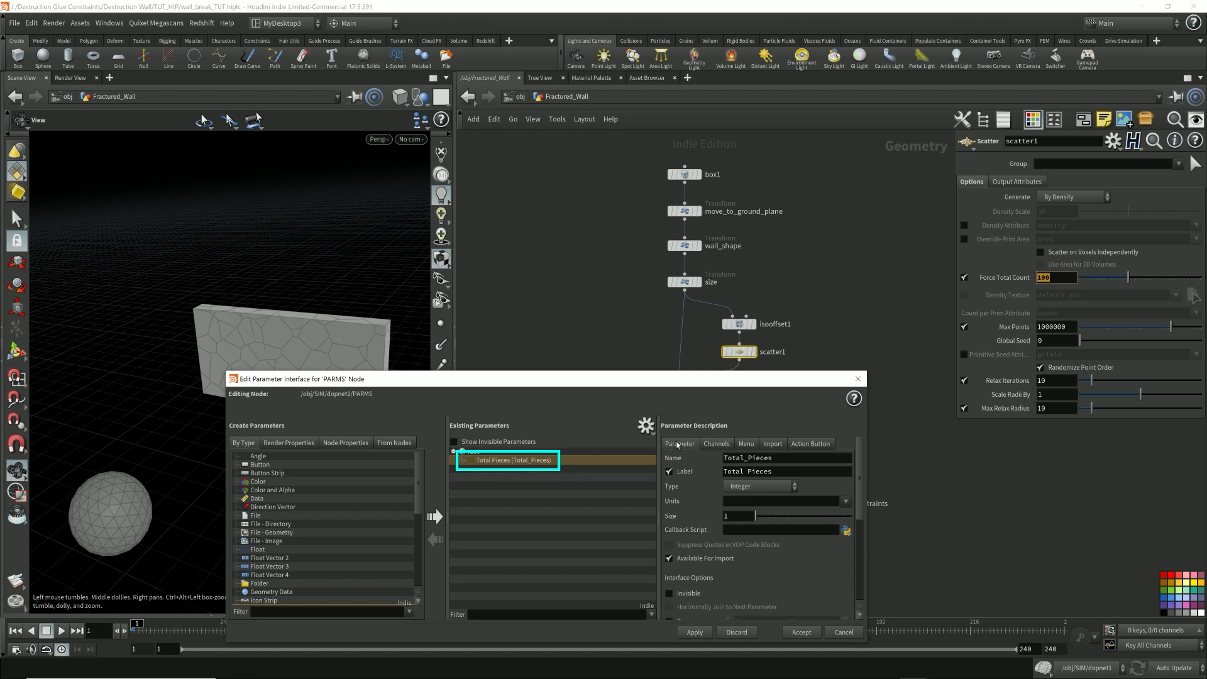
double_click(485, 461)
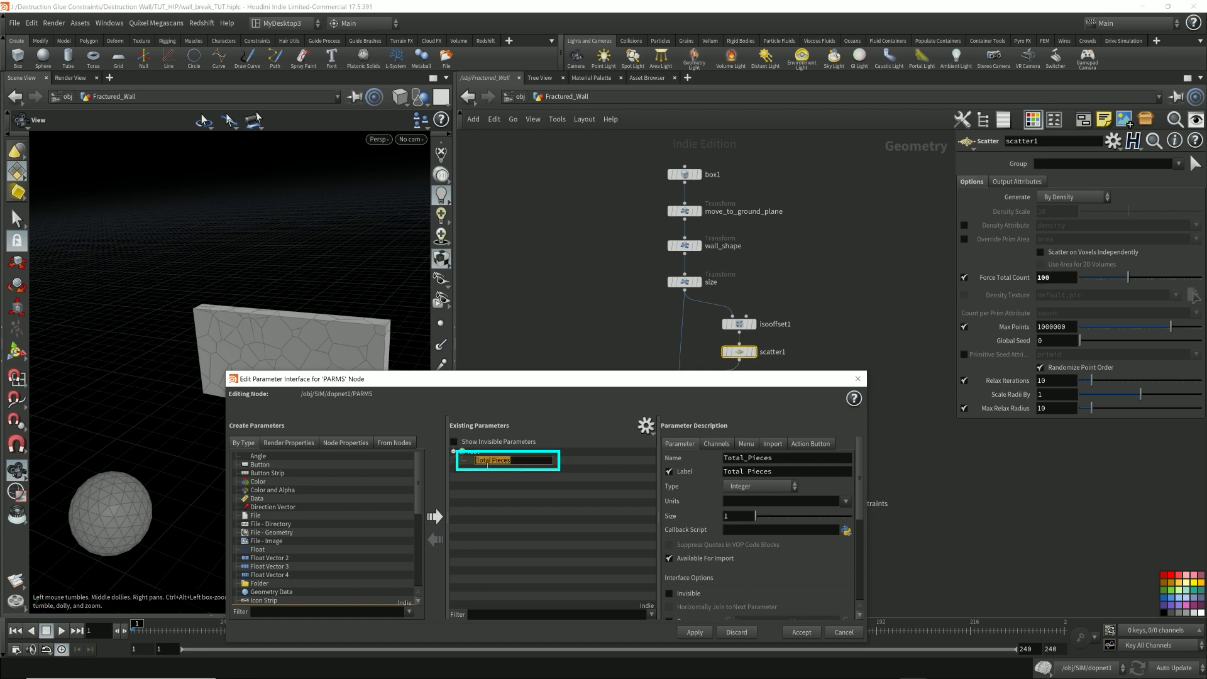
key(Return)
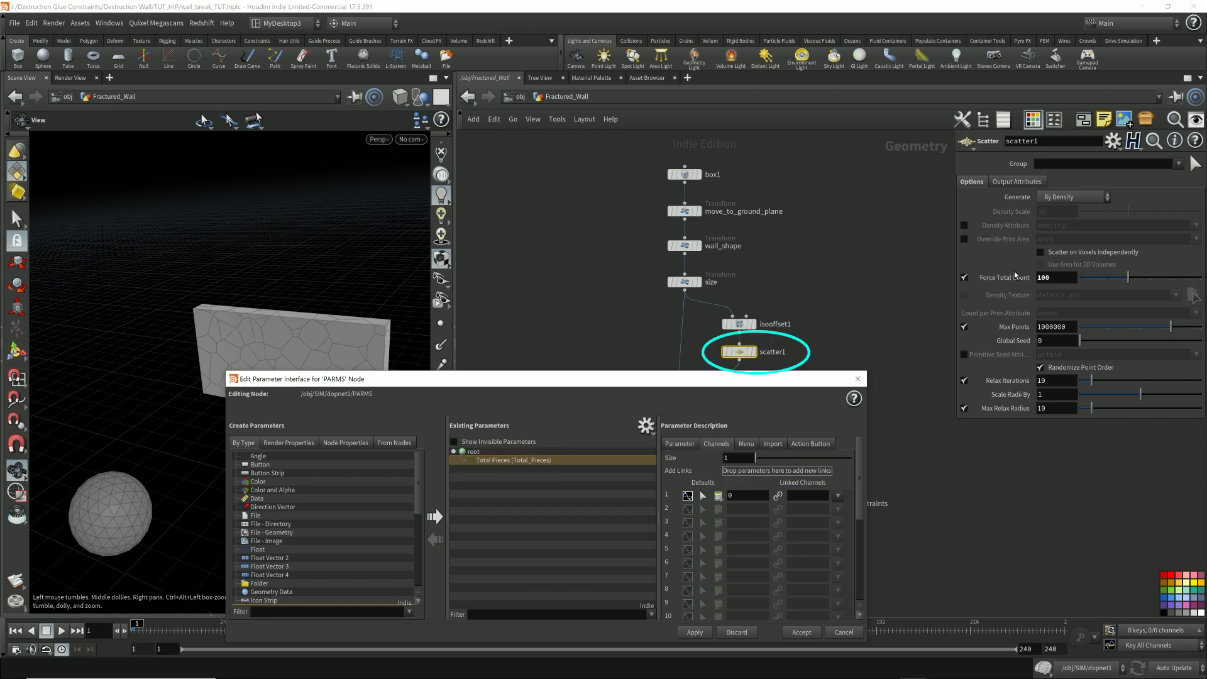
drag(777, 360, 721, 344)
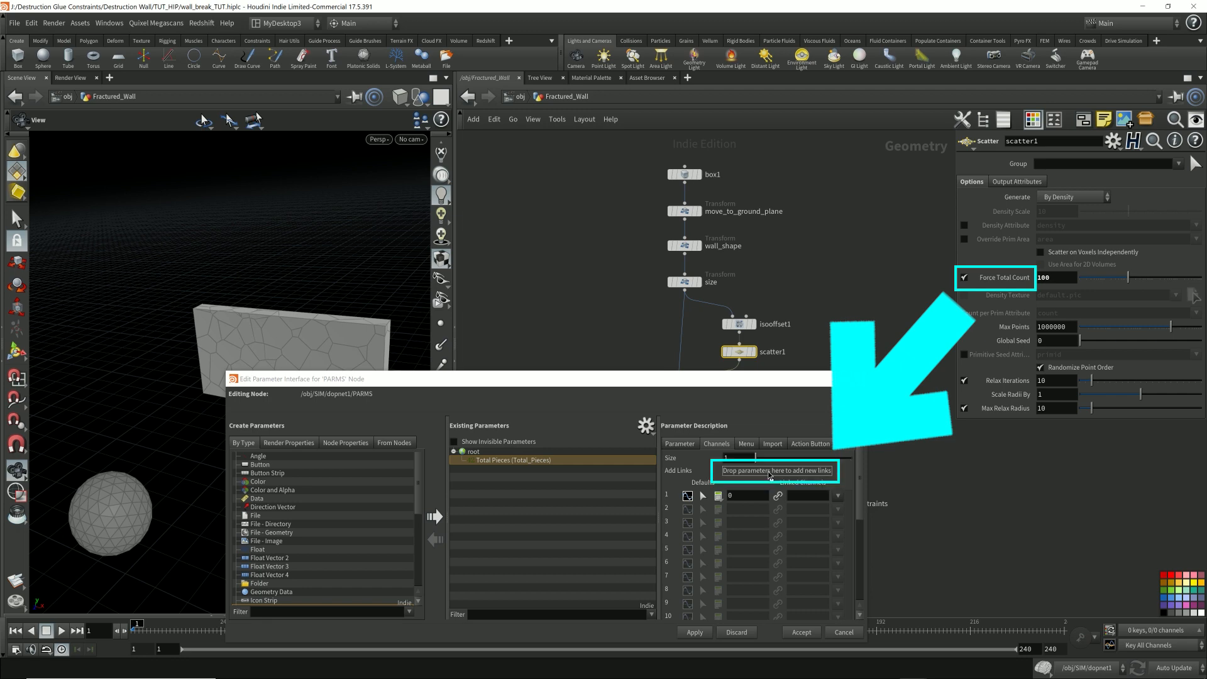
drag(769, 476, 846, 498)
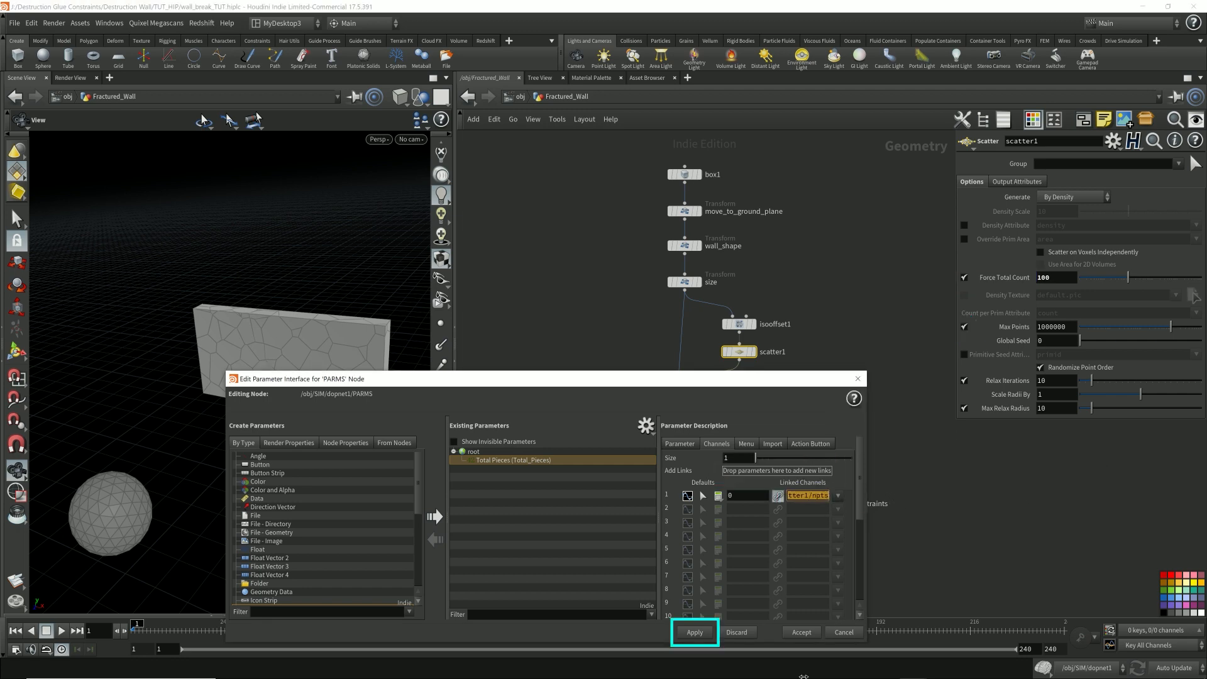
click(694, 632)
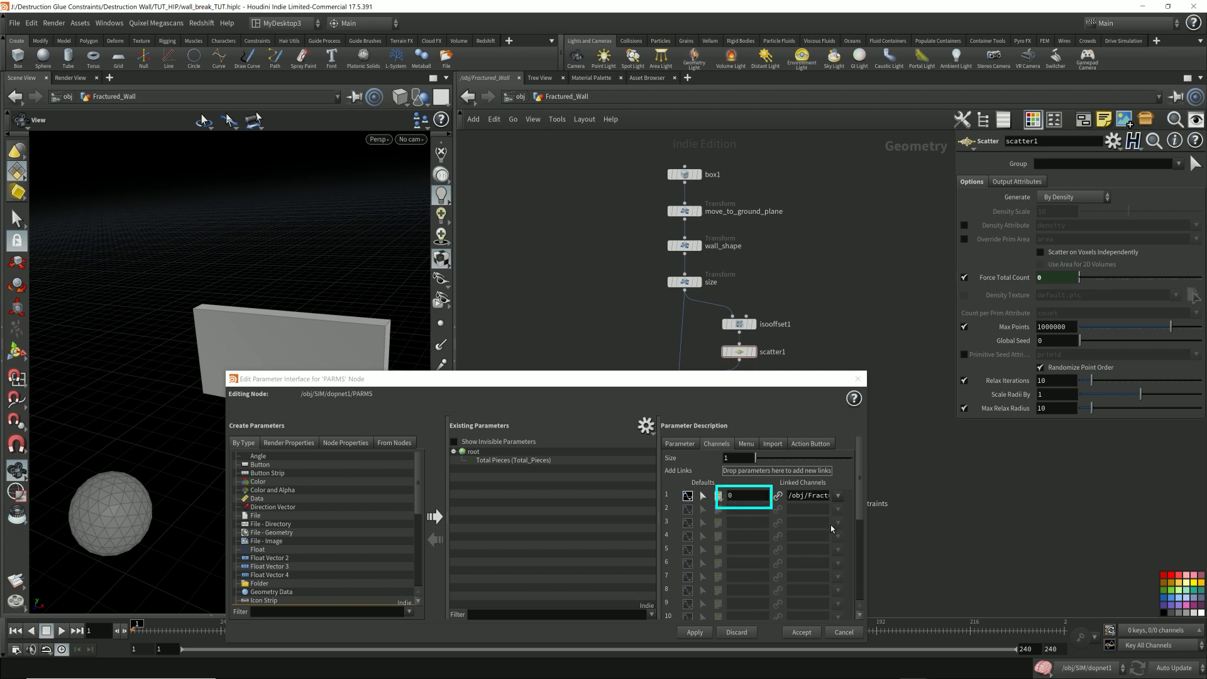
click(801, 631)
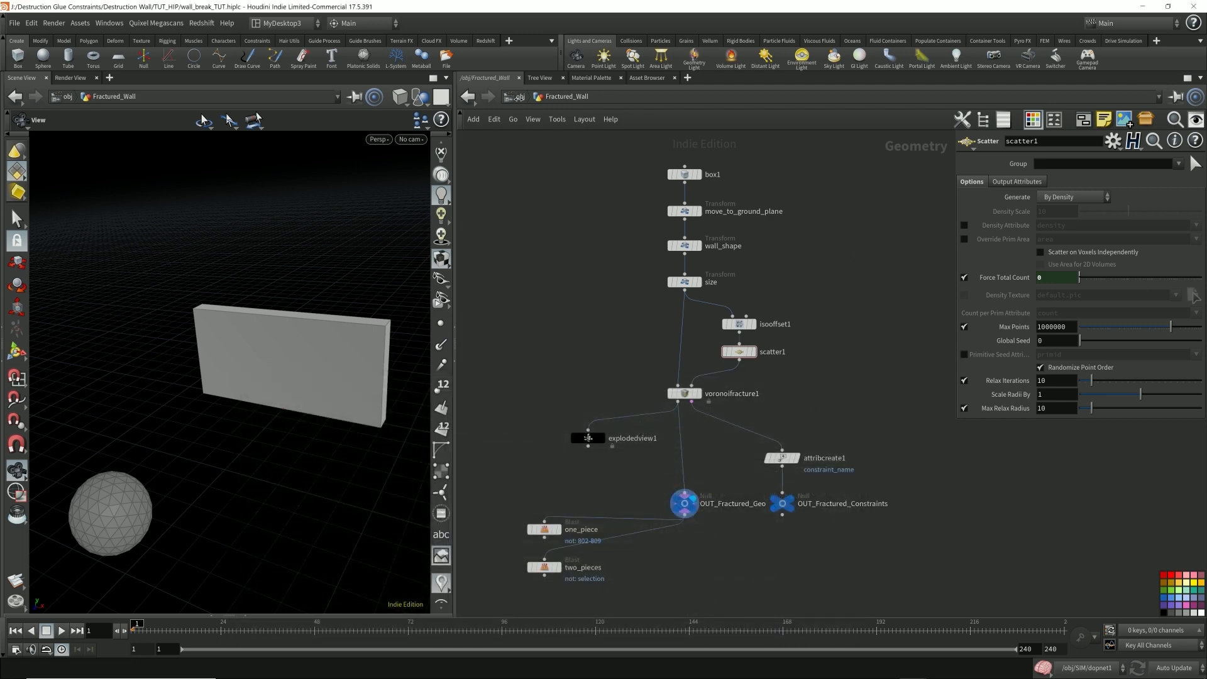
Return to the dopnet1 network inside SIM and set Total Pieces on the PARMS node to 200.
key(u)
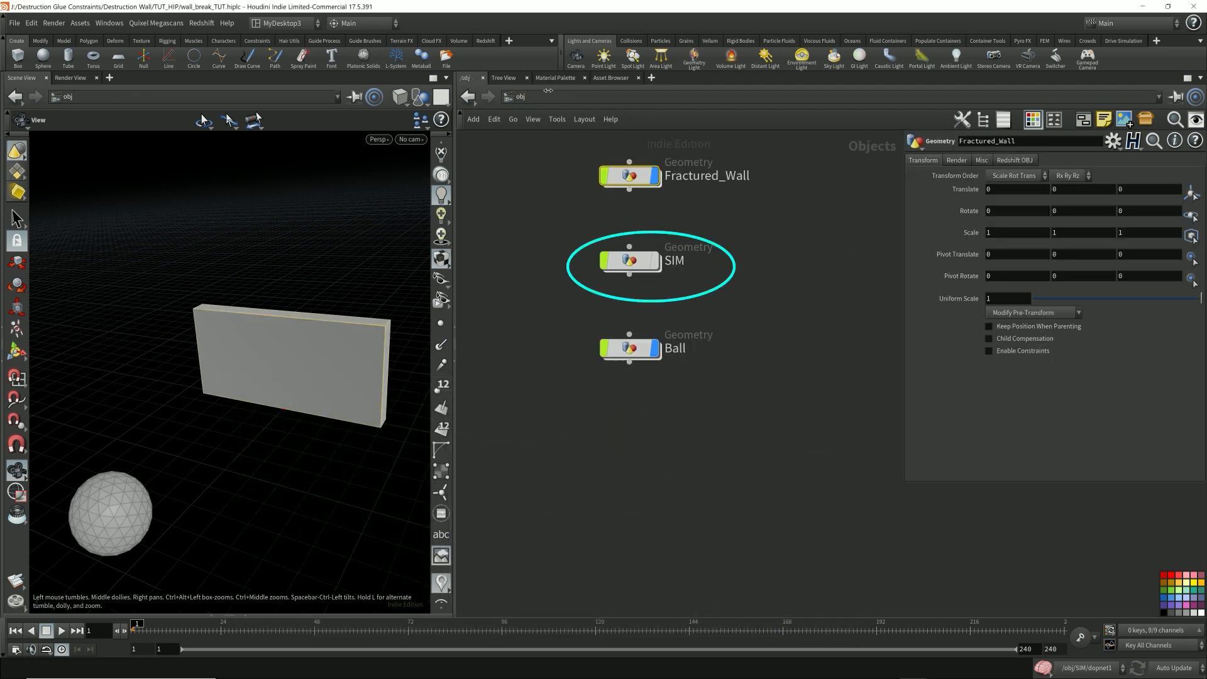
double_click(634, 267)
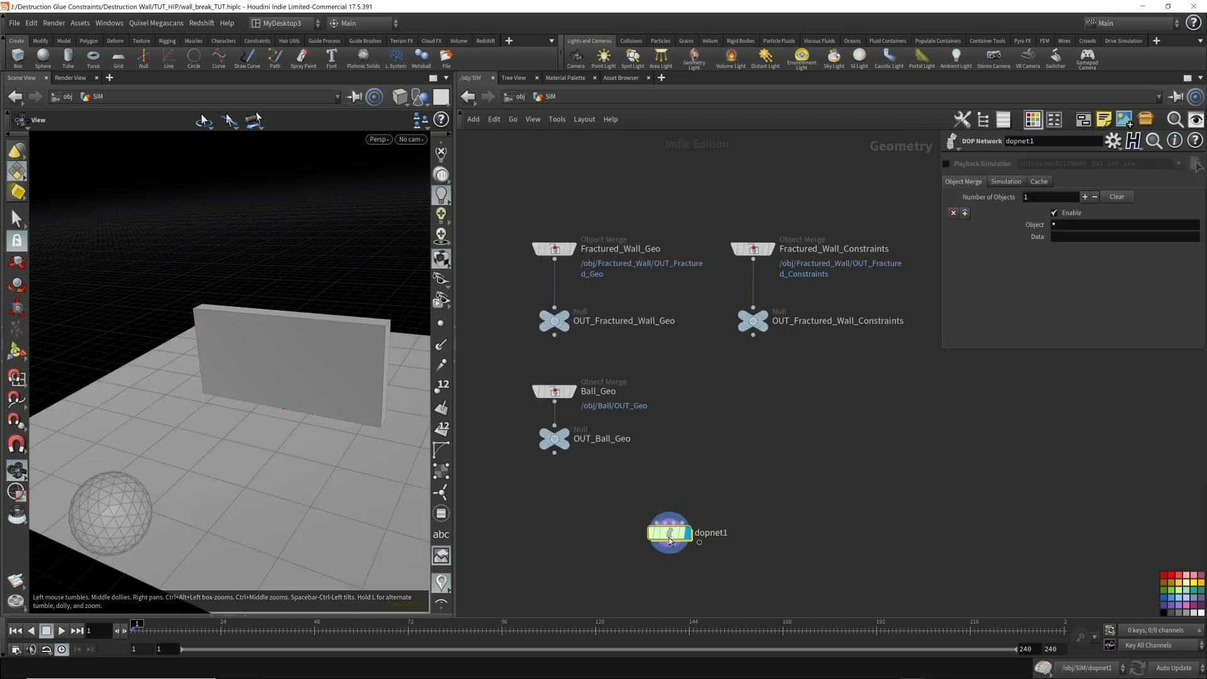
double_click(659, 532)
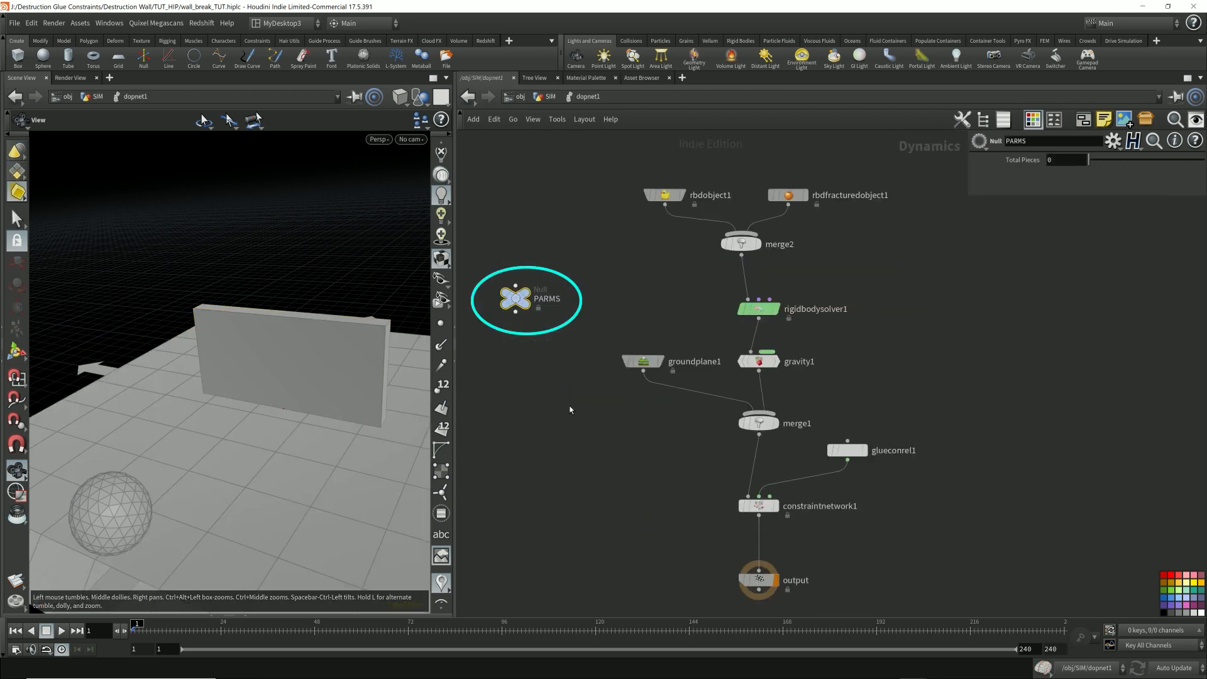
click(1063, 159)
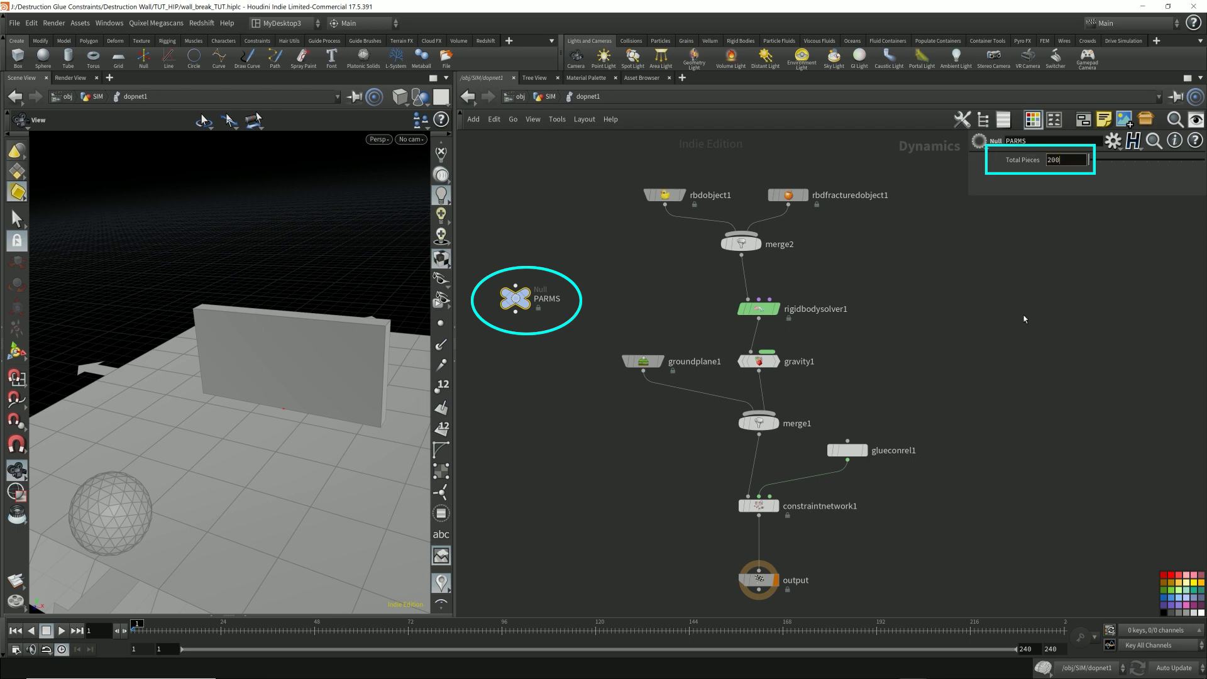
text(200)
key(Return)
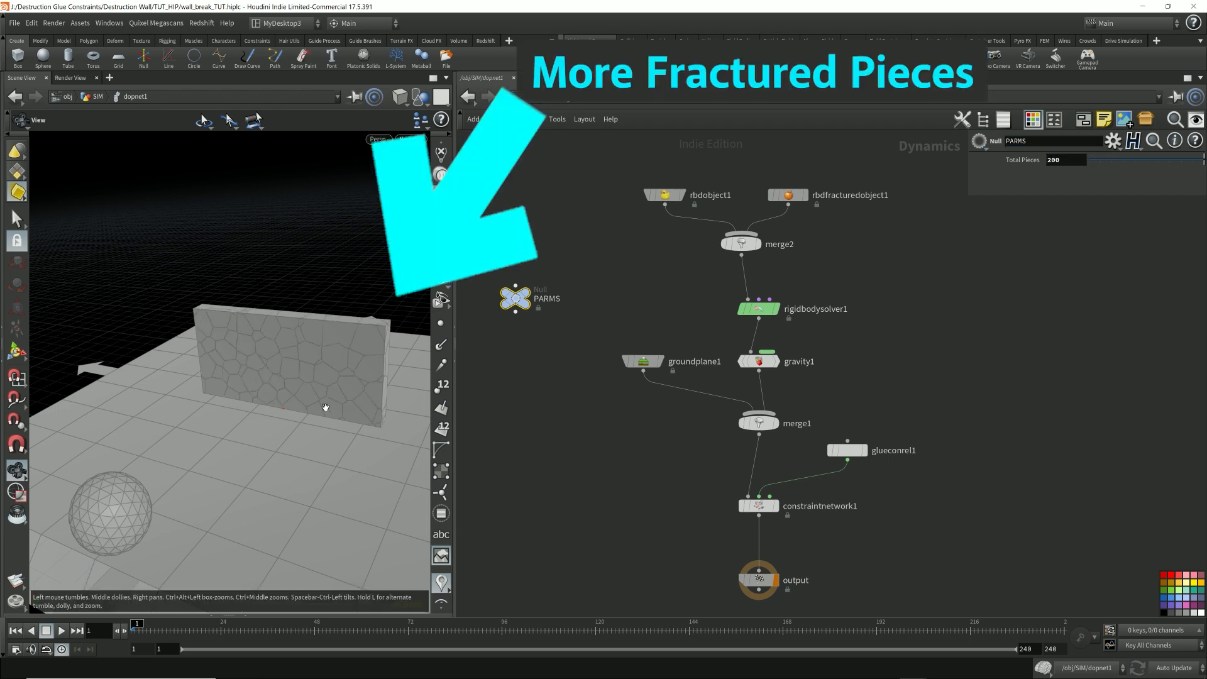
Open the PARMS node's parameters in a floating window and place it over the 3D viewport above the wall.
mouse_move(521, 303)
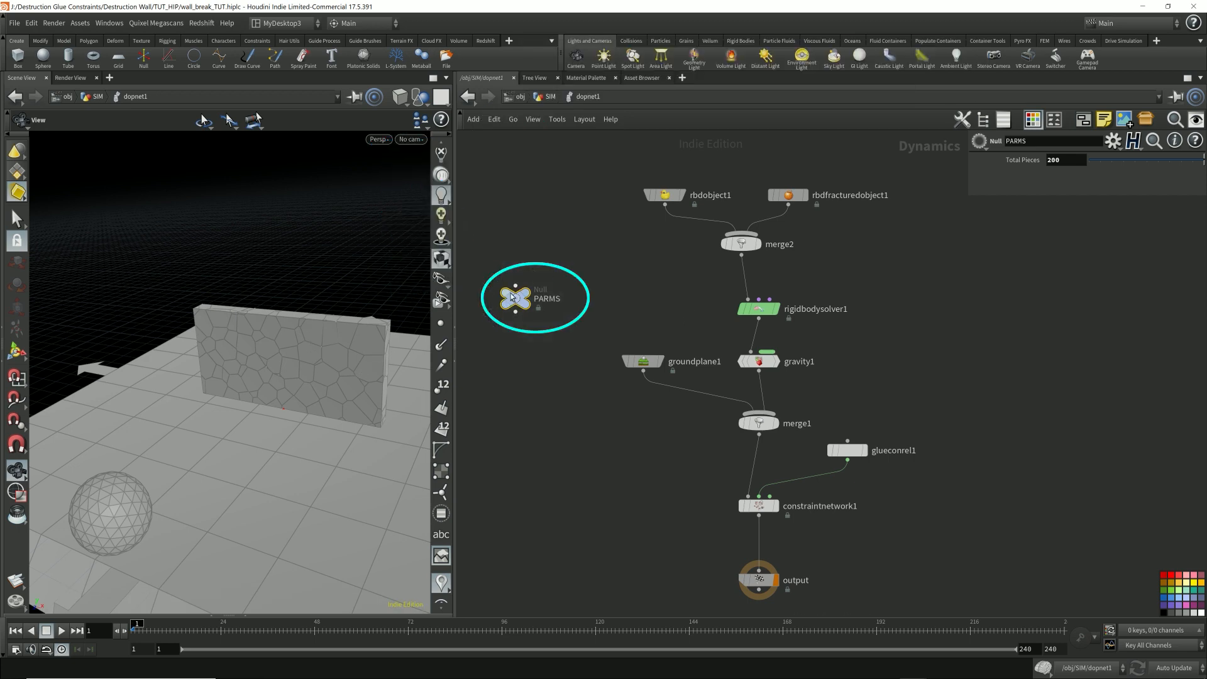
right_click(512, 298)
mouse_move(555, 352)
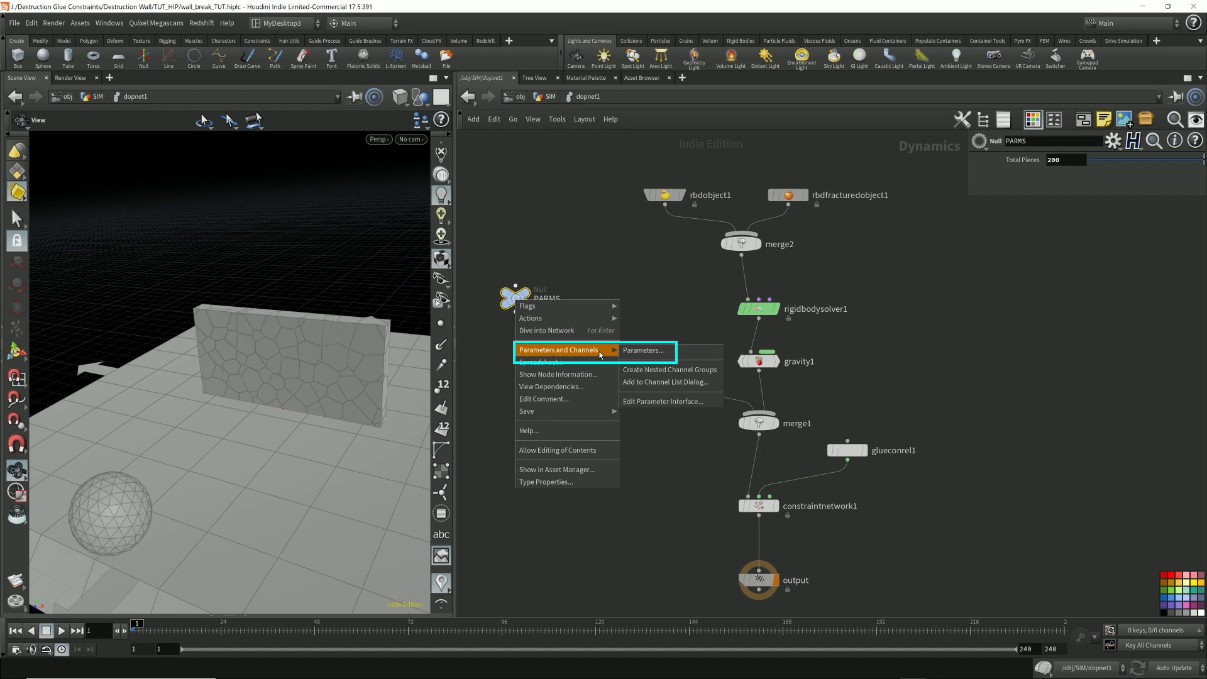
click(641, 350)
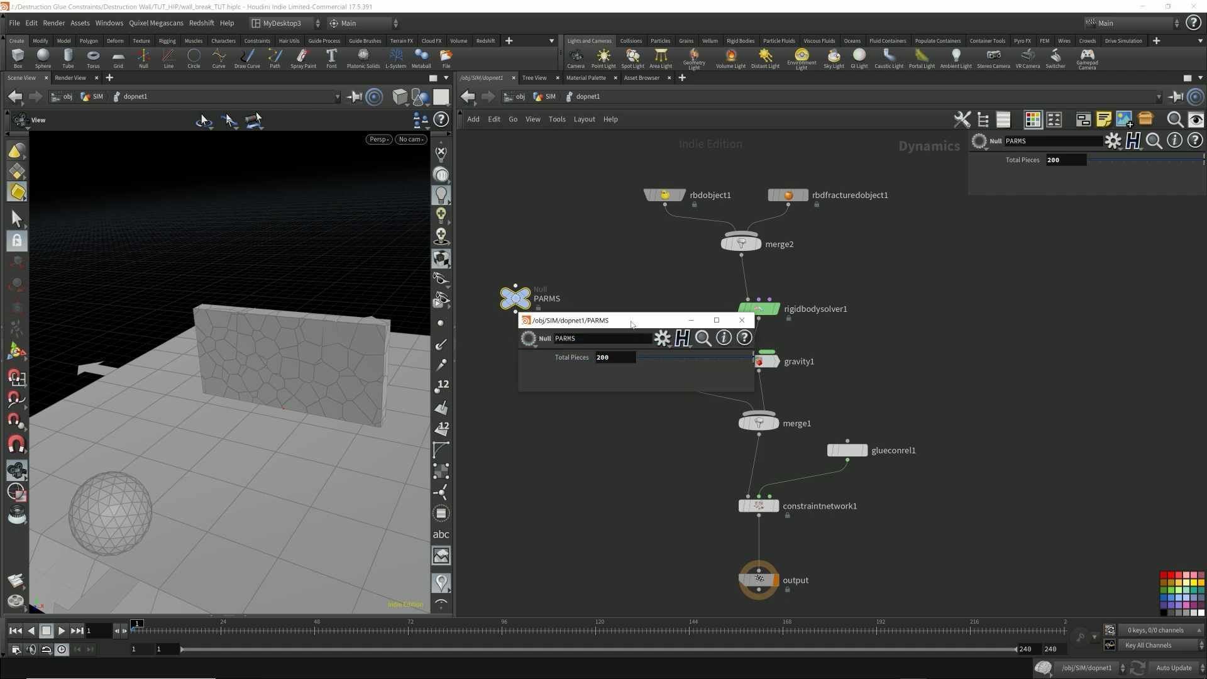
drag(631, 324, 198, 172)
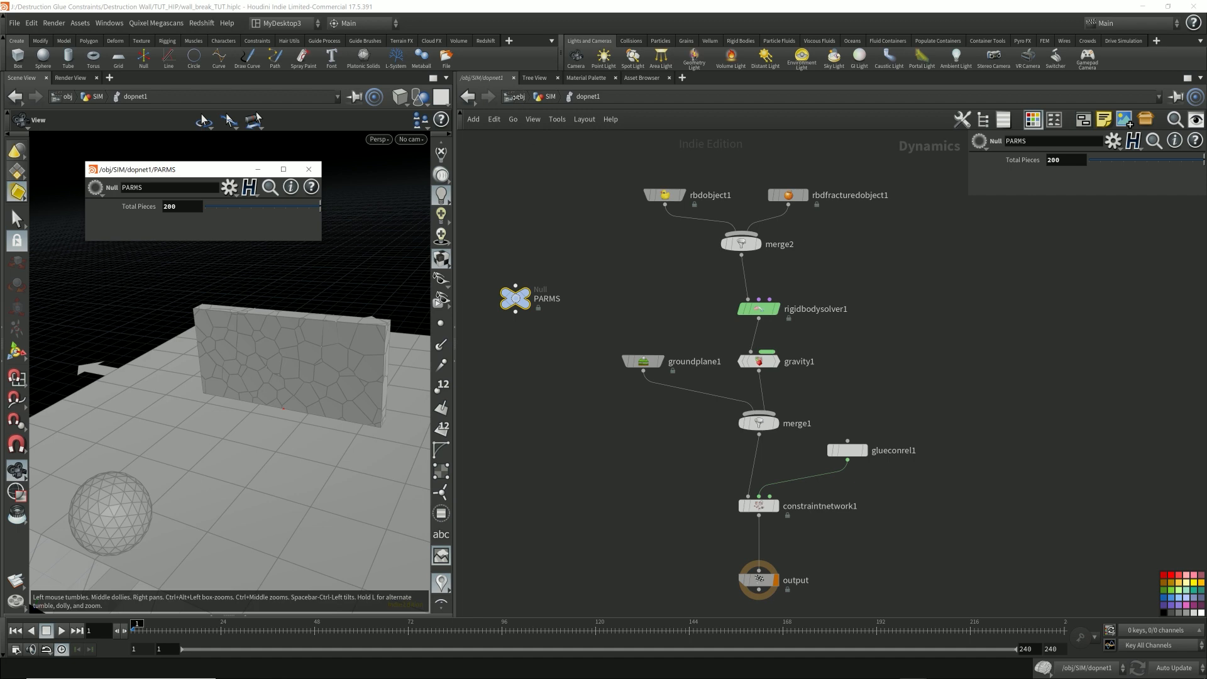
Enter the Fractured_Wall network from the object level and color the scatter1 node green.
click(516, 96)
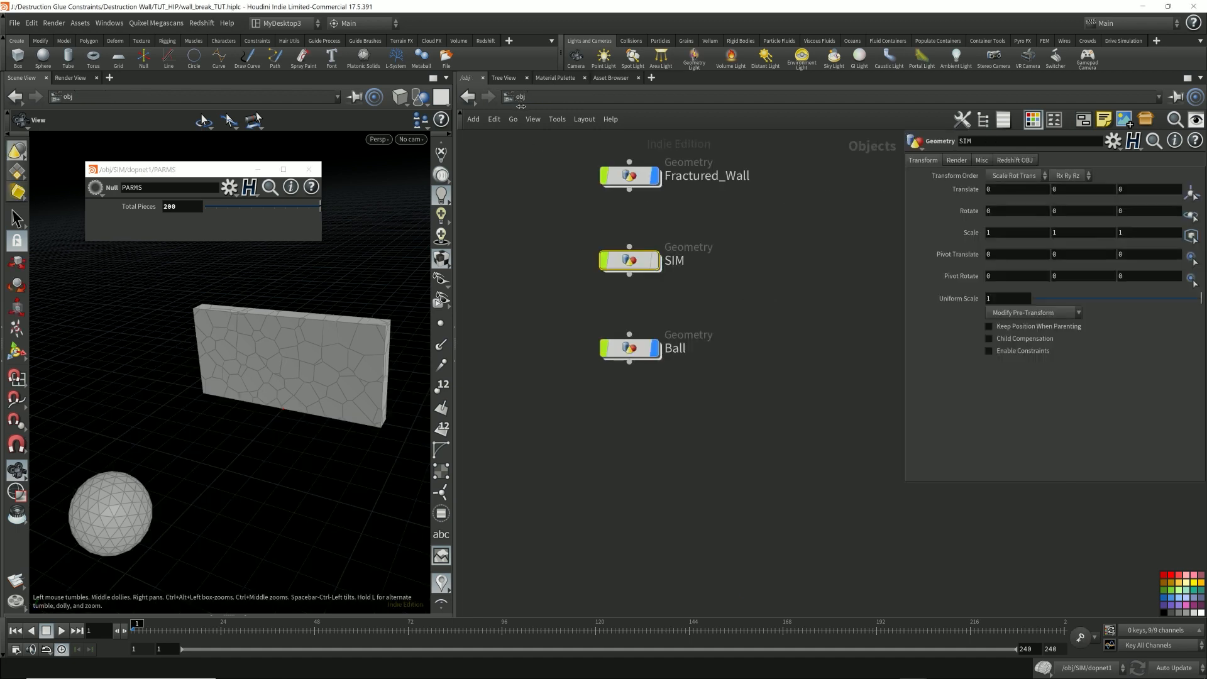
double_click(631, 179)
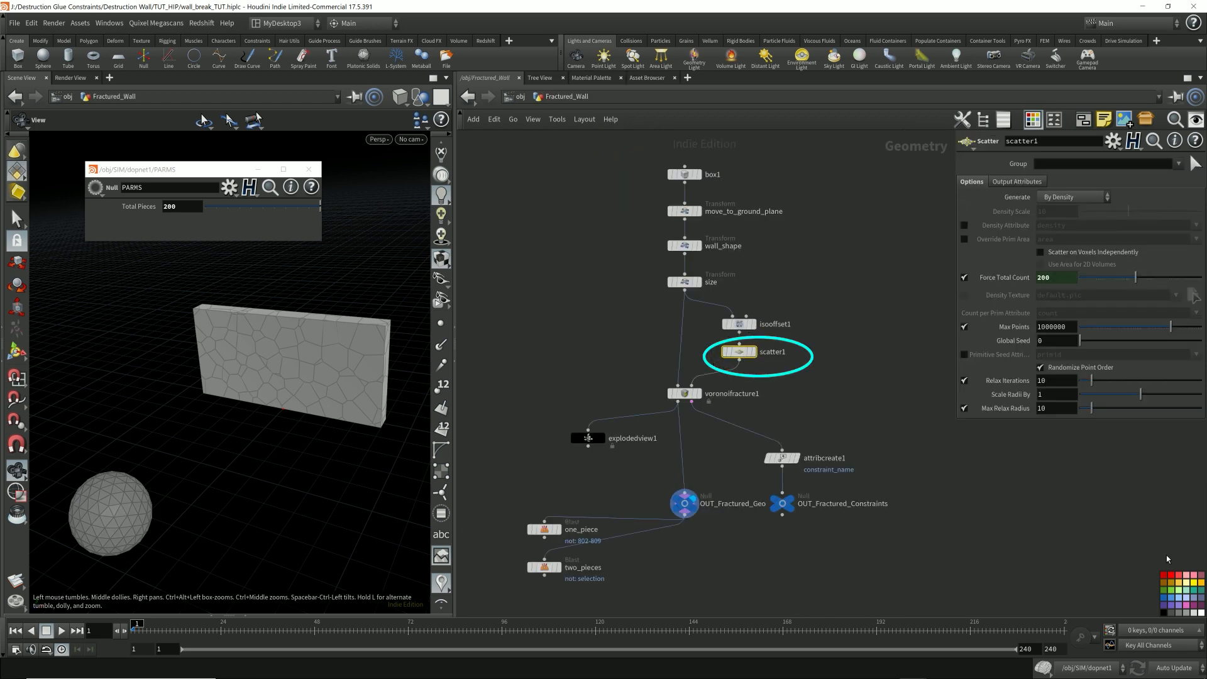
click(1172, 591)
drag(793, 371, 712, 343)
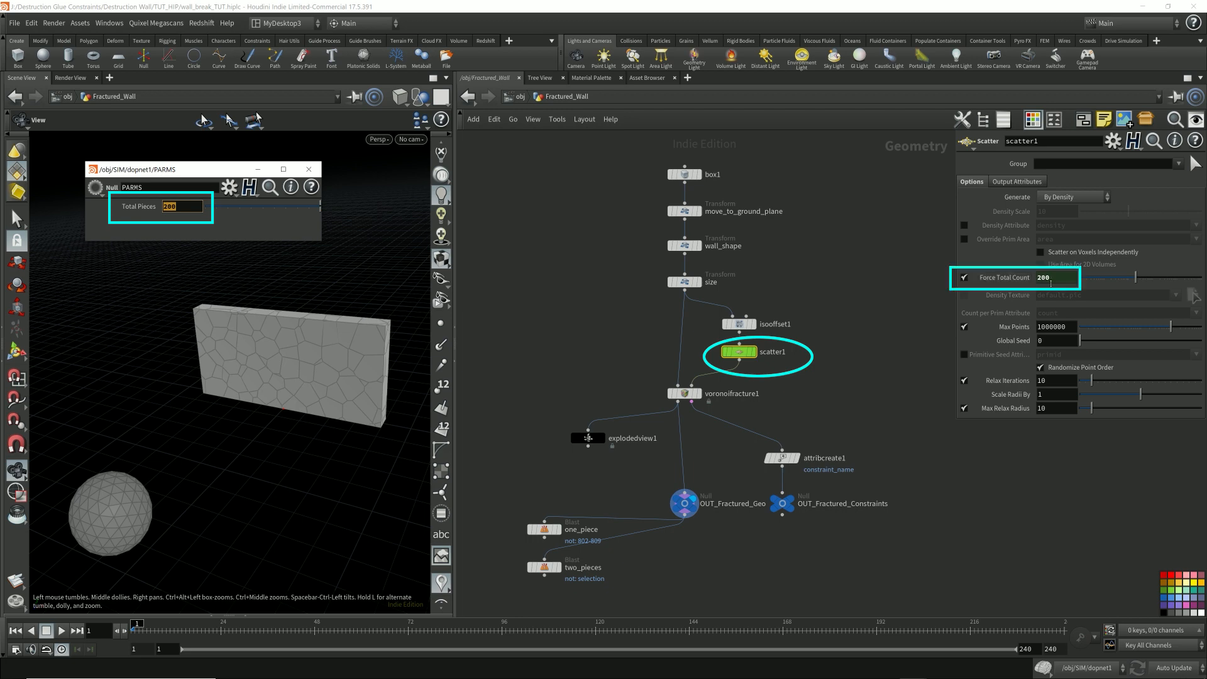
Set Total Pieces to 300 in the floating PARMS window and inspect the wall's fracture pattern.
click(191, 206)
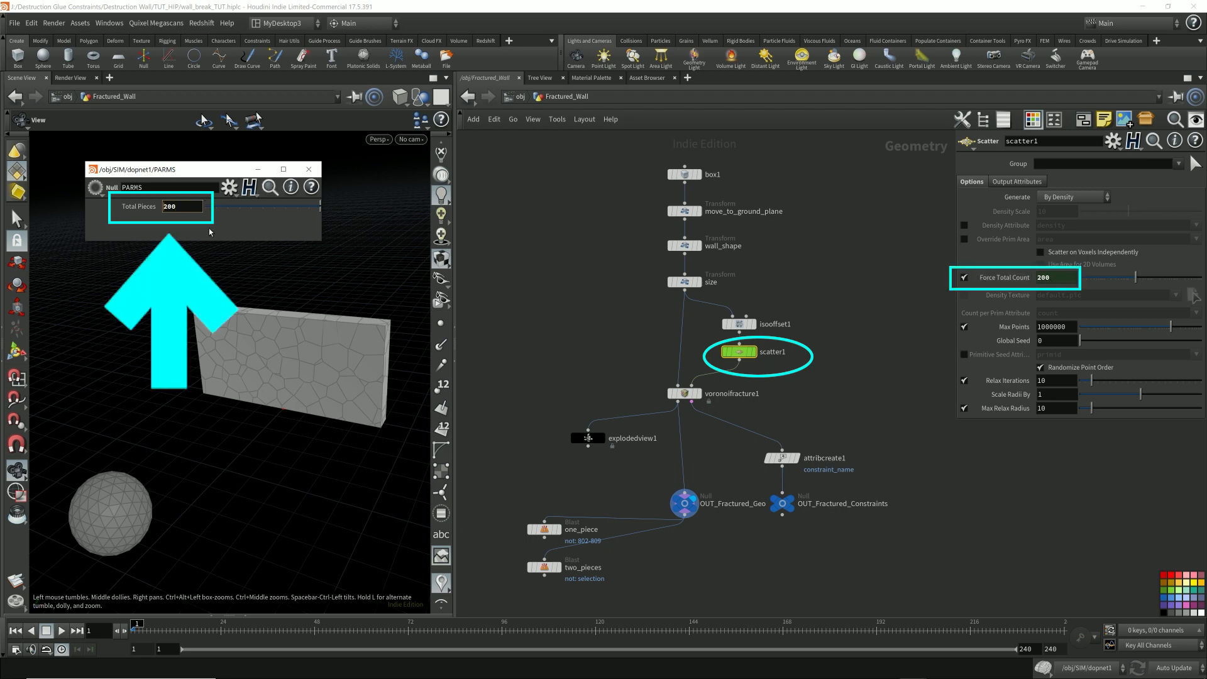
text(3)
key(Return)
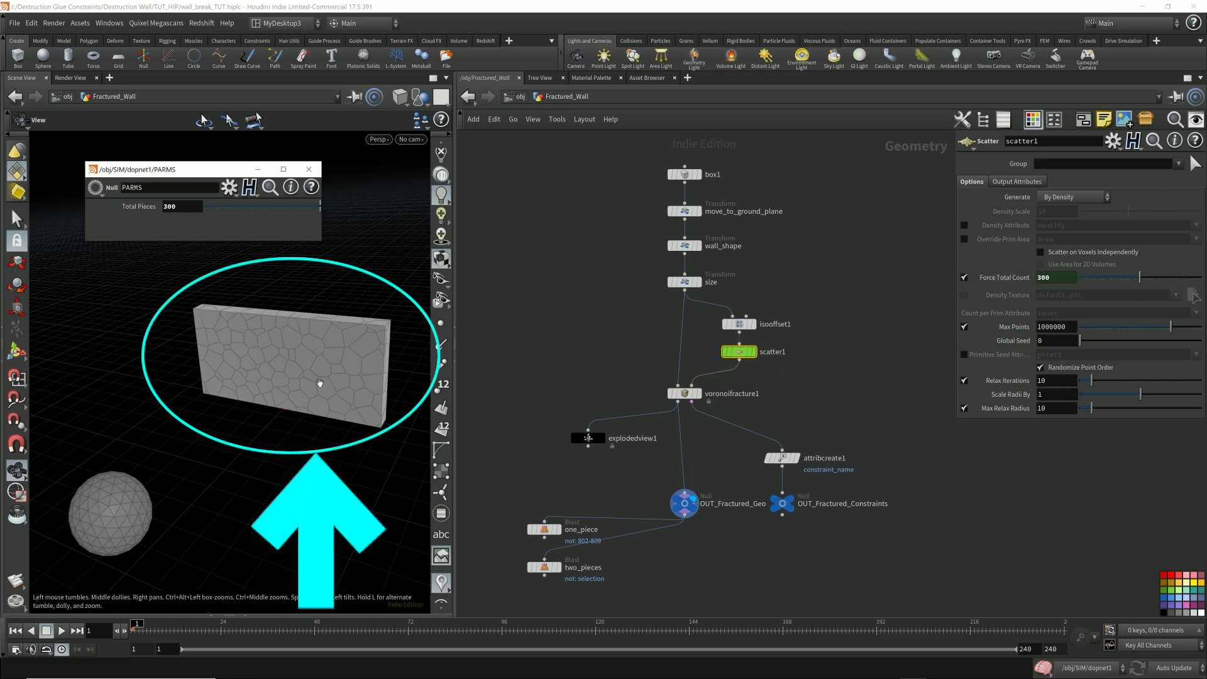
mouse_move(320, 358)
mouse_down()
mouse_move(261, 369)
mouse_move(314, 359)
mouse_up()
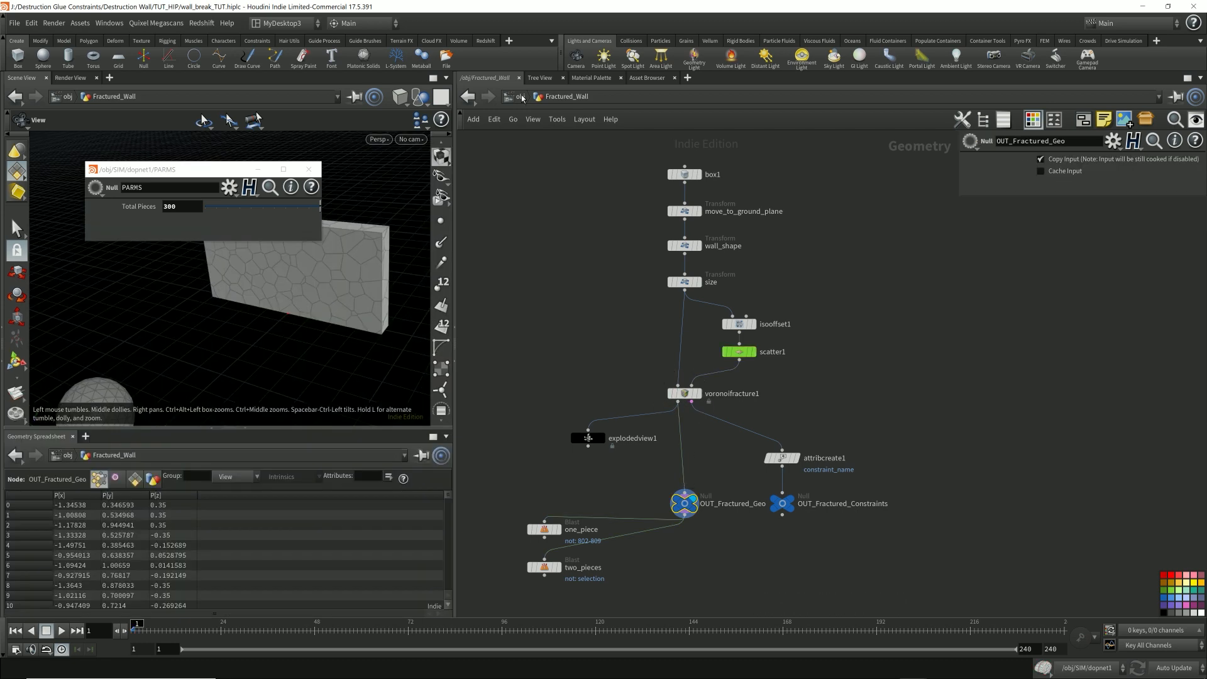
Go back through the object level into SIM's dopnet1, closing the floating PARMS window.
click(521, 96)
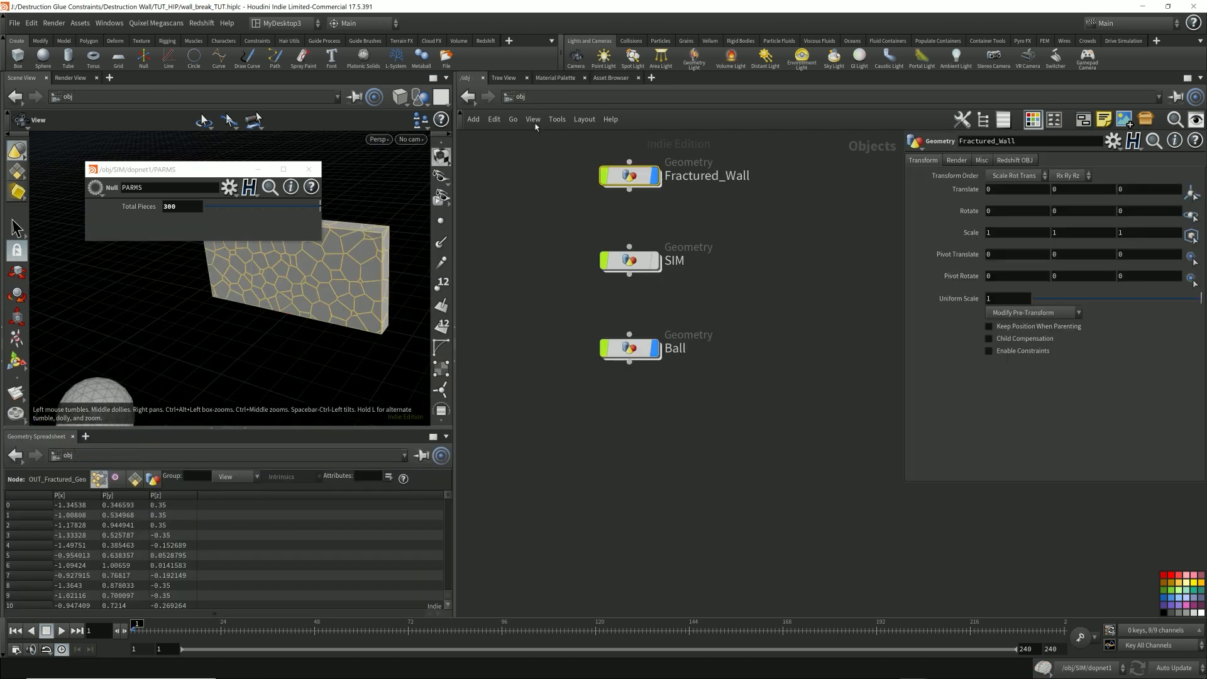
double_click(629, 261)
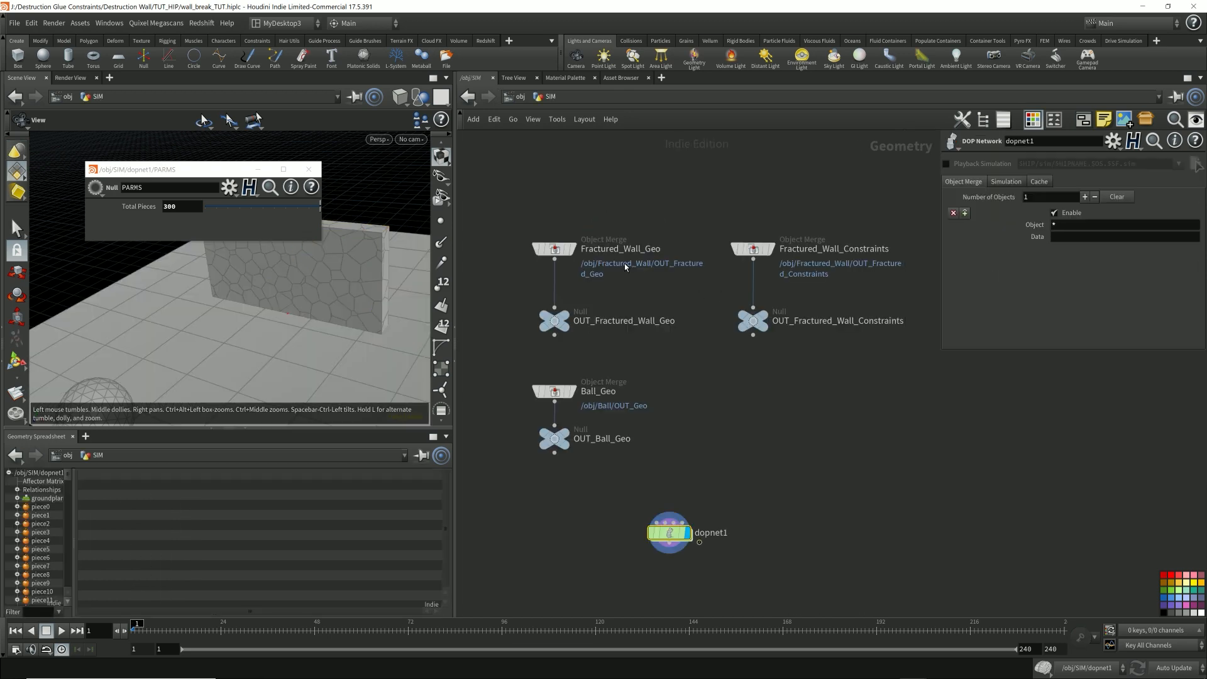
click(309, 169)
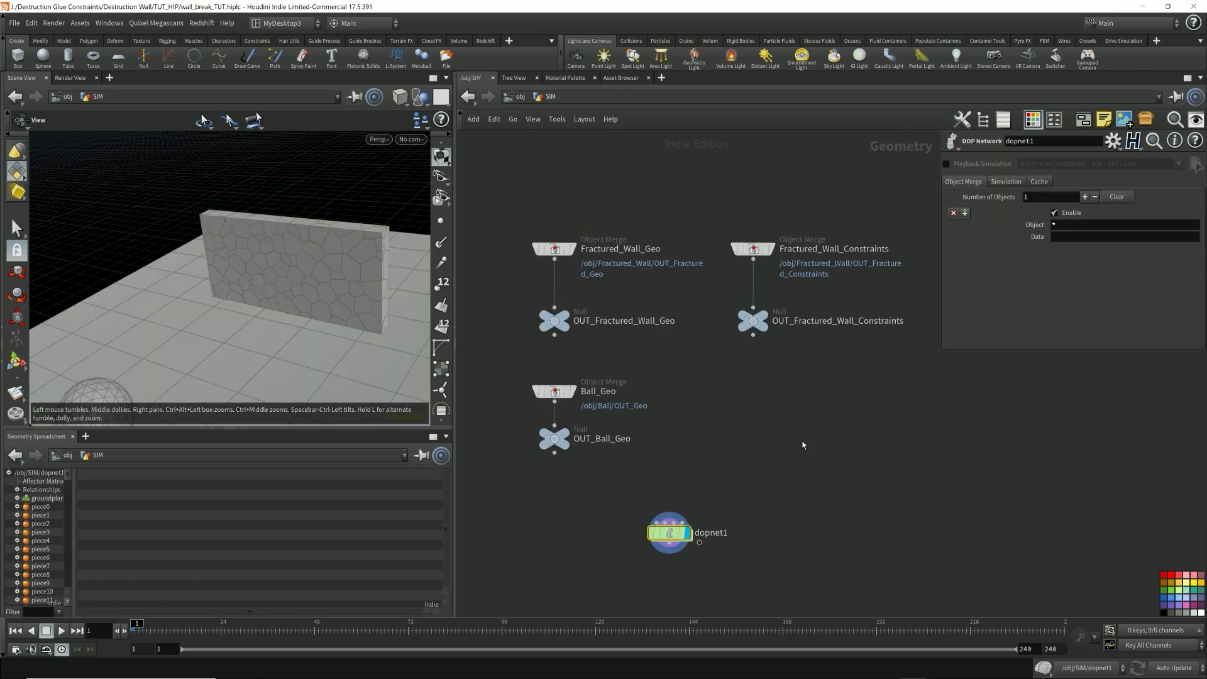
double_click(671, 529)
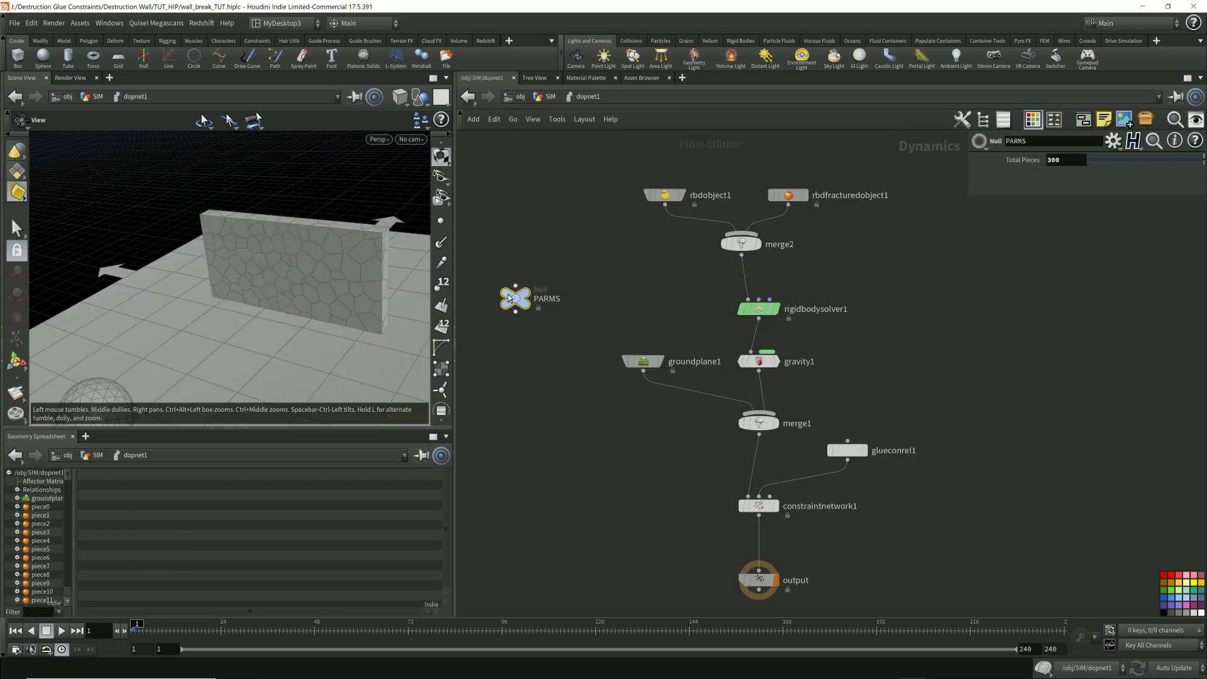
Place the PARMS node beside groundplane1, widen the network editor, and collapse the geometry spreadsheet to enlarge the viewport.
drag(509, 298, 532, 361)
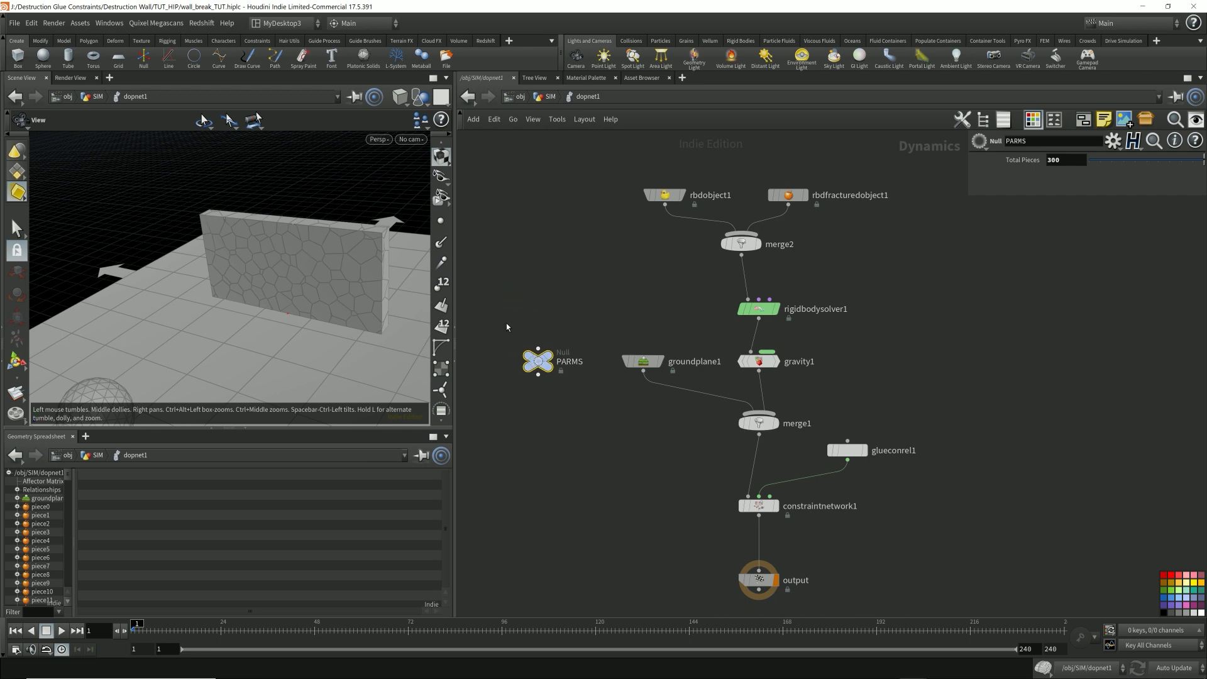
drag(457, 280, 380, 283)
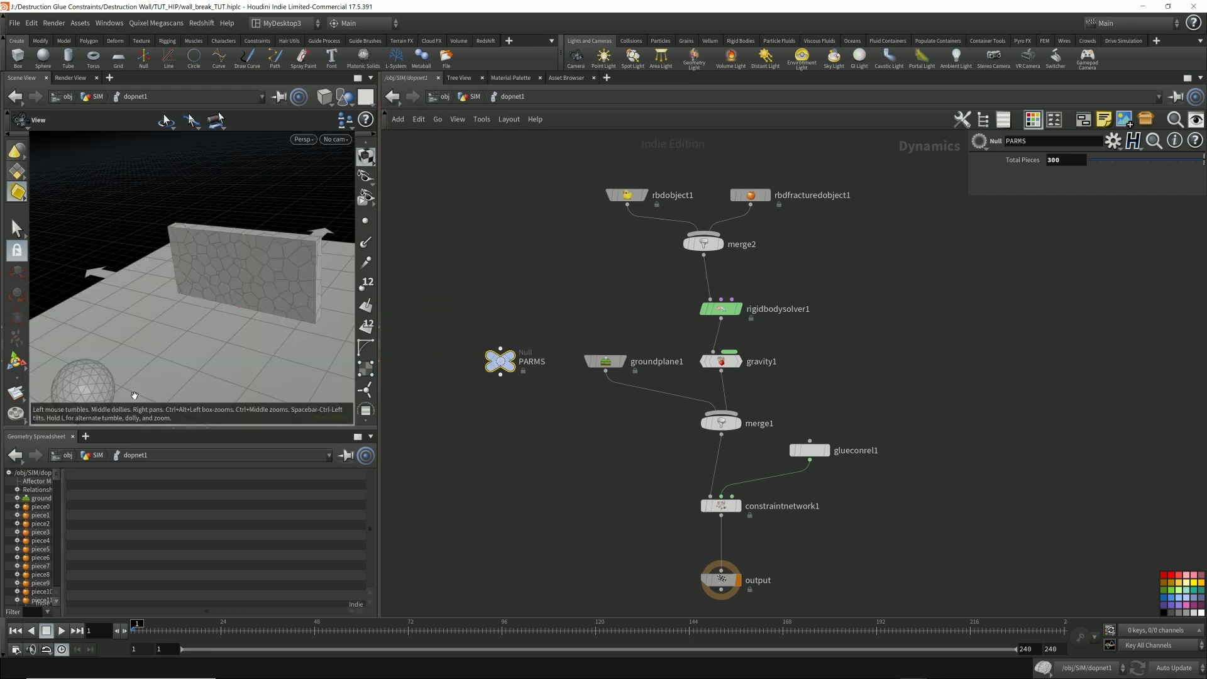
click(204, 428)
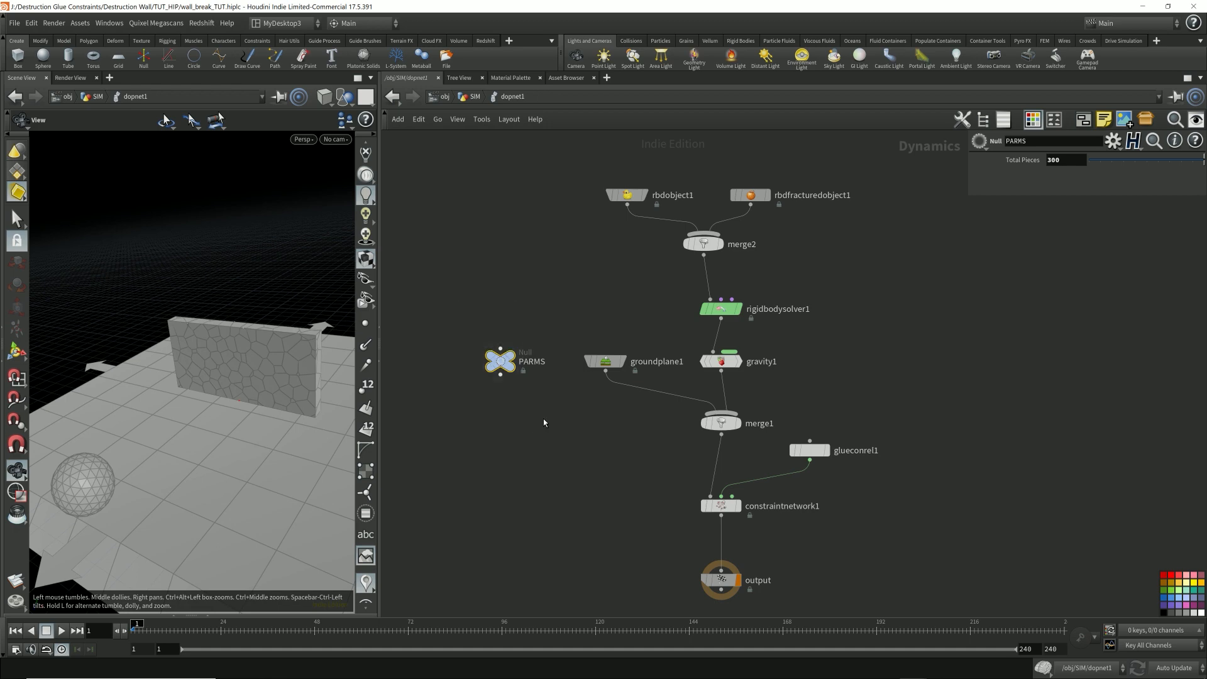
drag(283, 350, 290, 307)
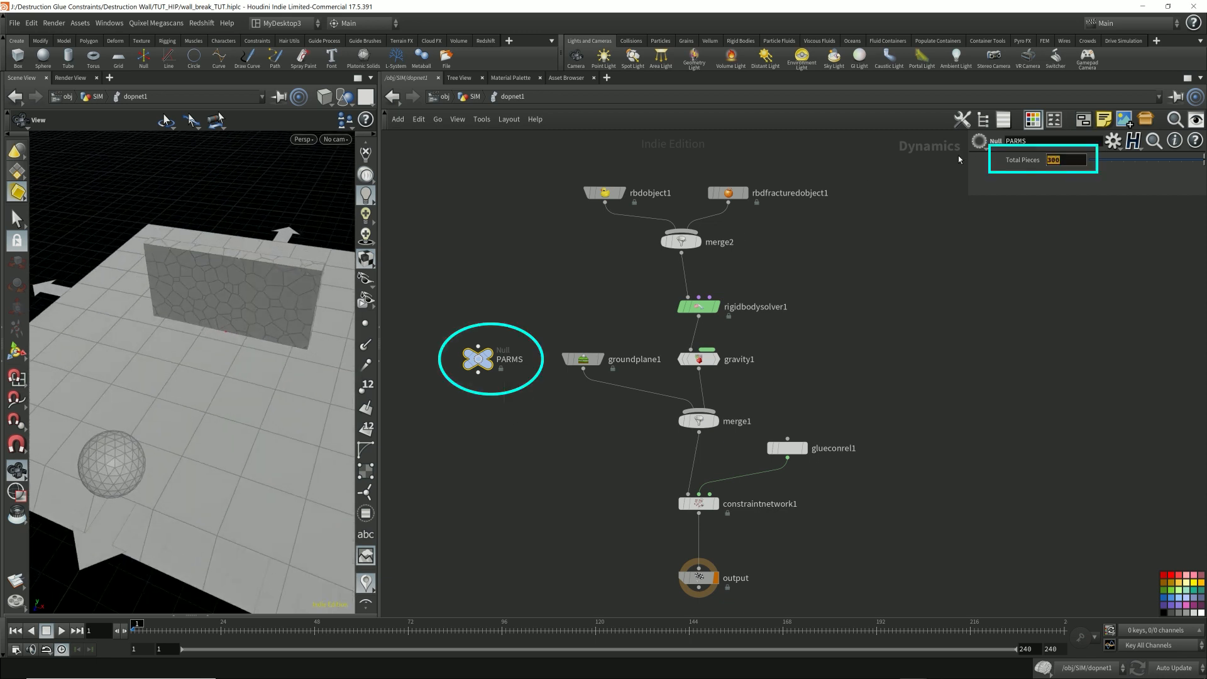
Set Total Pieces on the PARMS node to 500 and then raise it to 700.
text(500)
key(Return)
click(1065, 162)
text(700)
key(Return)
Play the simulation to about frame 73 and inspect the impact area and remaining glue constraints in wireframe.
key(Up)
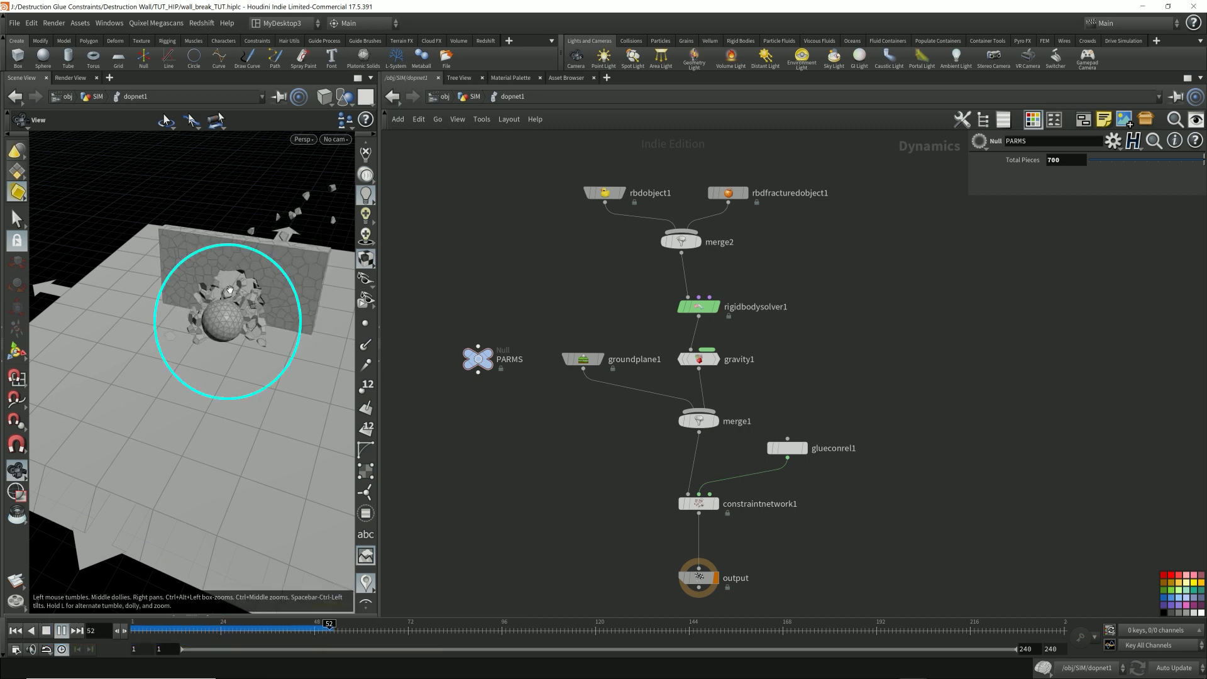
middle_drag(312, 271, 430, 274)
mouse_move(326, 288)
mouse_down()
mouse_move(254, 277)
mouse_move(294, 225)
mouse_up()
key(w)
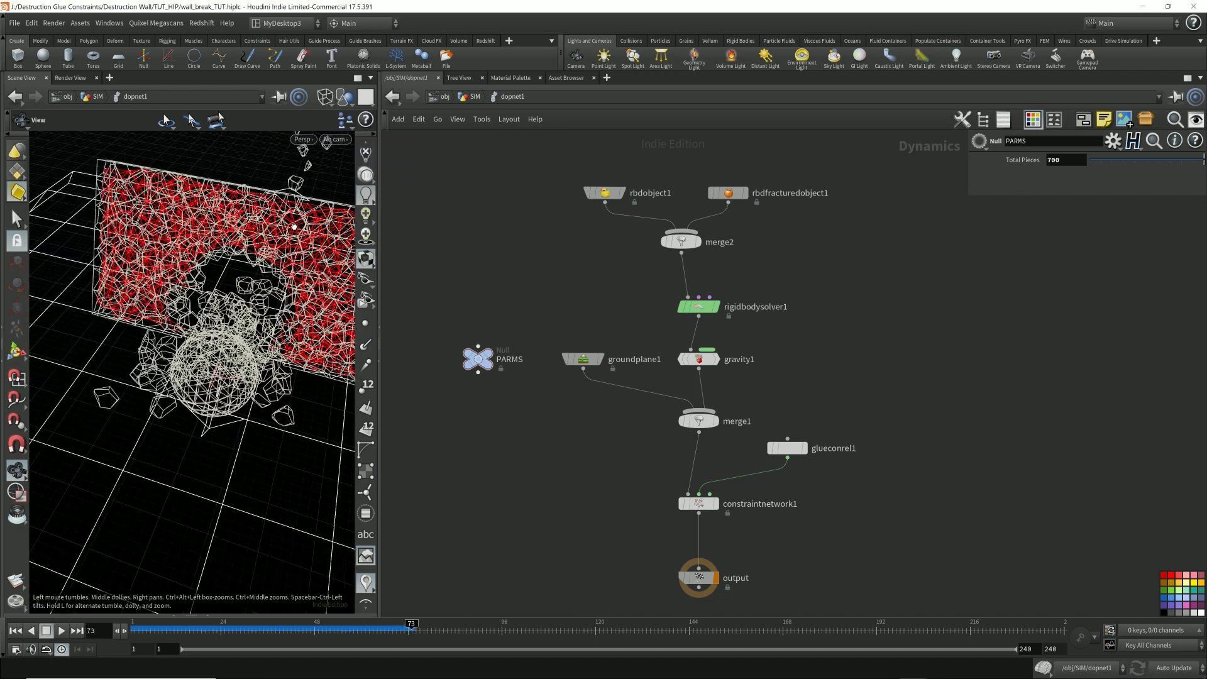
drag(188, 276, 234, 288)
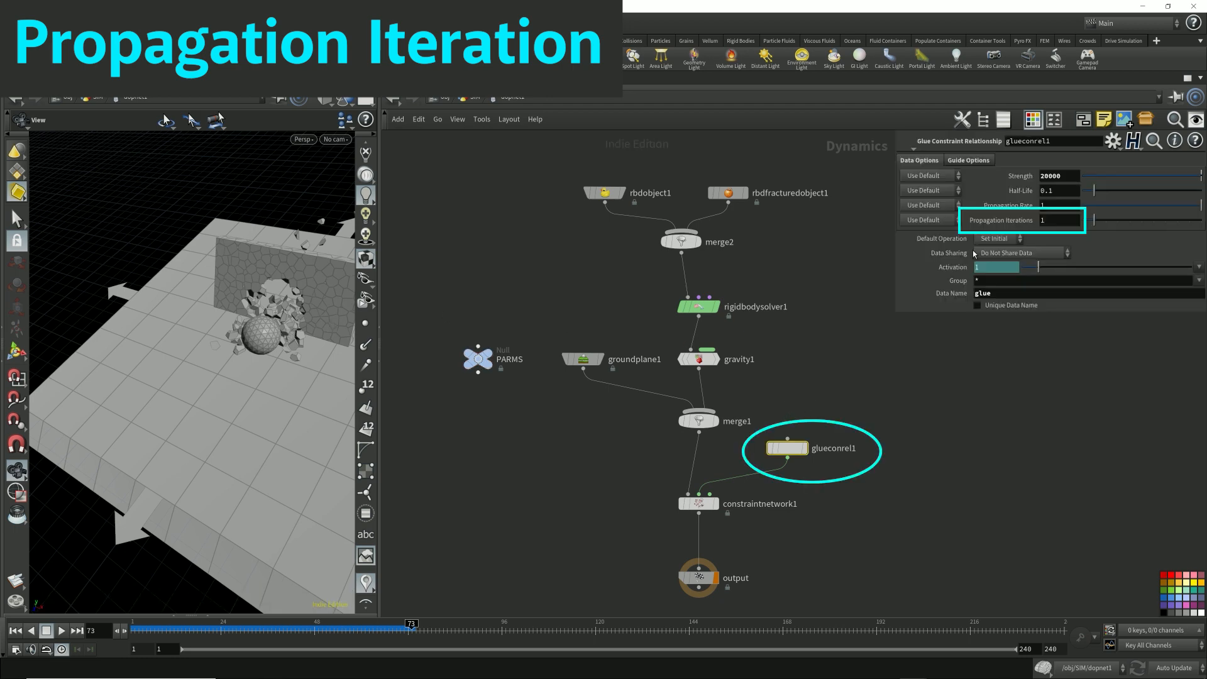
Set Propagation Iterations to 100 on glueconrel1 and switch the viewport to wireframe display.
mouse_move(1023, 226)
key(Return)
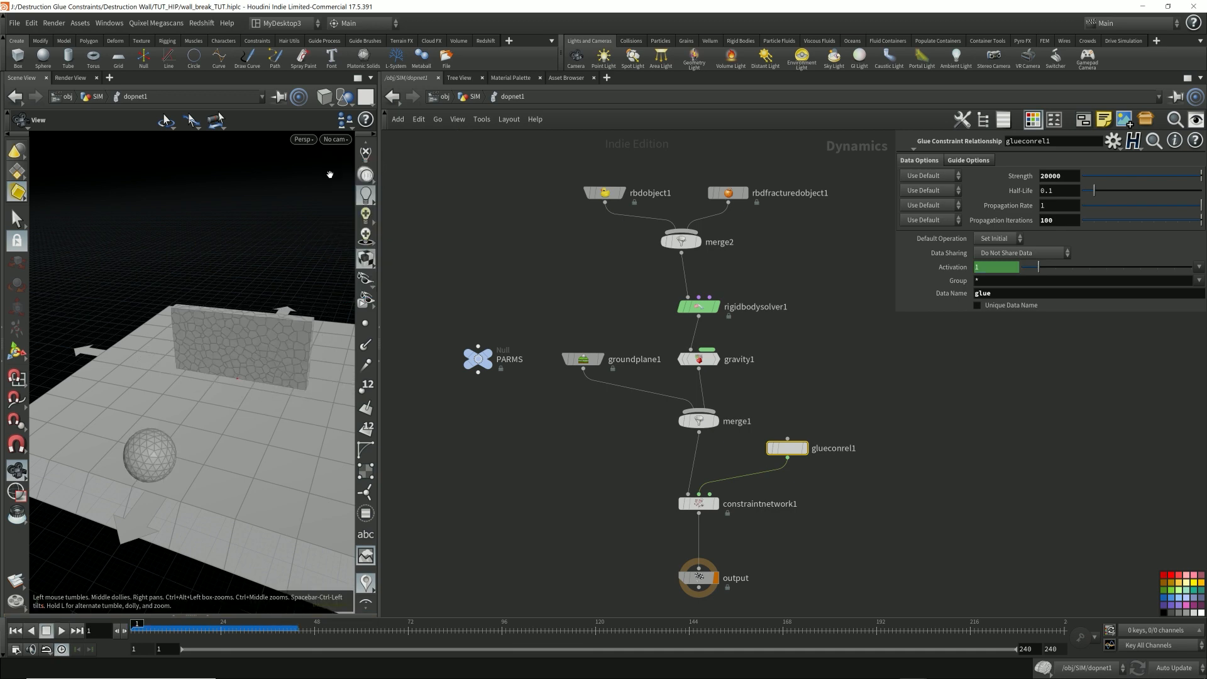
click(325, 96)
click(343, 142)
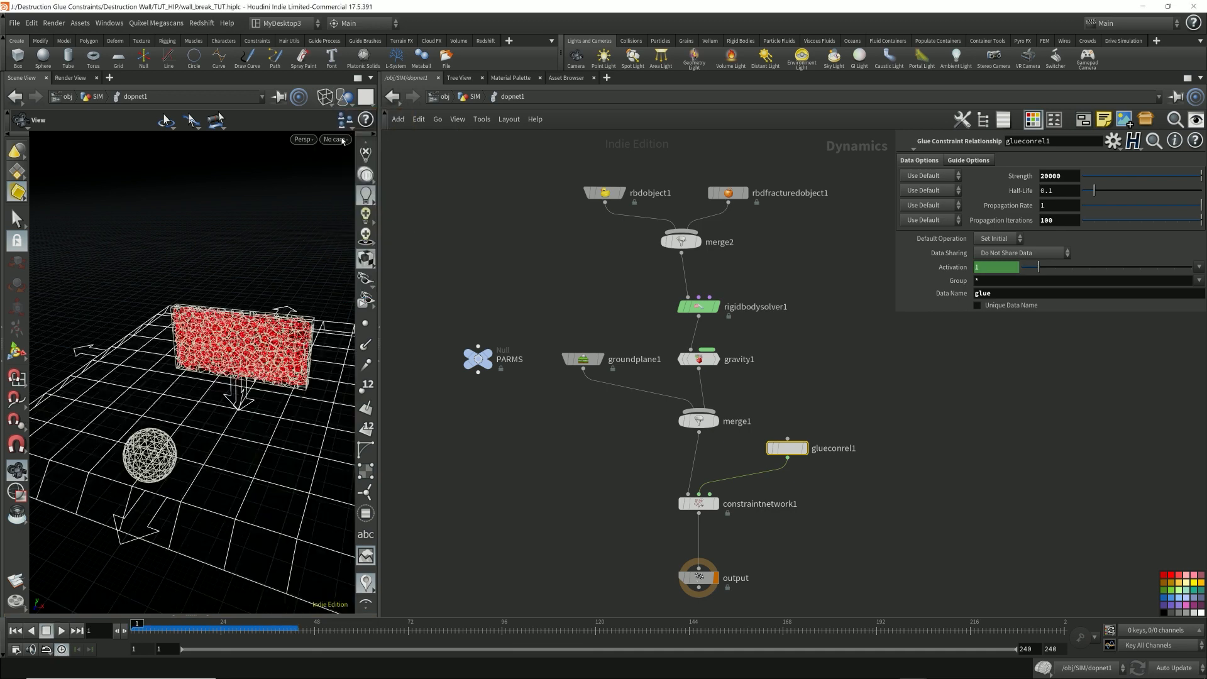
Play the simulation facing the wall and scrub back to frame 12 to examine how the glue constraints break.
mouse_move(279, 234)
mouse_down()
mouse_move(279, 311)
mouse_move(291, 296)
mouse_up()
key(Up)
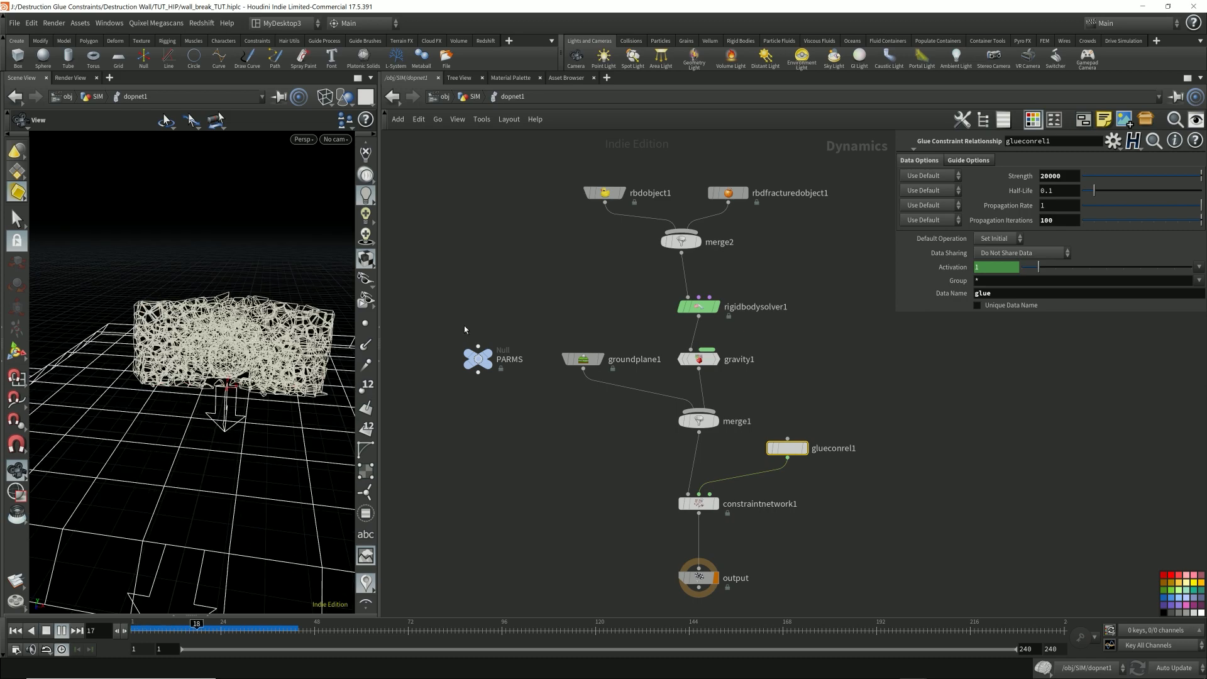
key(Up)
click(190, 628)
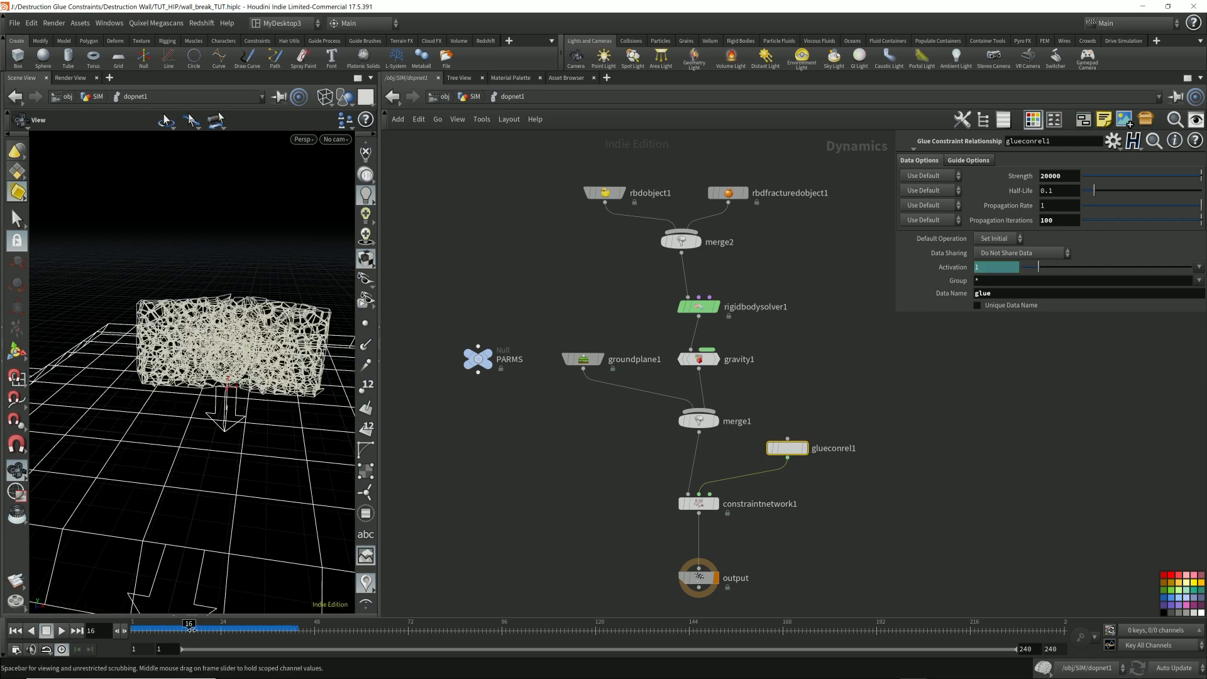
drag(190, 628, 167, 630)
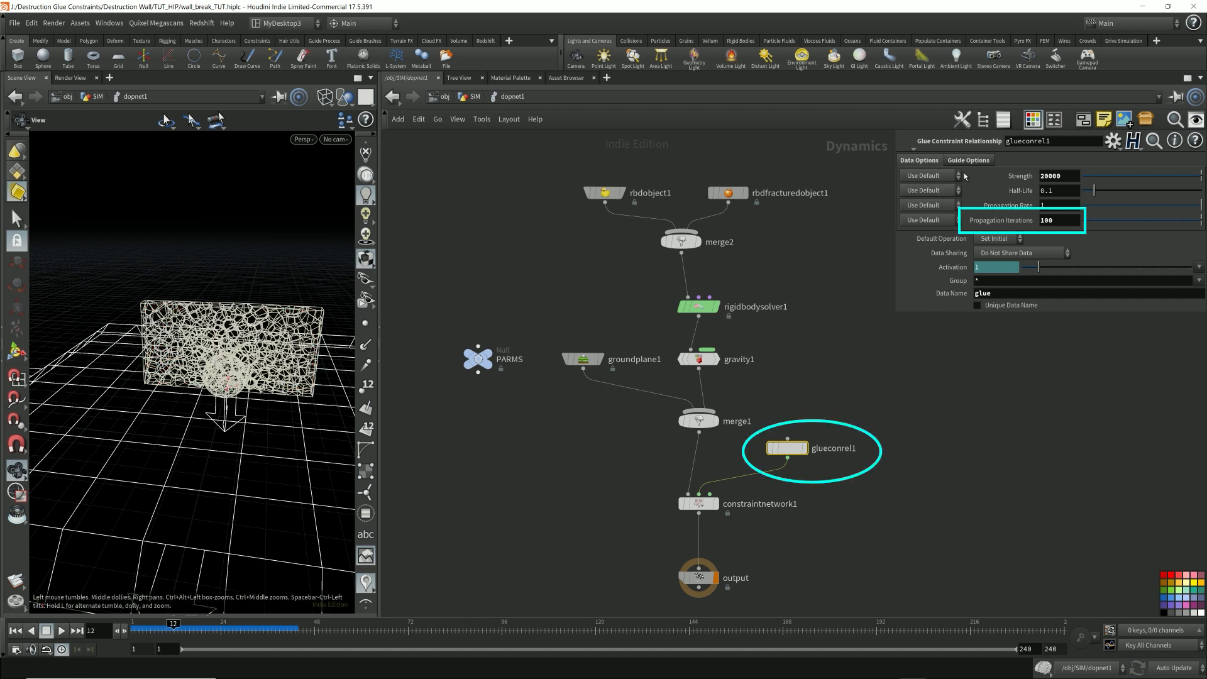
Set Propagation Iterations on glueconrel1 to 10 and replay the simulation from frame 1 to frame 31.
click(1063, 222)
key(Return)
click(15, 630)
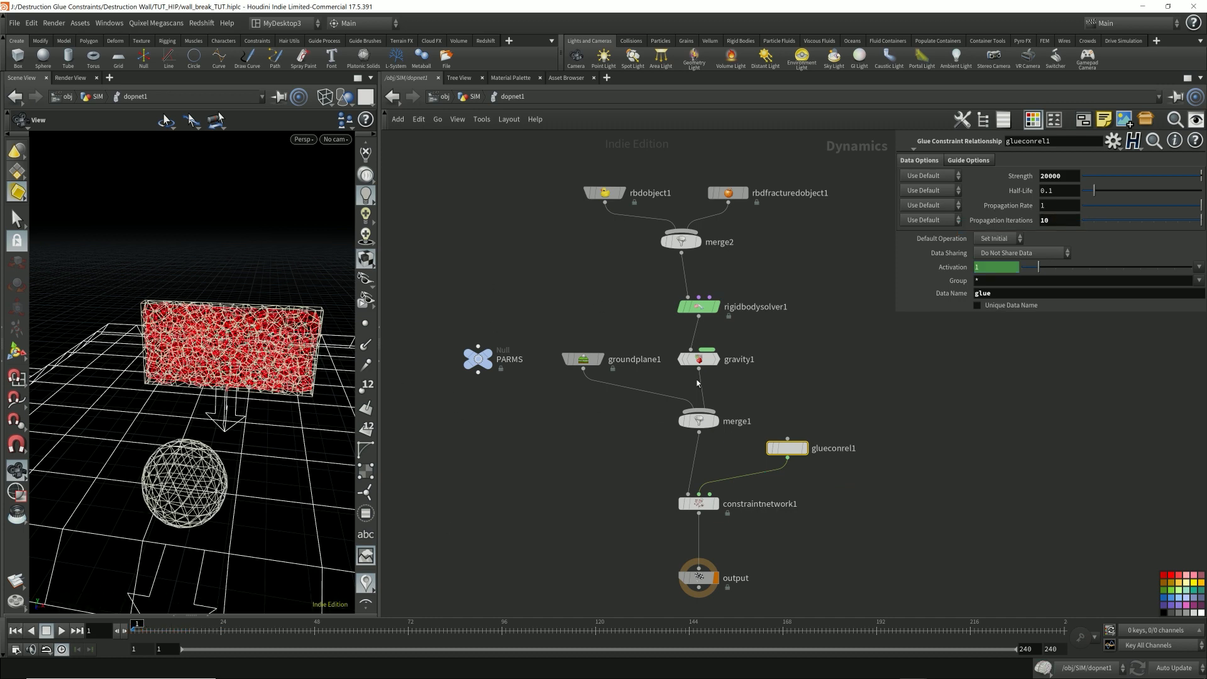
key(Up)
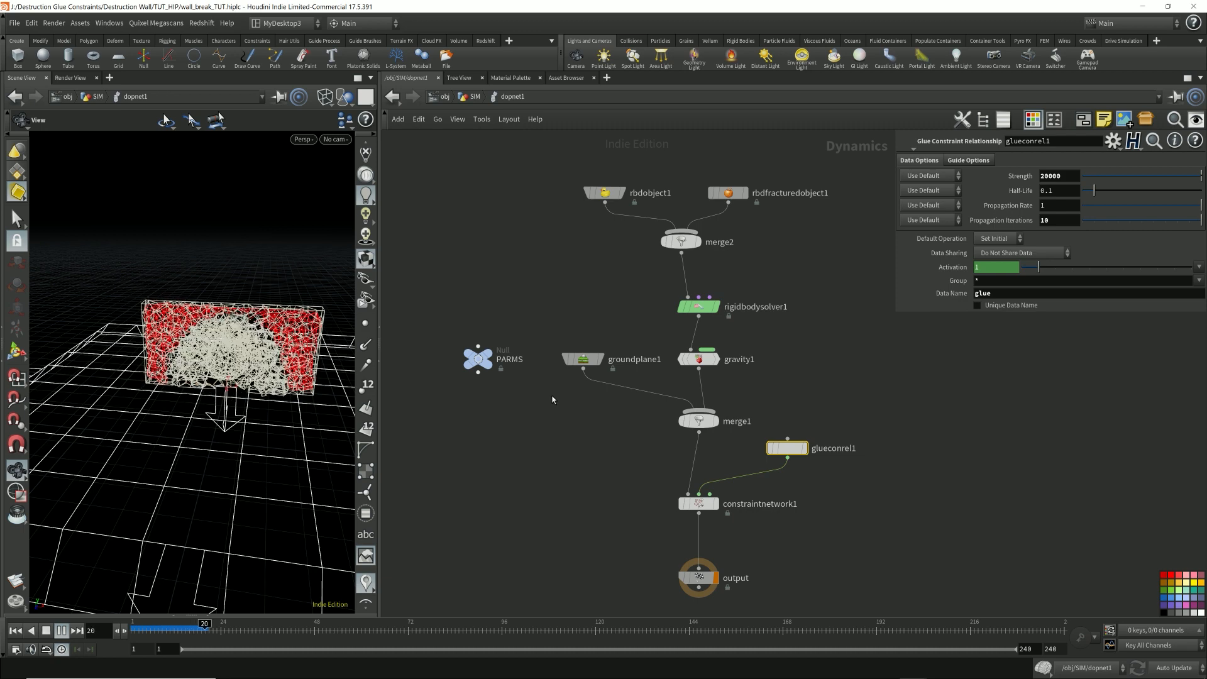
key(Up)
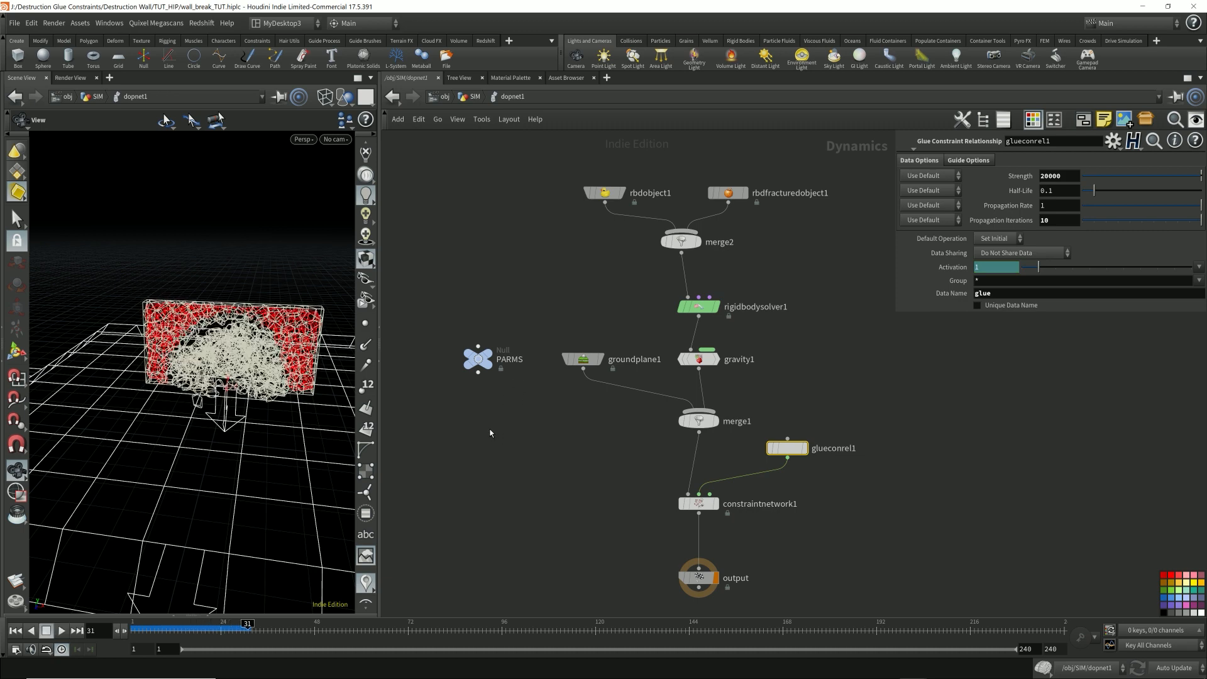
Switch the viewport to Flat Wire Shaded and rewind the simulation to frame 1.
click(325, 96)
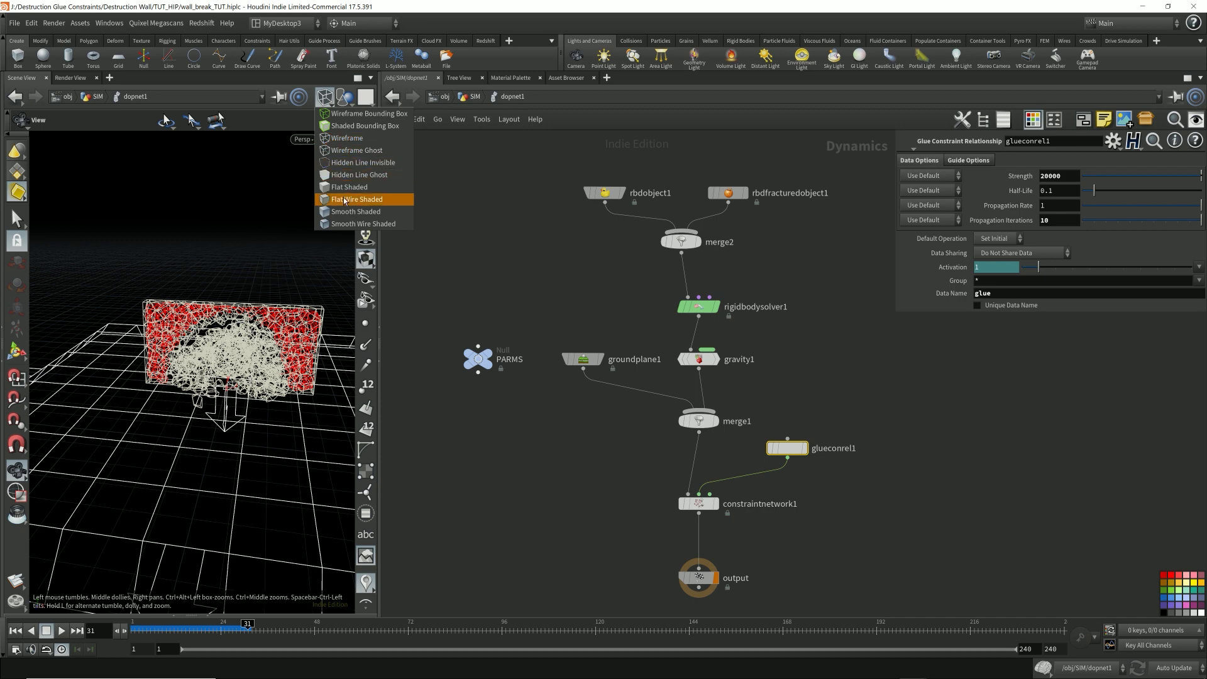
click(403, 198)
drag(206, 377, 252, 408)
click(15, 630)
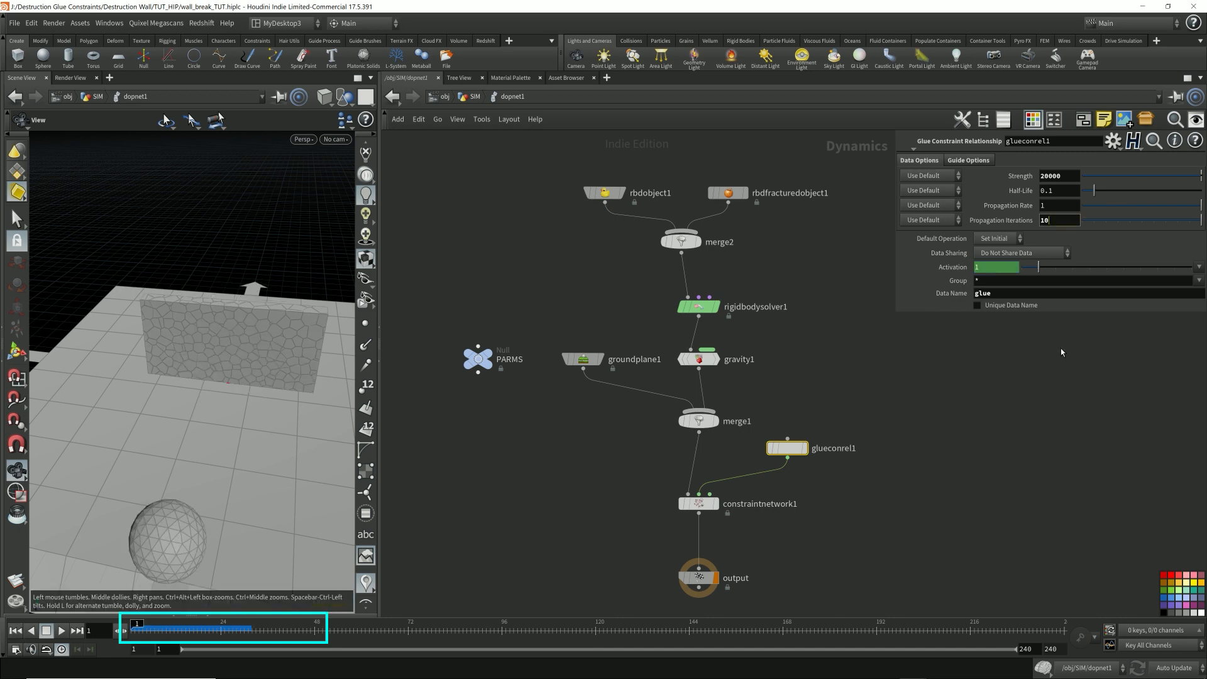
Select the PARMS node and open its Total Pieces value for editing.
click(481, 362)
double_click(1055, 160)
text(1000)
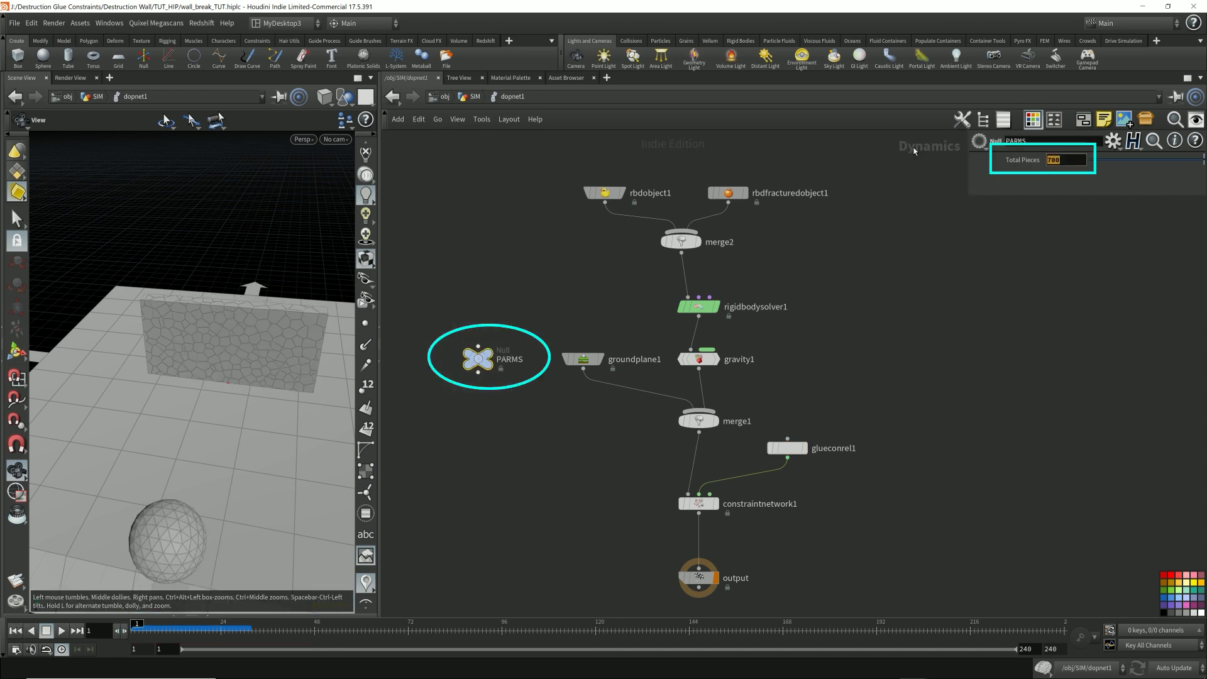
key(Return)
Set Propagation Iterations on glueconrel1 to 100 and replay the simulation.
click(787, 448)
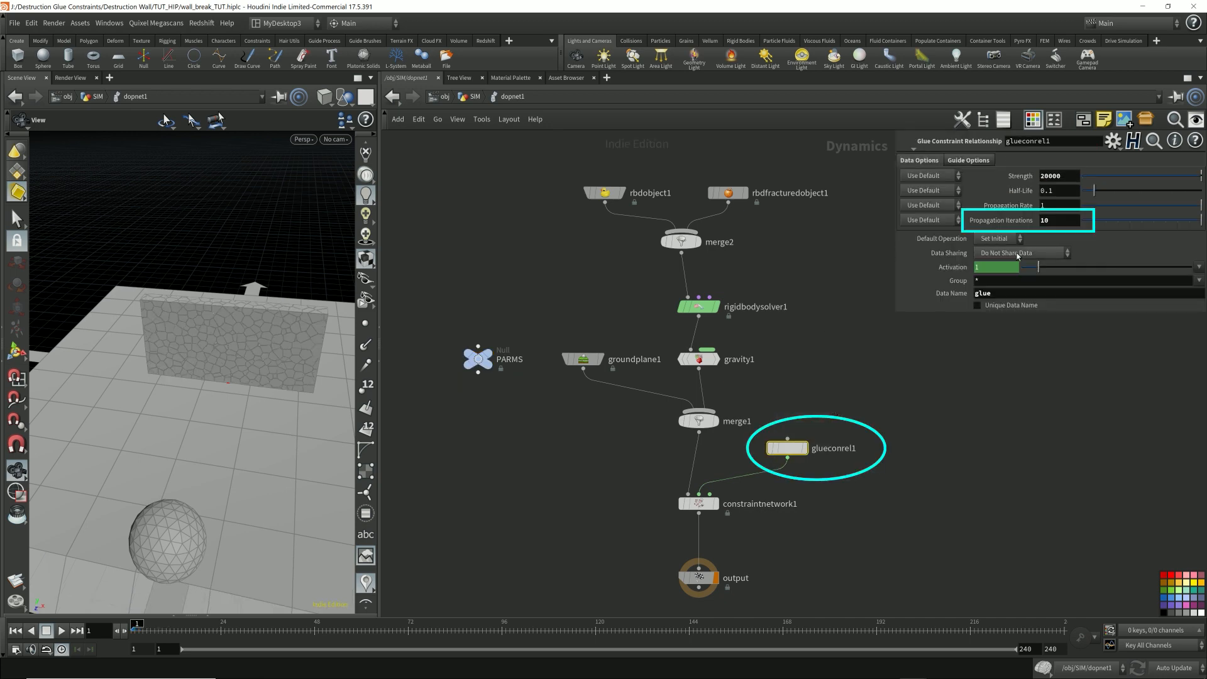
text(0)
key(Return)
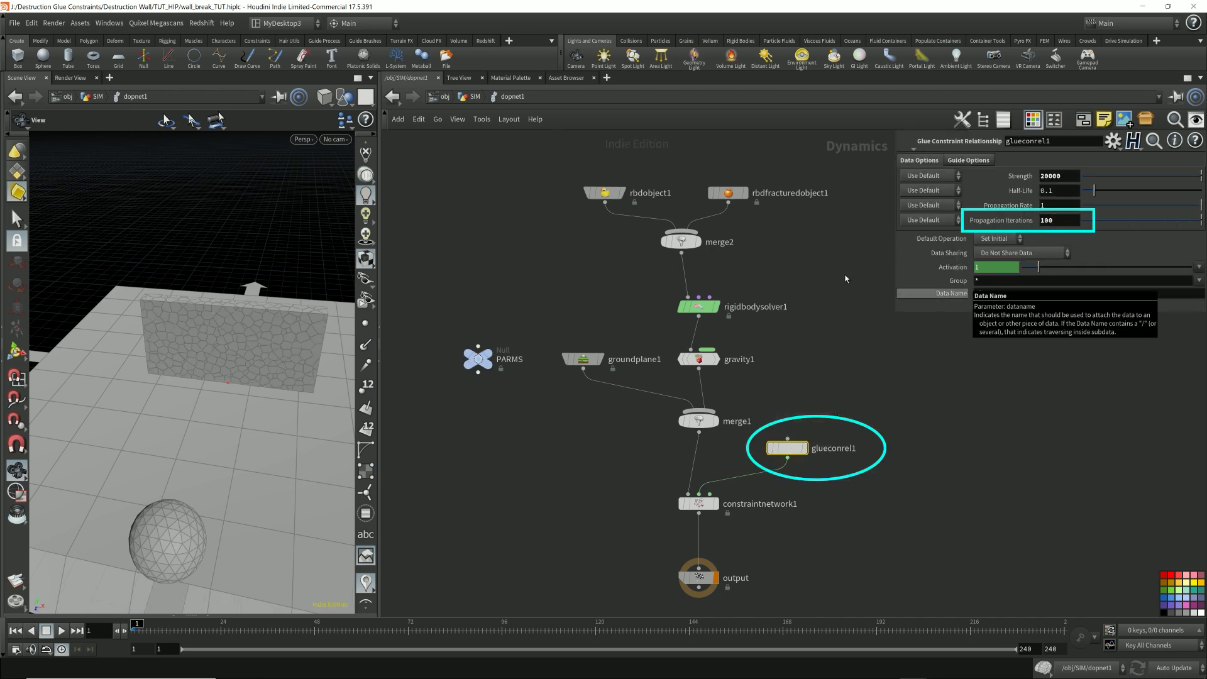
key(Up)
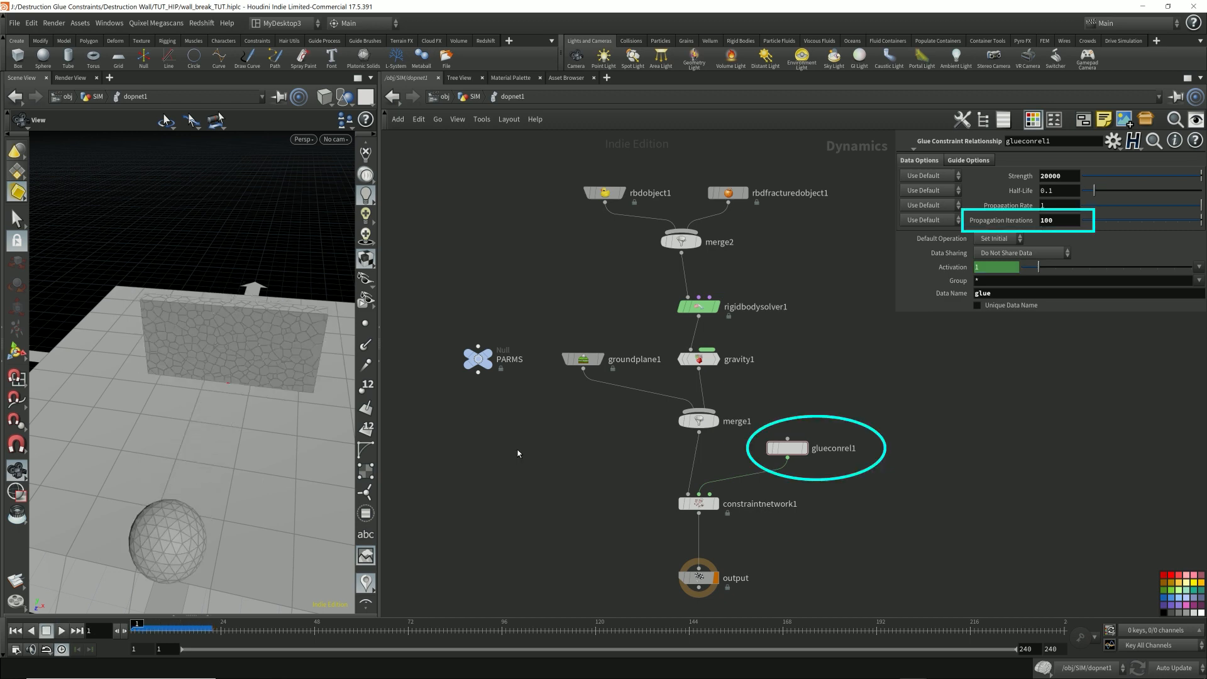
Set Propagation Iterations on glueconrel1 back to 10, replay the simulation and rewind to frame 1.
drag(1069, 224, 986, 218)
text(10)
key(Up)
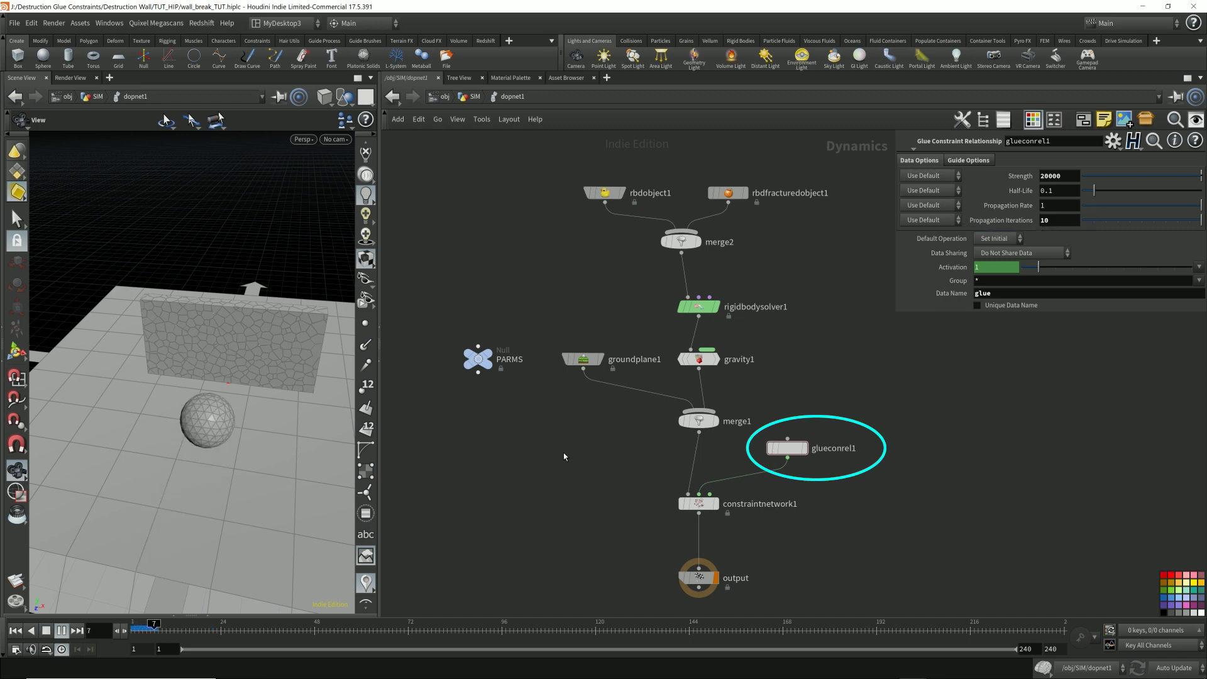
key(ctrl+Up)
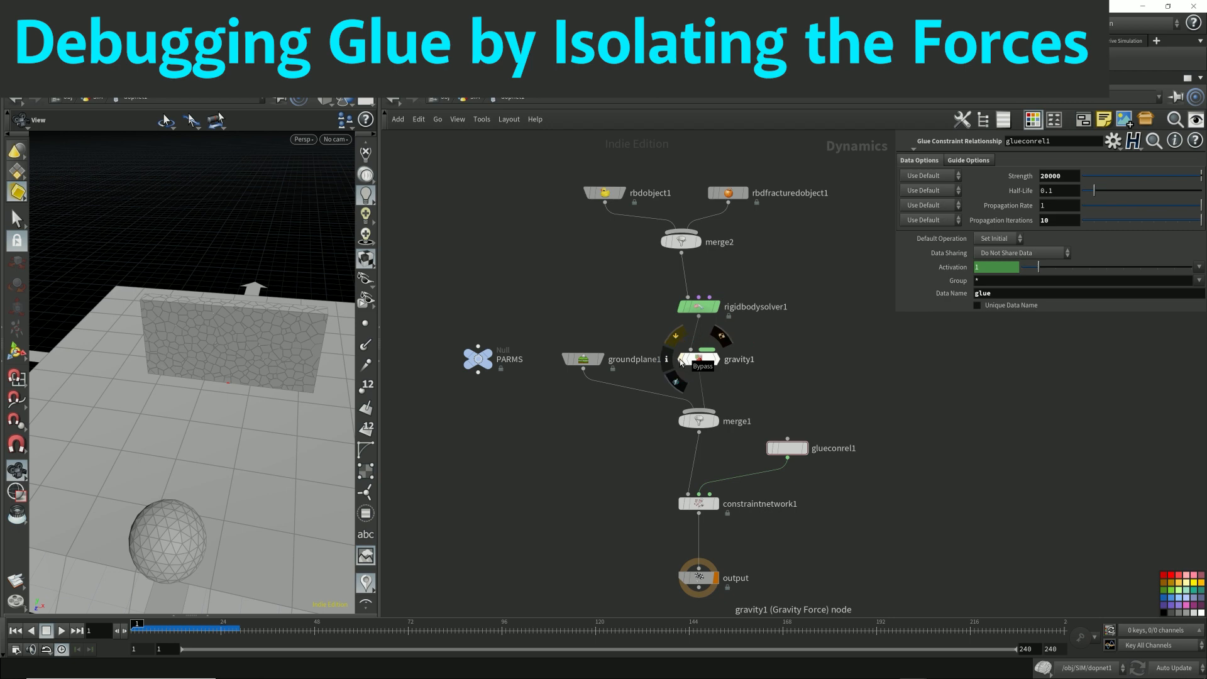
Bypass the gravity1 node and play the simulation to about frame 32 to isolate the effect of gravity on the fractured pieces.
click(681, 361)
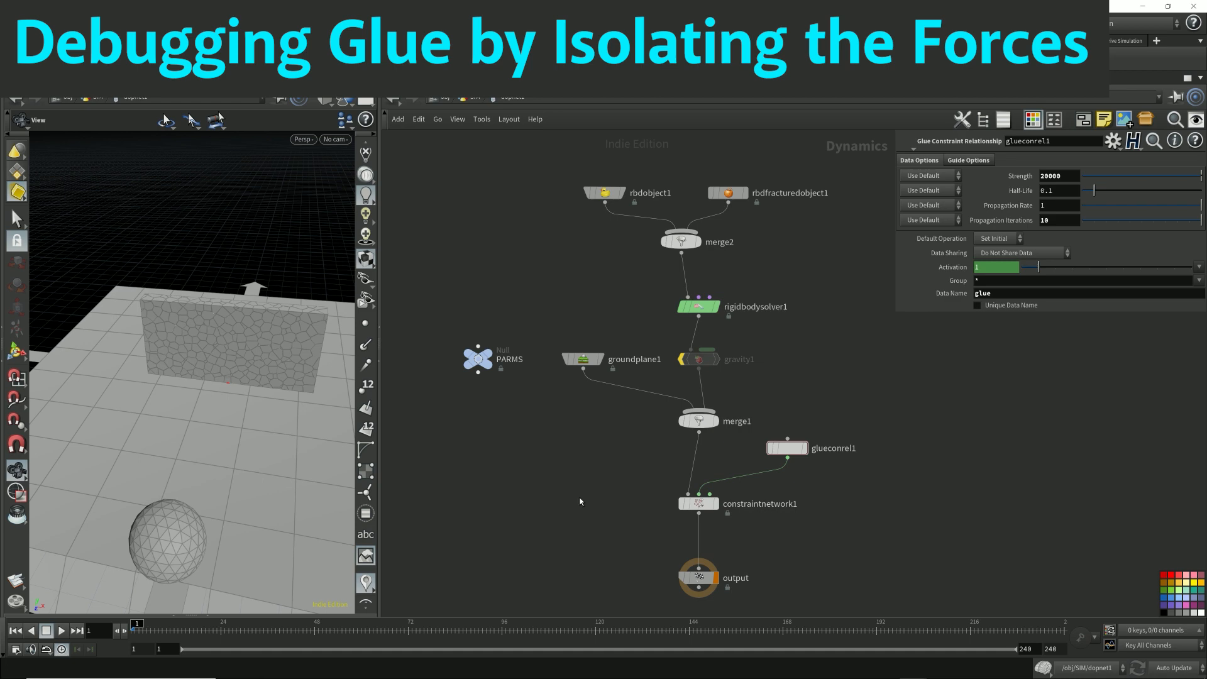
key(Up)
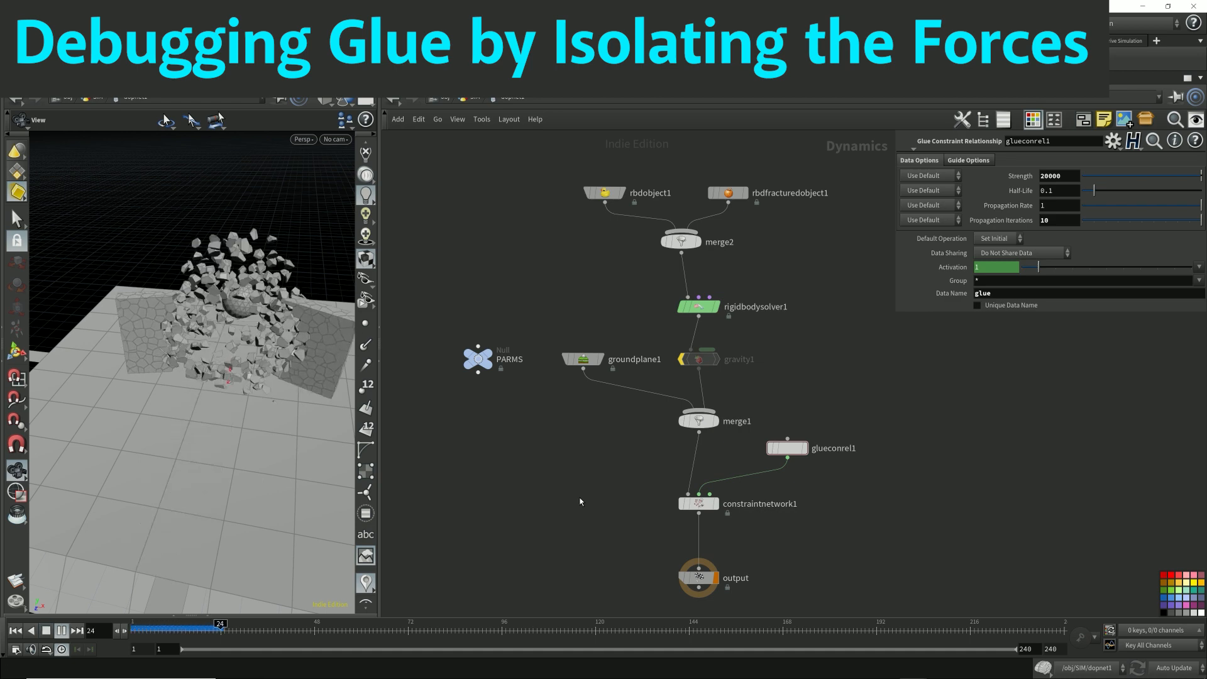
key(Up)
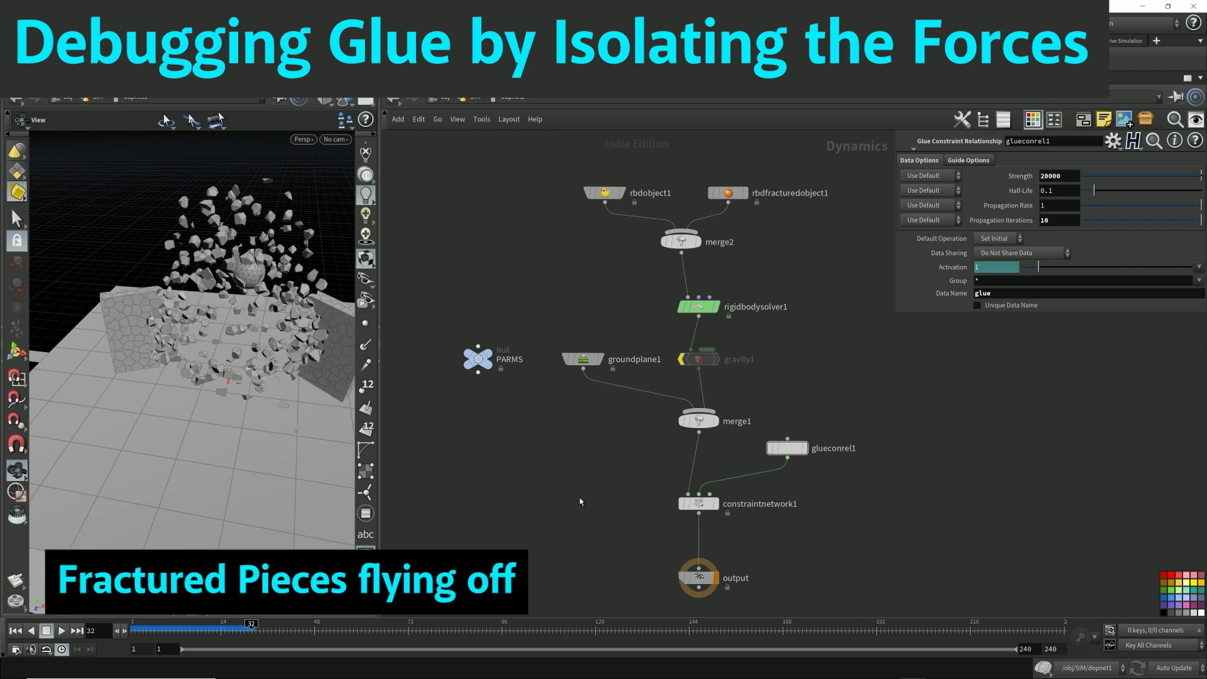
drag(243, 324, 266, 351)
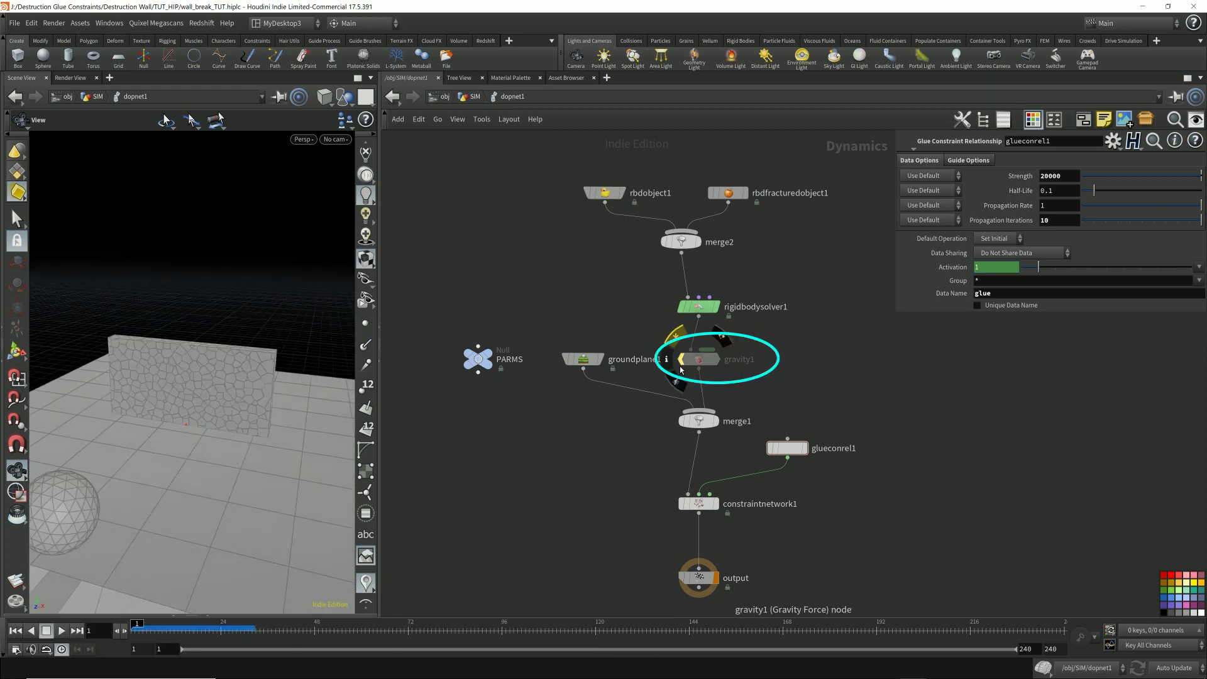
Re-enable gravity1, set its Y force to -9.80665/2 and replay the simulation.
click(699, 364)
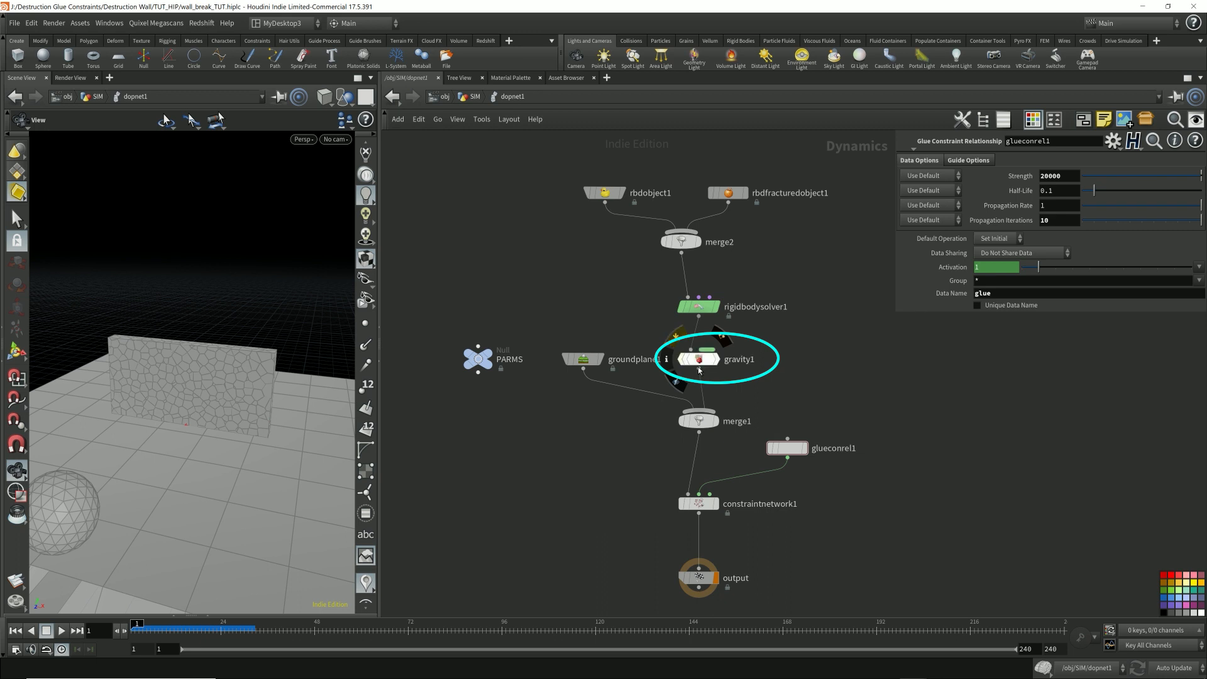
click(1124, 161)
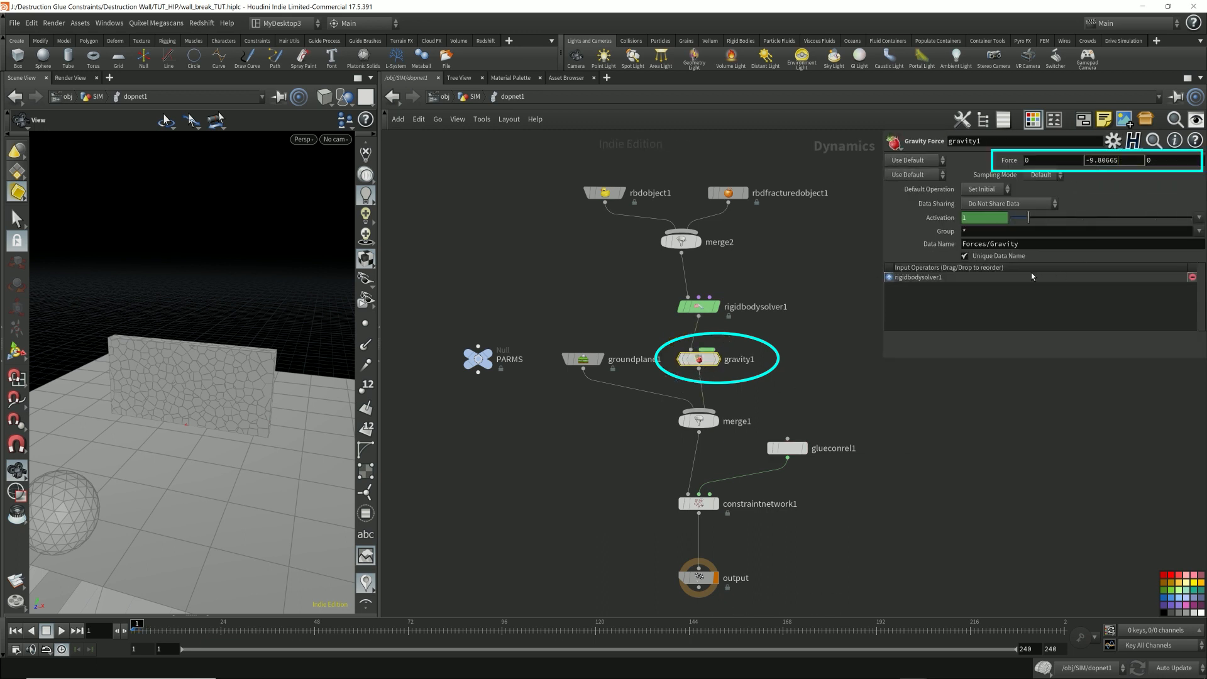
text(/2)
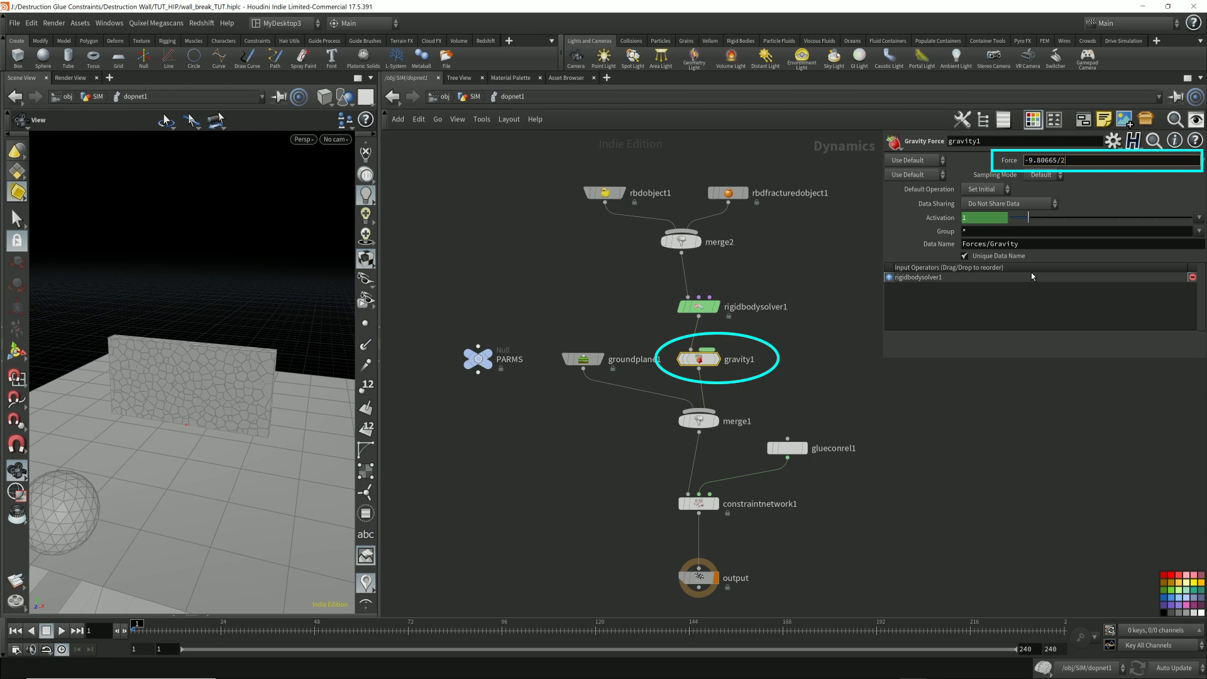
key(Return)
key(Up)
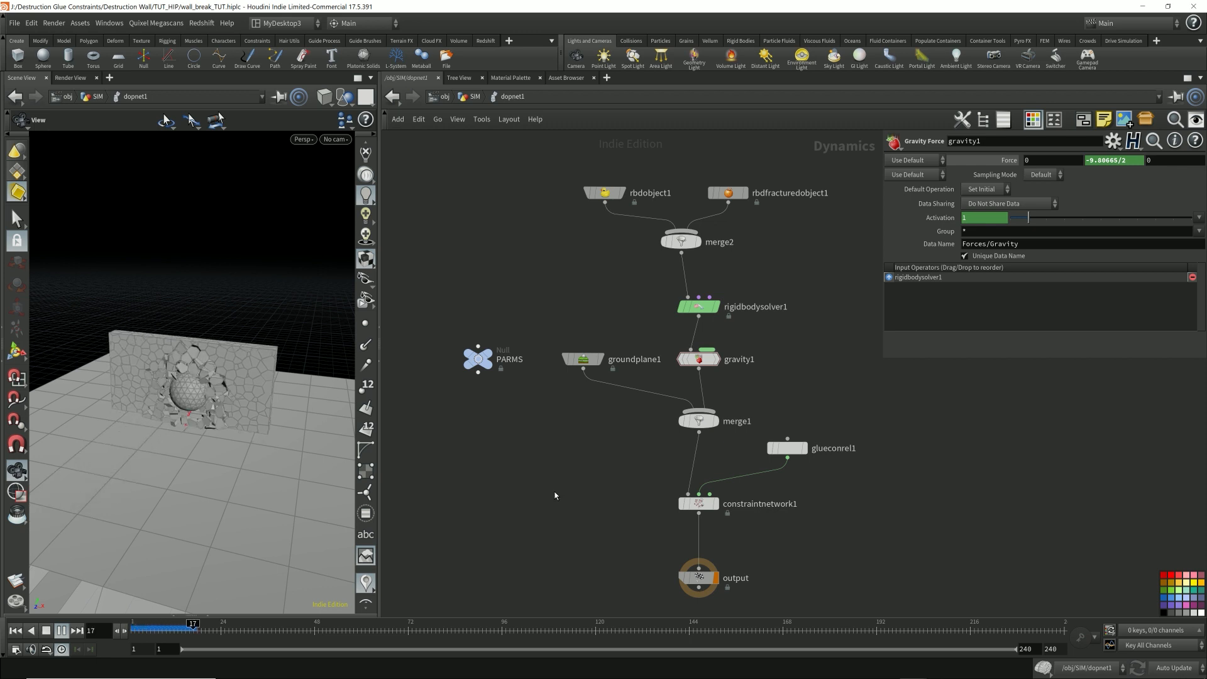
Rewind to frame 1, set gravity1's Y force to -9.80665/3 and replay the simulation to frame 49.
key(ctrl+Up)
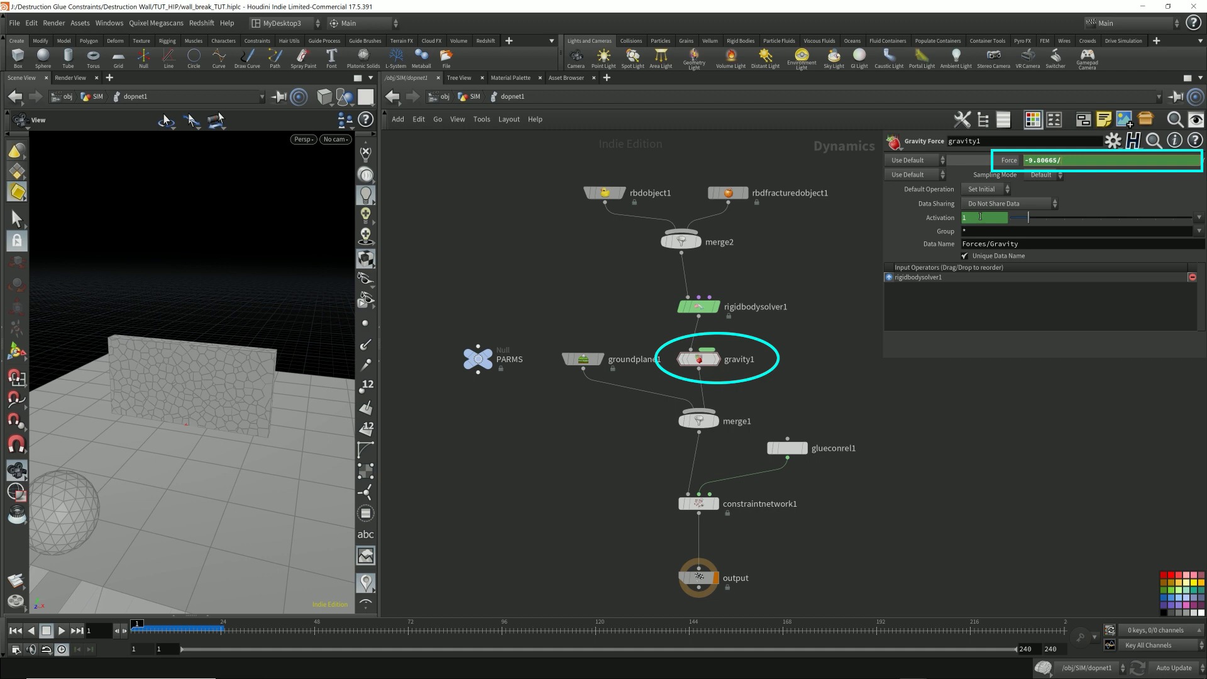
key(Up)
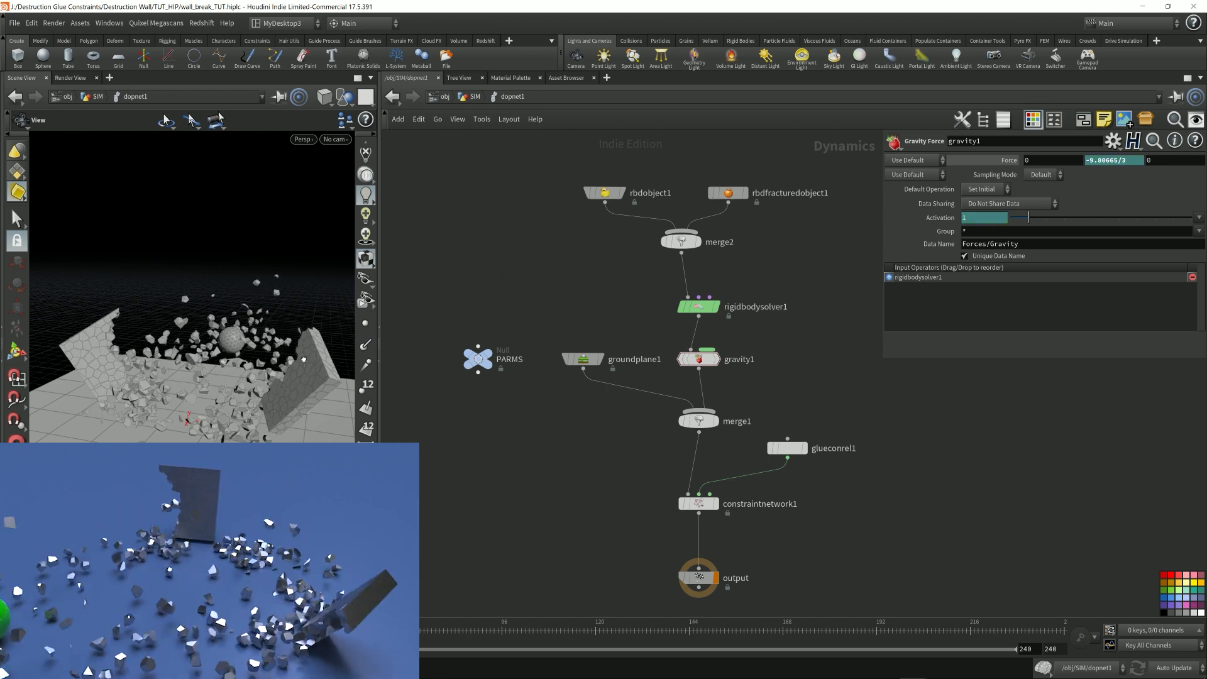
Go up to the object level and set the viewport to hide other objects, with the wall and ball in view.
click(471, 96)
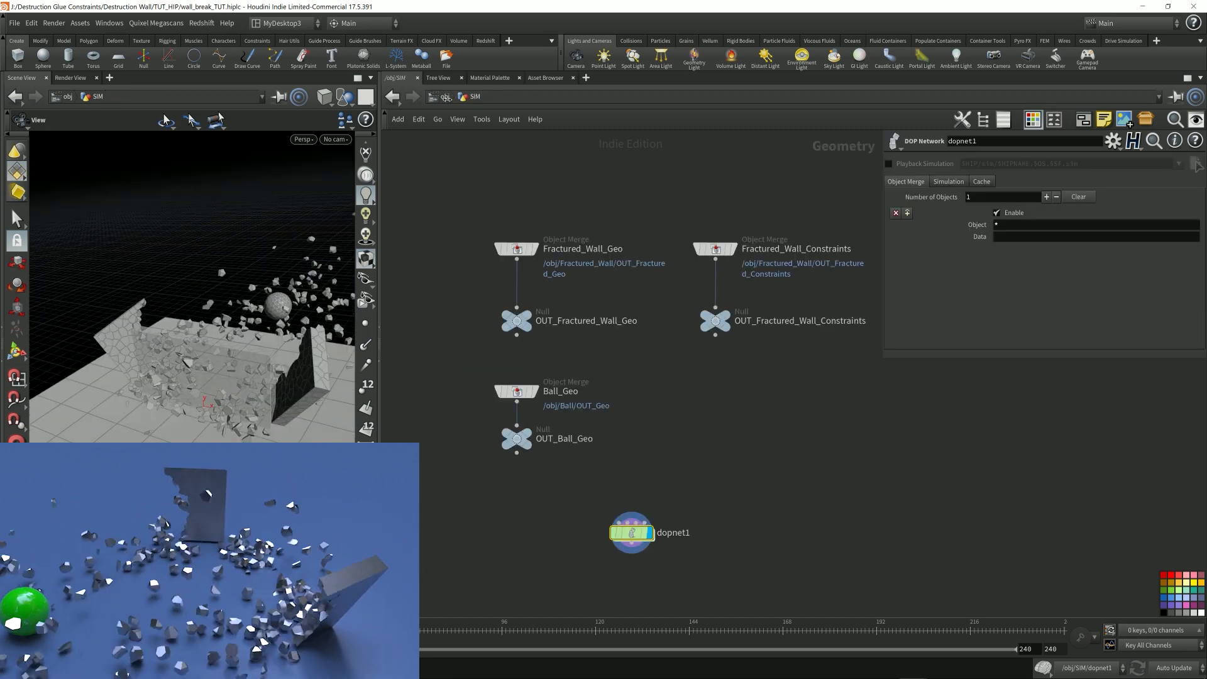
click(445, 98)
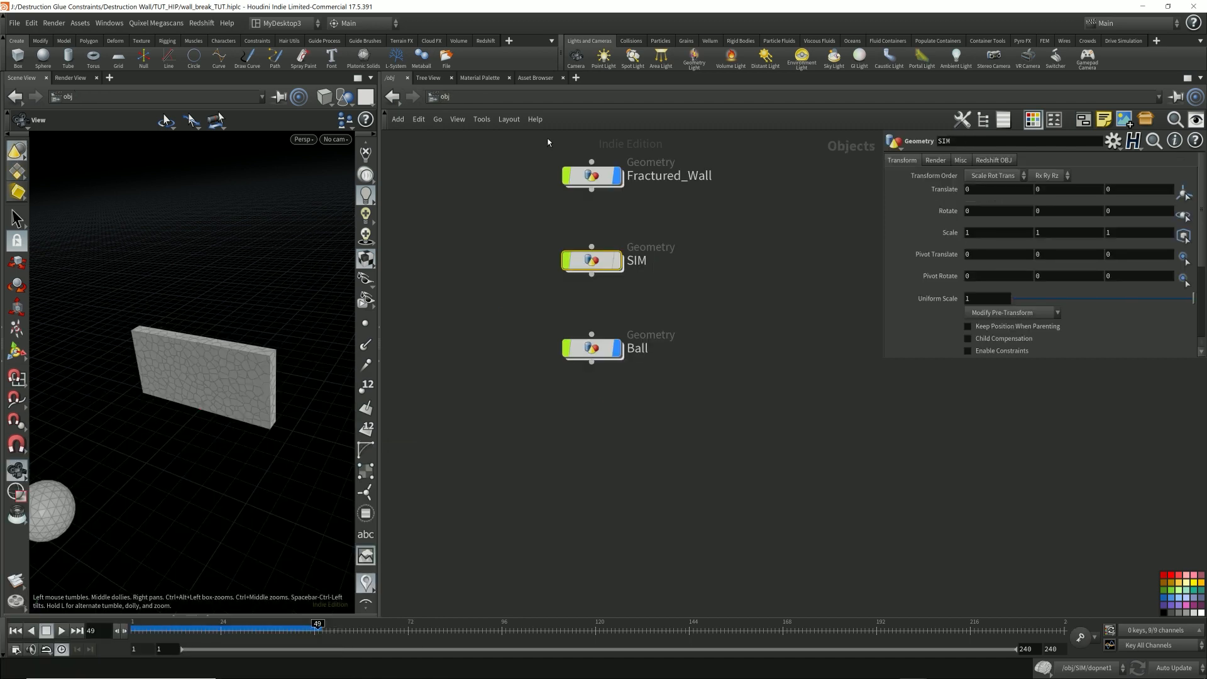
middle_drag(765, 291, 764, 378)
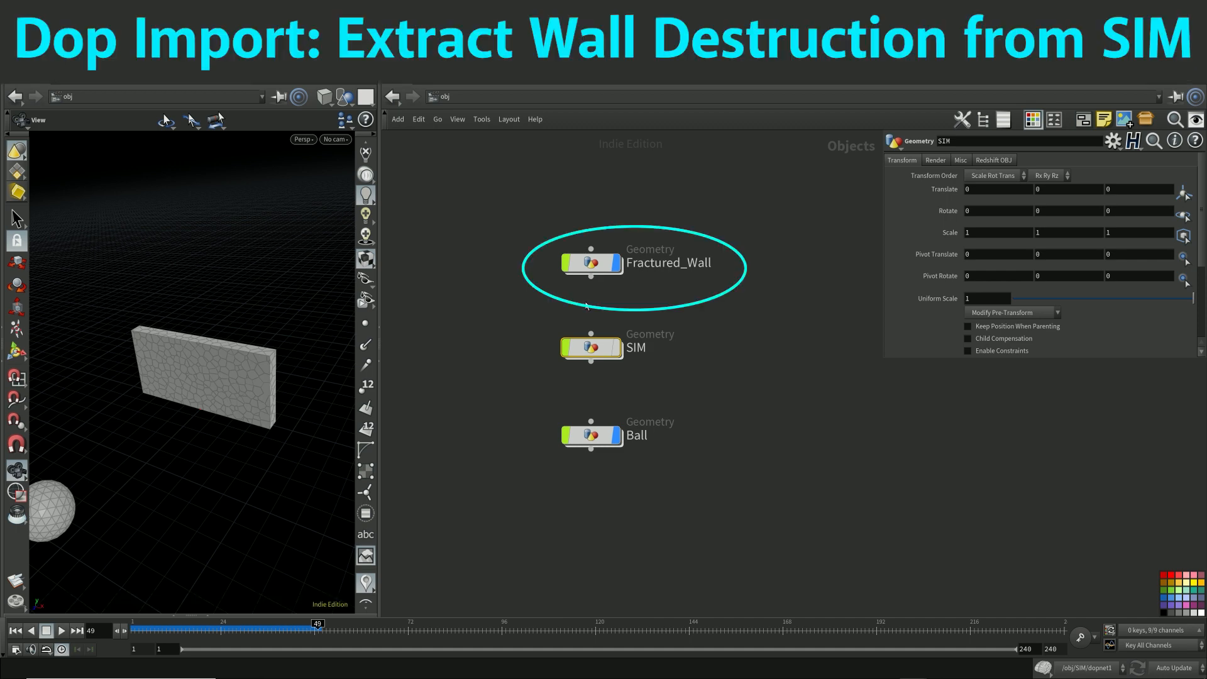
mouse_move(591, 263)
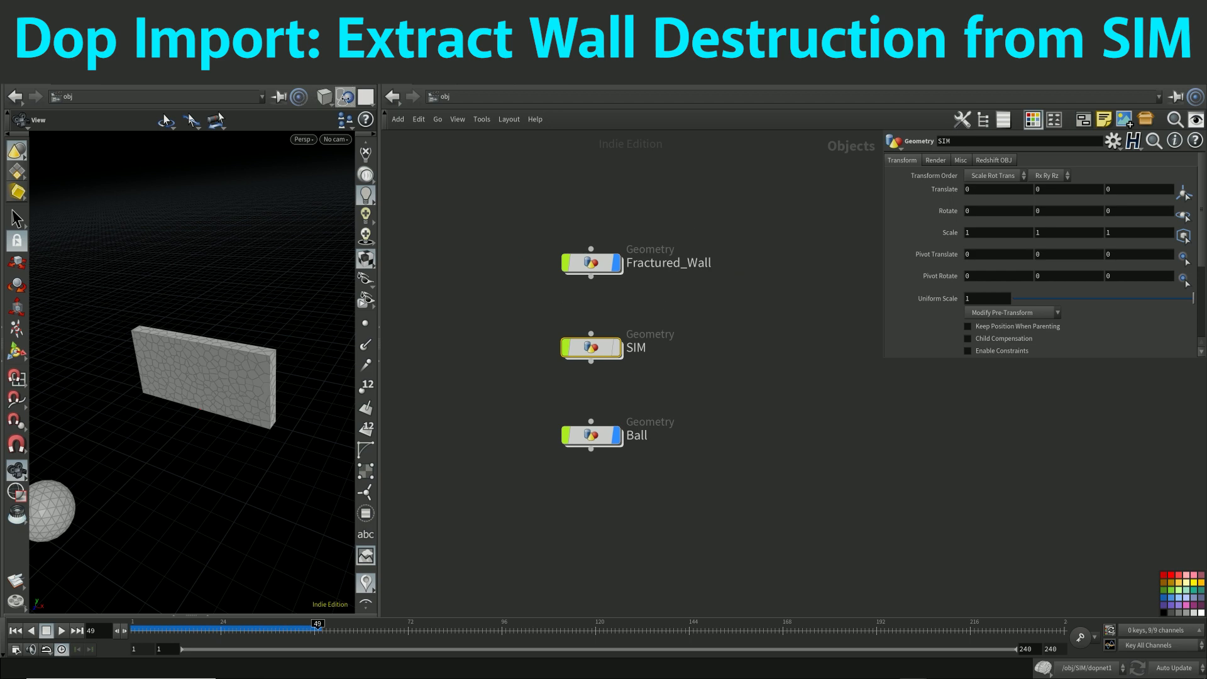
click(425, 155)
drag(214, 375, 339, 270)
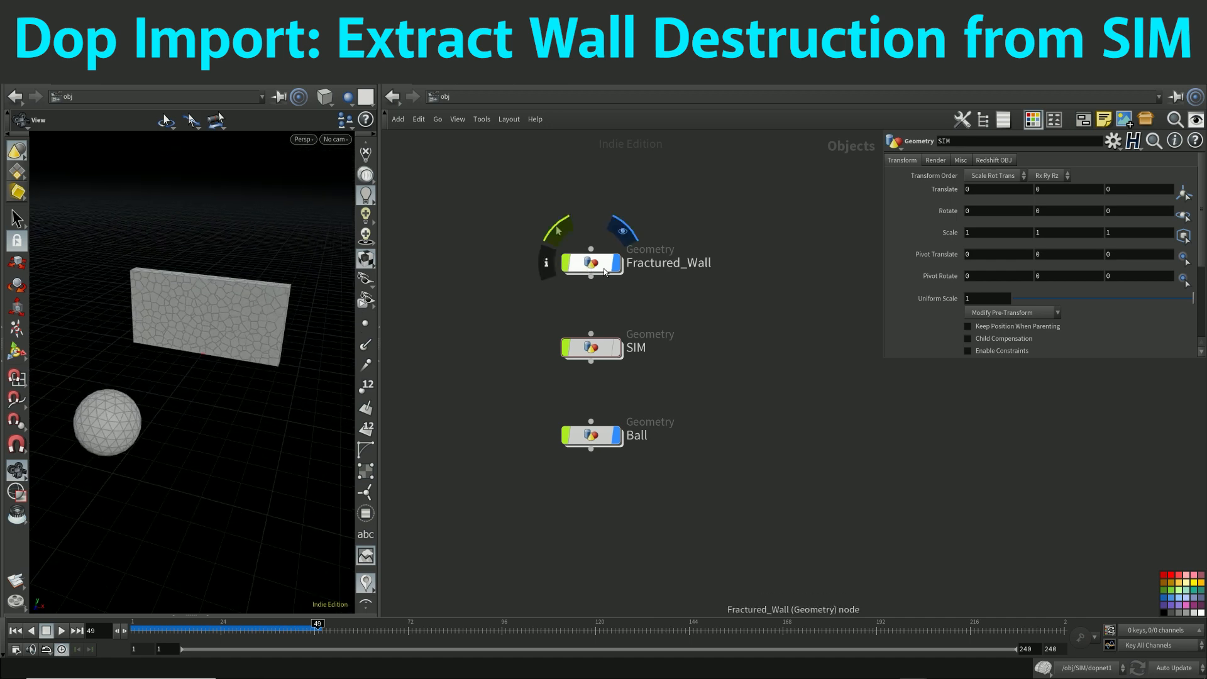
Enter the SIM object to view the dopnet1 simulation result, and return to the object level.
mouse_move(599, 352)
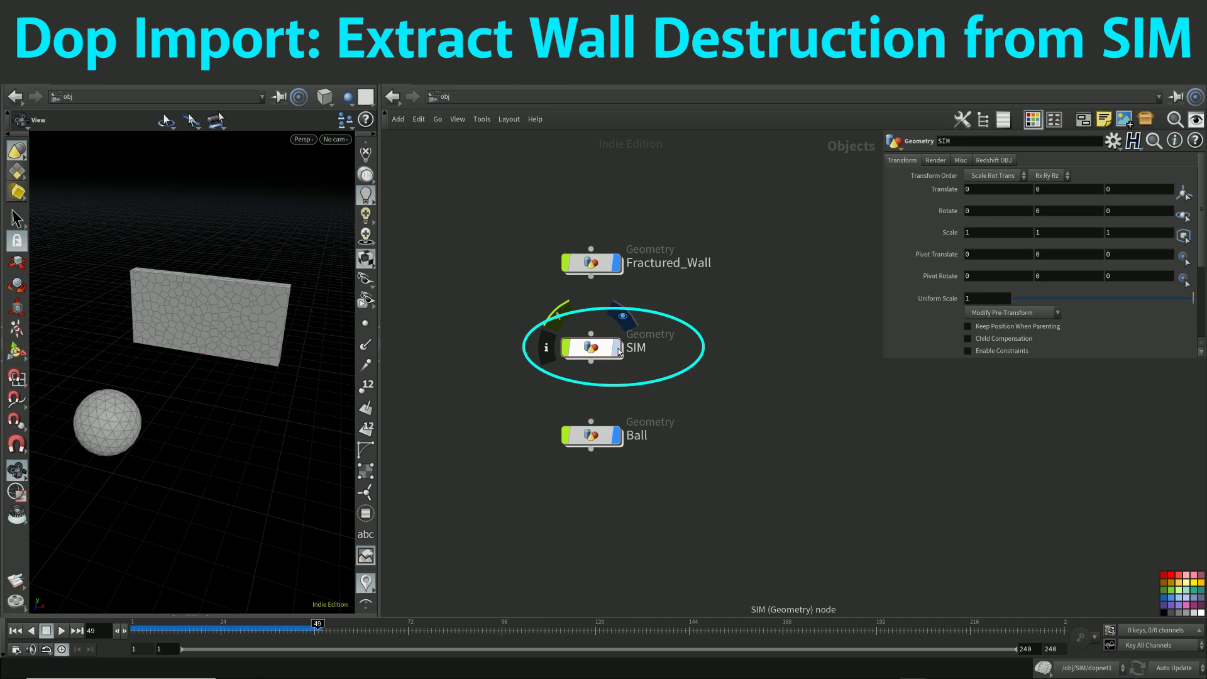
double_click(596, 349)
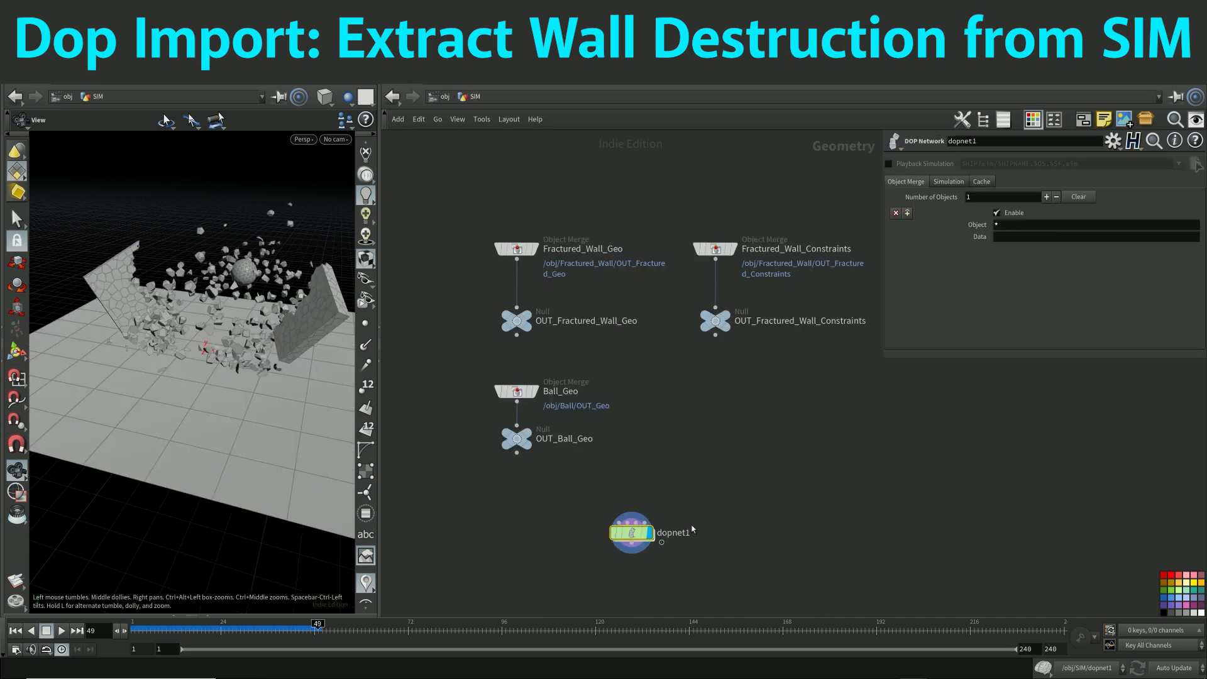
drag(591, 491, 711, 579)
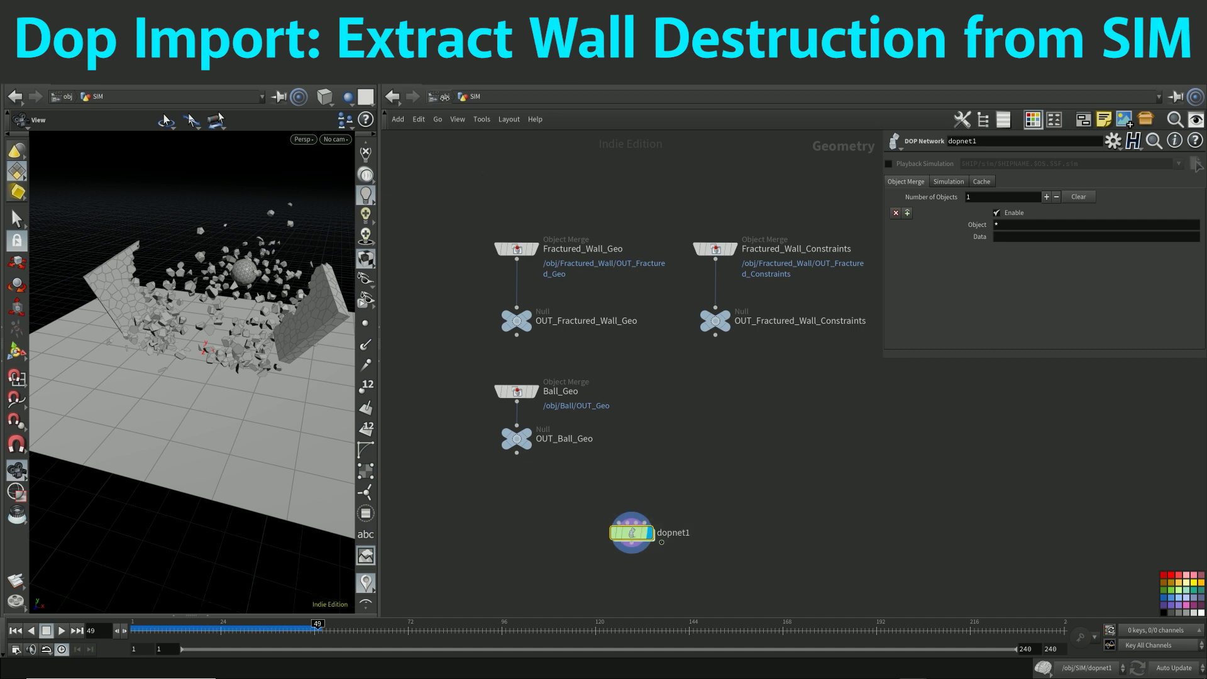
click(441, 96)
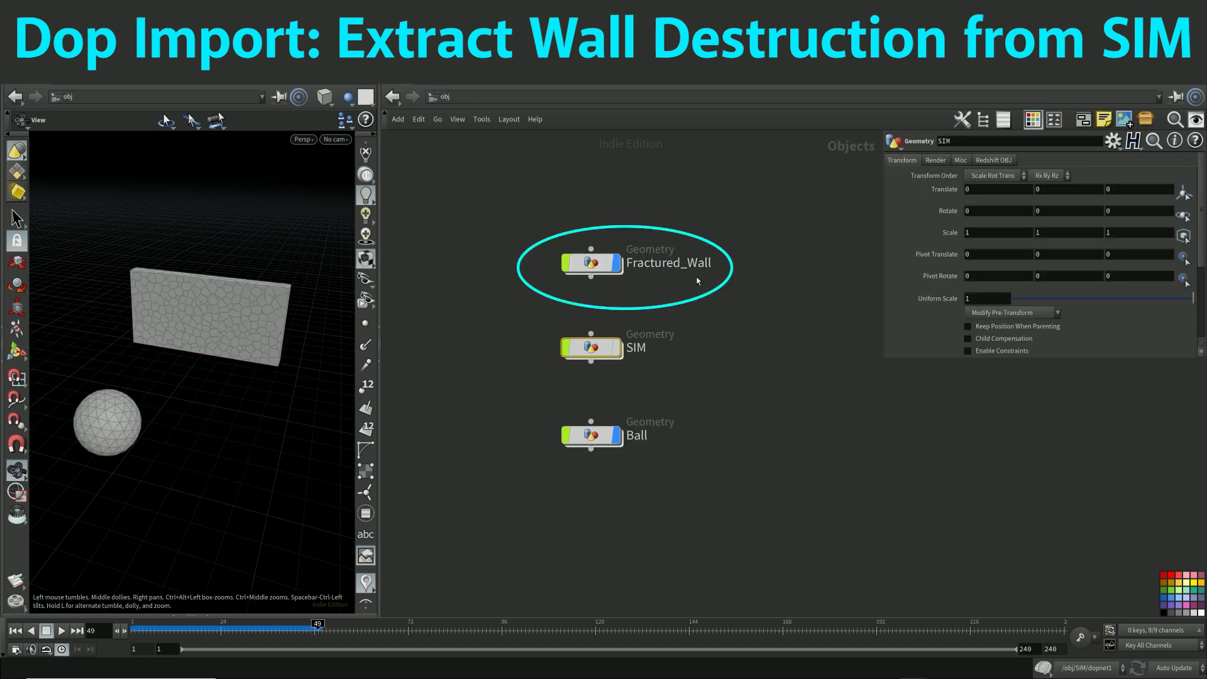
Inside the Fractured_Wall object, add a Dop Import node below OUT_Fractured_Geo.
double_click(594, 265)
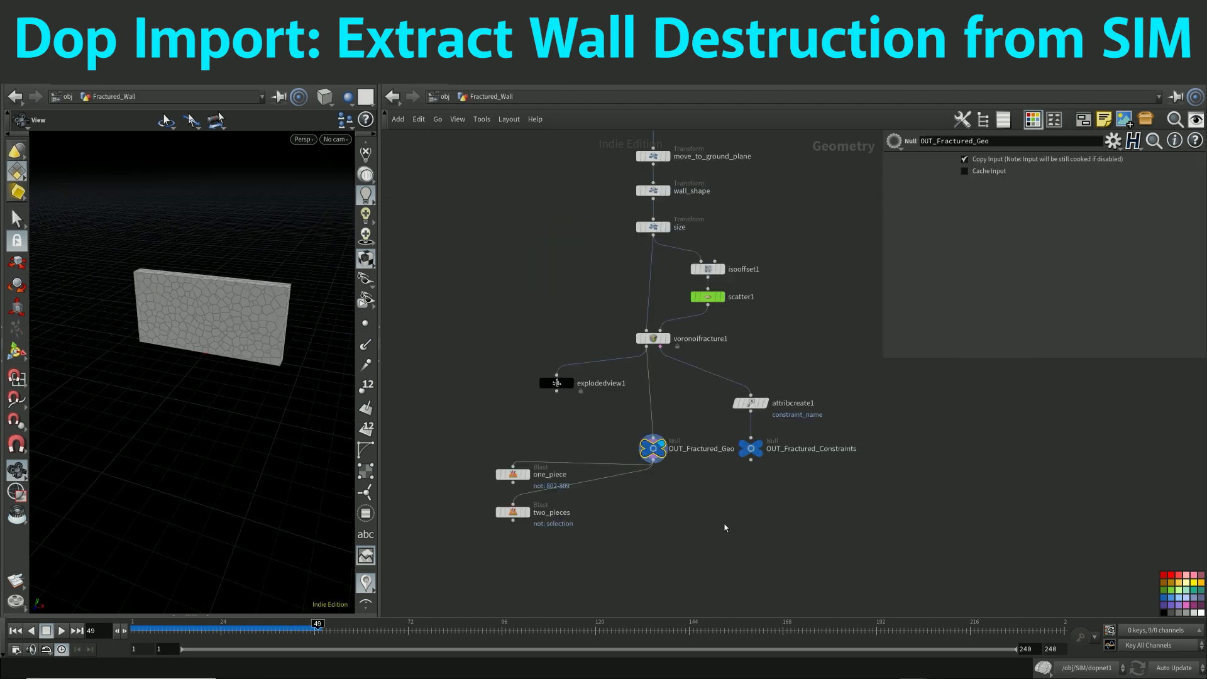
key(Tab)
text(dopi)
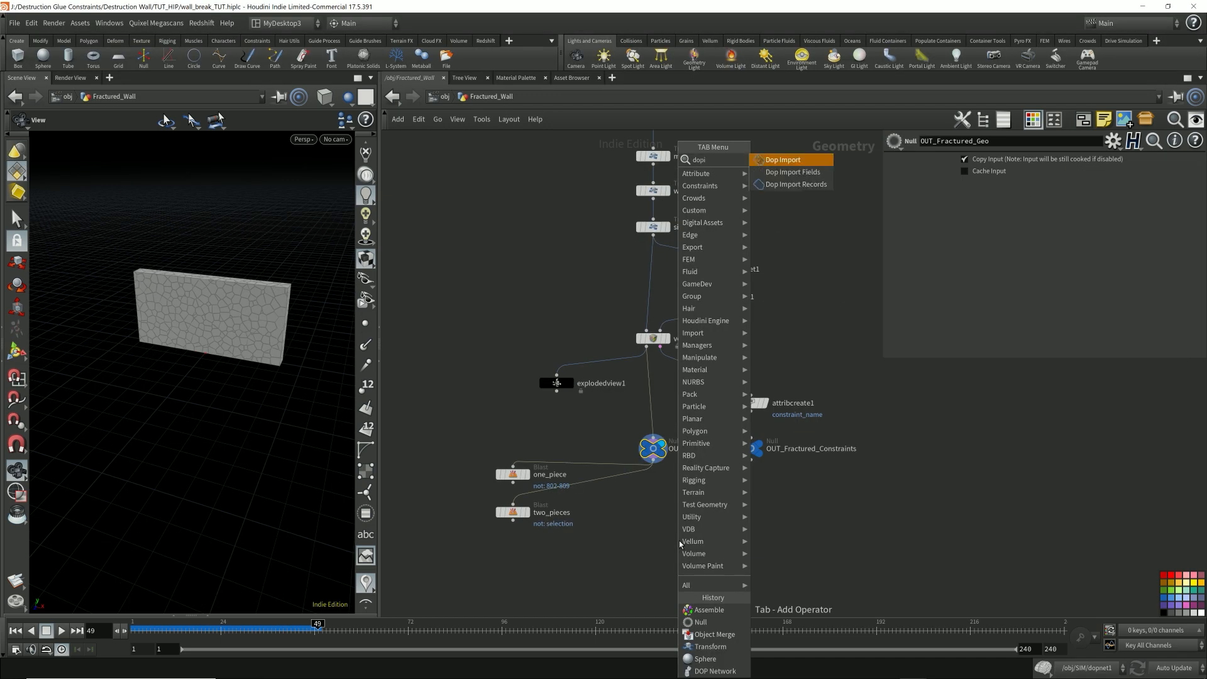
text(m)
key(BackSpace)
key(BackSpace)
key(BackSpace)
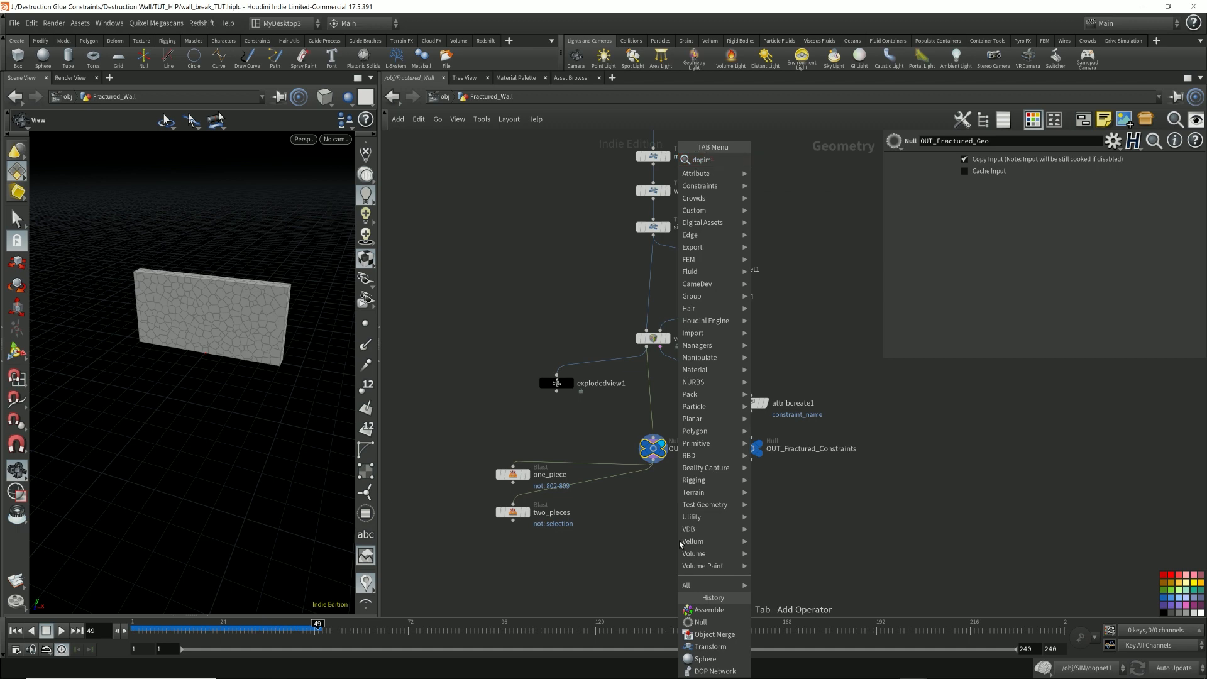
text(p)
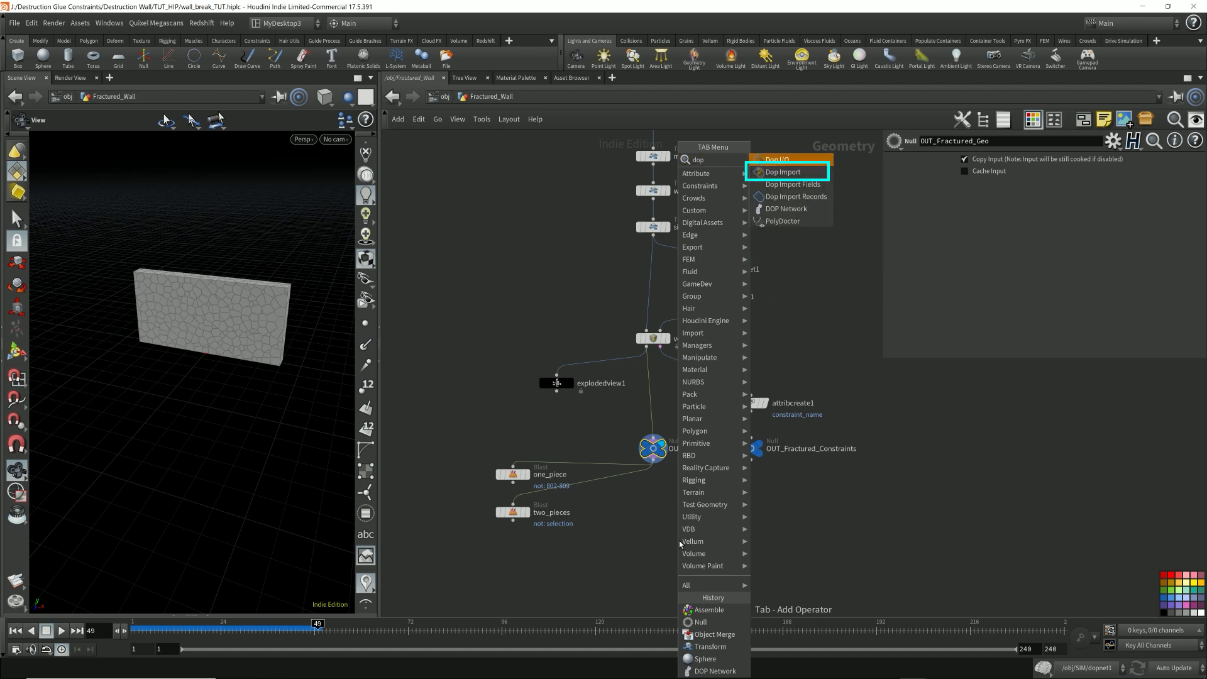
key(Down)
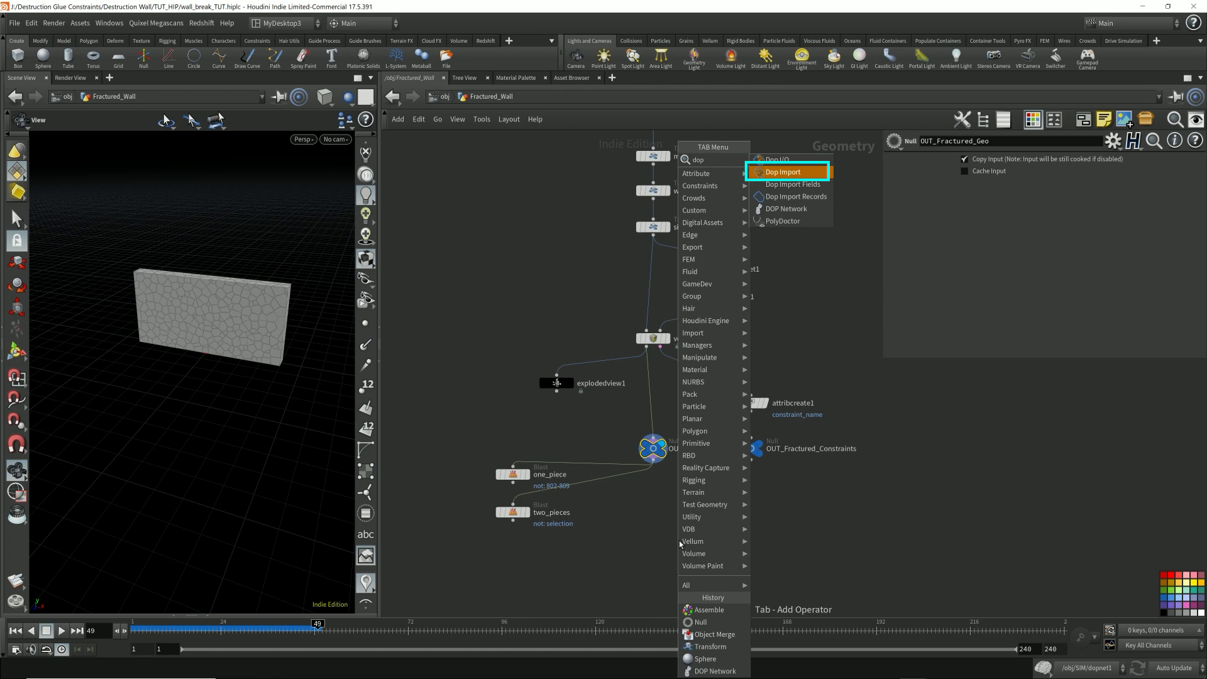
key(Return)
click(654, 545)
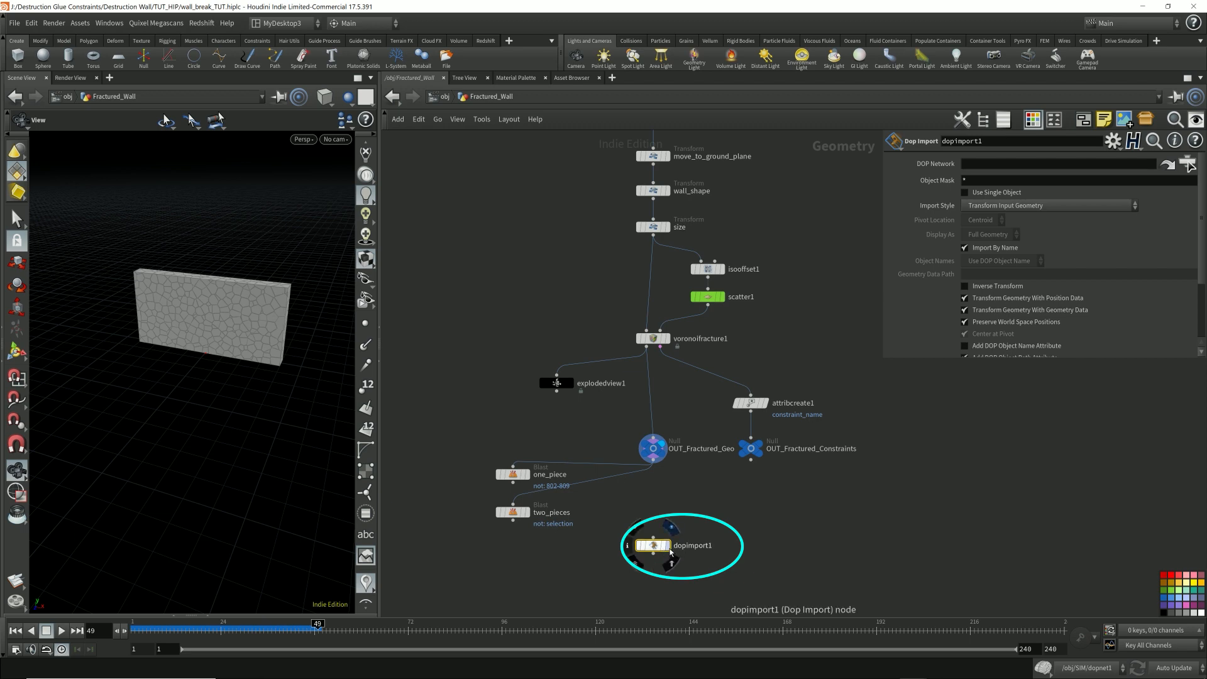
Display dopimport1, set its DOP Network to /obj/SIM/dopnet1 and its Import Style to Fetch Geometry from DOP Network.
click(669, 546)
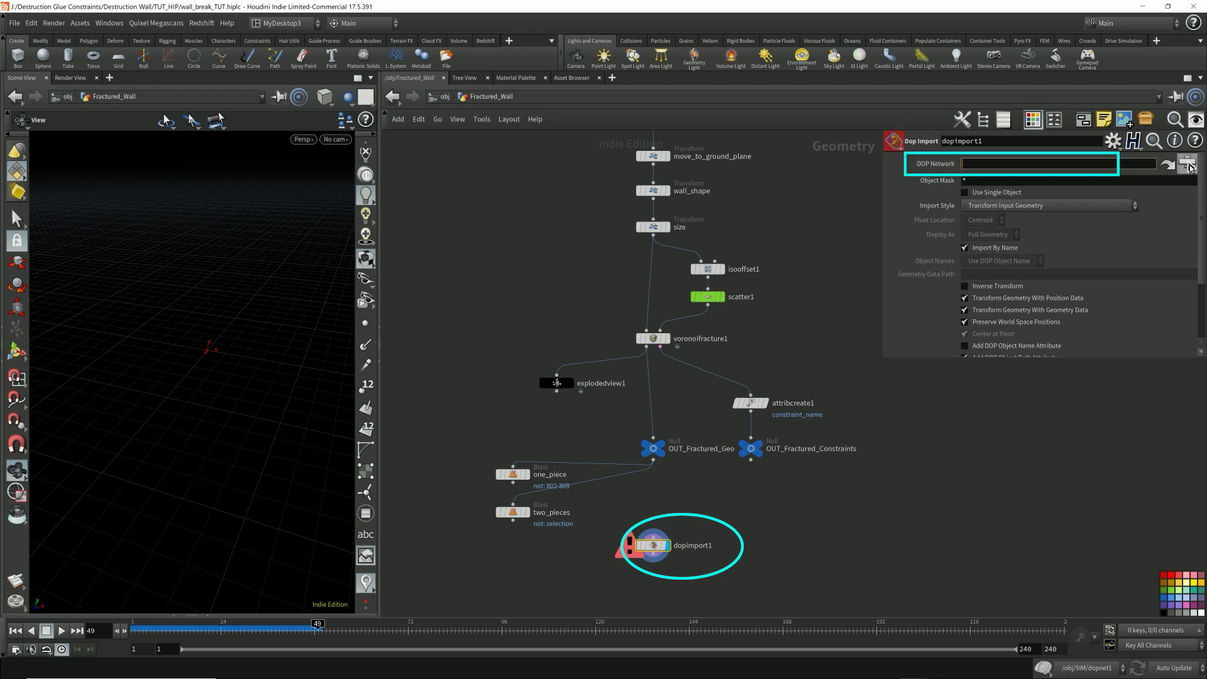
click(1187, 164)
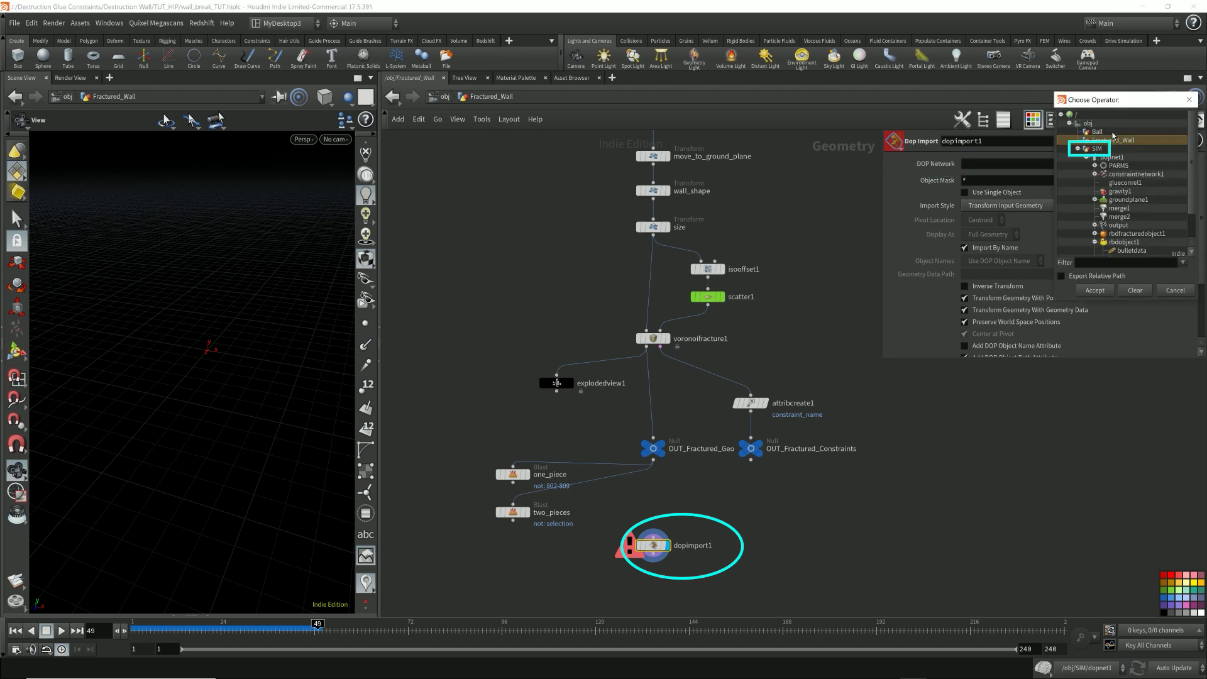
click(1097, 149)
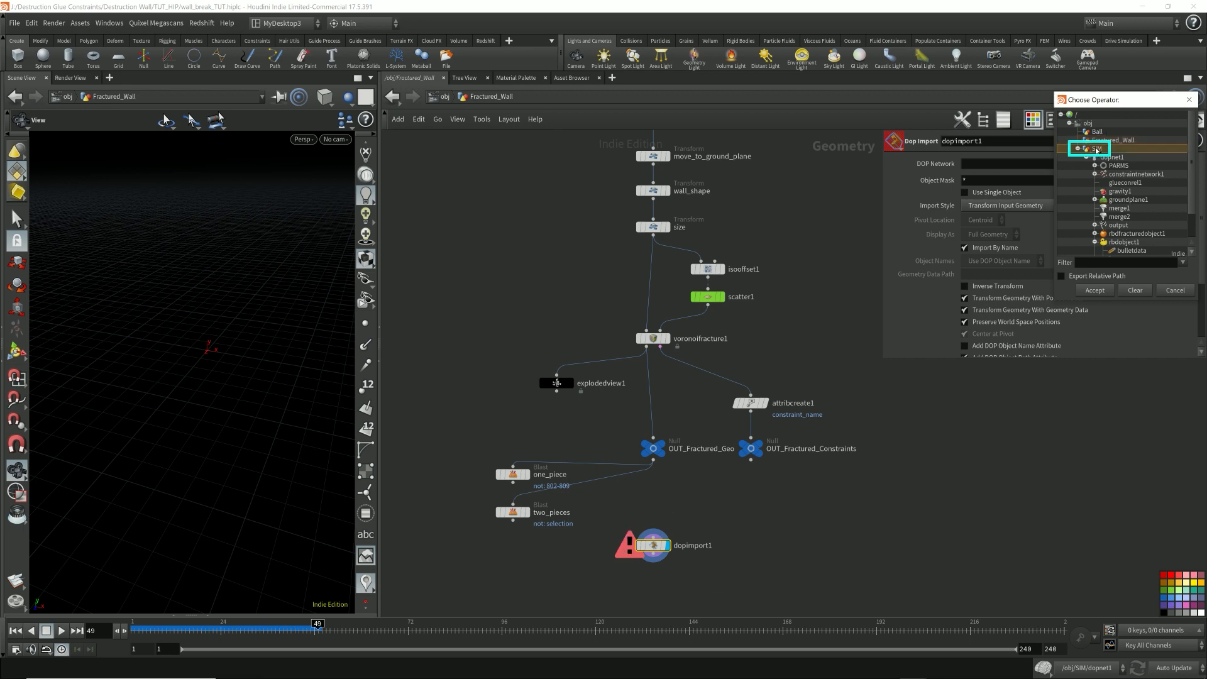
click(1114, 158)
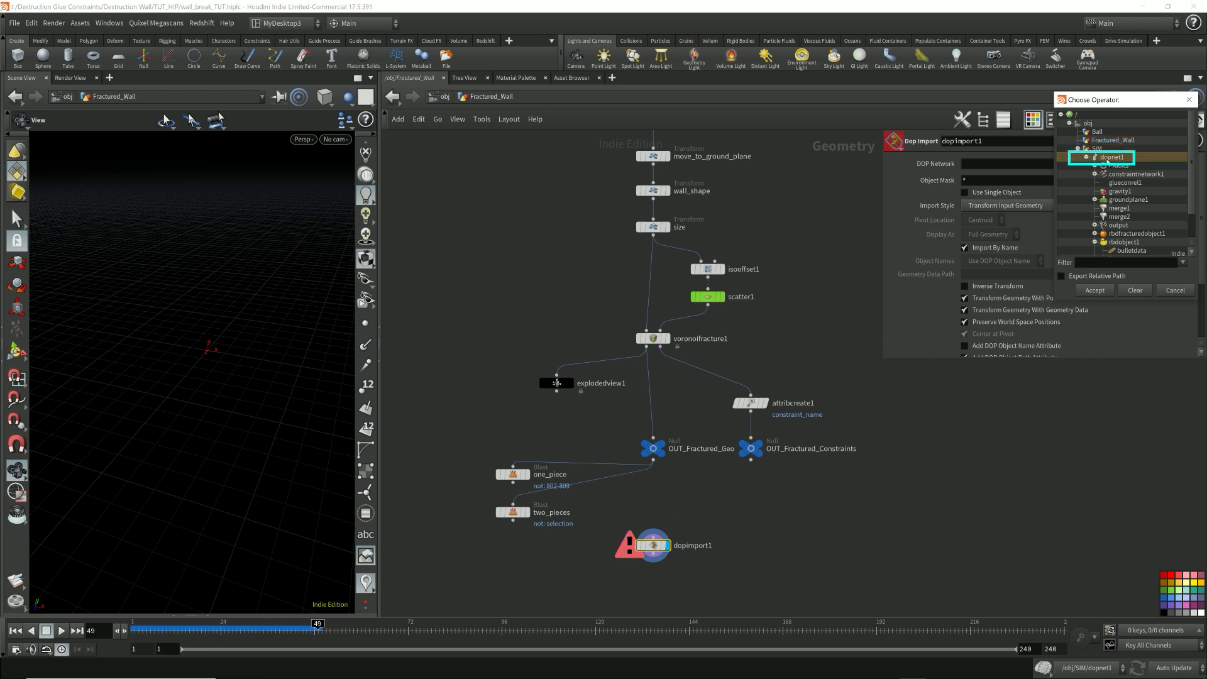
click(1094, 290)
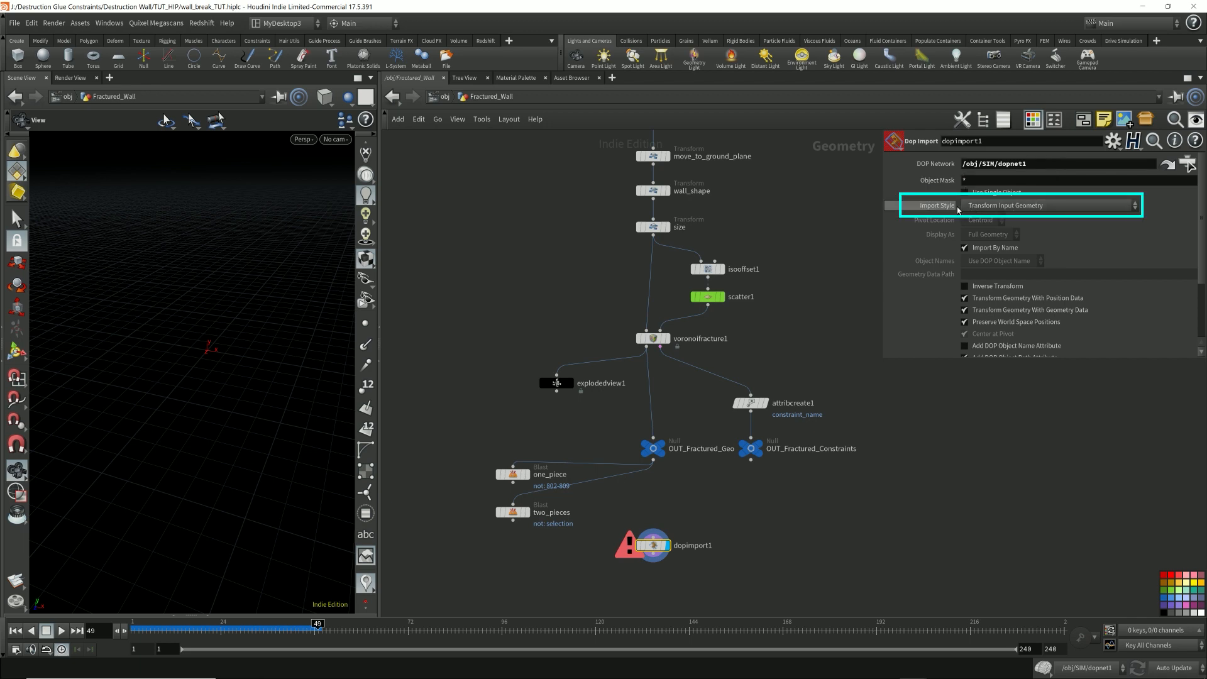
click(1007, 206)
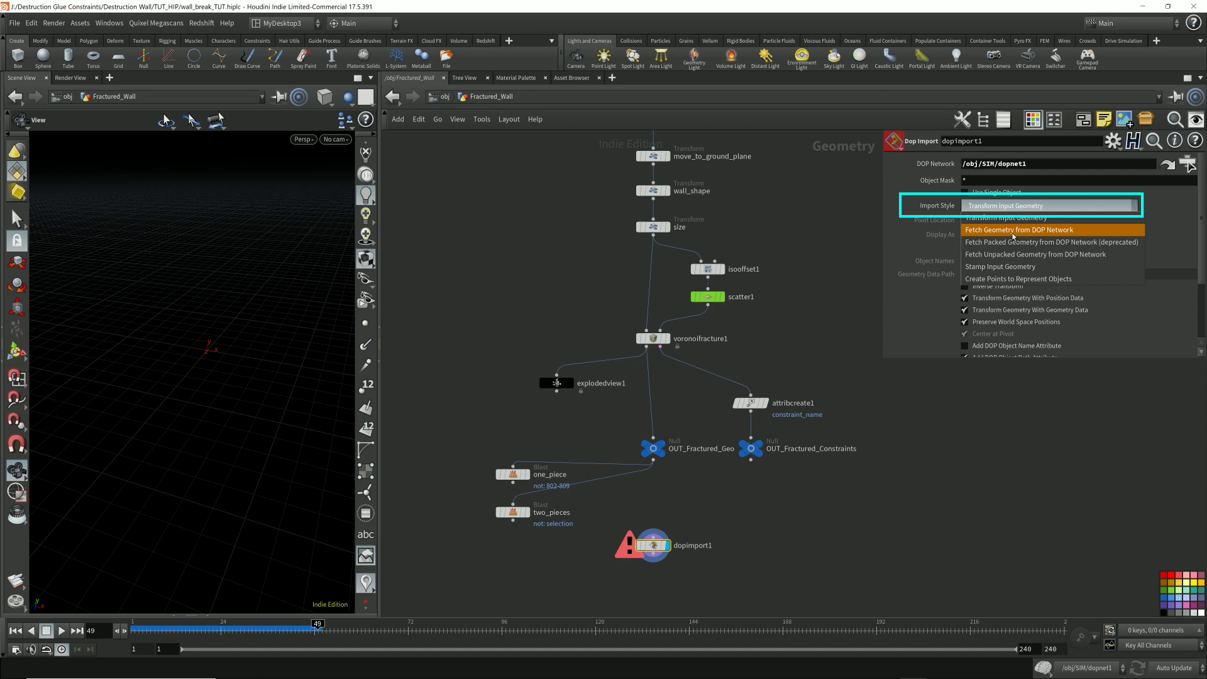
click(1051, 230)
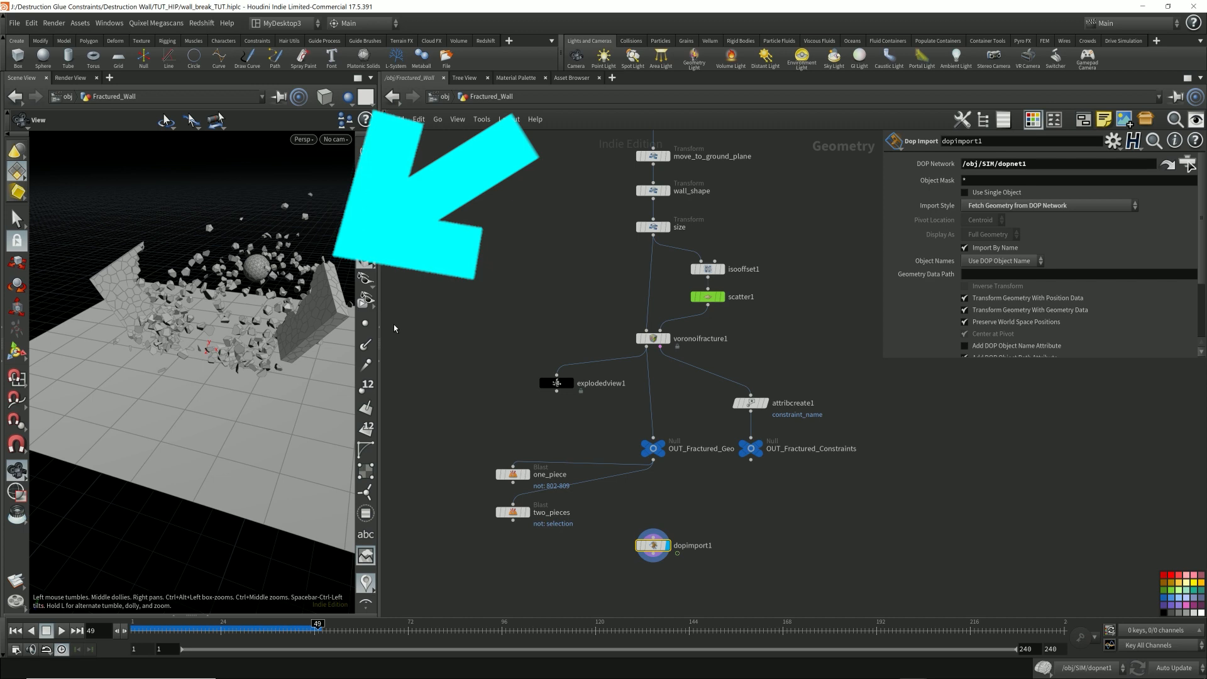
Go to the SIM object, look inside its dopnet1 network and return to the SIM level.
click(442, 97)
double_click(596, 348)
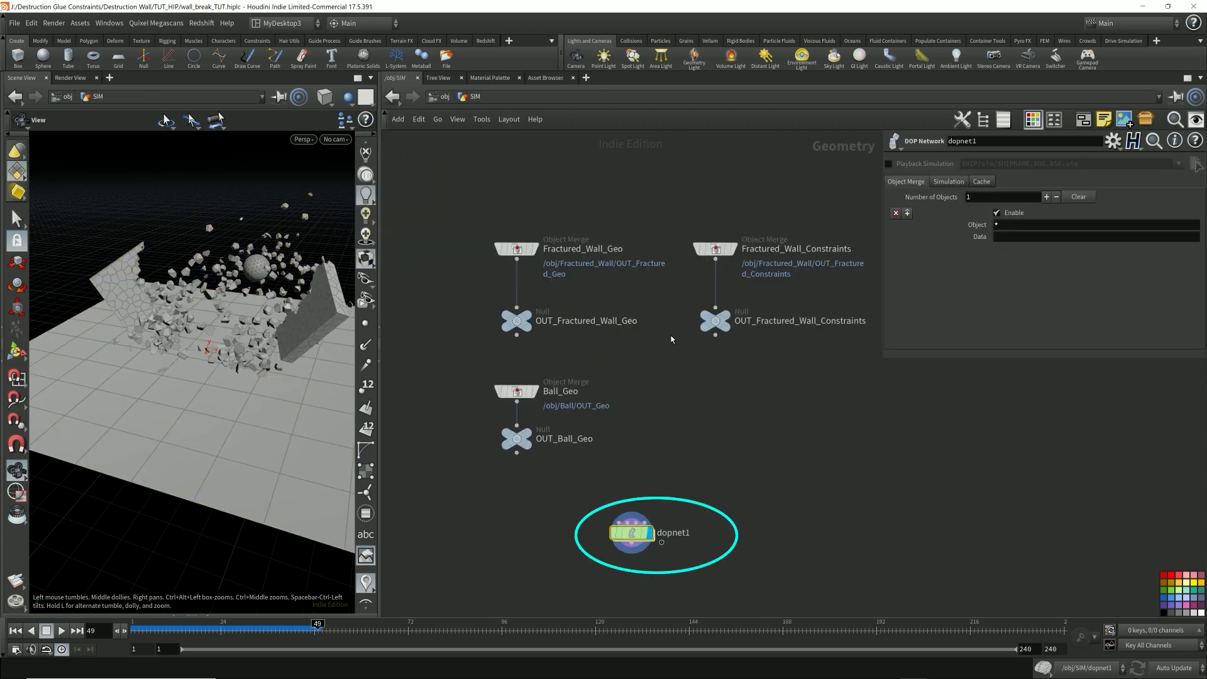
double_click(631, 534)
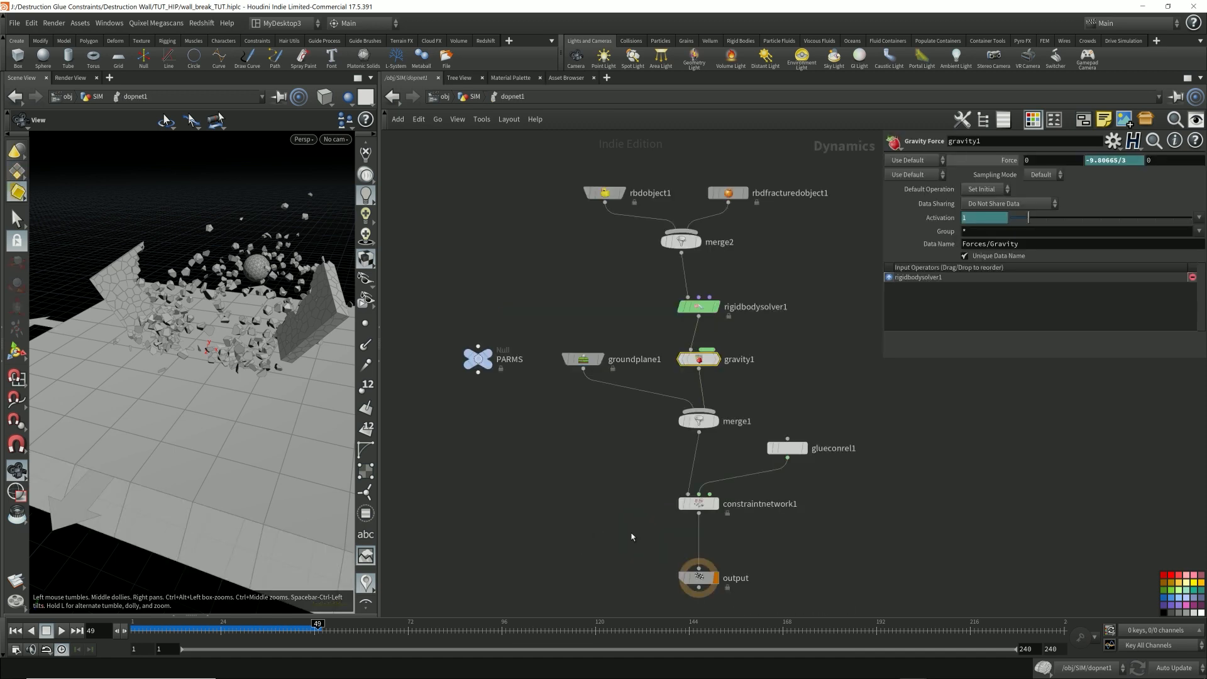
click(475, 97)
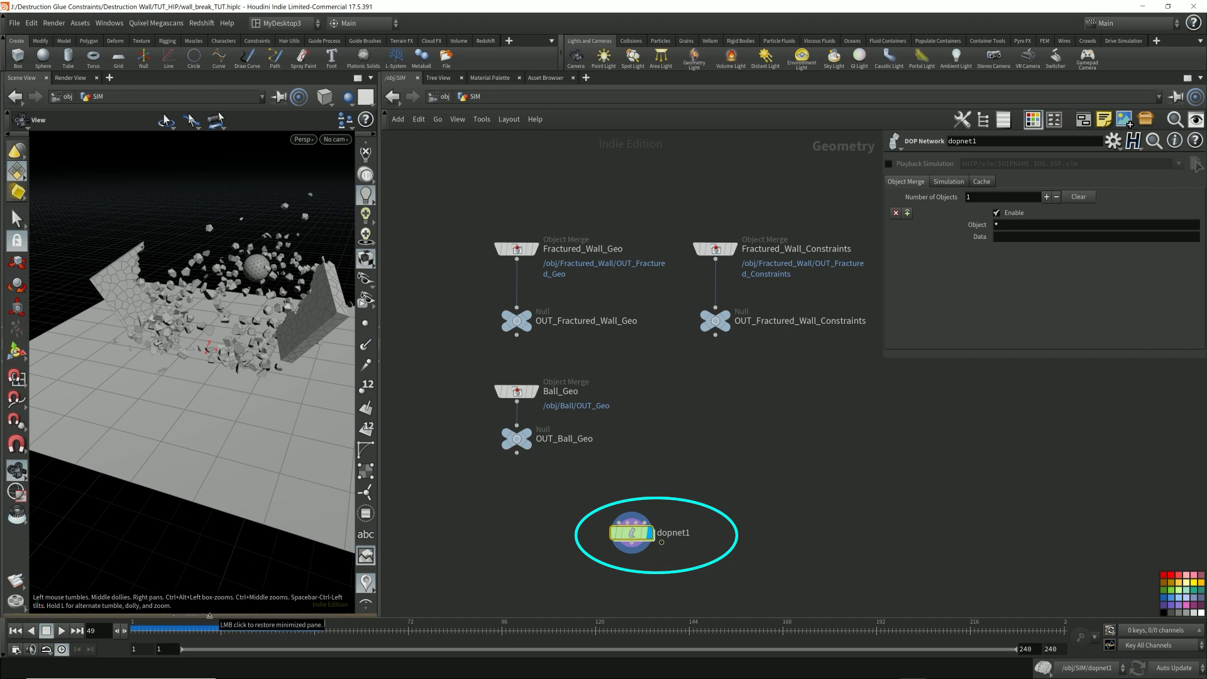
Open the Geometry Spreadsheet for dopnet1 and examine the names of the simulated piece objects.
click(209, 615)
drag(64, 504, 76, 503)
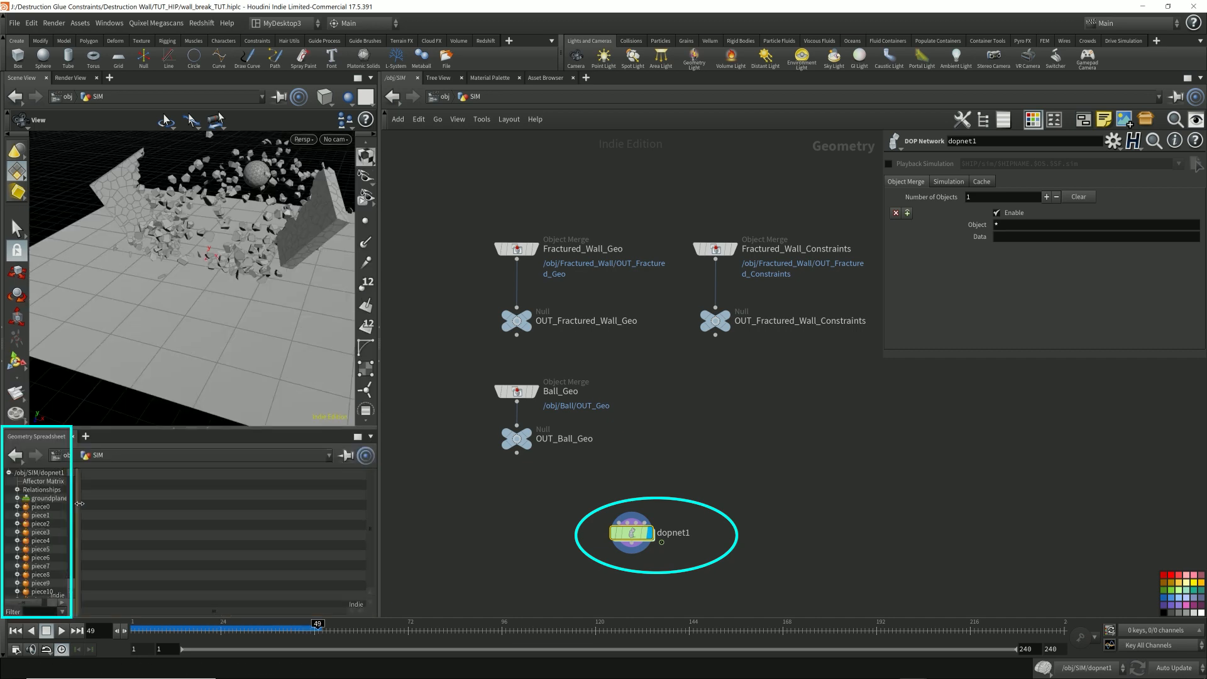
click(40, 515)
click(39, 524)
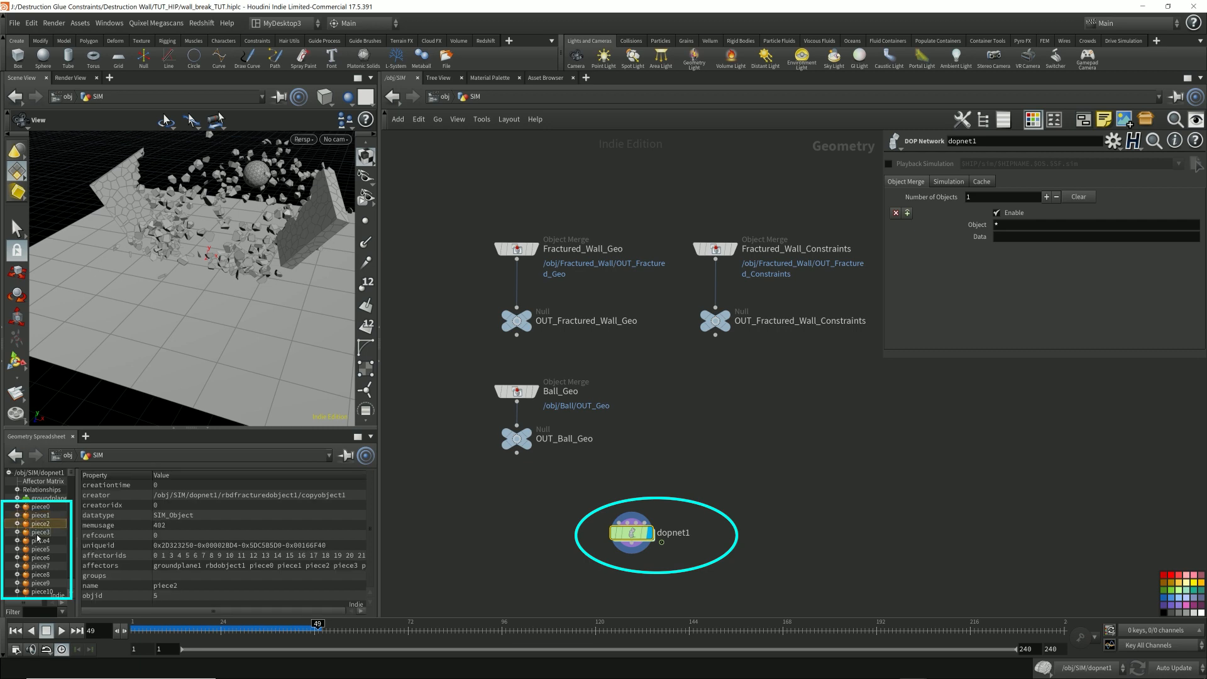
click(36, 549)
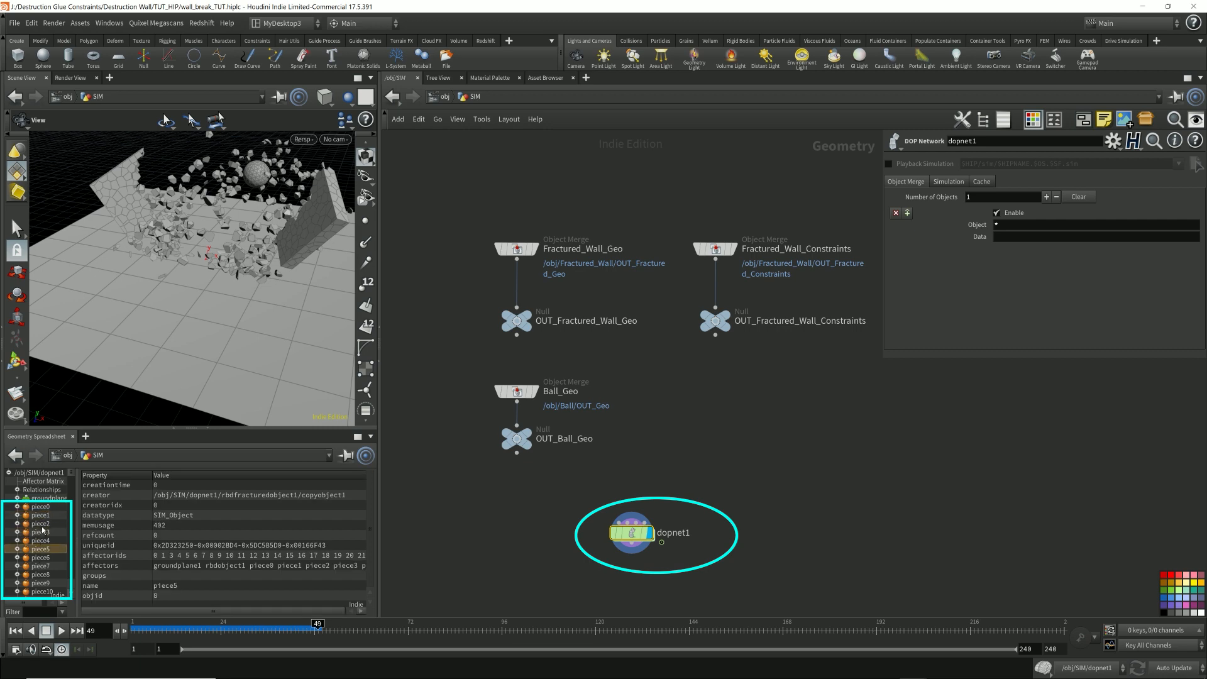
click(42, 508)
scroll(49, 550, down, 7)
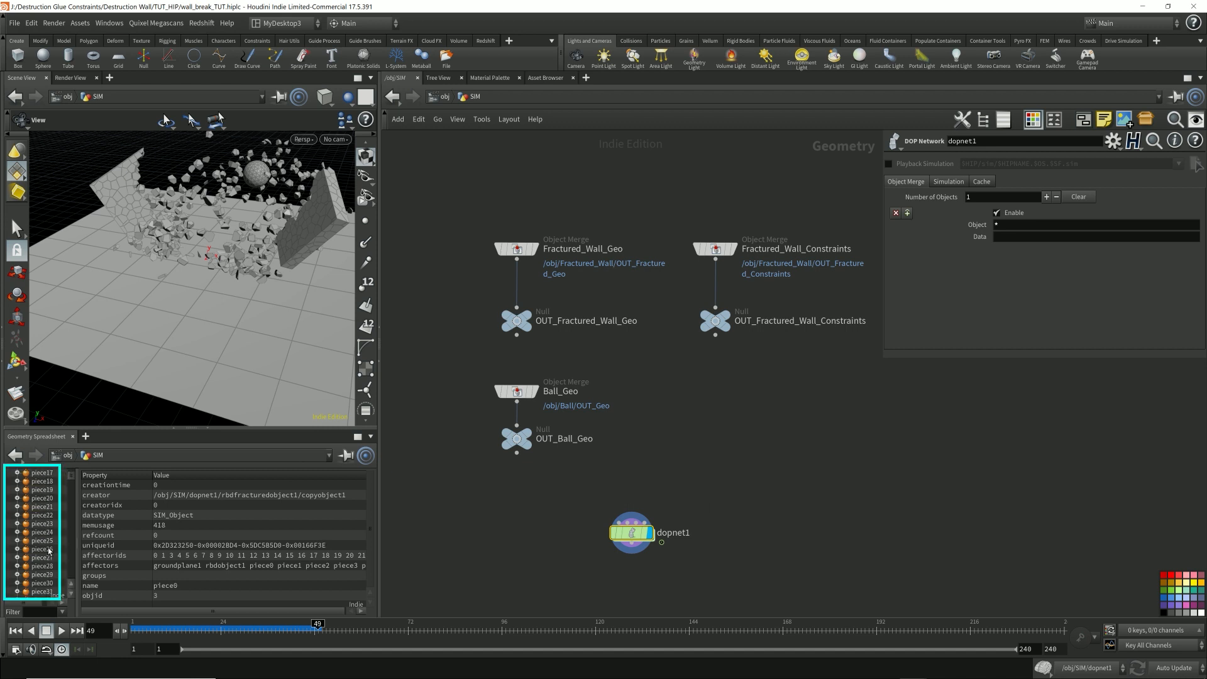
drag(190, 428, 190, 344)
scroll(23, 462, up, 7)
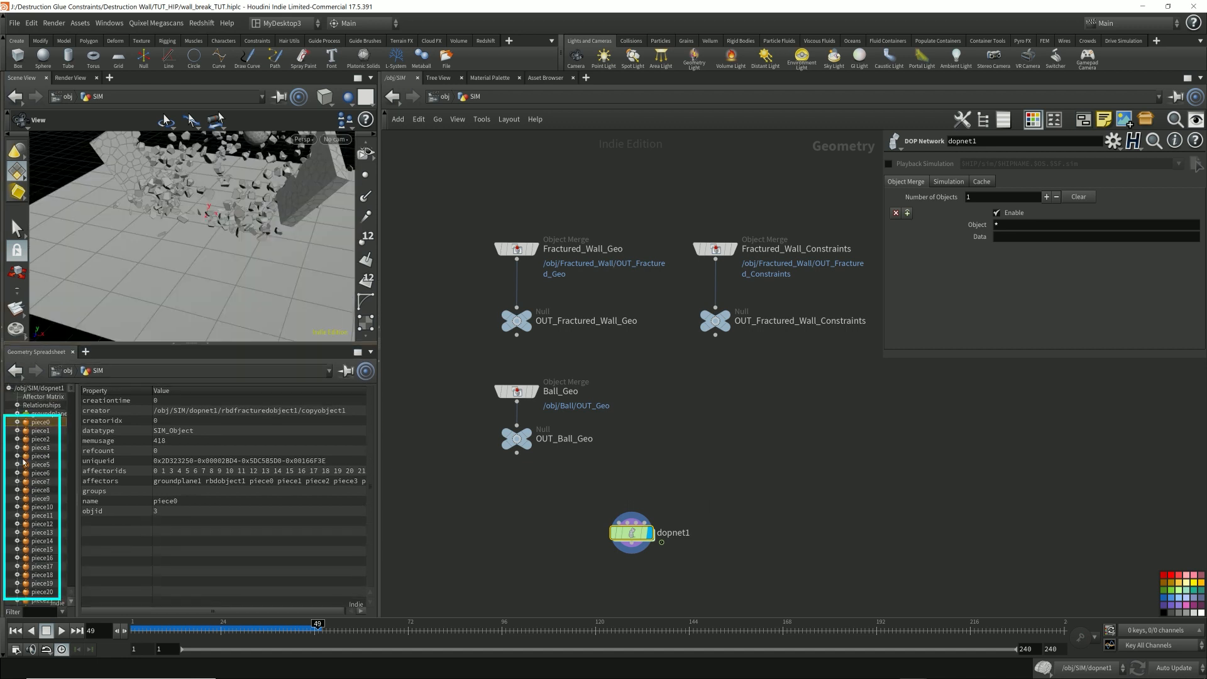
scroll(44, 447, down, 20)
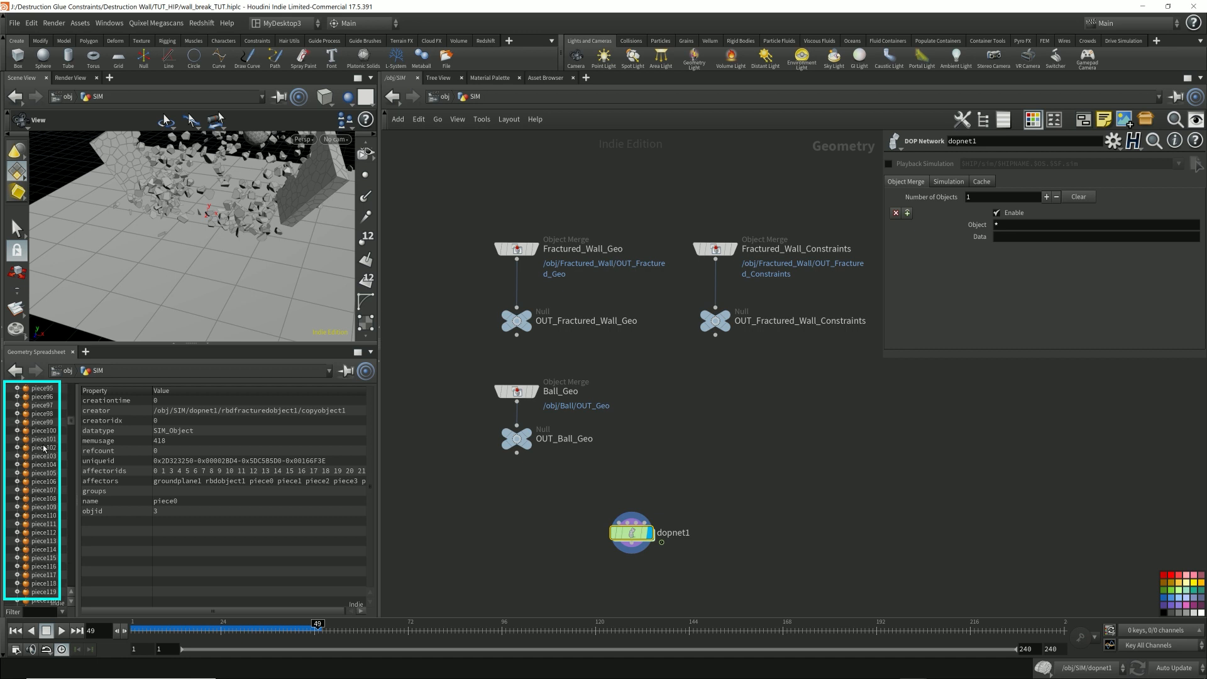
scroll(44, 447, down, 7)
Return to the Fractured_Wall object and set dopimport1's Object Mask to piece*.
click(444, 97)
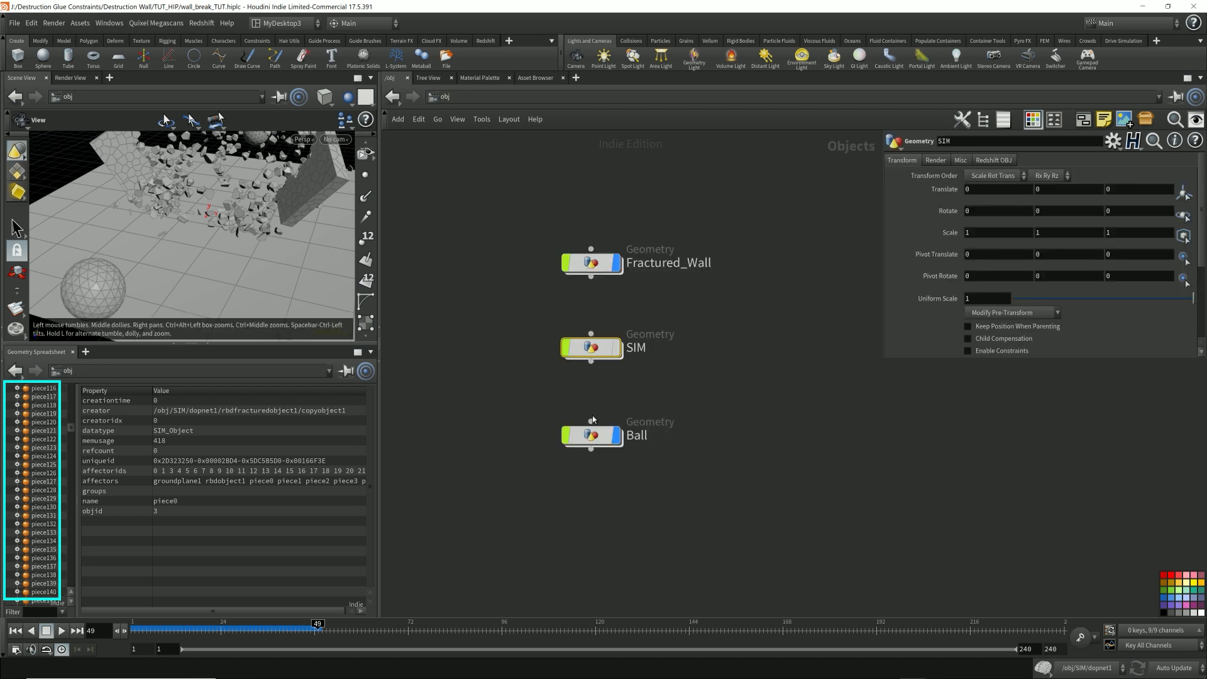
double_click(593, 267)
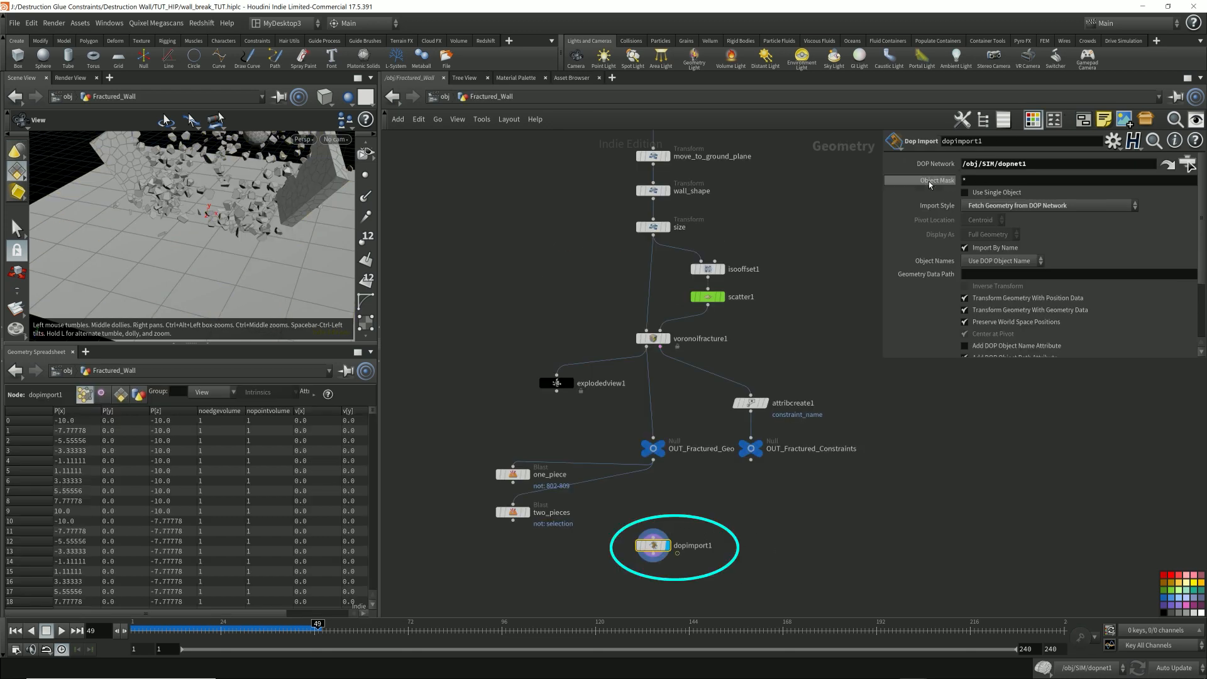
drag(290, 186, 292, 233)
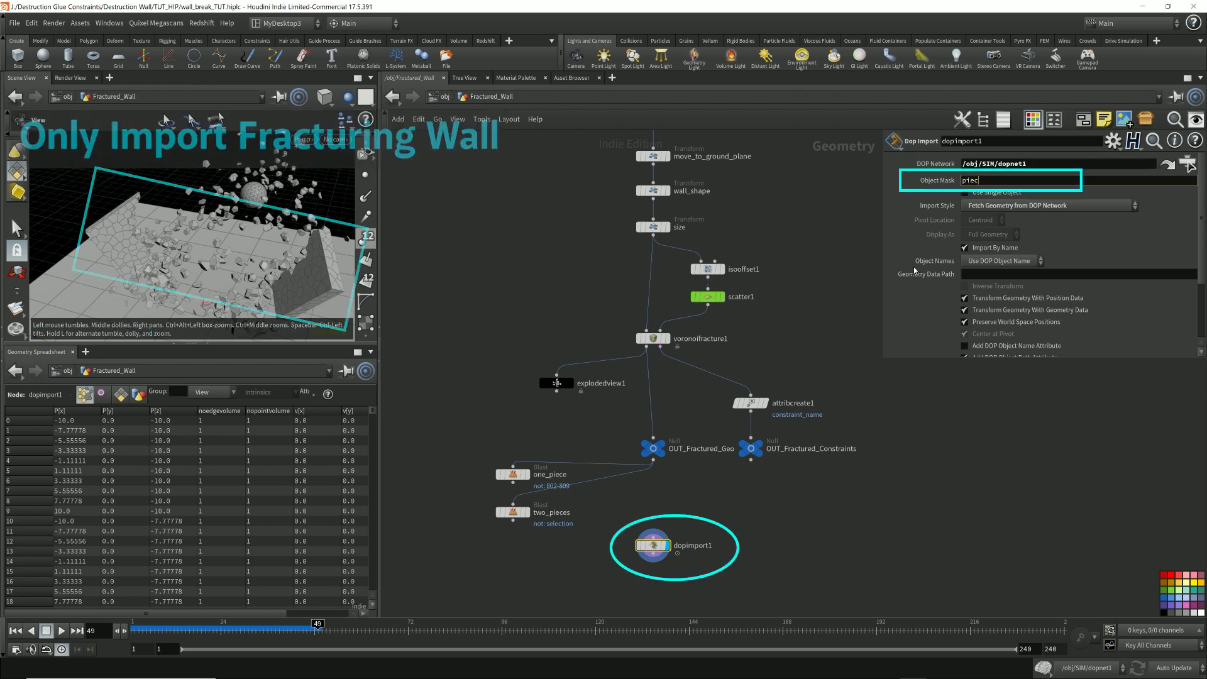
text(*)
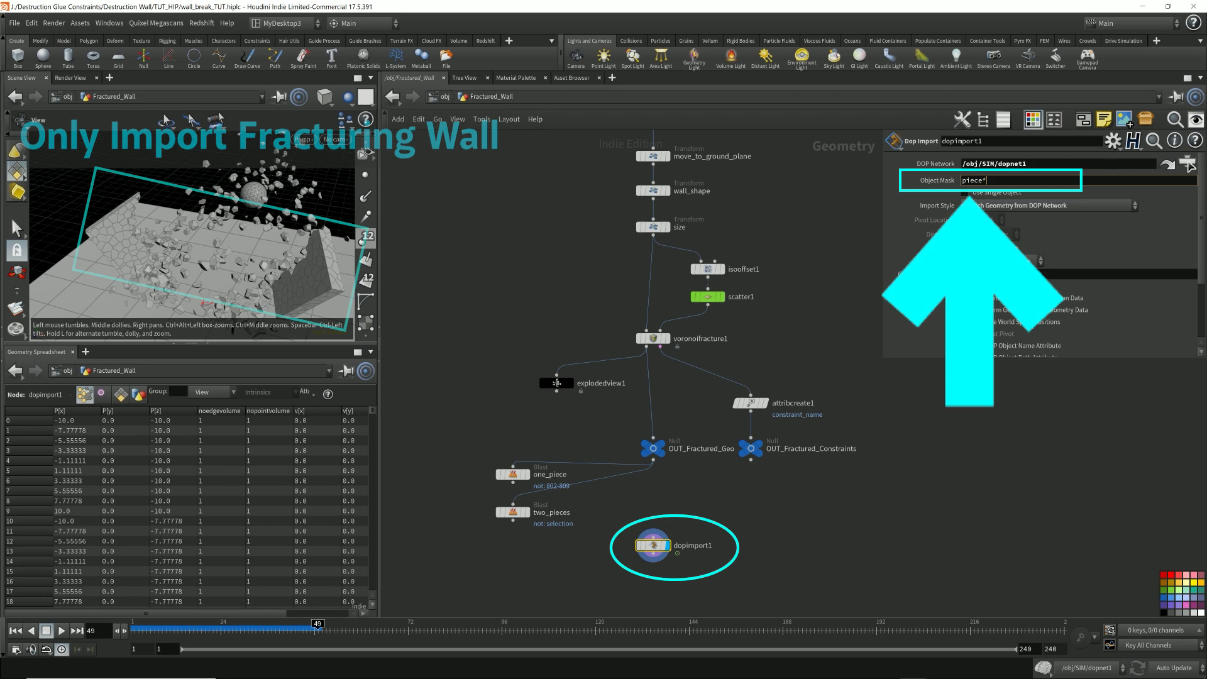
key(Return)
Enlarge the viewport and scrub the timeline to frame 28 to check the imported wall pieces.
drag(266, 344, 267, 452)
mouse_move(283, 306)
mouse_down()
mouse_move(286, 271)
mouse_move(234, 305)
mouse_up()
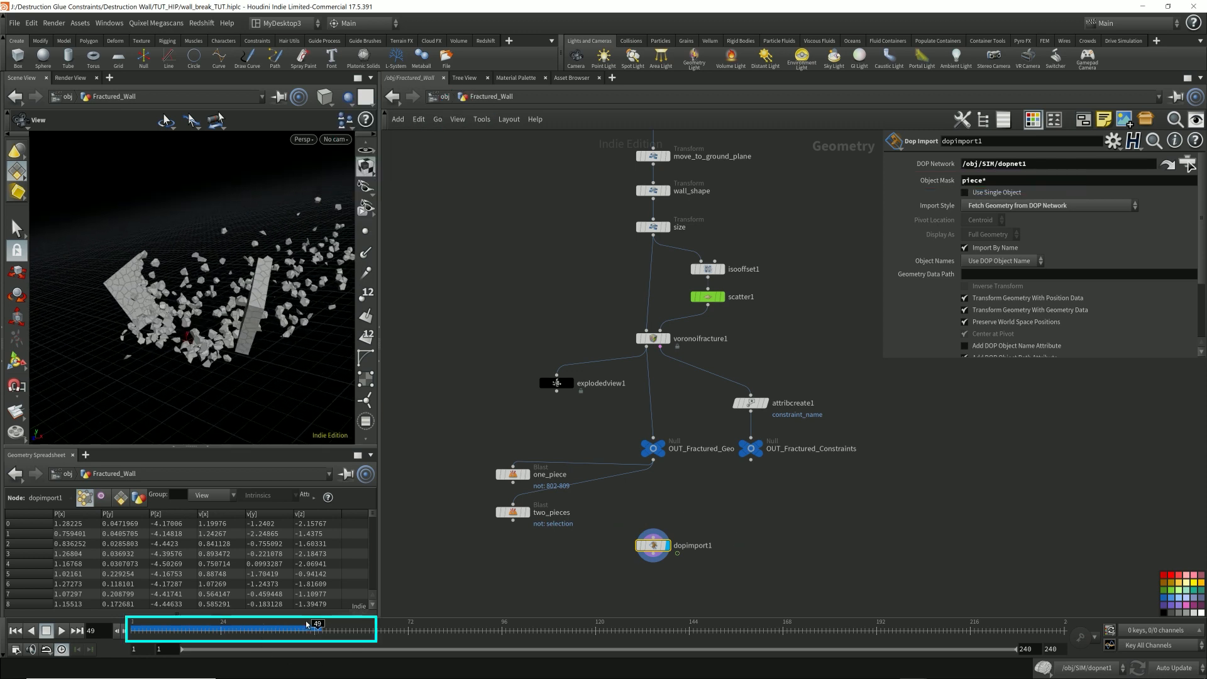
drag(317, 623, 234, 651)
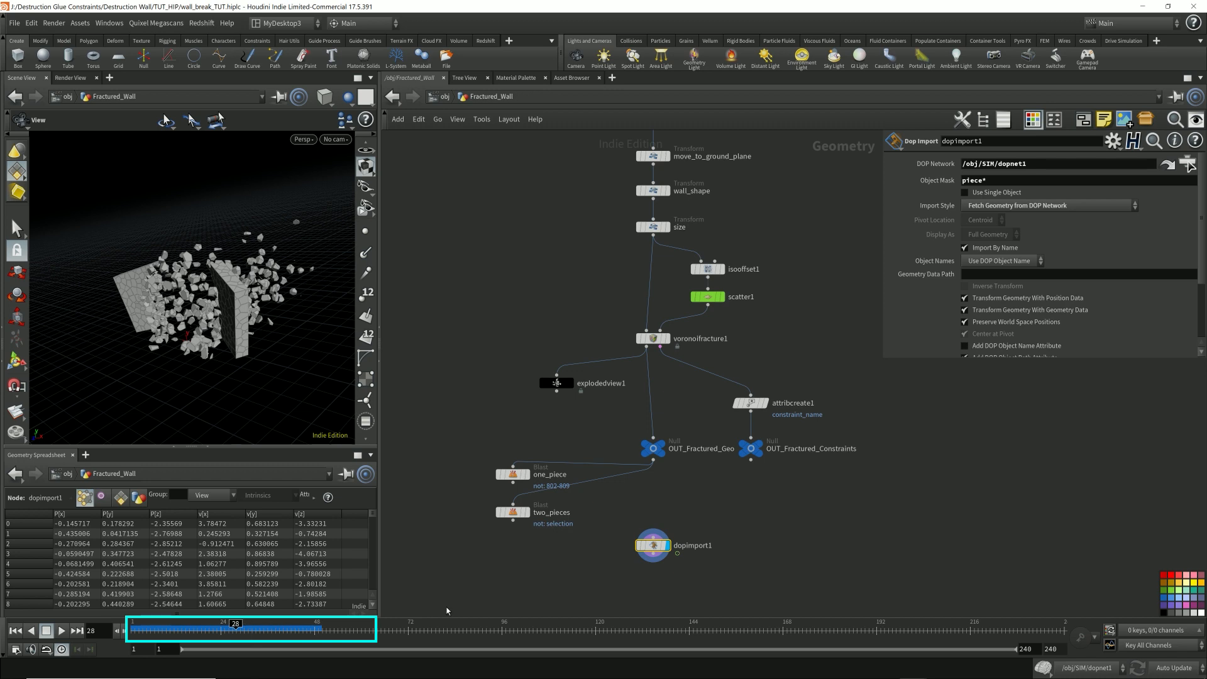
Add a Null node connected to the output of dopimport1, placed directly below it.
middle_drag(850, 532, 847, 436)
click(649, 458)
key(Tab)
text(null)
key(Return)
click(648, 496)
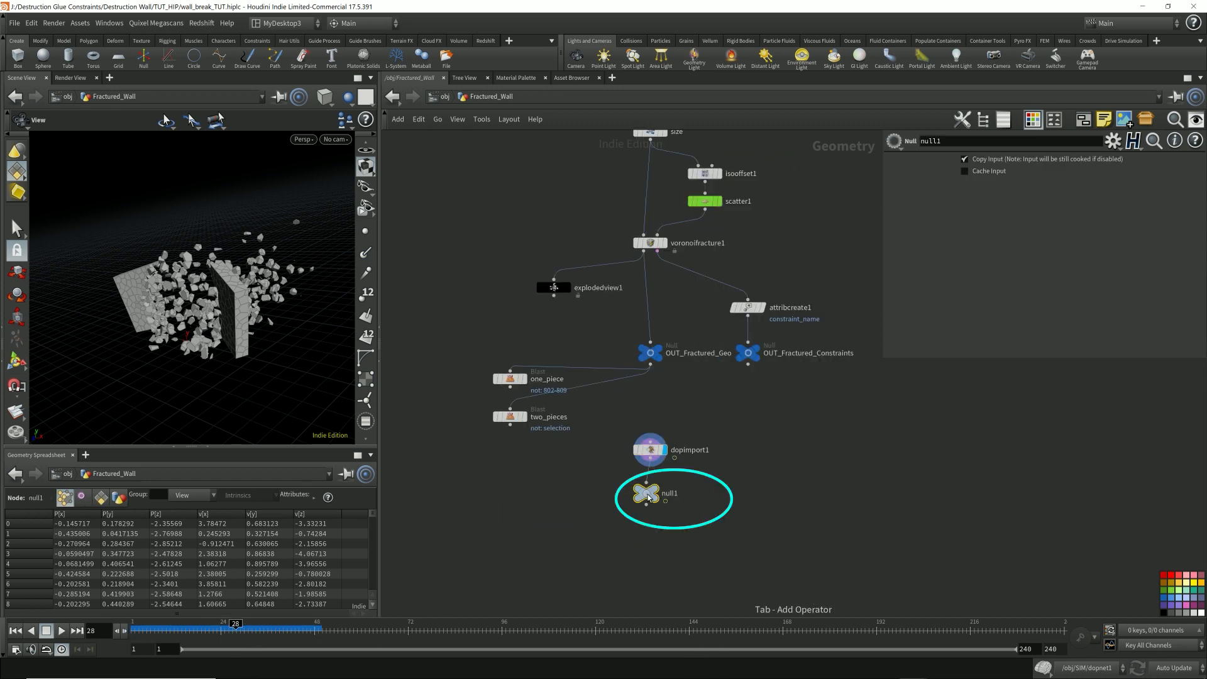
Rename the new null to OUT_Render, set it as the displayed node and save the scene.
double_click(670, 500)
text(OUT_Rende)
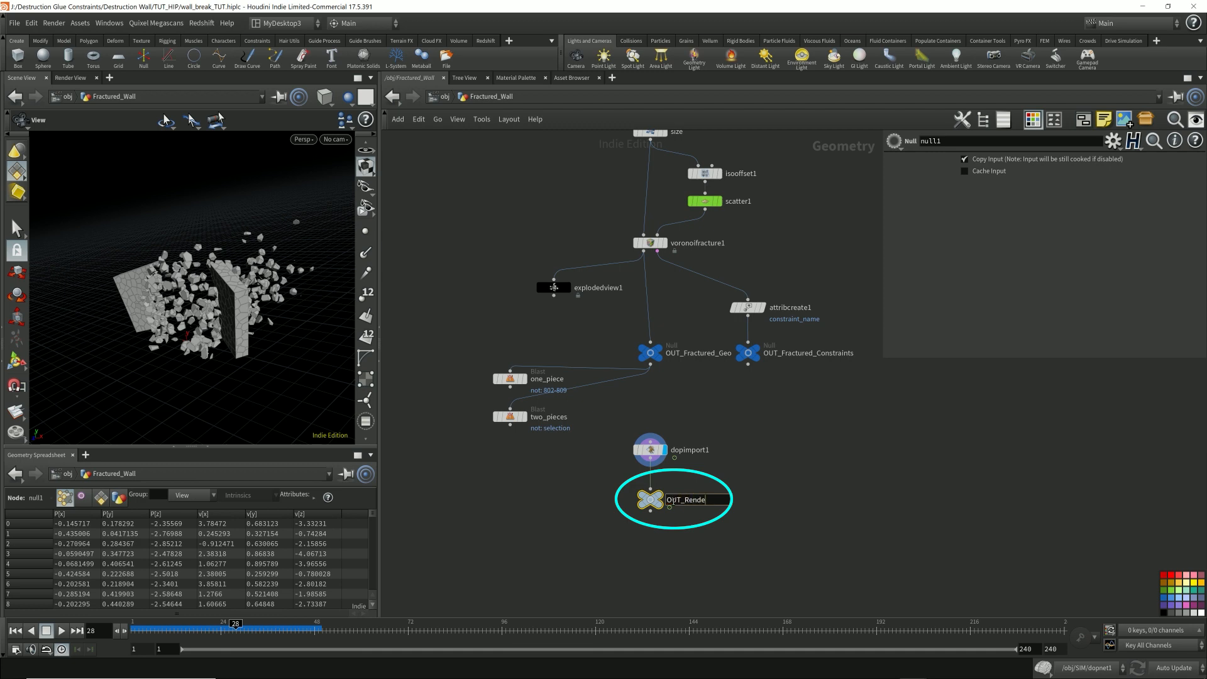
text(r)
key(Return)
click(663, 499)
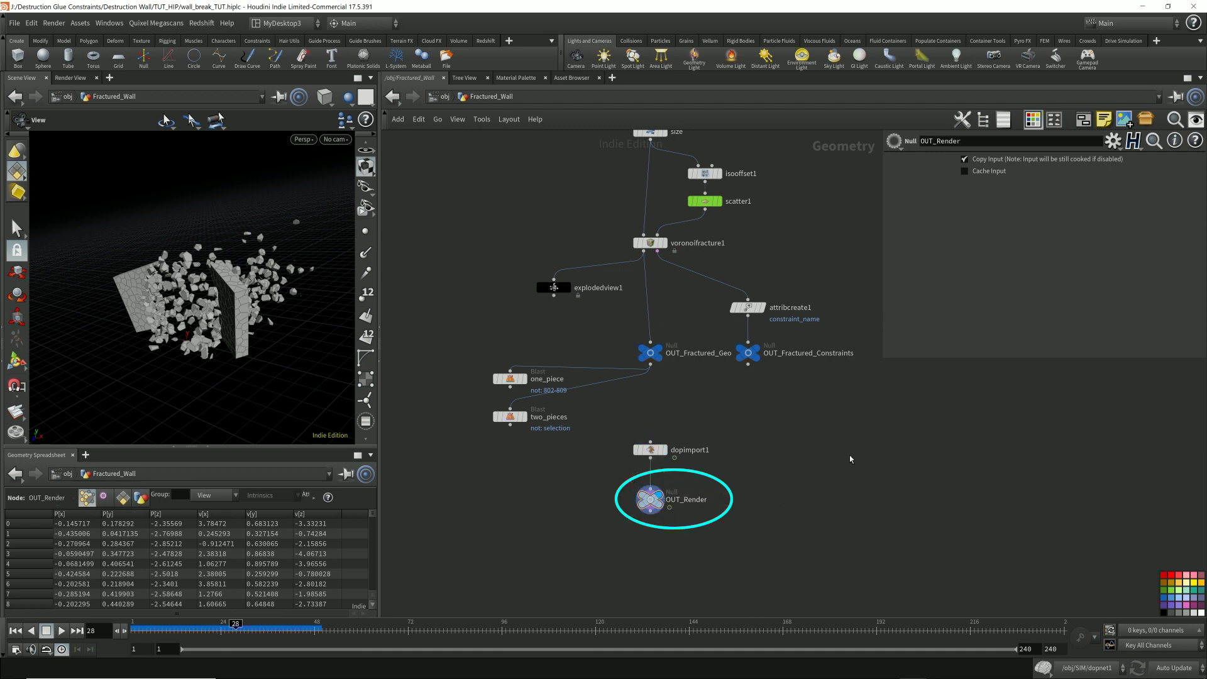
key(ctrl+s)
Go up to the object level, enter the Ball object and add a Dop Import node below OUT_Geo.
click(444, 98)
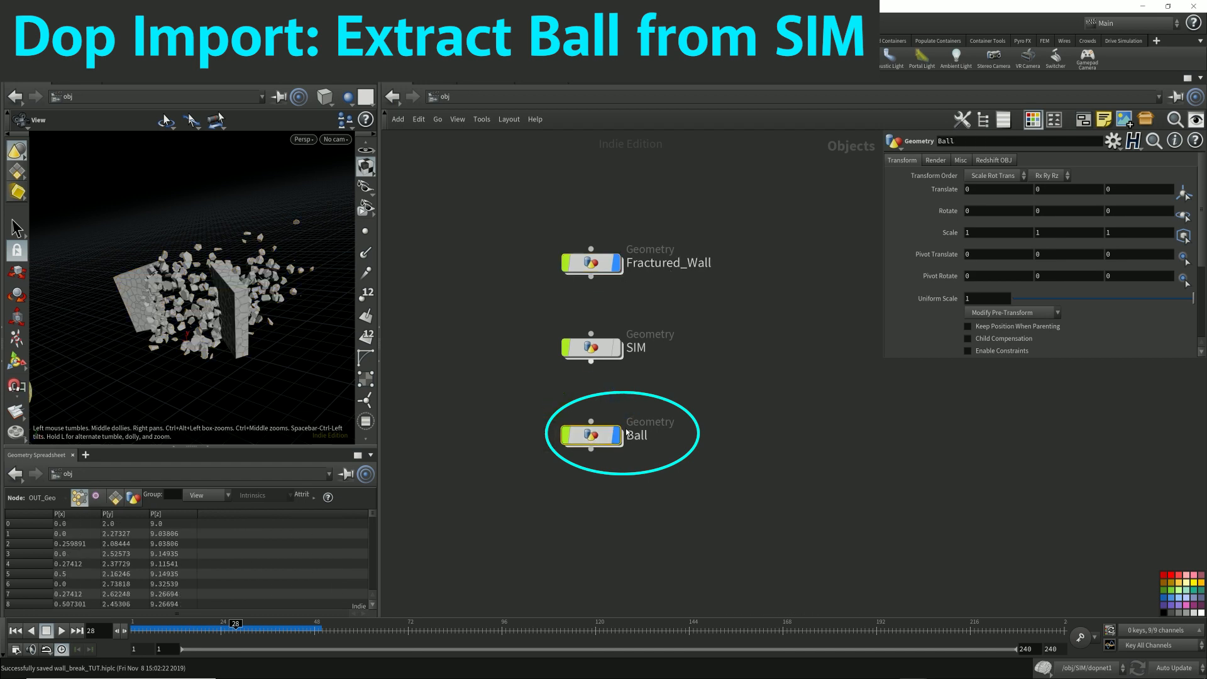
double_click(594, 437)
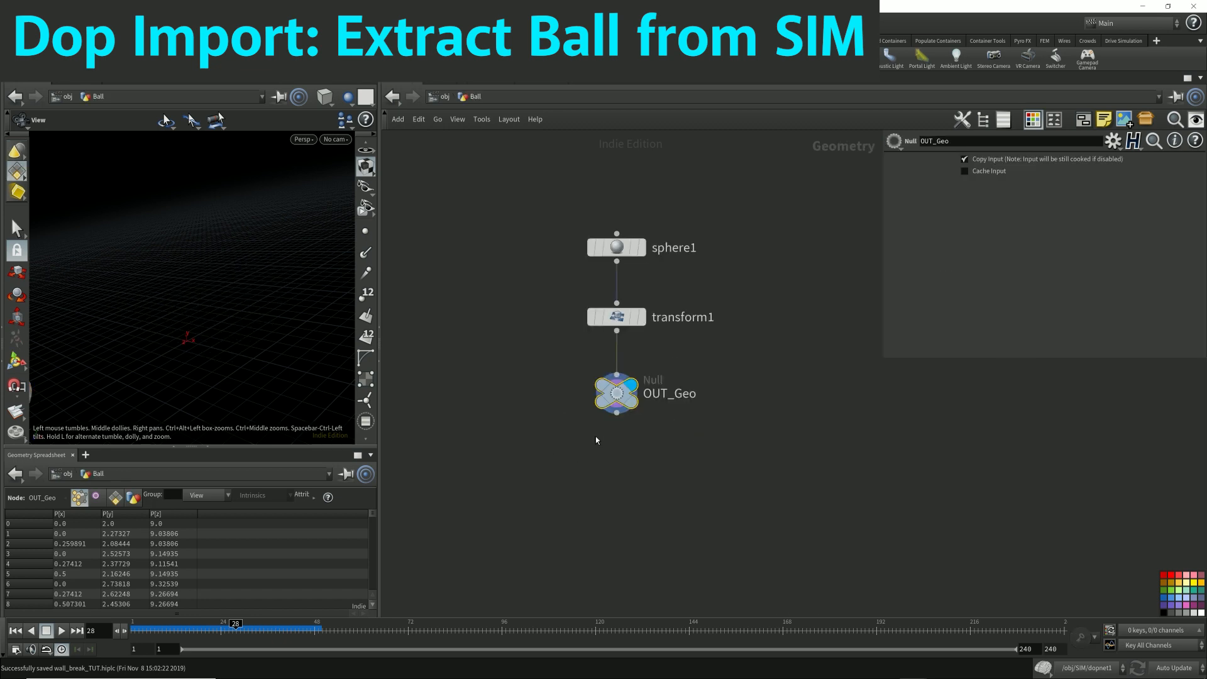
key(Tab)
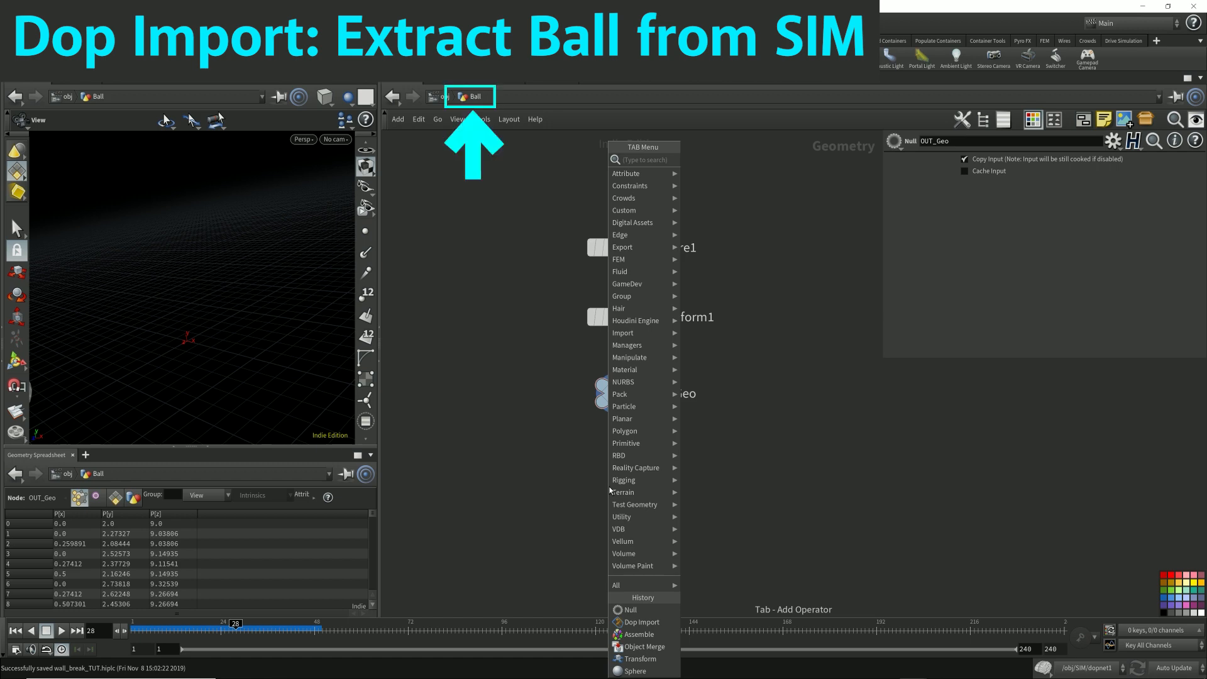
text(dop)
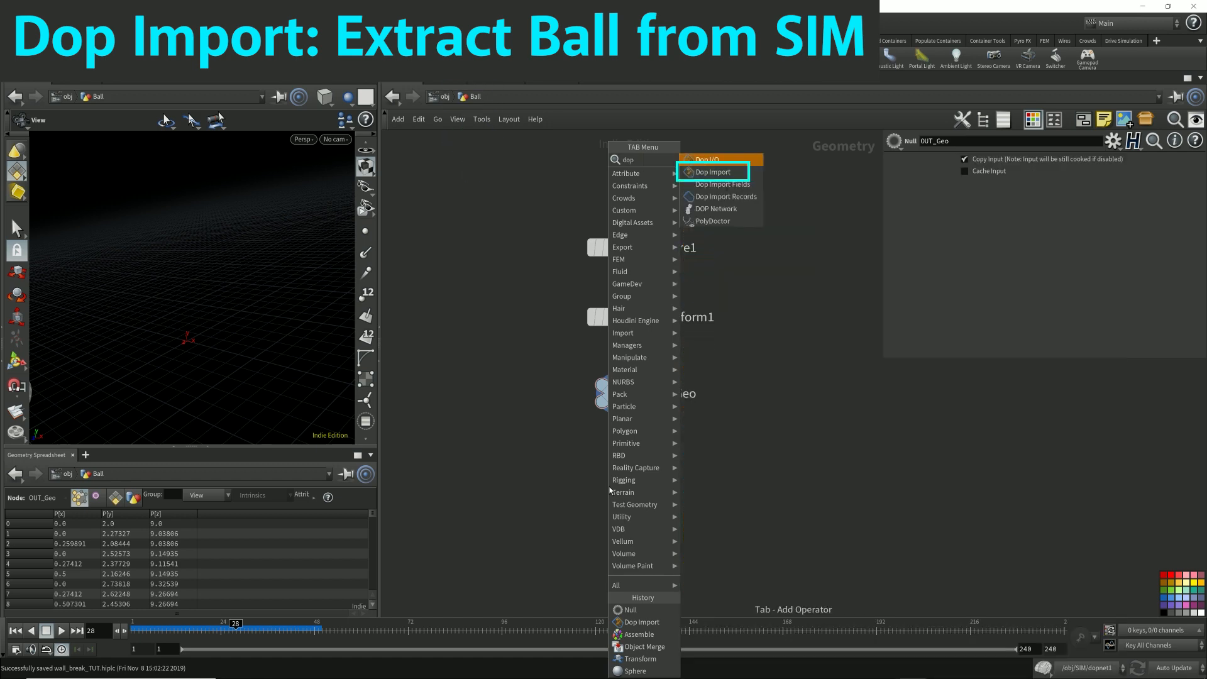
key(Down)
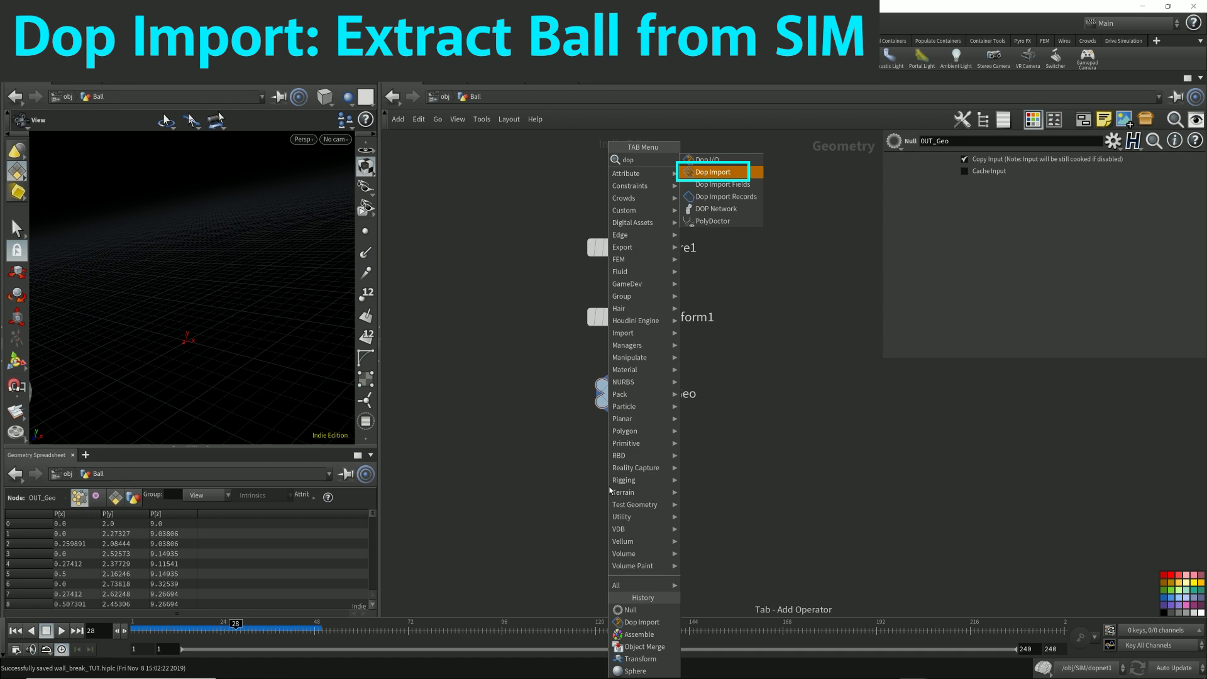
key(Return)
click(624, 489)
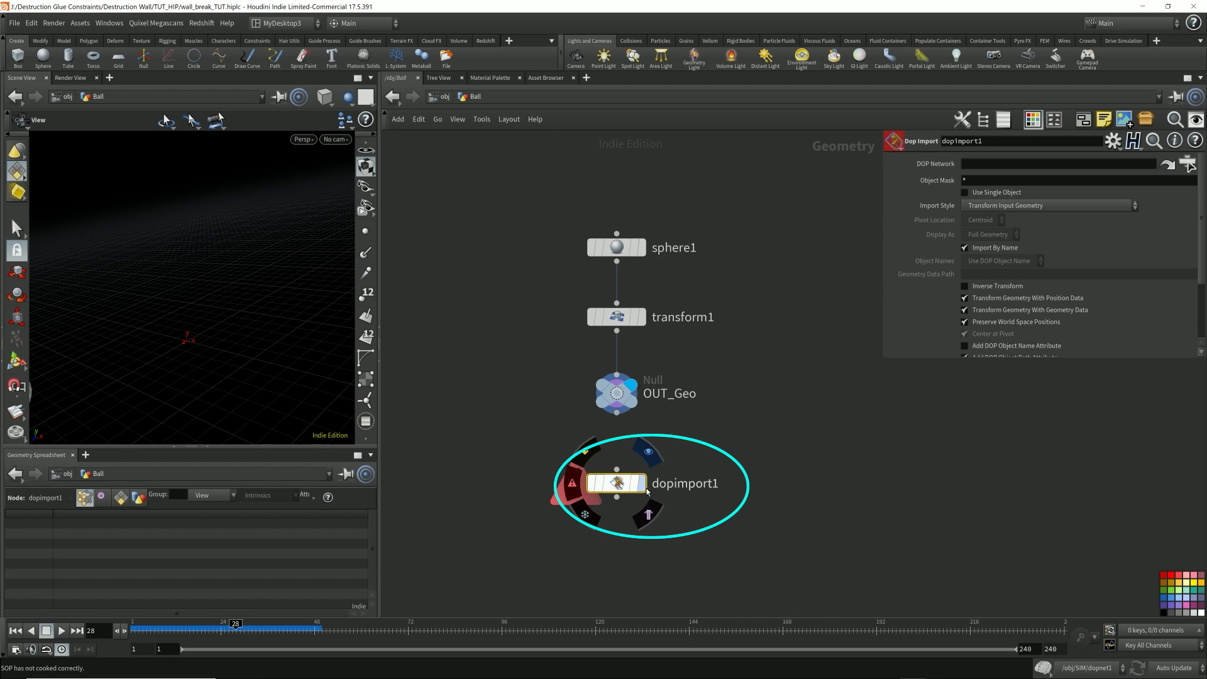
Display the Ball object's dopimport1 and set its DOP Network to /obj/SIM/dopnet1.
click(641, 484)
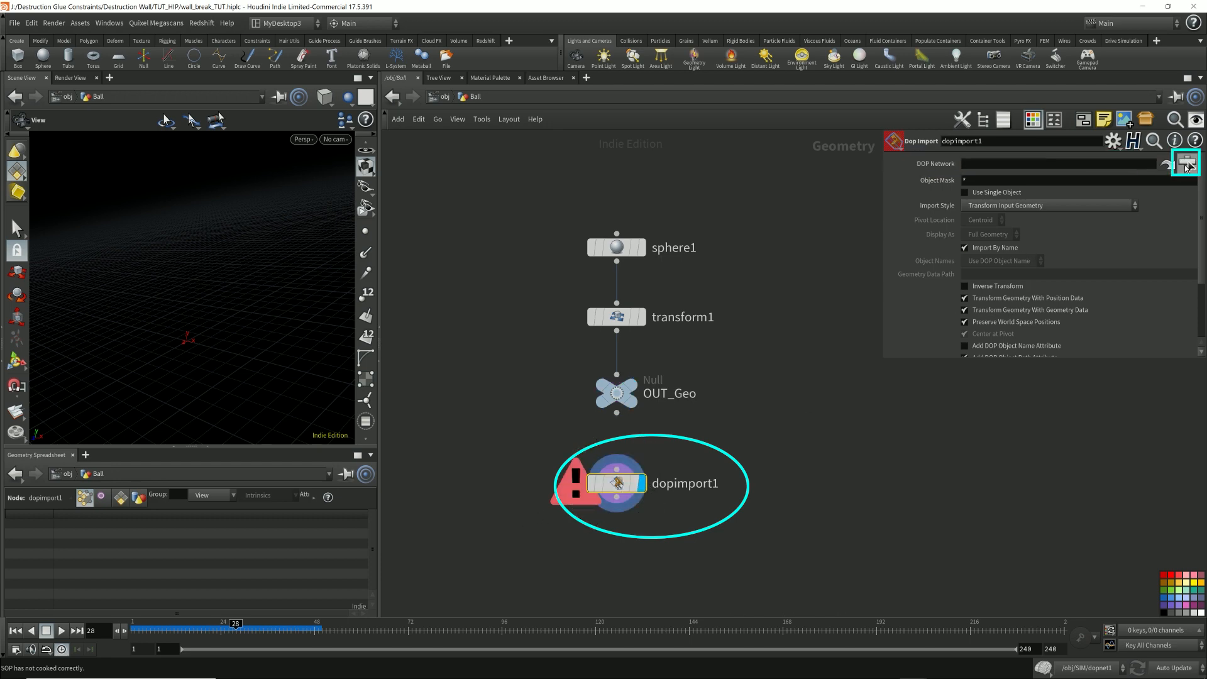
click(1186, 166)
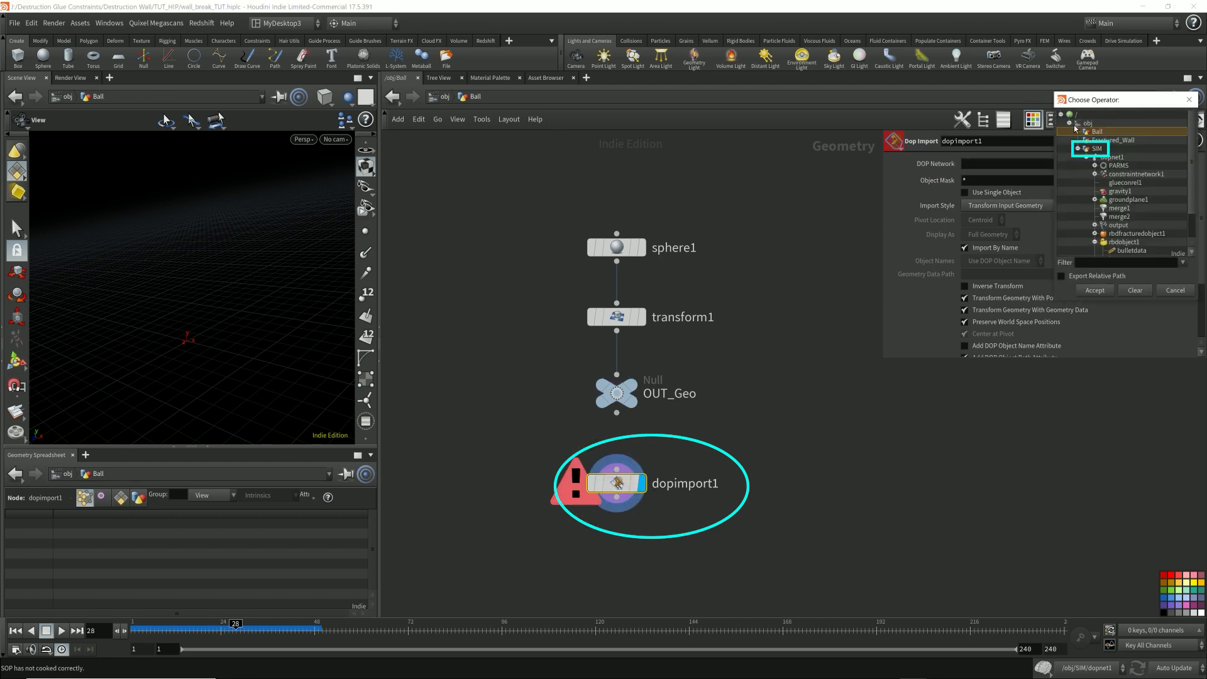
click(1101, 158)
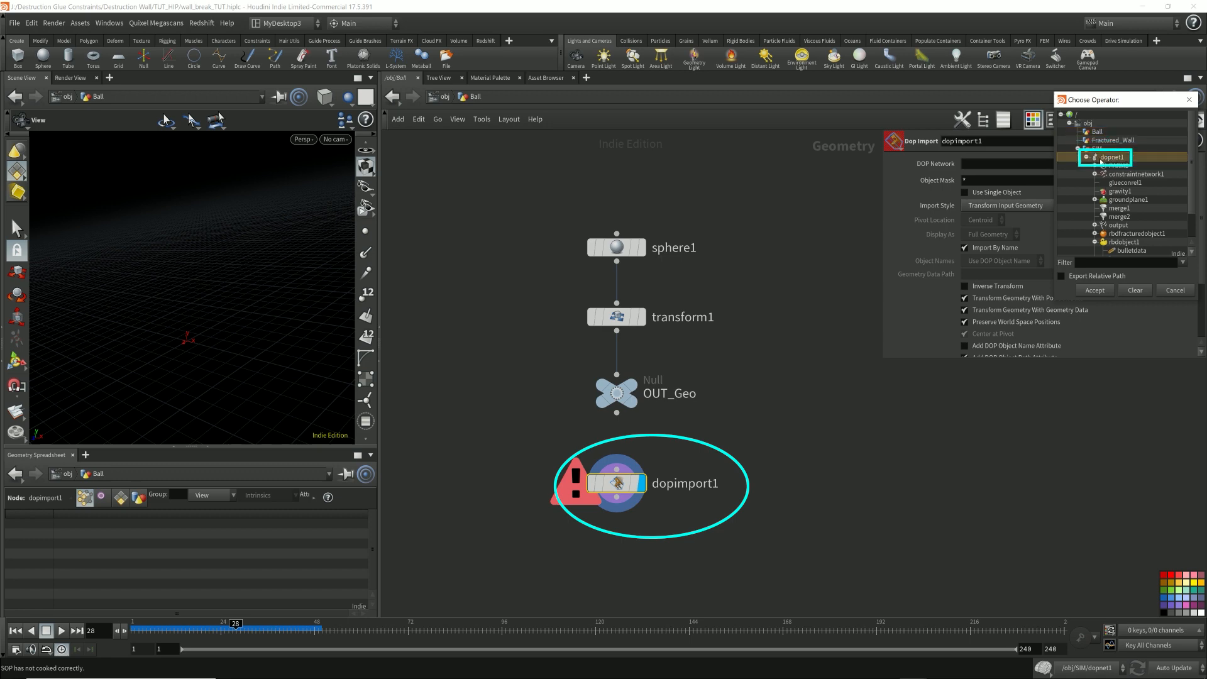
click(1096, 291)
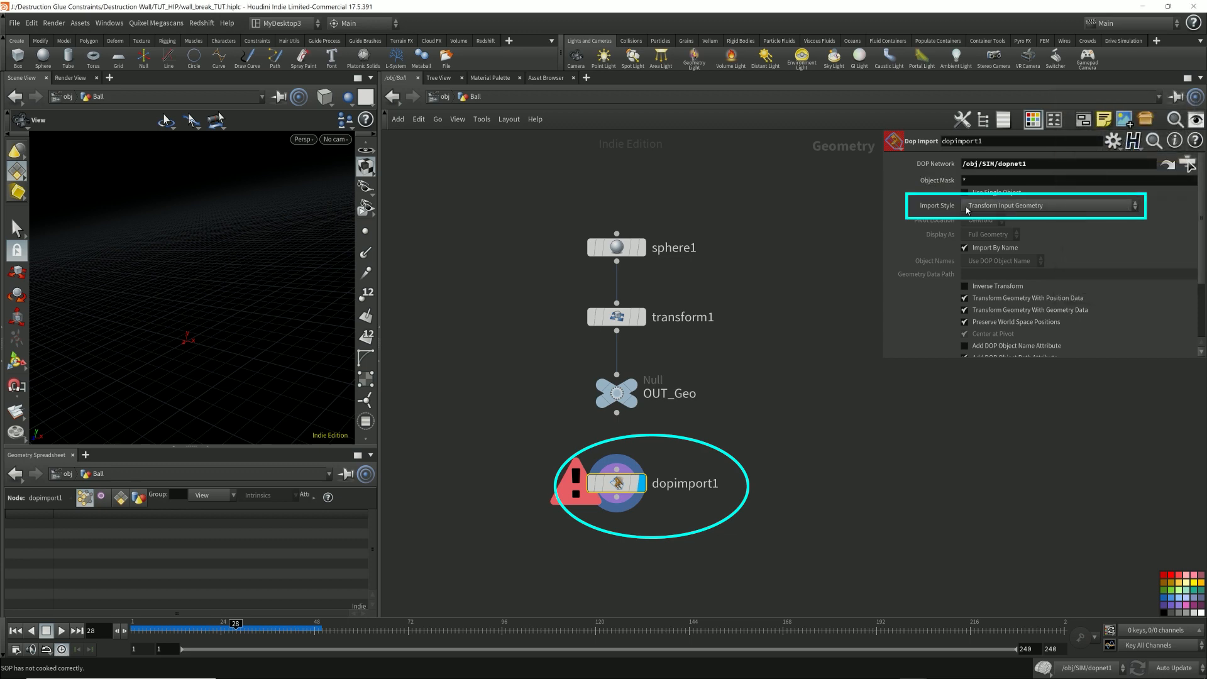
Set the Ball dopimport1's Import Style to Fetch Geometry from DOP Network.
click(968, 207)
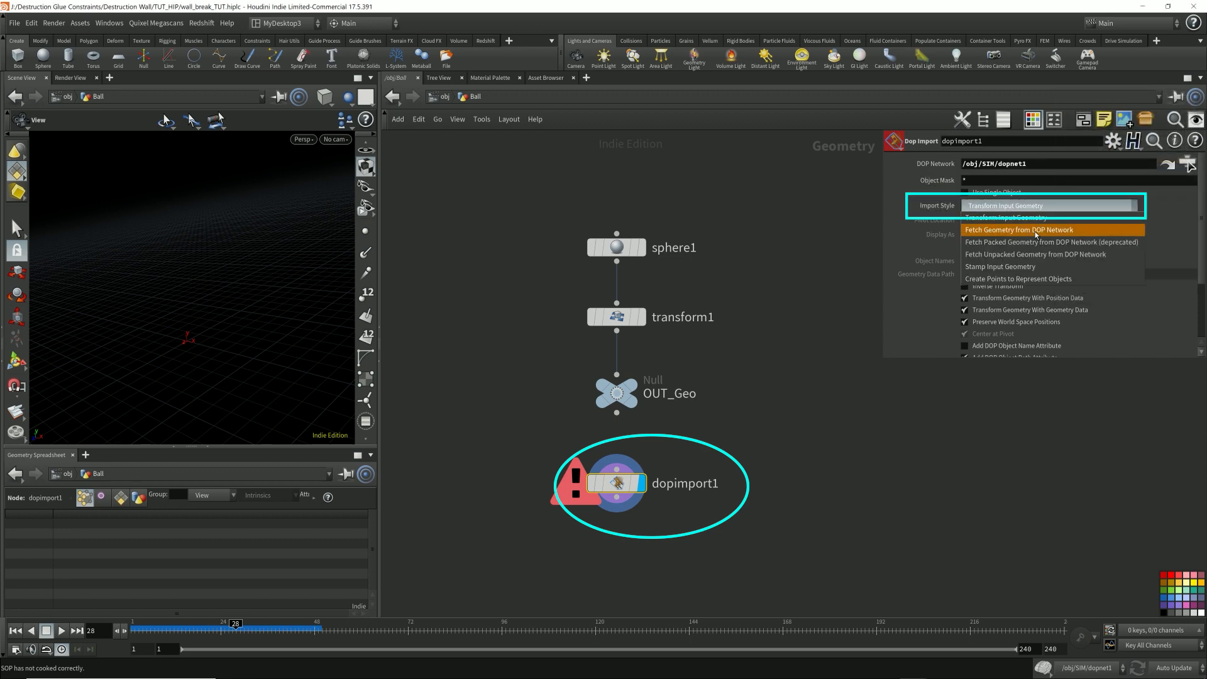
click(1065, 232)
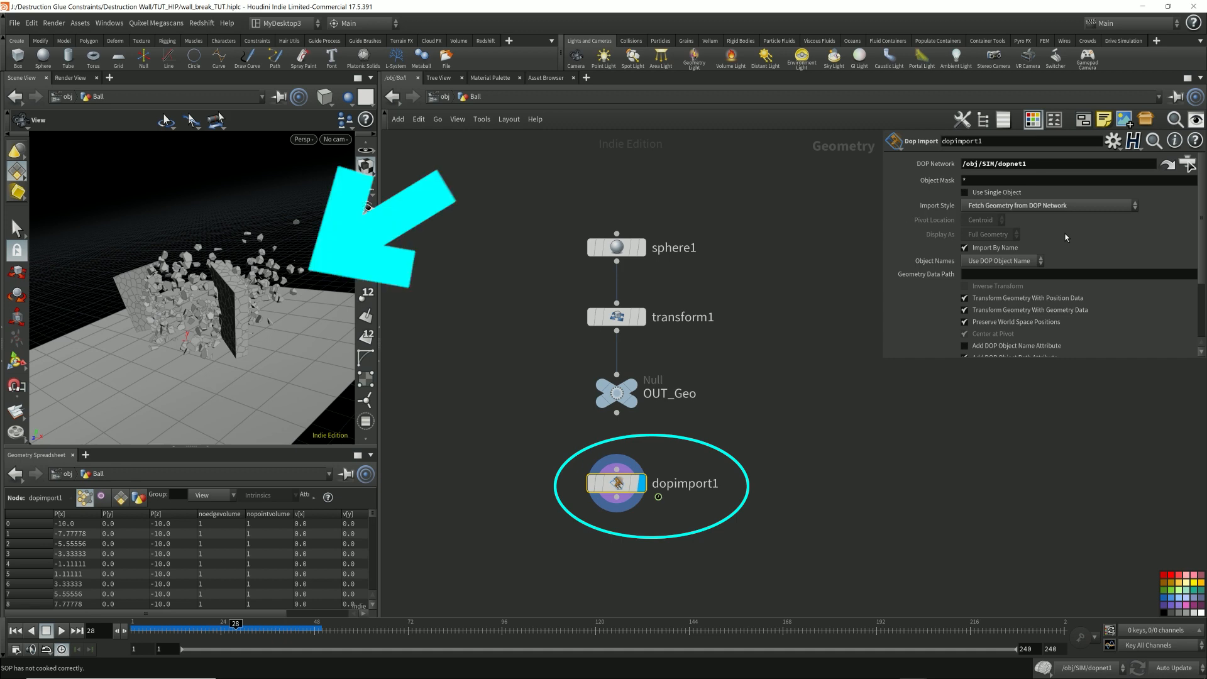
mouse_move(267, 306)
mouse_down()
mouse_move(287, 295)
mouse_move(279, 314)
mouse_up()
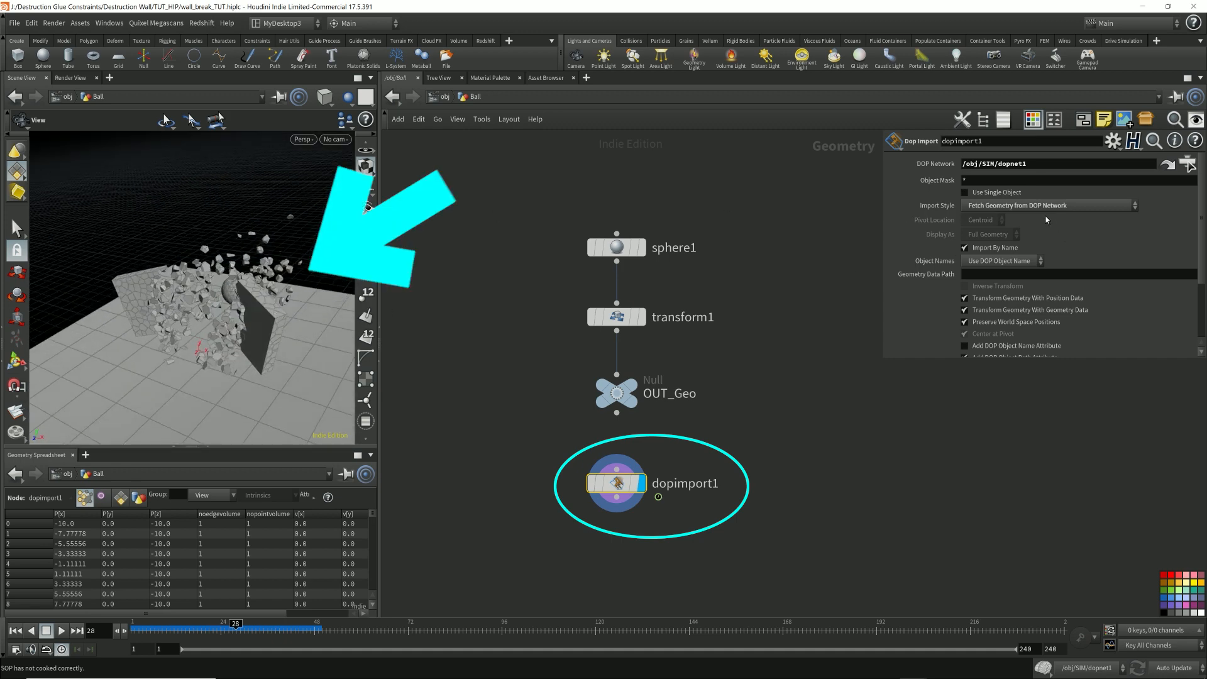
Look up the ball's object name inside SIM's dopnet1, checking the RBD Object node and the simulation object list in the Geometry Spreadsheet.
click(440, 96)
double_click(572, 345)
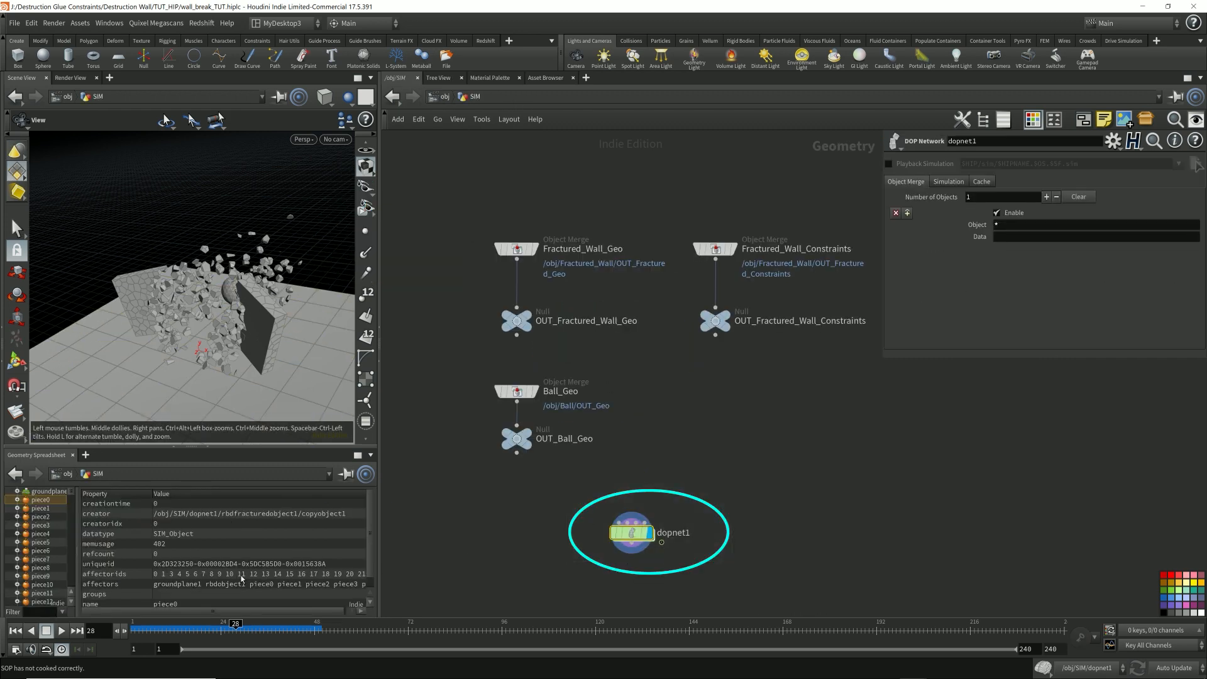
mouse_move(72, 492)
mouse_down()
mouse_move(74, 594)
mouse_move(72, 458)
mouse_up()
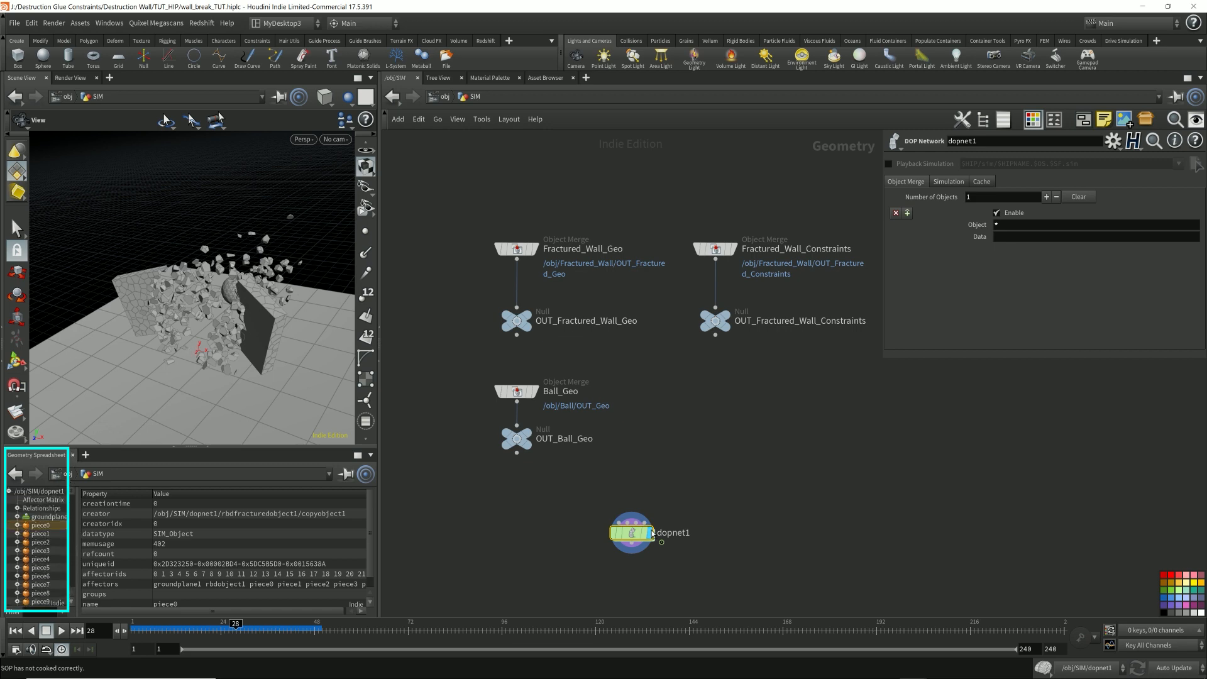
mouse_move(635, 533)
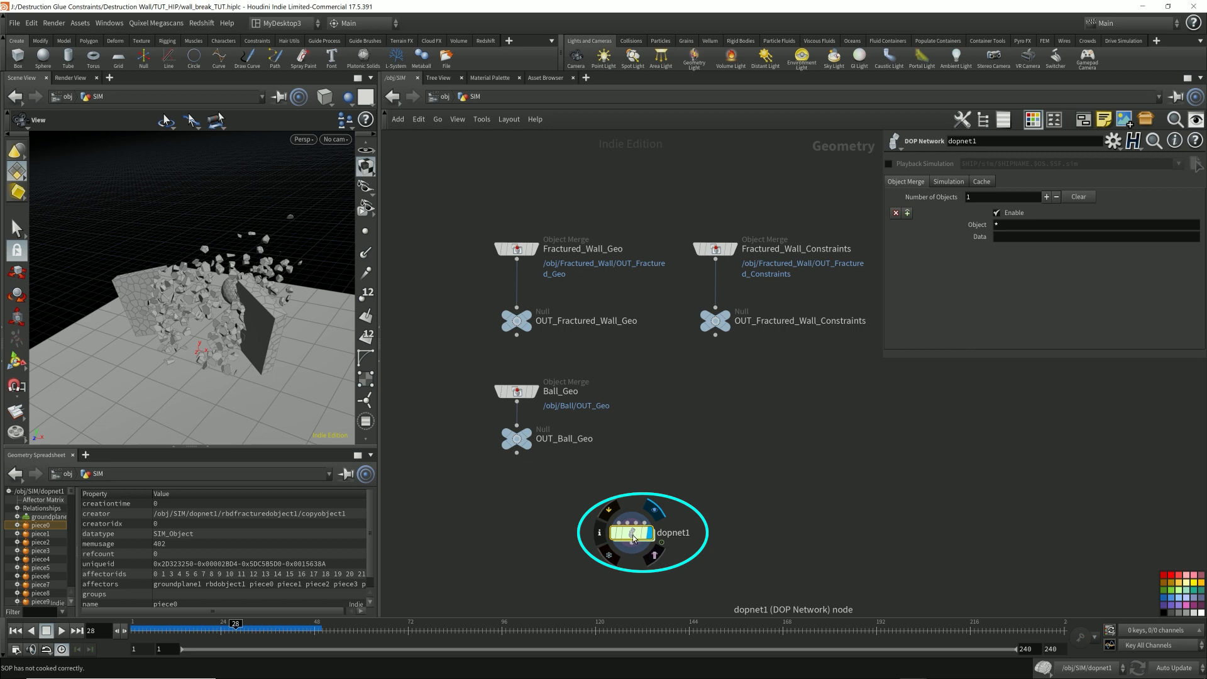
double_click(633, 536)
drag(555, 221, 672, 164)
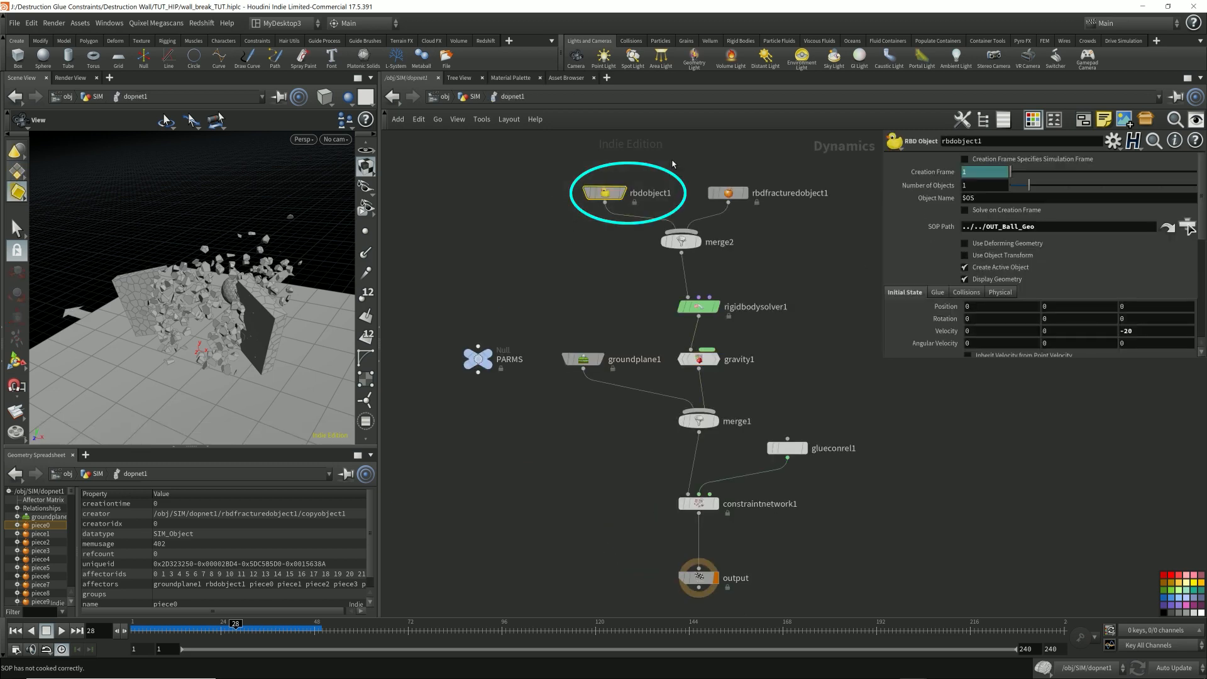
drag(540, 215, 690, 176)
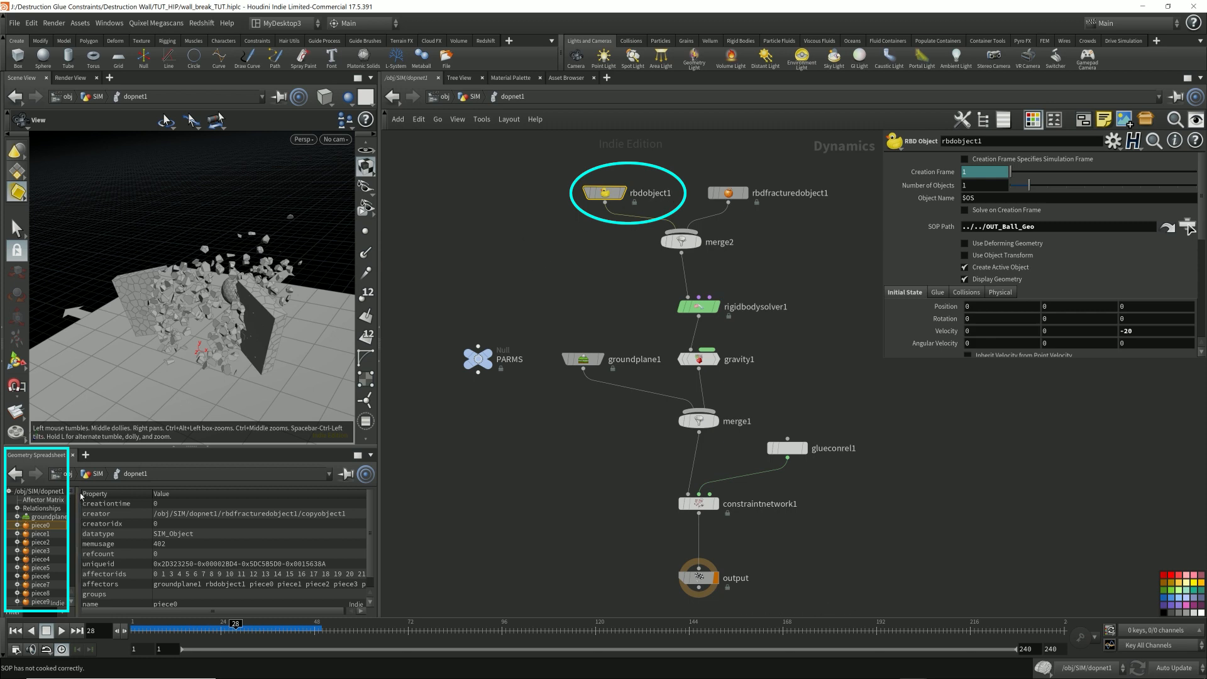
drag(72, 495, 72, 597)
click(49, 602)
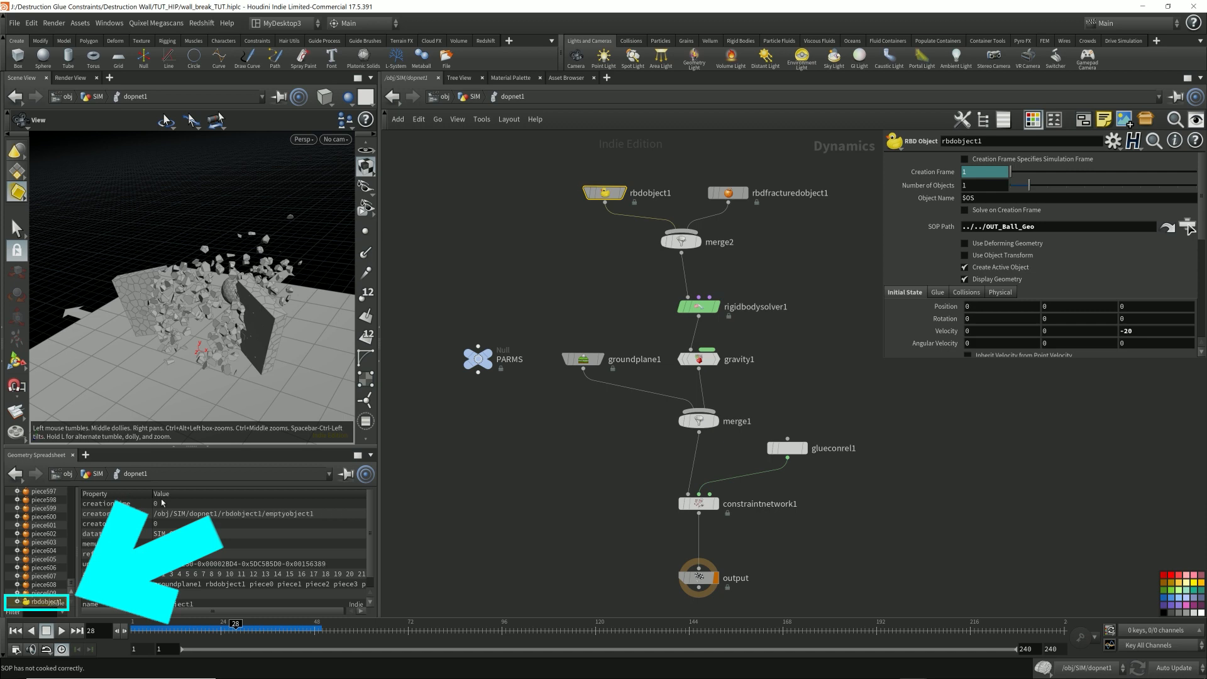
drag(76, 597, 121, 597)
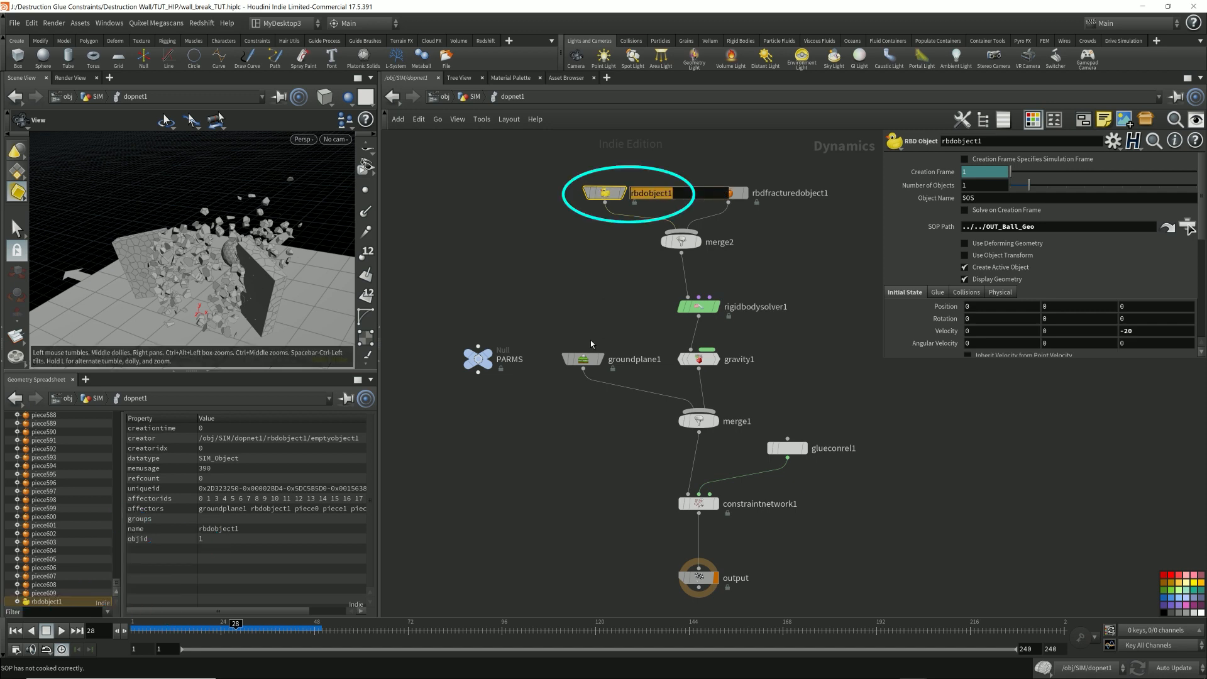
Return to the Ball object and set dopimport1's Object Mask to rbdobject1.
click(445, 96)
double_click(589, 434)
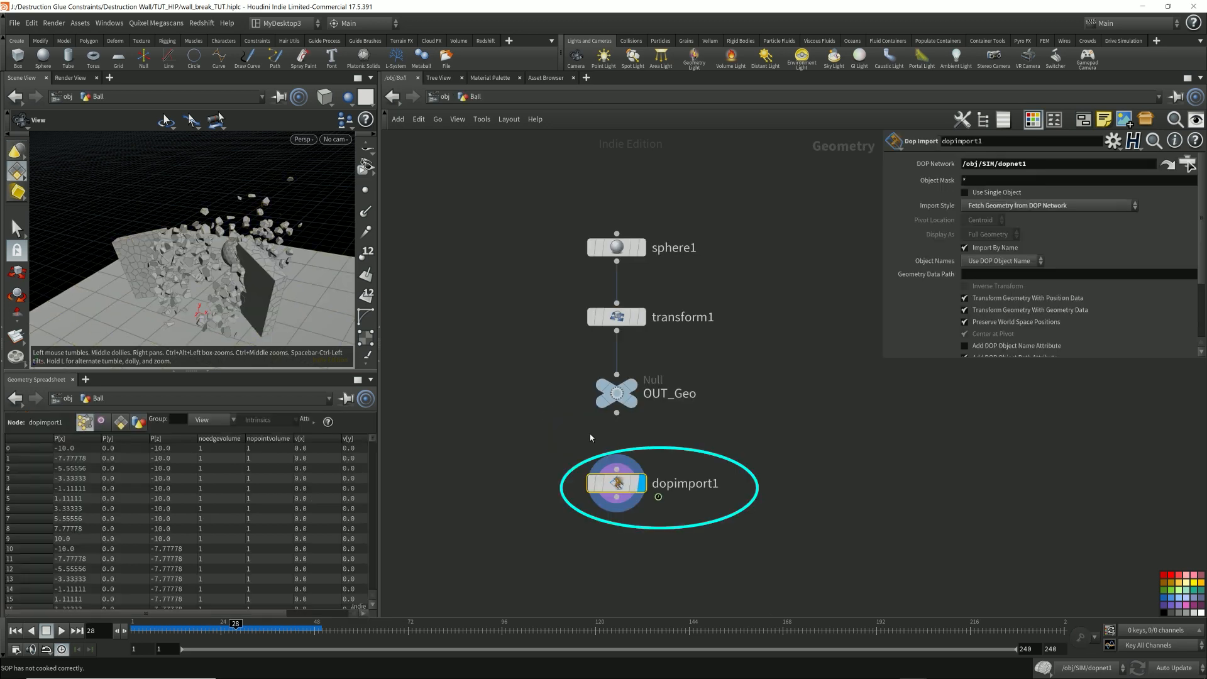
click(988, 181)
text(rbdobject1)
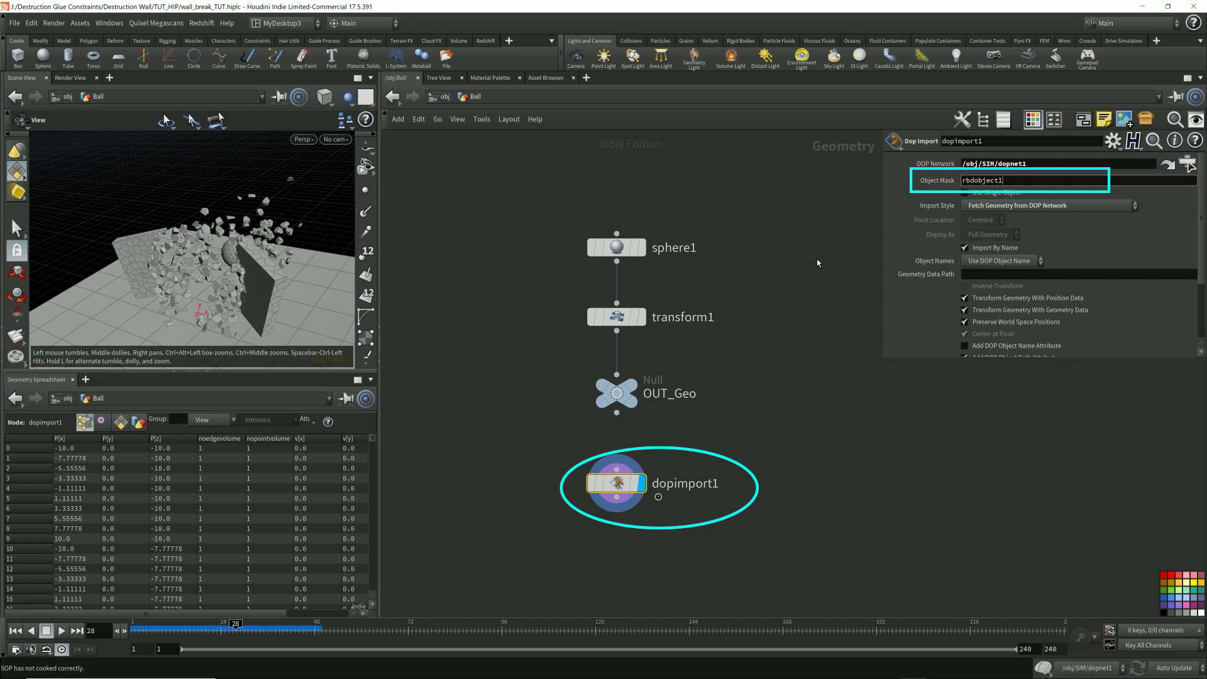
key(Return)
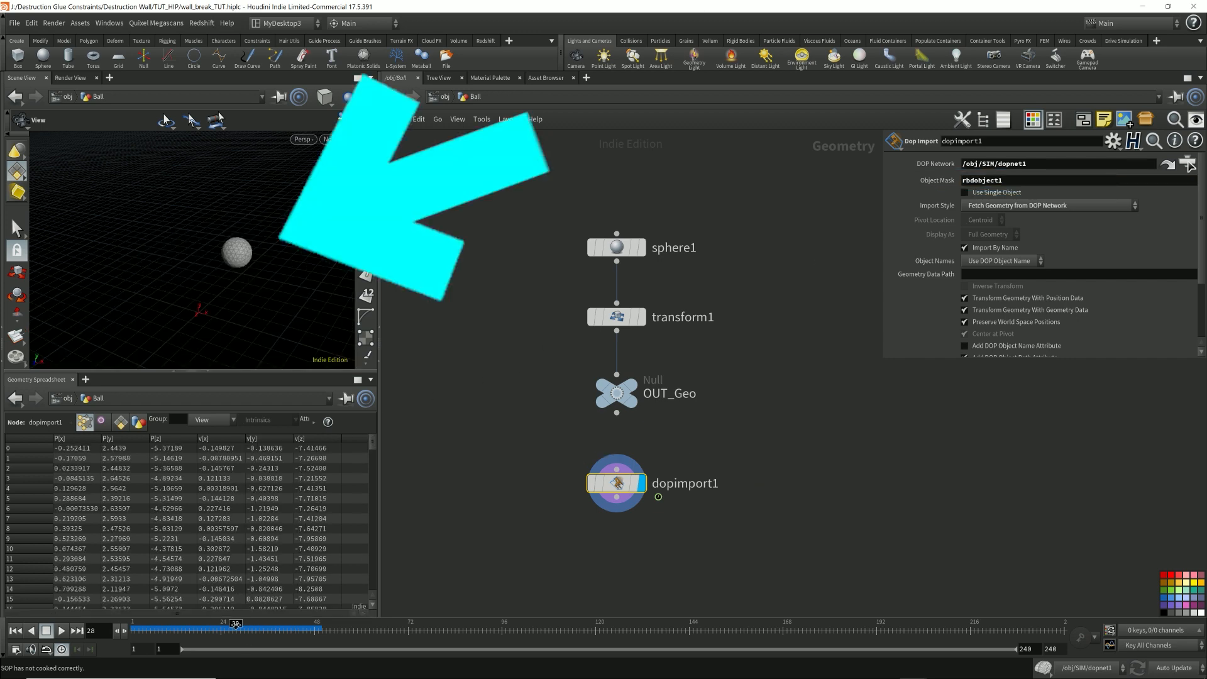
Move the timeline to frame 19 and add a Null node connected below the Ball object's dopimport1.
drag(237, 628, 200, 631)
right_click(617, 499)
text(null)
key(Return)
click(618, 550)
Rename the Ball object's new null to OUT_Render and set it as the displayed node.
double_click(660, 552)
text(OUT_Render)
key(Return)
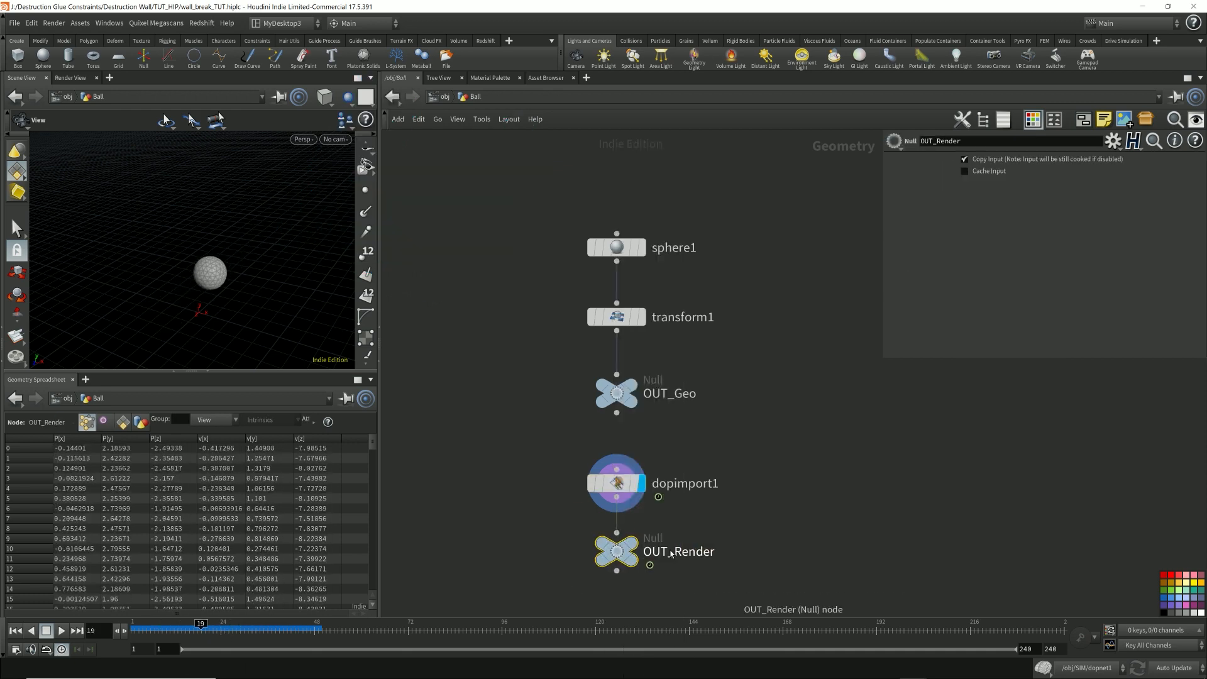
click(630, 543)
mouse_move(629, 543)
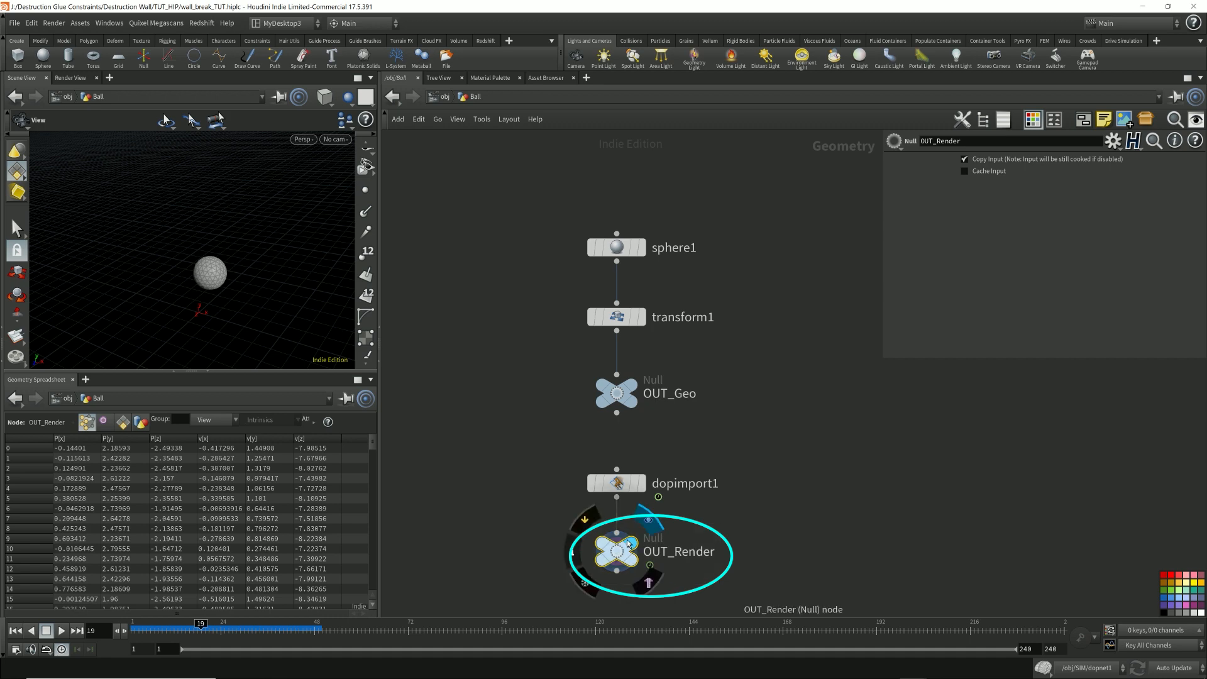
Return to the object level, collapse the Geometry Spreadsheet pane to enlarge the viewport and move the Ball node slightly up towards SIM.
click(445, 98)
click(208, 371)
drag(308, 410, 276, 352)
drag(600, 439, 600, 425)
click(619, 465)
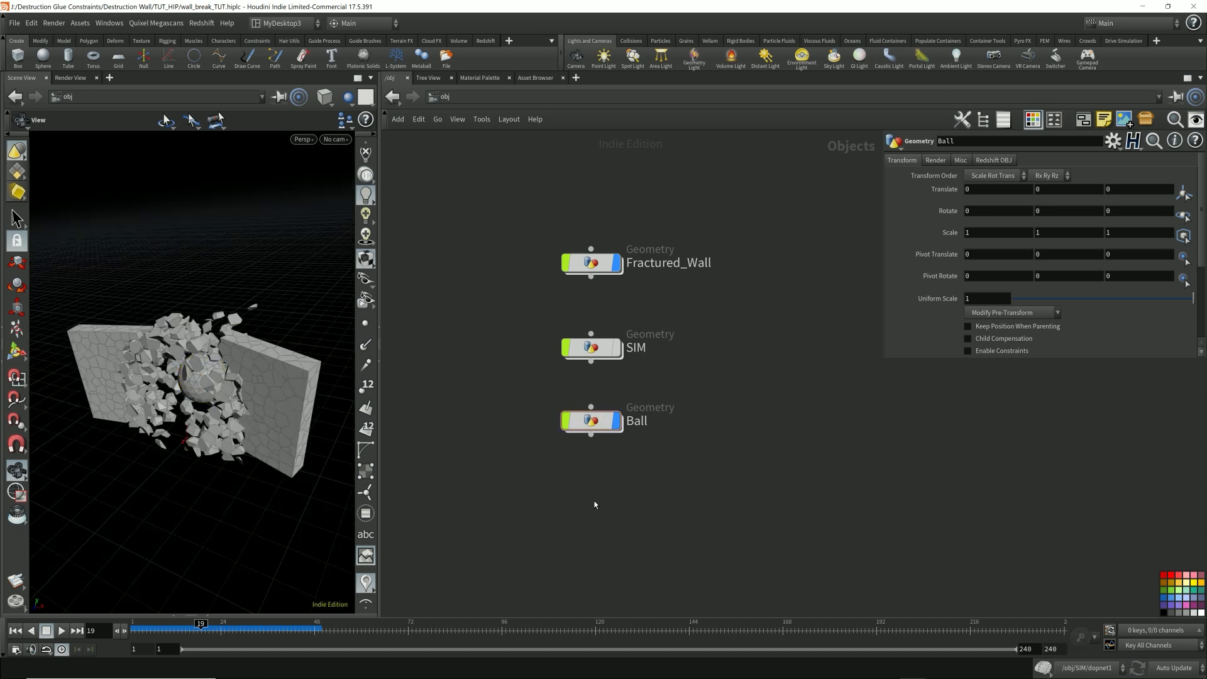
Add a Geometry object below Ball, rename it Ground and align it close beneath the Ball node.
key(Tab)
text(geo)
key(Return)
click(595, 505)
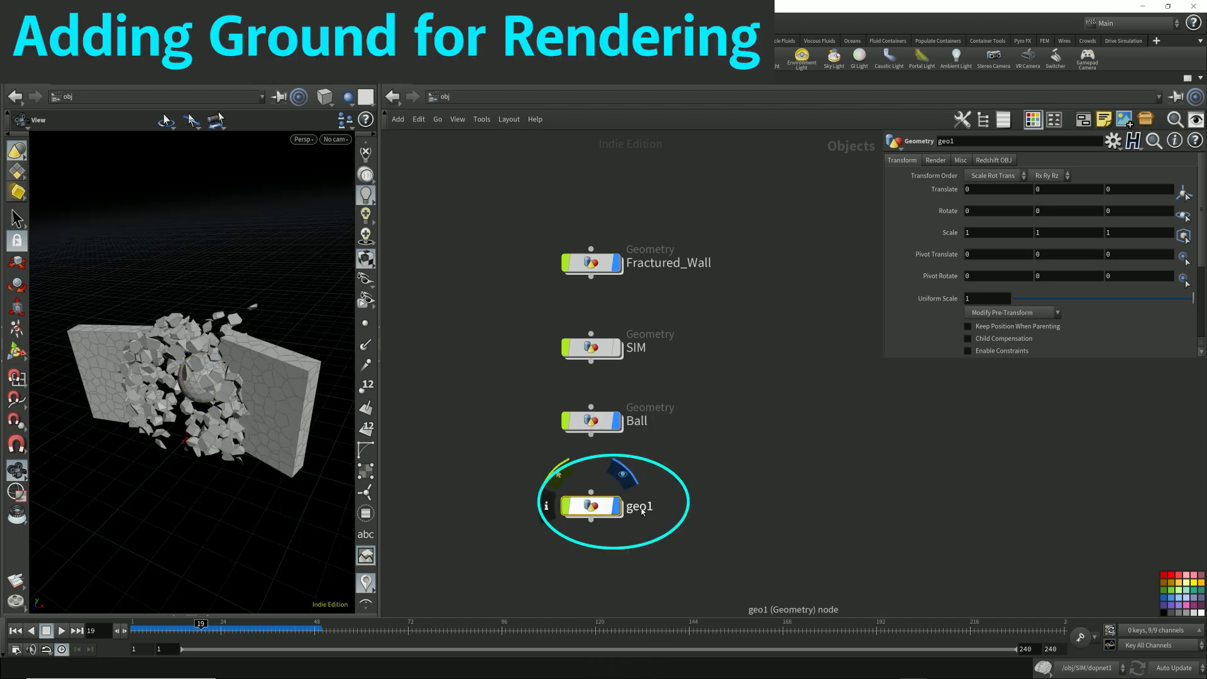
double_click(641, 507)
text(Ground)
key(Return)
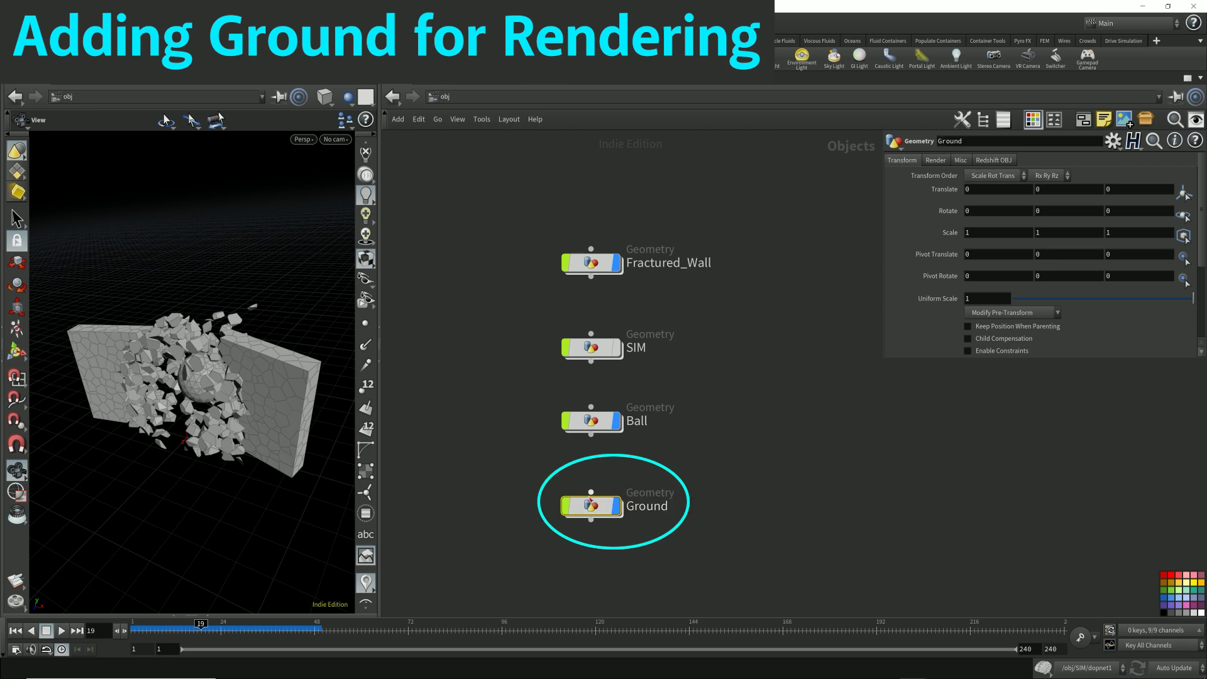
mouse_move(603, 515)
drag(604, 516, 596, 499)
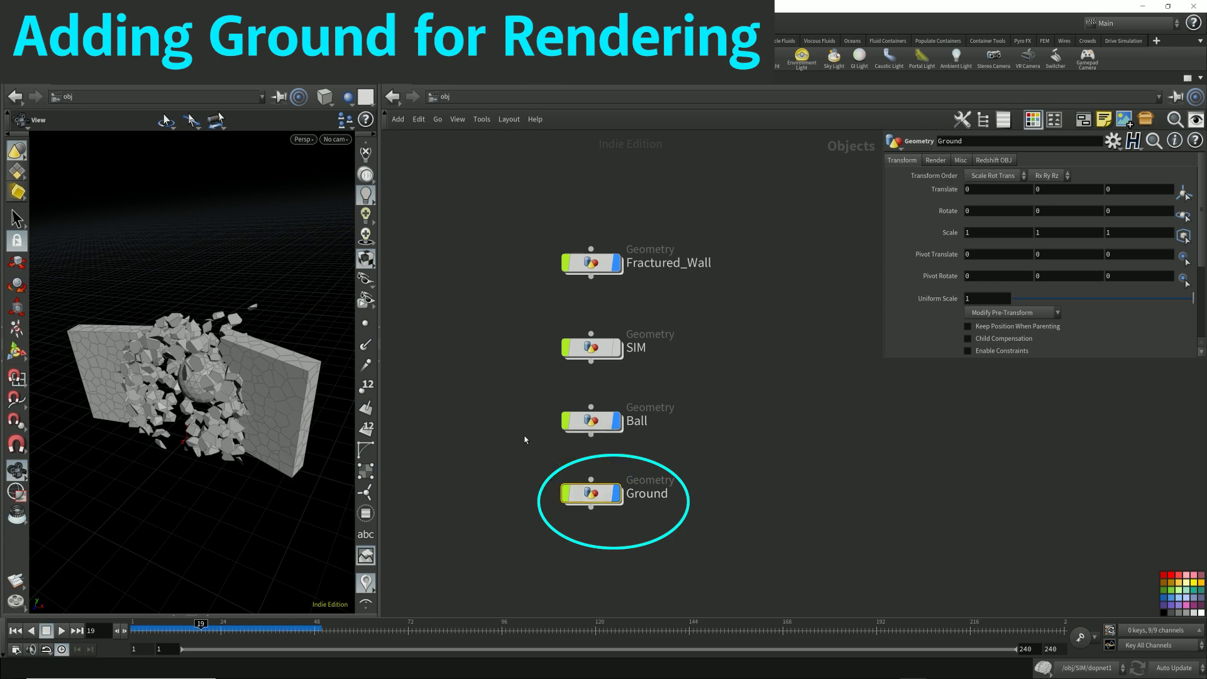
Open dopnet1 inside SIM and examine the settings and extent of groundplane1.
double_click(596, 495)
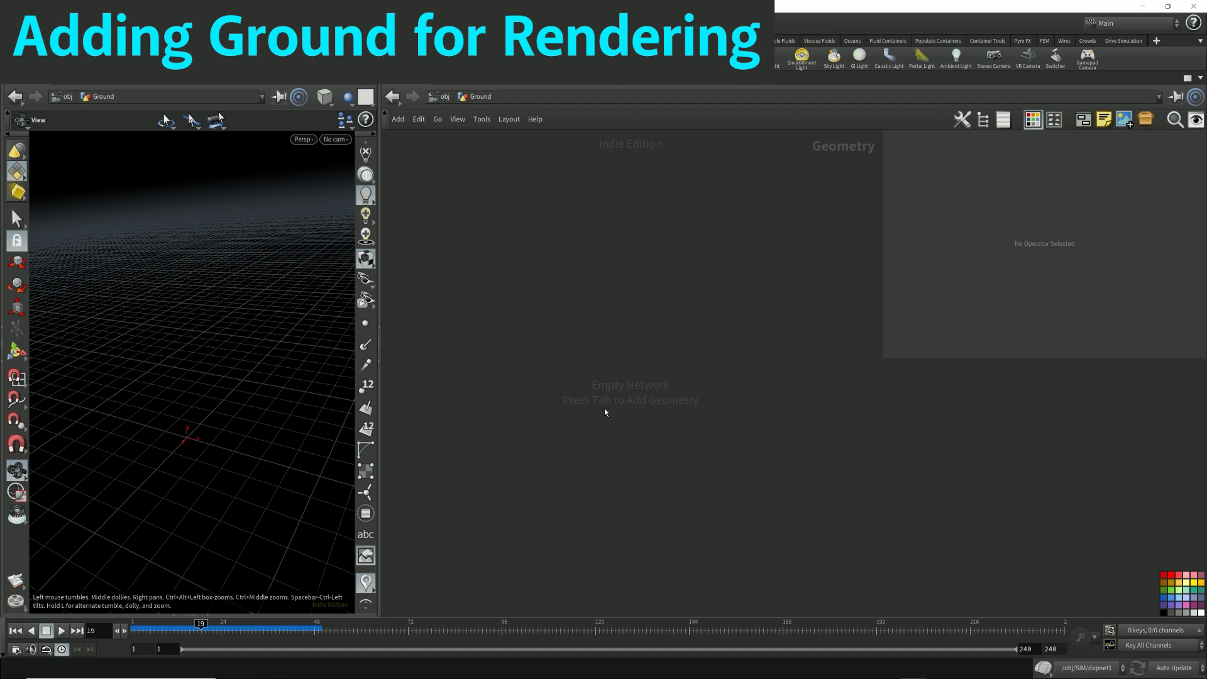
click(443, 97)
double_click(588, 348)
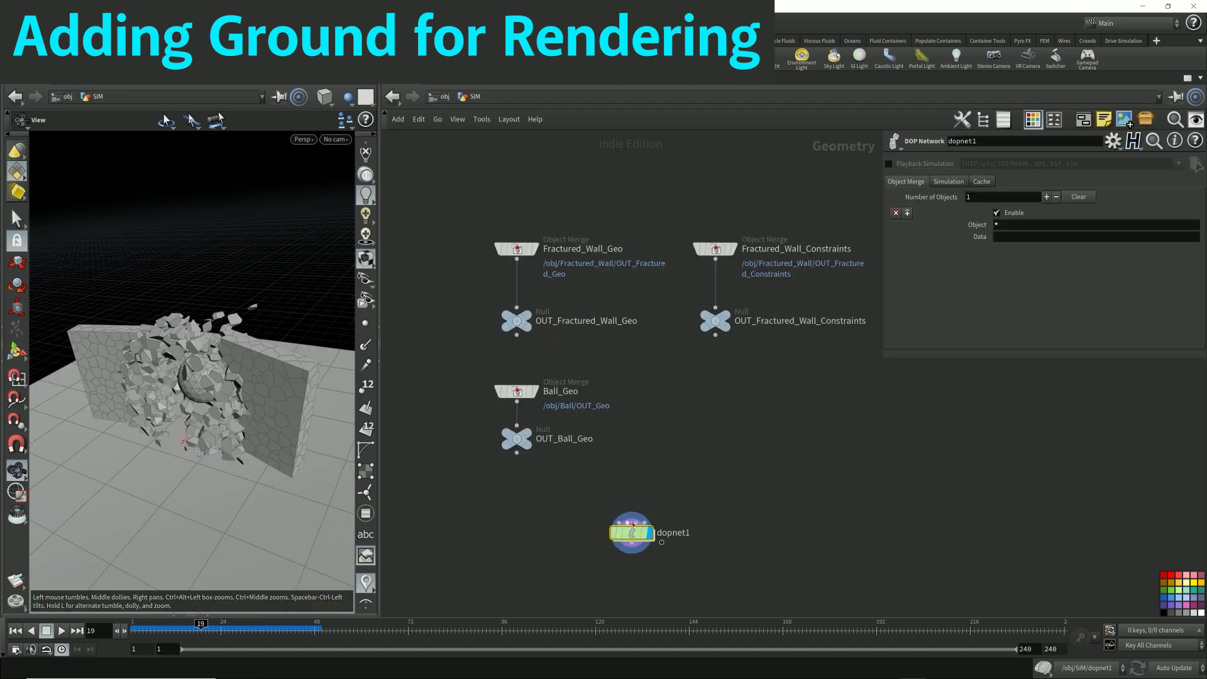
double_click(633, 525)
click(583, 358)
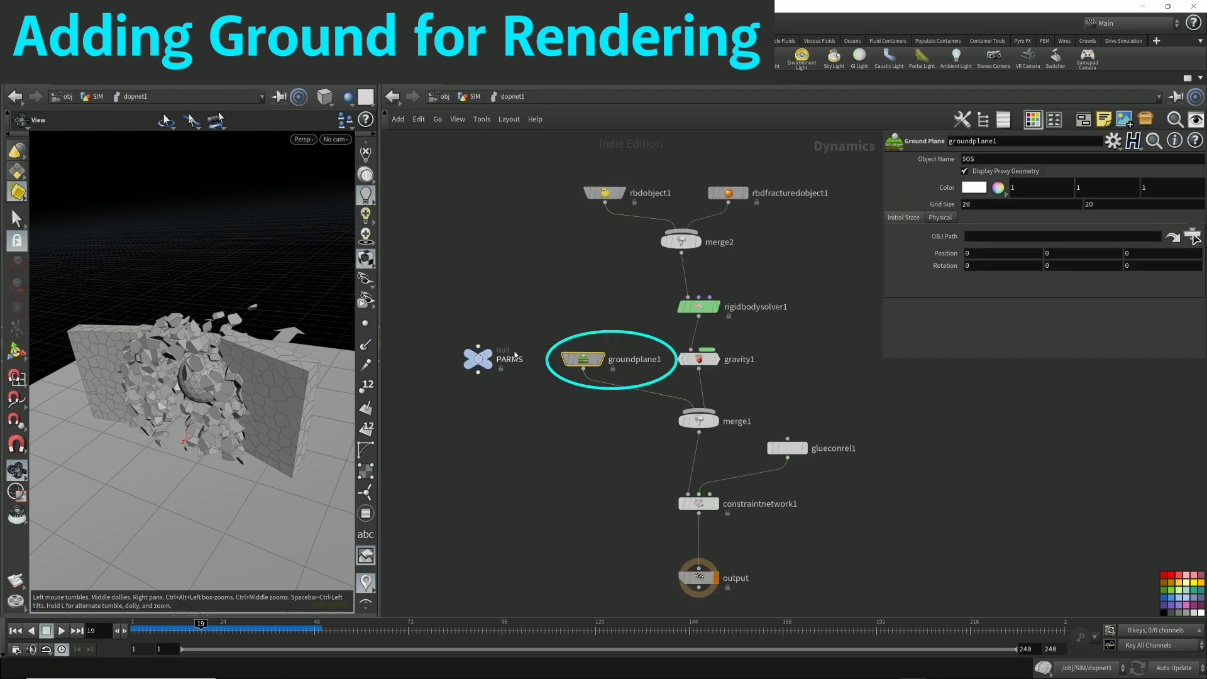
middle_drag(244, 342, 46, 334)
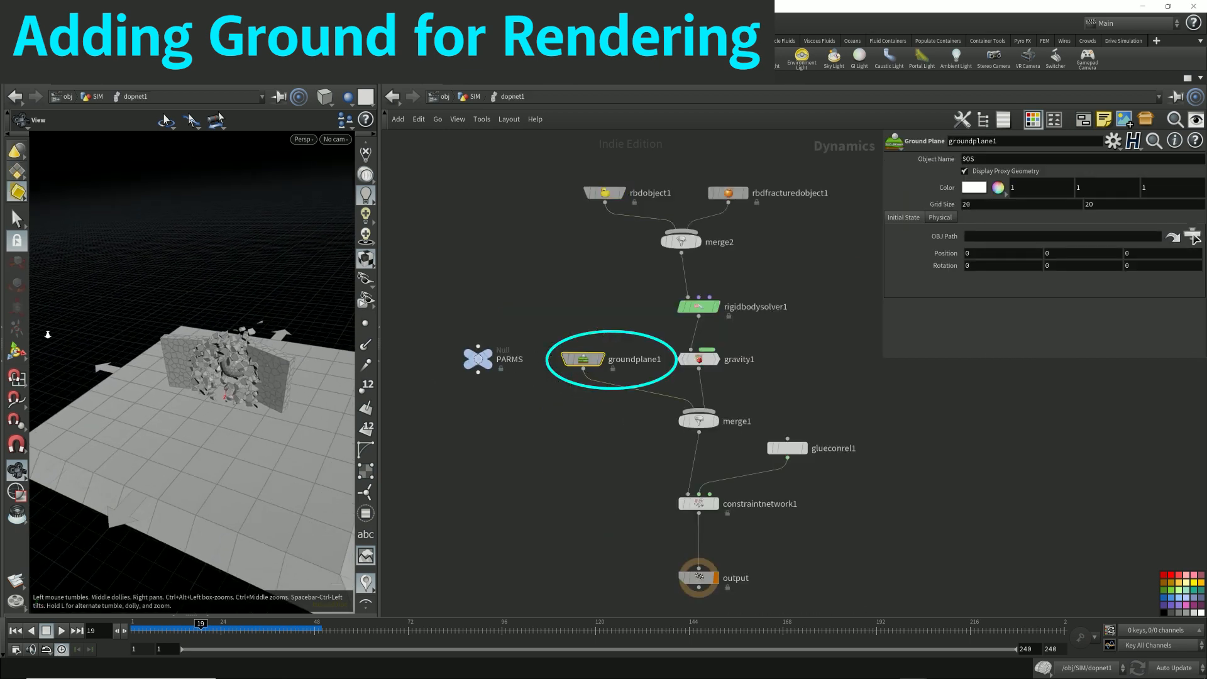
Display groundplane1 alone in a wider viewport to inspect its shape, and set the display back to the output node.
click(600, 361)
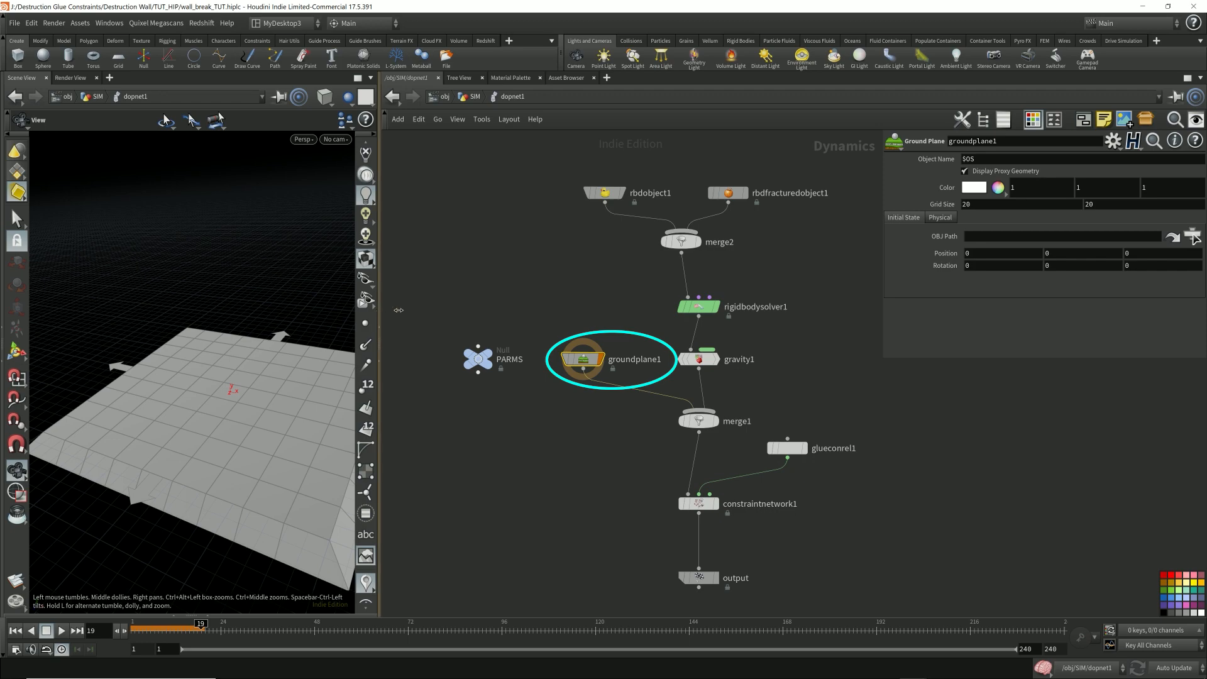
drag(380, 330, 463, 330)
drag(350, 386, 354, 345)
scroll(358, 362, down, 4)
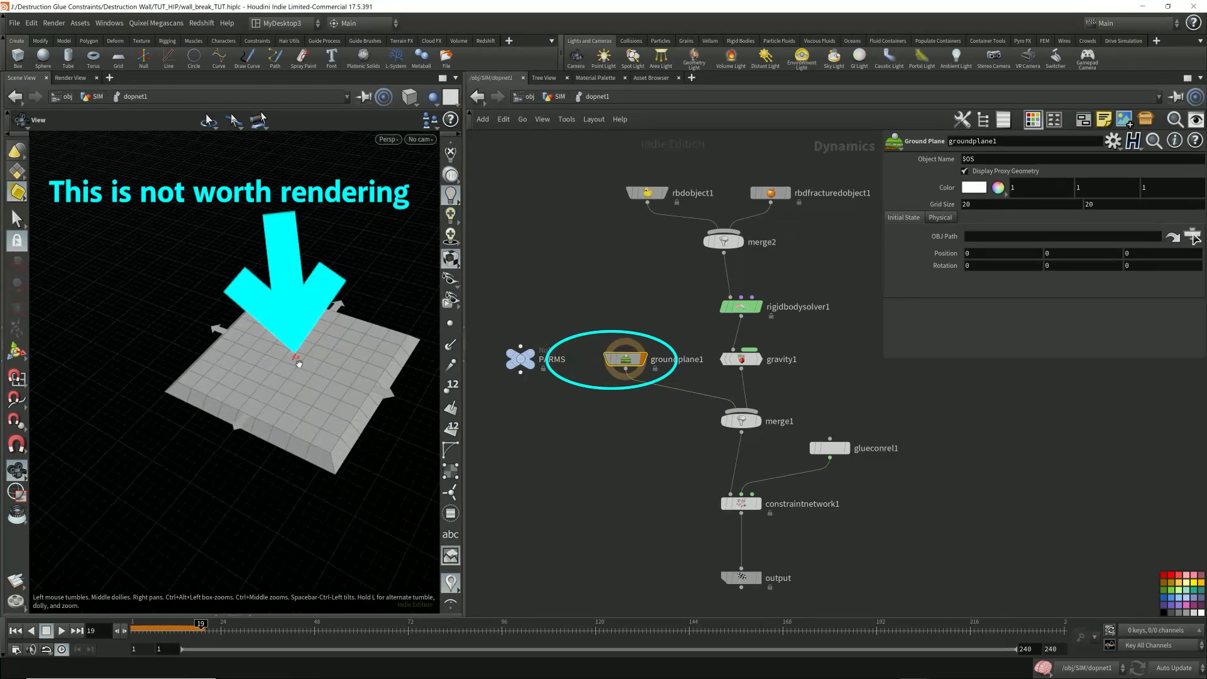
drag(404, 388, 377, 364)
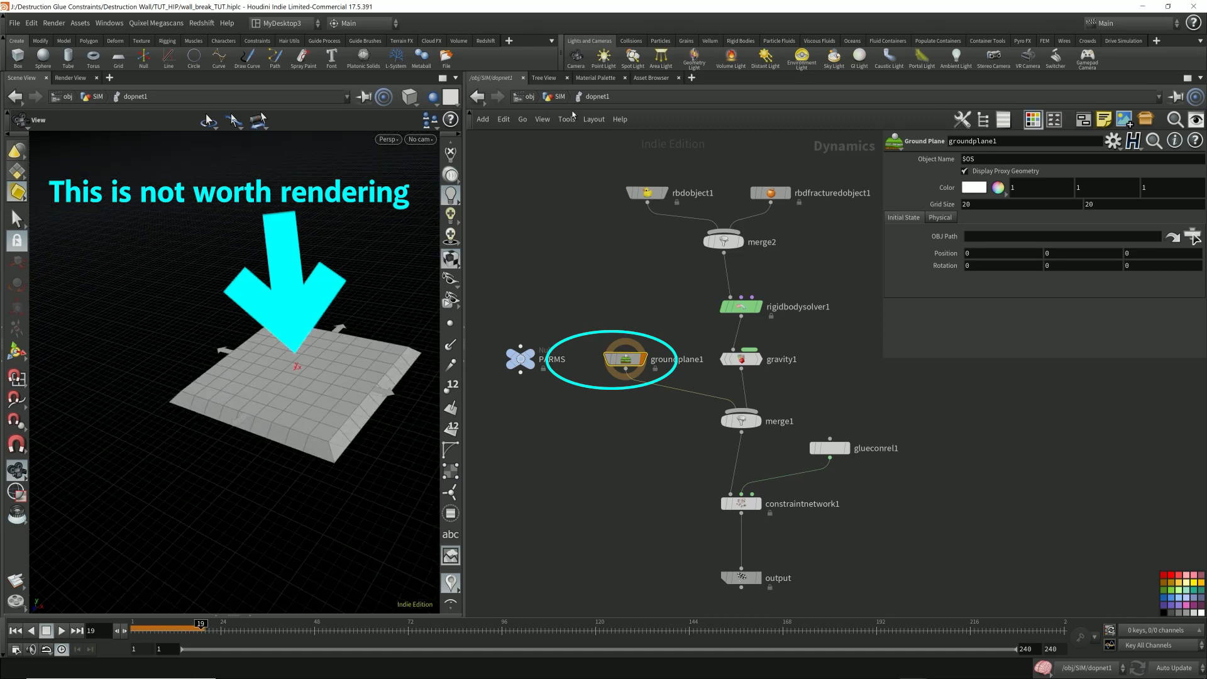
click(758, 581)
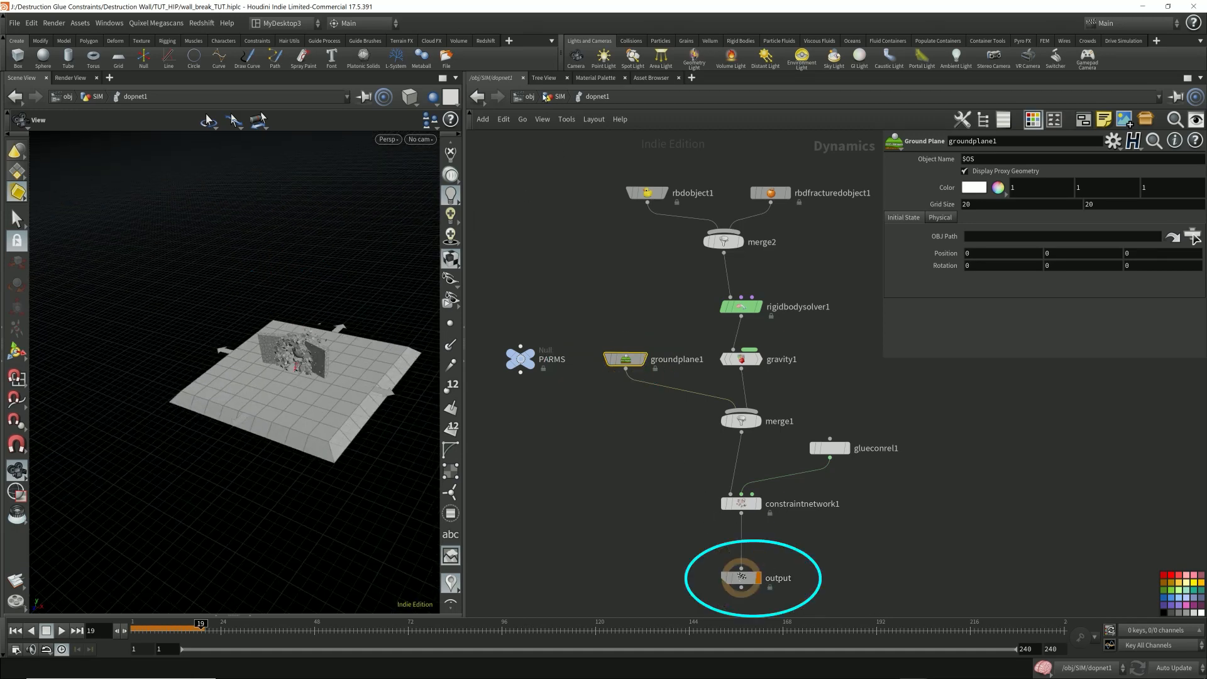
Enter the Ground object, add a Grid node and set its size to 84 by 84.
click(535, 97)
click(655, 482)
double_click(659, 484)
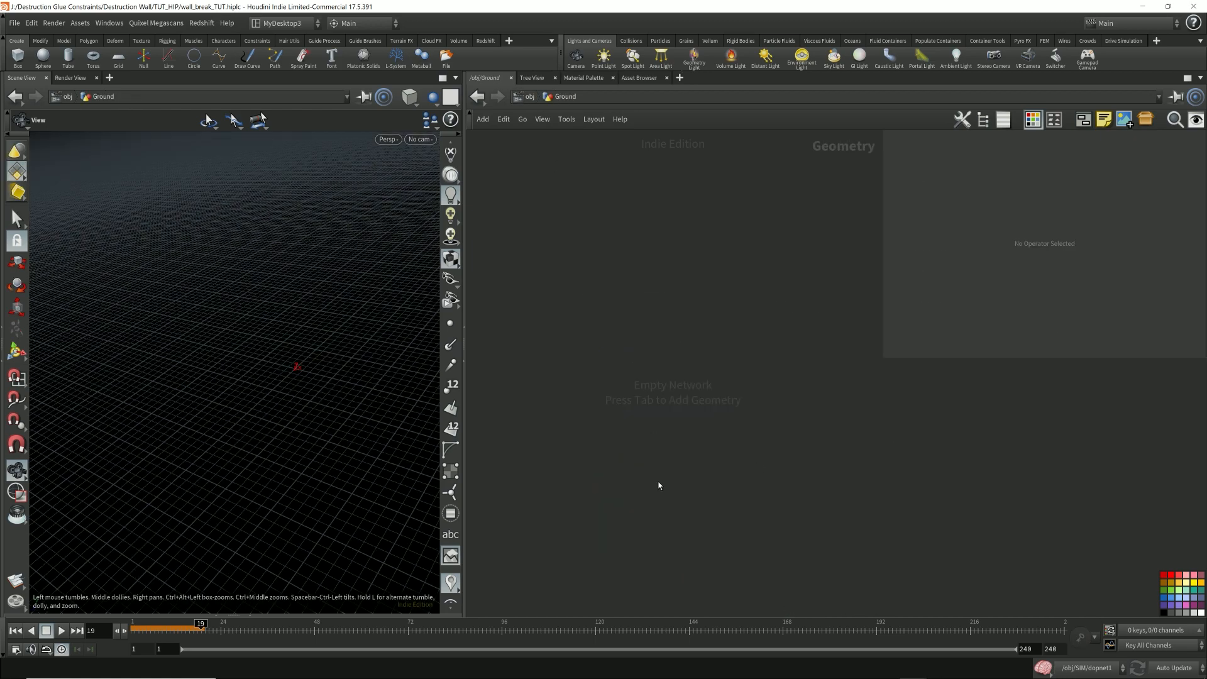
key(Tab)
text(grid)
key(Return)
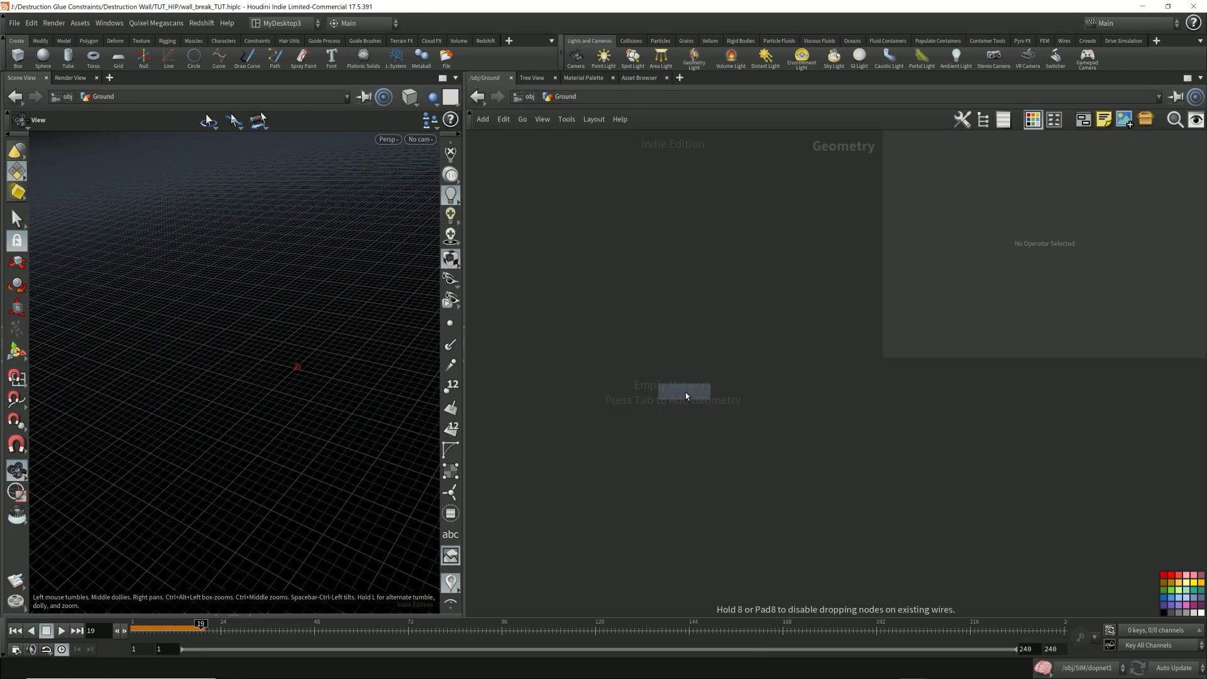
click(685, 362)
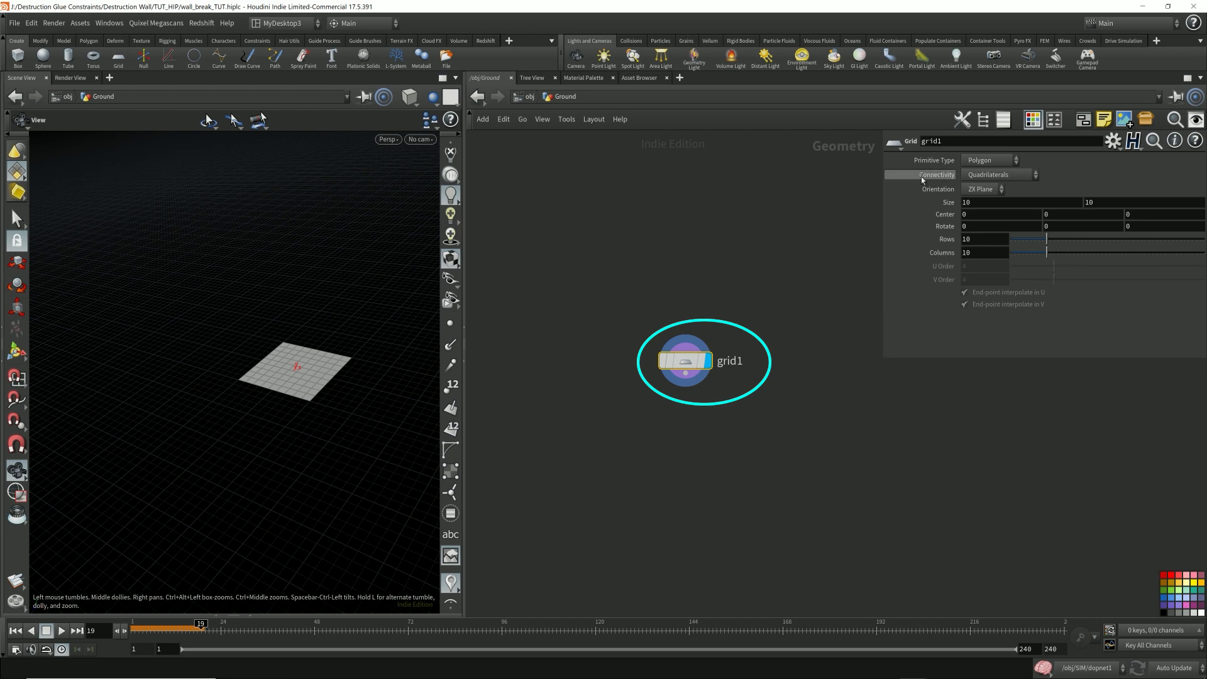
middle_drag(942, 202, 1191, 185)
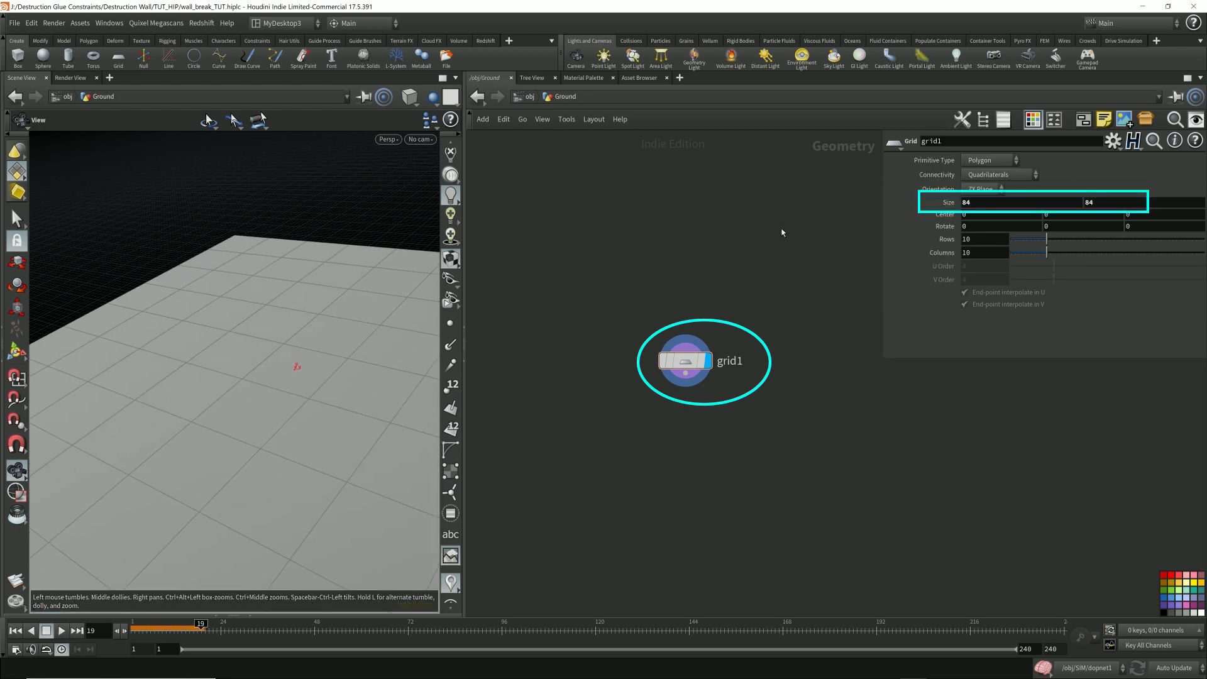
Connect a Null node below grid1, name it OUT_Render and set it as the displayed node.
right_click(685, 374)
text(null)
key(Return)
click(714, 428)
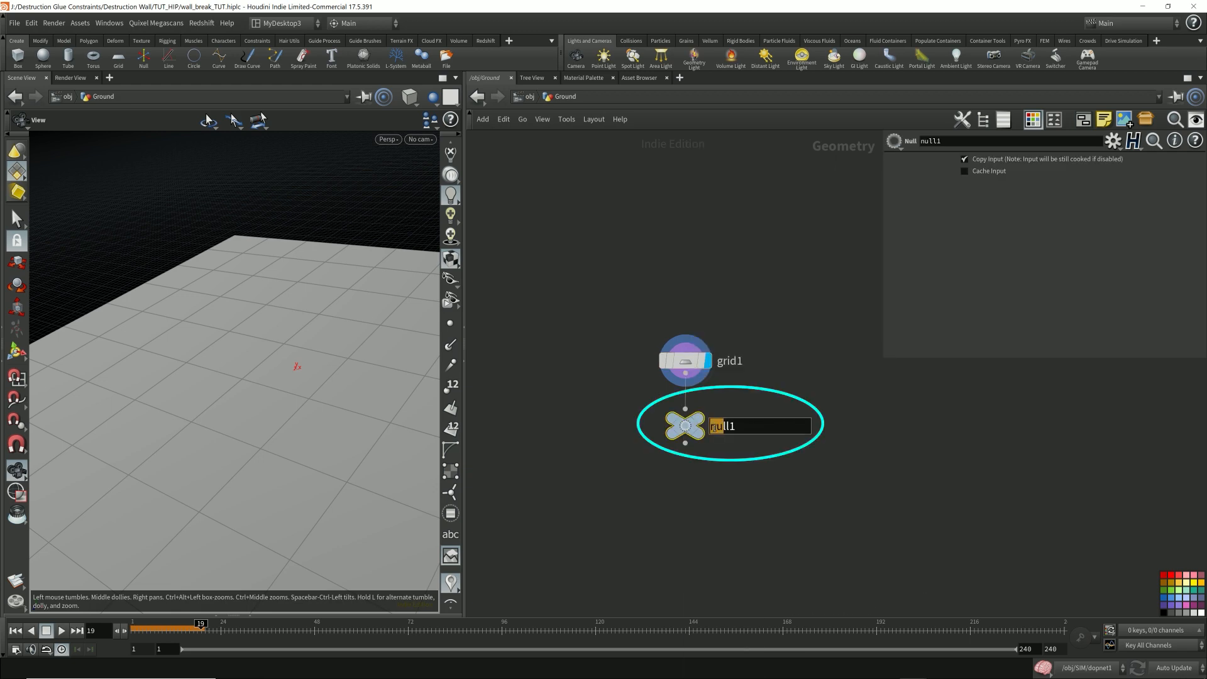
text(OUT_Render)
key(Return)
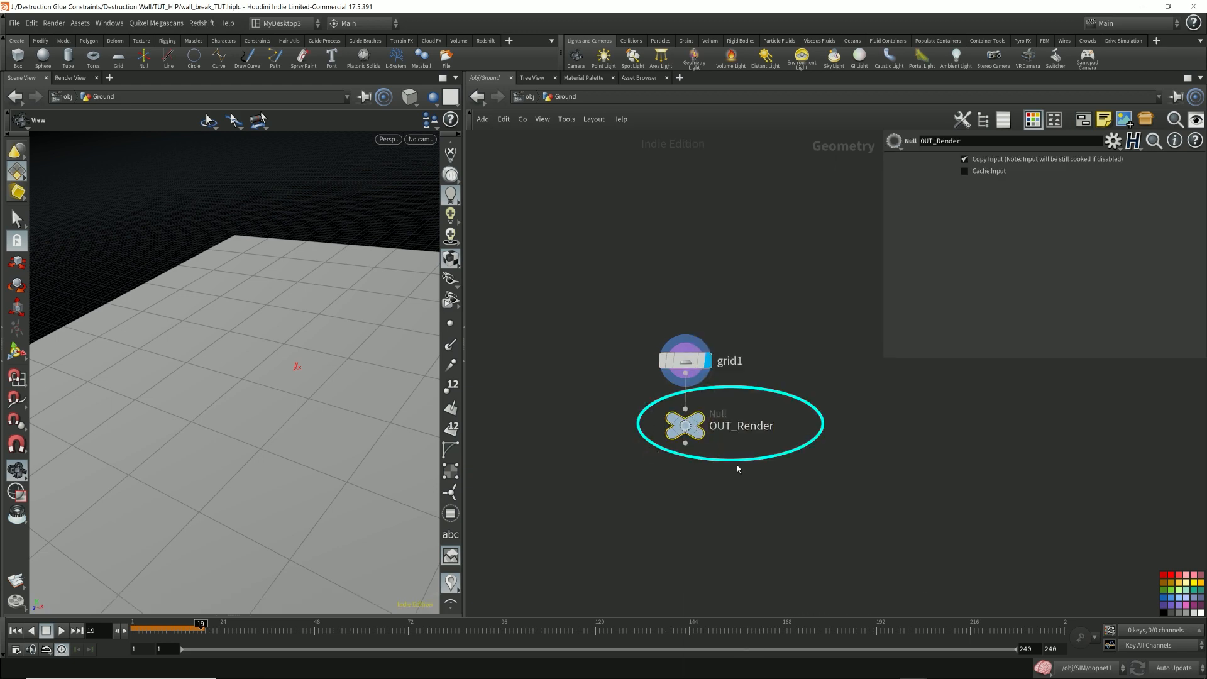
drag(830, 476, 586, 393)
click(703, 425)
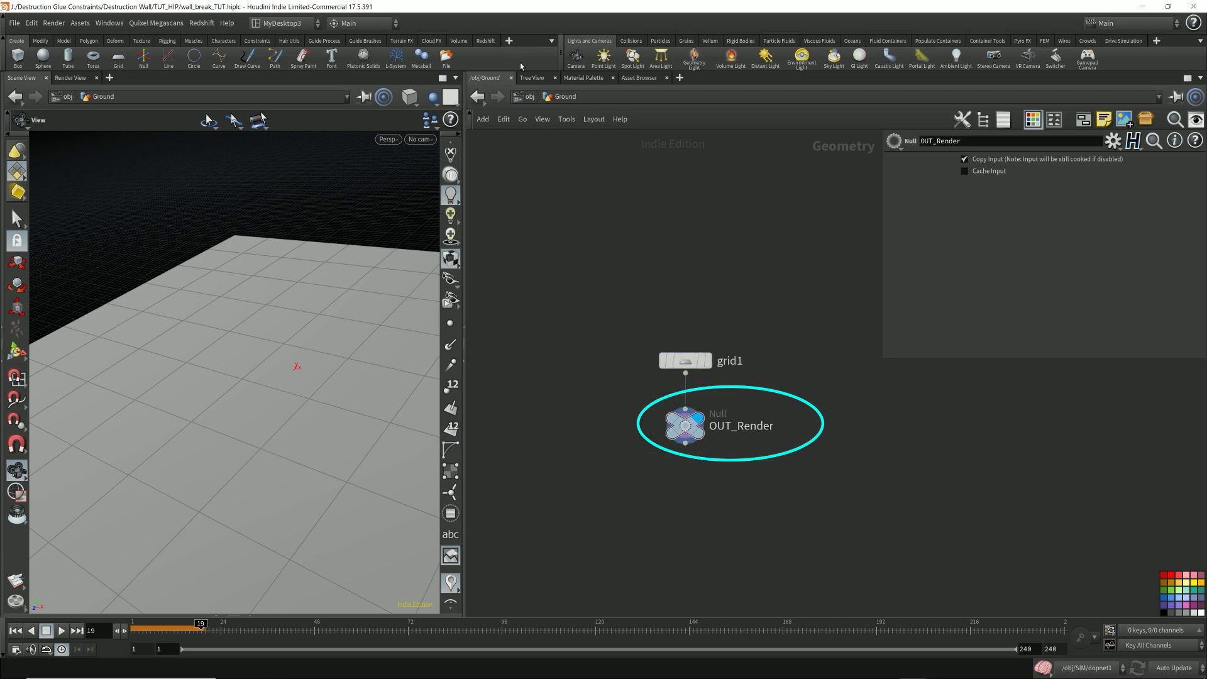
Return to the object level and view the wall, ball and ground together.
click(528, 96)
drag(271, 364, 346, 362)
right_drag(346, 362, 275, 361)
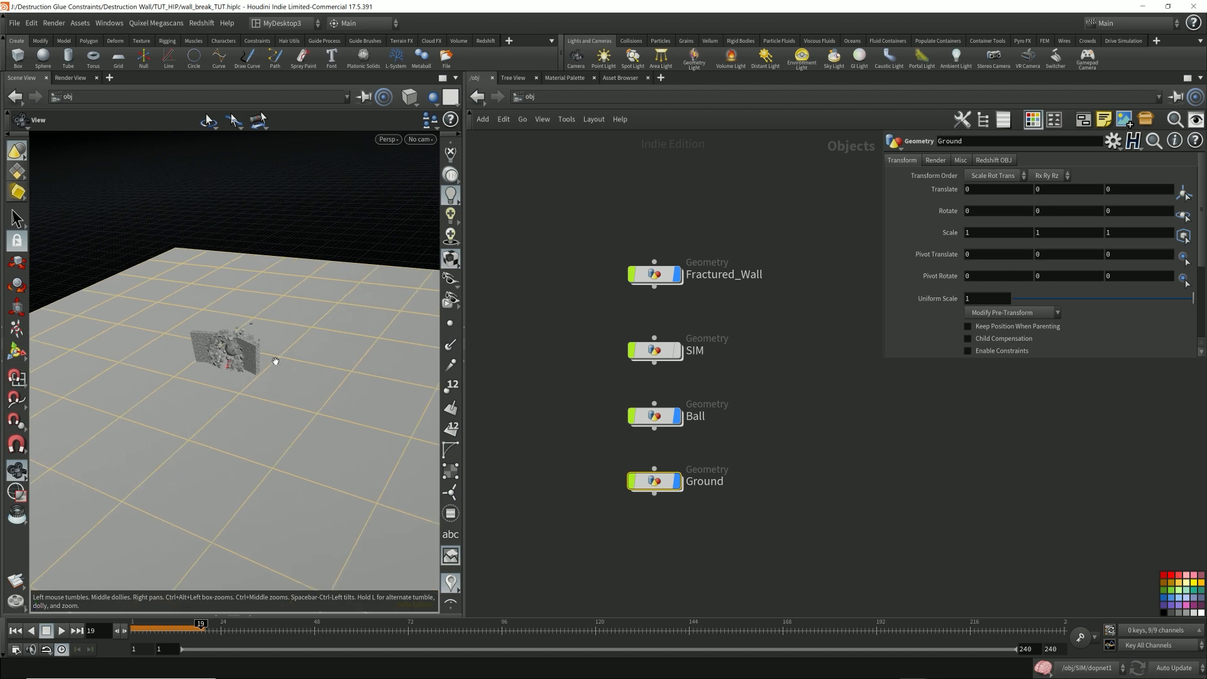
View the wall and ball on the ground from closer up at frame 1, and save the scene file.
drag(274, 361, 234, 345)
middle_drag(234, 345, 393, 339)
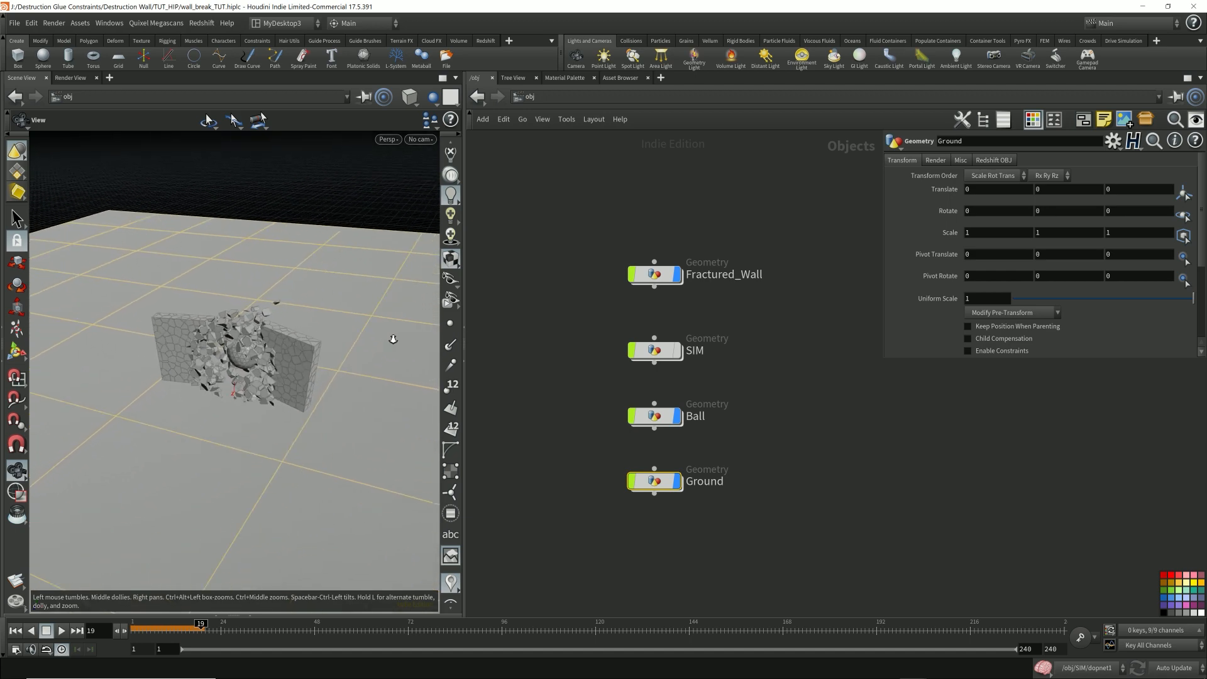
drag(297, 377, 271, 339)
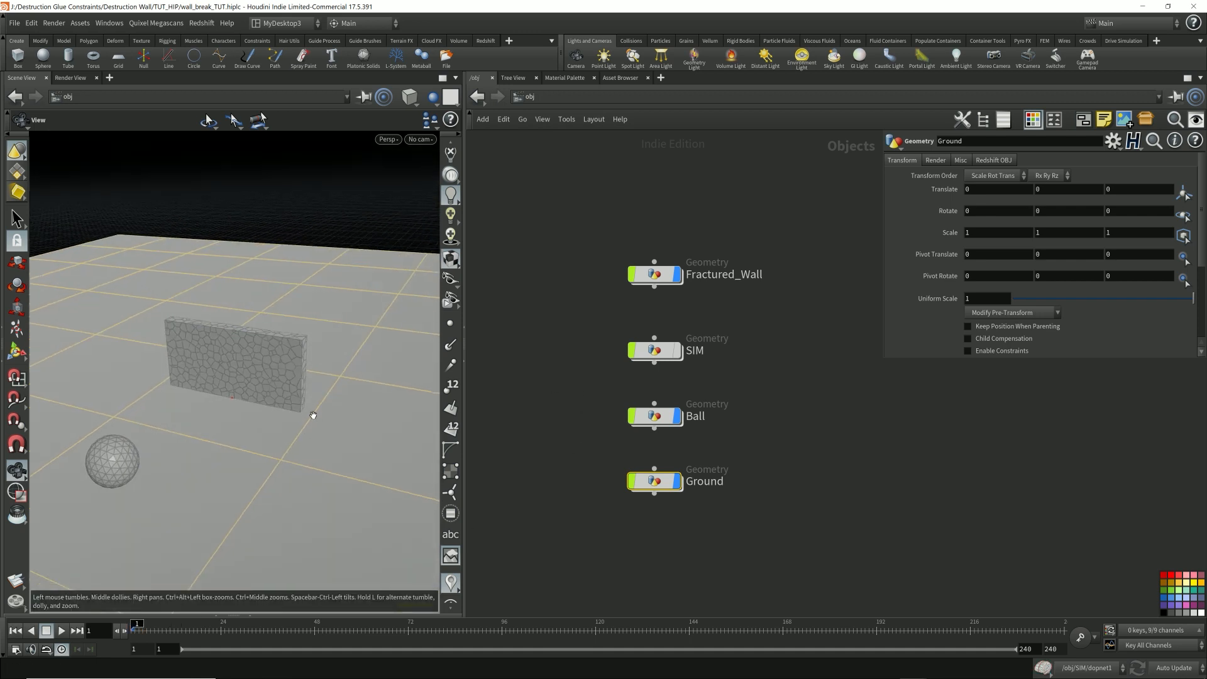
key(ctrl+s)
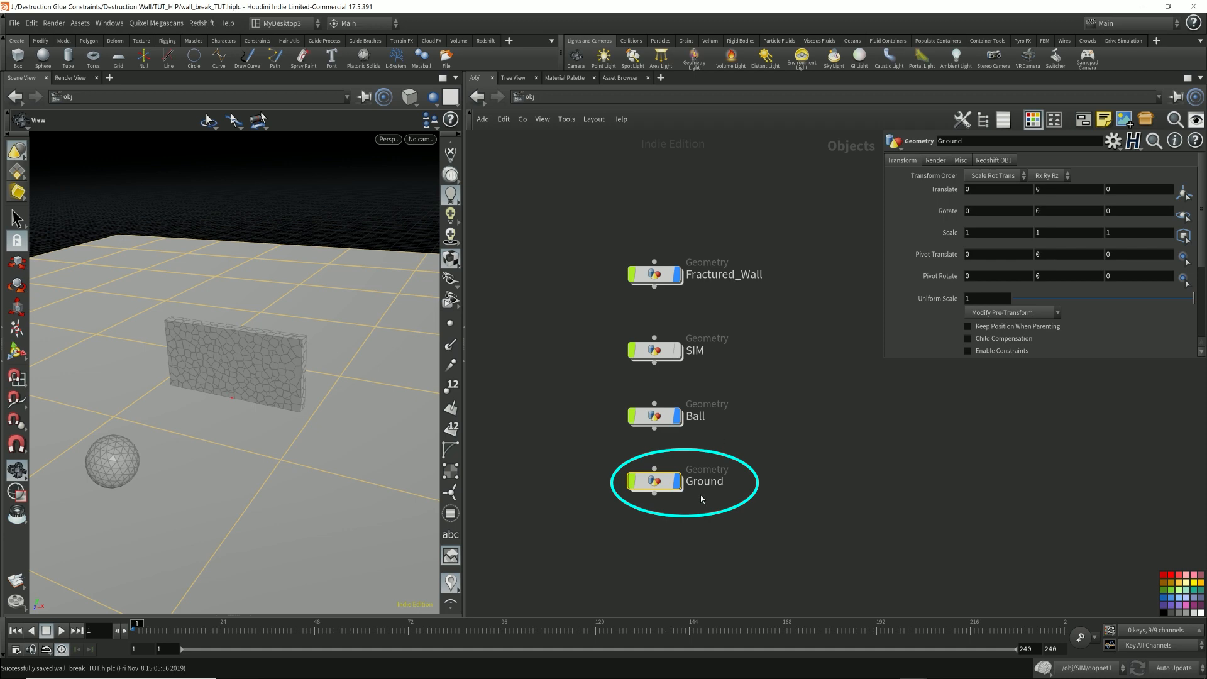
Hide the Ground and Ball objects to play the wall's destruction alone, and display both objects again.
click(676, 481)
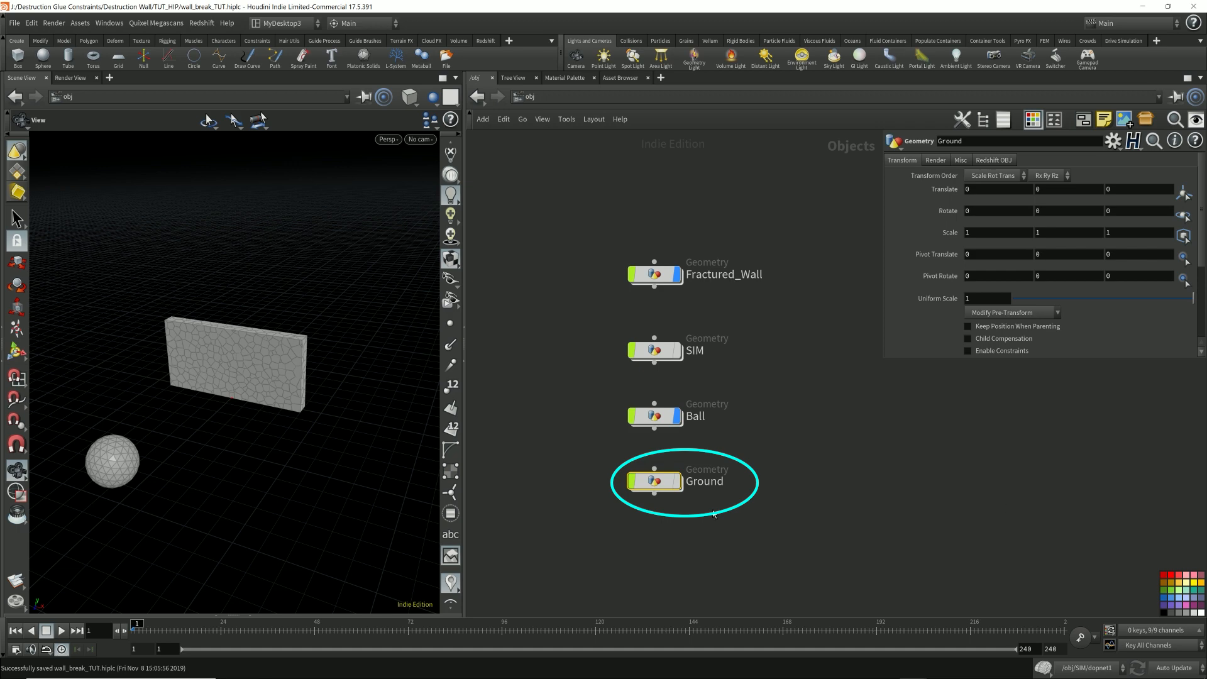
click(677, 412)
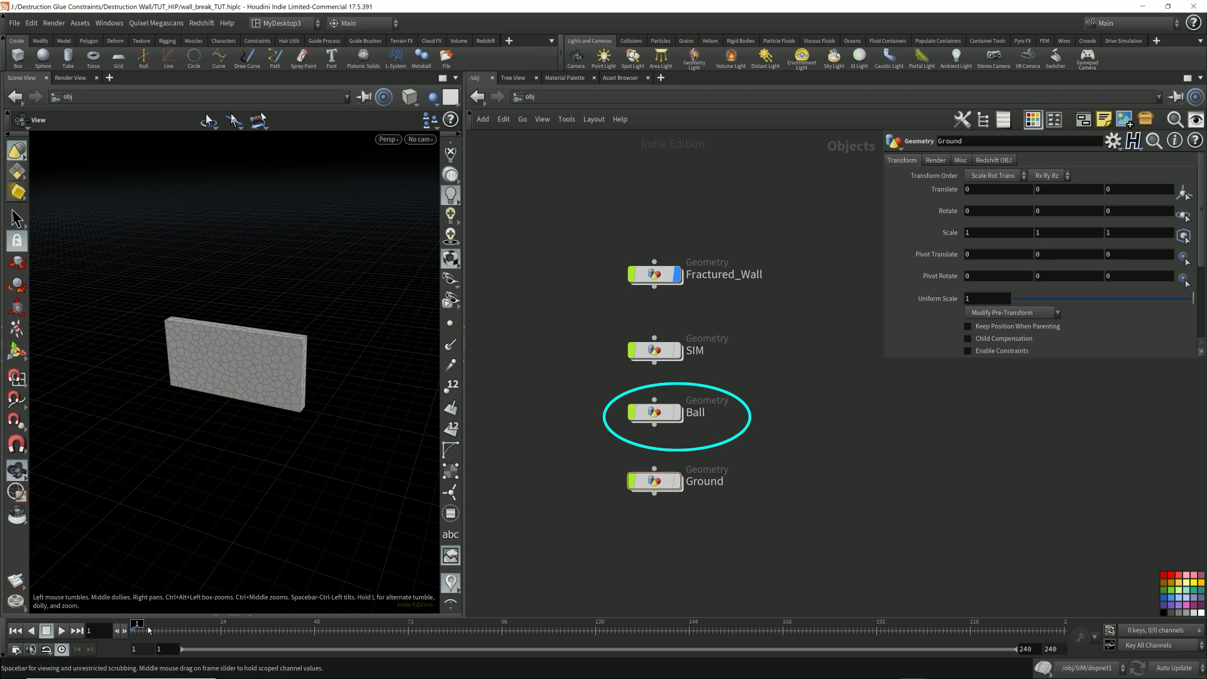
key(Up)
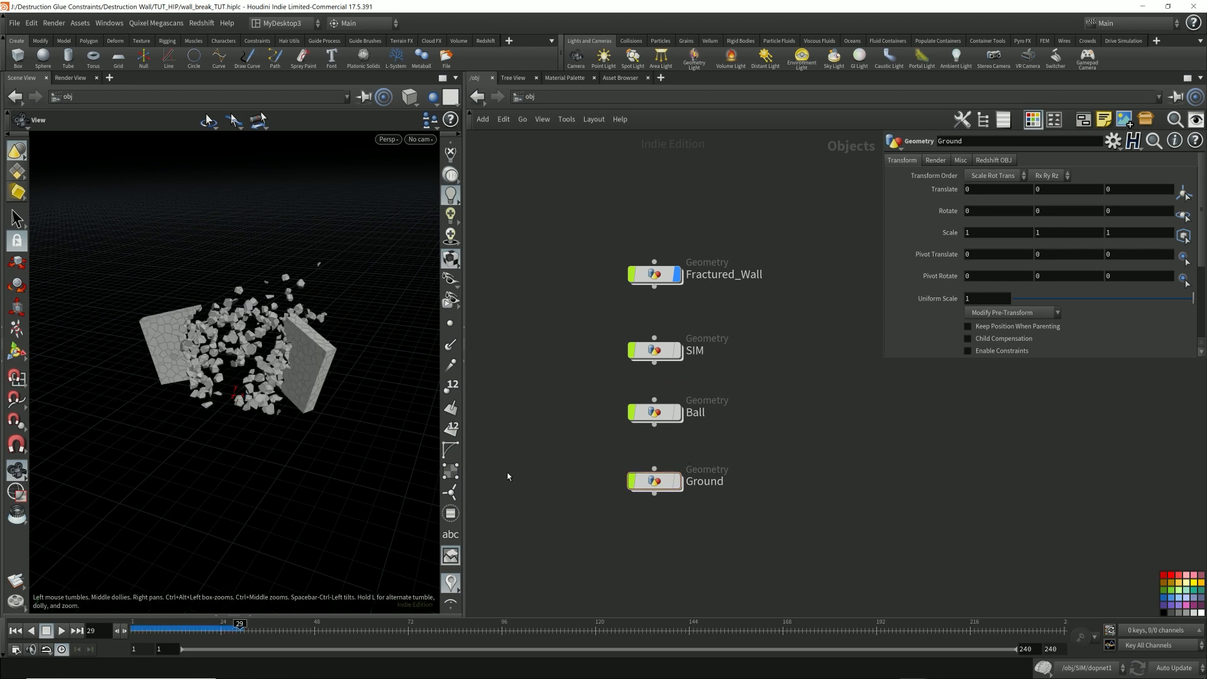
click(677, 411)
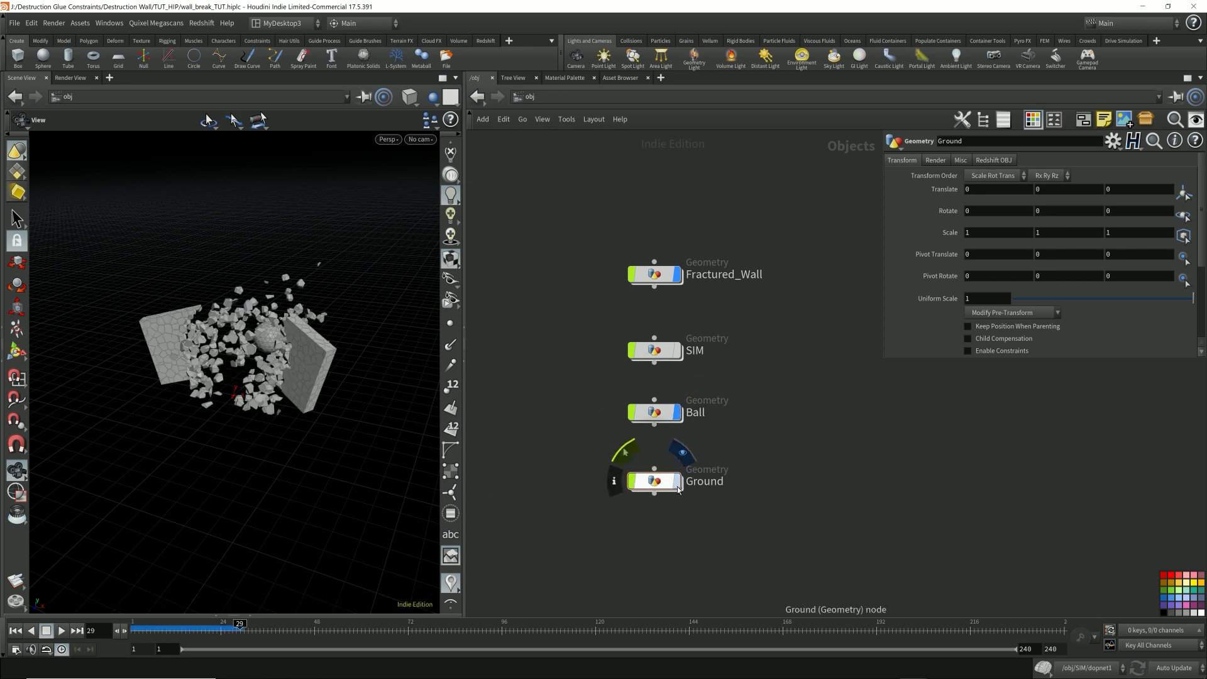
click(676, 481)
Enter the Fractured_Wall object and insert a File Cache node between dopimport1 and OUT_Render.
mouse_move(670, 276)
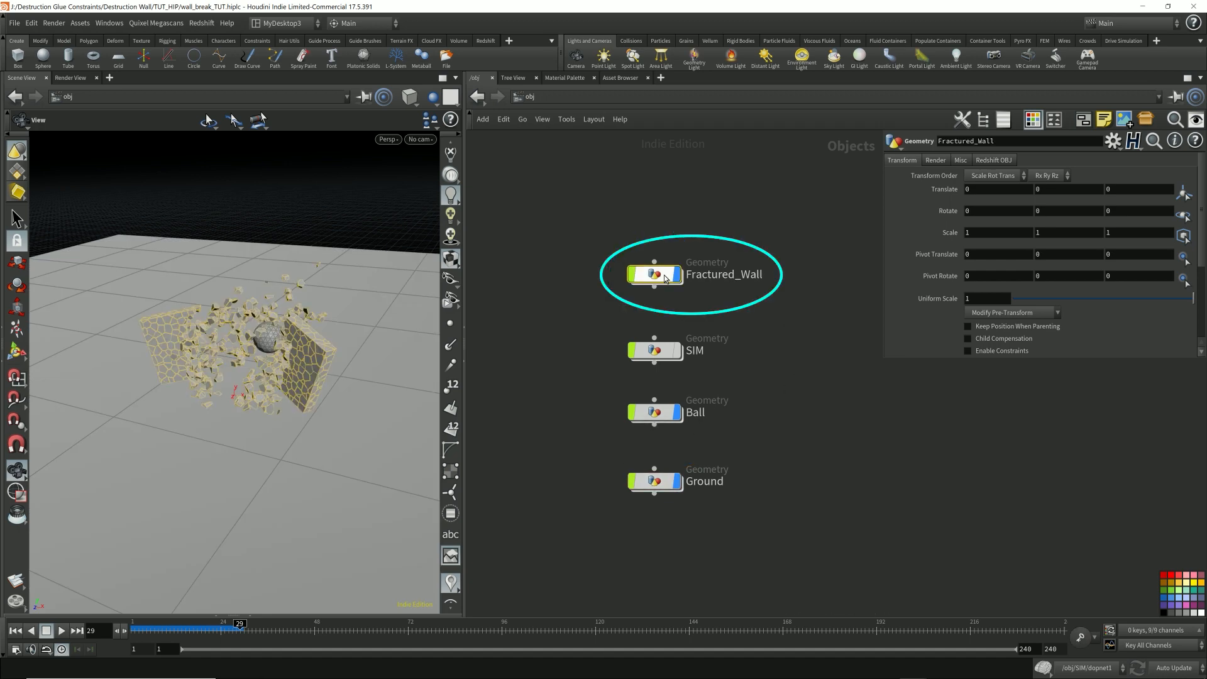
double_click(666, 279)
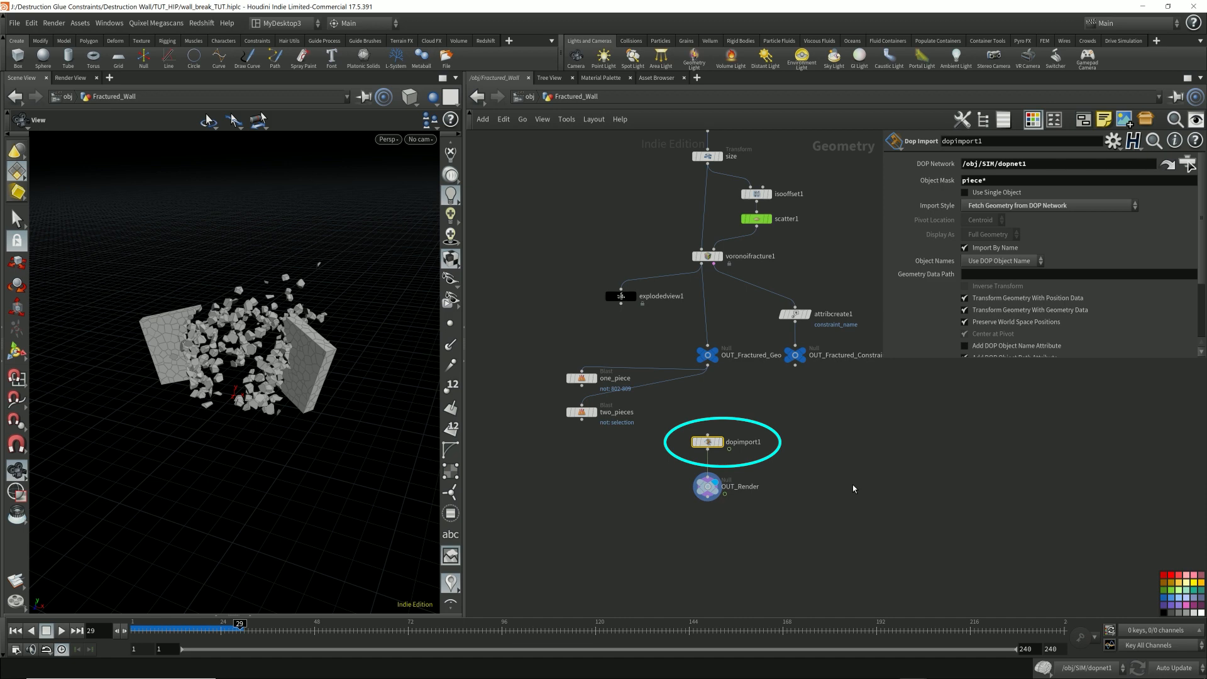
drag(707, 485, 708, 514)
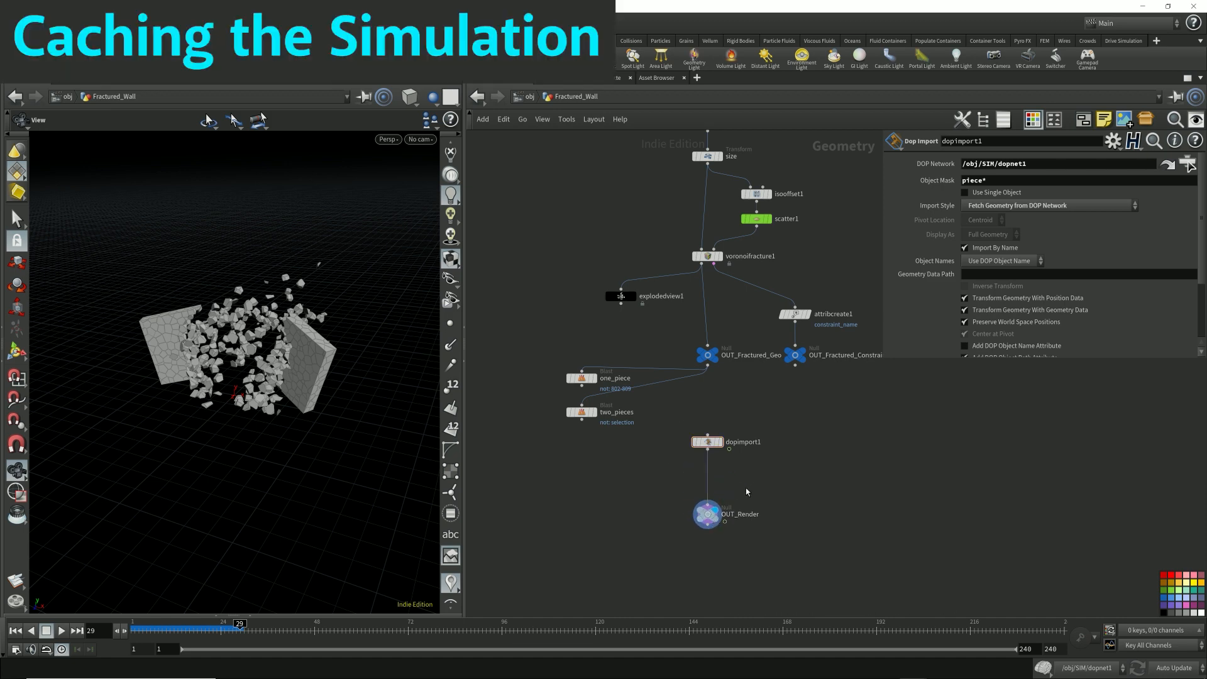
key(Tab)
text(filec)
key(Return)
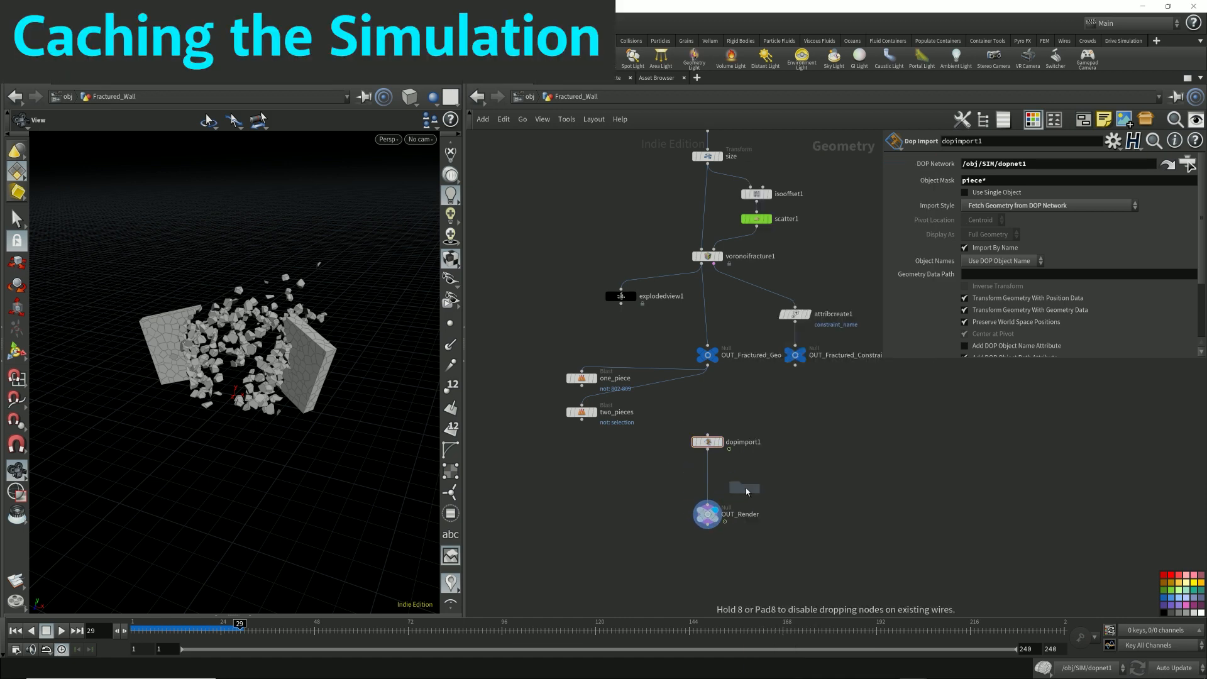
click(746, 487)
drag(745, 488, 708, 477)
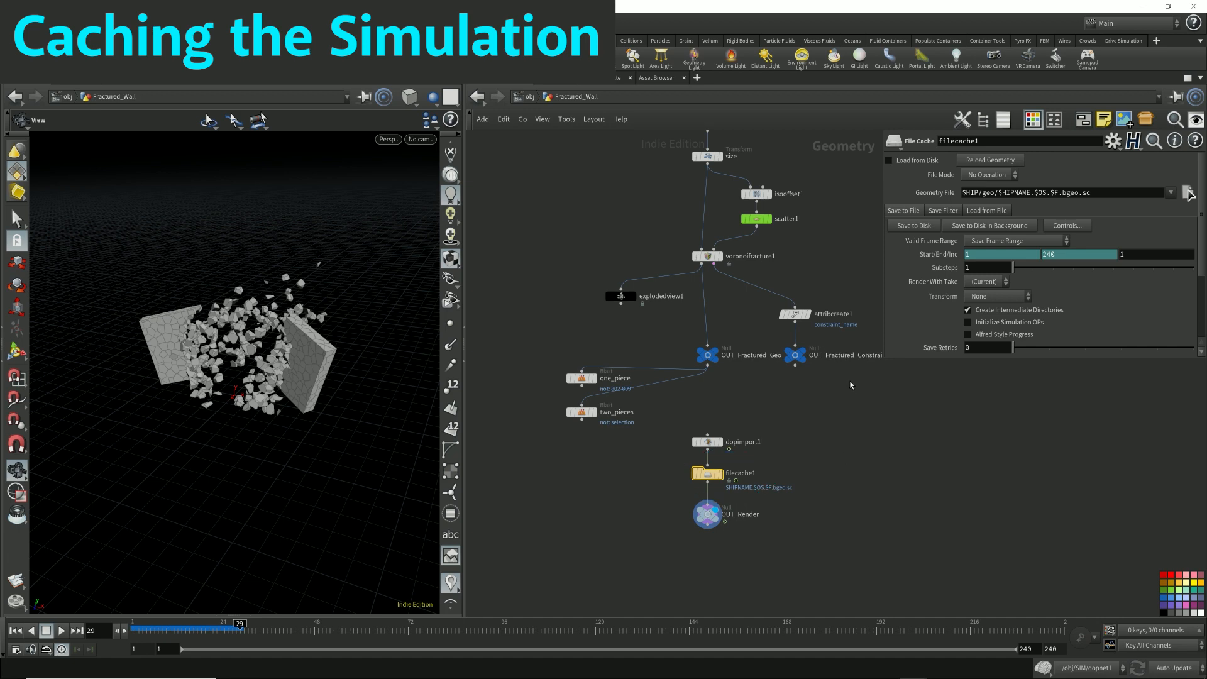
Rename the wall's File Cache node fracturing_wall and shorten its geometry file path to $HIP/geo/$OS.$F.bgeo.sc.
scroll(743, 468, up, 3)
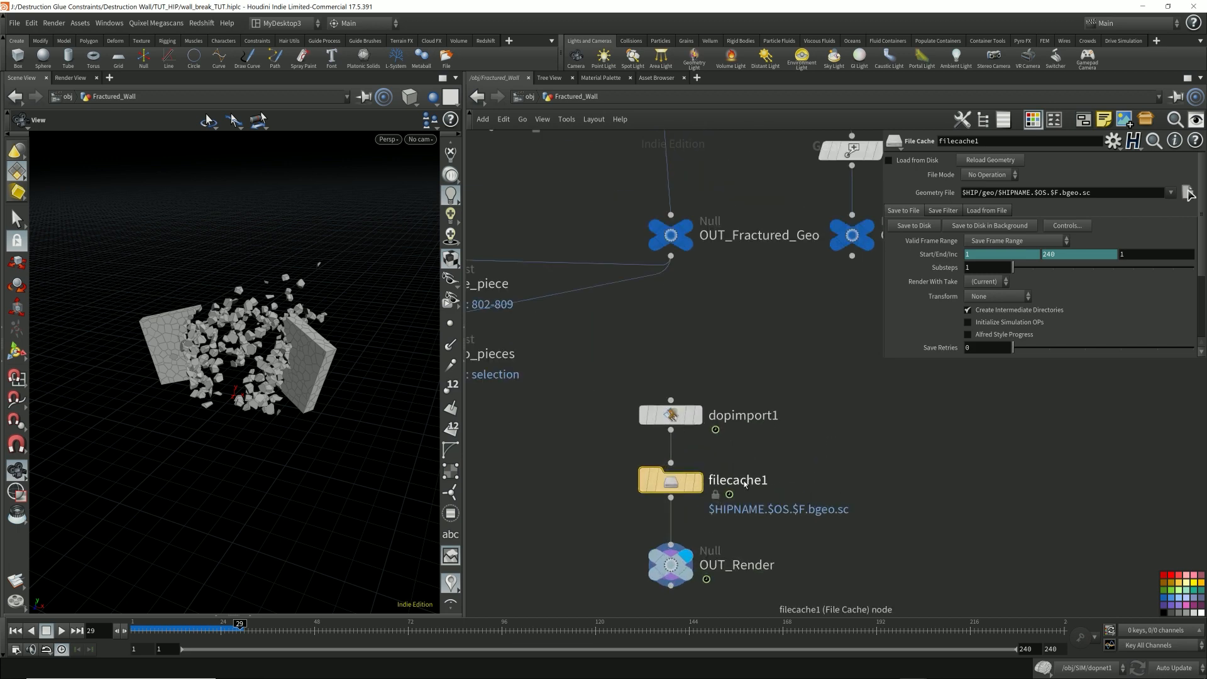
double_click(736, 480)
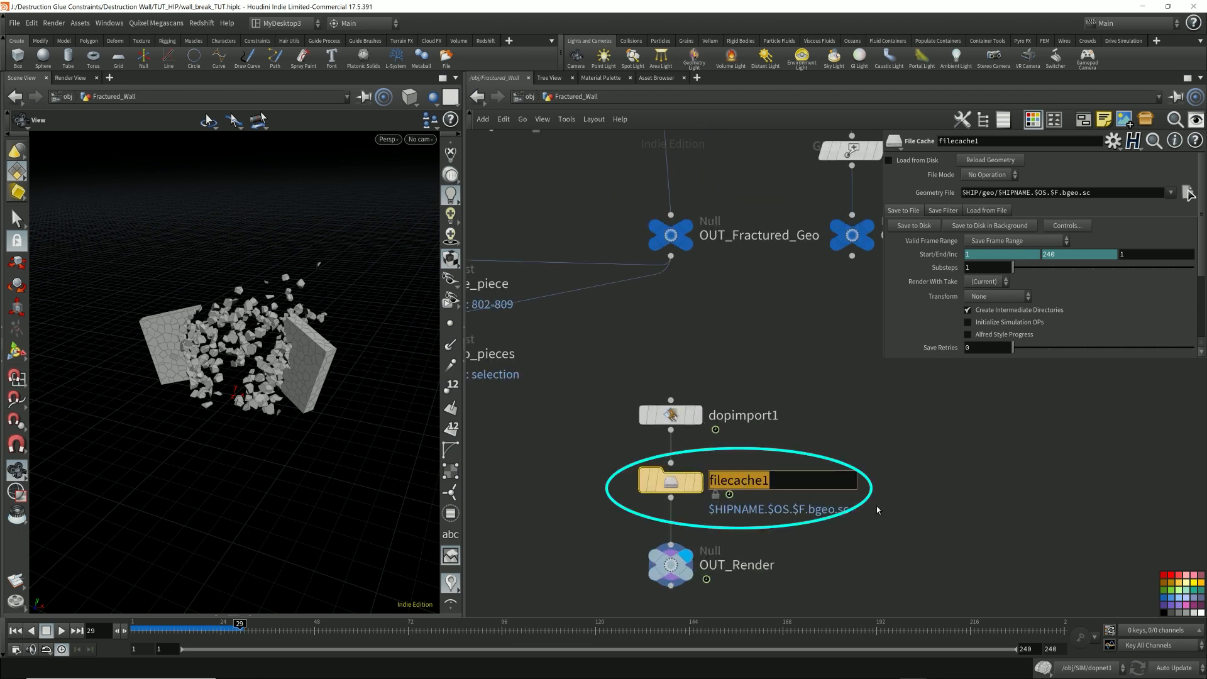
text(fracturing_wall)
key(Return)
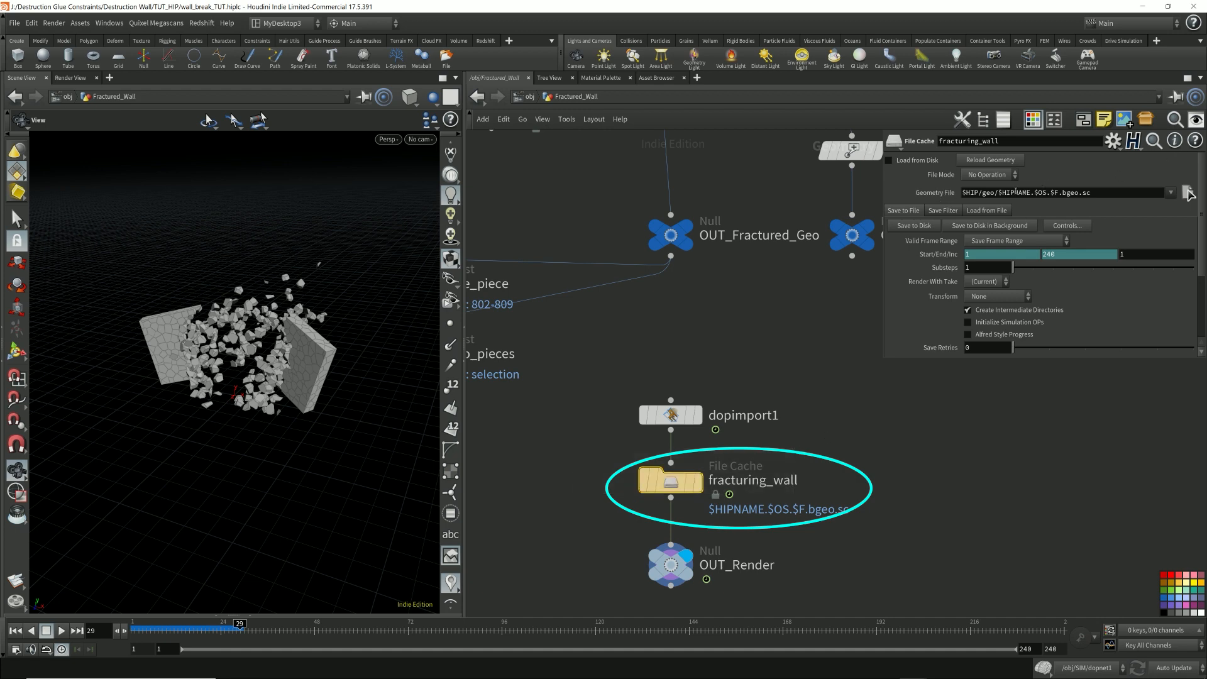
drag(998, 193, 1030, 194)
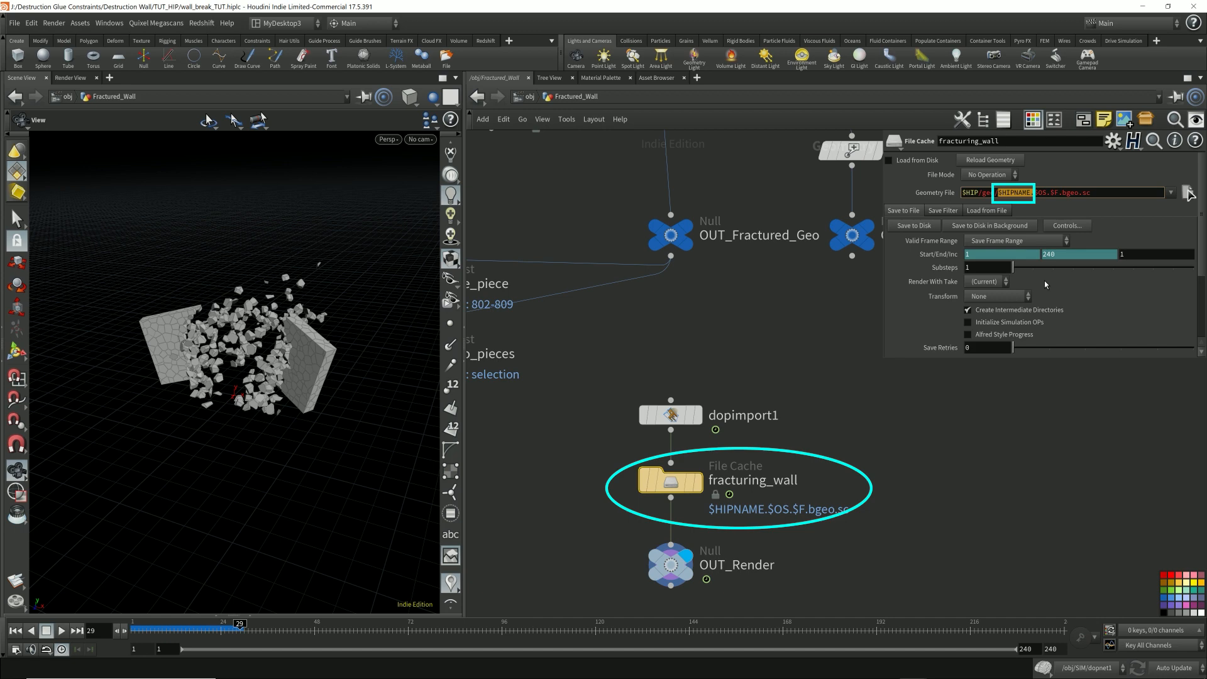
key(BackSpace)
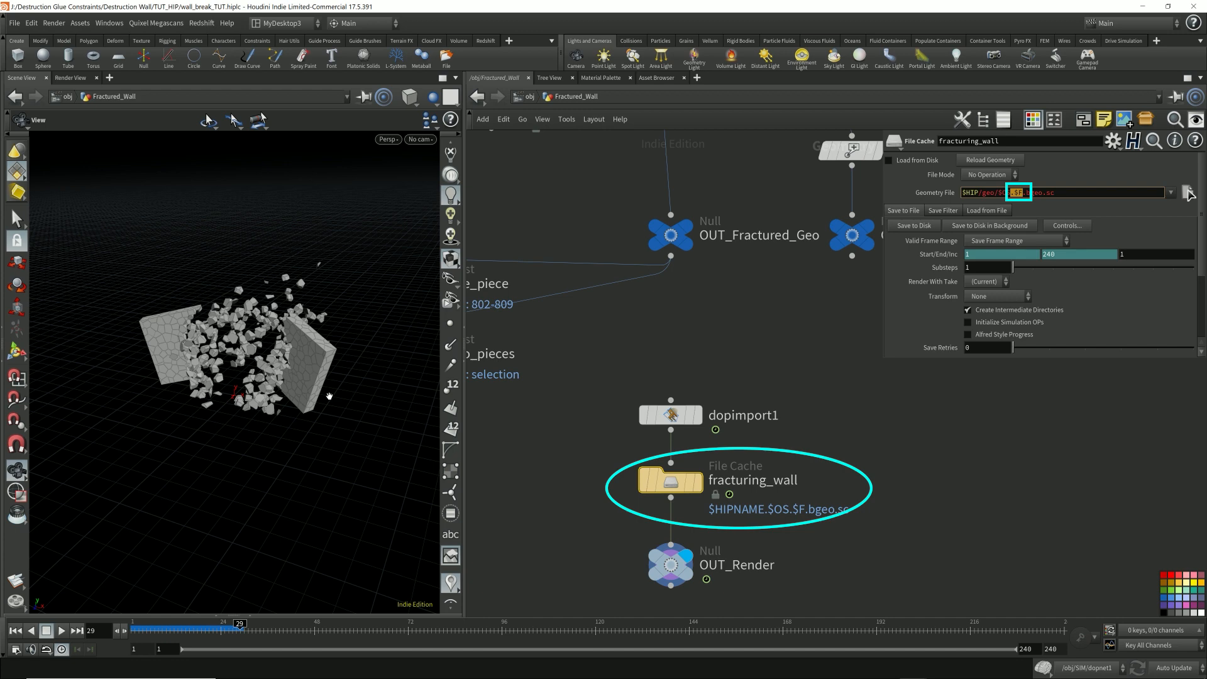
Enable Load from Disk on fracturing_wall and save its frame range to disk, scrubbing to frame 22 to check the cache.
click(888, 161)
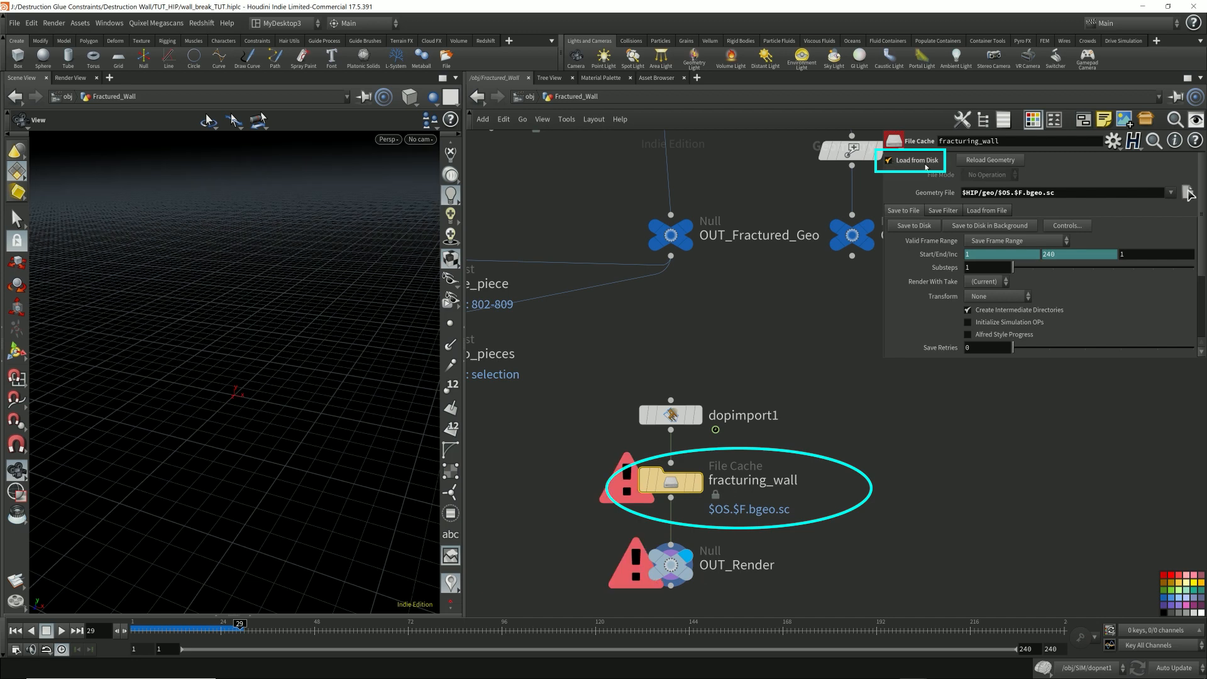
click(931, 227)
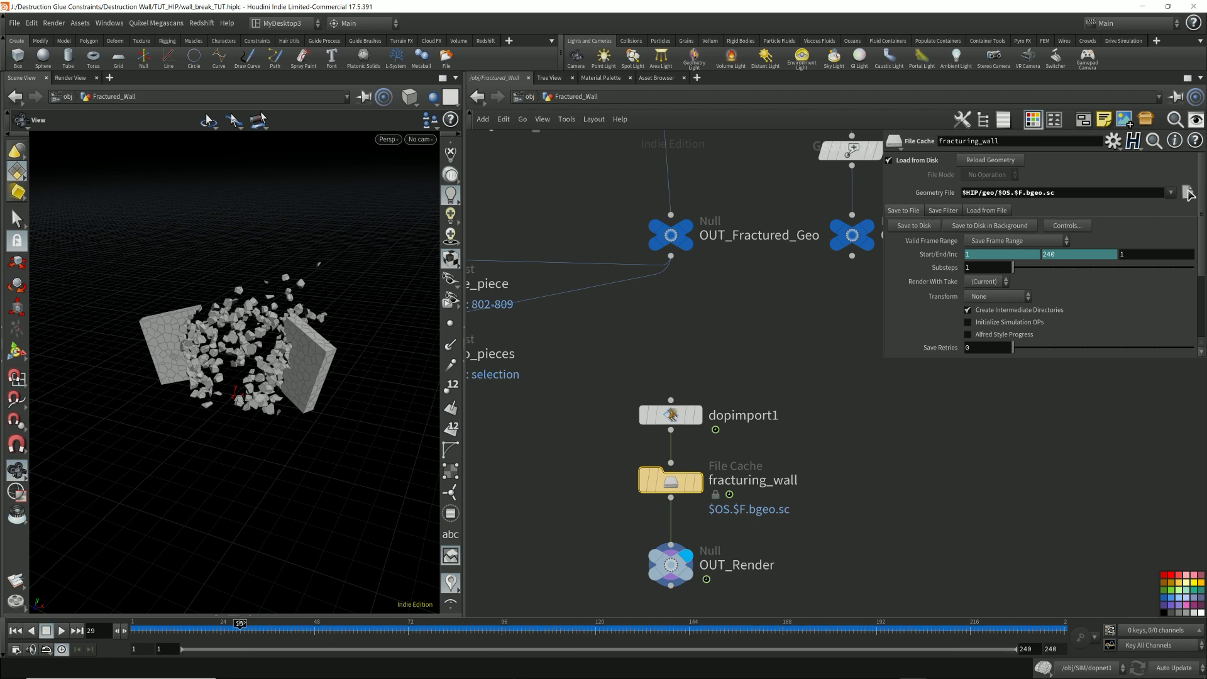
drag(241, 624, 212, 623)
Enter the Ball object and insert a File Cache node between dopimport1 and OUT_Render.
click(523, 98)
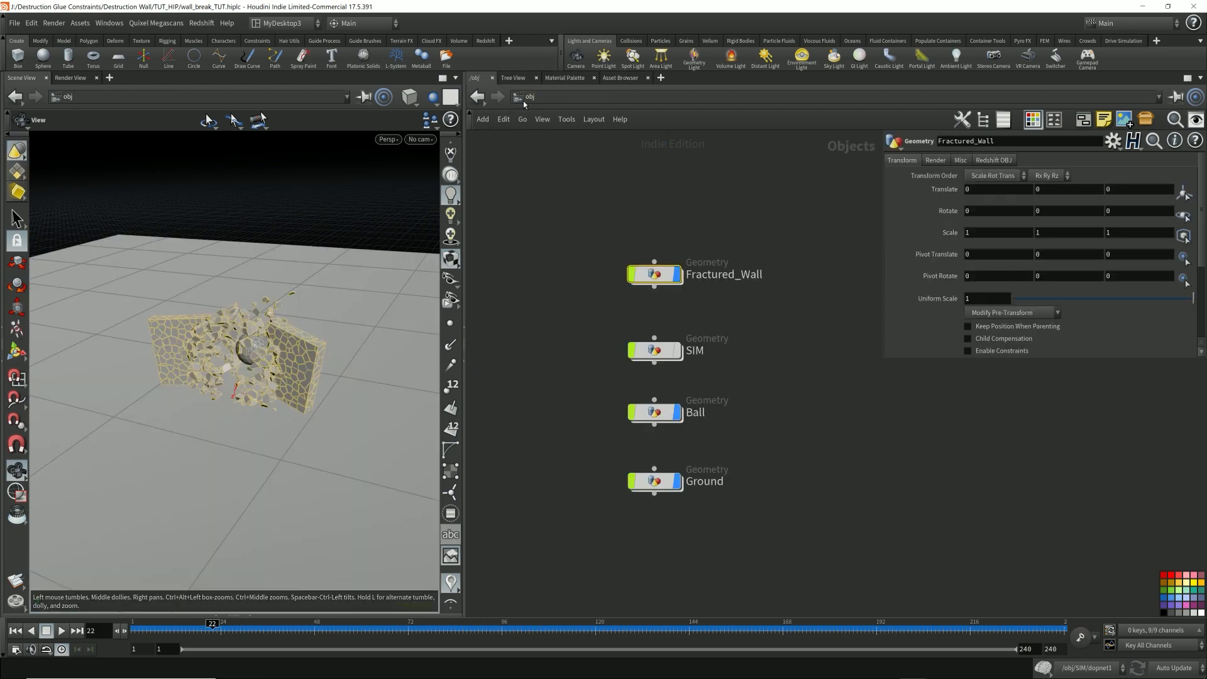
double_click(654, 411)
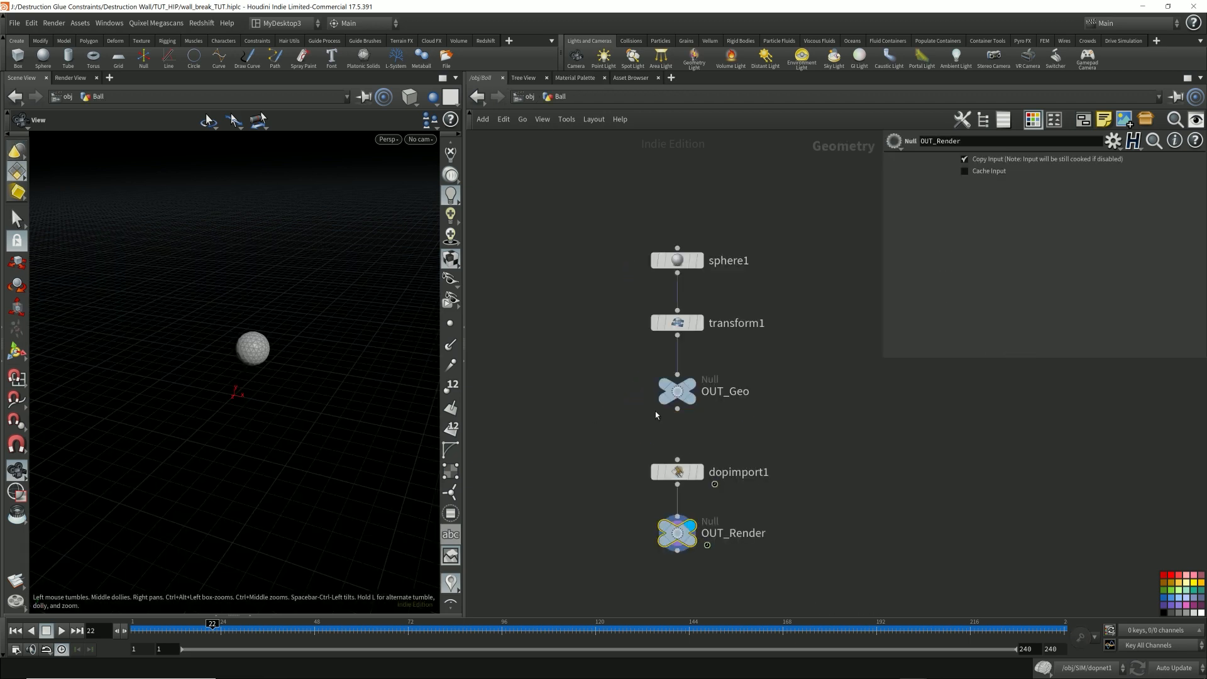
middle_drag(796, 520, 789, 398)
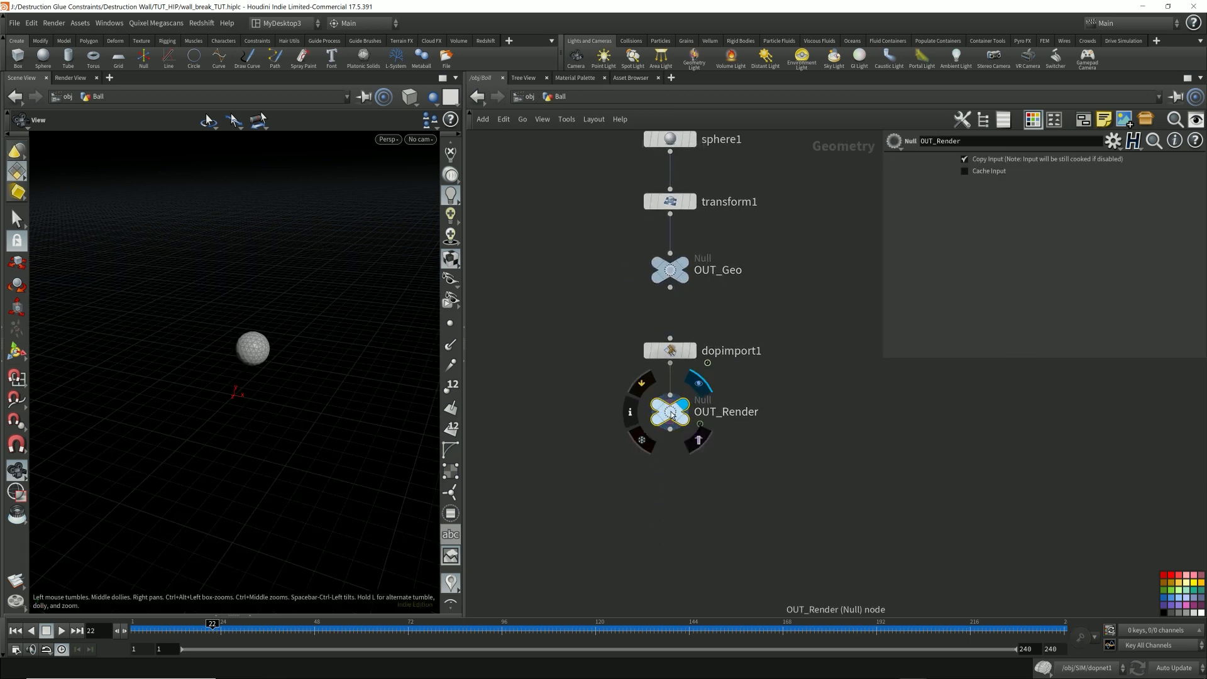
drag(671, 414, 671, 476)
key(Tab)
text(file)
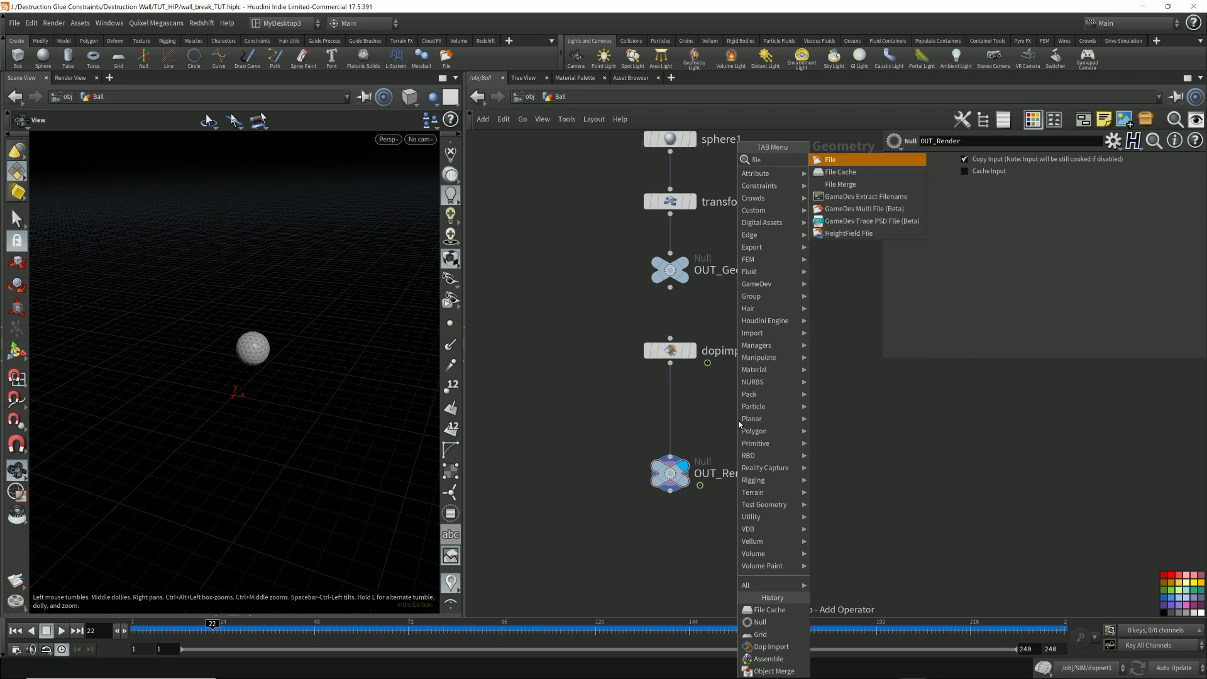
key(Return)
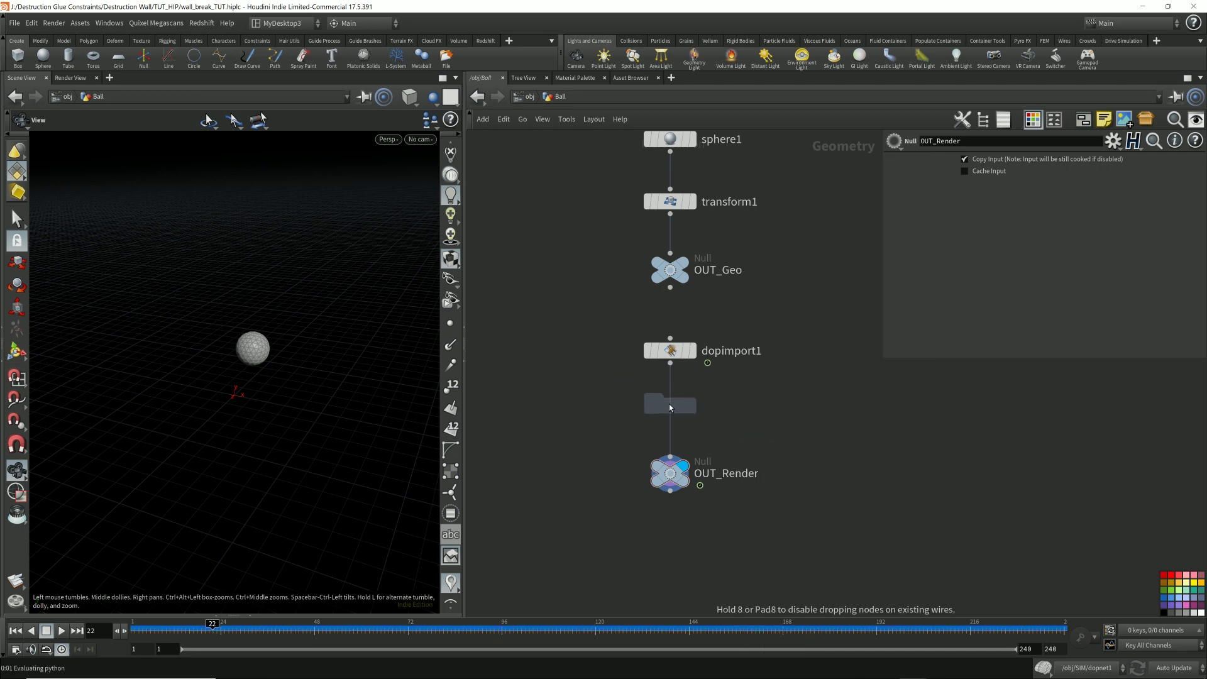
click(669, 404)
Rename the ball's File Cache node ball_animated.
double_click(675, 405)
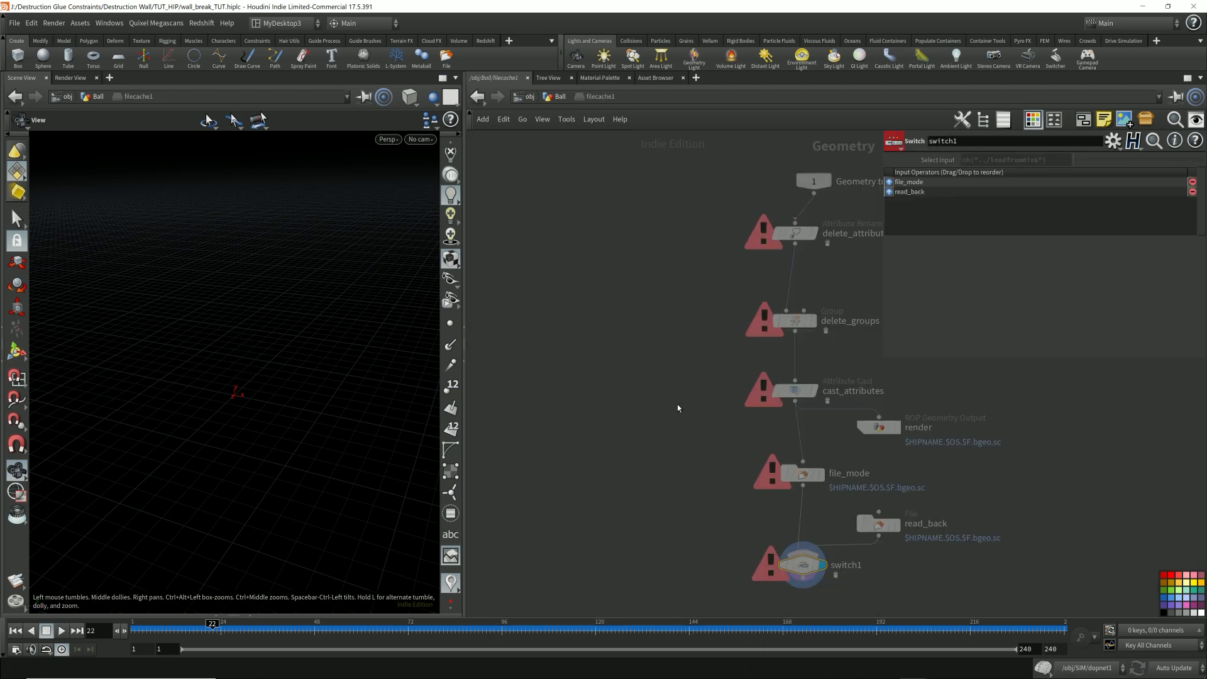
click(559, 96)
double_click(719, 408)
text(ball)
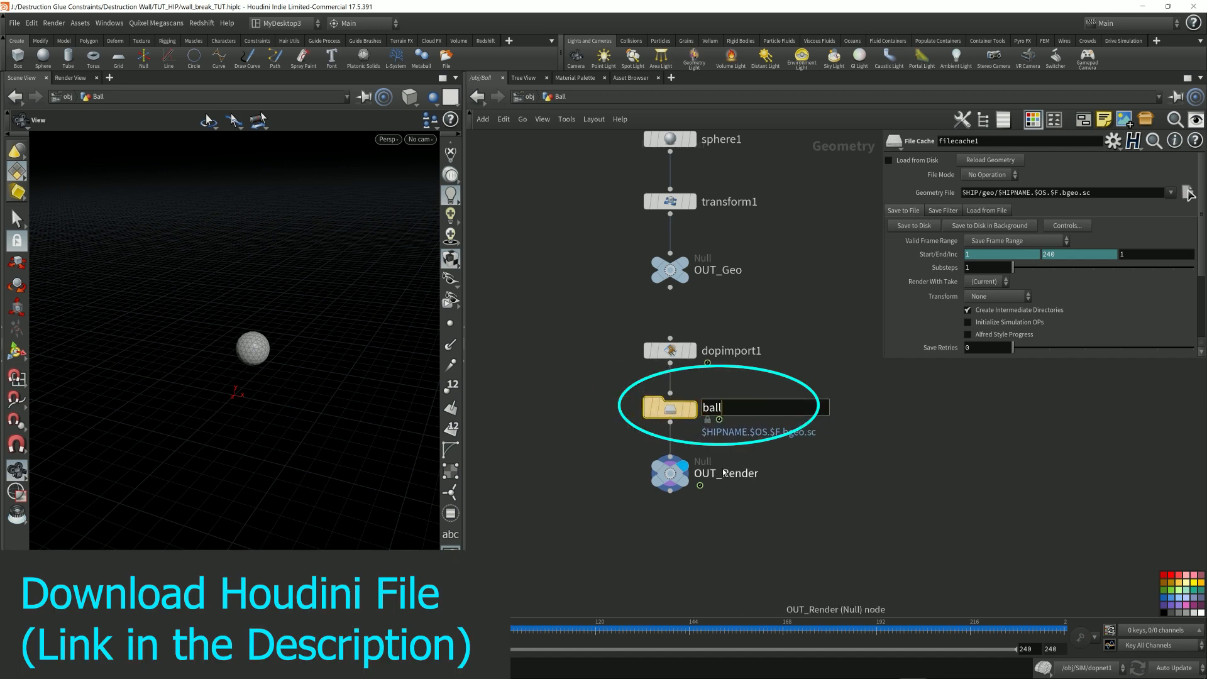
text(_animated)
key(Return)
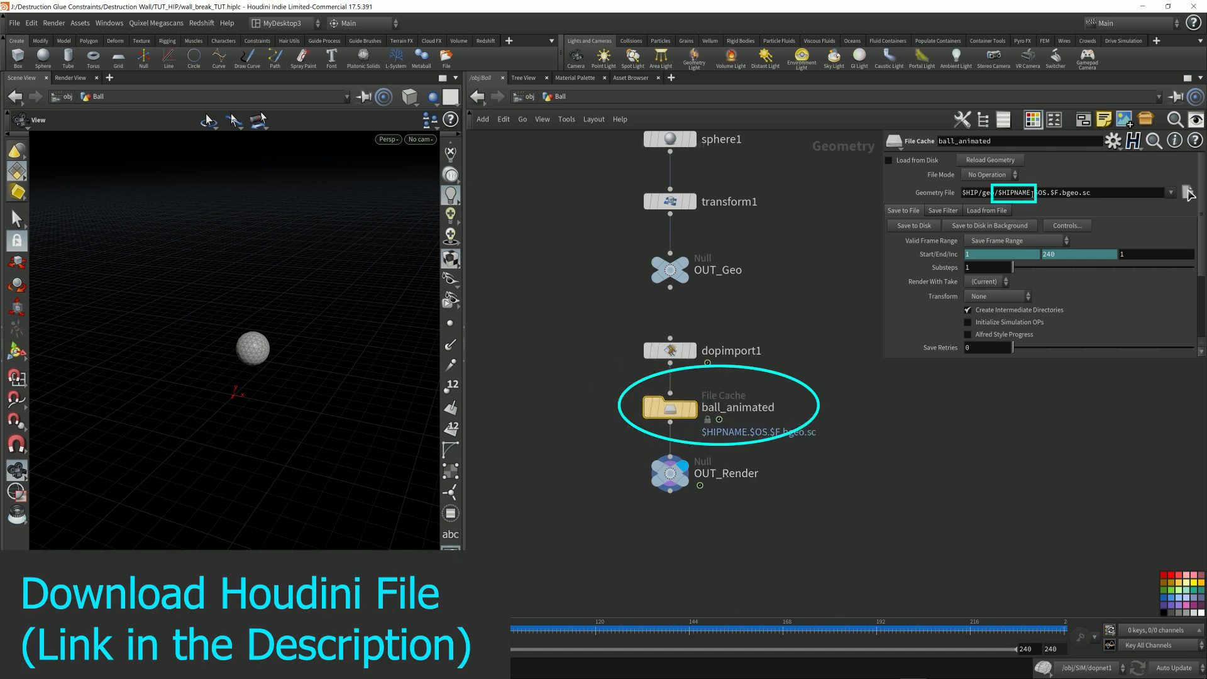
Shorten the ball_animated geometry file path to $HIP/geo/$OS.$F.bgeo.sc and enable Load from Disk.
double_click(1008, 194)
key(BackSpace)
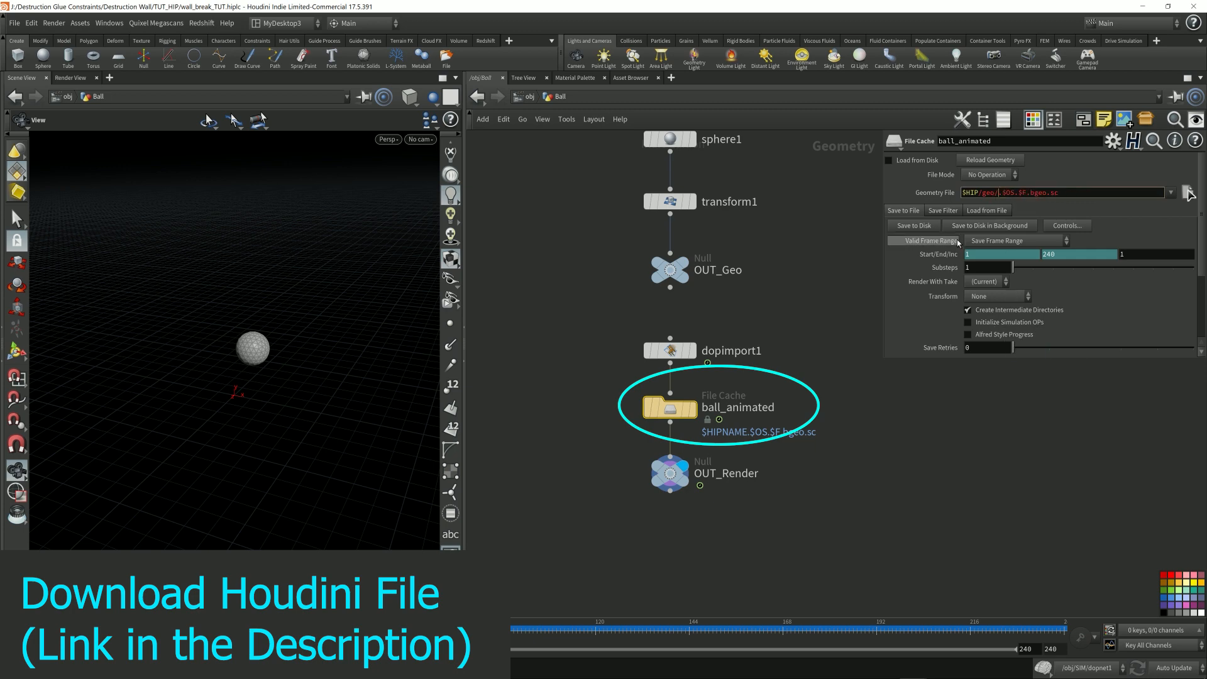
click(905, 160)
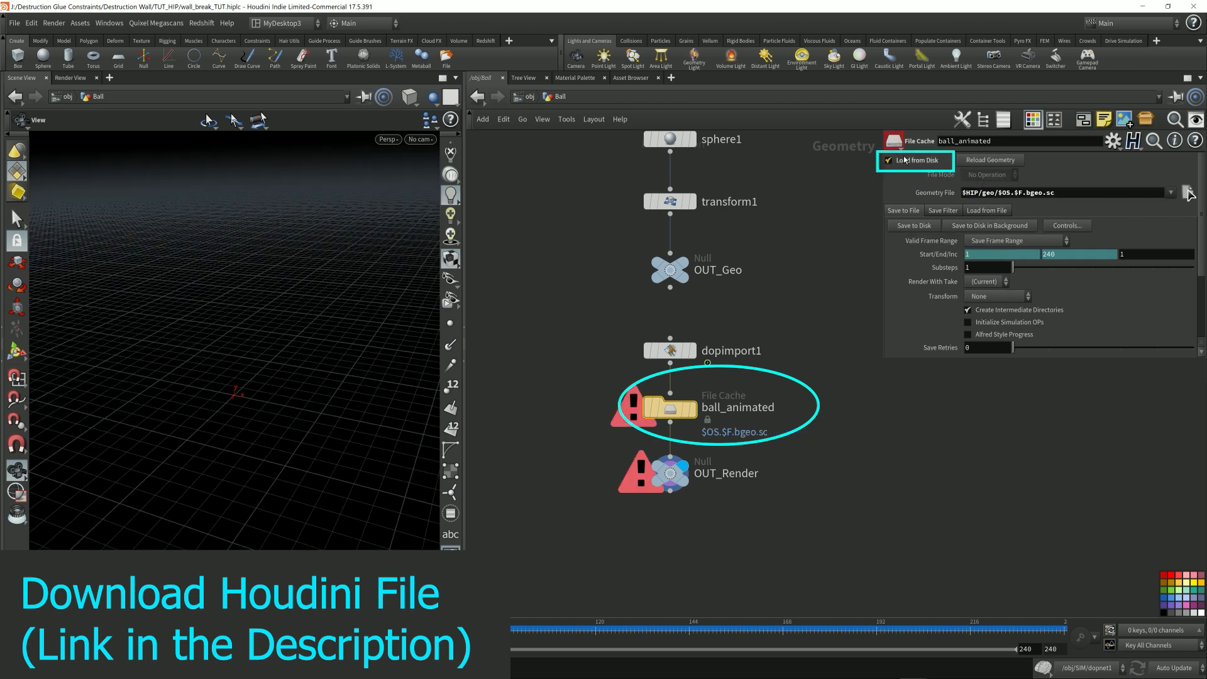